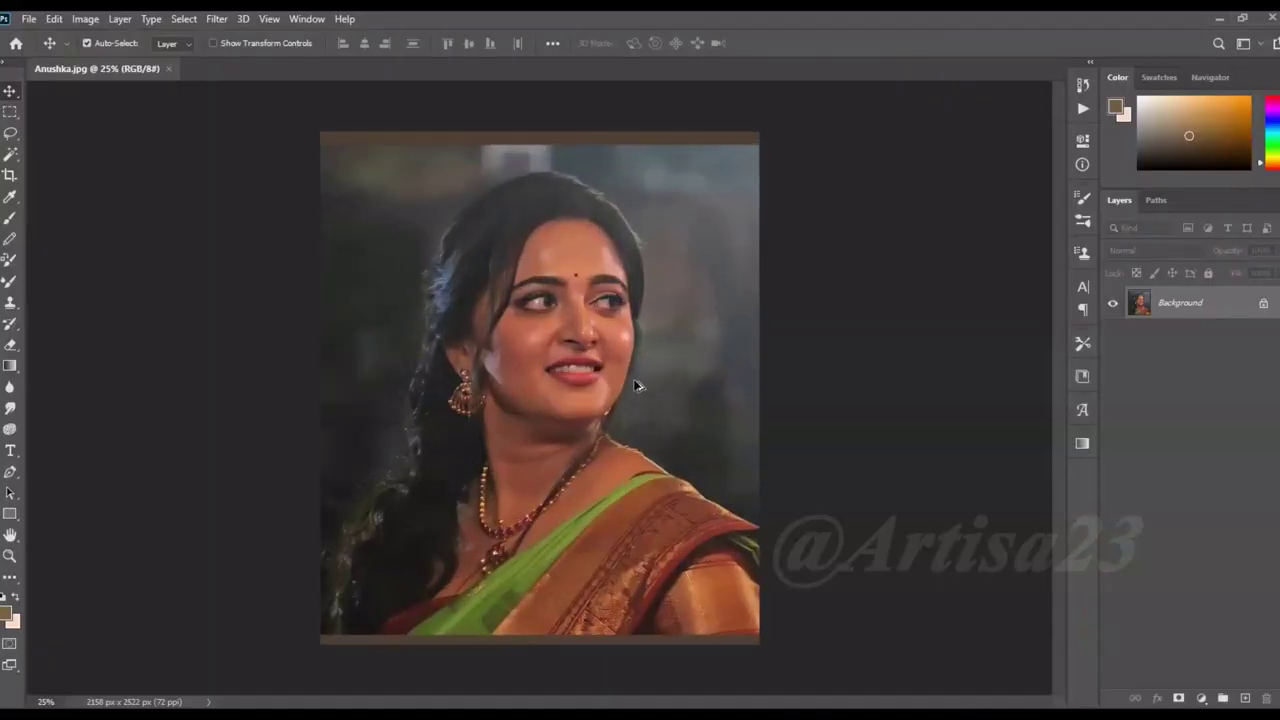
Pick the Freeform Pen with Magnetic enabled and start the outline at the woman's lower hair
{"action": "scroll", "coordinate": [639, 341], "scroll_direction": "up", "scroll_amount": 3}
{"action": "scroll", "coordinate": [611, 325], "scroll_direction": "up", "scroll_amount": 2}
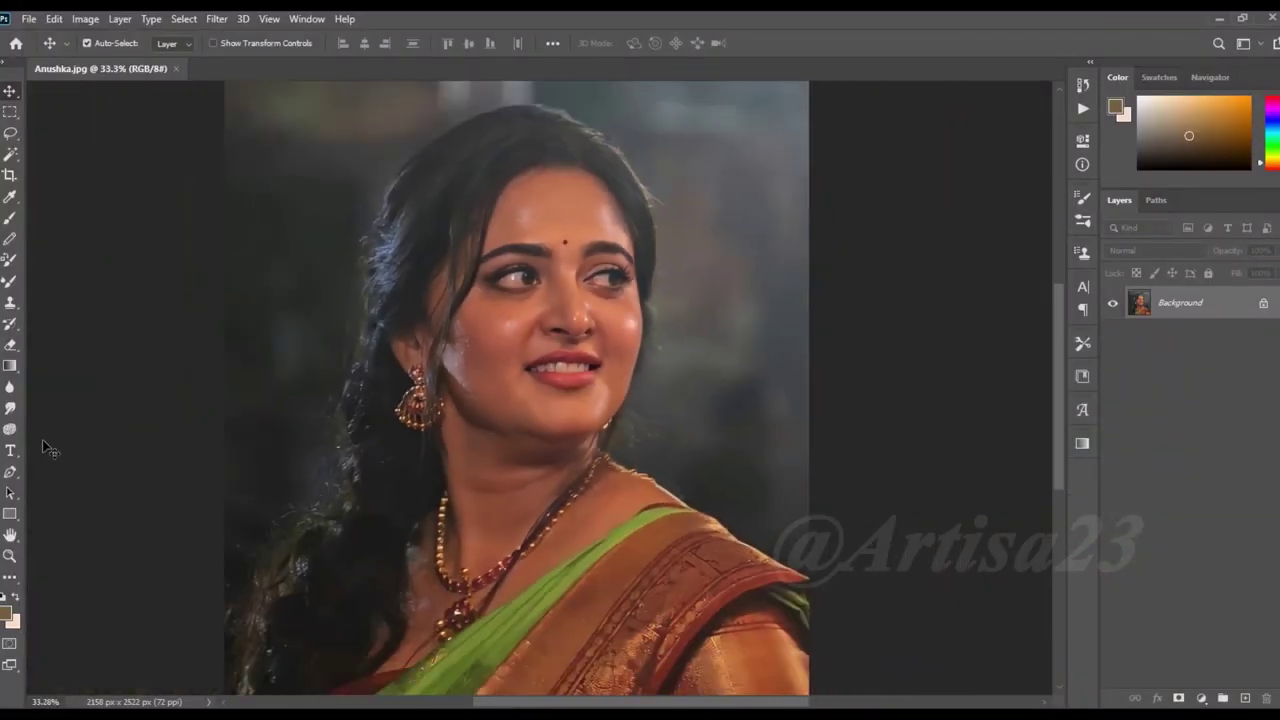
{"action": "left_click", "coordinate": [10, 472]}
{"action": "scroll", "coordinate": [318, 682], "scroll_direction": "down", "scroll_amount": 3}
{"action": "scroll", "coordinate": [318, 682], "scroll_direction": "left", "scroll_amount": 3}
{"action": "left_click", "coordinate": [315, 675]}
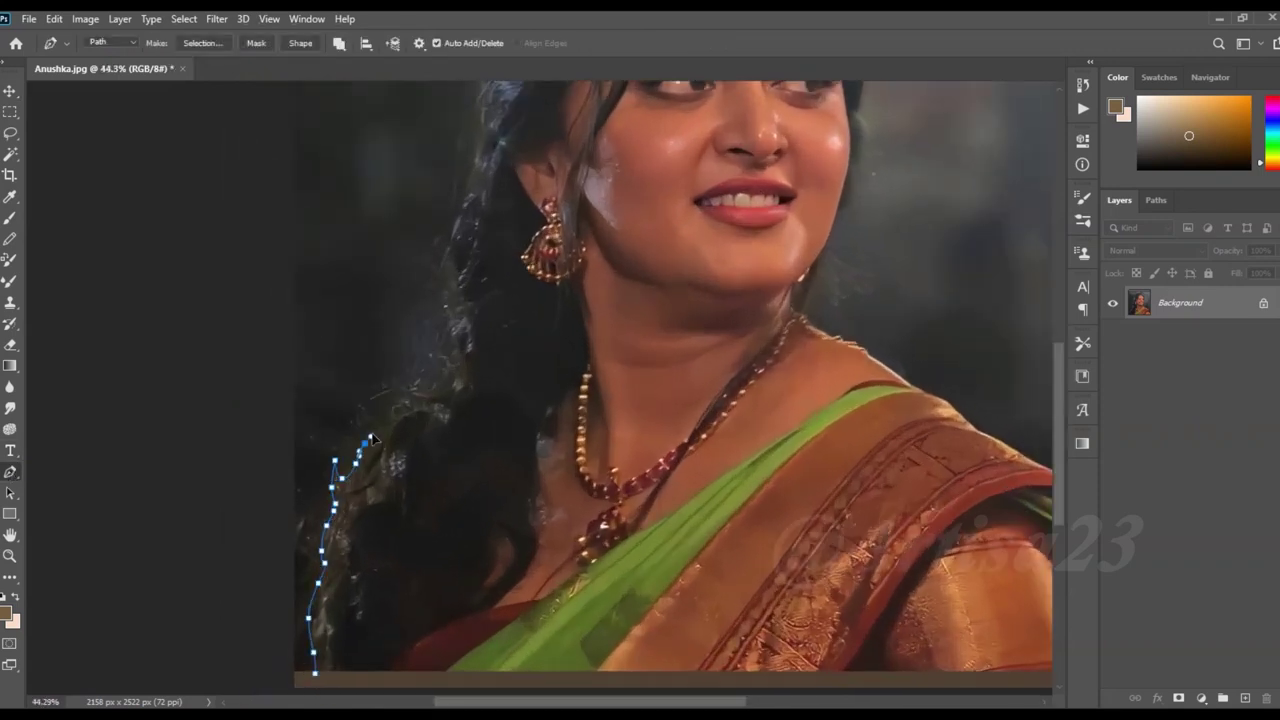
{"action": "scroll", "coordinate": [426, 395], "scroll_direction": "up", "scroll_amount": 2}
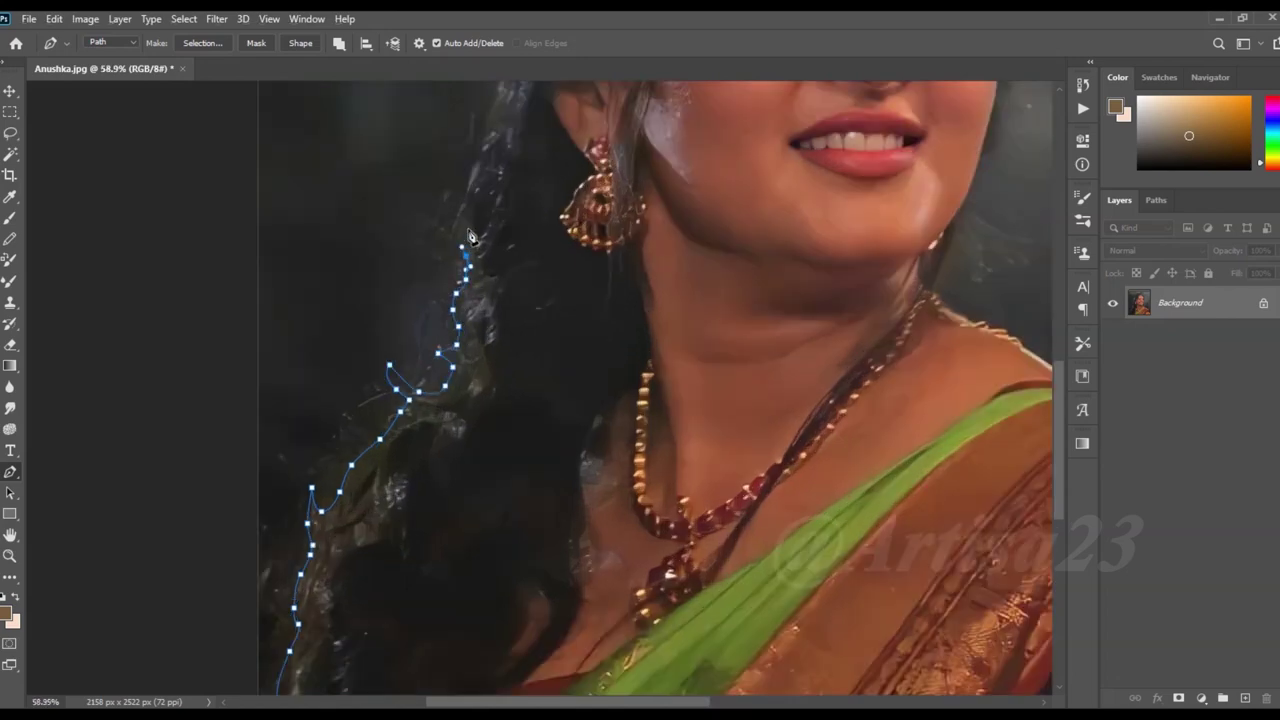
{"action": "scroll", "coordinate": [458, 300], "scroll_direction": "up", "scroll_amount": 1}
{"action": "scroll", "coordinate": [456, 310], "scroll_direction": "up", "scroll_amount": 2}
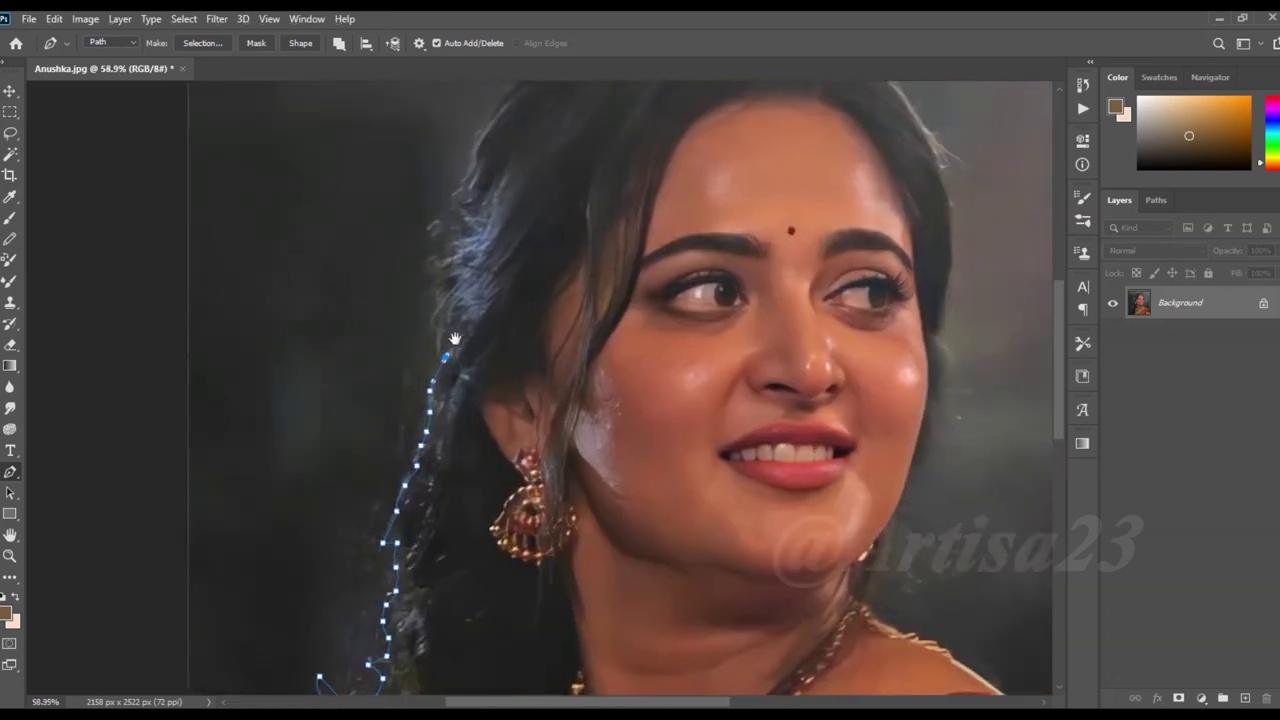
Trace over the top of the head and down the hair beside the right cheek to the chin
{"action": "left_click_drag", "start_coordinate": [473, 178], "coordinate": [438, 338]}
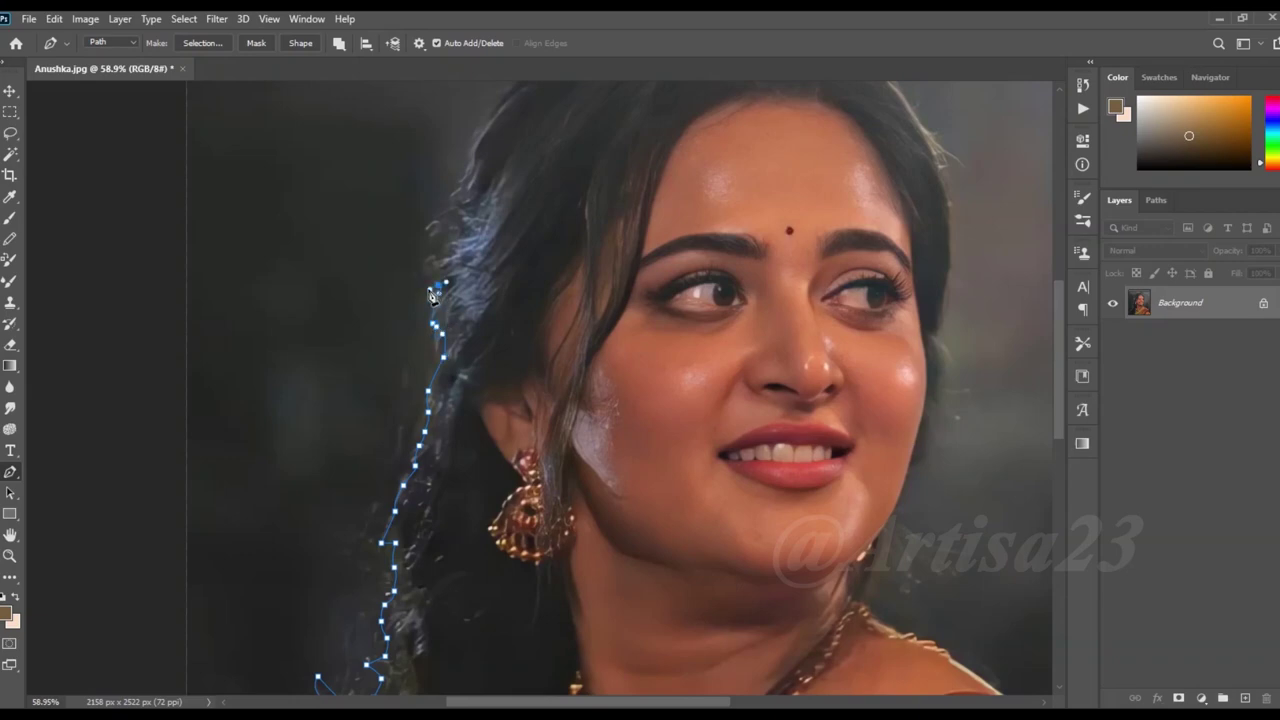
{"action": "scroll", "coordinate": [467, 170], "scroll_direction": "up", "scroll_amount": 1}
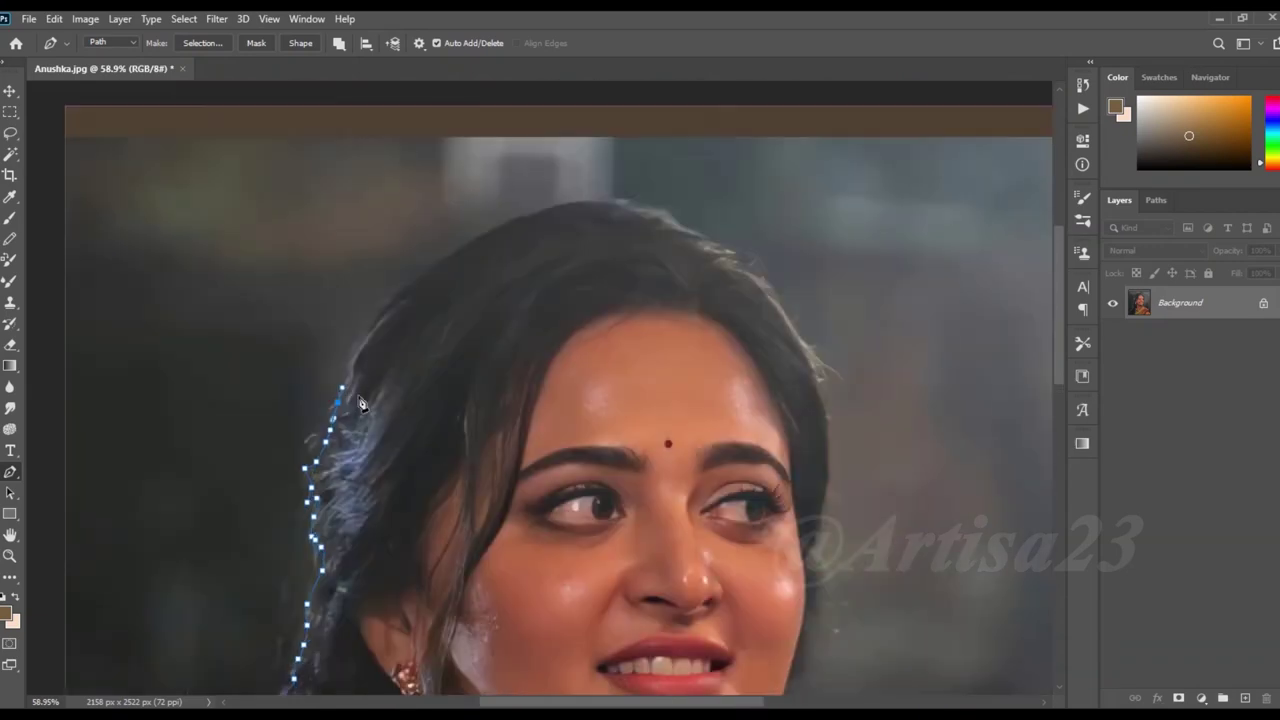
{"action": "scroll", "coordinate": [330, 440], "scroll_direction": "up", "scroll_amount": 1}
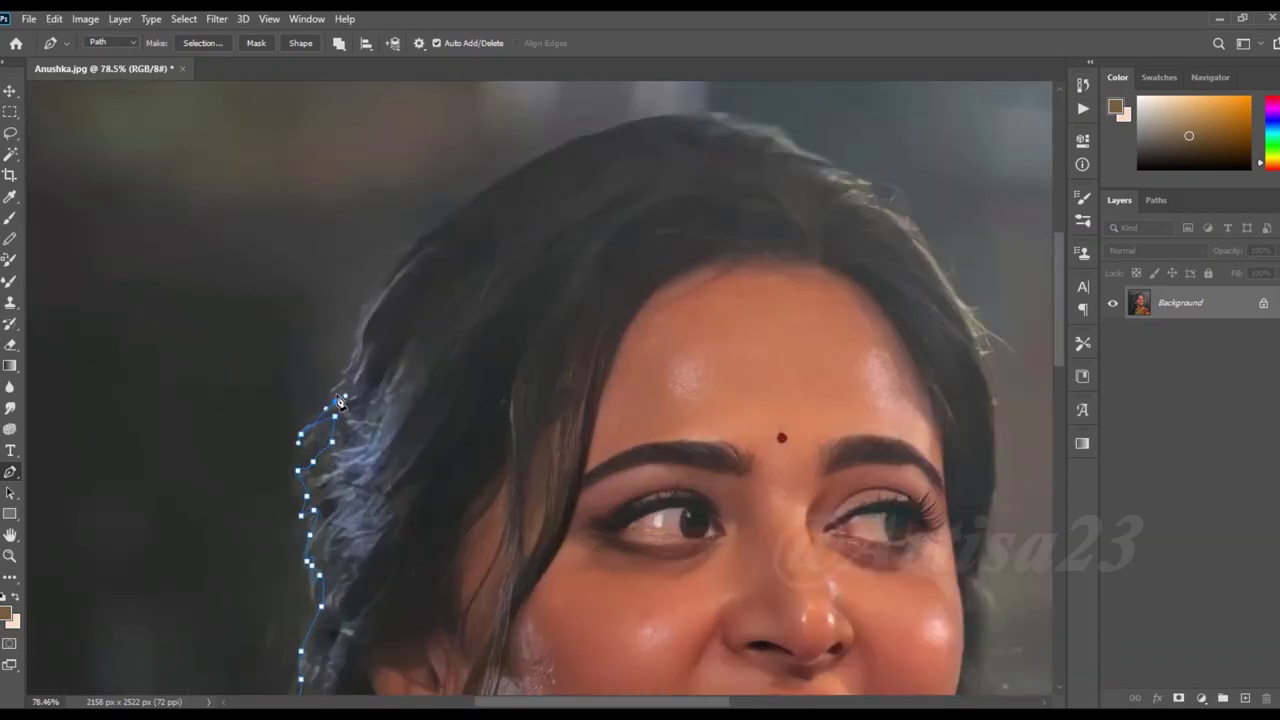
{"action": "scroll", "coordinate": [630, 125], "scroll_direction": "up", "scroll_amount": 1}
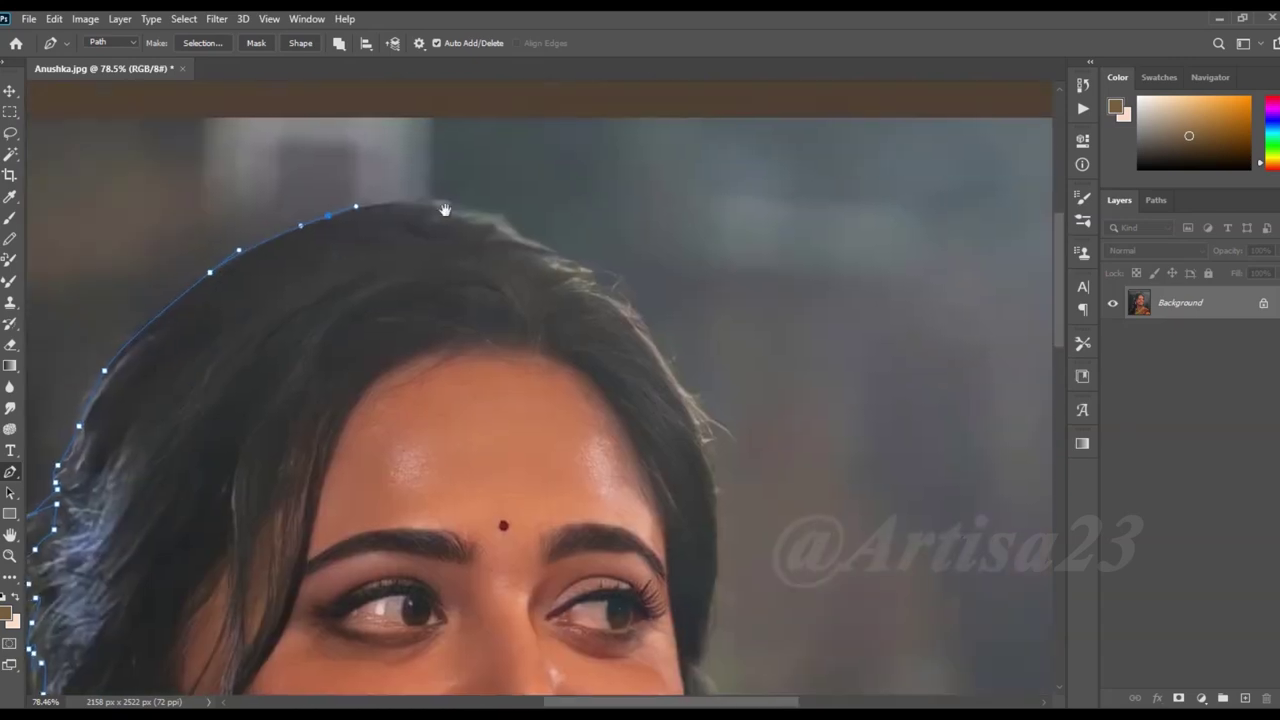
{"action": "scroll", "coordinate": [463, 206], "scroll_direction": "up", "scroll_amount": 1}
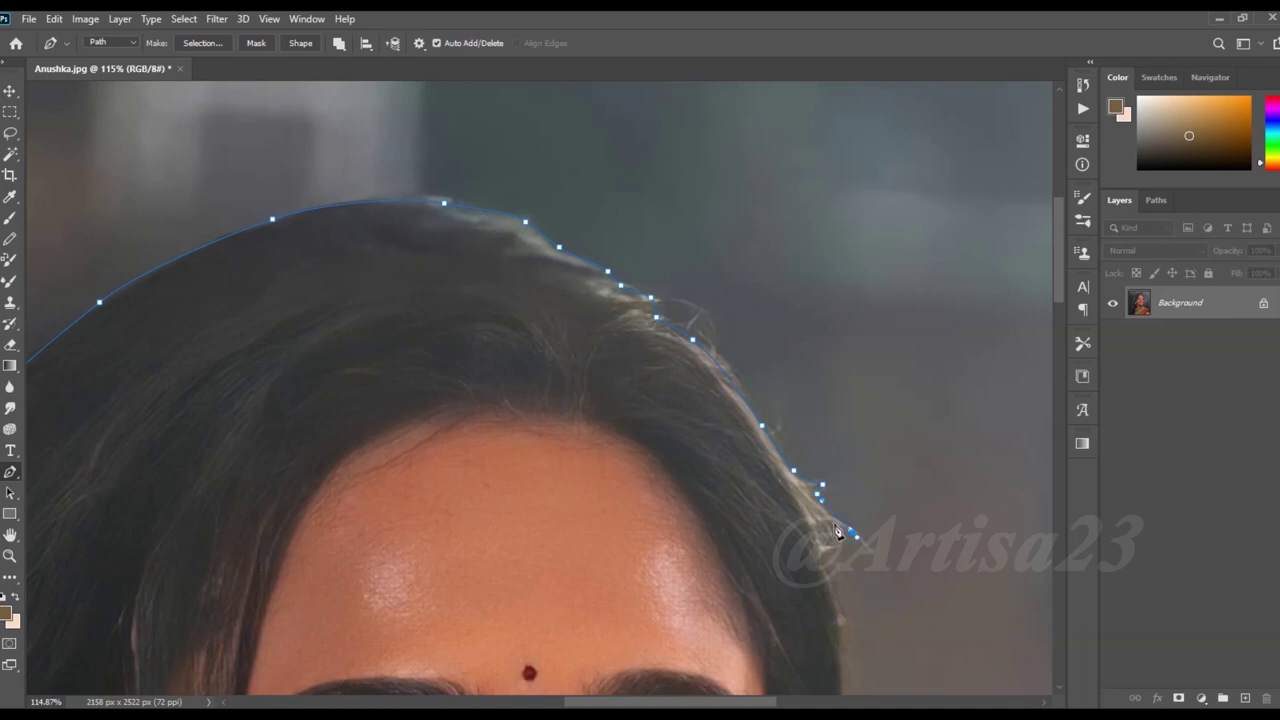
{"action": "left_click_drag", "start_coordinate": [843, 647], "coordinate": [787, 326]}
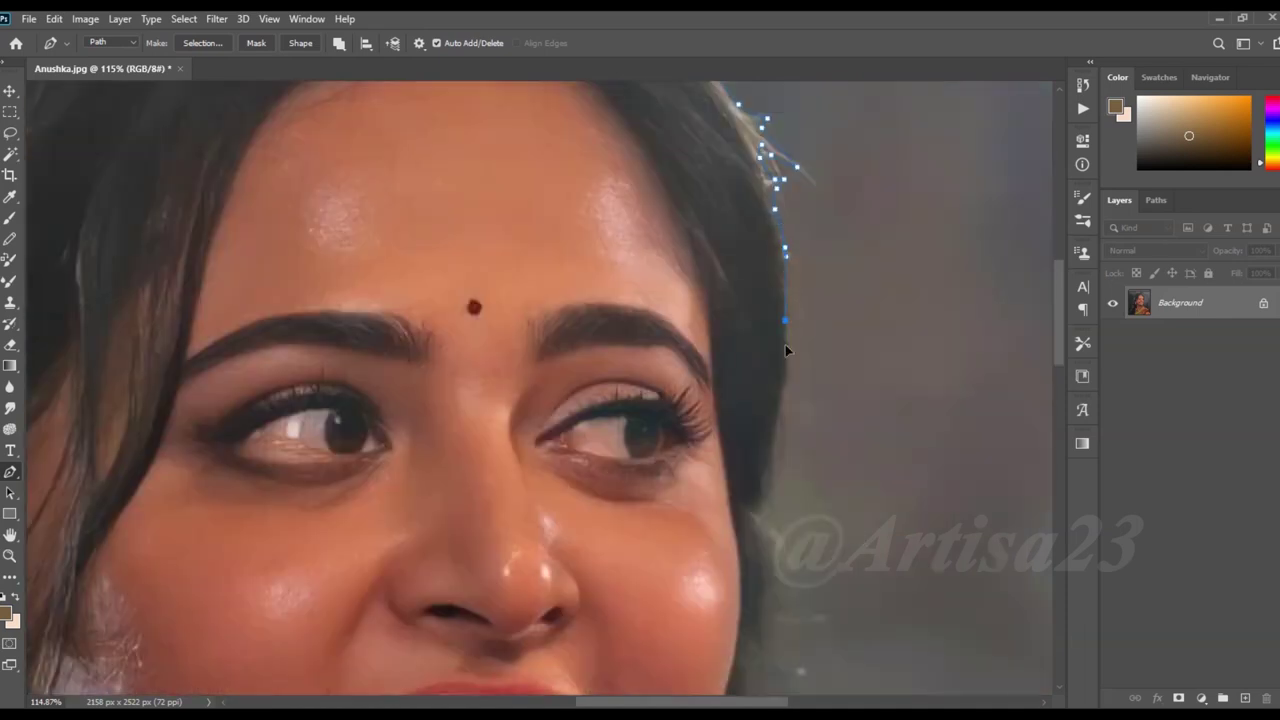
{"action": "left_click_drag", "start_coordinate": [763, 527], "coordinate": [754, 401]}
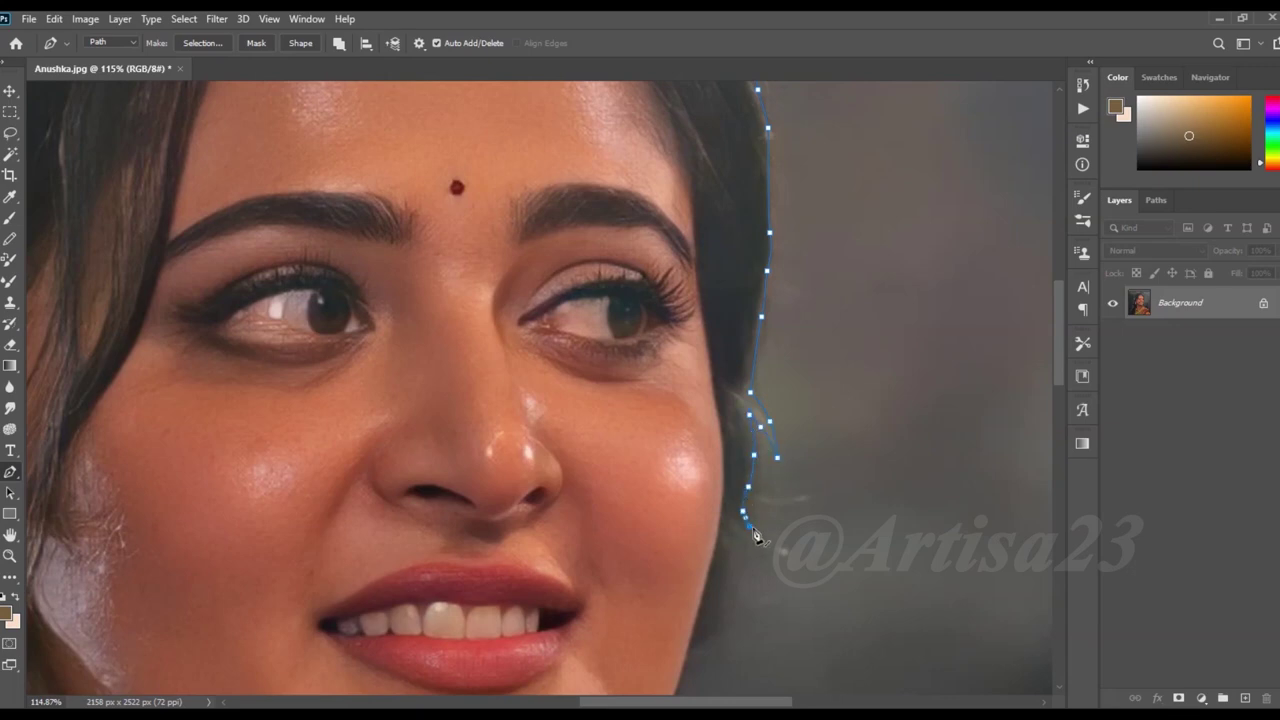
{"action": "scroll", "coordinate": [727, 570], "scroll_direction": "up", "scroll_amount": 2}
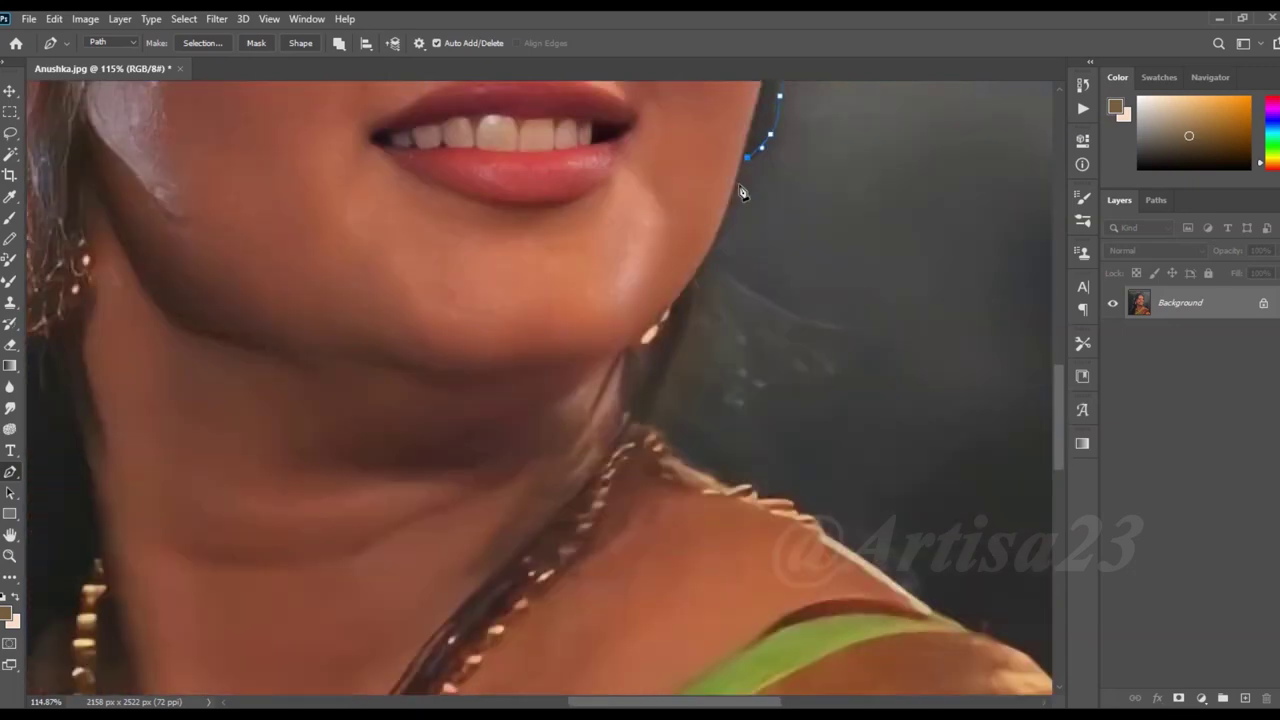
{"action": "left_click_drag", "start_coordinate": [727, 570], "coordinate": [723, 301]}
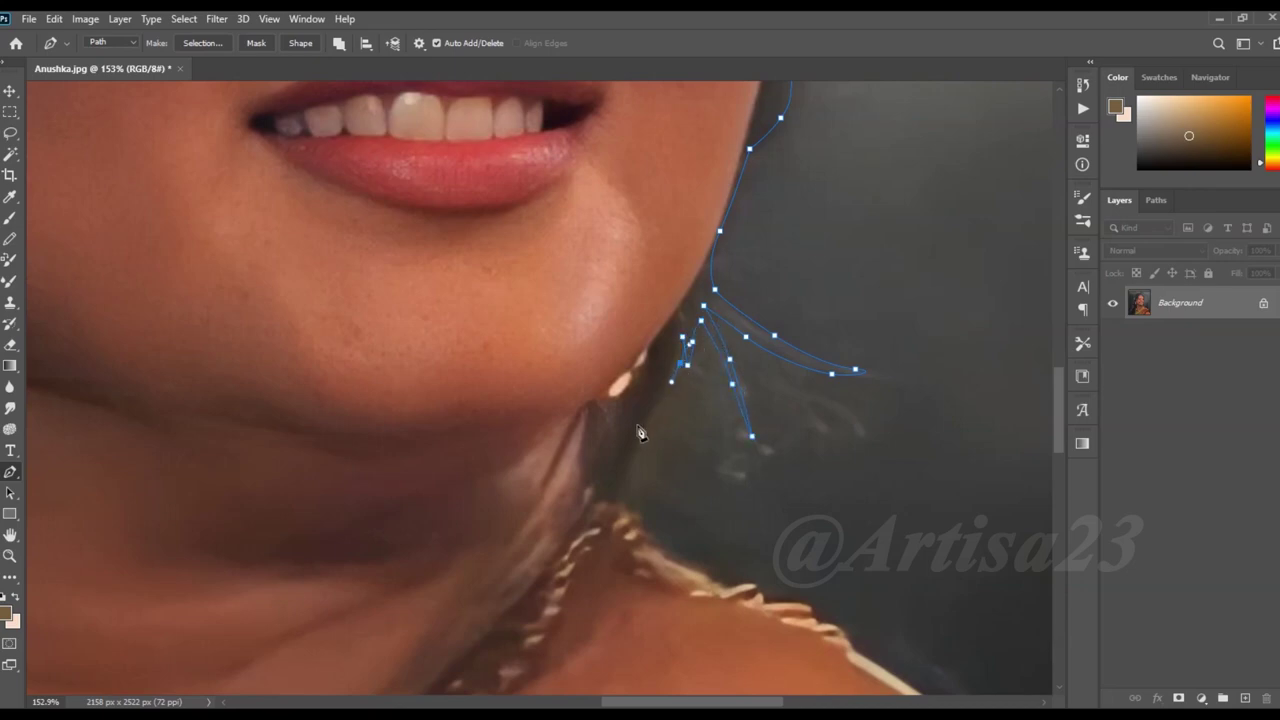
Continue the outline down the neck and along the shoulder, closing it along the bottom edge
{"action": "left_click_drag", "start_coordinate": [597, 449], "coordinate": [461, 291]}
{"action": "left_click_drag", "start_coordinate": [730, 583], "coordinate": [530, 288]}
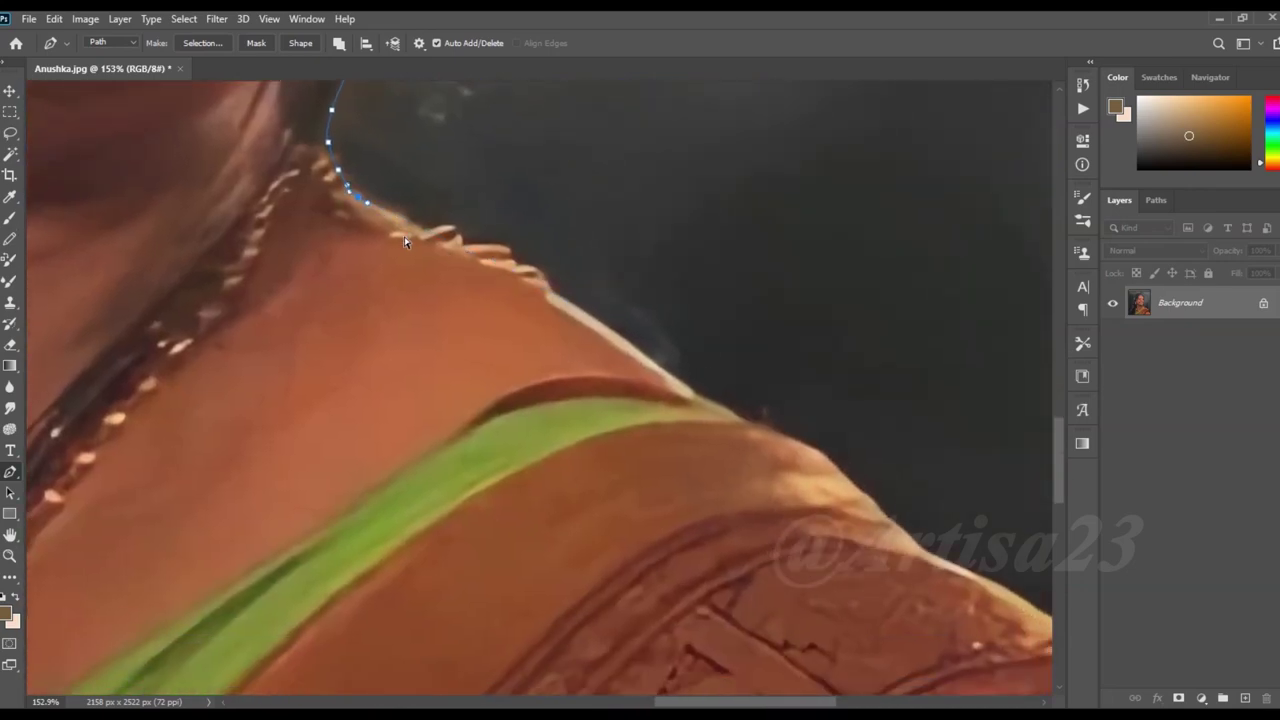
{"action": "scroll", "coordinate": [641, 365], "scroll_direction": "up", "scroll_amount": 2}
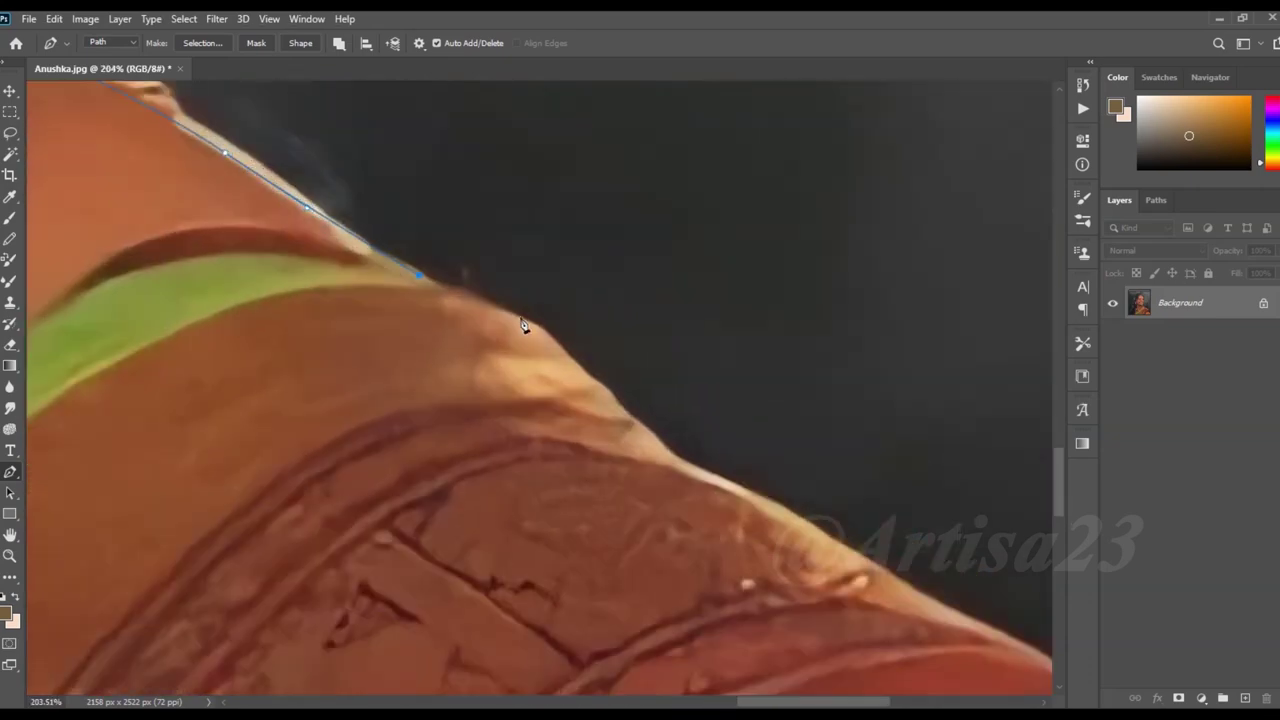
{"action": "left_click_drag", "start_coordinate": [980, 620], "coordinate": [600, 381]}
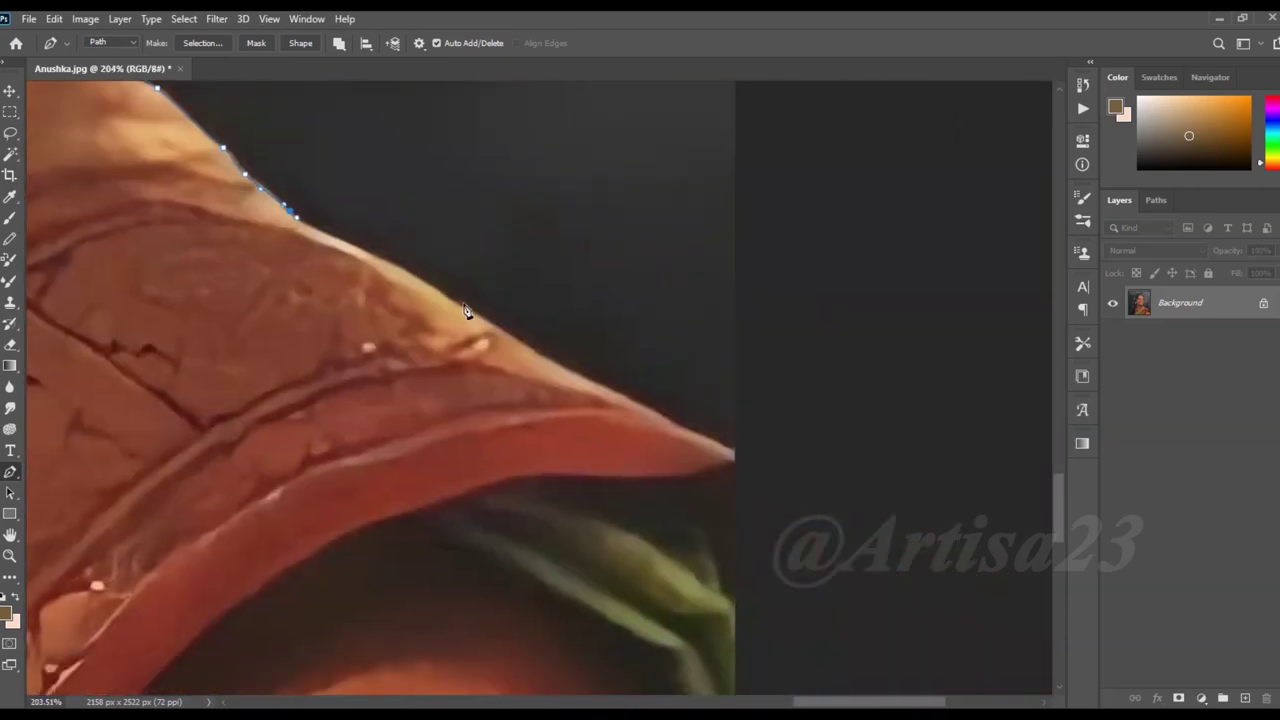
{"action": "scroll", "coordinate": [766, 471], "scroll_direction": "down", "scroll_amount": 4}
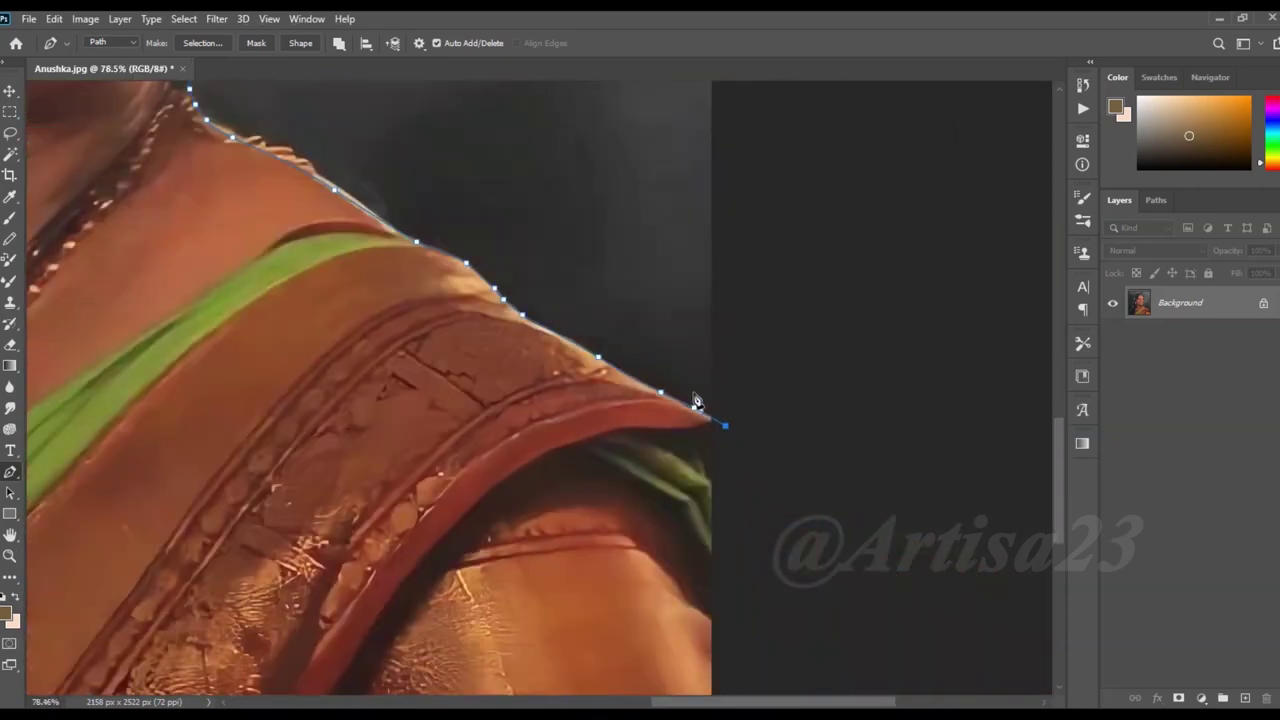
{"action": "scroll", "coordinate": [720, 420], "scroll_direction": "down", "scroll_amount": 5}
{"action": "left_click", "coordinate": [754, 615]}
{"action": "left_click", "coordinate": [349, 616]}
Turn the path into a selection, copy the woman onto Layer 1, and unlock the background
{"action": "right_click", "coordinate": [529, 343]}
{"action": "left_click", "coordinate": [573, 405]}
{"action": "left_click", "coordinate": [727, 191]}
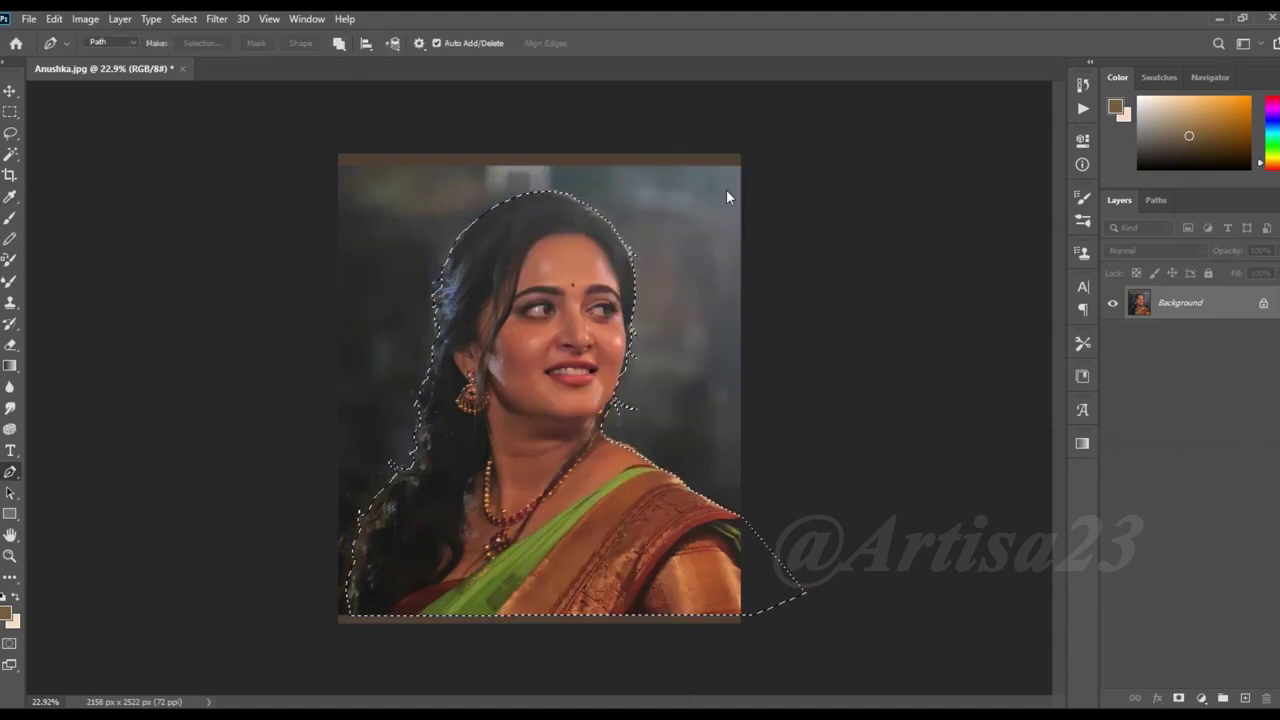
{"action": "key", "text": "ctrl+j"}
{"action": "left_click", "coordinate": [1264, 336]}
Enlarge the canvas to 2980 × 3017 px with transparent margins and add a blank layer
{"action": "key", "text": "c"}
{"action": "left_click_drag", "start_coordinate": [706, 386], "coordinate": [760, 365]}
{"action": "left_click_drag", "start_coordinate": [540, 191], "coordinate": [551, 152]}
{"action": "left_click_drag", "start_coordinate": [539, 620], "coordinate": [553, 622]}
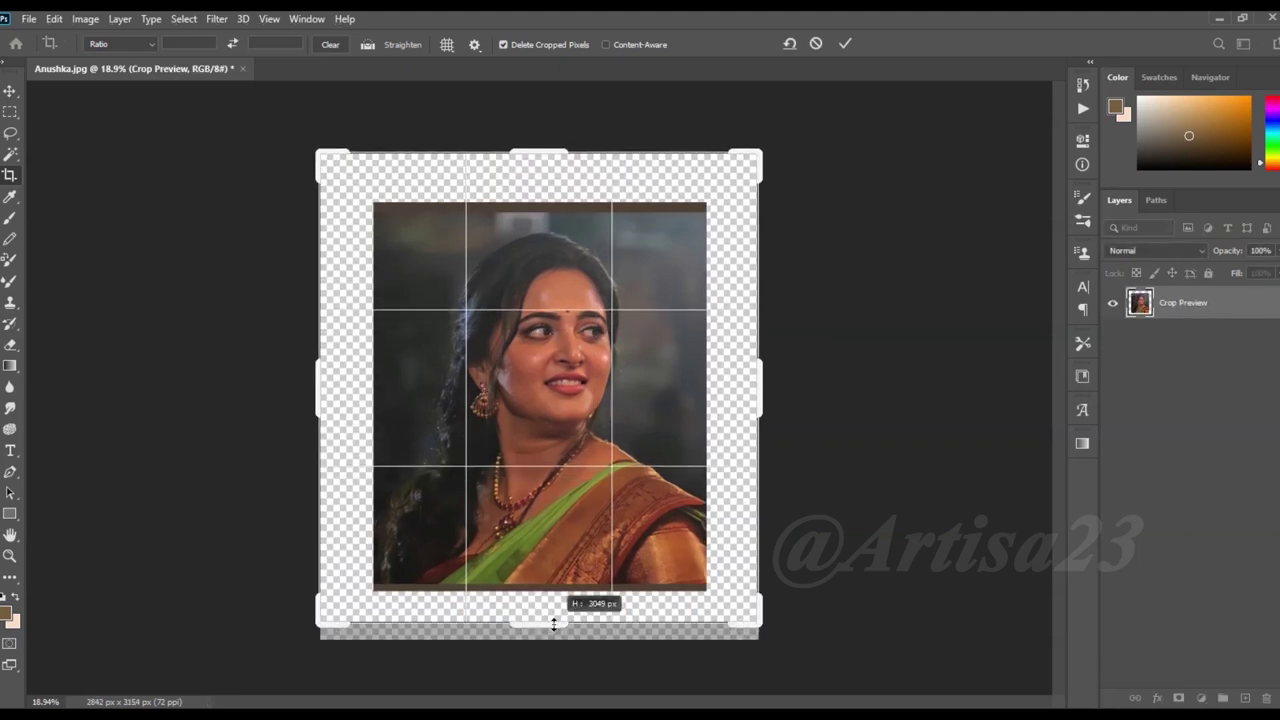
{"action": "left_click_drag", "start_coordinate": [762, 387], "coordinate": [774, 380]}
{"action": "key", "text": "Return"}
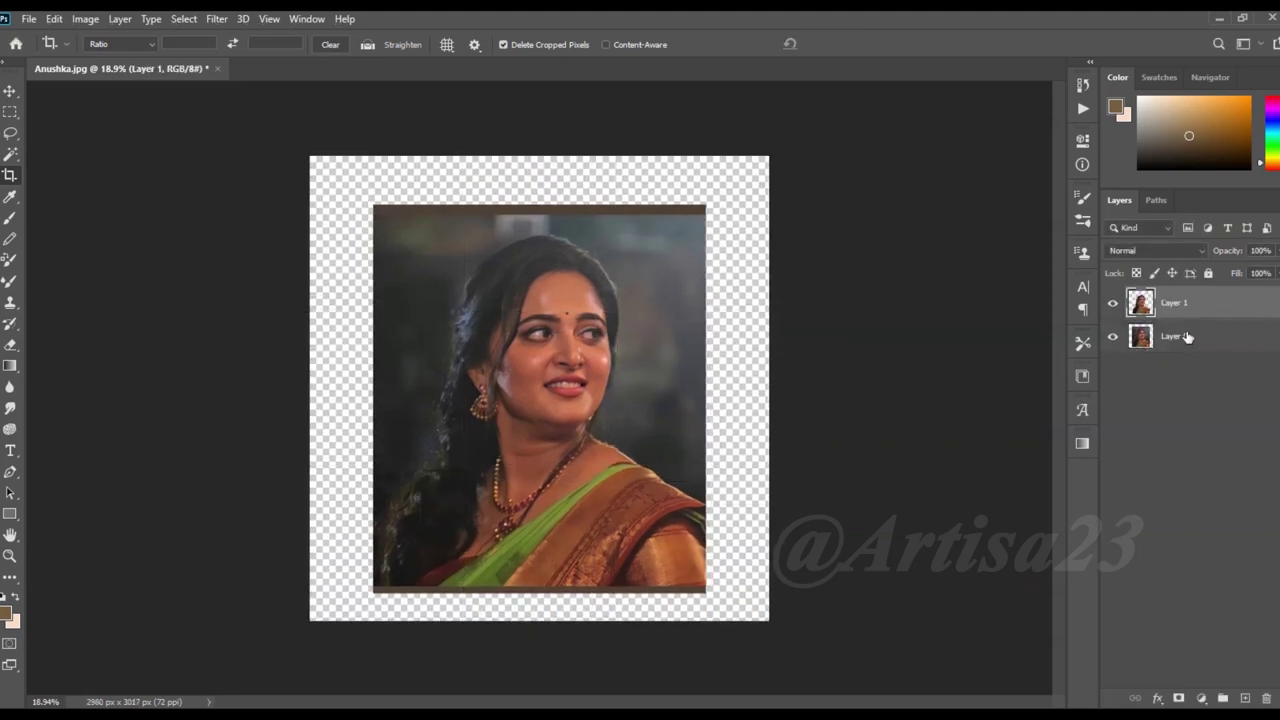
{"action": "left_click", "coordinate": [1245, 698]}
Sample the dark brown #68513c from the photo's edge and fill Layer 2 with it
{"action": "left_click", "coordinate": [10, 196]}
{"action": "left_click", "coordinate": [691, 207]}
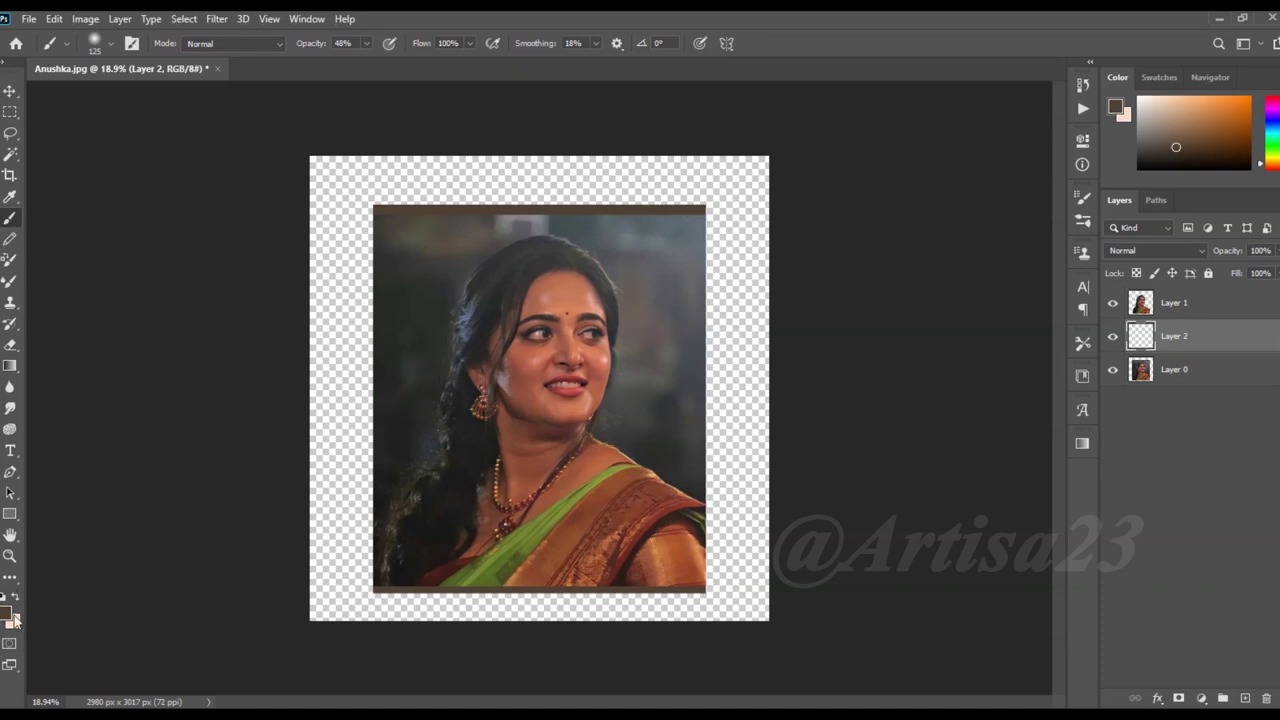
{"action": "left_click", "coordinate": [10, 615]}
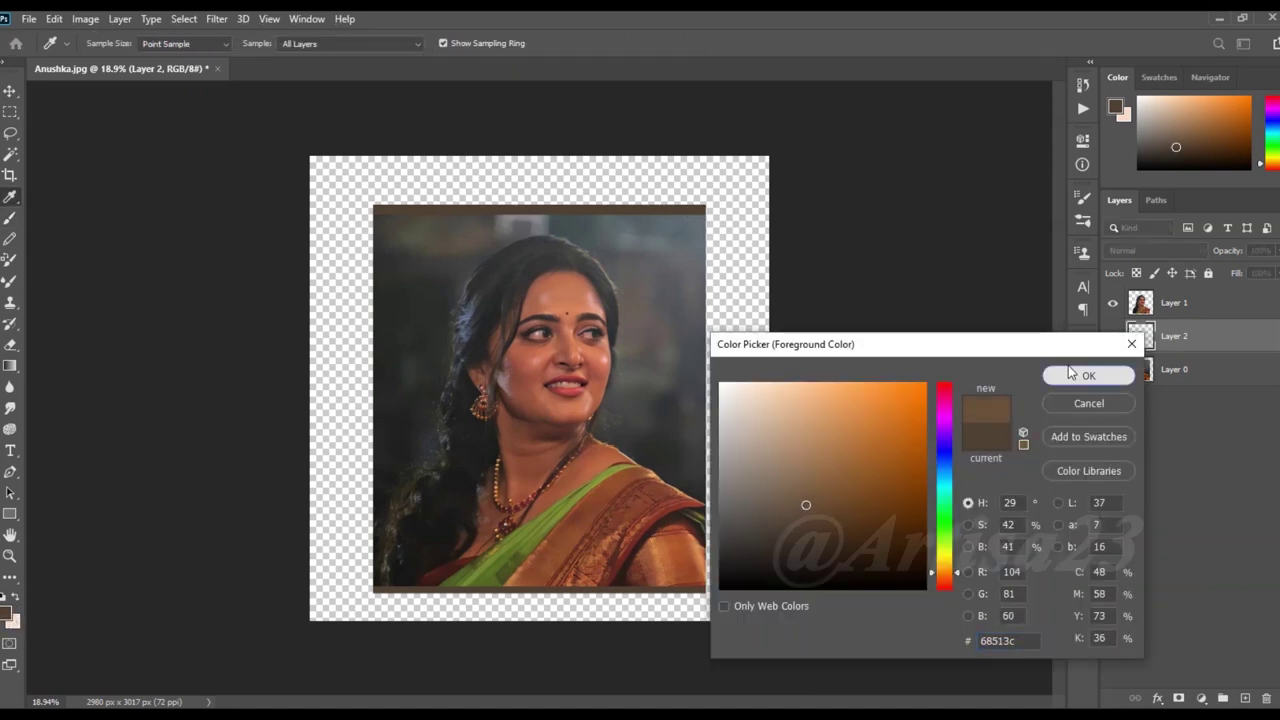
{"action": "left_click", "coordinate": [1089, 375]}
{"action": "key", "text": "b"}
{"action": "key", "text": "alt+BackSpace"}
{"action": "scroll", "coordinate": [637, 331], "scroll_direction": "down", "scroll_amount": 1}
{"action": "scroll", "coordinate": [637, 331], "scroll_direction": "up", "scroll_amount": 1}
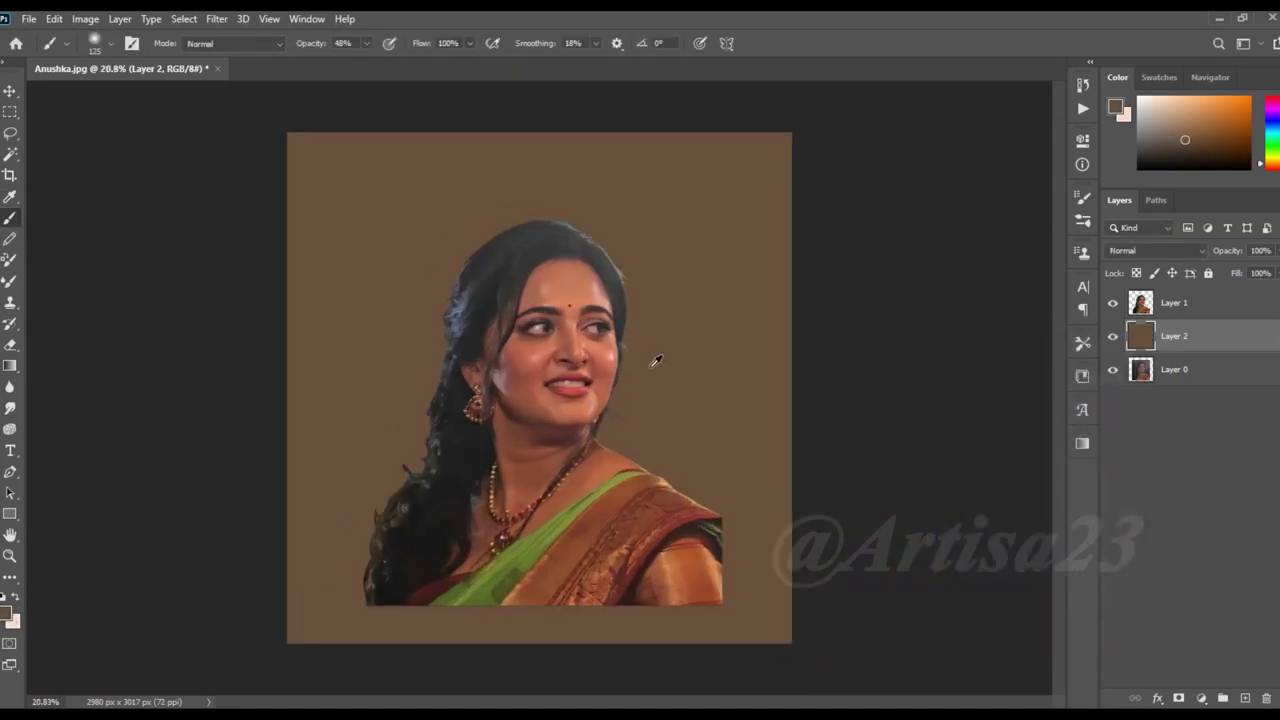
{"action": "scroll", "coordinate": [654, 360], "scroll_direction": "up", "scroll_amount": 1}
Duplicate Layer 1 and bring up Curves on the original Layer 1
{"action": "left_click_drag", "start_coordinate": [1173, 307], "coordinate": [1173, 322]}
{"action": "left_click", "coordinate": [1170, 302]}
{"action": "scroll", "coordinate": [654, 337], "scroll_direction": "up", "scroll_amount": 1}
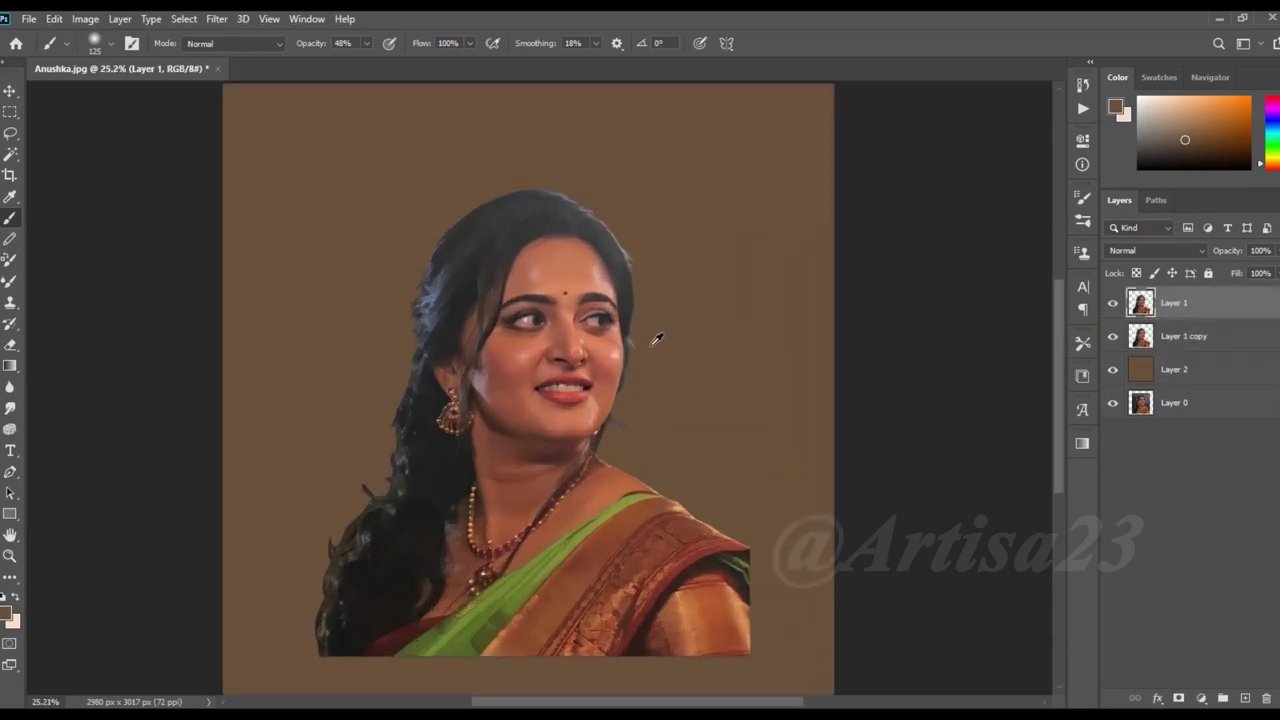
{"action": "left_click", "coordinate": [85, 18]}
{"action": "left_click", "coordinate": [270, 91]}
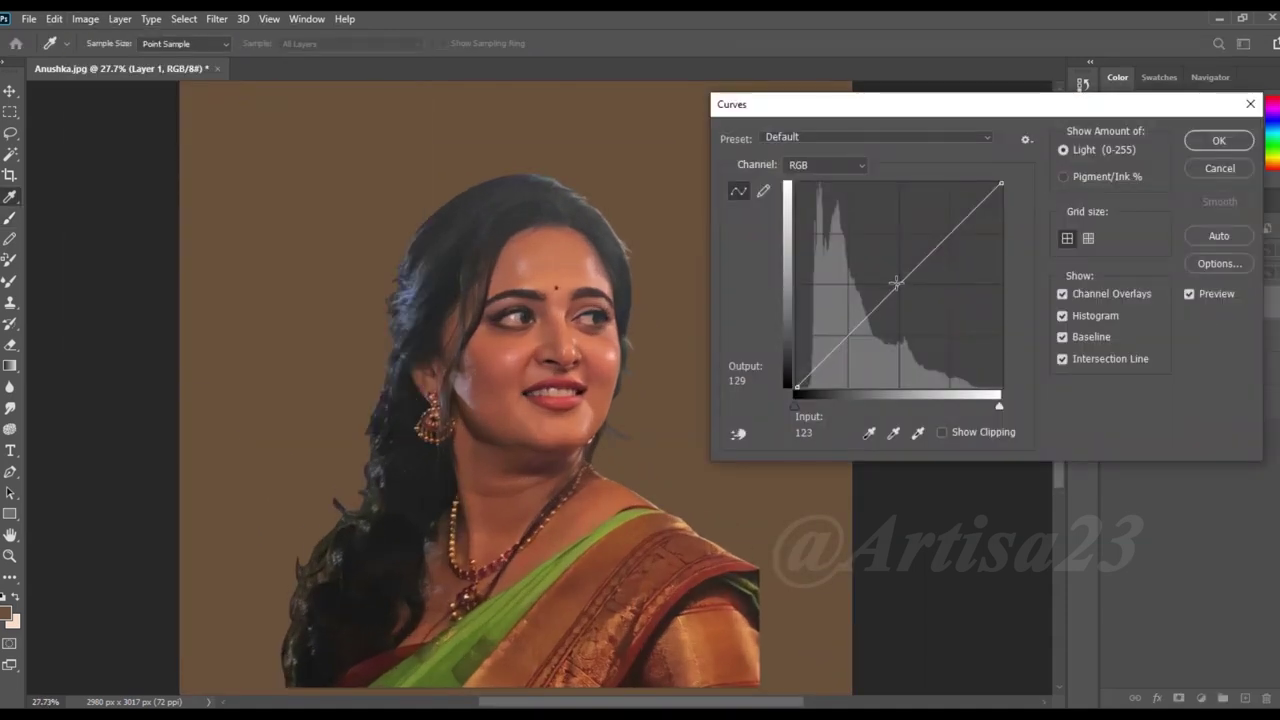
Lift Layer 1's midtones with Curves, then apply Levels at 18/1.00/238
{"action": "left_click_drag", "start_coordinate": [886, 296], "coordinate": [886, 279]}
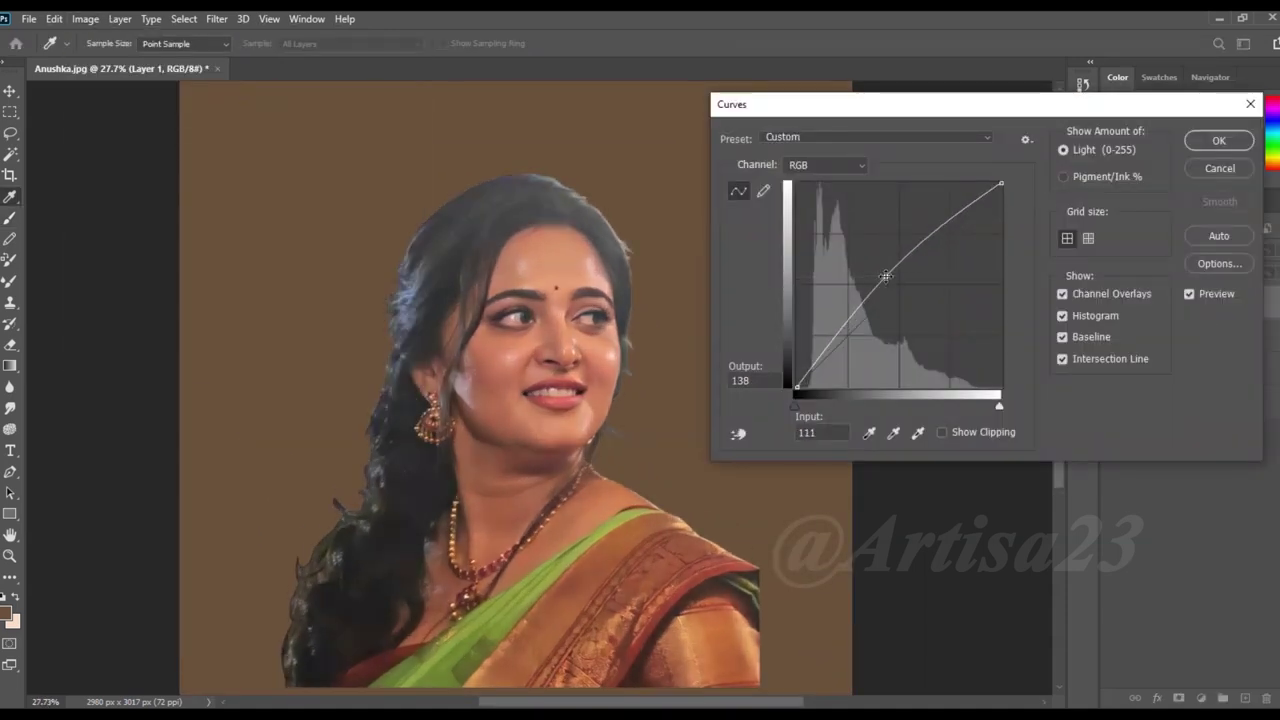
{"action": "left_click_drag", "start_coordinate": [886, 279], "coordinate": [888, 276]}
{"action": "left_click", "coordinate": [1219, 140]}
{"action": "left_click", "coordinate": [85, 18]}
{"action": "left_click", "coordinate": [330, 77]}
{"action": "left_click_drag", "start_coordinate": [867, 251], "coordinate": [877, 250]}
{"action": "left_click_drag", "start_coordinate": [1072, 251], "coordinate": [1060, 250]}
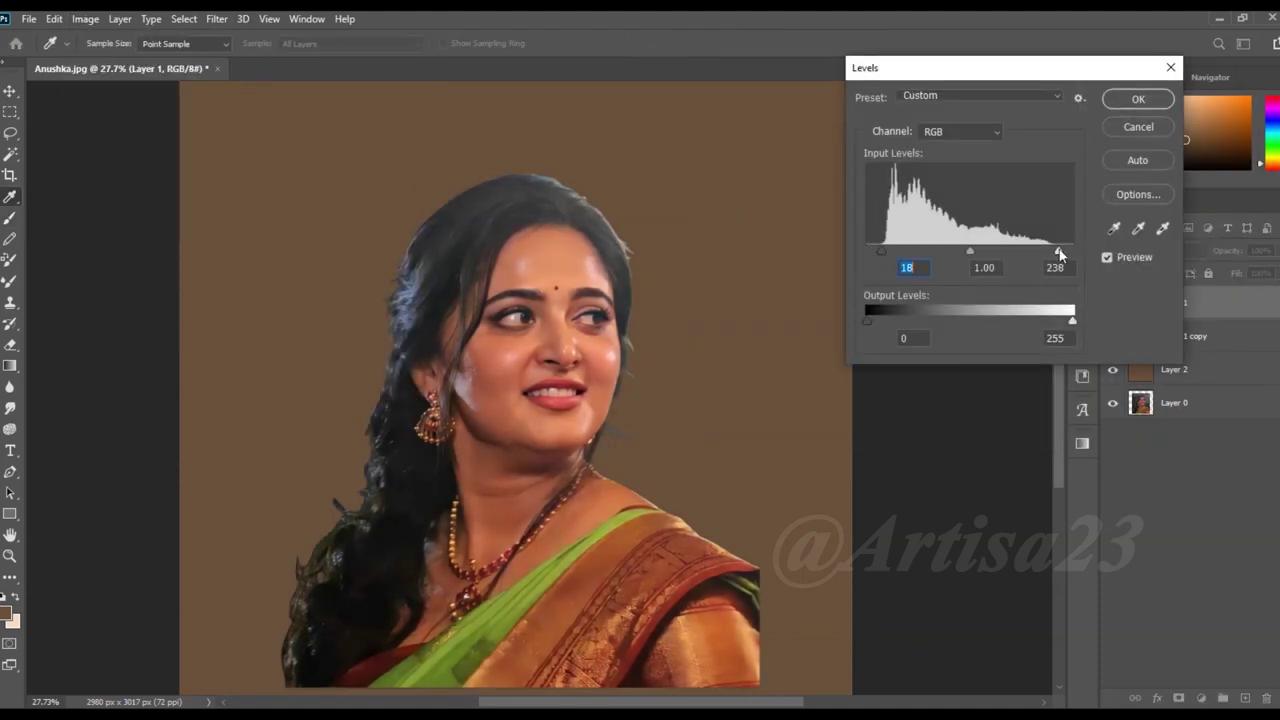
{"action": "left_click", "coordinate": [1138, 99]}
Duplicate Layer 1 again and sharpen it with a 75%, 21.7 px Unsharp Mask
{"action": "key", "text": "b"}
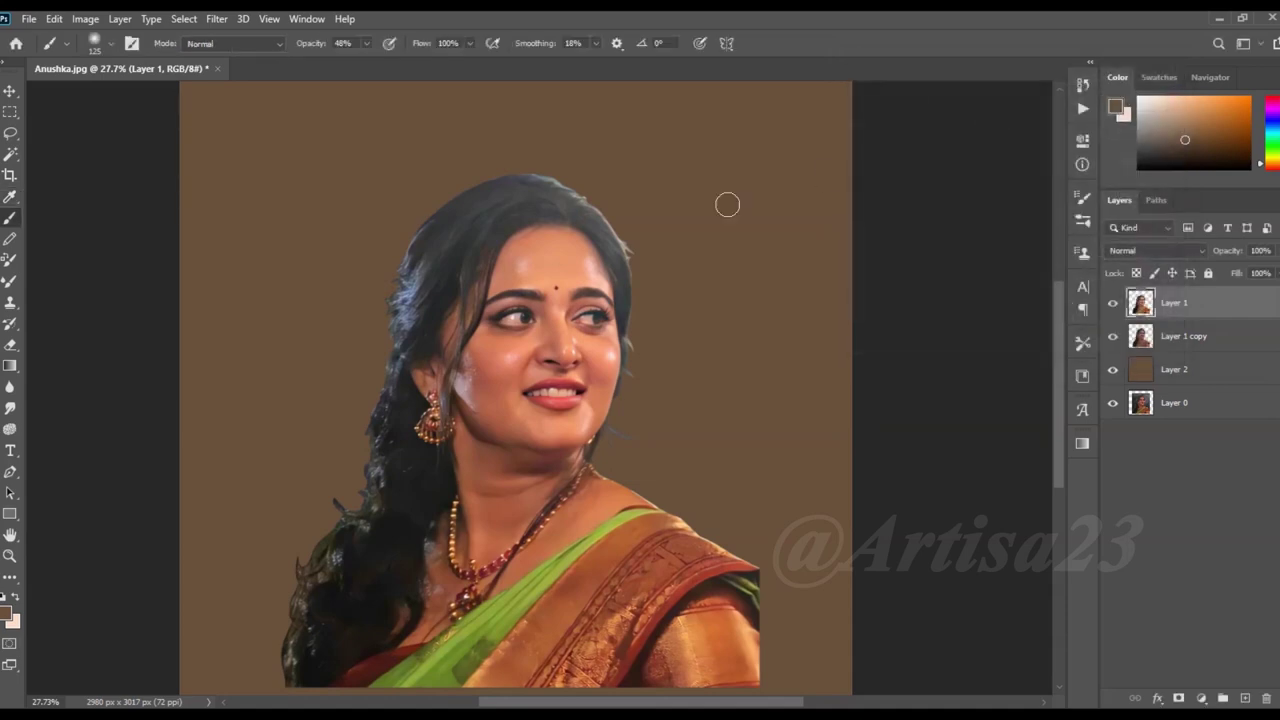
{"action": "left_click_drag", "start_coordinate": [1175, 303], "coordinate": [1191, 312]}
{"action": "scroll", "coordinate": [663, 354], "scroll_direction": "up", "scroll_amount": 2}
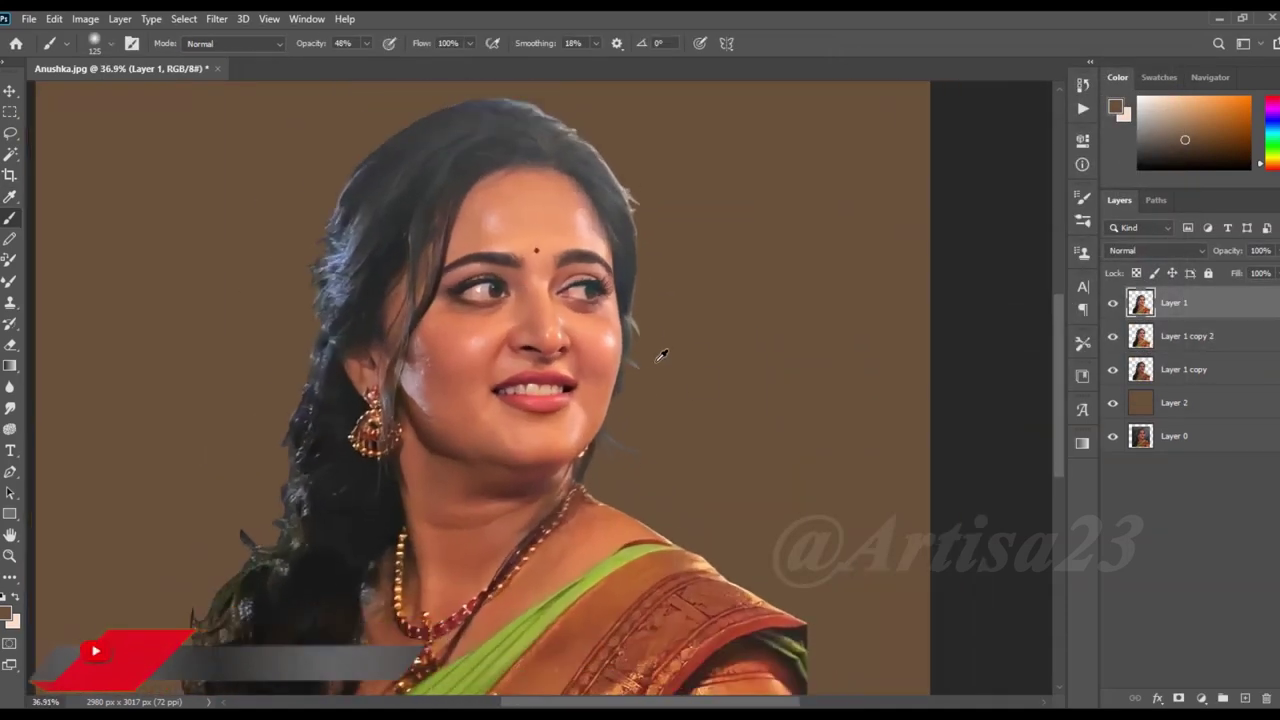
{"action": "left_click", "coordinate": [216, 18]}
{"action": "mouse_move", "coordinate": [257, 305]}
{"action": "left_click", "coordinate": [452, 371]}
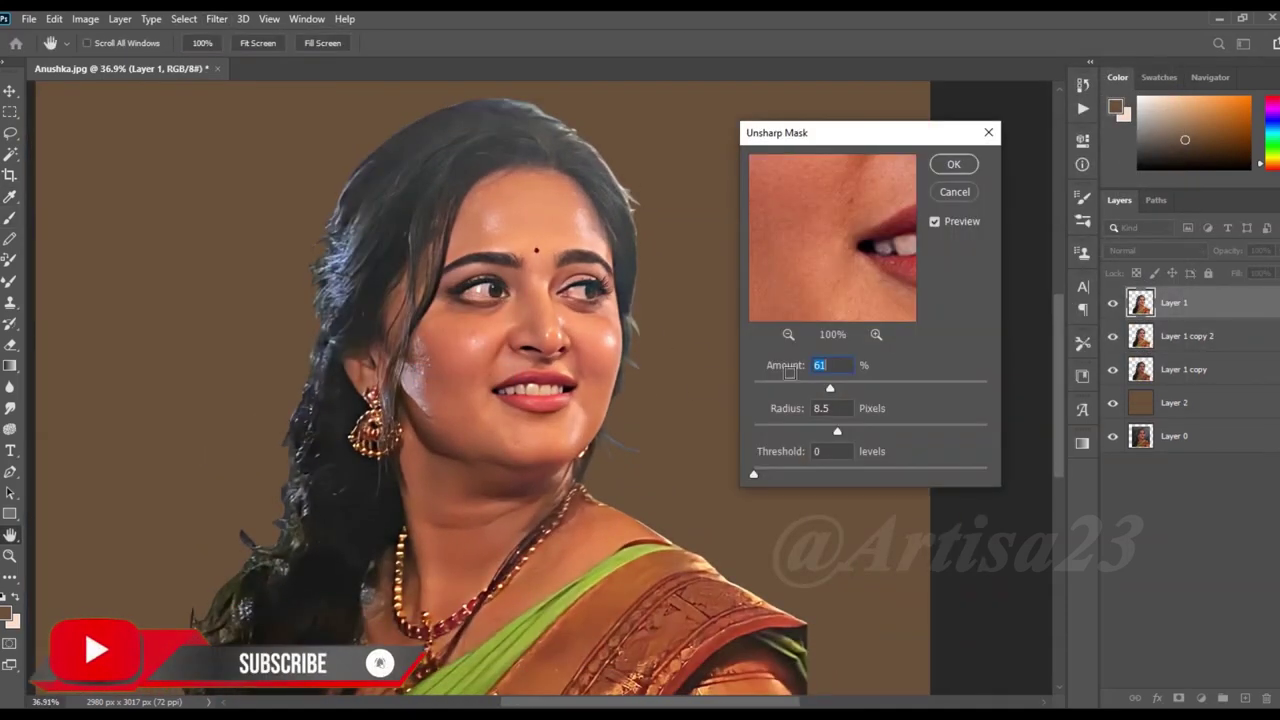
{"action": "left_click_drag", "start_coordinate": [849, 432], "coordinate": [847, 388]}
{"action": "left_click", "coordinate": [853, 432]}
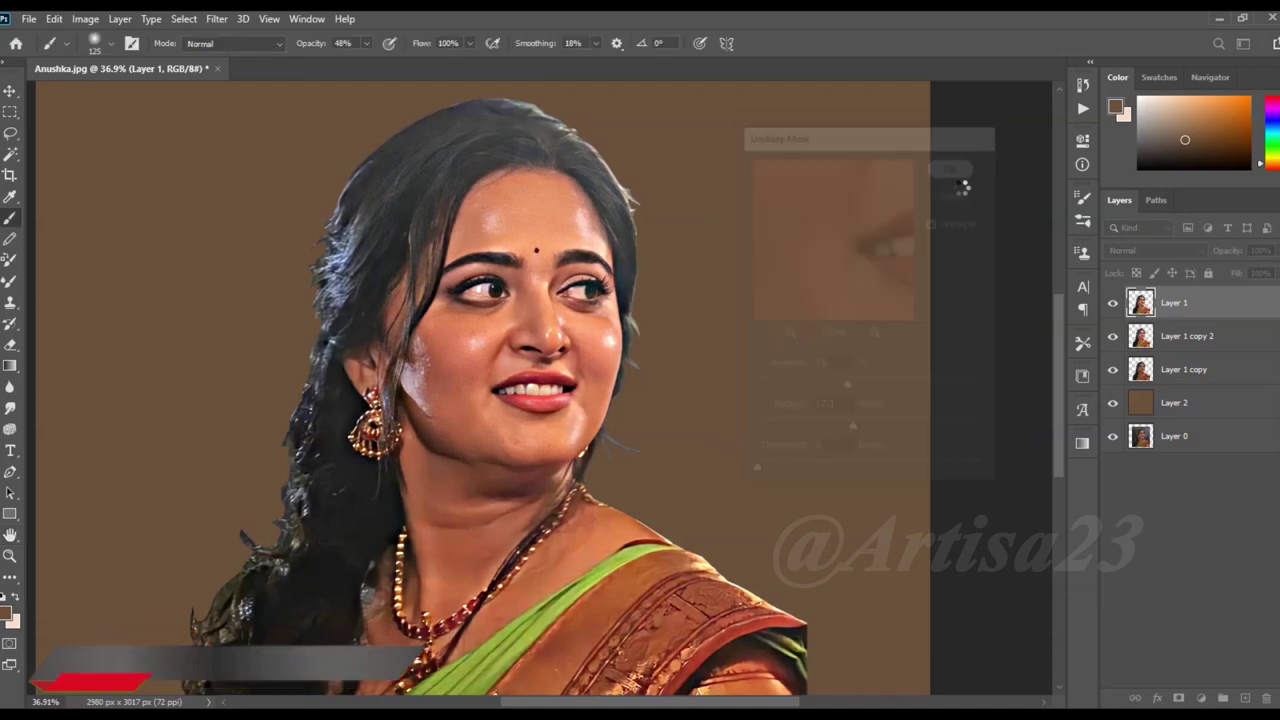
{"action": "left_click", "coordinate": [1113, 304]}
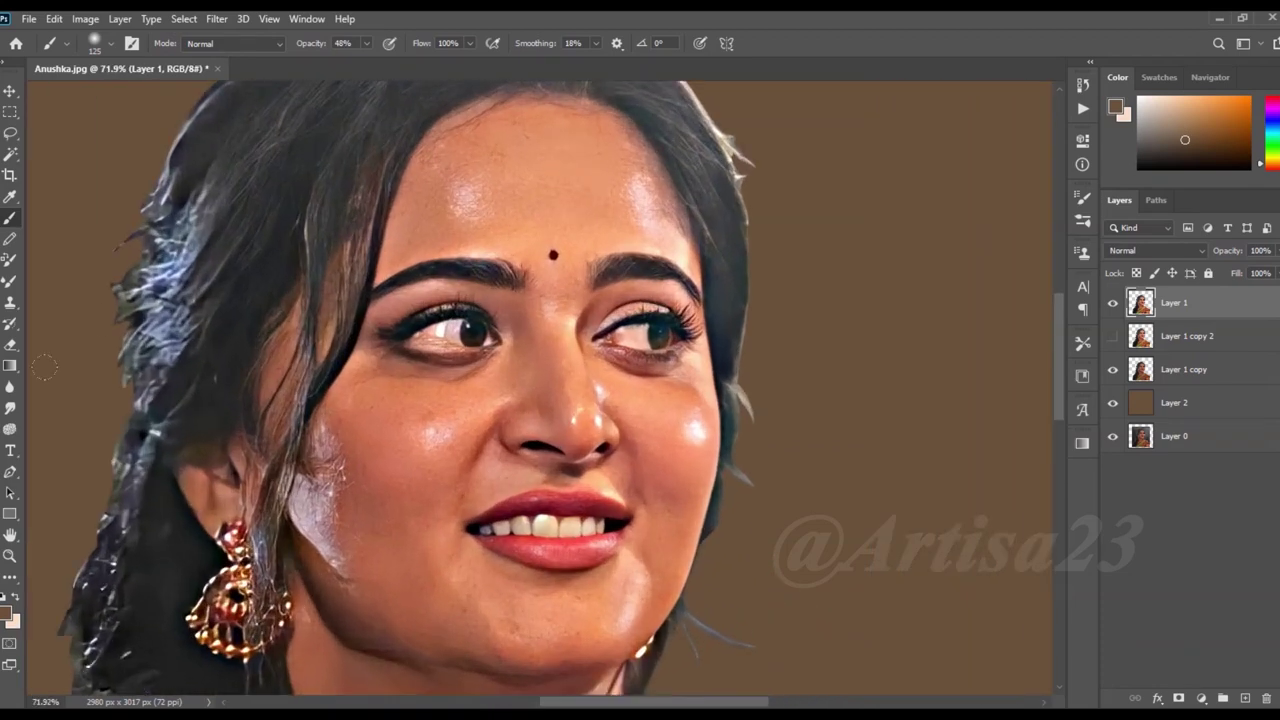
Set up the Smudge tool with a larger soft preset and smooth the hairline and forehead highlights
{"action": "left_click", "coordinate": [10, 408]}
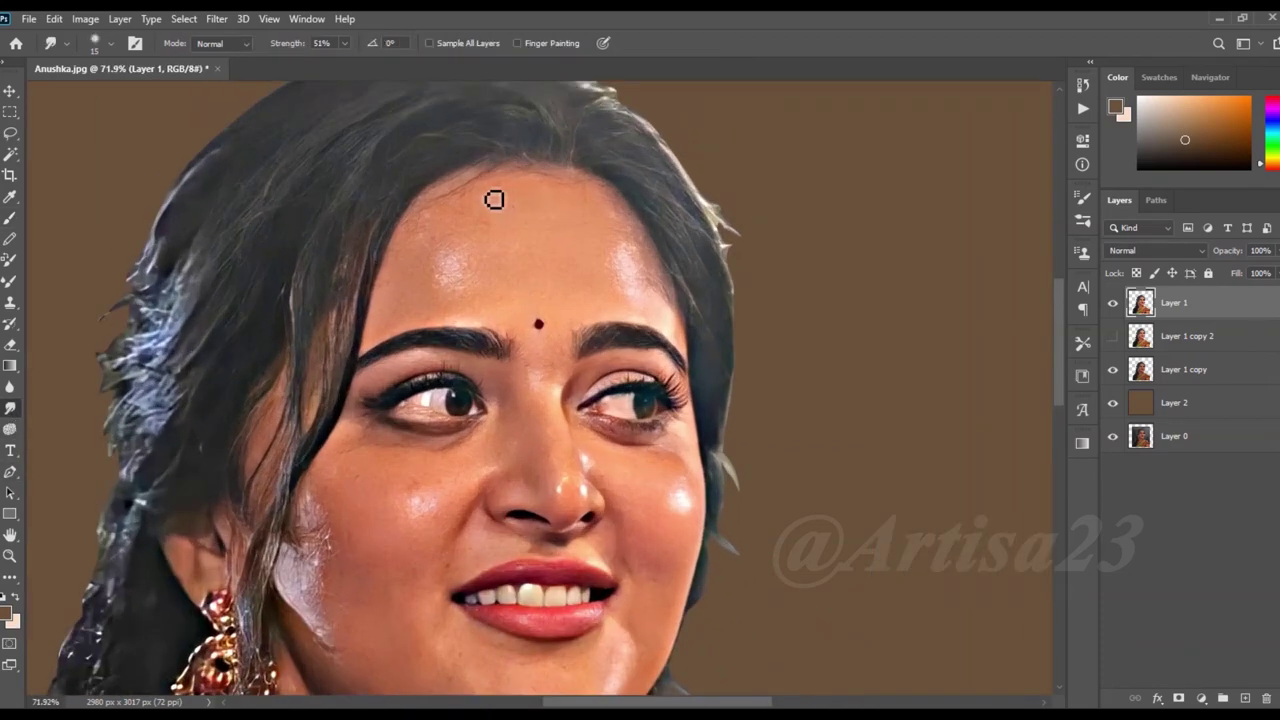
{"action": "left_click", "coordinate": [135, 43]}
{"action": "left_click", "coordinate": [852, 189]}
{"action": "left_click", "coordinate": [971, 414]}
{"action": "left_click", "coordinate": [1038, 188]}
{"action": "scroll", "coordinate": [605, 143], "scroll_direction": "up", "scroll_amount": 2}
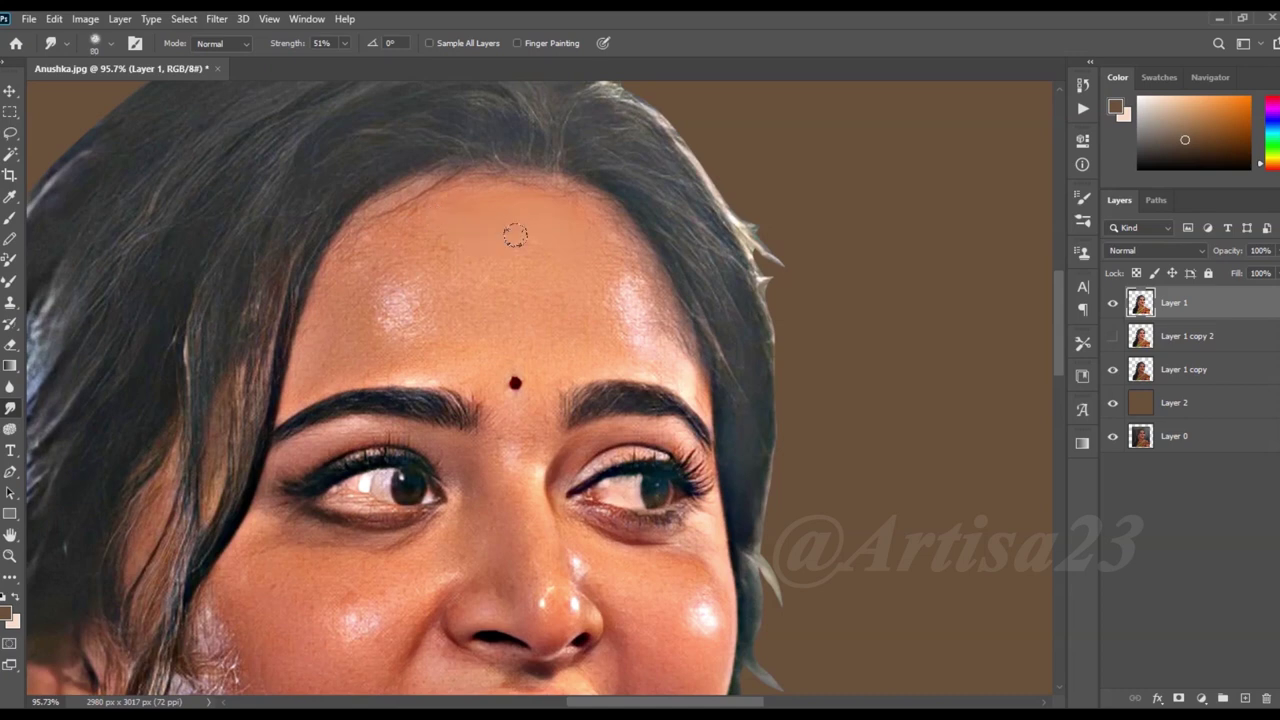
{"action": "left_click_drag", "start_coordinate": [445, 188], "coordinate": [359, 252]}
{"action": "mouse_move", "coordinate": [385, 343]}
{"action": "left_mouse_down"}
{"action": "mouse_move", "coordinate": [429, 286]}
{"action": "mouse_move", "coordinate": [394, 297]}
{"action": "mouse_move", "coordinate": [462, 338]}
{"action": "left_mouse_up"}
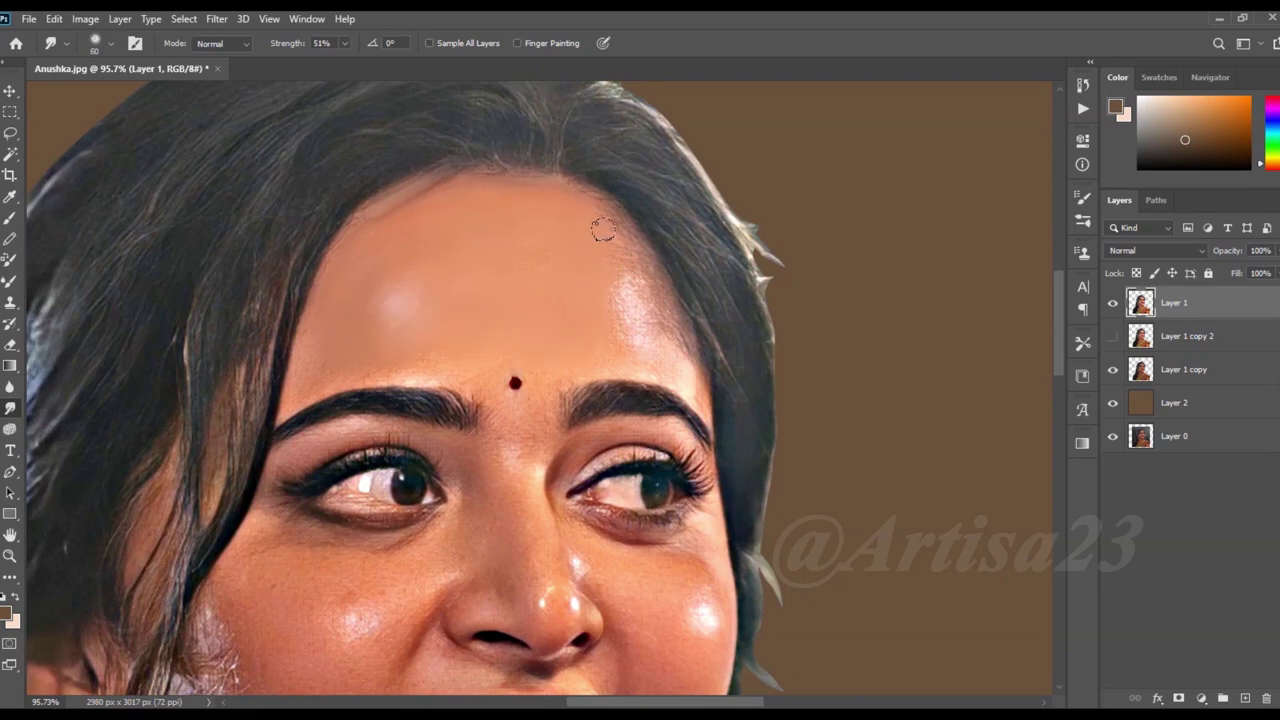
{"action": "mouse_move", "coordinate": [586, 206]}
{"action": "left_mouse_down"}
{"action": "mouse_move", "coordinate": [666, 334]}
{"action": "mouse_move", "coordinate": [653, 289]}
{"action": "left_mouse_up"}
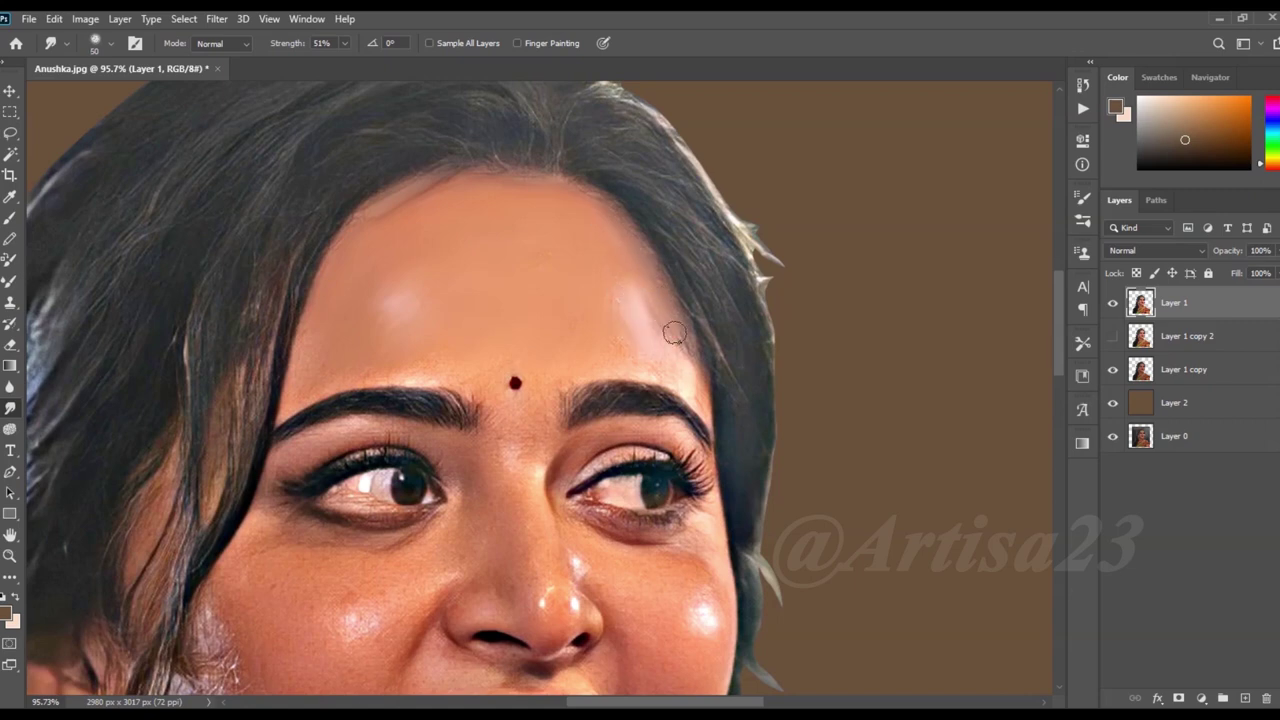
Smooth the lower lid, eye white and skin under the left eye with a smaller brush
{"action": "key", "text": "bracketleft"}
{"action": "key", "text": "bracketleft"}
{"action": "scroll", "coordinate": [503, 366], "scroll_direction": "up", "scroll_amount": 2, "text": "alt"}
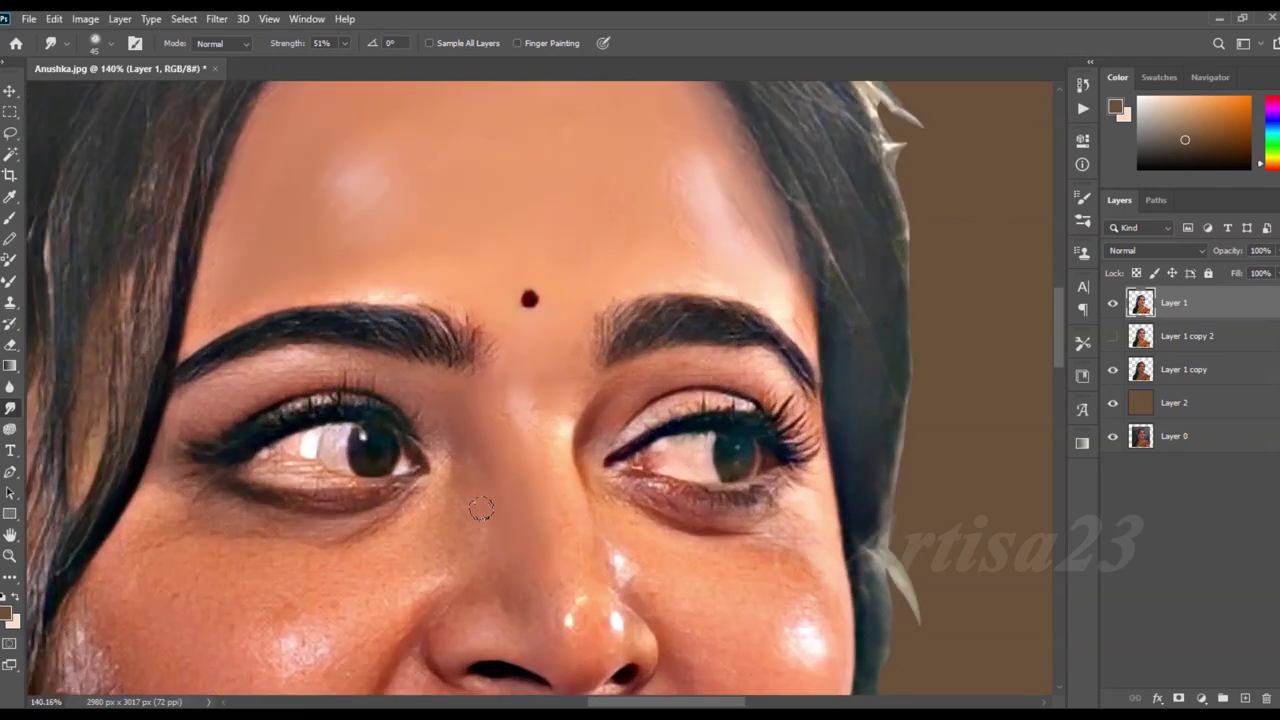
{"action": "key", "text": "bracketleft"}
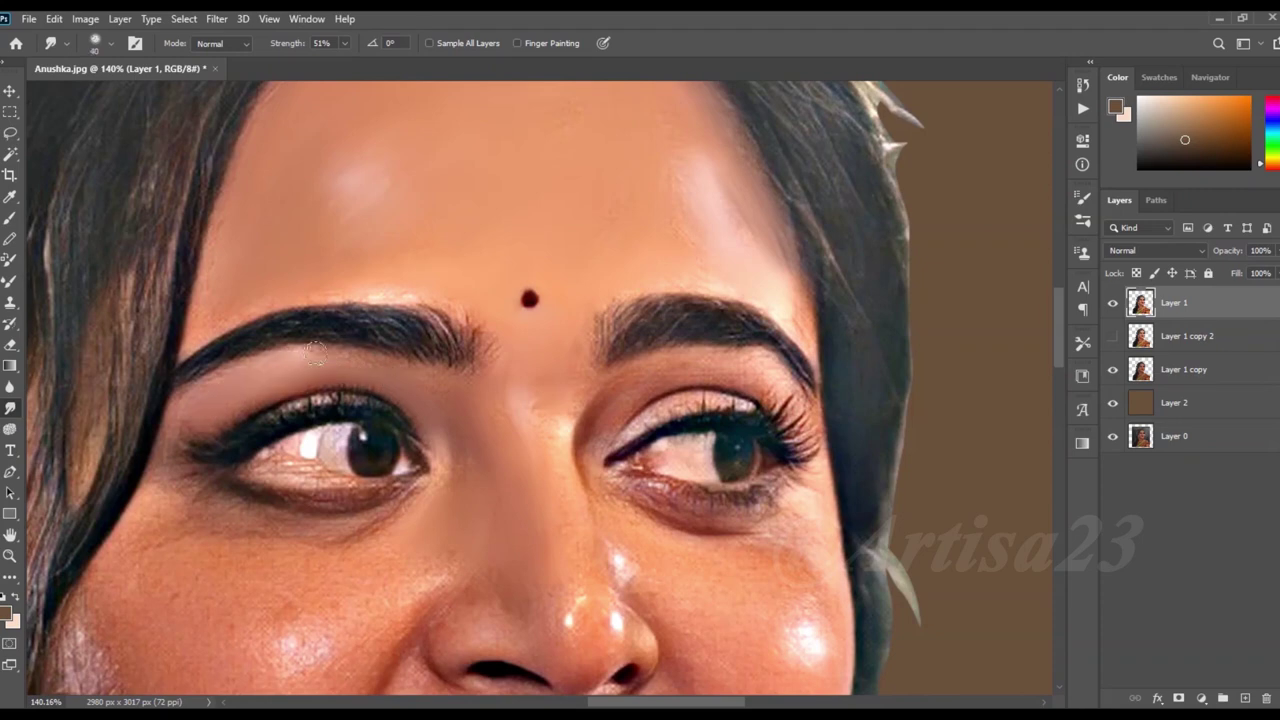
{"action": "left_click_drag", "start_coordinate": [422, 488], "coordinate": [250, 492]}
{"action": "key", "text": "bracketleft"}
{"action": "mouse_move", "coordinate": [285, 450]}
{"action": "left_mouse_down"}
{"action": "mouse_move", "coordinate": [328, 463]}
{"action": "mouse_move", "coordinate": [329, 443]}
{"action": "mouse_move", "coordinate": [306, 443]}
{"action": "mouse_move", "coordinate": [328, 456]}
{"action": "left_mouse_up"}
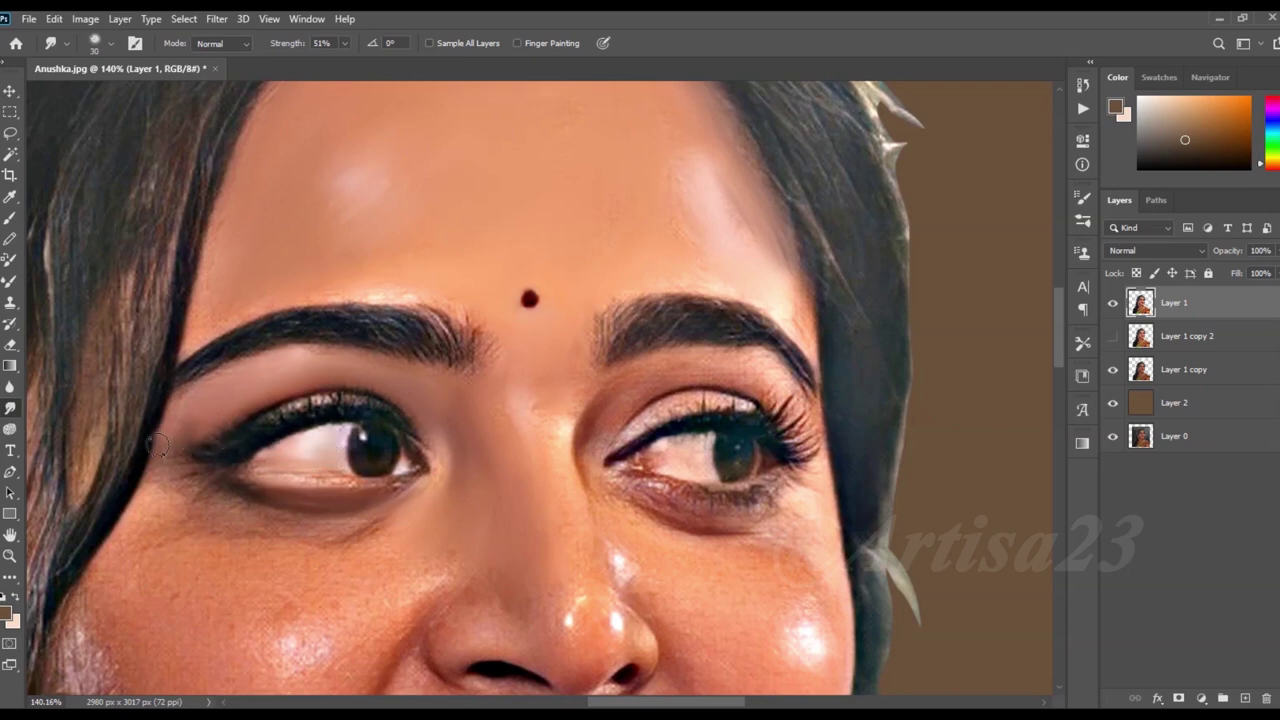
{"action": "key", "text": "bracketleft"}
{"action": "mouse_move", "coordinate": [344, 504]}
{"action": "left_mouse_down"}
{"action": "mouse_move", "coordinate": [293, 493]}
{"action": "mouse_move", "coordinate": [336, 471]}
{"action": "mouse_move", "coordinate": [285, 457]}
{"action": "mouse_move", "coordinate": [329, 449]}
{"action": "mouse_move", "coordinate": [282, 455]}
{"action": "left_mouse_up"}
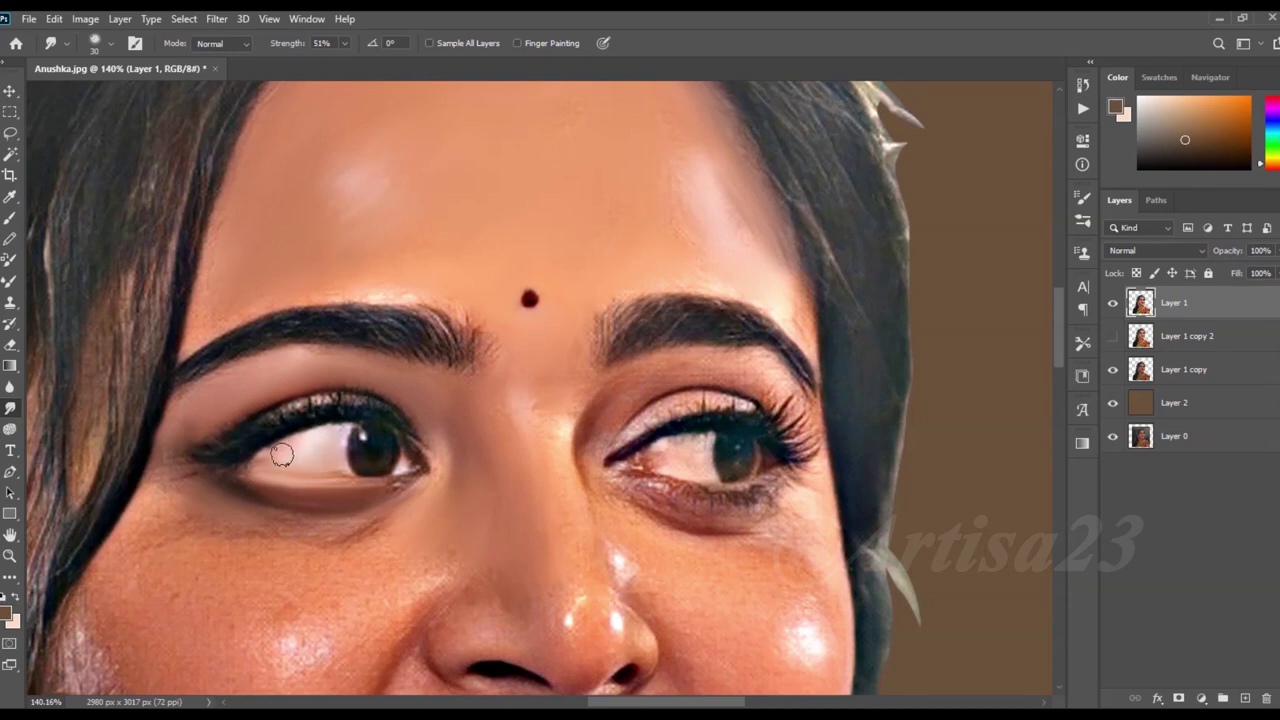
{"action": "key", "text": "bracketright"}
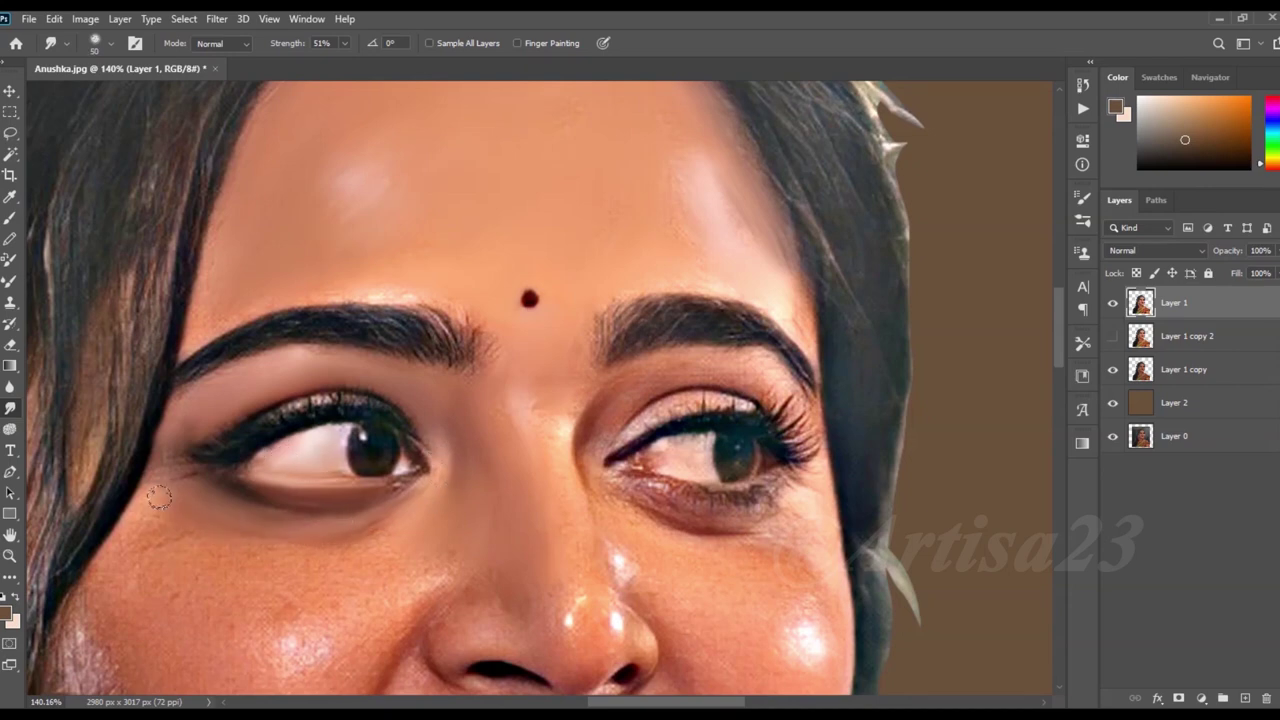
{"action": "key", "text": "bracketleft"}
Smudge the cheek toward the nose, the nose-wing crease, the sparkly highlight and left cheek edge
{"action": "left_click_drag", "start_coordinate": [392, 573], "coordinate": [480, 579]}
{"action": "scroll", "coordinate": [492, 245], "scroll_direction": "down", "scroll_amount": 3}
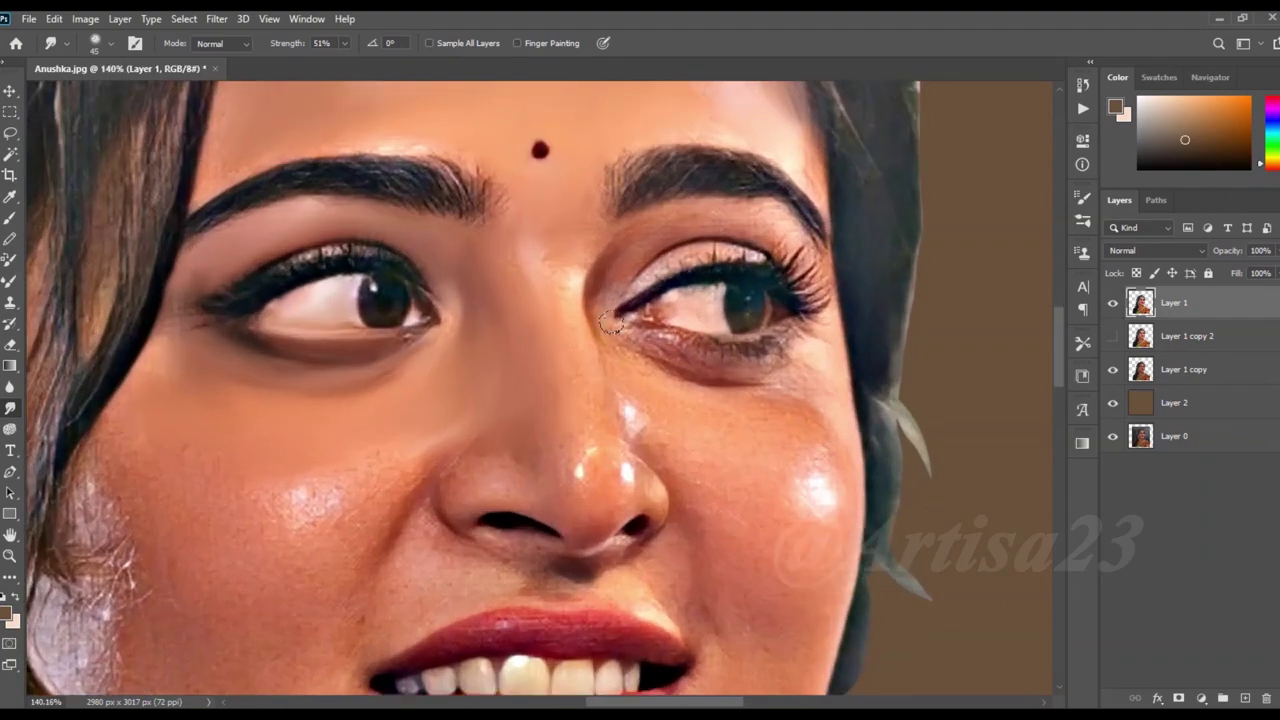
{"action": "scroll", "coordinate": [528, 301], "scroll_direction": "up", "scroll_amount": 2}
{"action": "key", "text": "bracketleft"}
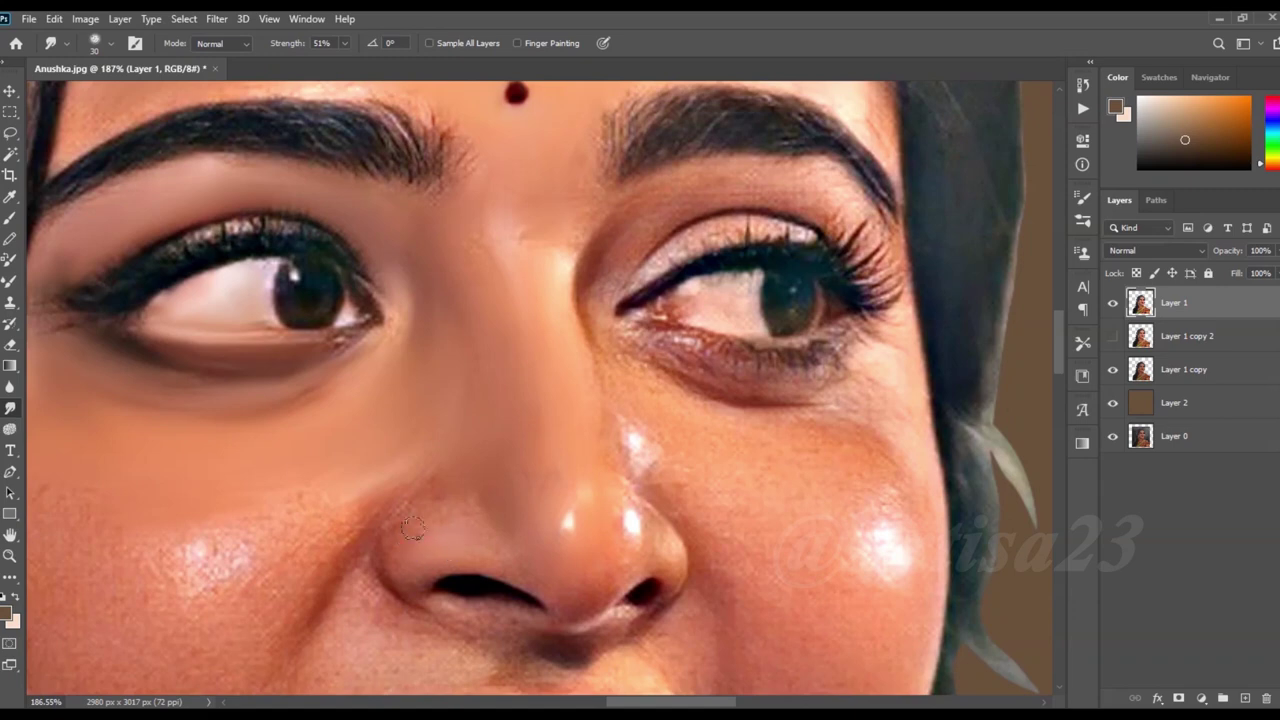
{"action": "left_click_drag", "start_coordinate": [418, 504], "coordinate": [304, 503]}
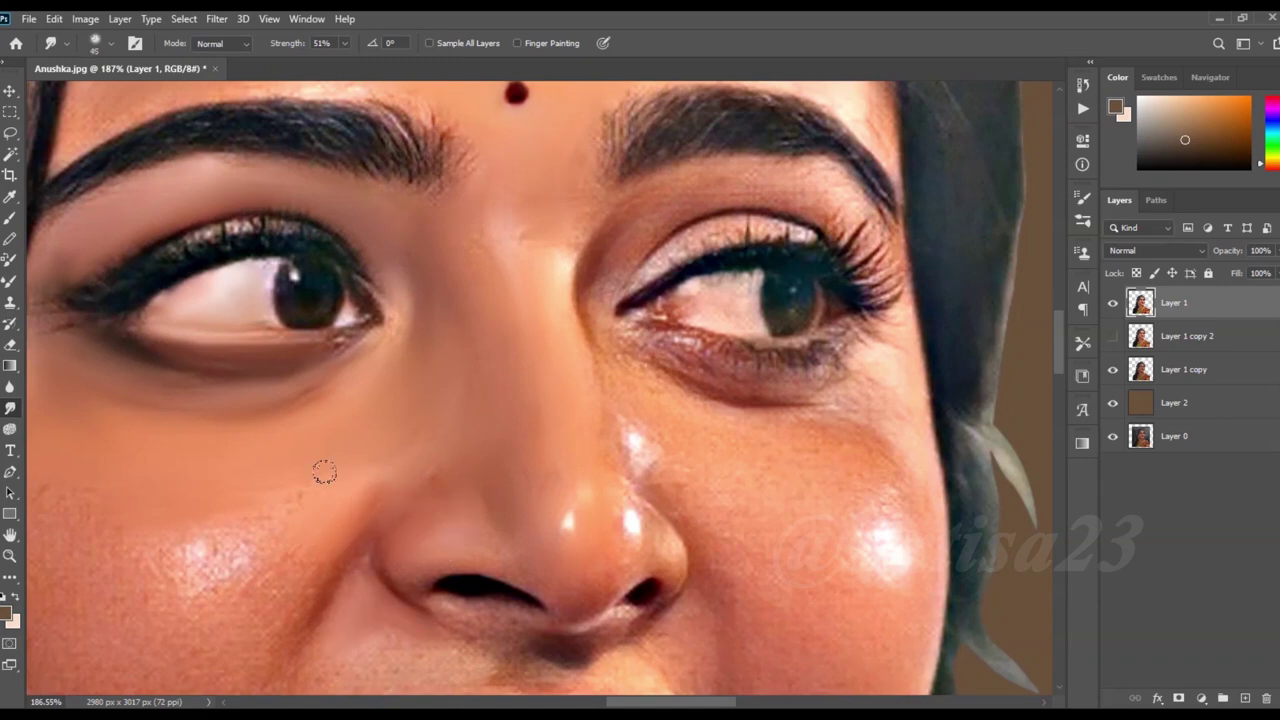
{"action": "left_click_drag", "start_coordinate": [300, 545], "coordinate": [190, 555]}
{"action": "key", "text": "bracketright"}
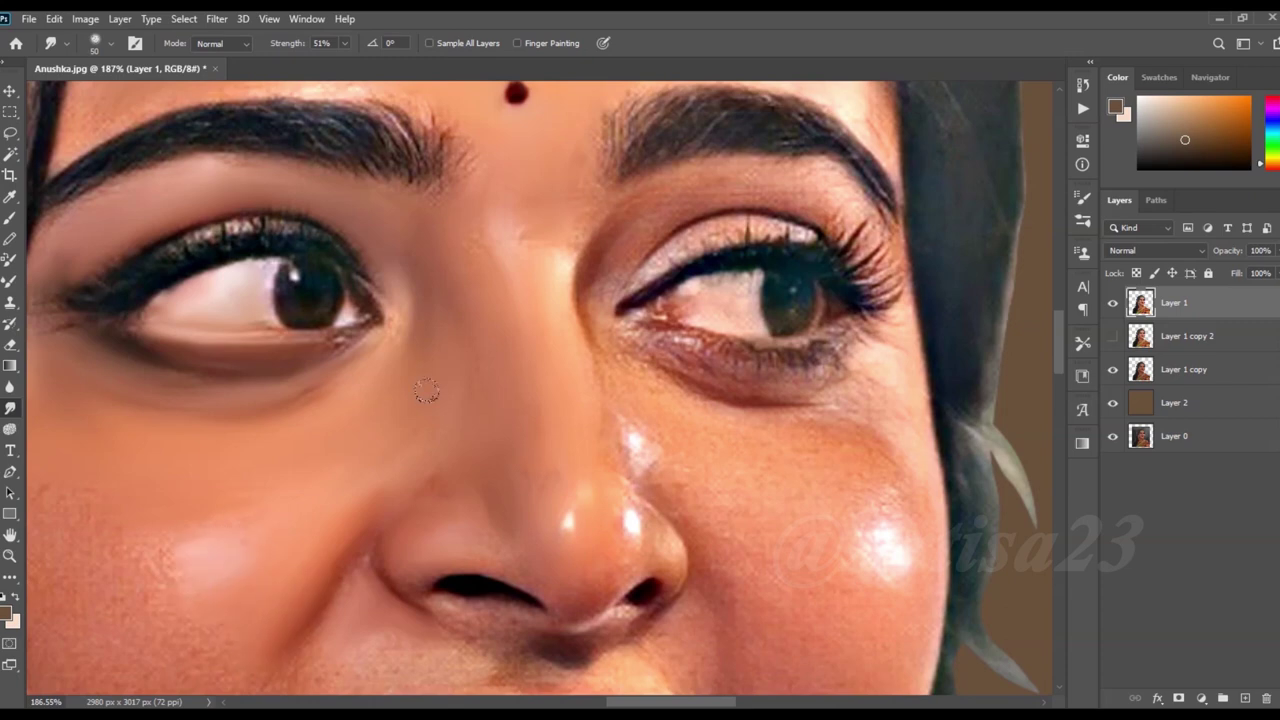
{"action": "scroll", "coordinate": [426, 392], "scroll_direction": "down", "scroll_amount": 2}
{"action": "key", "text": "bracketleft"}
{"action": "left_click_drag", "start_coordinate": [135, 445], "coordinate": [130, 525]}
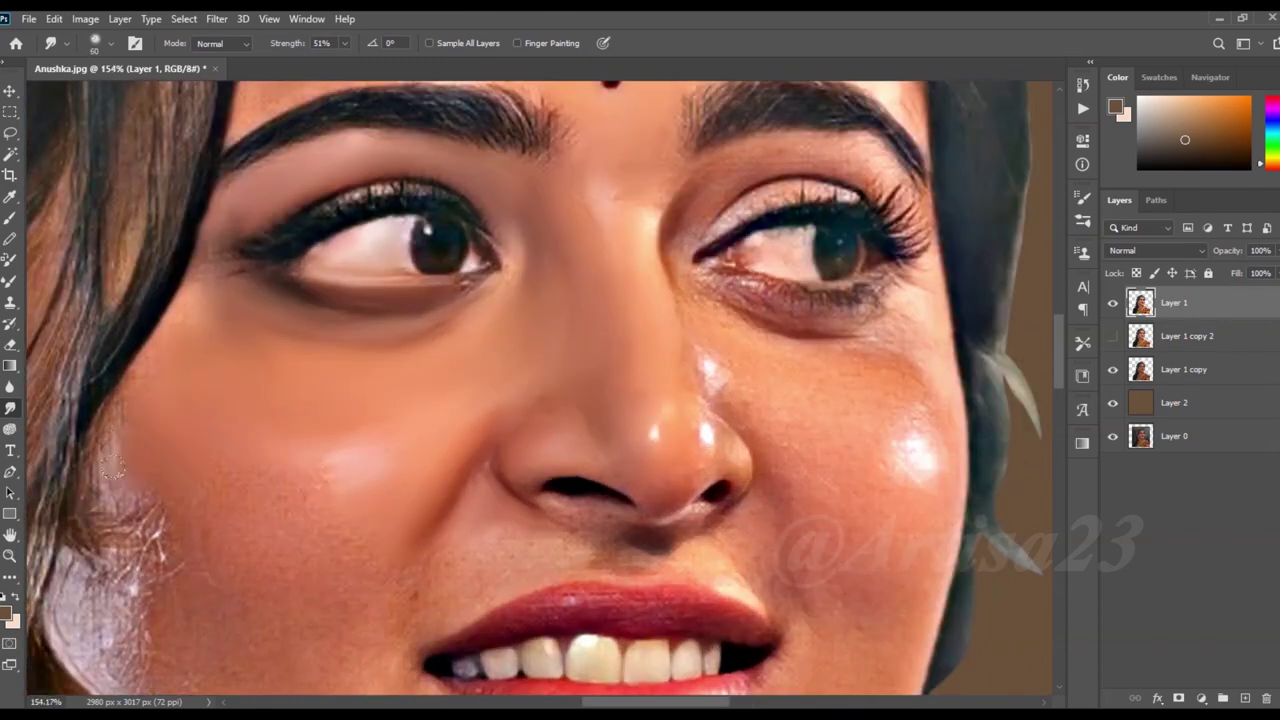
Smudge the cheek-edge hair wisps, lower lash line, side of the nose and dark under-eye shadow
{"action": "key", "text": "bracketright"}
{"action": "key", "text": "bracketright"}
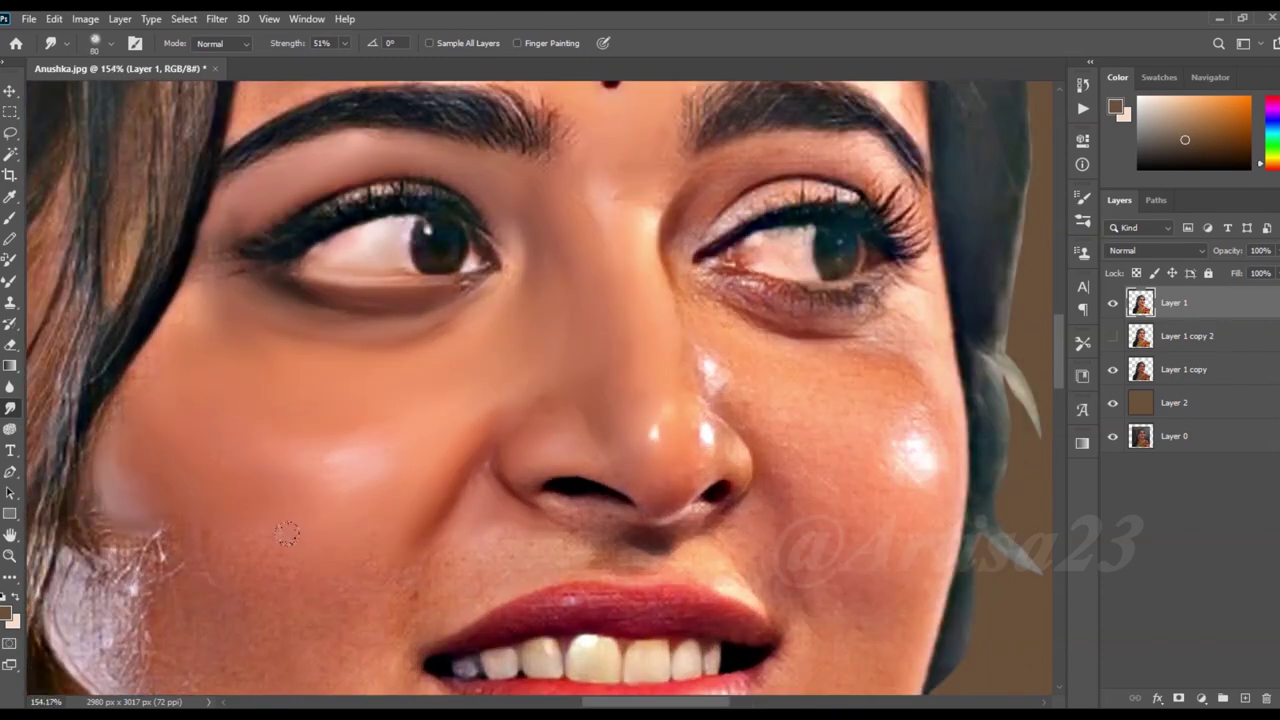
{"action": "key", "text": "bracketleft"}
{"action": "key", "text": "bracketleft"}
{"action": "left_click_drag", "start_coordinate": [182, 521], "coordinate": [115, 570]}
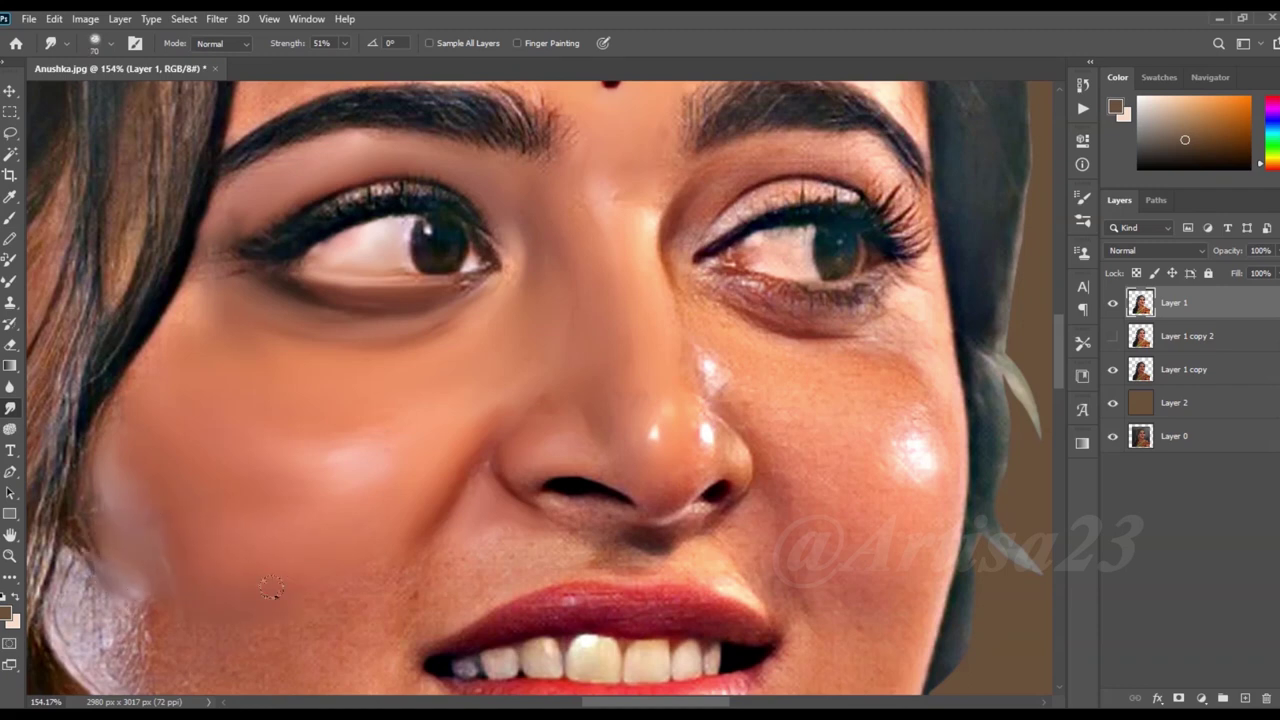
{"action": "key", "text": "bracketleft"}
{"action": "key", "text": "bracketleft"}
{"action": "left_click_drag", "start_coordinate": [760, 305], "coordinate": [885, 295]}
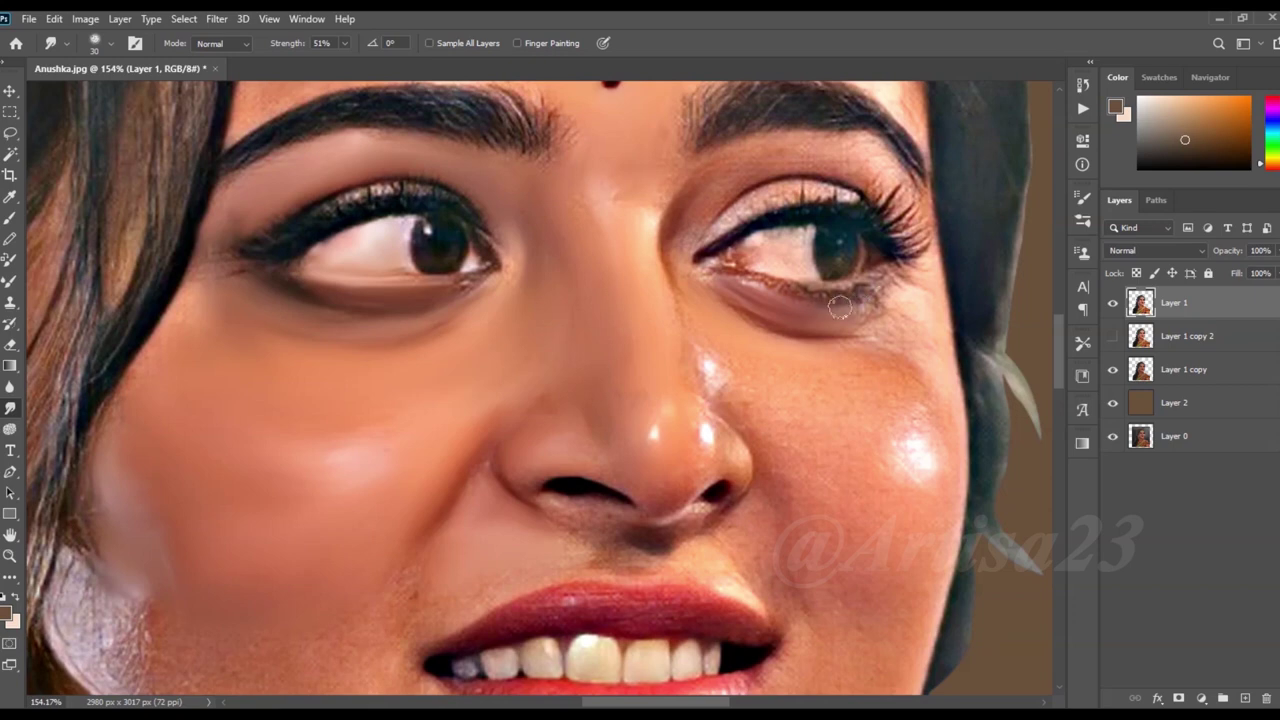
{"action": "key", "text": "bracketright"}
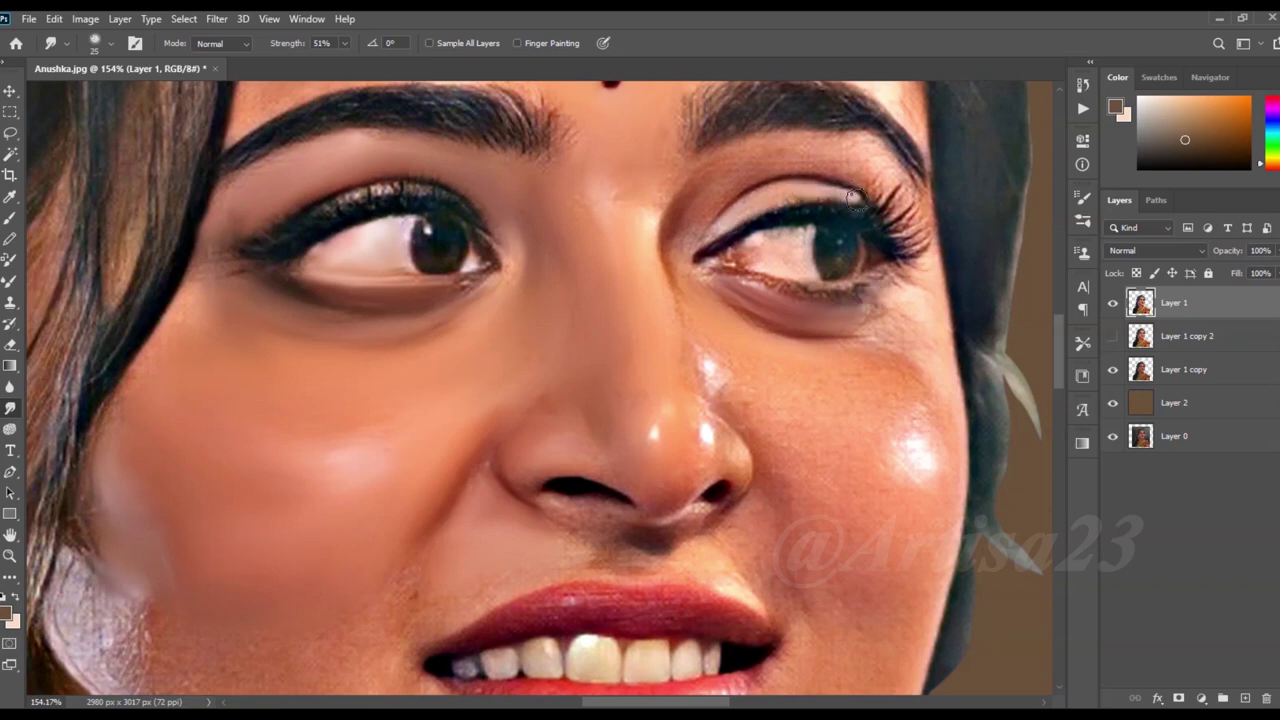
{"action": "key", "text": "bracketleft"}
{"action": "left_click_drag", "start_coordinate": [665, 272], "coordinate": [774, 433]}
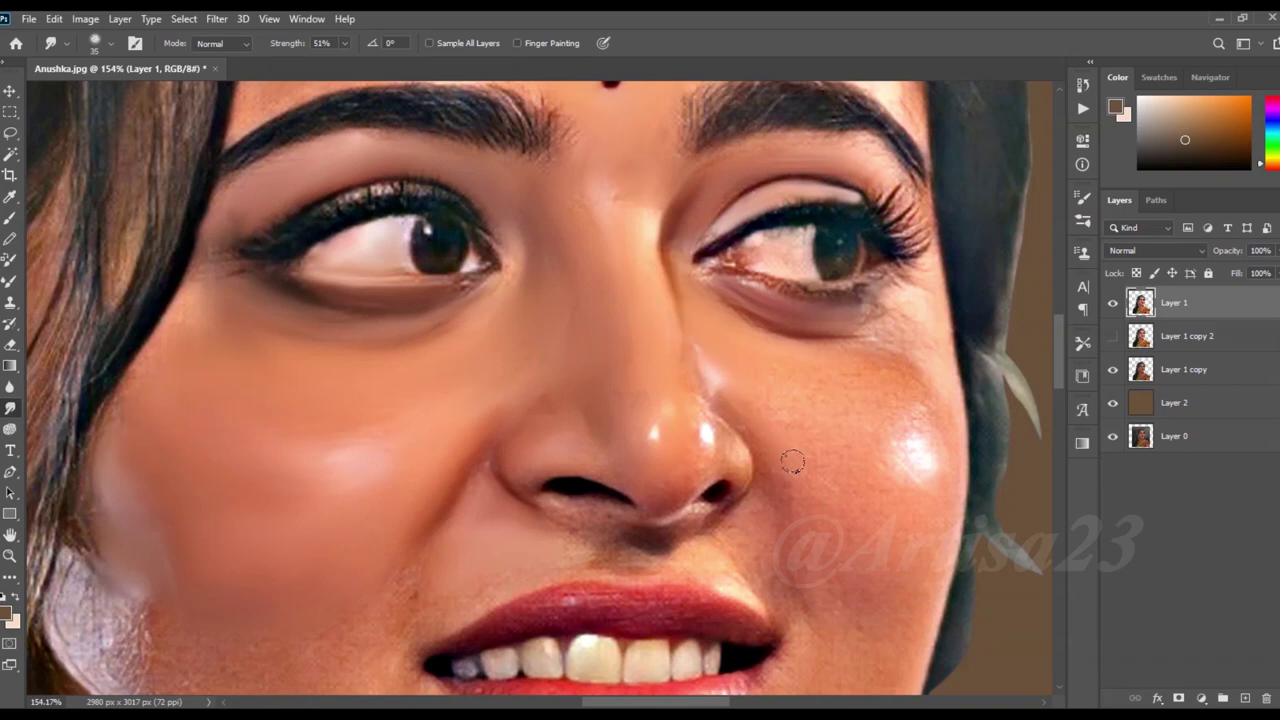
{"action": "mouse_move", "coordinate": [865, 348]}
{"action": "left_mouse_down"}
{"action": "mouse_move", "coordinate": [903, 289]}
{"action": "mouse_move", "coordinate": [909, 306]}
{"action": "left_mouse_up"}
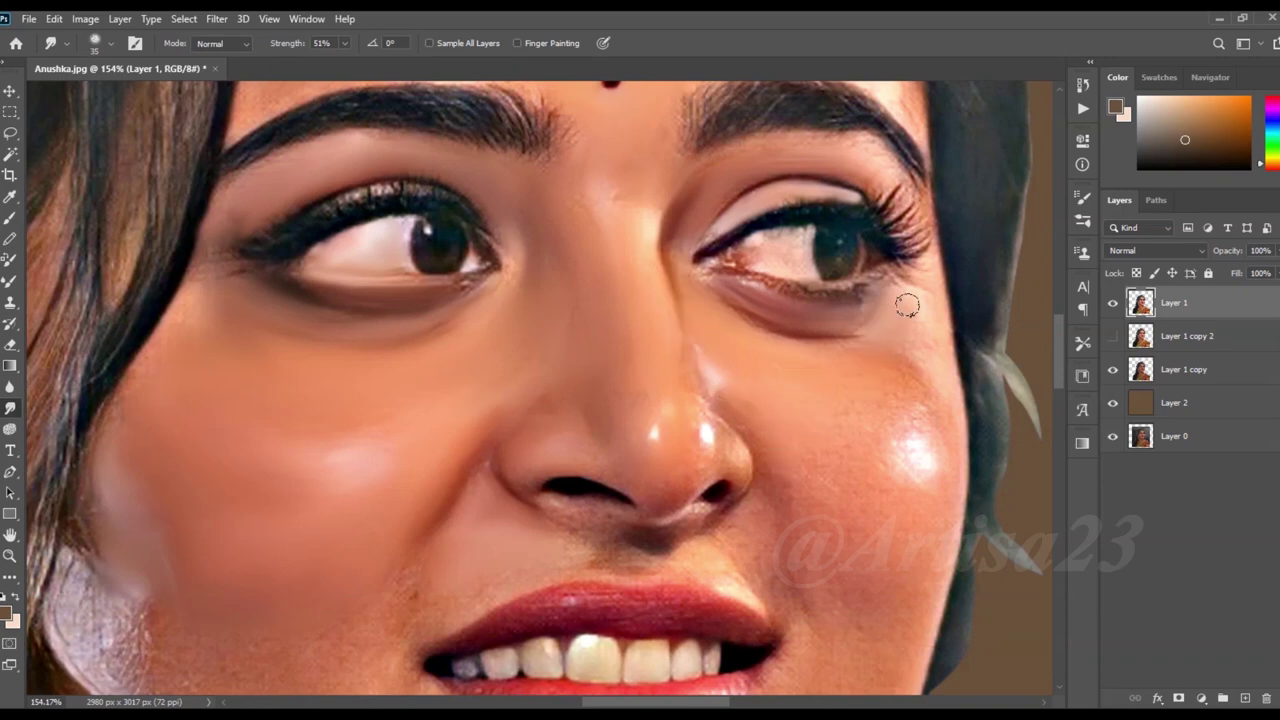
Smooth and brighten the chin and jaw, blending the bright left cheek patch into the jawline
{"action": "key", "text": "bracketright"}
{"action": "scroll", "coordinate": [813, 622], "scroll_direction": "down", "scroll_amount": 3}
{"action": "scroll", "coordinate": [850, 490], "scroll_direction": "up", "scroll_amount": 2}
{"action": "left_click_drag", "start_coordinate": [767, 543], "coordinate": [709, 623]}
{"action": "key", "text": "bracketright"}
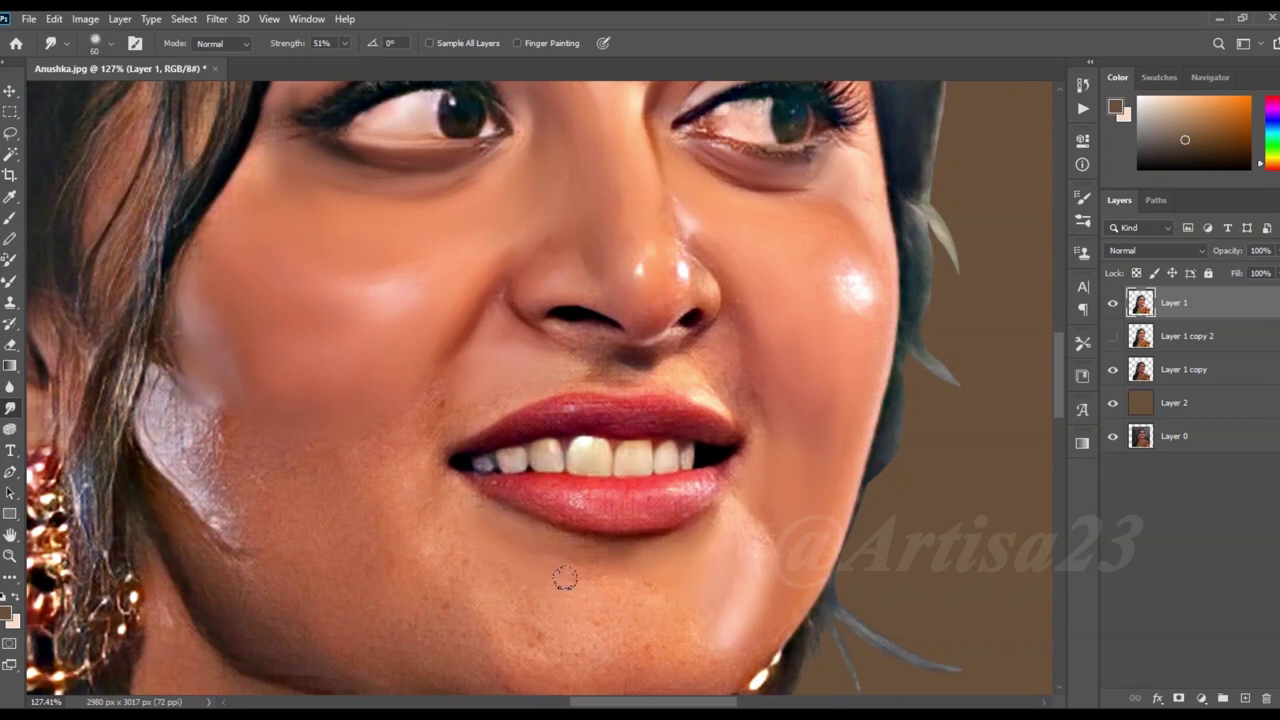
{"action": "key", "text": "bracketright"}
{"action": "left_click_drag", "start_coordinate": [637, 618], "coordinate": [623, 582]}
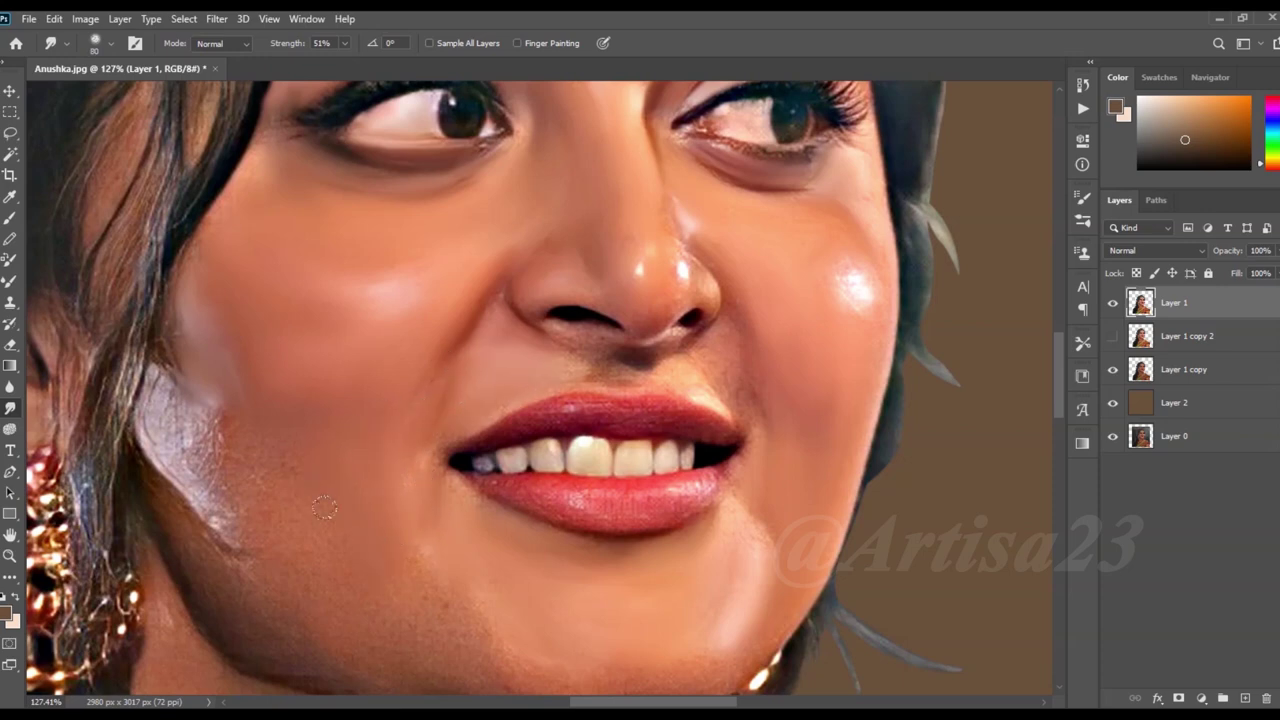
{"action": "left_click_drag", "start_coordinate": [250, 445], "coordinate": [272, 496]}
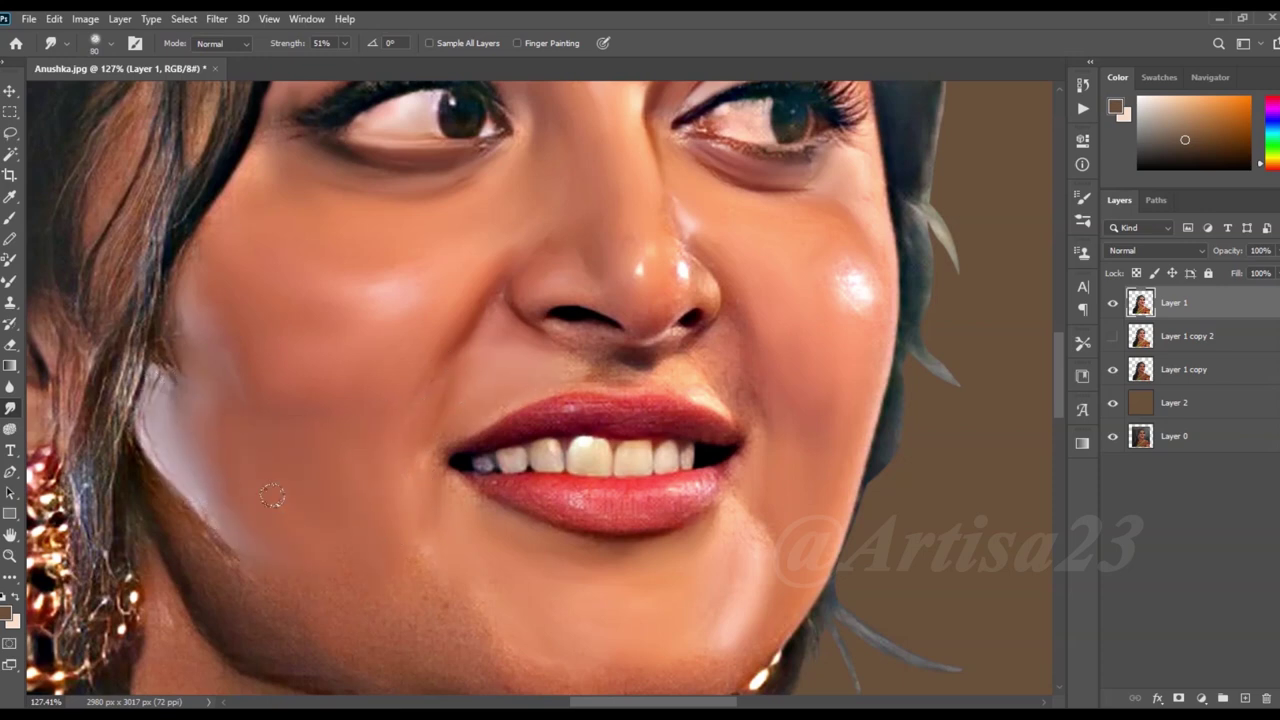
{"action": "scroll", "coordinate": [466, 523], "scroll_direction": "down", "scroll_amount": 3}
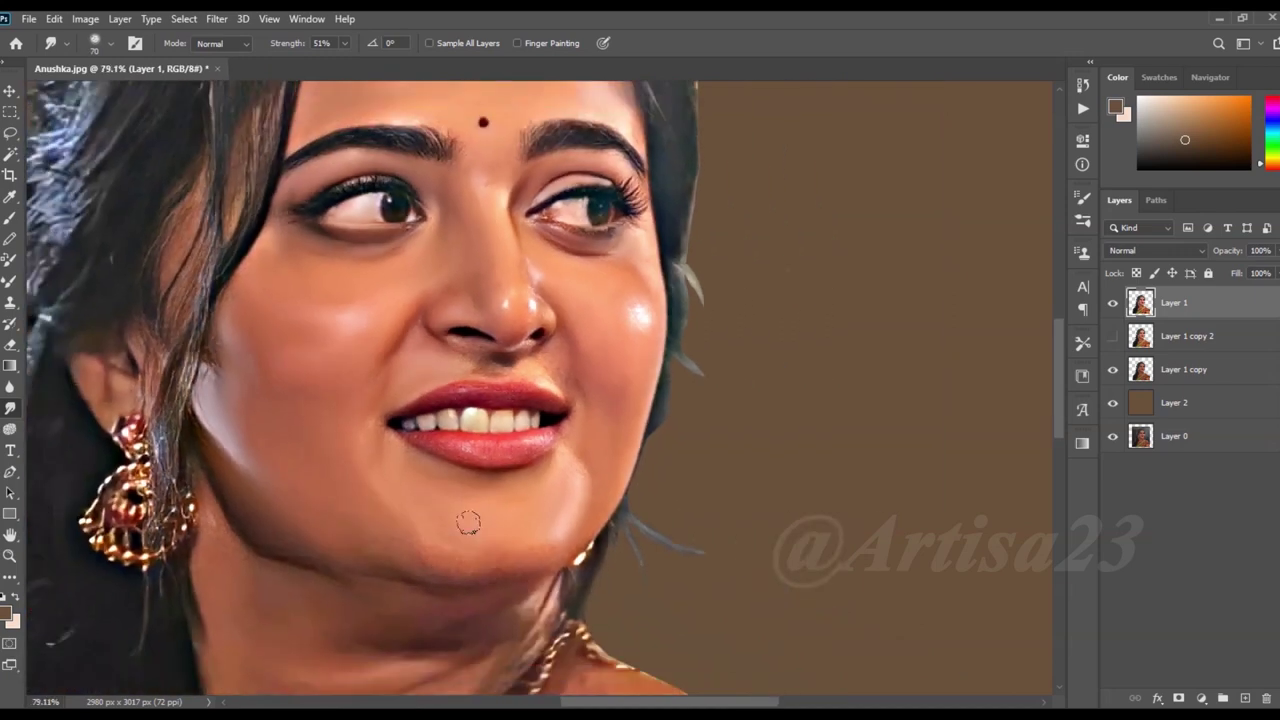
Smooth the jawline left of the chin and the nose tip contour and highlight
{"action": "scroll", "coordinate": [566, 560], "scroll_direction": "up", "scroll_amount": 4}
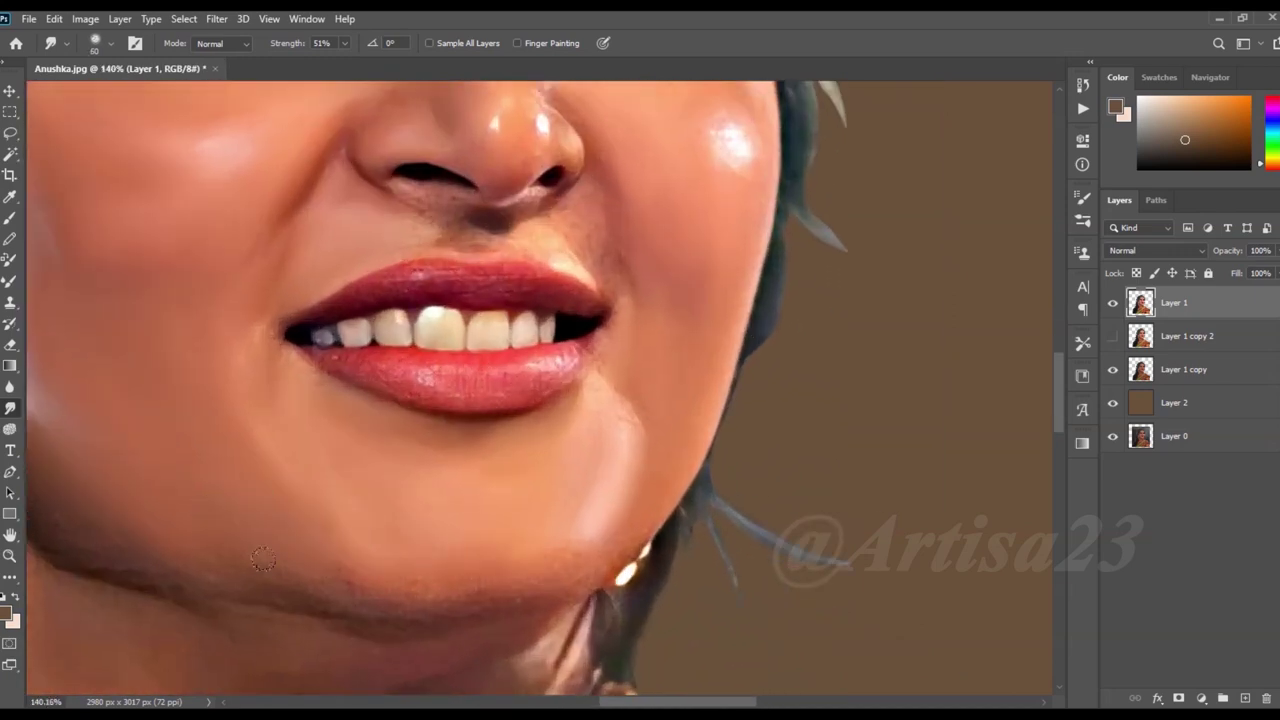
{"action": "key", "text": "bracketleft"}
{"action": "key", "text": "bracketleft"}
{"action": "left_click_drag", "start_coordinate": [556, 588], "coordinate": [453, 581]}
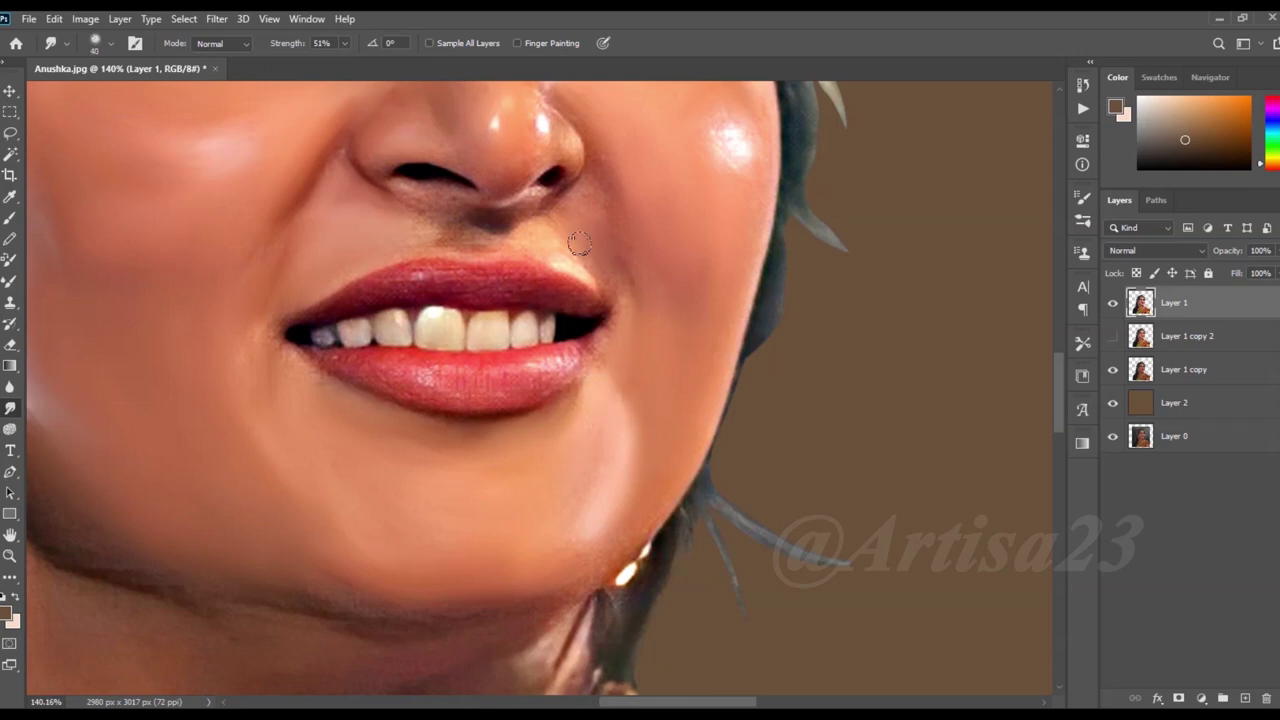
{"action": "scroll", "coordinate": [595, 248], "scroll_direction": "up", "scroll_amount": 2}
{"action": "scroll", "coordinate": [570, 248], "scroll_direction": "up", "scroll_amount": 2}
{"action": "mouse_move", "coordinate": [587, 266]}
{"action": "left_mouse_down"}
{"action": "mouse_move", "coordinate": [577, 209]}
{"action": "mouse_move", "coordinate": [591, 257]}
{"action": "mouse_move", "coordinate": [580, 289]}
{"action": "mouse_move", "coordinate": [556, 273]}
{"action": "left_mouse_up"}
Soften the shading under the left nostril and the speckled right cheek highlight
{"action": "key", "text": "bracketright"}
{"action": "key", "text": "bracketright"}
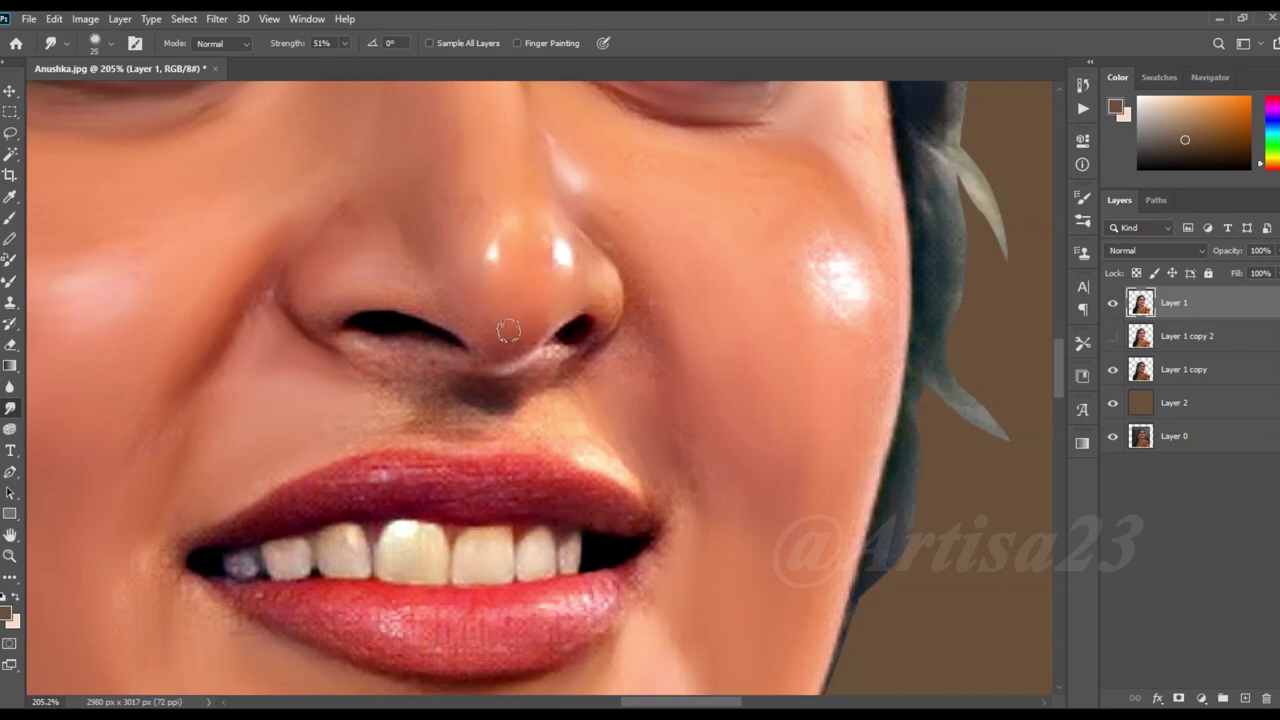
{"action": "left_click_drag", "start_coordinate": [430, 352], "coordinate": [430, 415]}
{"action": "key", "text": "bracketright"}
{"action": "key", "text": "bracketleft"}
{"action": "left_click_drag", "start_coordinate": [358, 386], "coordinate": [395, 356]}
{"action": "key", "text": "bracketleft"}
{"action": "key", "text": "bracketleft"}
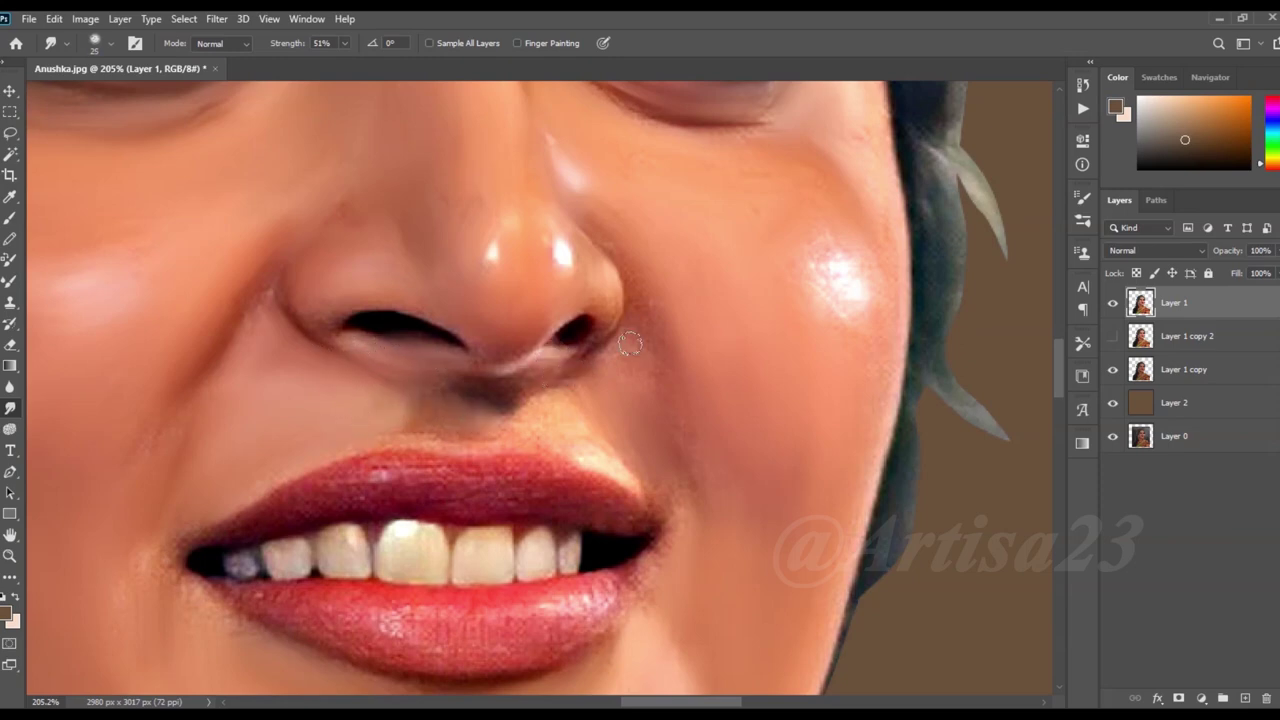
{"action": "key", "text": "bracketleft"}
{"action": "mouse_move", "coordinate": [814, 283]}
{"action": "left_mouse_down"}
{"action": "mouse_move", "coordinate": [826, 249]}
{"action": "mouse_move", "coordinate": [868, 276]}
{"action": "left_mouse_up"}
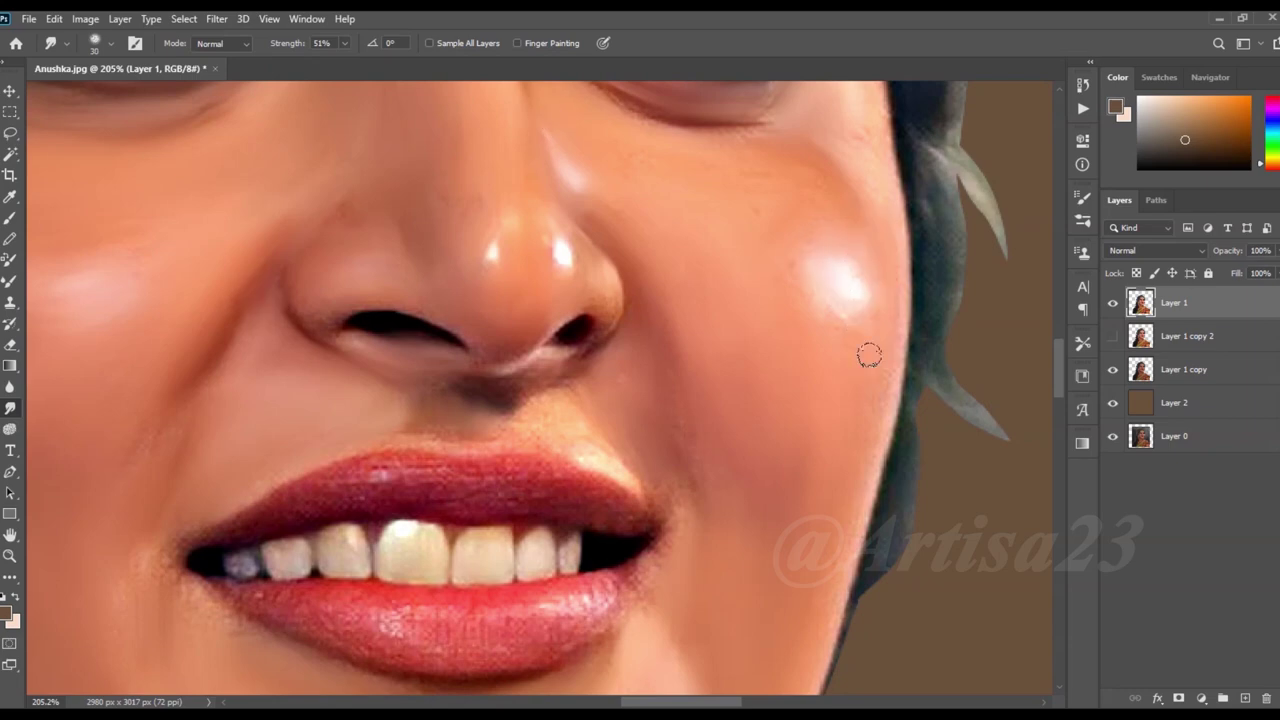
{"action": "scroll", "coordinate": [622, 320], "scroll_direction": "down", "scroll_amount": 3}
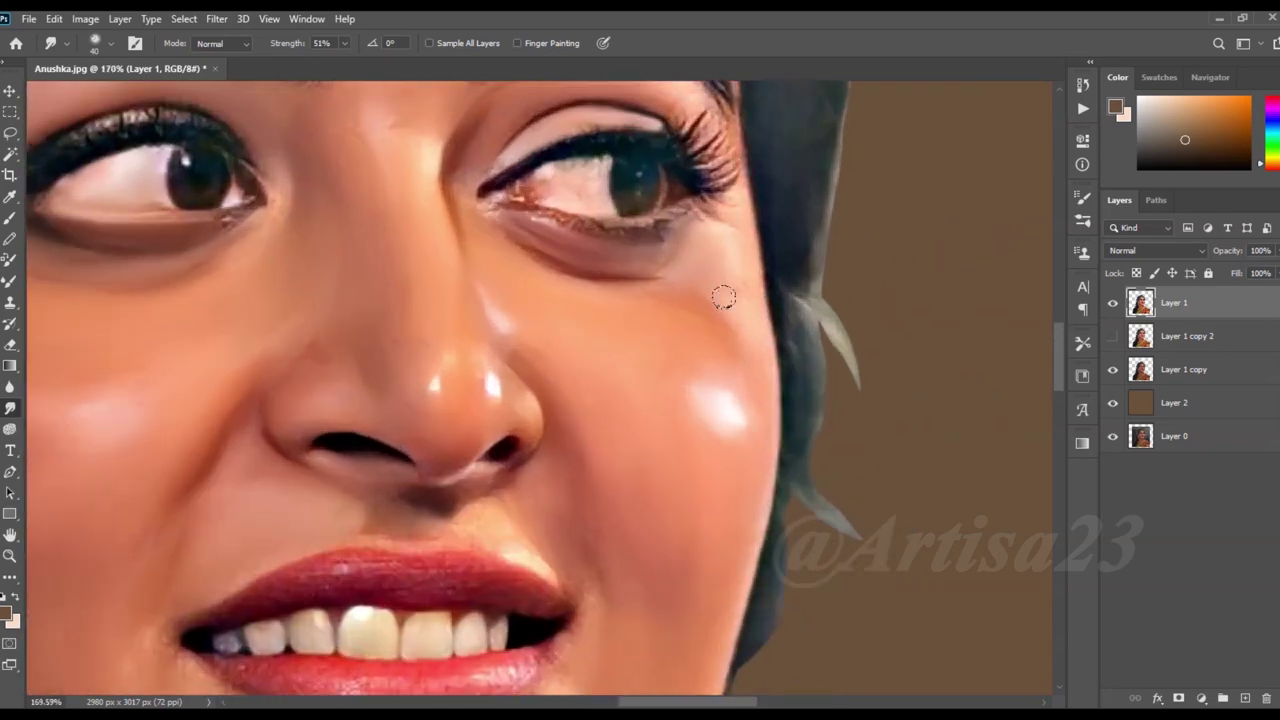
With a slightly larger Smudge brush, soften the lashes at the right eye's outer corner
{"action": "scroll", "coordinate": [723, 294], "scroll_direction": "up", "scroll_amount": 2}
{"action": "scroll", "coordinate": [705, 215], "scroll_direction": "up", "scroll_amount": 2}
{"action": "key", "text": "bracketright"}
{"action": "mouse_move", "coordinate": [702, 210]}
{"action": "left_mouse_down"}
{"action": "mouse_move", "coordinate": [718, 282]}
{"action": "mouse_move", "coordinate": [685, 225]}
{"action": "left_mouse_up"}
{"action": "scroll", "coordinate": [586, 263], "scroll_direction": "down", "scroll_amount": 2}
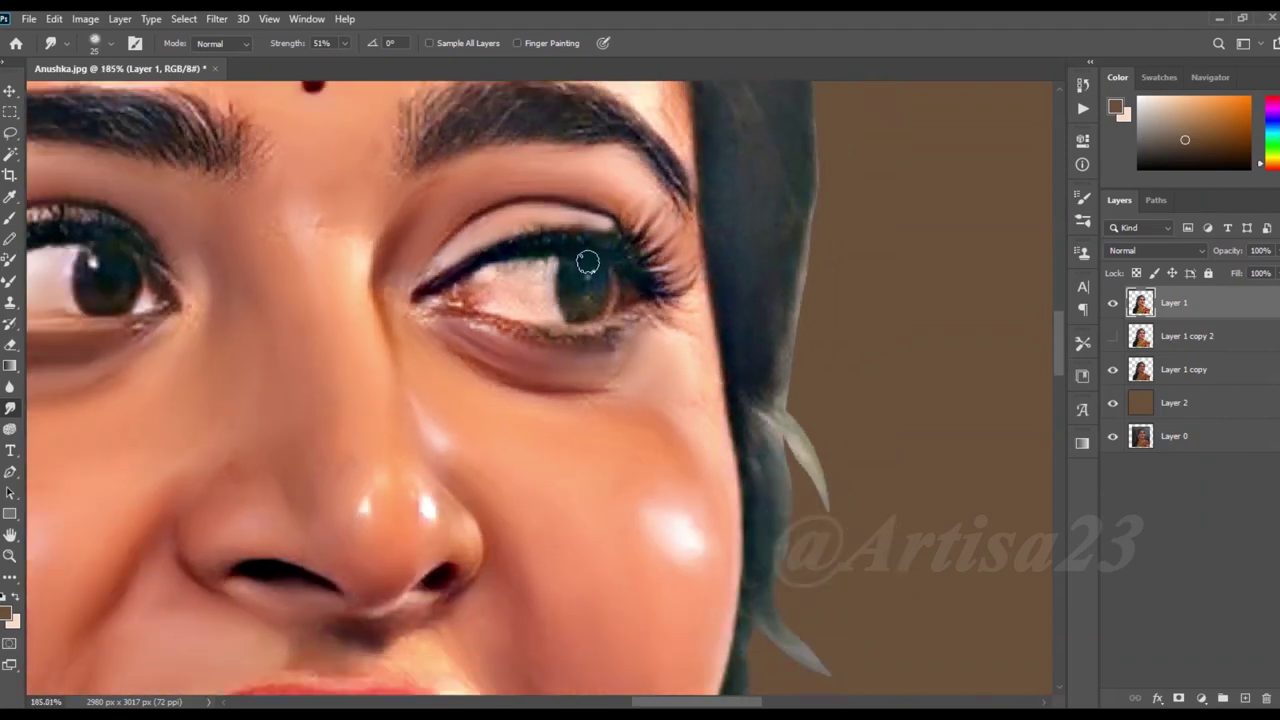
{"action": "scroll", "coordinate": [543, 297], "scroll_direction": "up", "scroll_amount": 3}
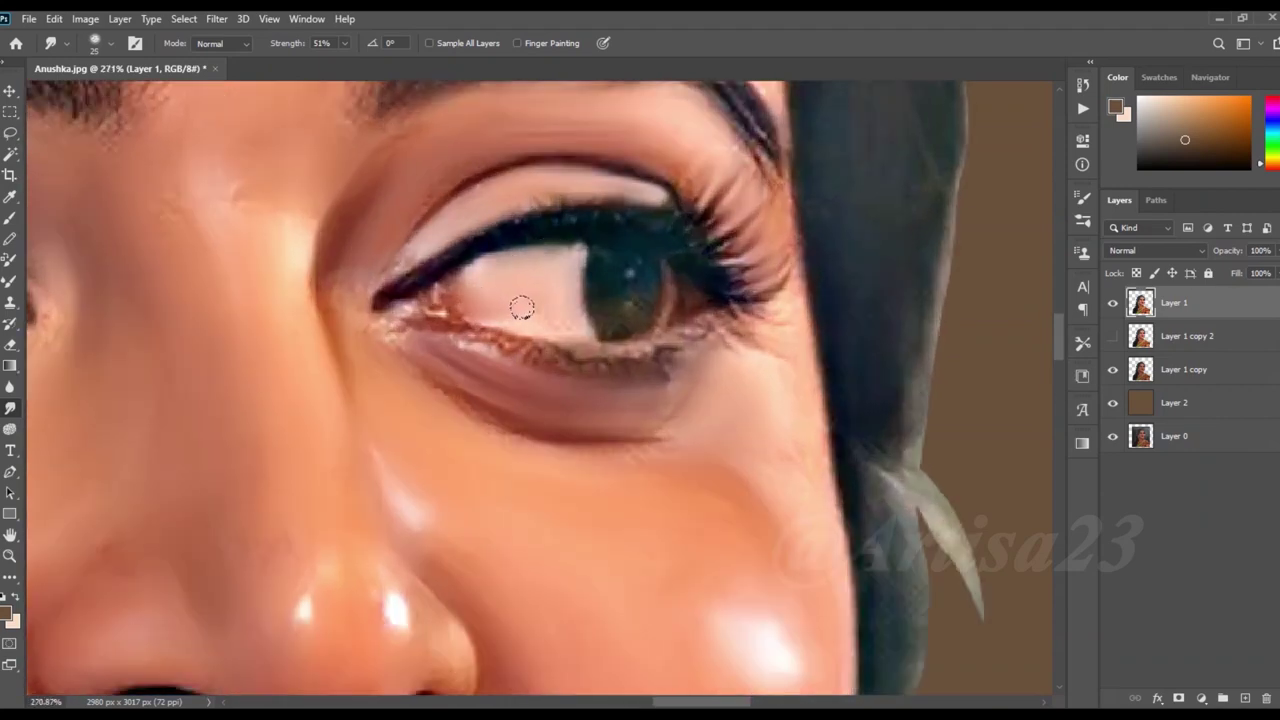
Smudge the lower eyelid line, inner eye corner and under-eye shadow smoother
{"action": "mouse_move", "coordinate": [480, 350]}
{"action": "left_mouse_down"}
{"action": "mouse_move", "coordinate": [629, 363]}
{"action": "mouse_move", "coordinate": [690, 340]}
{"action": "mouse_move", "coordinate": [560, 352]}
{"action": "mouse_move", "coordinate": [380, 327]}
{"action": "left_mouse_up"}
{"action": "mouse_move", "coordinate": [500, 289]}
{"action": "left_mouse_down"}
{"action": "mouse_move", "coordinate": [430, 310]}
{"action": "mouse_move", "coordinate": [390, 262]}
{"action": "mouse_move", "coordinate": [345, 295]}
{"action": "left_mouse_up"}
{"action": "left_click_drag", "start_coordinate": [603, 435], "coordinate": [690, 400]}
{"action": "scroll", "coordinate": [590, 425], "scroll_direction": "down", "scroll_amount": 4}
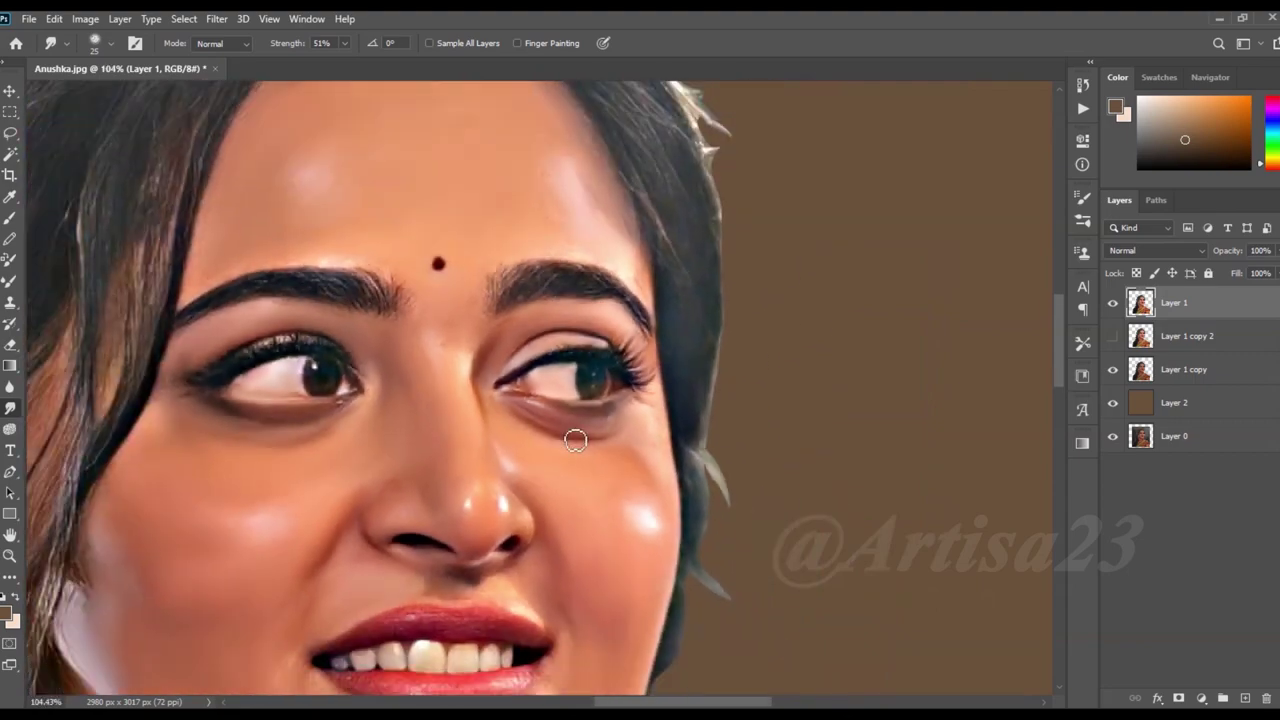
{"action": "scroll", "coordinate": [595, 280], "scroll_direction": "up", "scroll_amount": 2}
{"action": "key", "text": "bracketleft"}
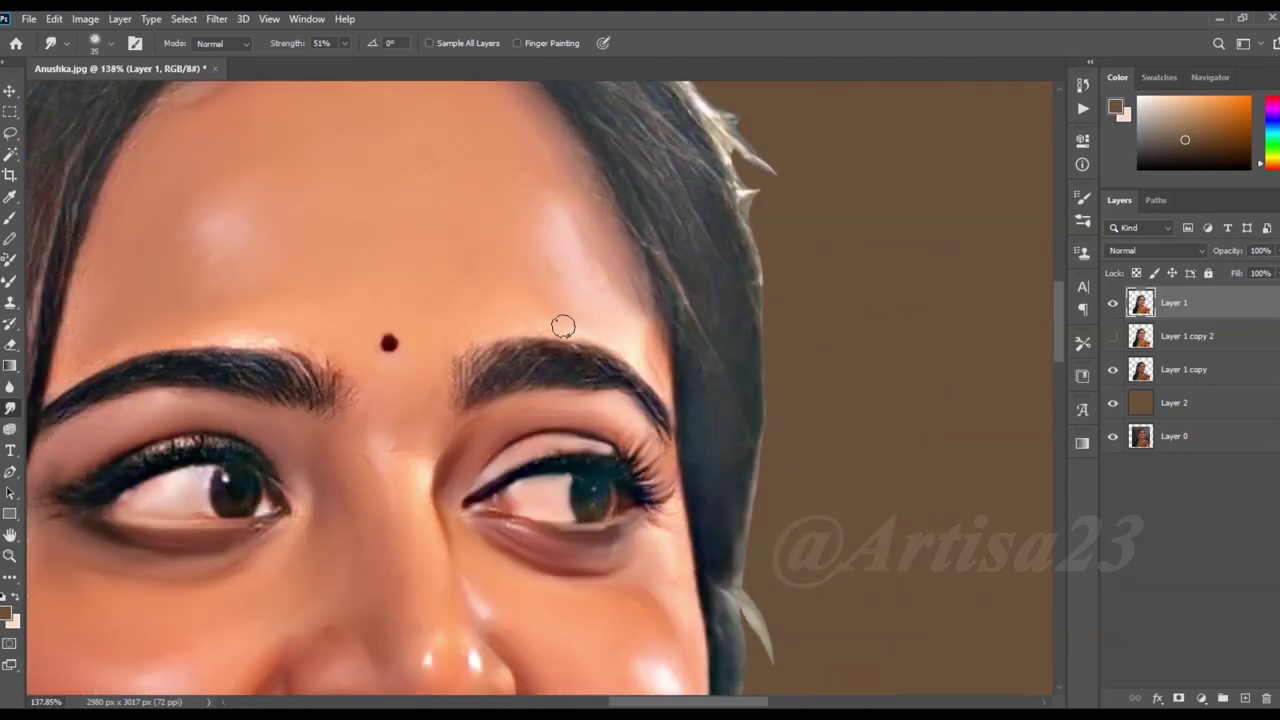
{"action": "scroll", "coordinate": [524, 185], "scroll_direction": "down", "scroll_amount": 2}
{"action": "scroll", "coordinate": [529, 209], "scroll_direction": "down", "scroll_amount": 1}
Save the painting as Anushka-01.psd
{"action": "key", "text": "ctrl+shift+s"}
{"action": "left_click", "coordinate": [157, 309]}
{"action": "left_click", "coordinate": [507, 493]}
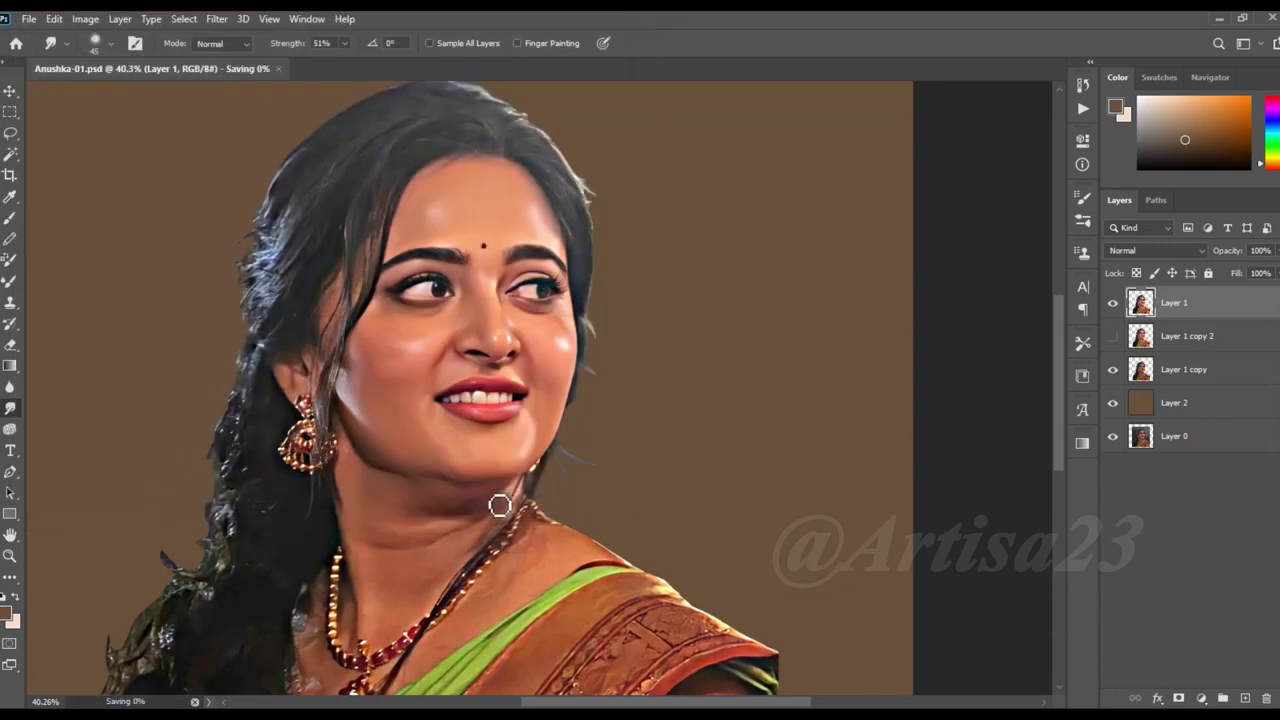
Smear the neck shading beside the necklace into softer strokes
{"action": "scroll", "coordinate": [494, 505], "scroll_direction": "up", "scroll_amount": 3}
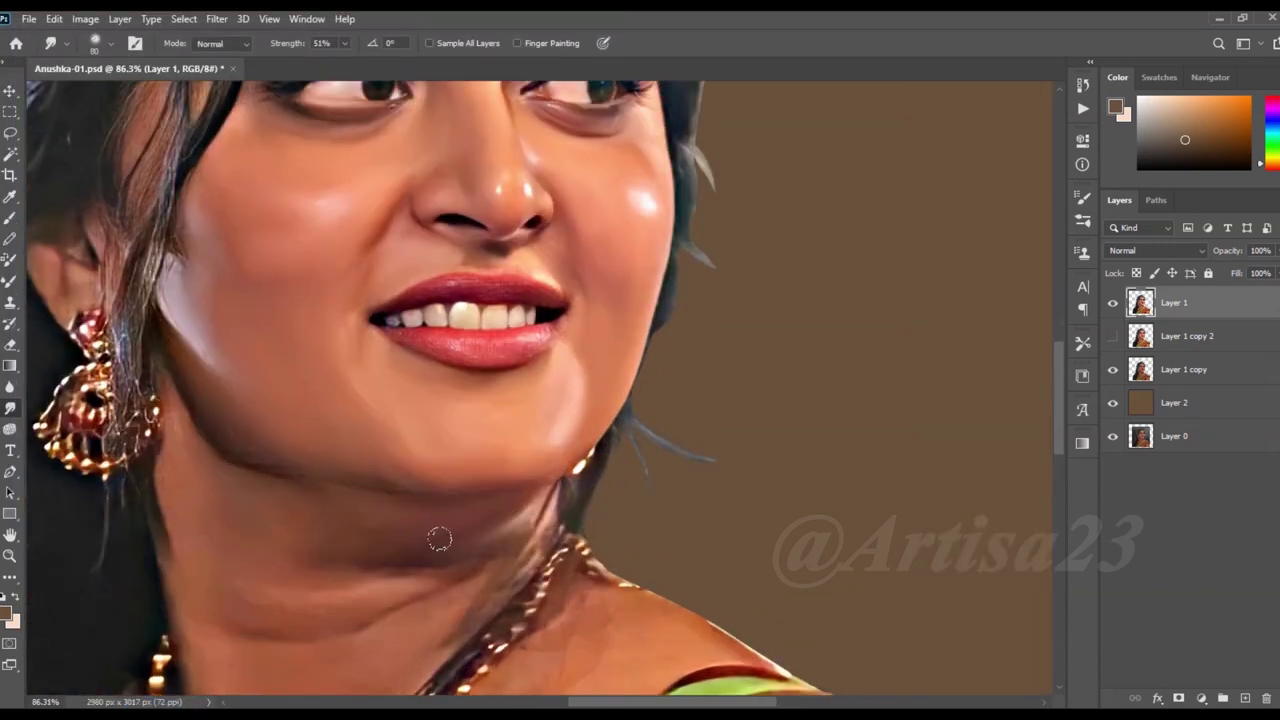
{"action": "mouse_move", "coordinate": [516, 521]}
{"action": "left_mouse_down"}
{"action": "mouse_move", "coordinate": [467, 611]}
{"action": "mouse_move", "coordinate": [371, 586]}
{"action": "mouse_move", "coordinate": [492, 524]}
{"action": "left_mouse_up"}
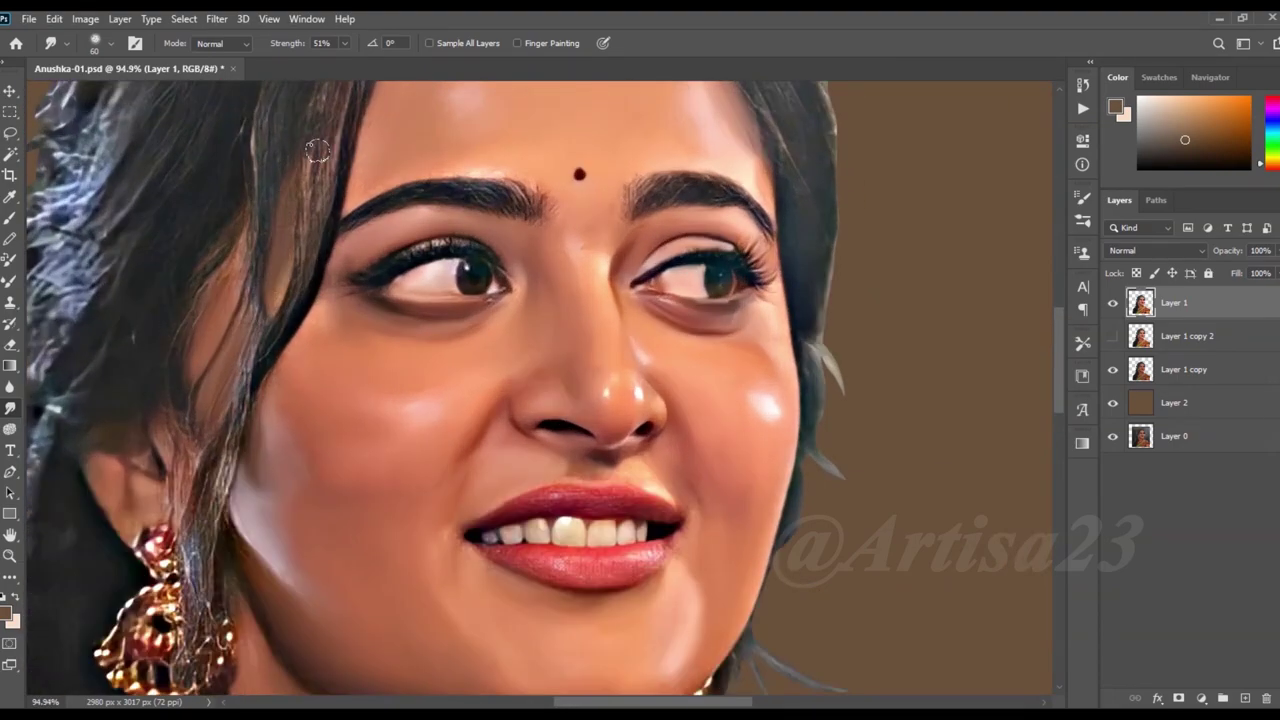
{"action": "scroll", "coordinate": [290, 290], "scroll_direction": "down", "scroll_amount": 3}
{"action": "scroll", "coordinate": [300, 290], "scroll_direction": "up", "scroll_amount": 5}
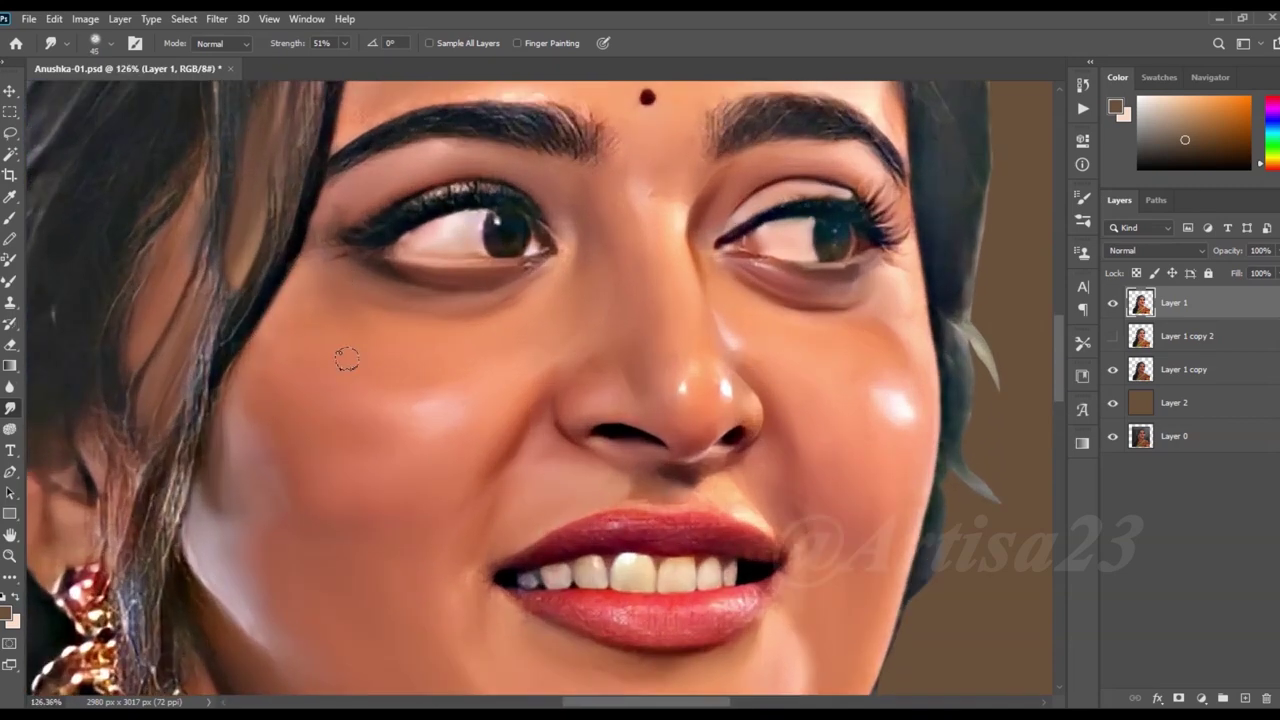
{"action": "scroll", "coordinate": [363, 341], "scroll_direction": "down", "scroll_amount": 4}
{"action": "scroll", "coordinate": [446, 294], "scroll_direction": "up", "scroll_amount": 5}
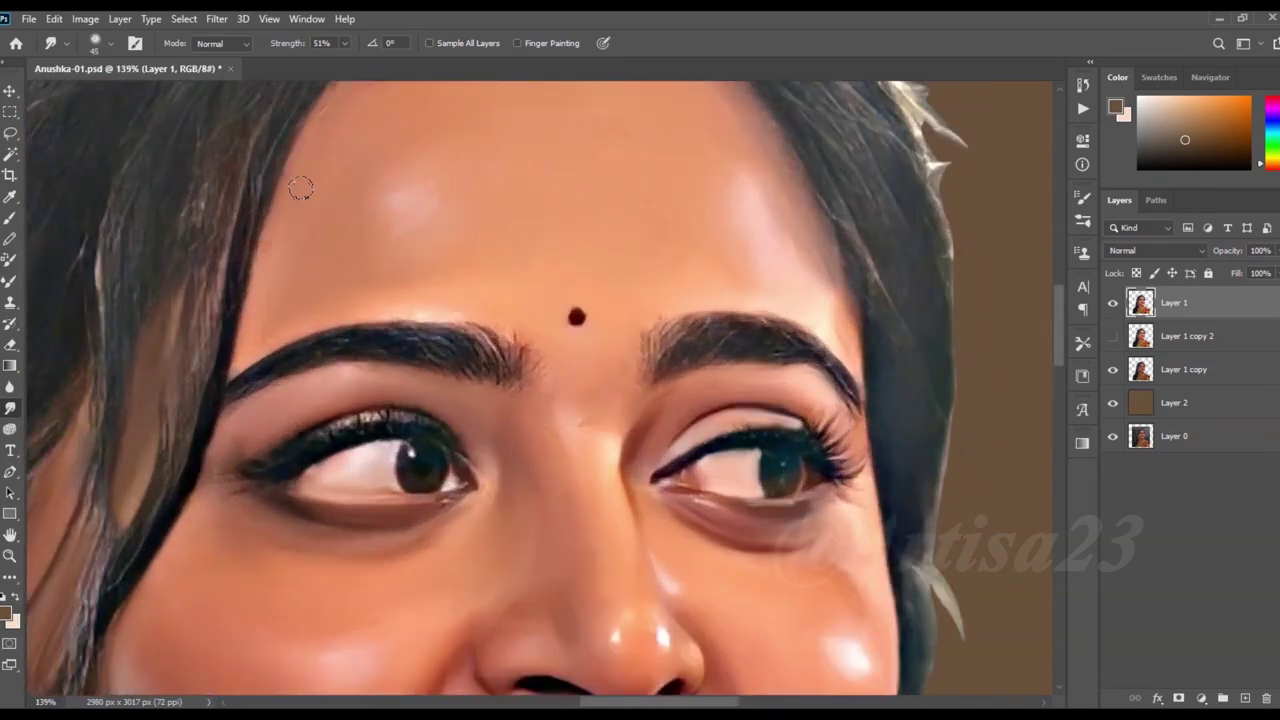
{"action": "scroll", "coordinate": [301, 189], "scroll_direction": "down", "scroll_amount": 2}
{"action": "scroll", "coordinate": [337, 137], "scroll_direction": "down", "scroll_amount": 1}
{"action": "scroll", "coordinate": [223, 289], "scroll_direction": "down", "scroll_amount": 1}
{"action": "scroll", "coordinate": [243, 266], "scroll_direction": "down", "scroll_amount": 2}
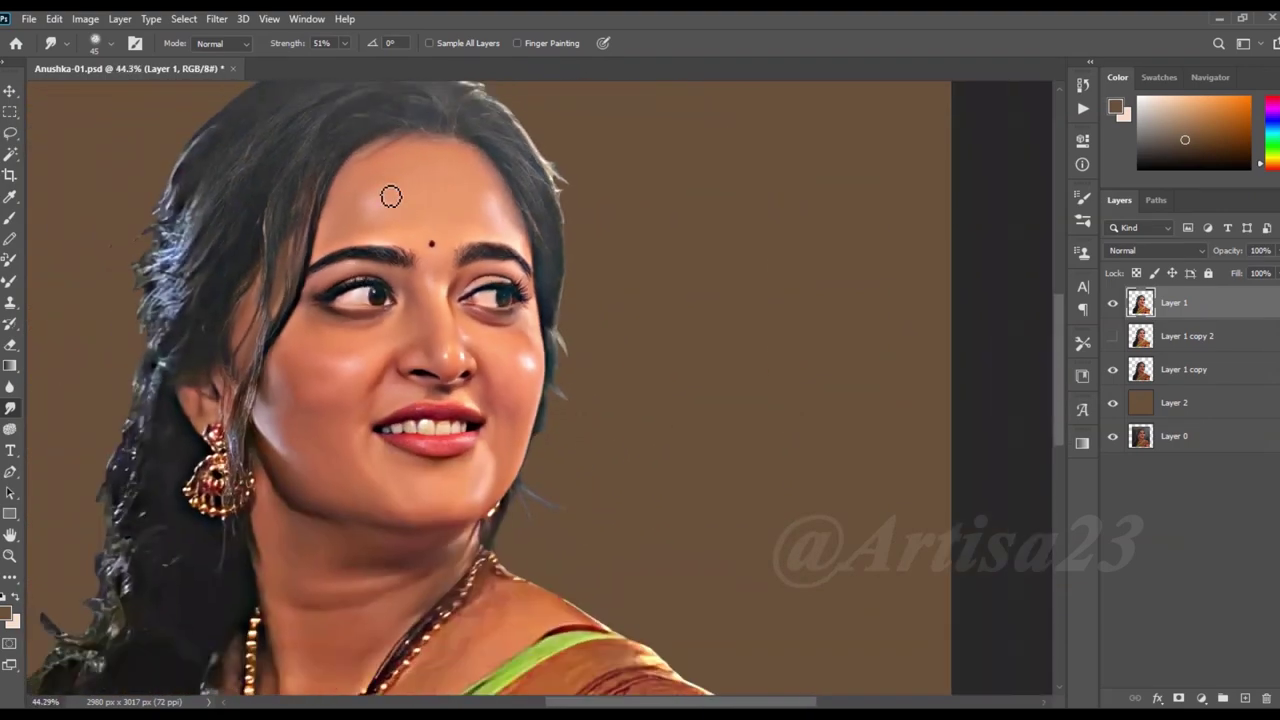
{"action": "scroll", "coordinate": [486, 471], "scroll_direction": "up", "scroll_amount": 3}
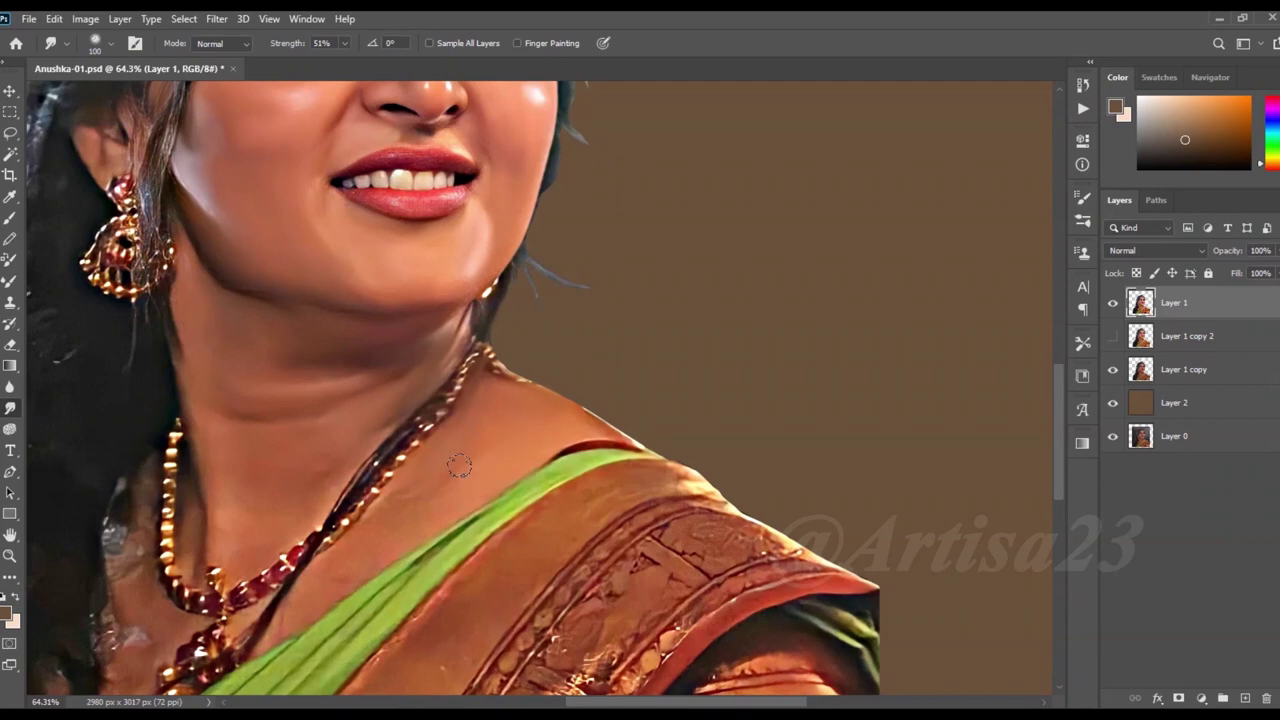
Shrink the Smudge brush for the necklace area and pan down over the upper chest
{"action": "key", "text": "bracketleft"}
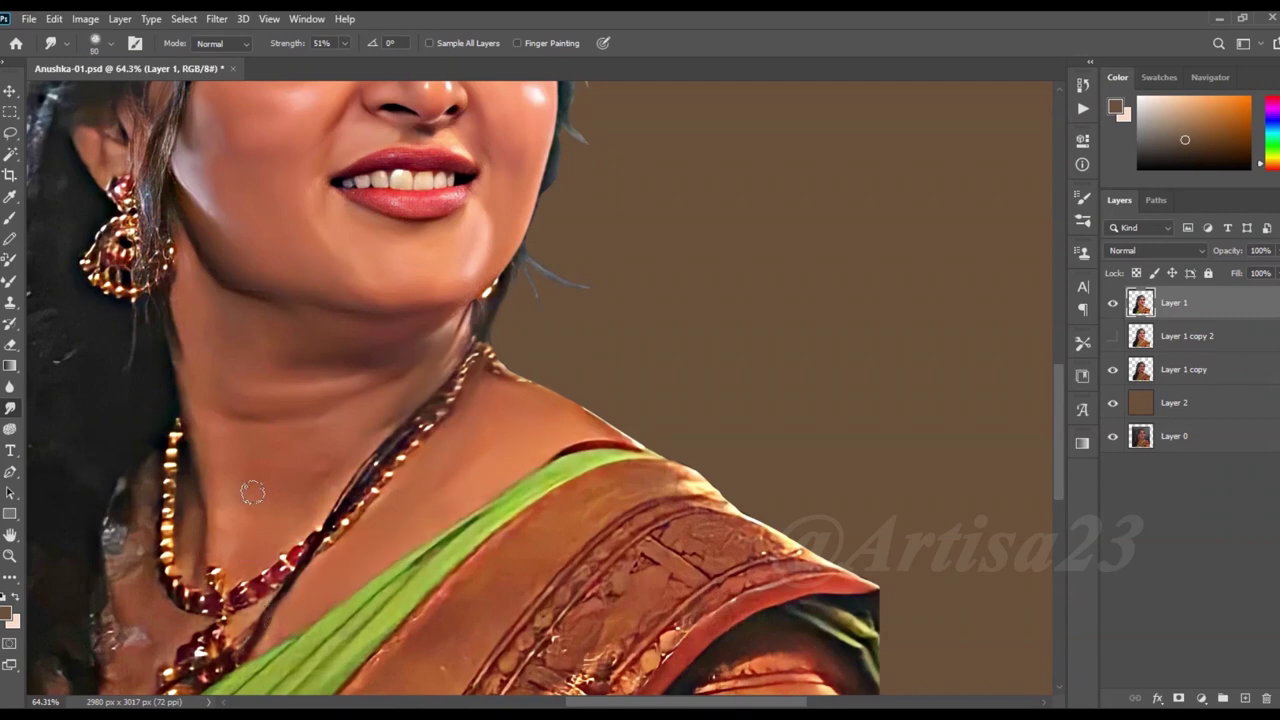
{"action": "scroll", "coordinate": [245, 558], "scroll_direction": "up", "scroll_amount": 3}
{"action": "key", "text": "bracketleft"}
{"action": "key", "text": "bracketleft"}
{"action": "key", "text": "bracketleft"}
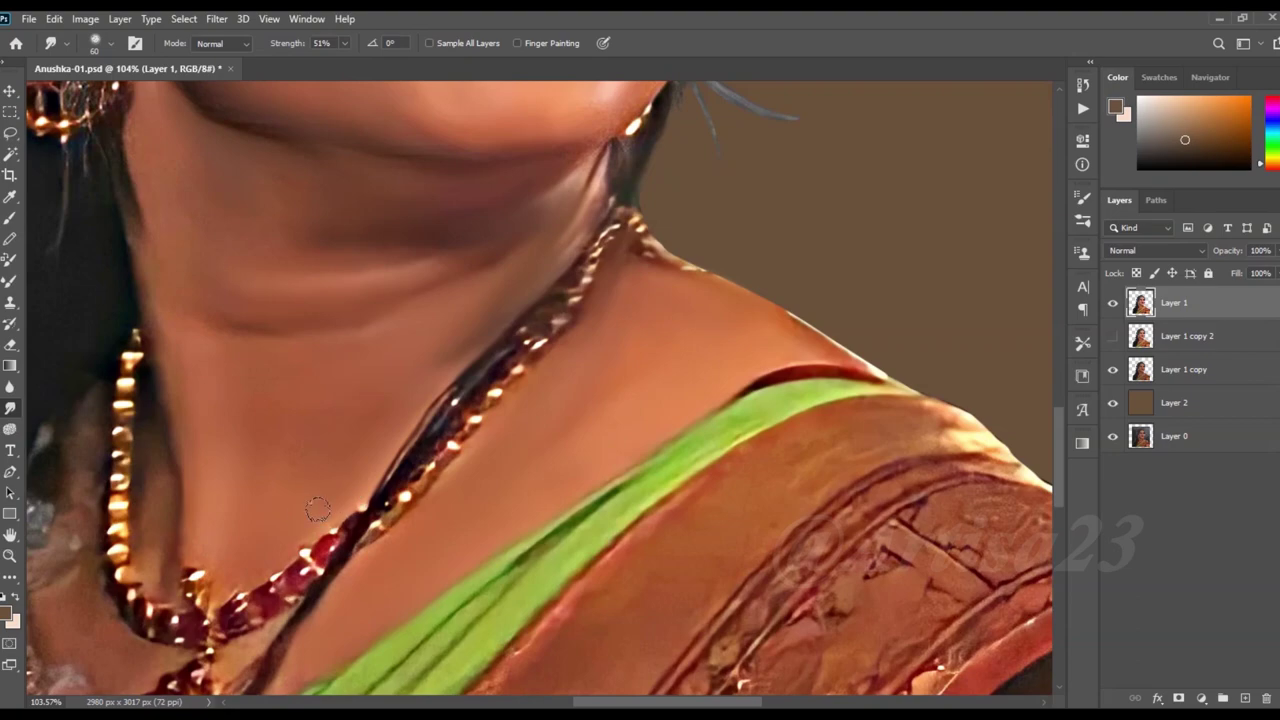
{"action": "scroll", "coordinate": [312, 490], "scroll_direction": "down", "scroll_amount": 1}
{"action": "scroll", "coordinate": [312, 490], "scroll_direction": "left", "scroll_amount": 2}
{"action": "scroll", "coordinate": [251, 510], "scroll_direction": "down", "scroll_amount": 2}
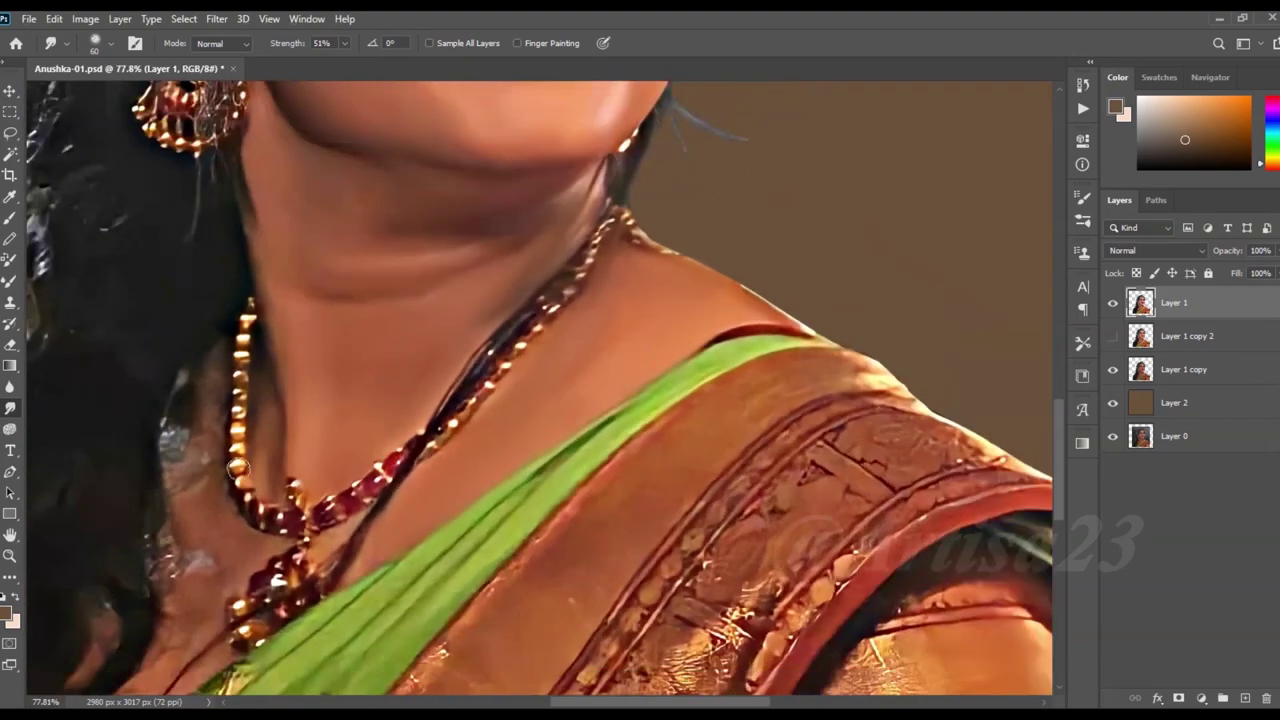
{"action": "scroll", "coordinate": [252, 520], "scroll_direction": "down", "scroll_amount": 1}
{"action": "scroll", "coordinate": [253, 533], "scroll_direction": "down", "scroll_amount": 1}
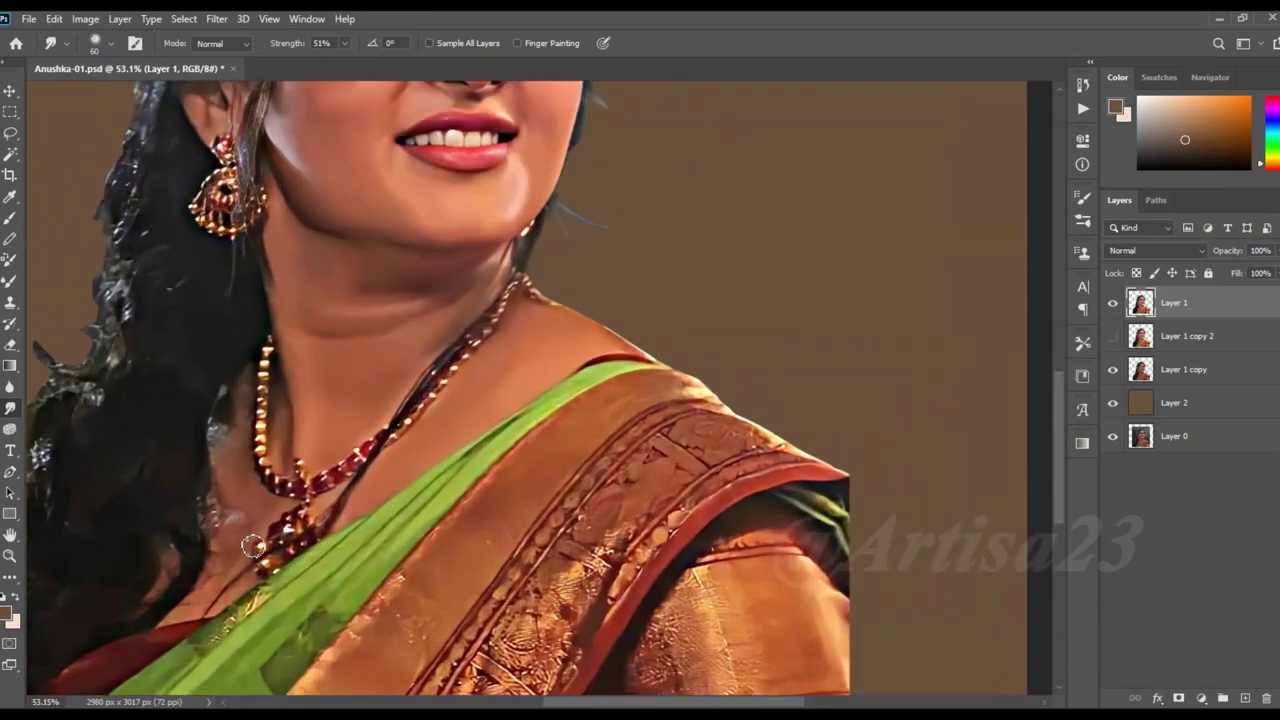
{"action": "scroll", "coordinate": [252, 545], "scroll_direction": "down", "scroll_amount": 1}
{"action": "scroll", "coordinate": [268, 528], "scroll_direction": "left", "scroll_amount": 1}
{"action": "scroll", "coordinate": [266, 529], "scroll_direction": "down", "scroll_amount": 1}
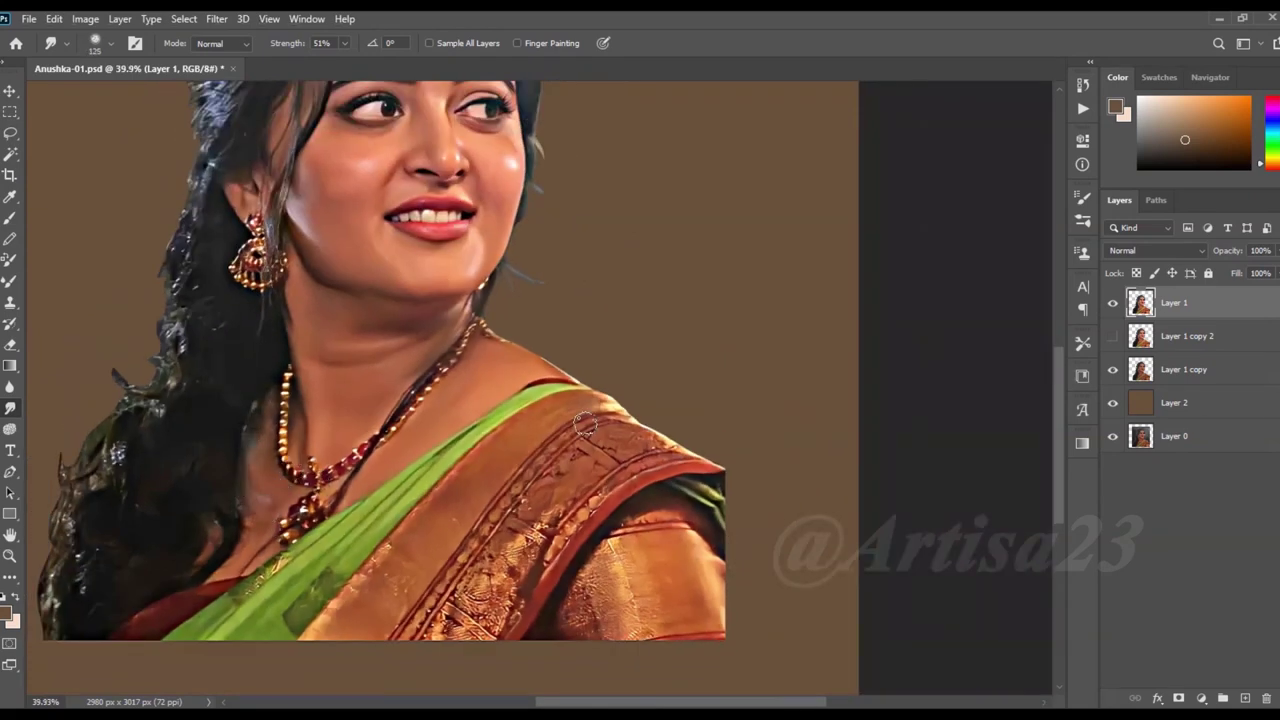
Blend the saree's bottom edge and the left hair edge into the background
{"action": "left_click_drag", "start_coordinate": [358, 593], "coordinate": [340, 665]}
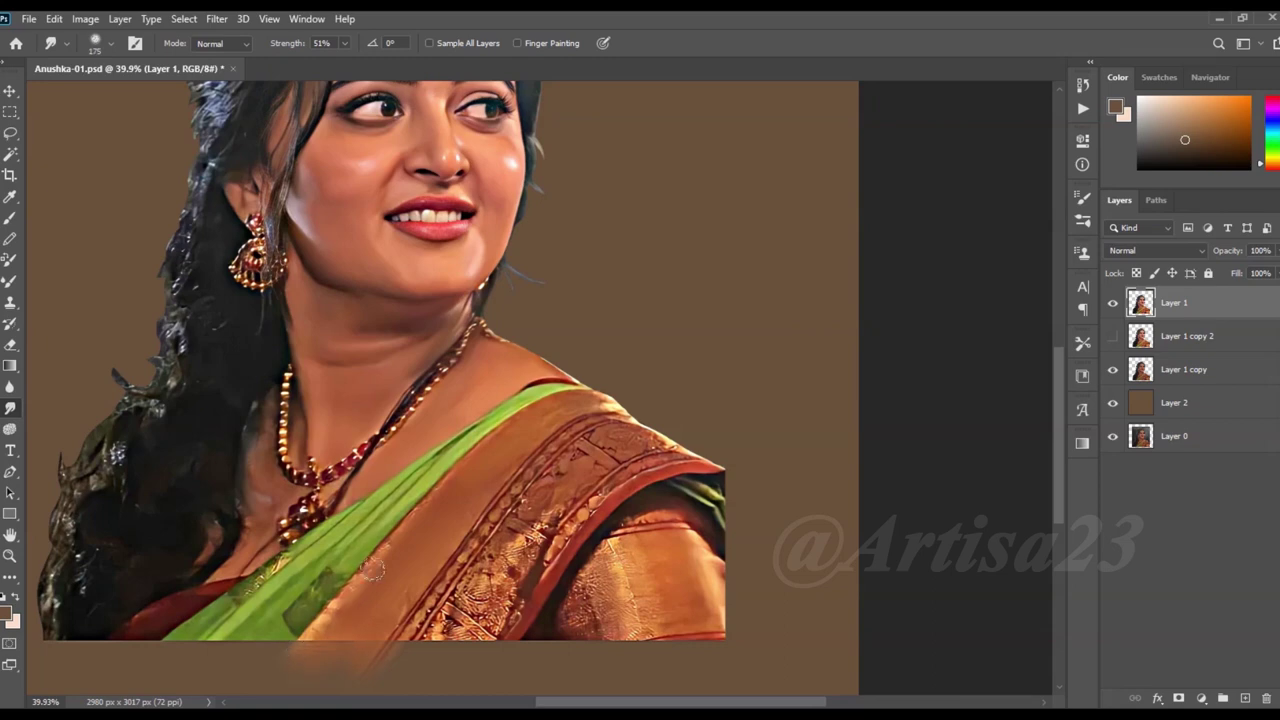
{"action": "mouse_move", "coordinate": [330, 600]}
{"action": "left_mouse_down"}
{"action": "mouse_move", "coordinate": [137, 644]}
{"action": "mouse_move", "coordinate": [66, 505]}
{"action": "left_mouse_up"}
{"action": "key", "text": "bracketleft"}
{"action": "key", "text": "bracketleft"}
{"action": "mouse_move", "coordinate": [66, 505]}
{"action": "left_mouse_down"}
{"action": "mouse_move", "coordinate": [57, 446]}
{"action": "mouse_move", "coordinate": [165, 409]}
{"action": "mouse_move", "coordinate": [114, 374]}
{"action": "mouse_move", "coordinate": [171, 357]}
{"action": "left_mouse_up"}
{"action": "key", "text": "bracketleft"}
{"action": "key", "text": "bracketleft"}
{"action": "key", "text": "bracketright"}
{"action": "left_click_drag", "start_coordinate": [203, 499], "coordinate": [134, 536]}
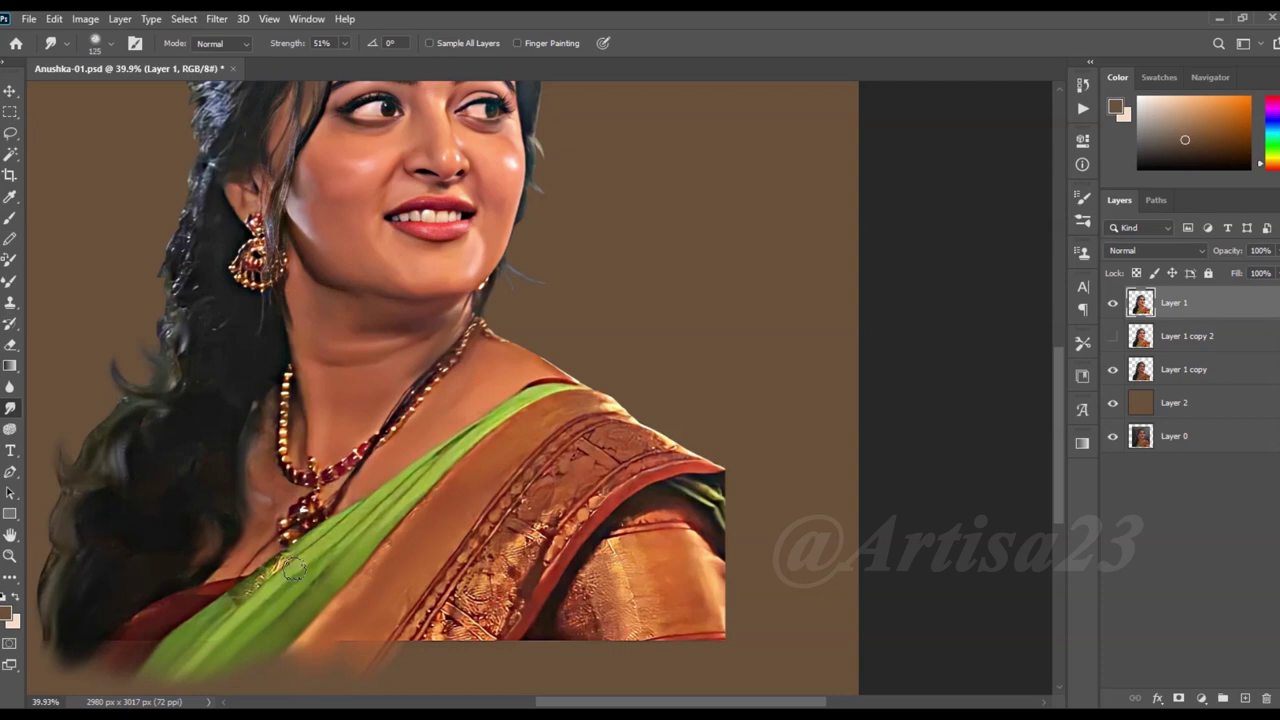
Smooth the green saree drape edge and the embroidered border
{"action": "left_click_drag", "start_coordinate": [312, 538], "coordinate": [215, 613]}
{"action": "key", "text": "bracketleft"}
{"action": "key", "text": "bracketleft"}
{"action": "key", "text": "bracketleft"}
{"action": "mouse_move", "coordinate": [409, 646]}
{"action": "left_mouse_down"}
{"action": "mouse_move", "coordinate": [463, 657]}
{"action": "mouse_move", "coordinate": [510, 640]}
{"action": "mouse_move", "coordinate": [494, 599]}
{"action": "mouse_move", "coordinate": [462, 577]}
{"action": "left_mouse_up"}
{"action": "key", "text": "bracketleft"}
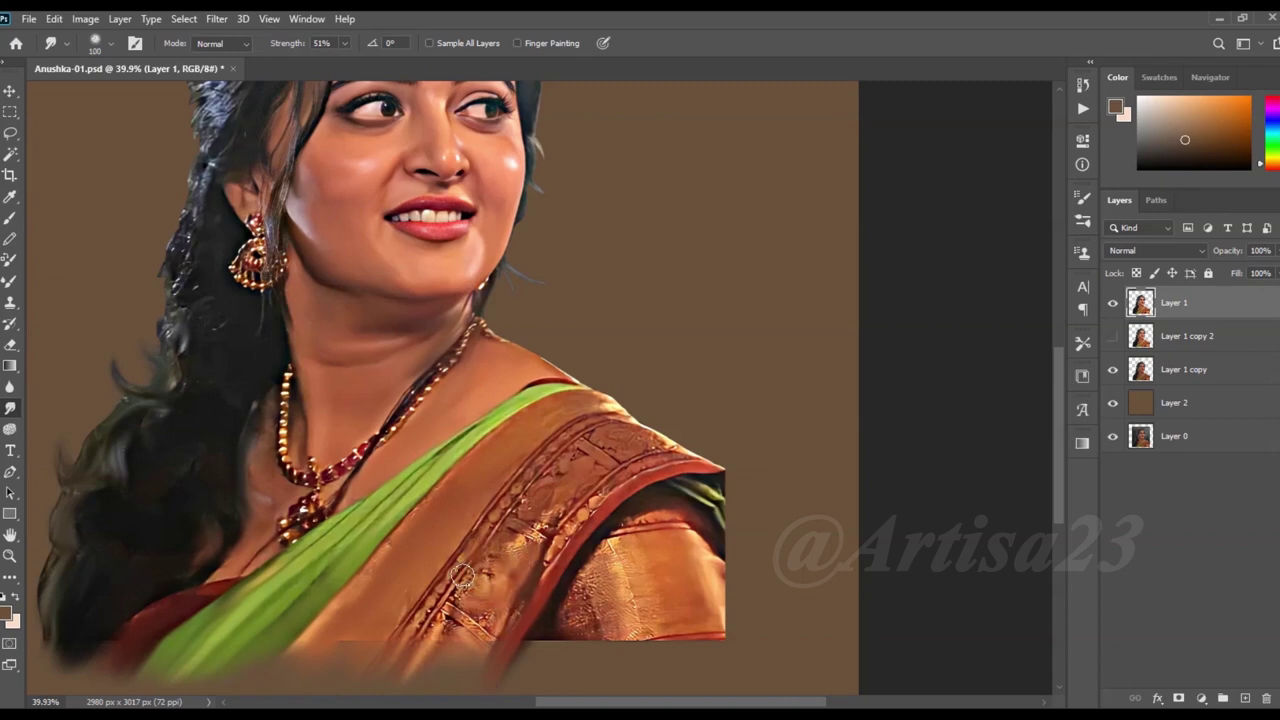
{"action": "mouse_move", "coordinate": [547, 450]}
{"action": "left_mouse_down"}
{"action": "mouse_move", "coordinate": [531, 526]}
{"action": "mouse_move", "coordinate": [587, 449]}
{"action": "left_mouse_up"}
{"action": "scroll", "coordinate": [613, 421], "scroll_direction": "up", "scroll_amount": 3}
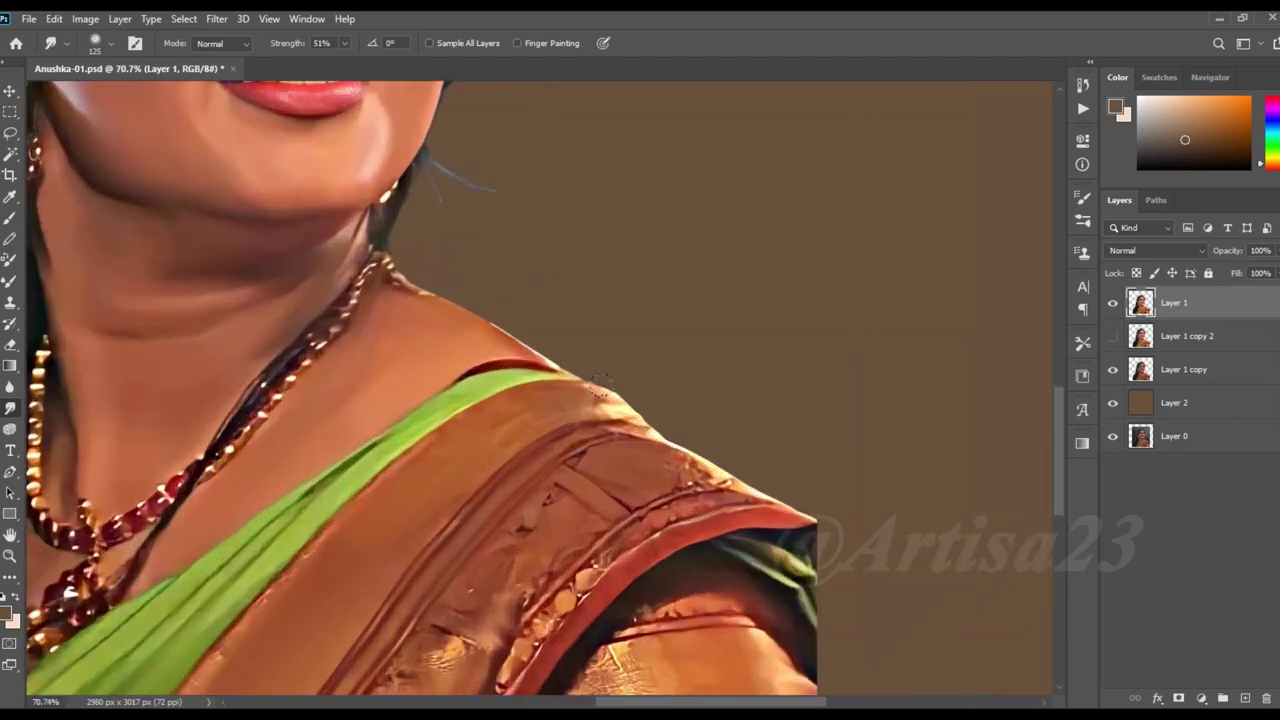
{"action": "mouse_move", "coordinate": [405, 437]}
{"action": "left_mouse_down"}
{"action": "mouse_move", "coordinate": [490, 392]}
{"action": "mouse_move", "coordinate": [322, 506]}
{"action": "left_mouse_up"}
With a larger brush, smudge the saree's bottom and lower-right edges into the background
{"action": "key", "text": "bracketright"}
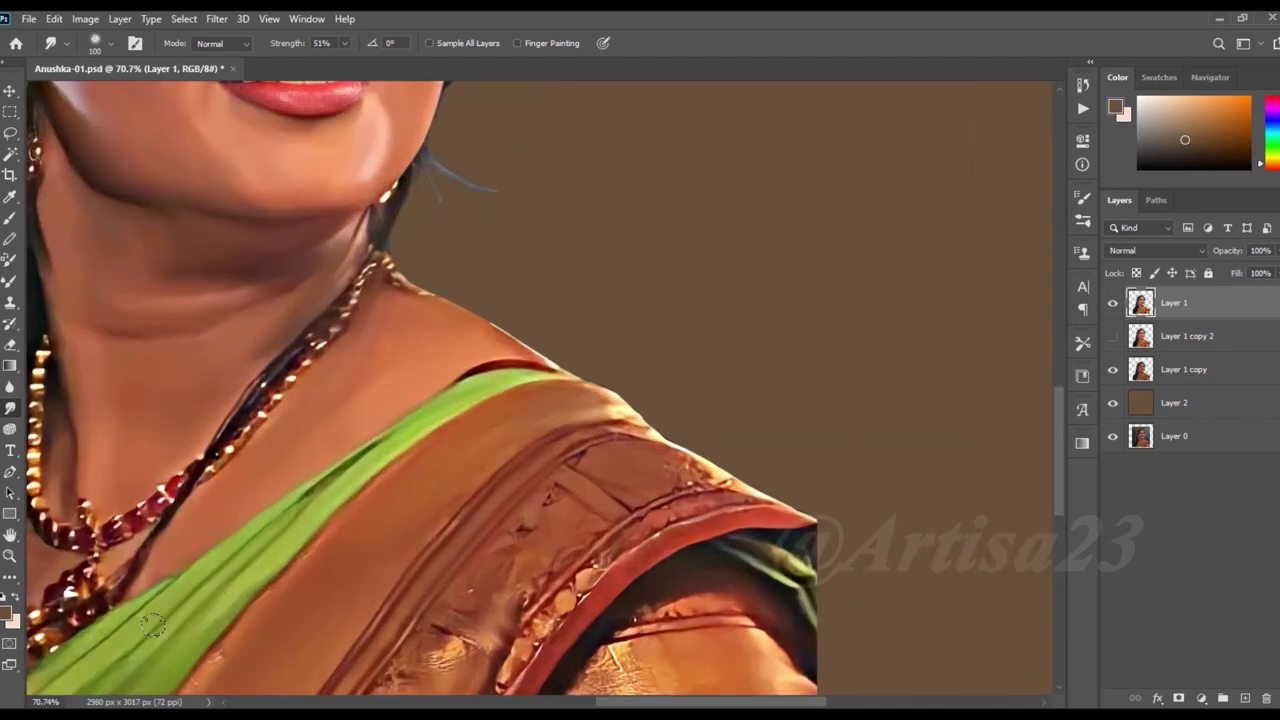
{"action": "left_click_drag", "start_coordinate": [153, 629], "coordinate": [308, 534]}
{"action": "scroll", "coordinate": [397, 470], "scroll_direction": "down", "scroll_amount": 2}
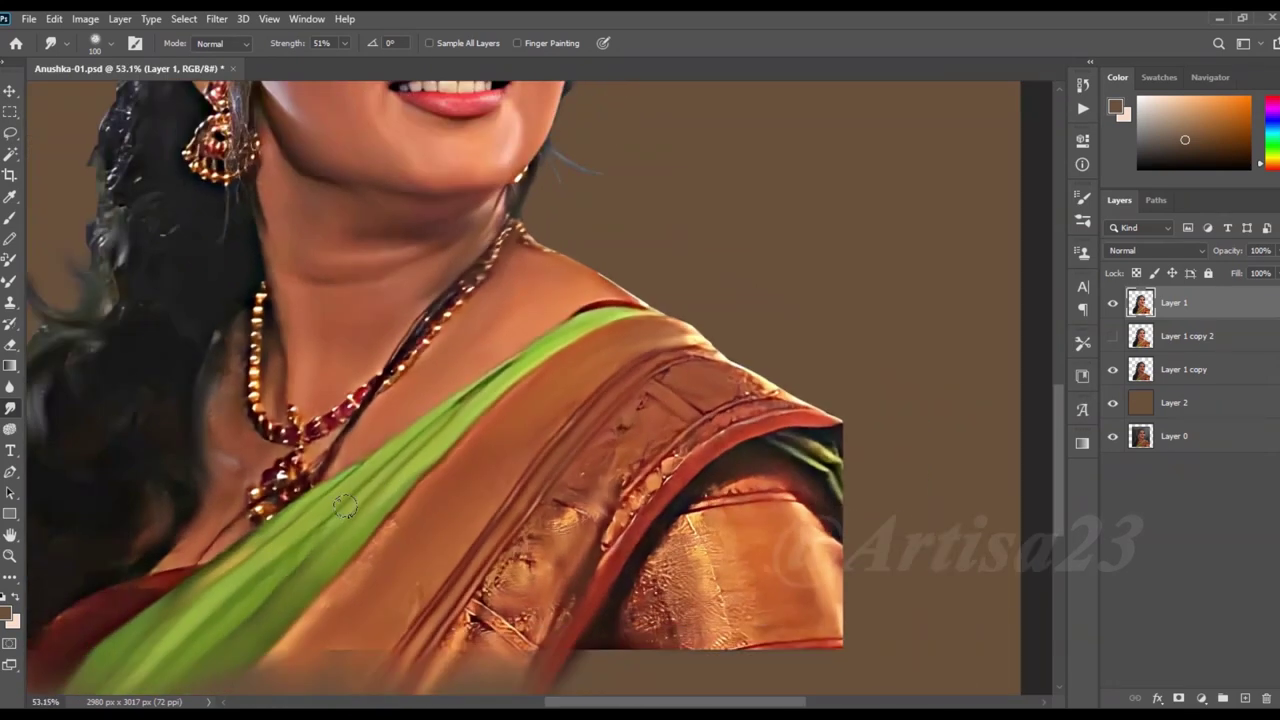
{"action": "scroll", "coordinate": [424, 479], "scroll_direction": "down", "scroll_amount": 1}
{"action": "key", "text": "bracketright"}
{"action": "key", "text": "bracketright"}
{"action": "key", "text": "bracketright"}
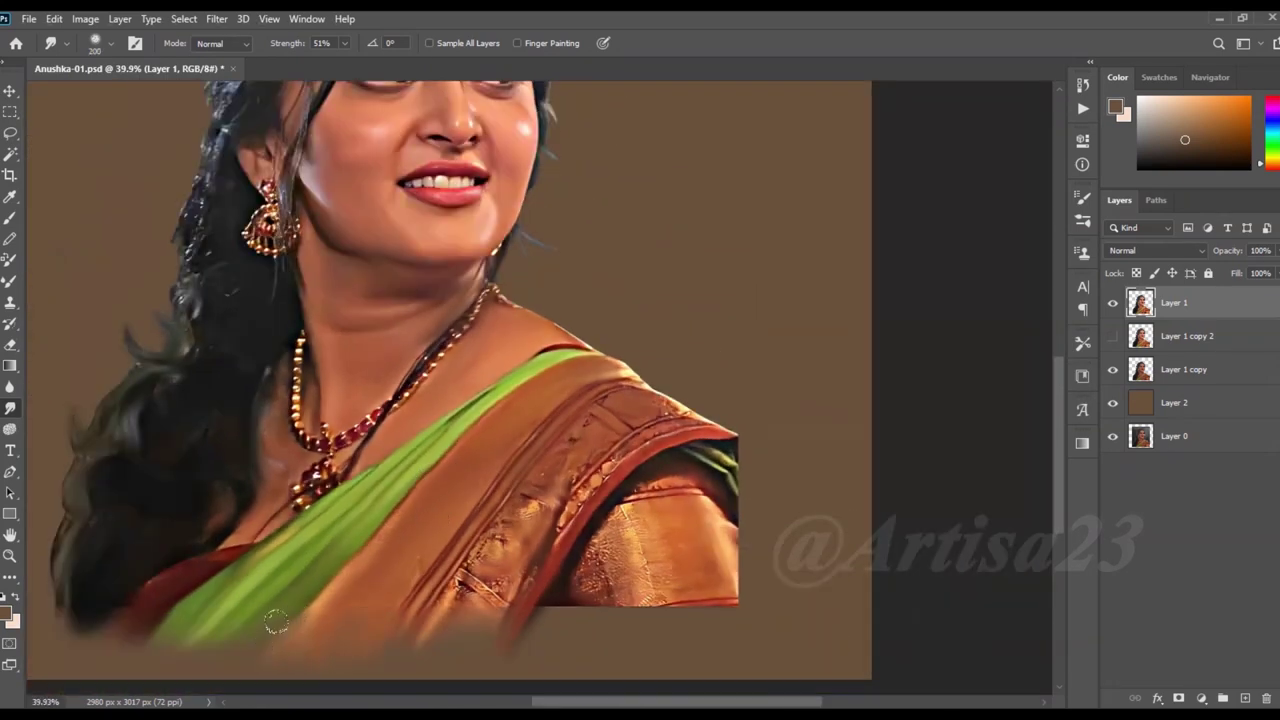
{"action": "key", "text": "bracketleft"}
{"action": "mouse_move", "coordinate": [460, 625]}
{"action": "left_mouse_down"}
{"action": "mouse_move", "coordinate": [412, 655]}
{"action": "mouse_move", "coordinate": [551, 620]}
{"action": "mouse_move", "coordinate": [600, 634]}
{"action": "mouse_move", "coordinate": [634, 617]}
{"action": "left_mouse_up"}
{"action": "key", "text": "bracketleft"}
{"action": "mouse_move", "coordinate": [726, 627]}
{"action": "left_mouse_down"}
{"action": "mouse_move", "coordinate": [737, 630]}
{"action": "mouse_move", "coordinate": [519, 638]}
{"action": "left_mouse_up"}
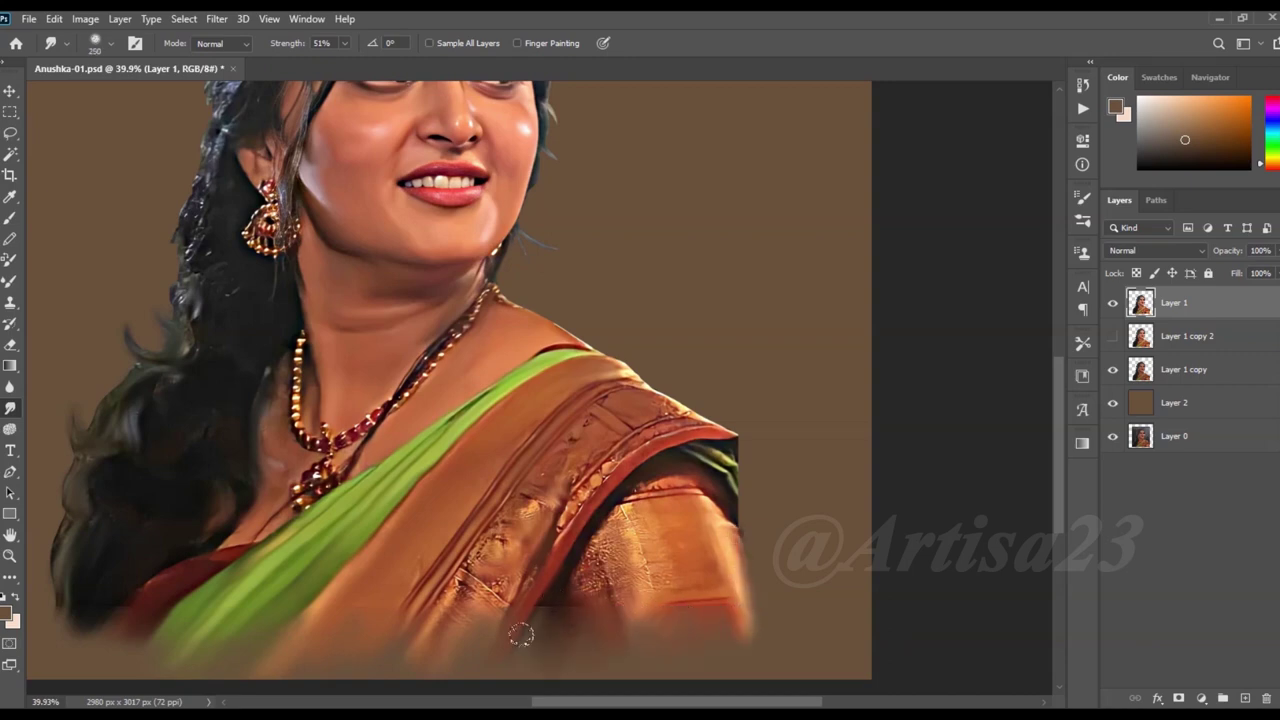
Smooth the saree shoulder texture, sleeve edge and fabric folds
{"action": "left_click_drag", "start_coordinate": [620, 560], "coordinate": [590, 600]}
{"action": "left_click_drag", "start_coordinate": [630, 445], "coordinate": [570, 535]}
{"action": "left_click_drag", "start_coordinate": [611, 409], "coordinate": [680, 412]}
{"action": "mouse_move", "coordinate": [722, 455]}
{"action": "left_mouse_down"}
{"action": "mouse_move", "coordinate": [749, 503]}
{"action": "mouse_move", "coordinate": [750, 540]}
{"action": "mouse_move", "coordinate": [743, 470]}
{"action": "left_mouse_up"}
{"action": "key", "text": "bracketleft"}
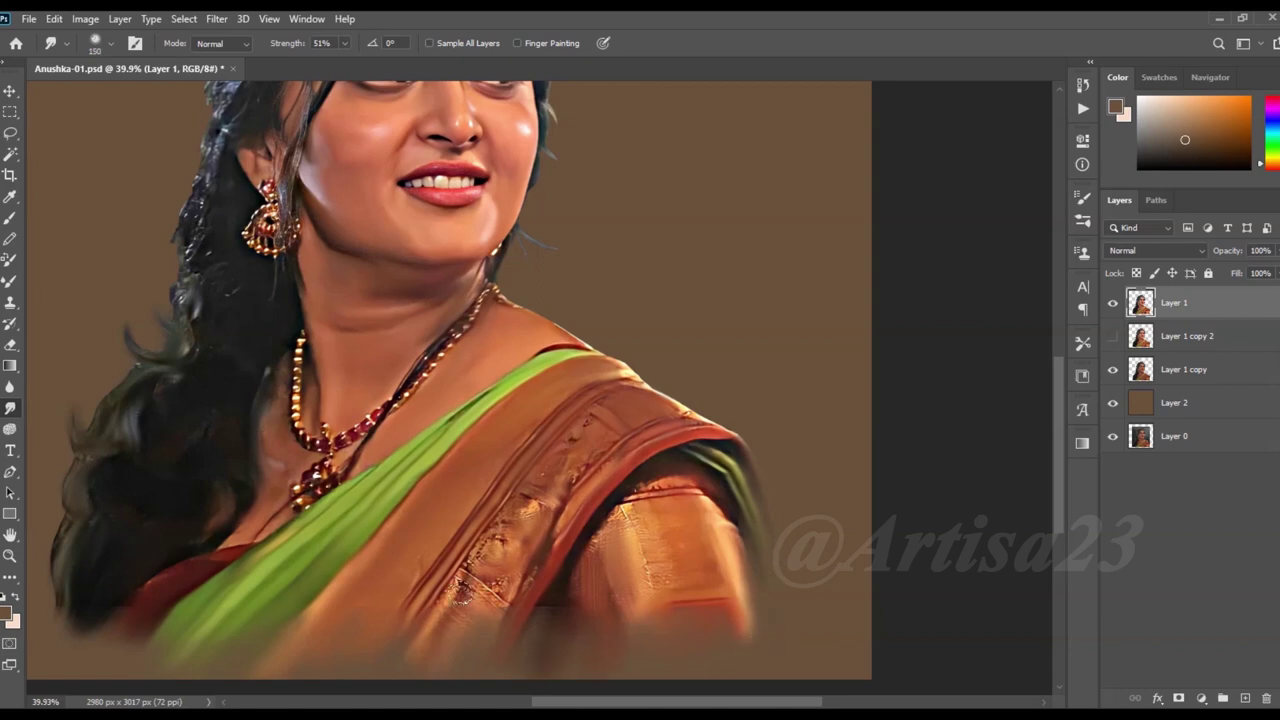
{"action": "mouse_move", "coordinate": [476, 558]}
{"action": "left_mouse_down"}
{"action": "mouse_move", "coordinate": [486, 578]}
{"action": "mouse_move", "coordinate": [505, 520]}
{"action": "left_mouse_up"}
{"action": "left_click_drag", "start_coordinate": [478, 585], "coordinate": [505, 615]}
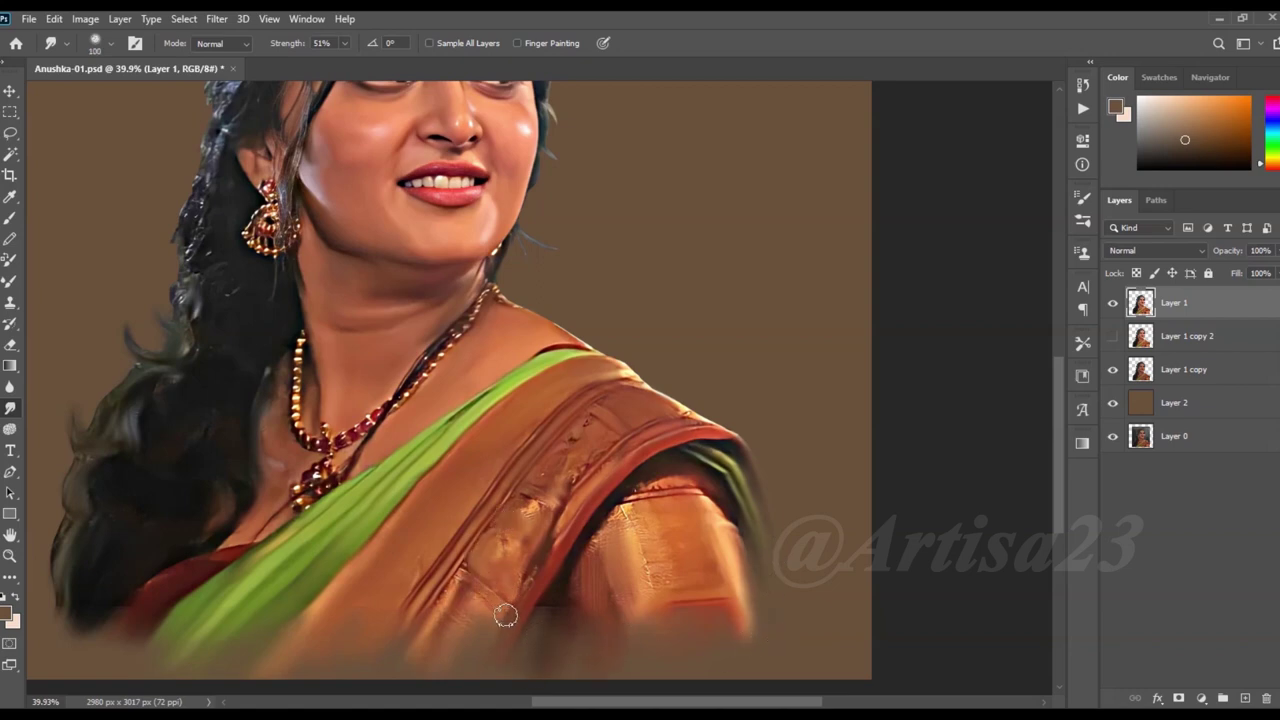
Fit the whole painting on screen and save the file
{"action": "key", "text": "ctrl+minus"}
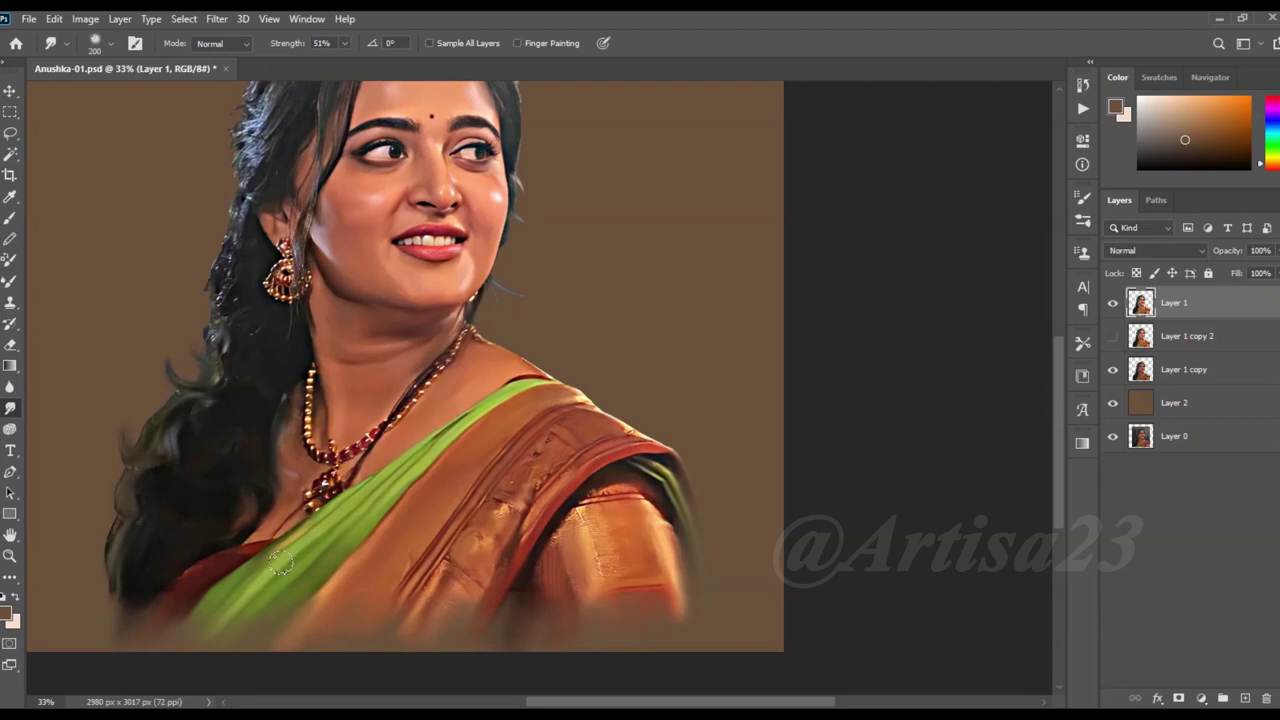
{"action": "key", "text": "ctrl+0"}
{"action": "key", "text": "ctrl+s"}
{"action": "scroll", "coordinate": [570, 260], "scroll_direction": "up", "scroll_amount": 3}
{"action": "scroll", "coordinate": [568, 230], "scroll_direction": "up", "scroll_amount": 1}
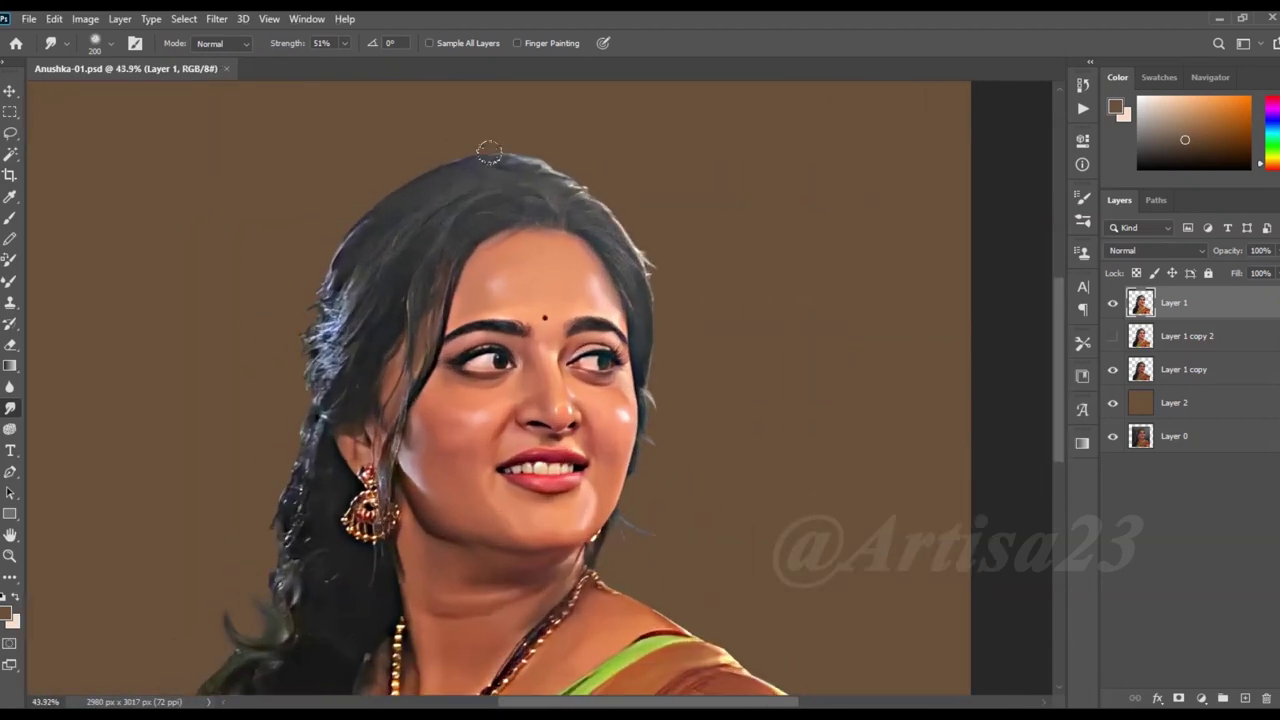
Smudge away the light blob on the hair and smooth the bluish left-edge strands
{"action": "scroll", "coordinate": [565, 200], "scroll_direction": "up", "scroll_amount": 3}
{"action": "scroll", "coordinate": [580, 224], "scroll_direction": "up", "scroll_amount": 1}
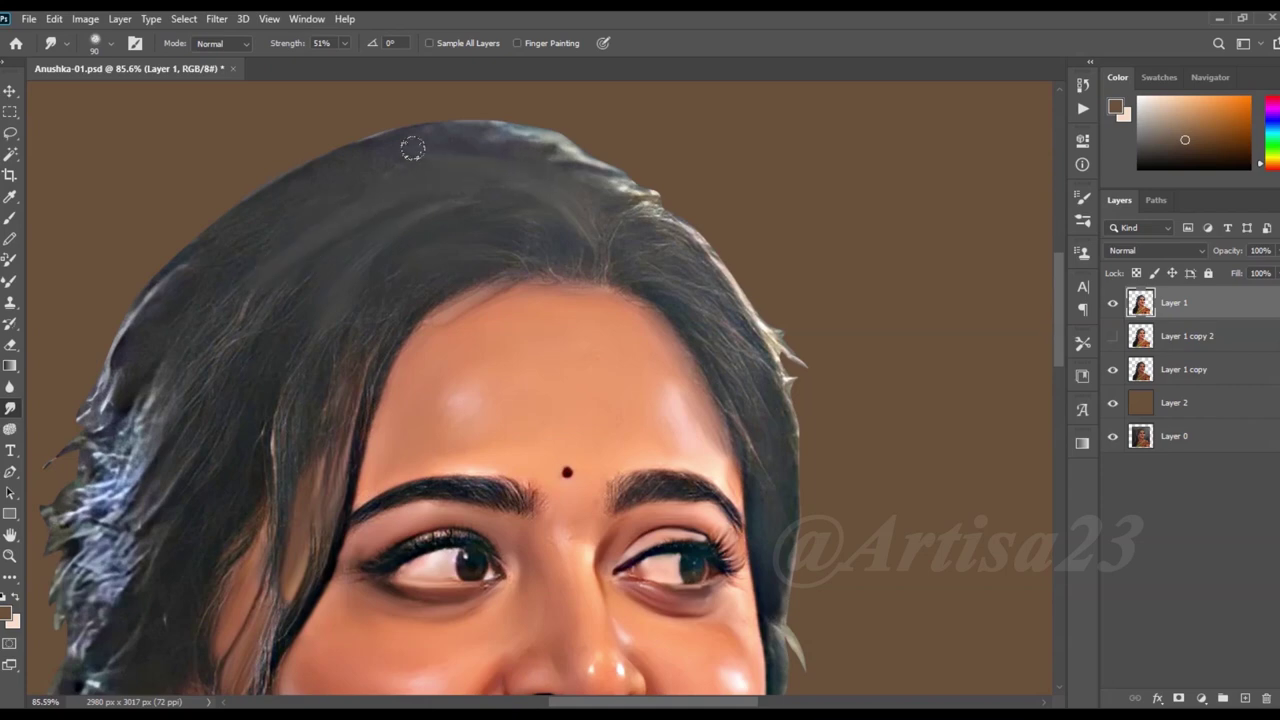
{"action": "left_click_drag", "start_coordinate": [628, 197], "coordinate": [570, 172]}
{"action": "key", "text": "bracketleft"}
{"action": "key", "text": "bracketleft"}
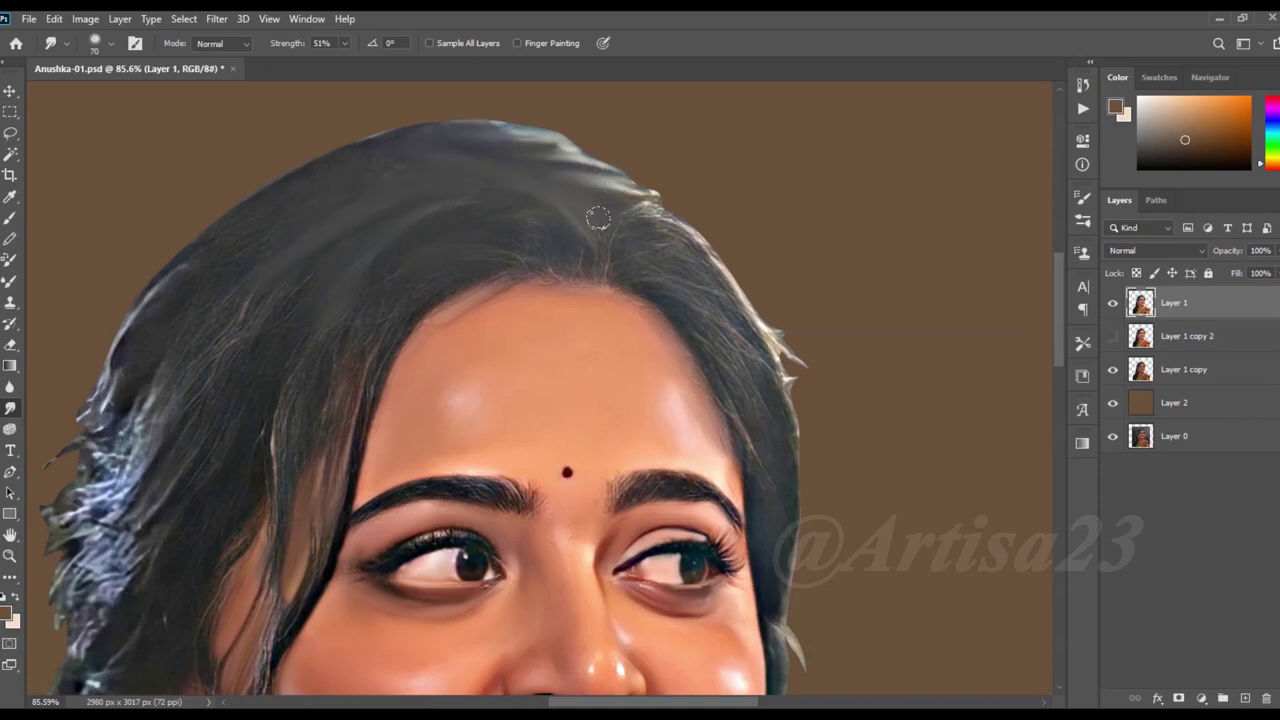
{"action": "key", "text": "bracketleft"}
{"action": "key", "text": "bracketleft"}
{"action": "key", "text": "bracketleft"}
{"action": "mouse_move", "coordinate": [150, 300]}
{"action": "left_mouse_down"}
{"action": "mouse_move", "coordinate": [100, 400]}
{"action": "mouse_move", "coordinate": [93, 447]}
{"action": "mouse_move", "coordinate": [126, 414]}
{"action": "mouse_move", "coordinate": [90, 480]}
{"action": "mouse_move", "coordinate": [60, 500]}
{"action": "mouse_move", "coordinate": [150, 463]}
{"action": "mouse_move", "coordinate": [125, 530]}
{"action": "left_mouse_up"}
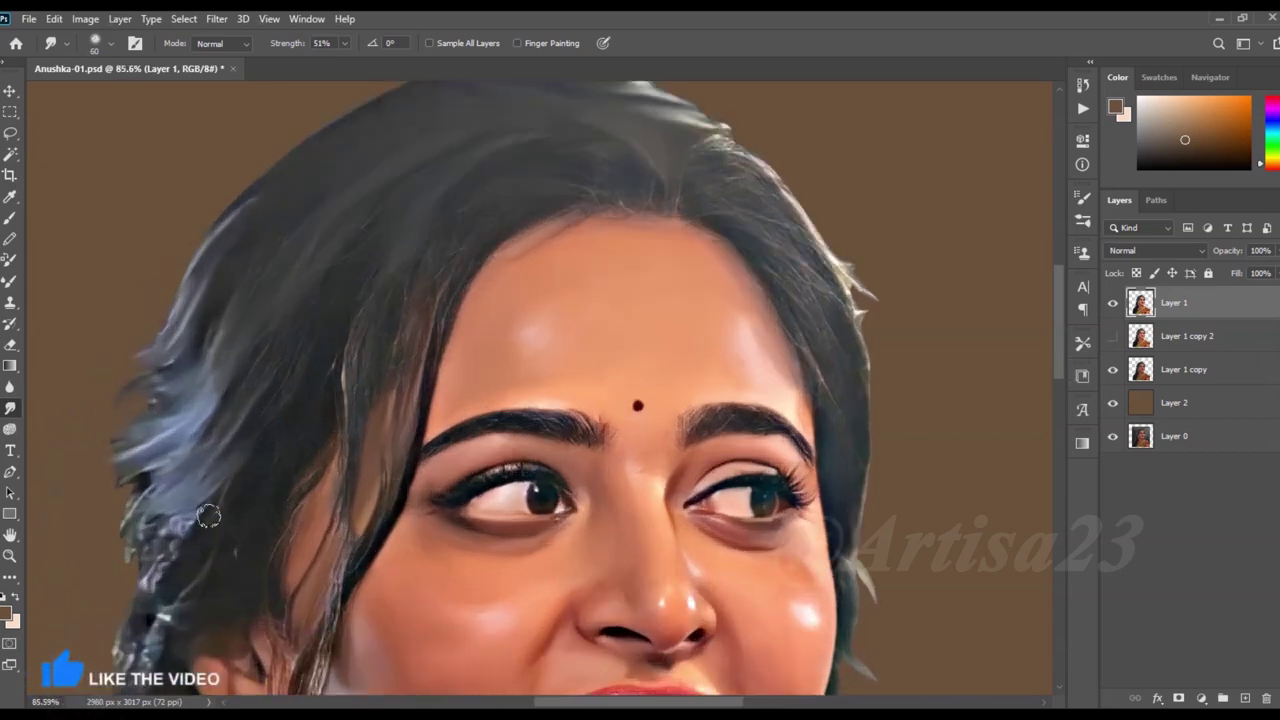
{"action": "left_click_drag", "start_coordinate": [208, 515], "coordinate": [130, 540]}
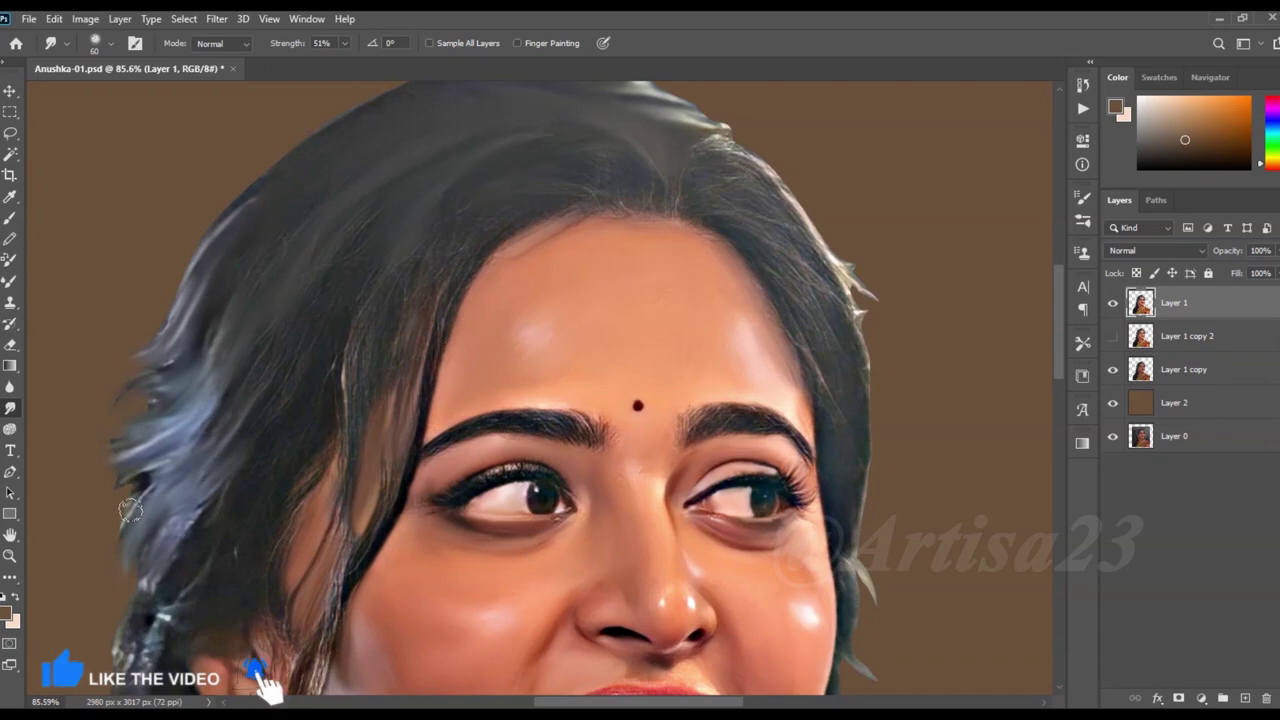
Blend the strands along the hairline and merge the spiky wisps at the right hair edge
{"action": "scroll", "coordinate": [230, 407], "scroll_direction": "down", "scroll_amount": 1}
{"action": "scroll", "coordinate": [286, 423], "scroll_direction": "up", "scroll_amount": 1}
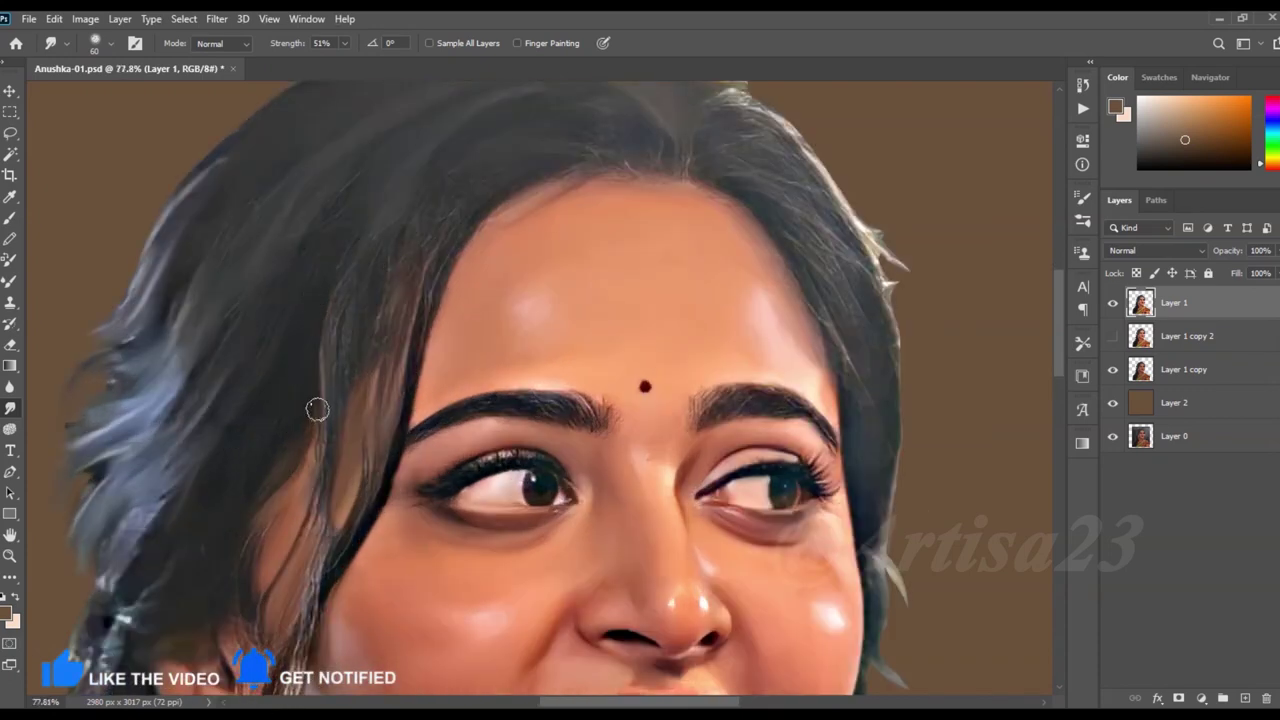
{"action": "scroll", "coordinate": [318, 344], "scroll_direction": "up", "scroll_amount": 1}
{"action": "scroll", "coordinate": [456, 223], "scroll_direction": "up", "scroll_amount": 1}
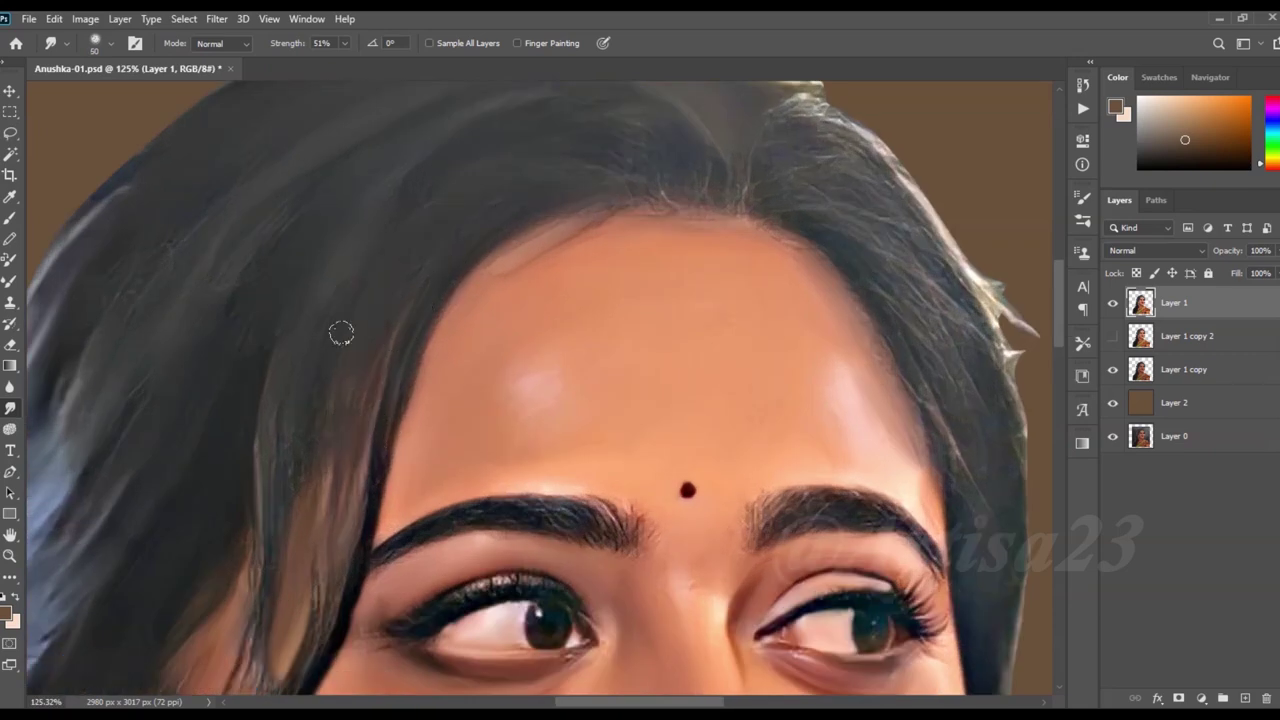
{"action": "scroll", "coordinate": [263, 363], "scroll_direction": "down", "scroll_amount": 2}
{"action": "scroll", "coordinate": [546, 150], "scroll_direction": "up", "scroll_amount": 1}
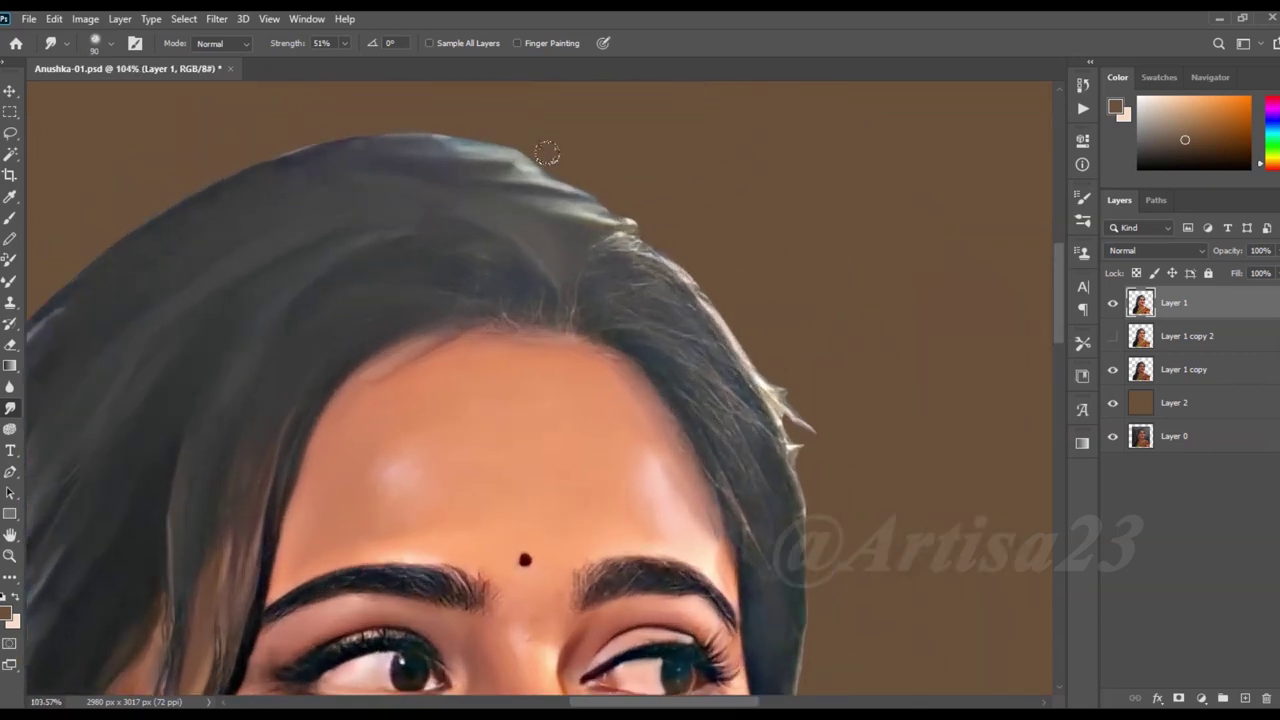
{"action": "left_click_drag", "start_coordinate": [543, 307], "coordinate": [493, 262]}
{"action": "left_click_drag", "start_coordinate": [608, 251], "coordinate": [679, 334]}
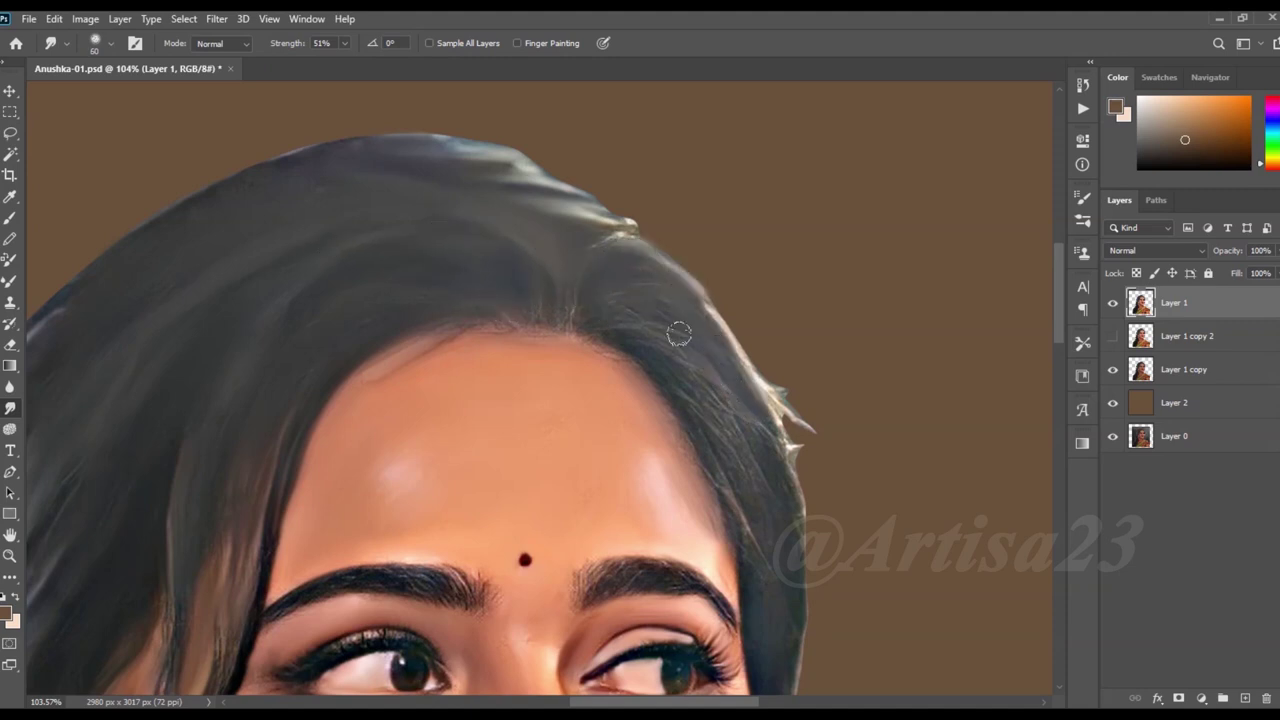
{"action": "mouse_move", "coordinate": [723, 440]}
{"action": "left_mouse_down"}
{"action": "mouse_move", "coordinate": [766, 455]}
{"action": "mouse_move", "coordinate": [768, 556]}
{"action": "left_mouse_up"}
{"action": "mouse_move", "coordinate": [801, 480]}
{"action": "left_mouse_down"}
{"action": "mouse_move", "coordinate": [757, 354]}
{"action": "mouse_move", "coordinate": [806, 481]}
{"action": "left_mouse_up"}
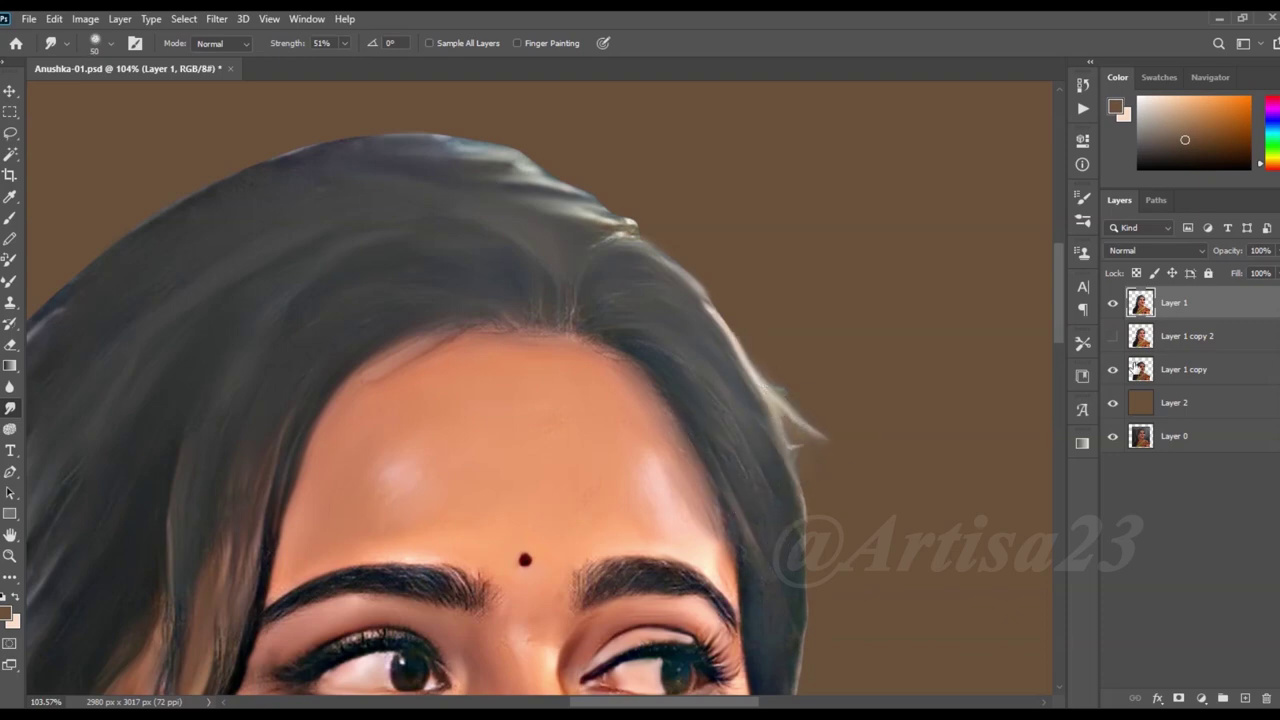
{"action": "scroll", "coordinate": [689, 263], "scroll_direction": "down", "scroll_amount": 2}
{"action": "scroll", "coordinate": [751, 414], "scroll_direction": "up", "scroll_amount": 1}
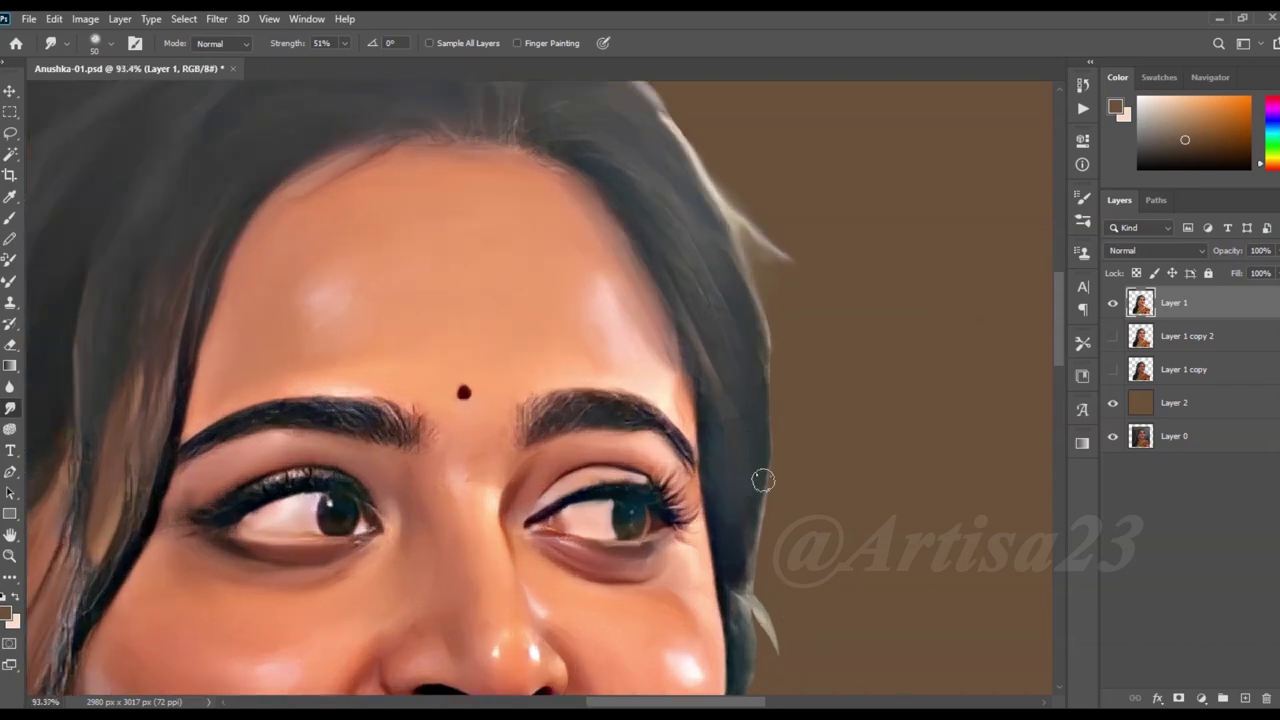
Enlarge the Smudge brush and blend the hair strands along the left edge
{"action": "scroll", "coordinate": [762, 481], "scroll_direction": "down", "scroll_amount": 3}
{"action": "scroll", "coordinate": [574, 289], "scroll_direction": "up", "scroll_amount": 3}
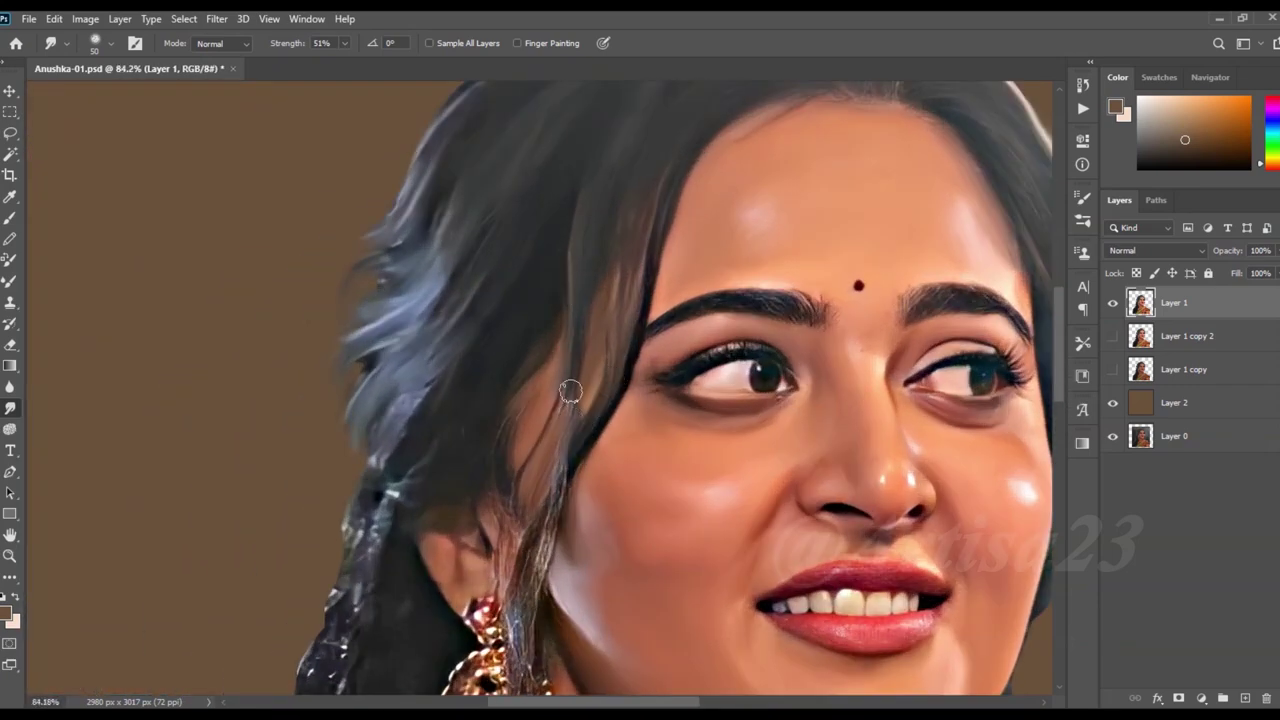
{"action": "scroll", "coordinate": [500, 535], "scroll_direction": "down", "scroll_amount": 2}
{"action": "scroll", "coordinate": [481, 526], "scroll_direction": "up", "scroll_amount": 2}
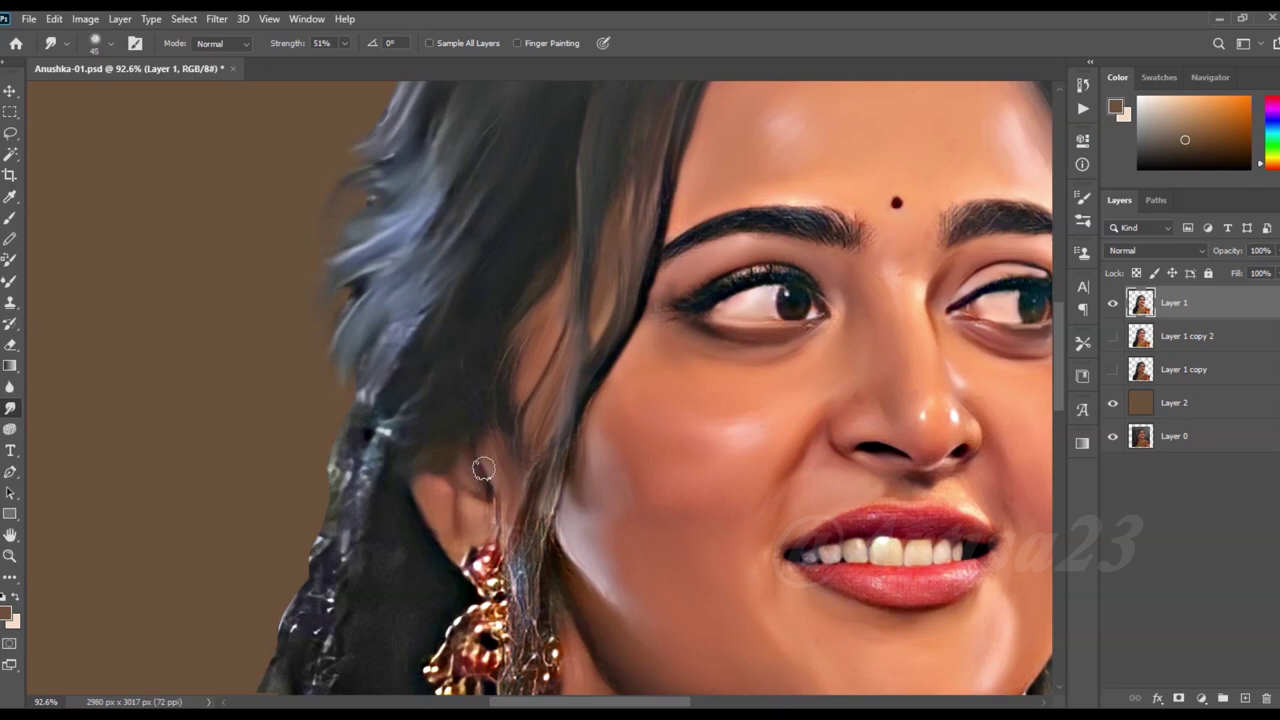
{"action": "key", "text": "bracketright"}
{"action": "mouse_move", "coordinate": [390, 431]}
{"action": "left_mouse_down"}
{"action": "mouse_move", "coordinate": [357, 380]}
{"action": "mouse_move", "coordinate": [349, 509]}
{"action": "mouse_move", "coordinate": [334, 471]}
{"action": "mouse_move", "coordinate": [337, 504]}
{"action": "mouse_move", "coordinate": [300, 600]}
{"action": "mouse_move", "coordinate": [330, 650]}
{"action": "left_mouse_up"}
{"action": "key", "text": "bracketright"}
Keep smoothing the left-side hair strands down past the neck
{"action": "scroll", "coordinate": [404, 401], "scroll_direction": "down", "scroll_amount": 5}
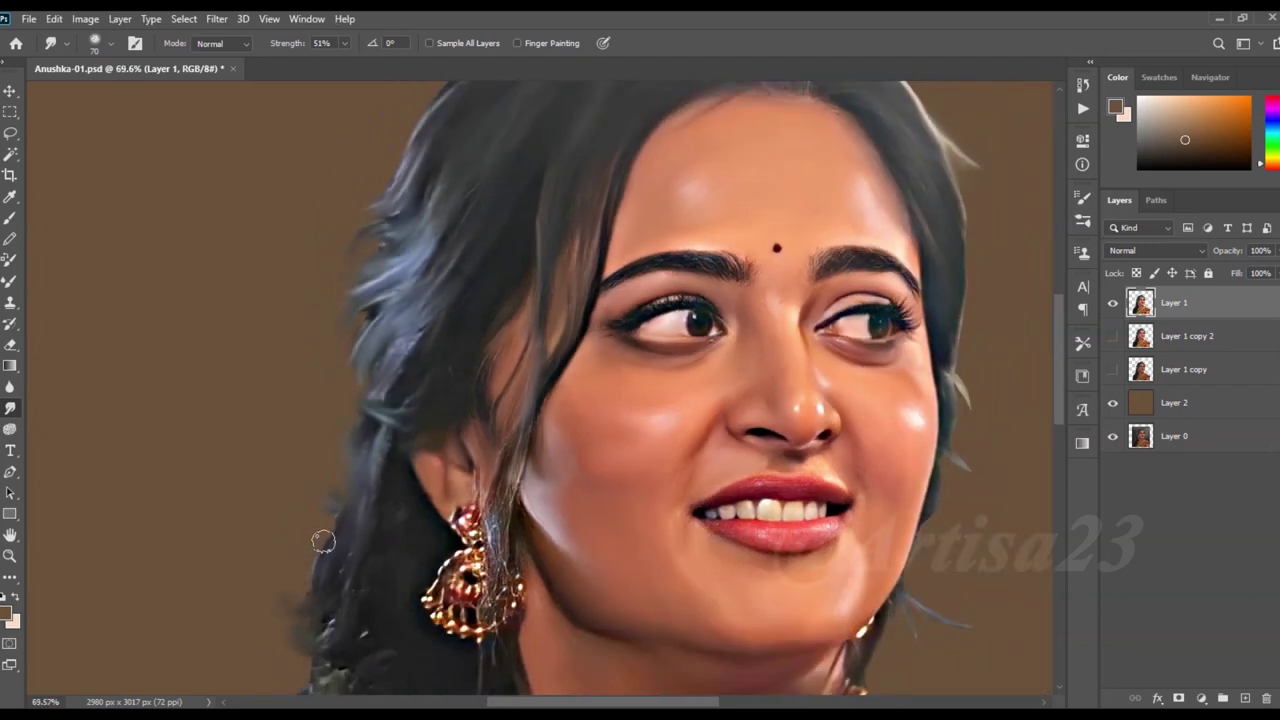
{"action": "scroll", "coordinate": [400, 490], "scroll_direction": "up", "scroll_amount": 2}
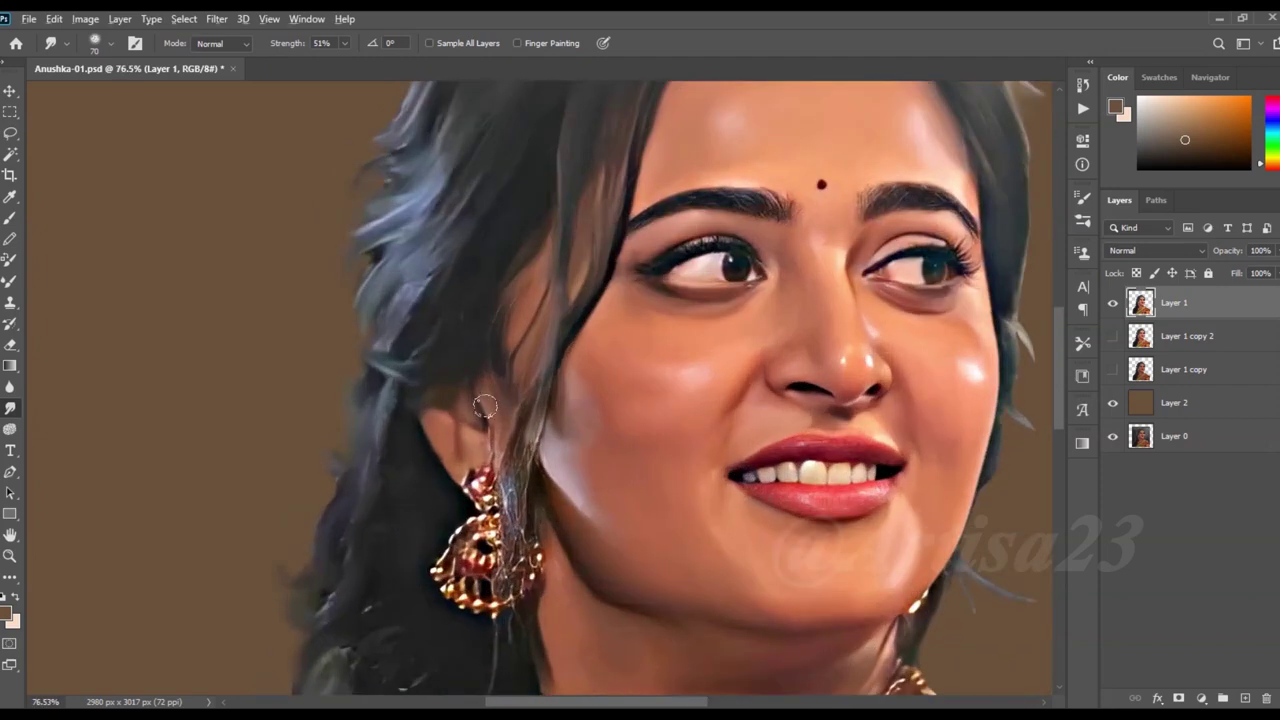
{"action": "scroll", "coordinate": [470, 430], "scroll_direction": "up", "scroll_amount": 1}
{"action": "scroll", "coordinate": [506, 418], "scroll_direction": "up", "scroll_amount": 1}
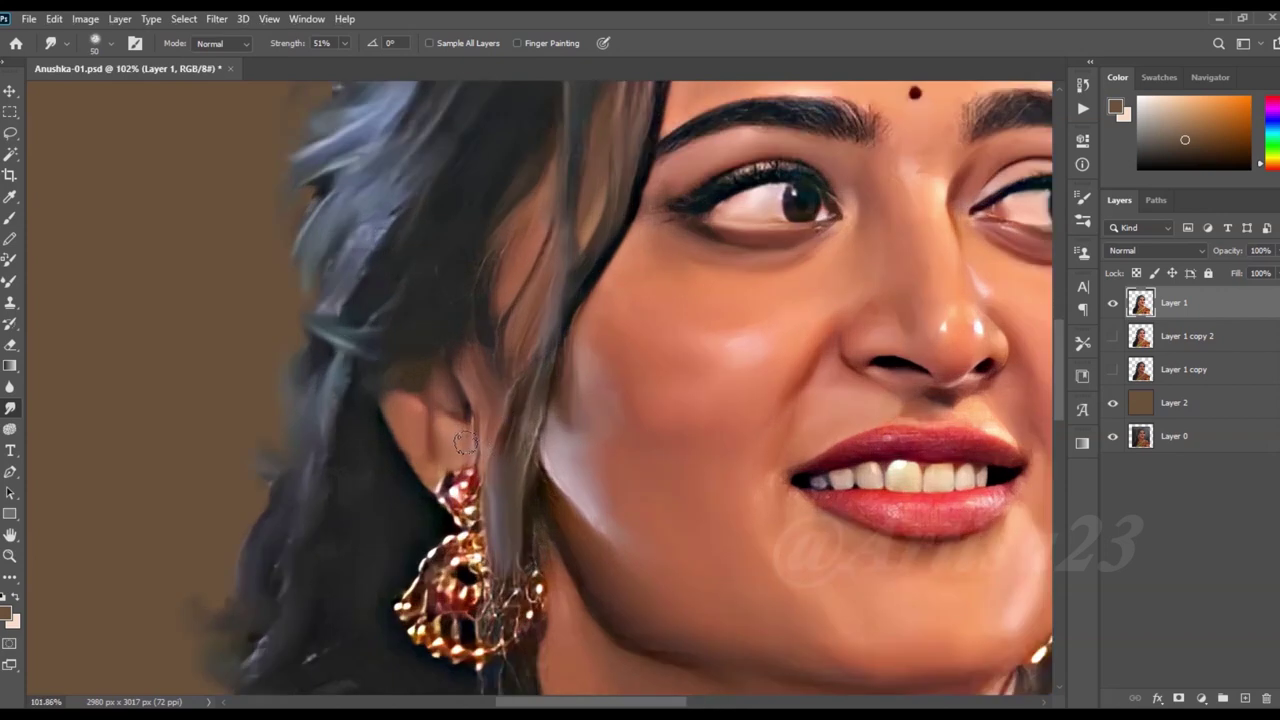
{"action": "scroll", "coordinate": [492, 400], "scroll_direction": "down", "scroll_amount": 1}
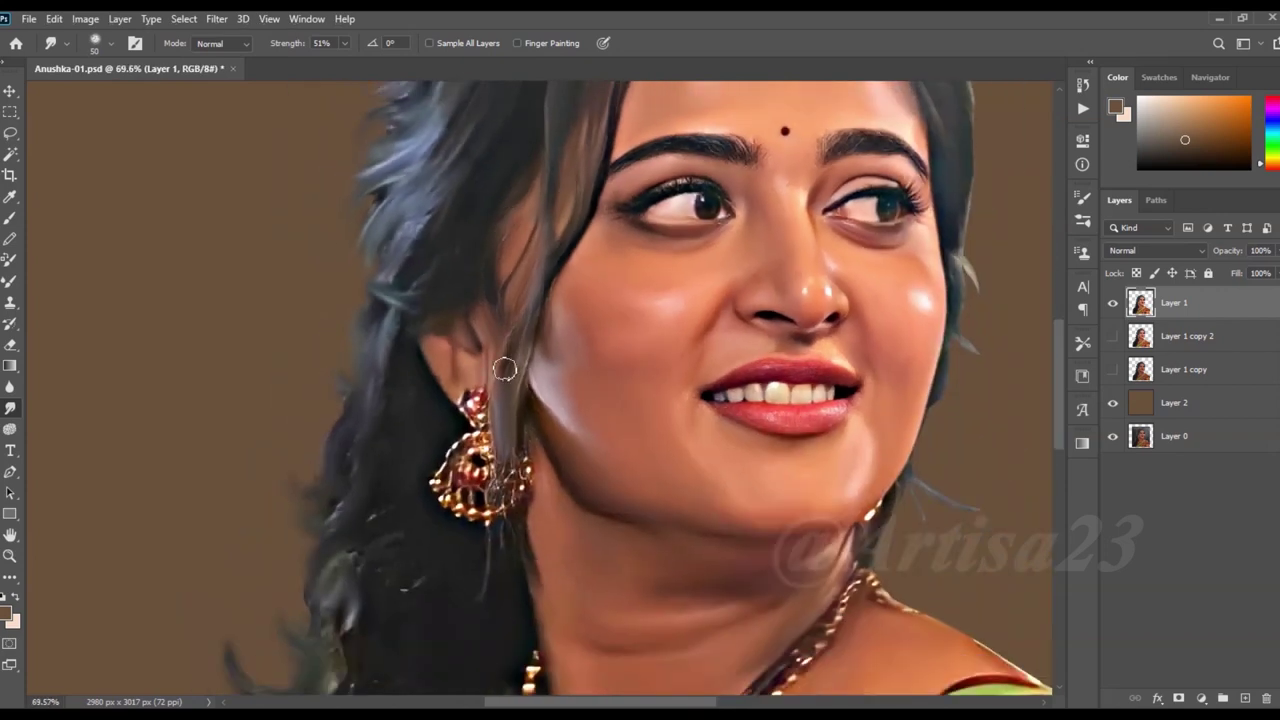
{"action": "scroll", "coordinate": [505, 363], "scroll_direction": "down", "scroll_amount": 1}
{"action": "left_click_drag", "start_coordinate": [405, 451], "coordinate": [383, 474]}
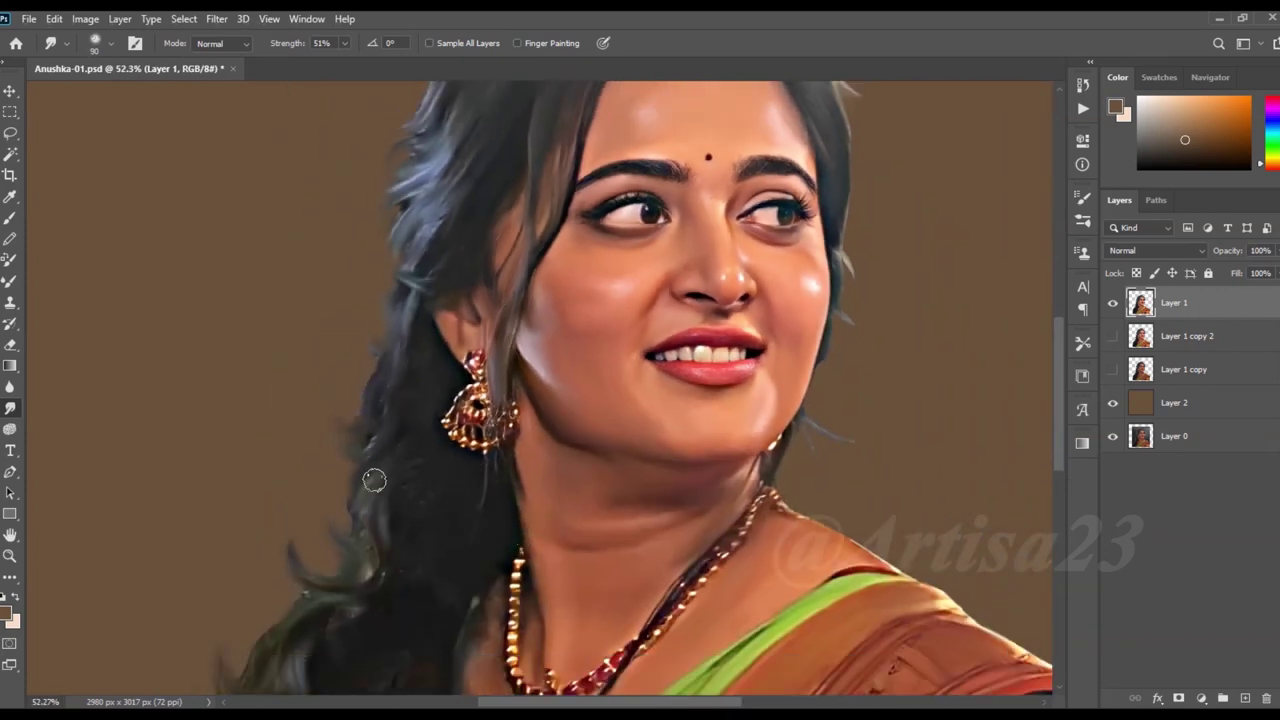
{"action": "mouse_move", "coordinate": [403, 403]}
{"action": "left_mouse_down"}
{"action": "mouse_move", "coordinate": [366, 543]}
{"action": "mouse_move", "coordinate": [376, 580]}
{"action": "left_mouse_up"}
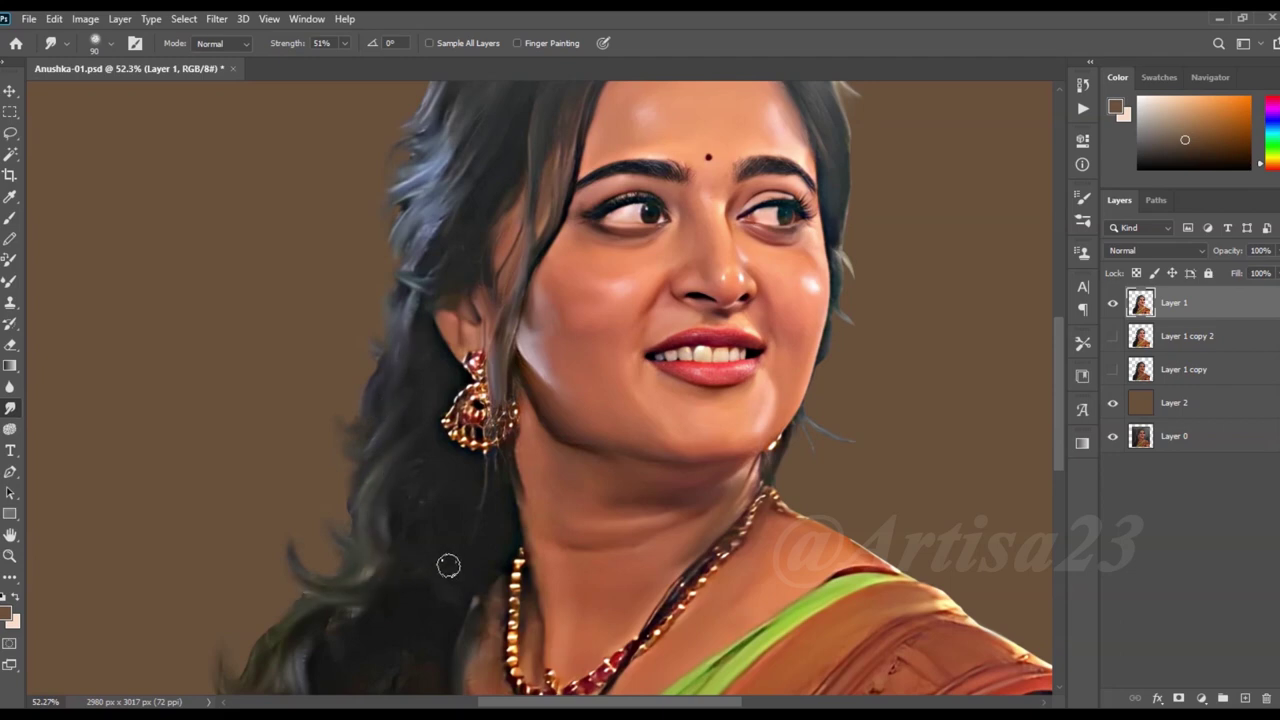
{"action": "scroll", "coordinate": [484, 440], "scroll_direction": "down", "scroll_amount": 1}
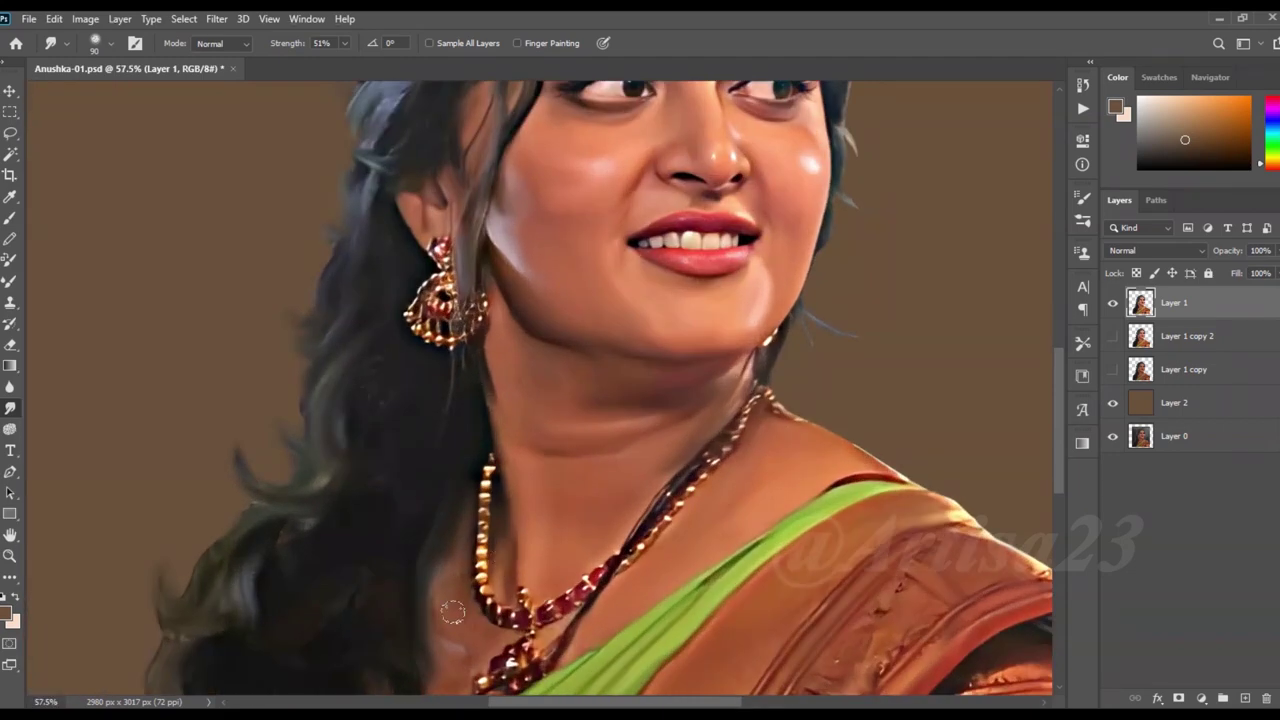
{"action": "left_click_drag", "start_coordinate": [442, 568], "coordinate": [440, 640]}
Smooth the shoulder edge running from the neck to the shoulder
{"action": "scroll", "coordinate": [354, 523], "scroll_direction": "down", "scroll_amount": 1}
{"action": "scroll", "coordinate": [430, 478], "scroll_direction": "down", "scroll_amount": 1}
{"action": "scroll", "coordinate": [540, 490], "scroll_direction": "down", "scroll_amount": 1}
{"action": "scroll", "coordinate": [630, 470], "scroll_direction": "up", "scroll_amount": 2}
{"action": "scroll", "coordinate": [630, 435], "scroll_direction": "up", "scroll_amount": 3}
{"action": "left_click_drag", "start_coordinate": [557, 530], "coordinate": [647, 566]}
{"action": "scroll", "coordinate": [573, 454], "scroll_direction": "up", "scroll_amount": 2}
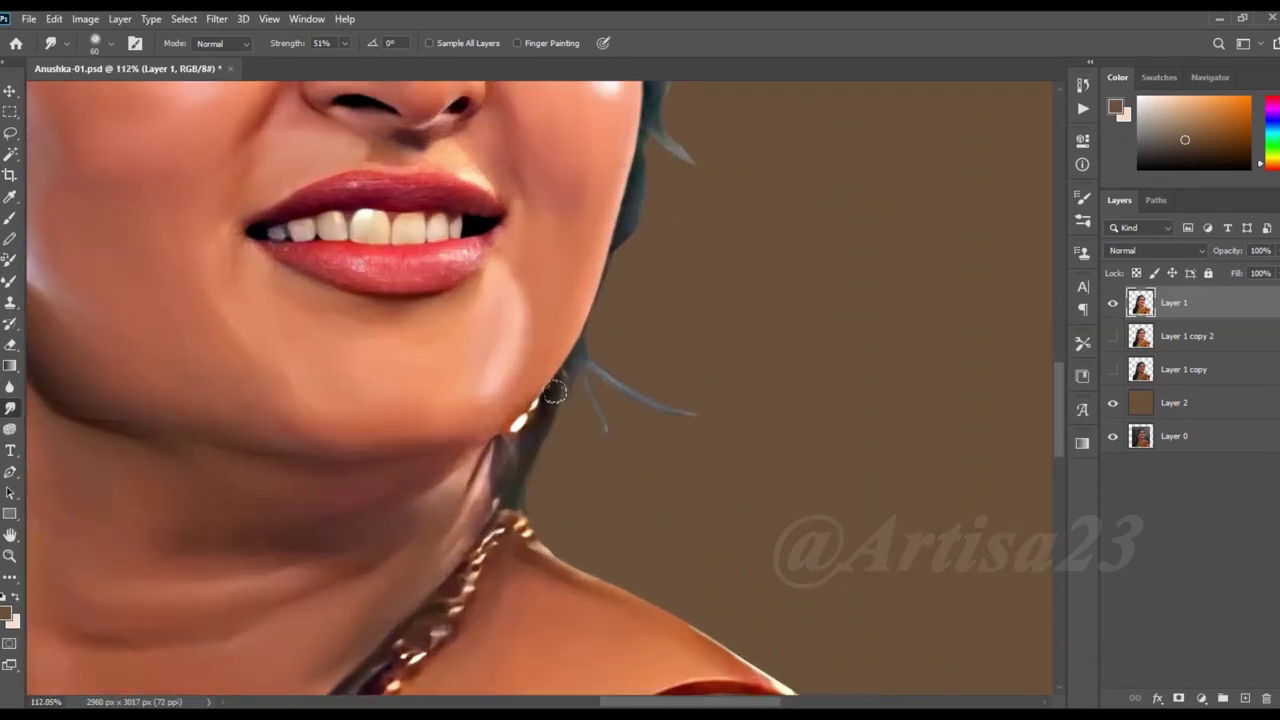
With a smaller brush, blend the neck shadow and pull a thin hair strand near the neck
{"action": "key", "text": "bracketleft"}
{"action": "left_click_drag", "start_coordinate": [498, 452], "coordinate": [461, 517]}
{"action": "left_click_drag", "start_coordinate": [560, 403], "coordinate": [613, 450]}
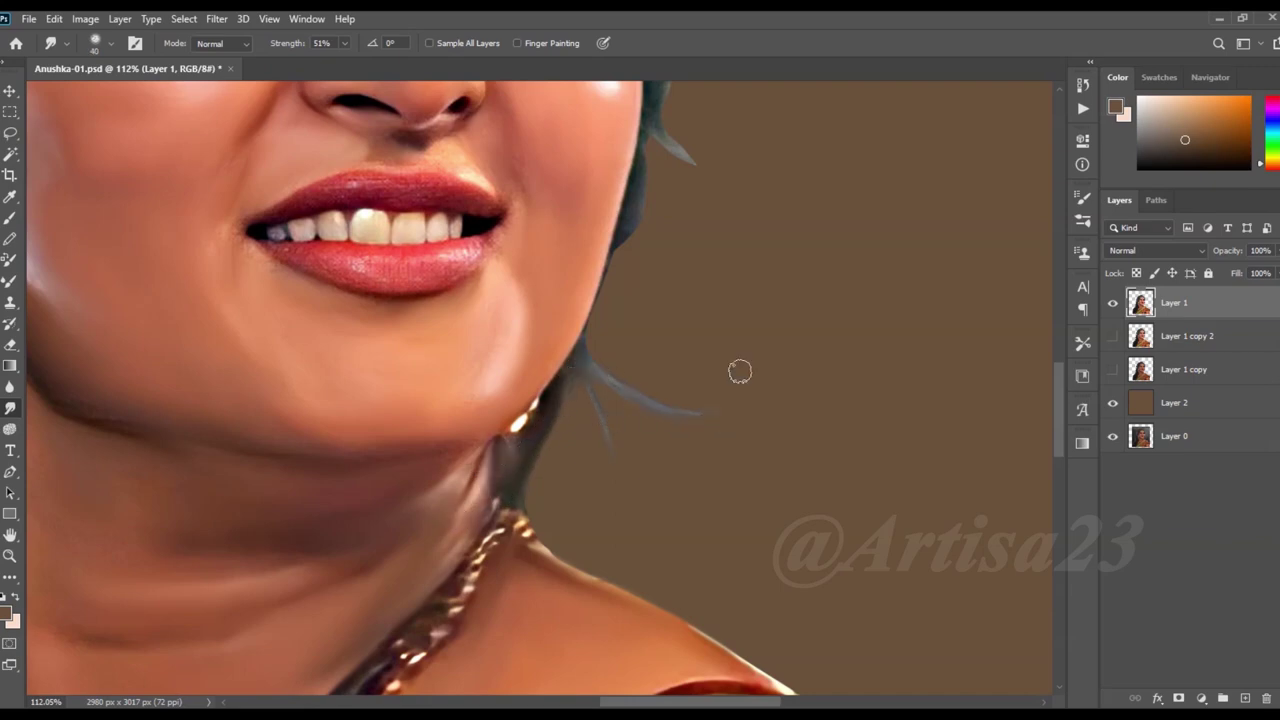
{"action": "scroll", "coordinate": [600, 400], "scroll_direction": "down", "scroll_amount": 3}
{"action": "scroll", "coordinate": [580, 434], "scroll_direction": "up", "scroll_amount": 5}
{"action": "scroll", "coordinate": [534, 337], "scroll_direction": "up", "scroll_amount": 3}
Soften the shadow under the nose and smooth the upper and lower lips
{"action": "key", "text": "bracketleft"}
{"action": "left_click_drag", "start_coordinate": [454, 287], "coordinate": [469, 268]}
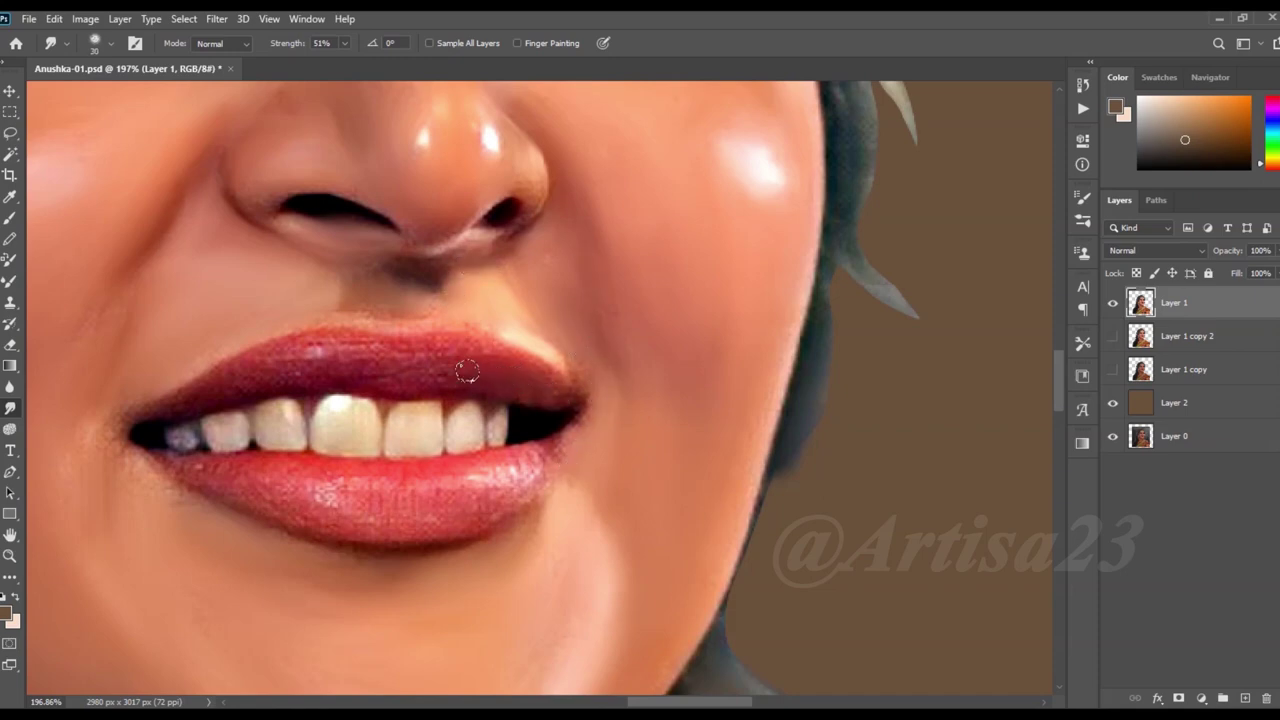
{"action": "left_click_drag", "start_coordinate": [336, 368], "coordinate": [250, 368]}
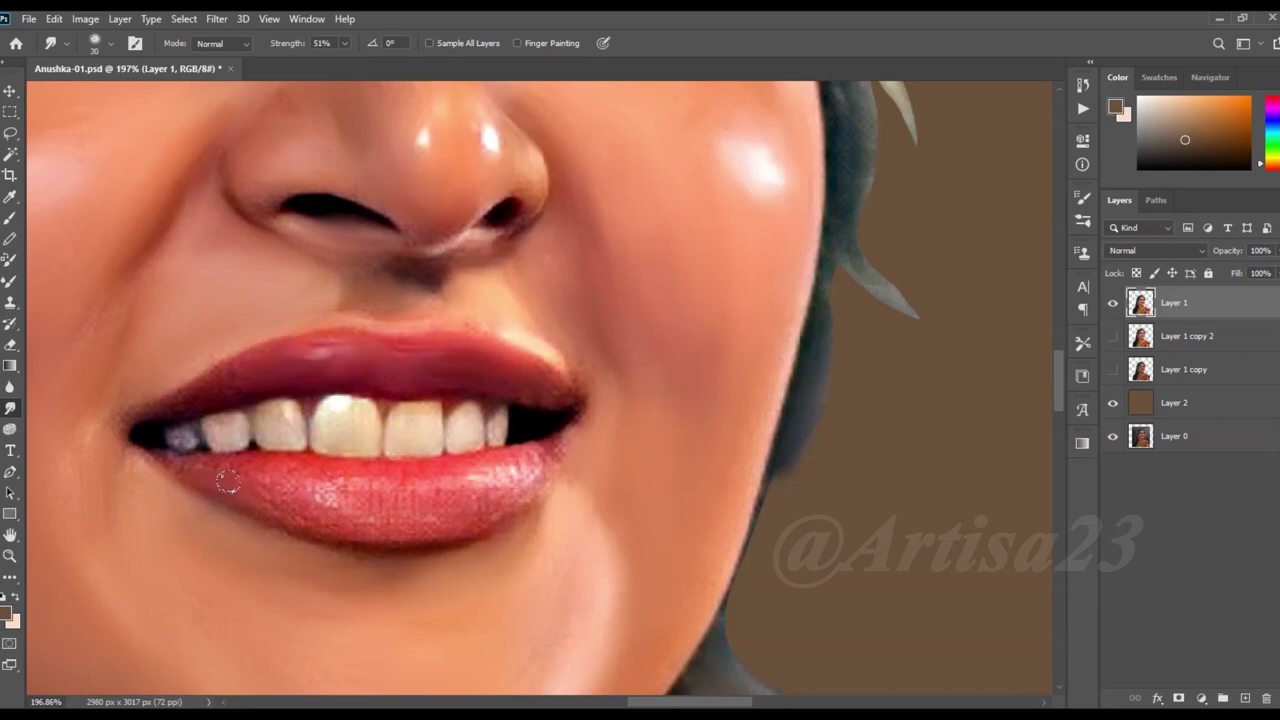
{"action": "left_click_drag", "start_coordinate": [333, 495], "coordinate": [468, 508]}
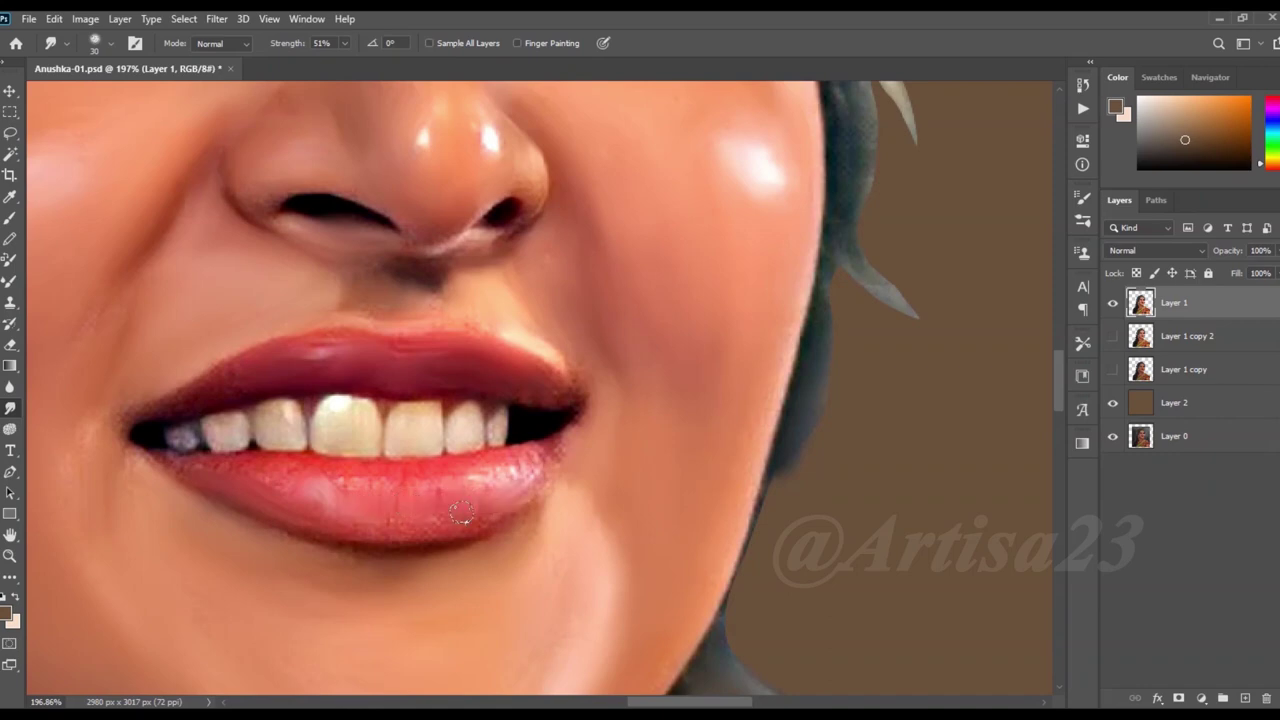
{"action": "left_click_drag", "start_coordinate": [530, 466], "coordinate": [462, 482]}
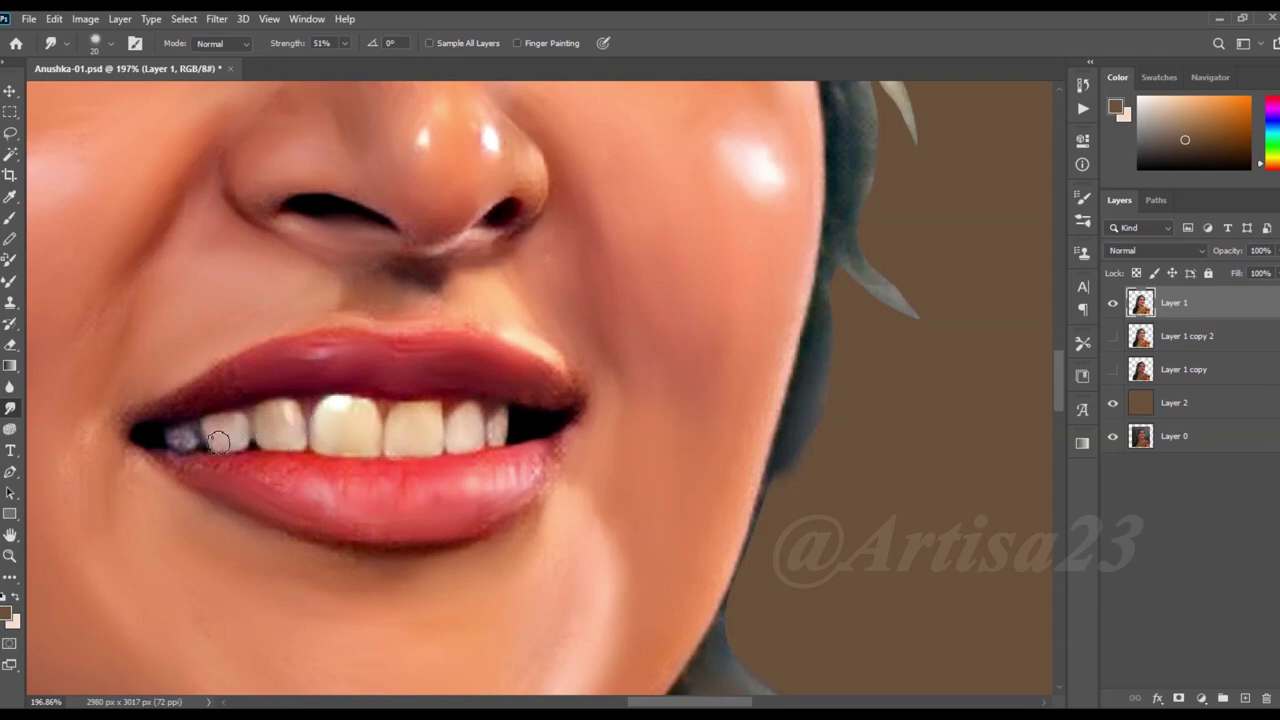
{"action": "key", "text": "bracketleft"}
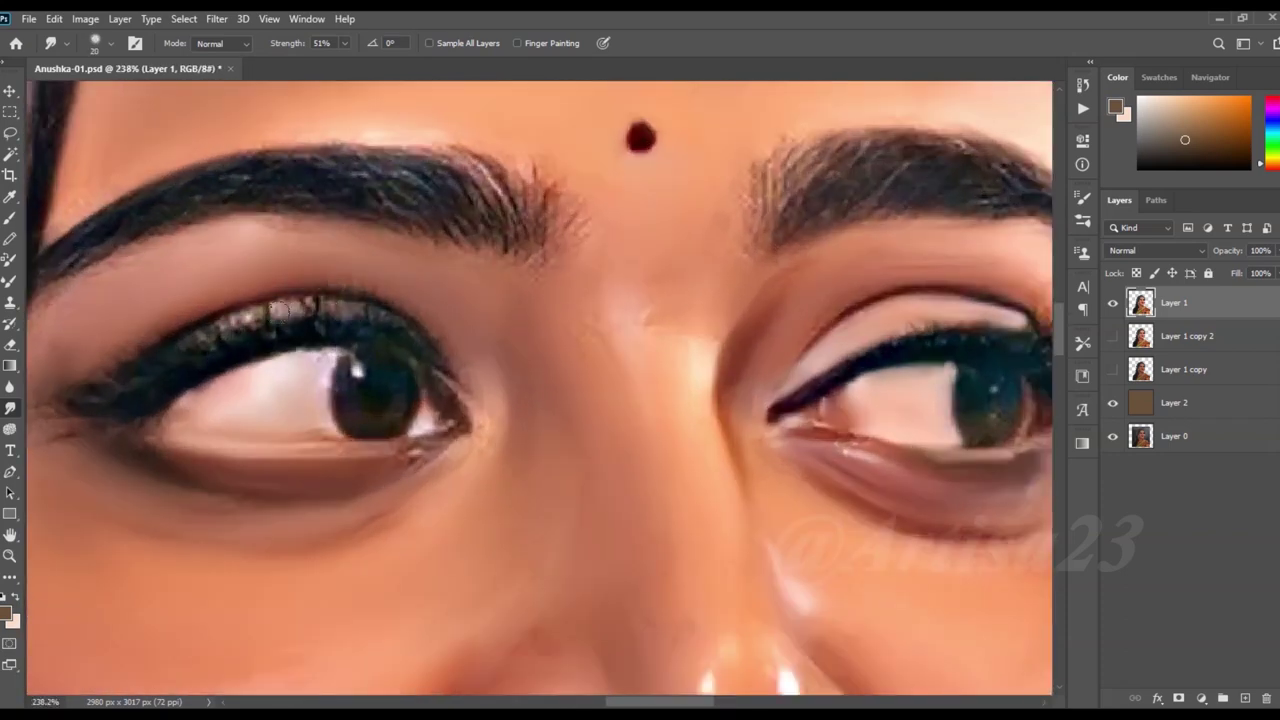
Smudge-smooth the upper lash line, then the left and right eyebrows including the inner start and tail
{"action": "left_click_drag", "start_coordinate": [283, 311], "coordinate": [217, 328]}
{"action": "mouse_move", "coordinate": [500, 243]}
{"action": "left_mouse_down"}
{"action": "mouse_move", "coordinate": [406, 191]}
{"action": "mouse_move", "coordinate": [43, 214]}
{"action": "mouse_move", "coordinate": [408, 178]}
{"action": "mouse_move", "coordinate": [500, 195]}
{"action": "mouse_move", "coordinate": [529, 237]}
{"action": "mouse_move", "coordinate": [560, 245]}
{"action": "mouse_move", "coordinate": [507, 163]}
{"action": "left_mouse_up"}
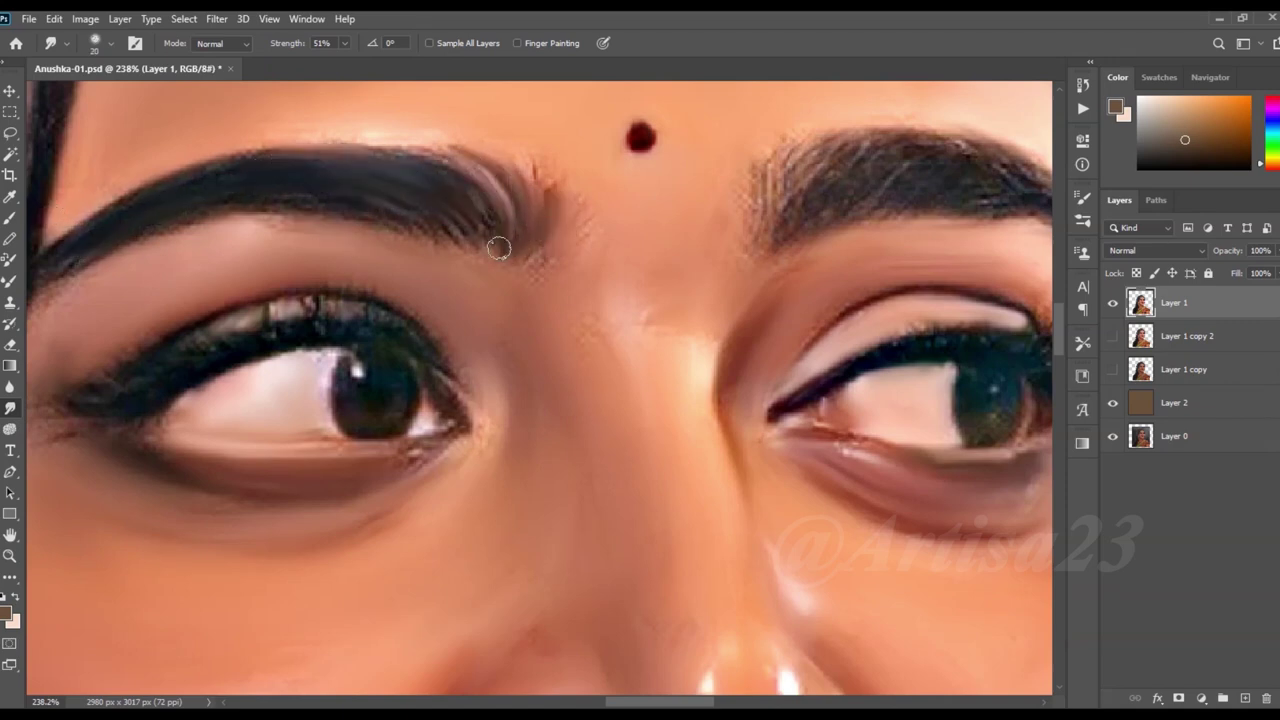
{"action": "scroll", "coordinate": [749, 191], "scroll_direction": "right", "scroll_amount": 3}
{"action": "scroll", "coordinate": [666, 209], "scroll_direction": "up", "scroll_amount": 2}
{"action": "left_click_drag", "start_coordinate": [614, 178], "coordinate": [527, 209]}
{"action": "mouse_move", "coordinate": [670, 233]}
{"action": "left_mouse_down"}
{"action": "mouse_move", "coordinate": [777, 203]}
{"action": "mouse_move", "coordinate": [663, 189]}
{"action": "mouse_move", "coordinate": [834, 249]}
{"action": "mouse_move", "coordinate": [975, 322]}
{"action": "left_mouse_up"}
Save the portrait document with Ctrl+S
{"action": "scroll", "coordinate": [897, 183], "scroll_direction": "down", "scroll_amount": 2}
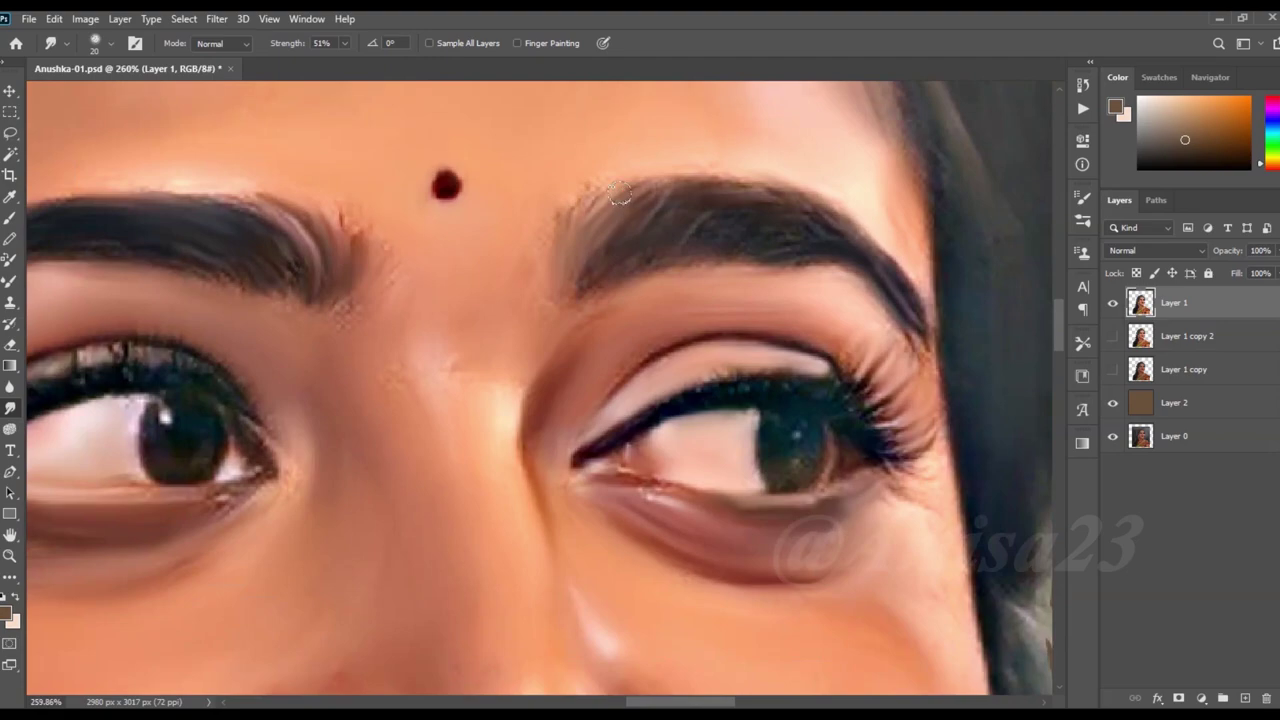
{"action": "scroll", "coordinate": [594, 174], "scroll_direction": "up", "scroll_amount": 2}
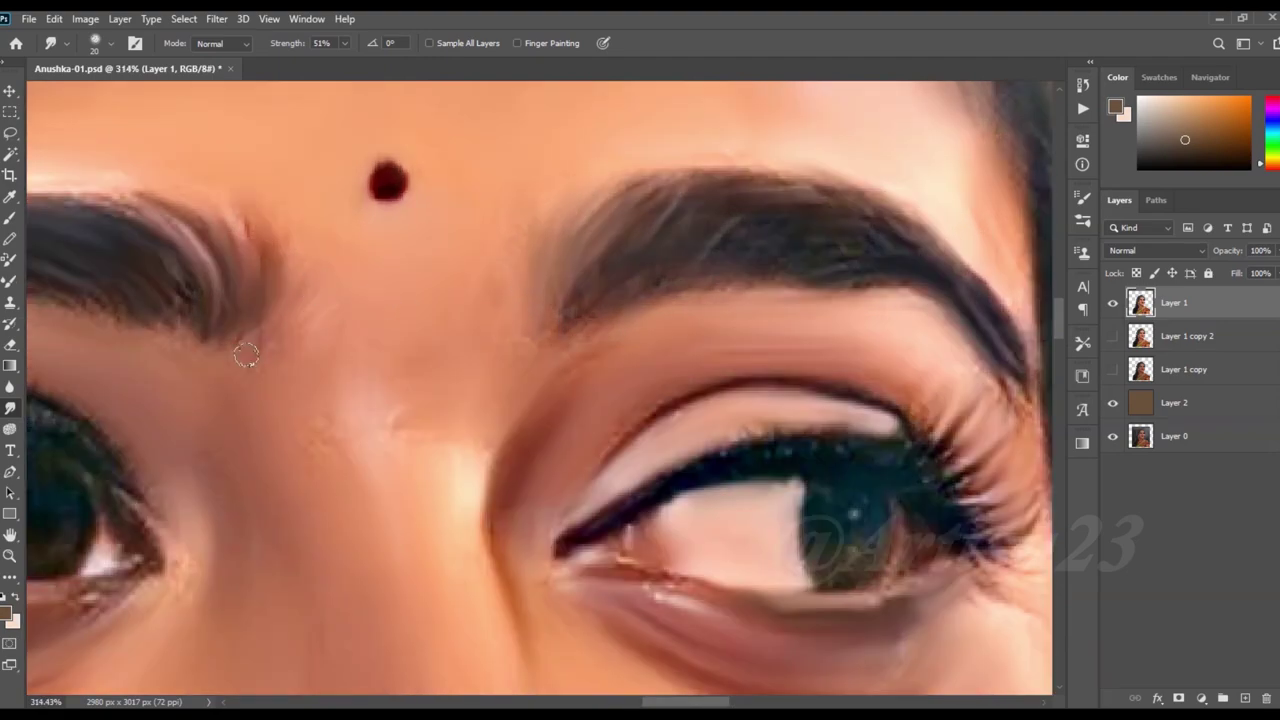
{"action": "scroll", "coordinate": [329, 380], "scroll_direction": "down", "scroll_amount": 2}
{"action": "scroll", "coordinate": [450, 360], "scroll_direction": "down", "scroll_amount": 2}
{"action": "scroll", "coordinate": [663, 328], "scroll_direction": "down", "scroll_amount": 2}
{"action": "scroll", "coordinate": [663, 328], "scroll_direction": "down", "scroll_amount": 2}
{"action": "key", "text": "ctrl+s"}
{"action": "scroll", "coordinate": [434, 457], "scroll_direction": "down", "scroll_amount": 1}
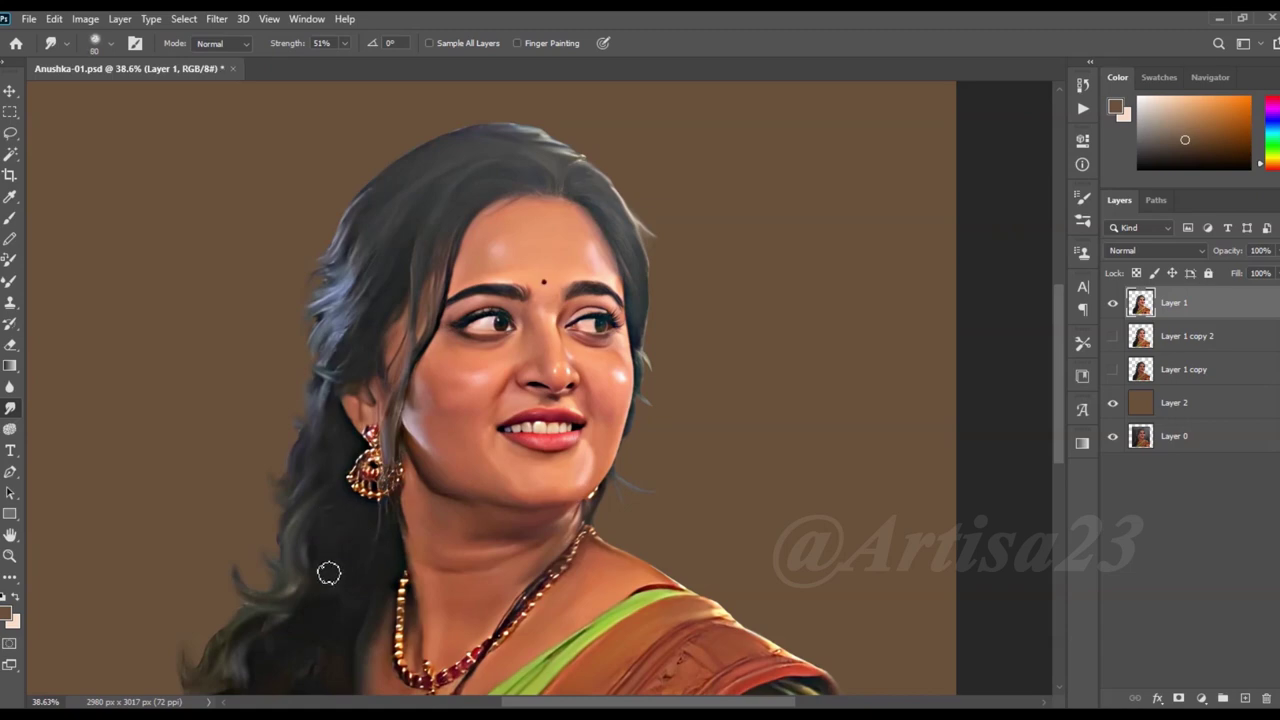
{"action": "scroll", "coordinate": [329, 540], "scroll_direction": "down", "scroll_amount": 2}
{"action": "scroll", "coordinate": [300, 560], "scroll_direction": "down", "scroll_amount": 1}
{"action": "scroll", "coordinate": [286, 583], "scroll_direction": "down", "scroll_amount": 2}
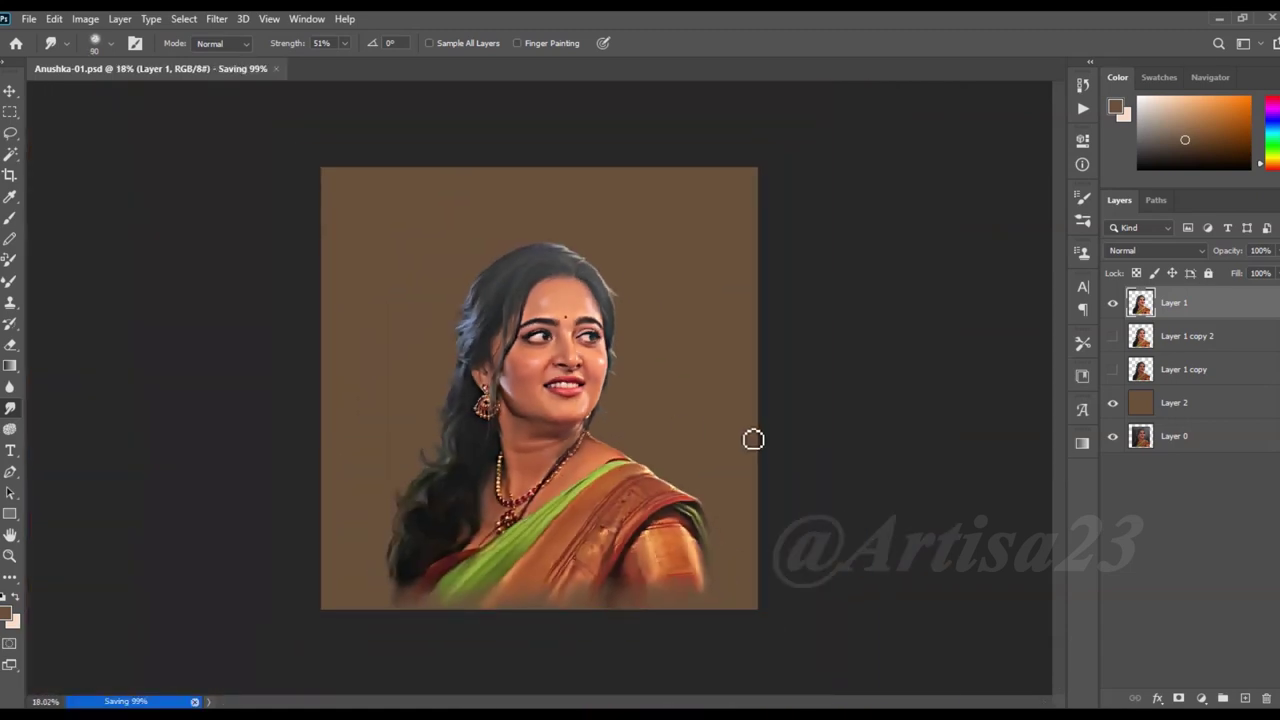
{"action": "scroll", "coordinate": [700, 370], "scroll_direction": "up", "scroll_amount": 2}
{"action": "scroll", "coordinate": [656, 271], "scroll_direction": "down", "scroll_amount": 1}
Move the brown Layer 2 up just under Layer 1 and add a new empty layer above it
{"action": "left_click", "coordinate": [1176, 405]}
{"action": "left_click_drag", "start_coordinate": [1176, 405], "coordinate": [1174, 347]}
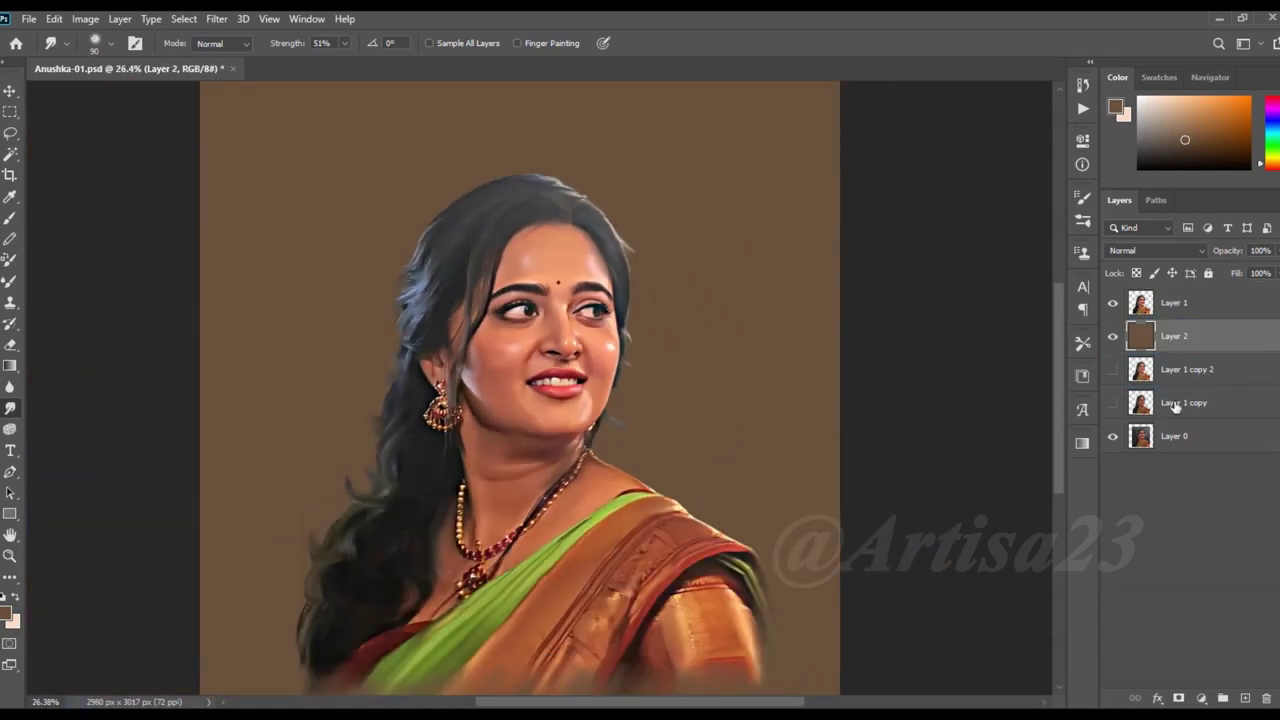
{"action": "left_click", "coordinate": [1244, 697]}
{"action": "scroll", "coordinate": [657, 313], "scroll_direction": "down", "scroll_amount": 1}
{"action": "scroll", "coordinate": [655, 315], "scroll_direction": "up", "scroll_amount": 1}
{"action": "scroll", "coordinate": [654, 316], "scroll_direction": "down", "scroll_amount": 1}
Set the brush to colour #2c3e46, 76% opacity, with the textured painting brush
{"action": "left_click", "coordinate": [5, 220]}
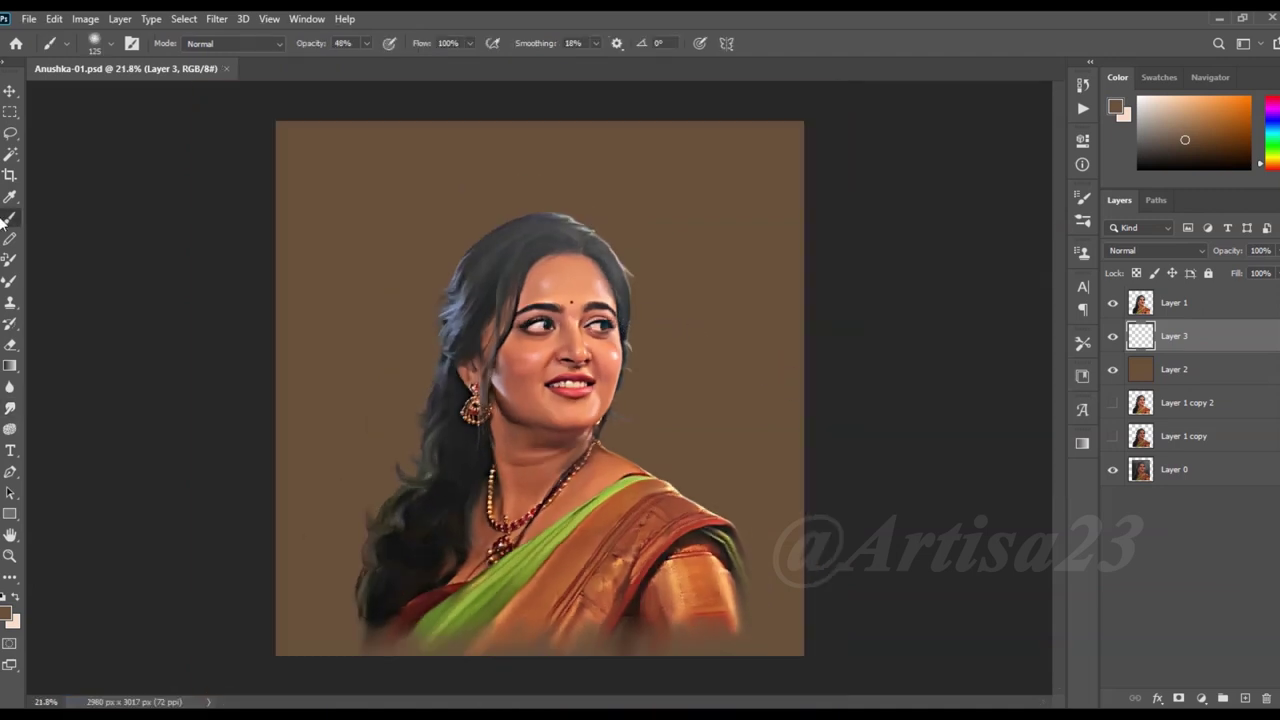
{"action": "left_click", "coordinate": [7, 617]}
{"action": "type", "text": "2c3e46"}
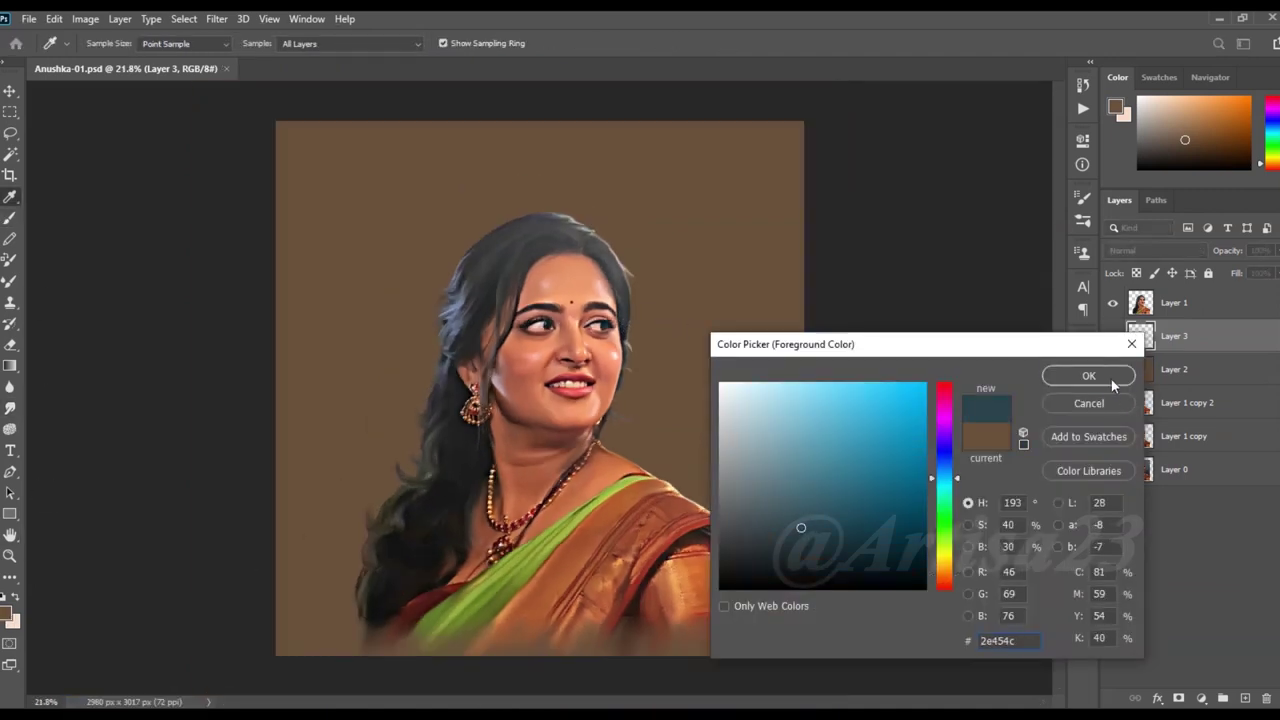
{"action": "left_click", "coordinate": [1114, 380]}
{"action": "left_click_drag", "start_coordinate": [392, 66], "coordinate": [392, 64]}
{"action": "left_click", "coordinate": [131, 43]}
{"action": "left_click", "coordinate": [854, 190]}
{"action": "scroll", "coordinate": [995, 507], "scroll_direction": "down", "scroll_amount": 2}
{"action": "scroll", "coordinate": [995, 507], "scroll_direction": "down", "scroll_amount": 3}
{"action": "double_click", "coordinate": [995, 507]}
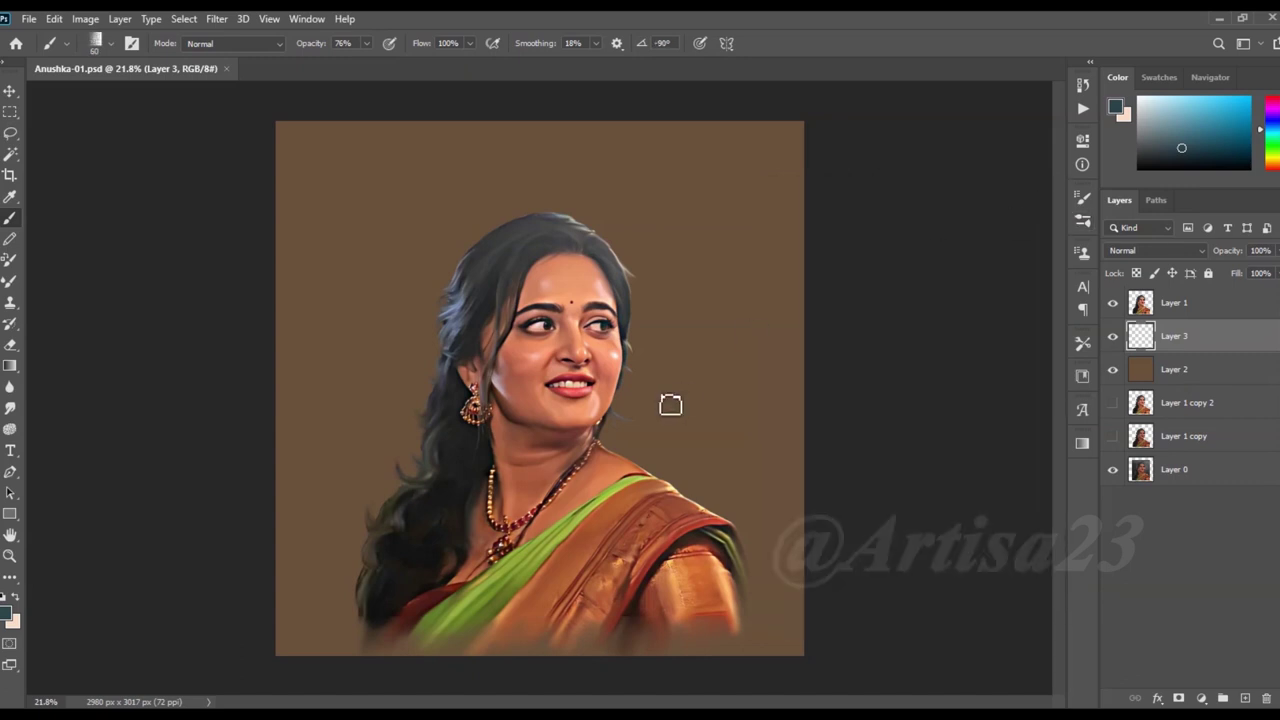
Paint dark teal and orange strokes right of and above the head, enlarging the brush to 400
{"action": "left_click_drag", "start_coordinate": [648, 368], "coordinate": [660, 460]}
{"action": "left_click", "coordinate": [723, 566], "text": "alt"}
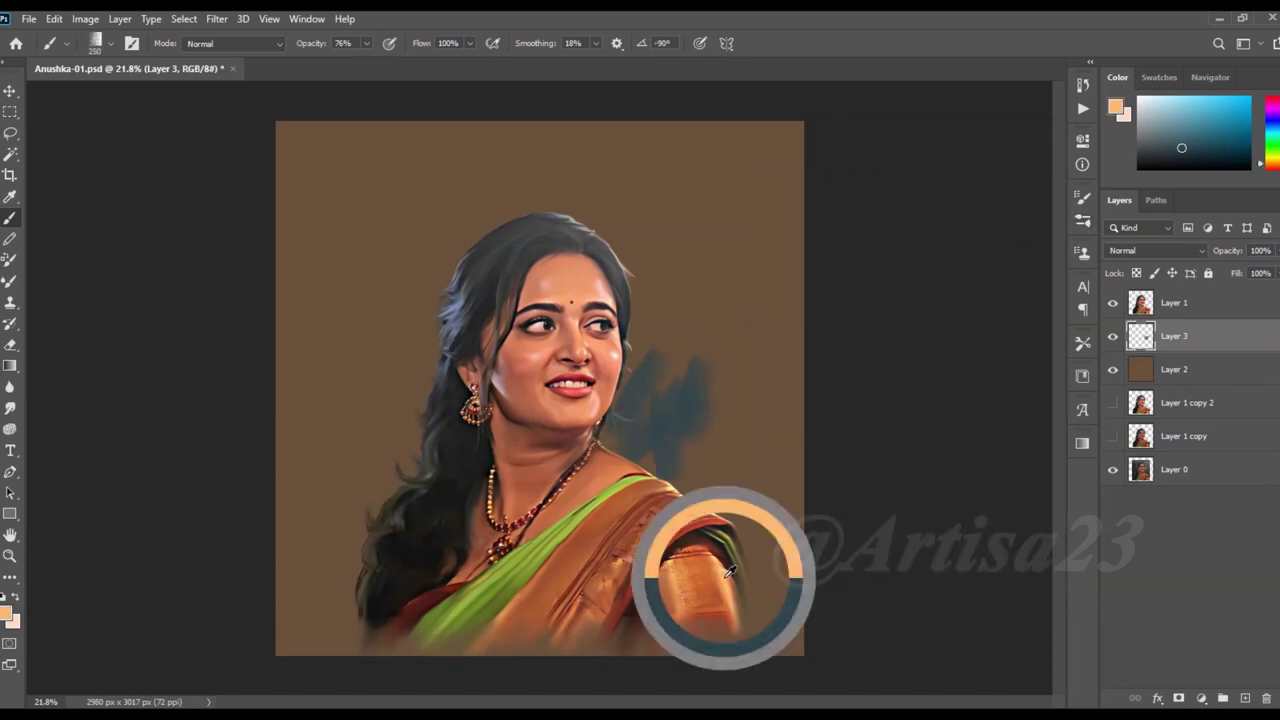
{"action": "left_click_drag", "start_coordinate": [670, 295], "coordinate": [655, 365]}
{"action": "key", "text": "bracketright"}
{"action": "key", "text": "bracketright"}
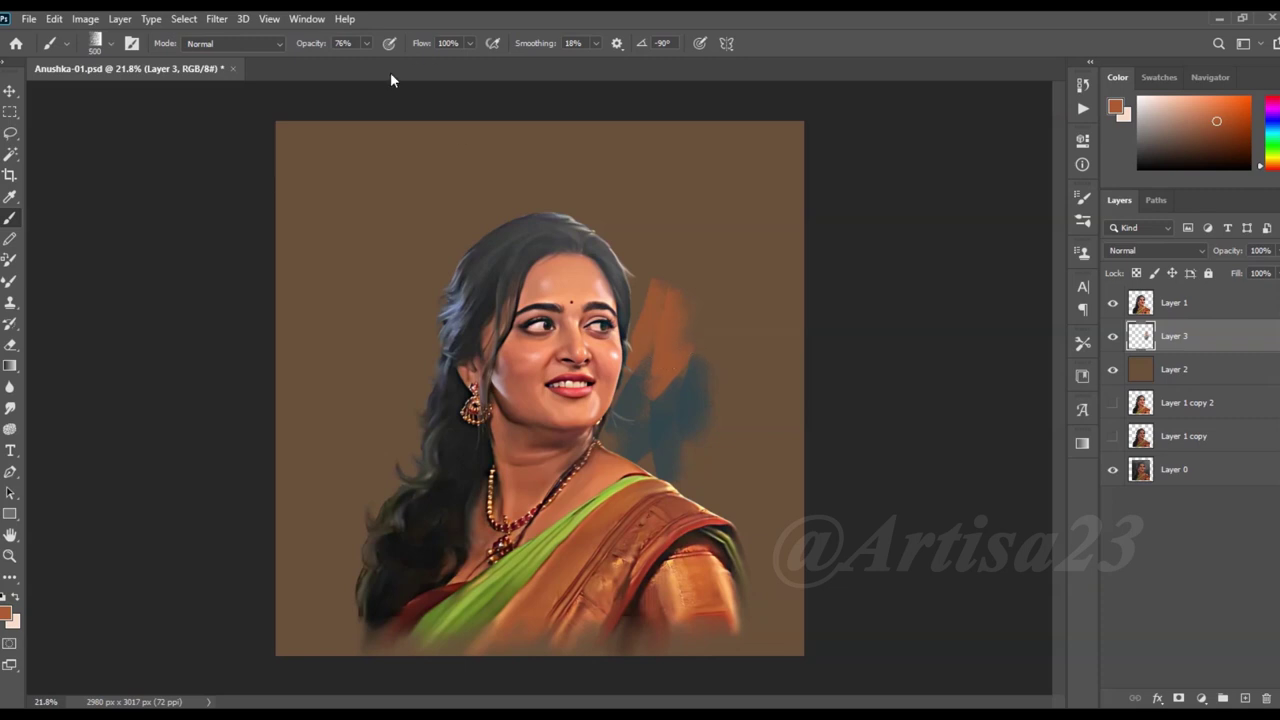
{"action": "left_click", "coordinate": [680, 300], "text": "alt"}
{"action": "left_click_drag", "start_coordinate": [690, 290], "coordinate": [578, 207]}
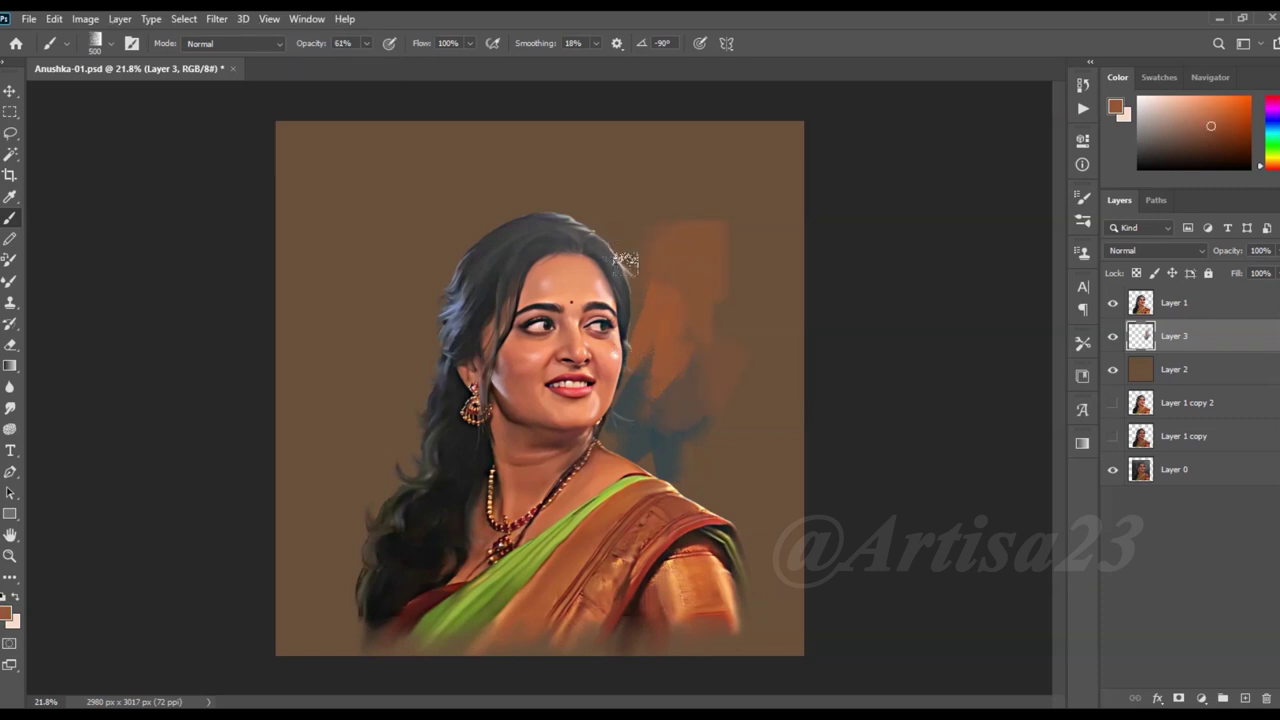
Paint near-black and dark reddish-brown strokes on the background left of the head and hair
{"action": "left_click", "coordinate": [448, 452], "text": "alt"}
{"action": "mouse_move", "coordinate": [420, 380]}
{"action": "left_mouse_down"}
{"action": "mouse_move", "coordinate": [425, 285]}
{"action": "mouse_move", "coordinate": [490, 205]}
{"action": "left_mouse_up"}
{"action": "left_click_drag", "start_coordinate": [410, 338], "coordinate": [370, 460]}
{"action": "left_click", "coordinate": [356, 317], "text": "alt"}
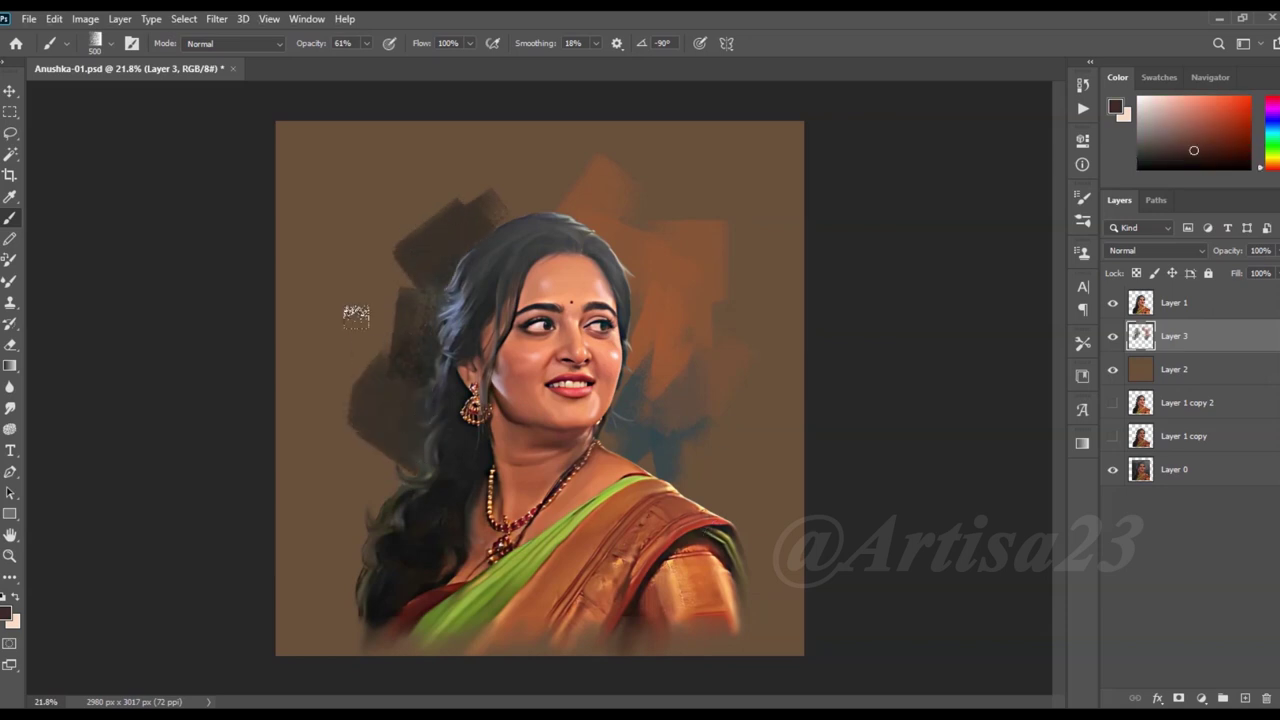
{"action": "left_click_drag", "start_coordinate": [360, 320], "coordinate": [388, 420]}
Paint lighter brown strokes over the background above the head
{"action": "left_click", "coordinate": [457, 166], "text": "alt"}
{"action": "mouse_move", "coordinate": [457, 166]}
{"action": "left_mouse_down"}
{"action": "mouse_move", "coordinate": [550, 200]}
{"action": "mouse_move", "coordinate": [630, 205]}
{"action": "left_mouse_up"}
{"action": "left_click", "coordinate": [567, 207], "text": "alt"}
{"action": "left_click", "coordinate": [500, 186], "text": "alt"}
{"action": "left_click_drag", "start_coordinate": [500, 186], "coordinate": [634, 166]}
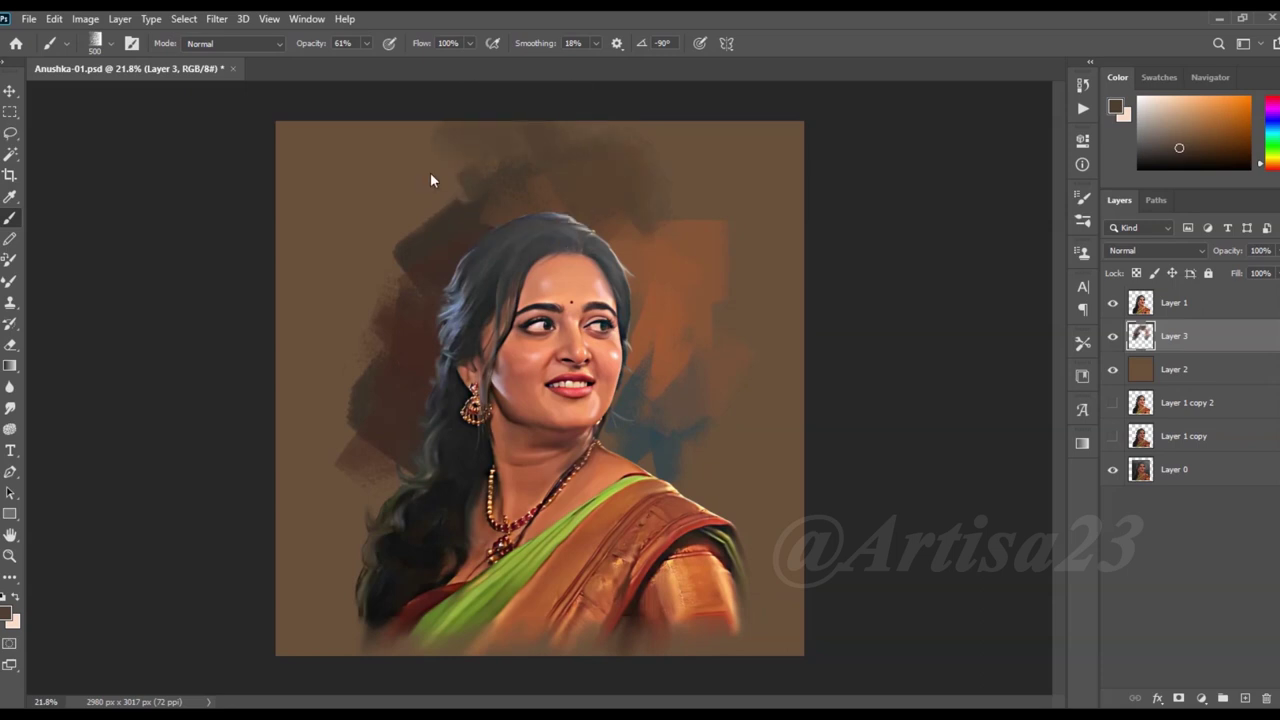
Paint dark and lighter brown strokes over the left background beside the hair
{"action": "left_click", "coordinate": [754, 434], "text": "alt"}
{"action": "left_click", "coordinate": [410, 422], "text": "alt"}
{"action": "left_click_drag", "start_coordinate": [400, 432], "coordinate": [345, 510]}
{"action": "left_click", "coordinate": [337, 371], "text": "alt"}
{"action": "mouse_move", "coordinate": [345, 410]}
{"action": "left_mouse_down"}
{"action": "mouse_move", "coordinate": [309, 443]}
{"action": "mouse_move", "coordinate": [300, 580]}
{"action": "left_mouse_up"}
{"action": "left_click", "coordinate": [350, 410], "text": "alt"}
{"action": "left_click_drag", "start_coordinate": [305, 455], "coordinate": [342, 510]}
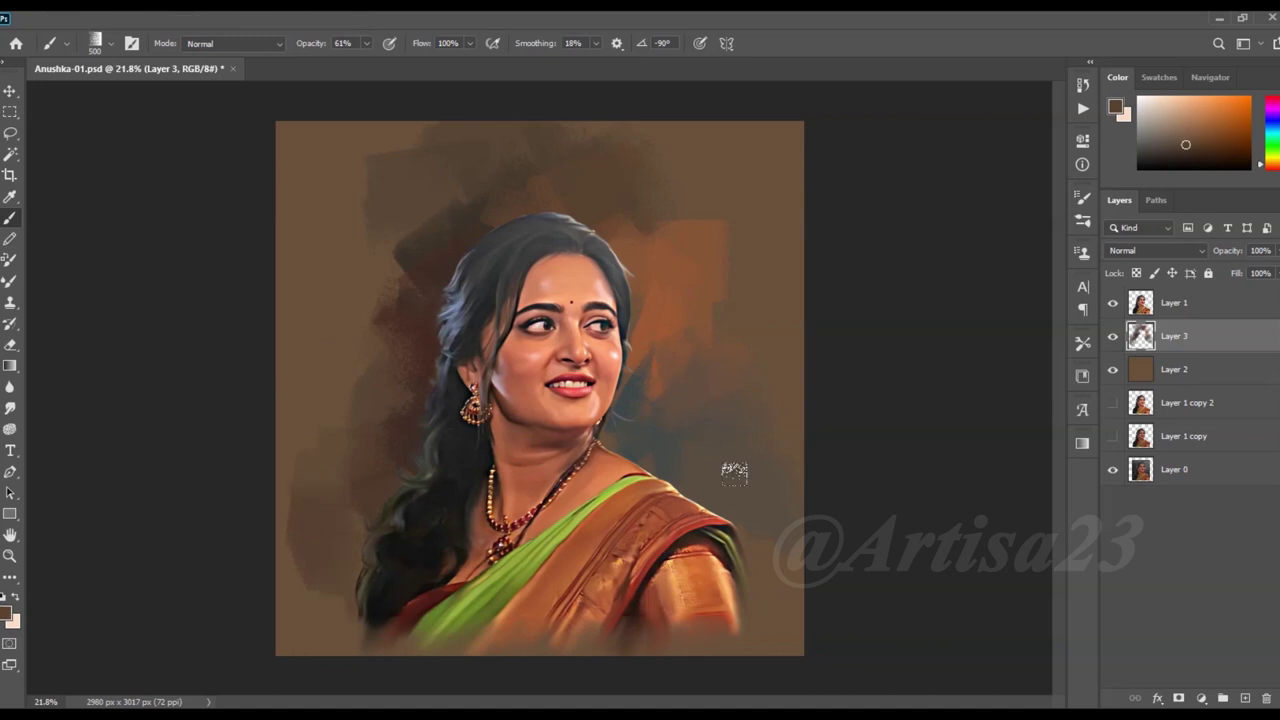
{"action": "scroll", "coordinate": [735, 470], "scroll_direction": "down", "scroll_amount": 1}
{"action": "scroll", "coordinate": [744, 396], "scroll_direction": "down", "scroll_amount": 1}
Crop outward to widen the canvas on both sides and fill the background layer with brown
{"action": "key", "text": "c"}
{"action": "left_click_drag", "start_coordinate": [773, 385], "coordinate": [870, 383]}
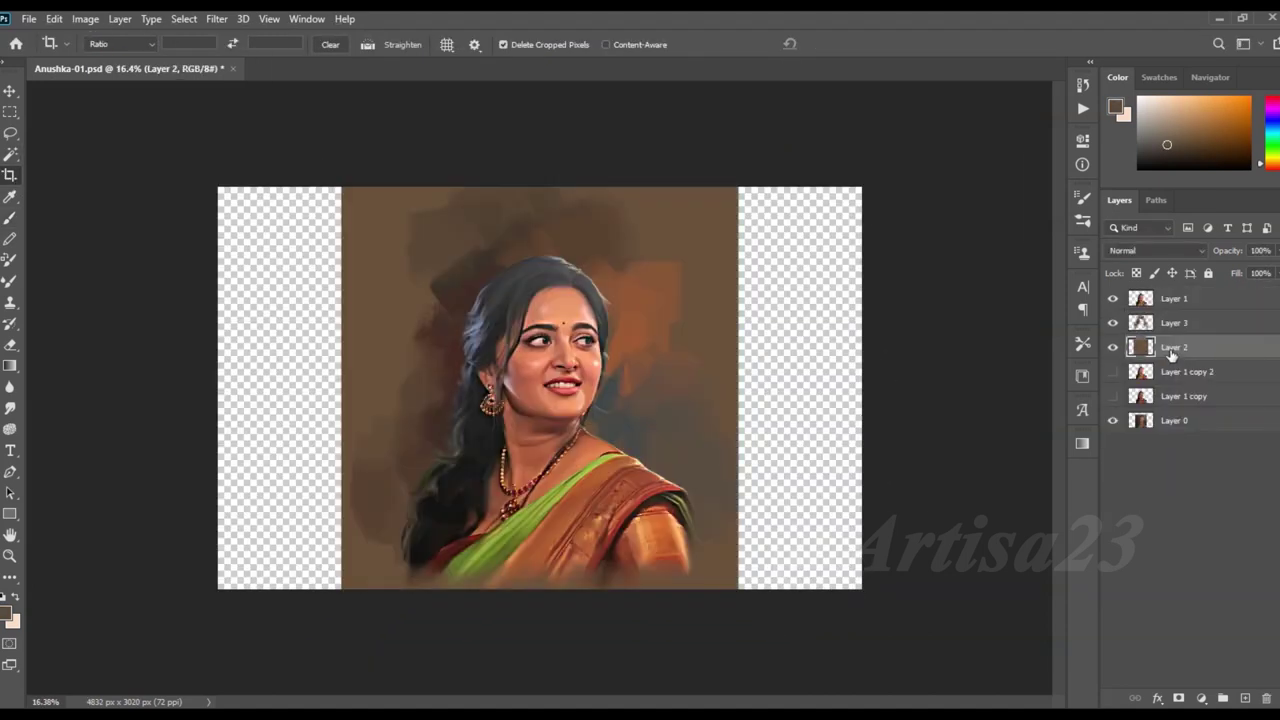
{"action": "left_click", "coordinate": [10, 218]}
{"action": "left_click", "coordinate": [391, 209], "text": "alt"}
{"action": "key", "text": "alt+BackSpace"}
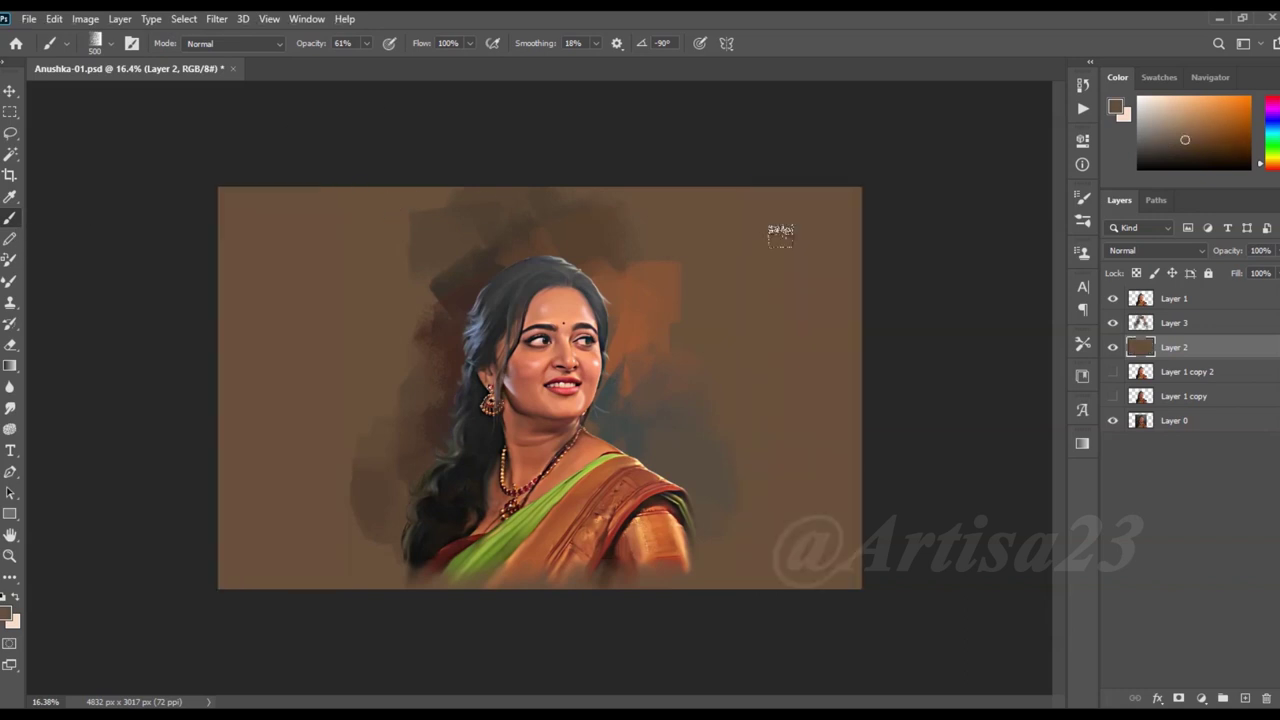
On Layer 3, paint dark red and light grey strokes left and upper-left of the face
{"action": "left_click", "coordinate": [1172, 322]}
{"action": "left_click", "coordinate": [638, 418], "text": "alt"}
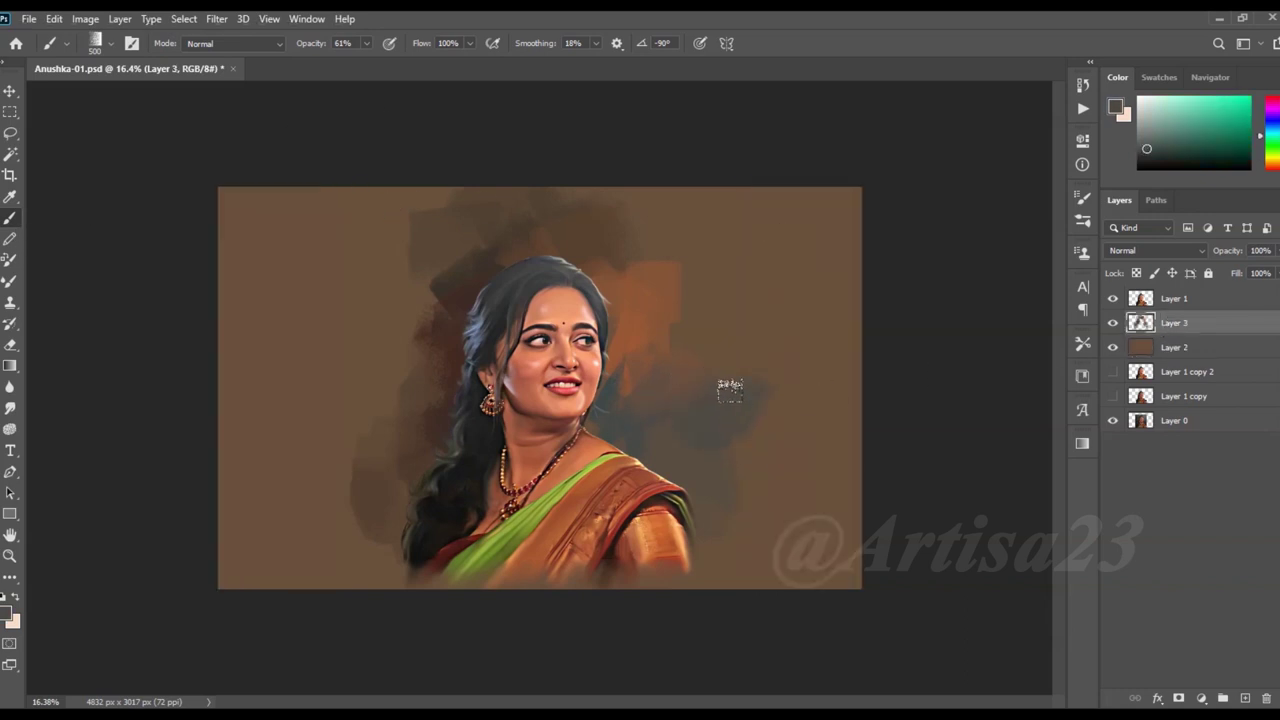
{"action": "left_click", "coordinate": [737, 320], "text": "alt"}
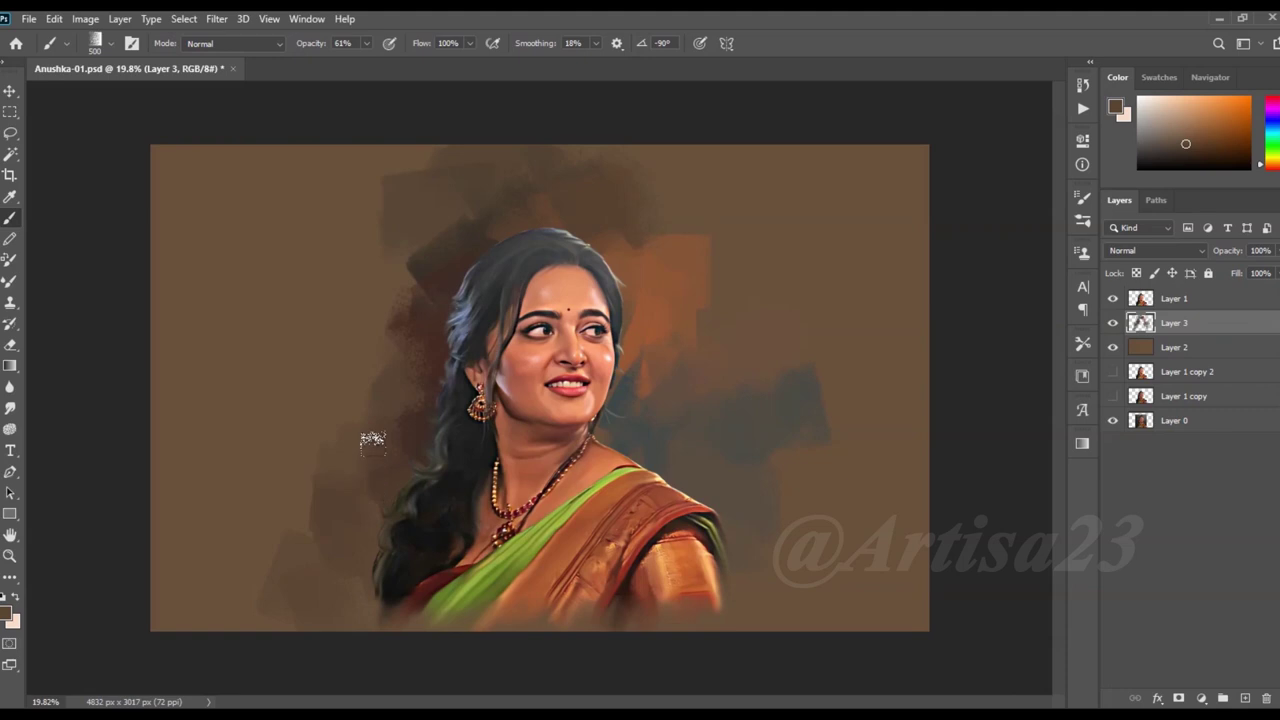
{"action": "left_click", "coordinate": [463, 567], "text": "alt"}
{"action": "mouse_move", "coordinate": [391, 340]}
{"action": "left_mouse_down"}
{"action": "mouse_move", "coordinate": [340, 354]}
{"action": "mouse_move", "coordinate": [330, 280]}
{"action": "left_mouse_up"}
{"action": "key", "text": "x"}
{"action": "mouse_move", "coordinate": [412, 305]}
{"action": "left_mouse_down"}
{"action": "mouse_move", "coordinate": [320, 251]}
{"action": "mouse_move", "coordinate": [331, 231]}
{"action": "left_mouse_up"}
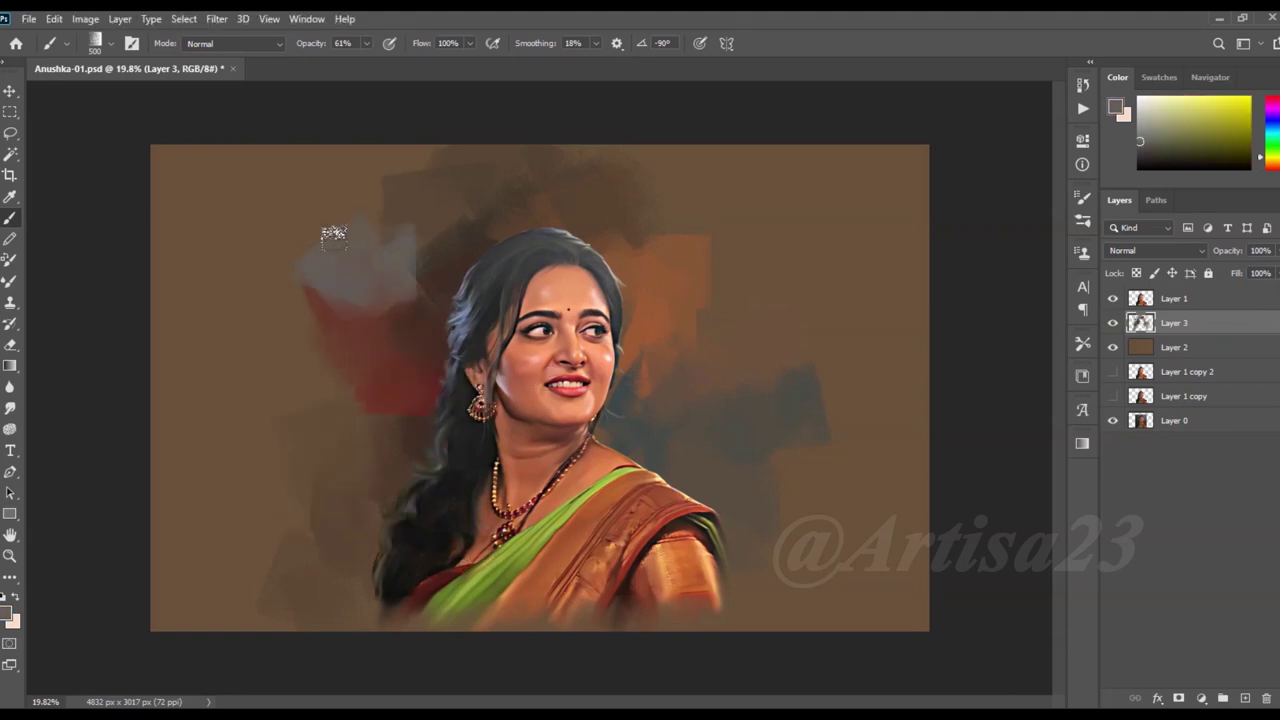
Sample browns and a grey-blue, then paint grey-blue strokes right of the face
{"action": "left_click", "coordinate": [371, 173], "text": "alt"}
{"action": "left_click", "coordinate": [471, 243], "text": "alt"}
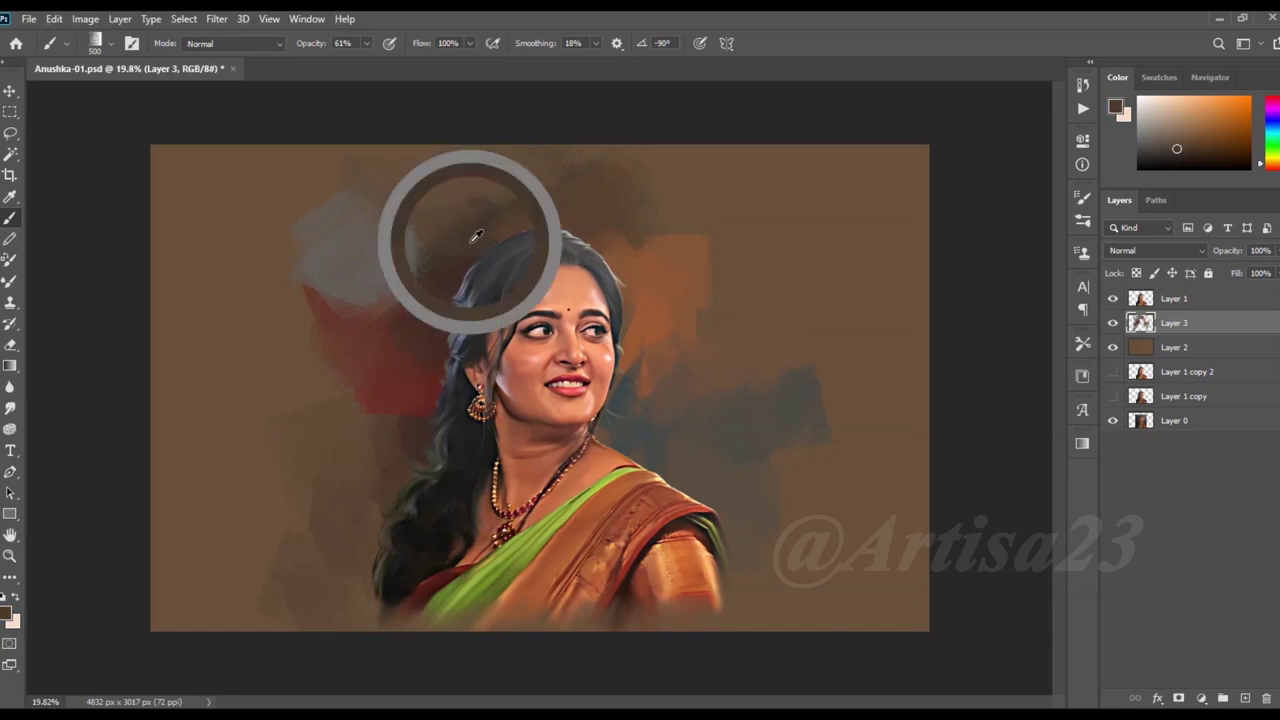
{"action": "left_click", "coordinate": [399, 397], "text": "alt"}
{"action": "left_click", "coordinate": [357, 434], "text": "alt"}
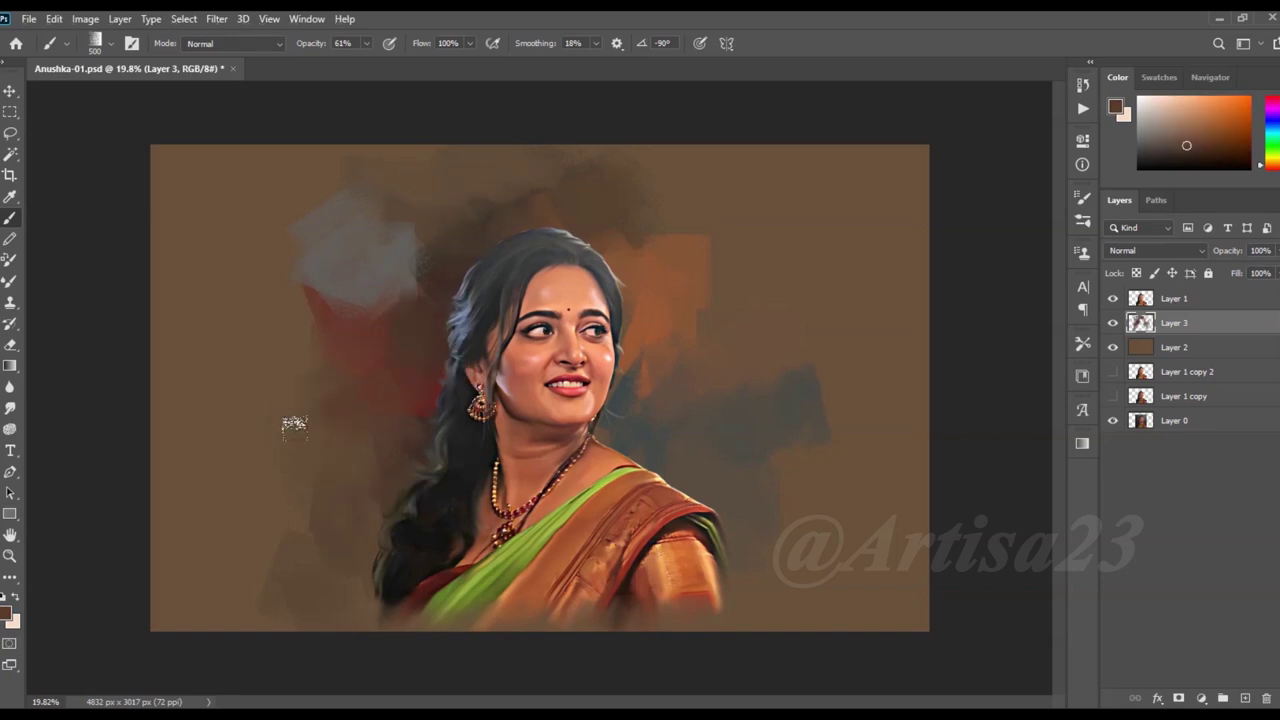
{"action": "left_click", "coordinate": [768, 400], "text": "alt"}
{"action": "left_click_drag", "start_coordinate": [800, 380], "coordinate": [900, 420]}
Paint dark brown strokes and a patch over the lower-left background
{"action": "left_click", "coordinate": [740, 350], "text": "alt"}
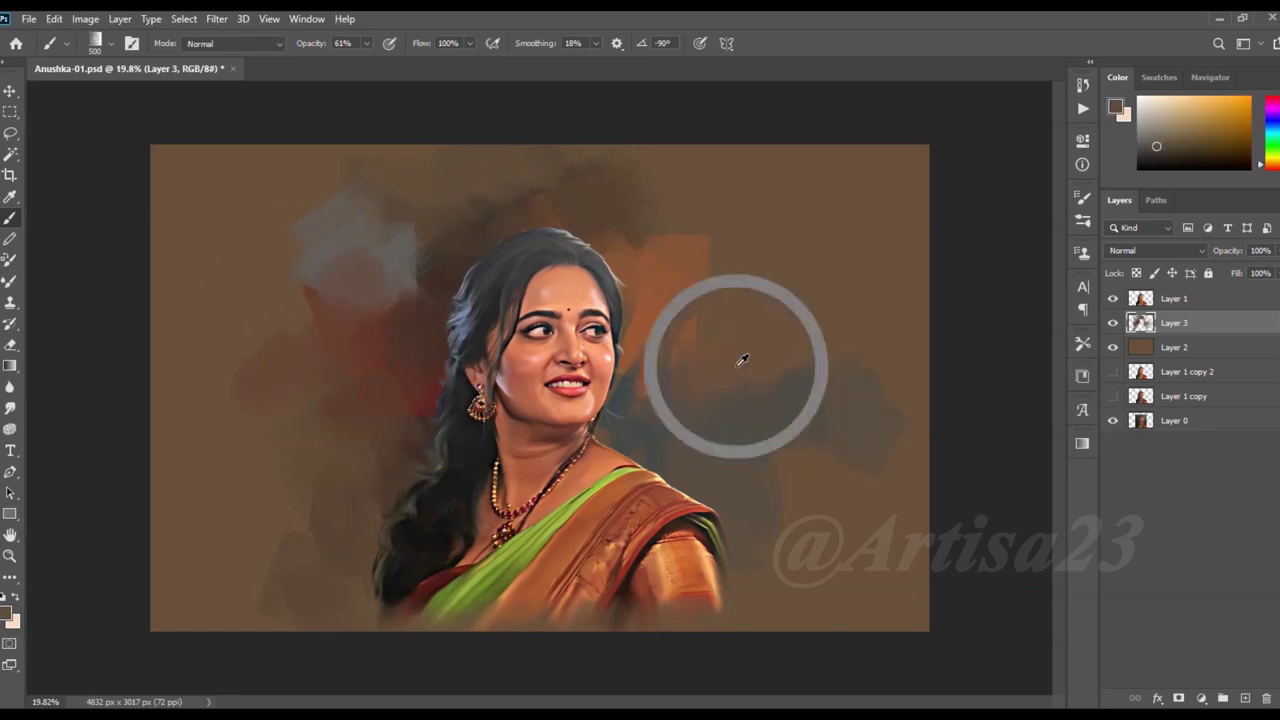
{"action": "left_click", "coordinate": [705, 538], "text": "alt"}
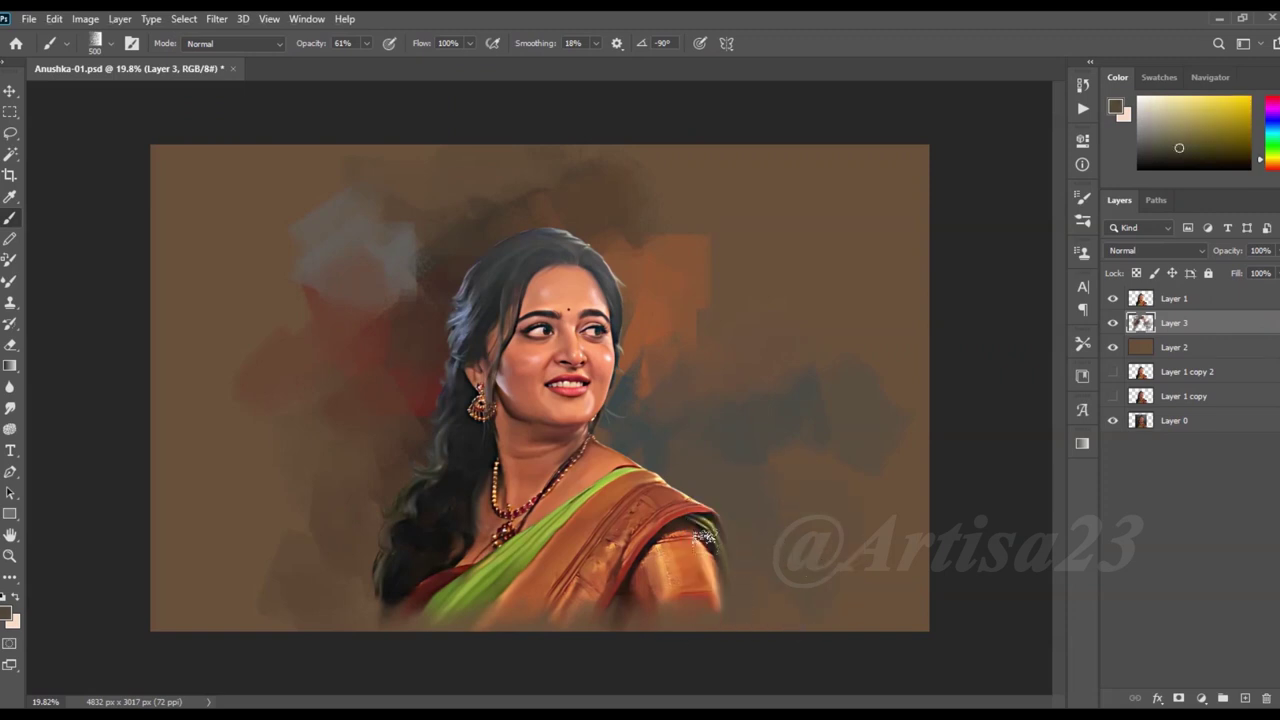
{"action": "left_click", "coordinate": [396, 592], "text": "alt"}
{"action": "mouse_move", "coordinate": [300, 600]}
{"action": "left_mouse_down"}
{"action": "mouse_move", "coordinate": [365, 530]}
{"action": "mouse_move", "coordinate": [290, 460]}
{"action": "left_mouse_up"}
{"action": "left_click", "coordinate": [255, 528], "text": "alt"}
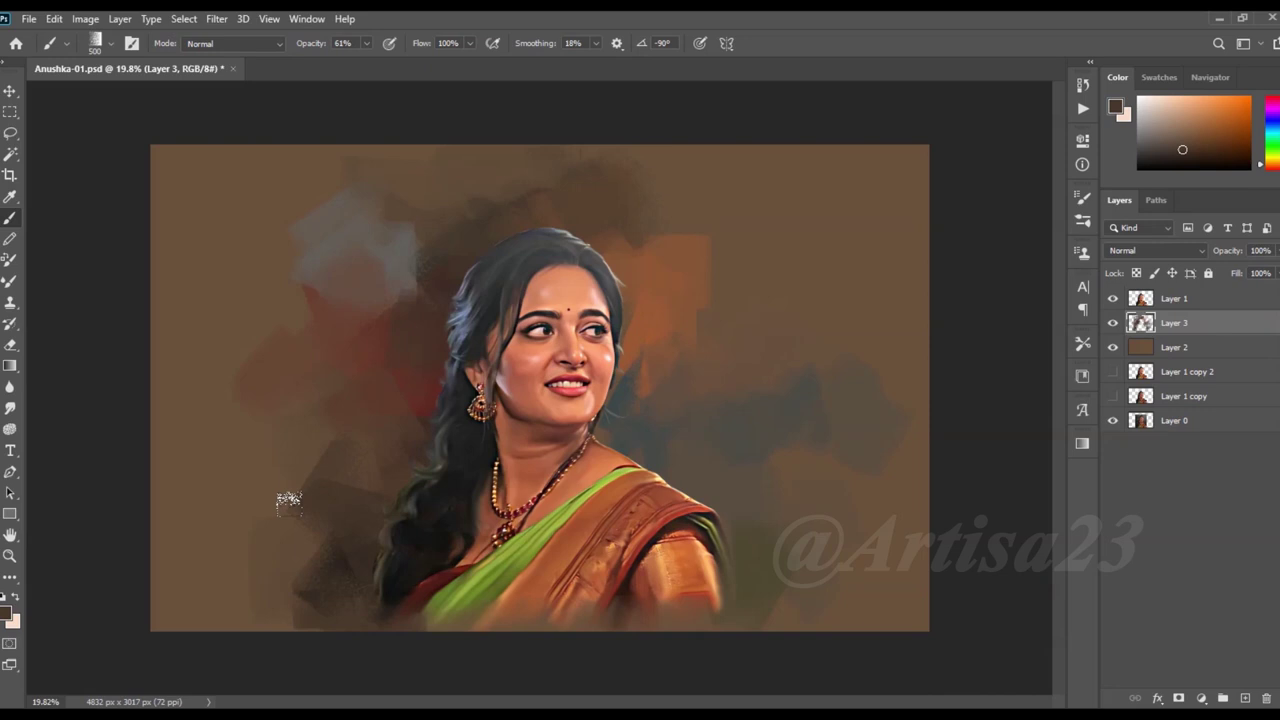
{"action": "left_click", "coordinate": [287, 461], "text": "alt"}
{"action": "left_click", "coordinate": [886, 480], "text": "alt"}
Crop the canvas wider again on both sides and apply it
{"action": "scroll", "coordinate": [634, 337], "scroll_direction": "down", "scroll_amount": 2}
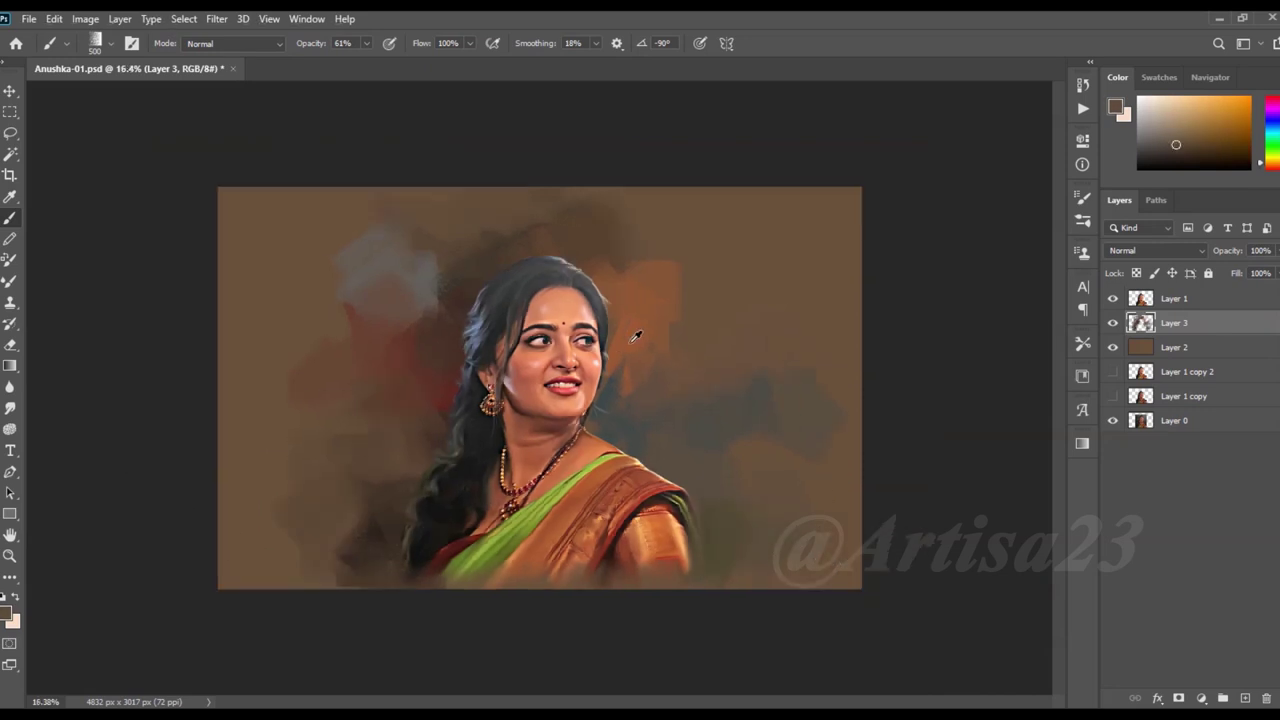
{"action": "left_click", "coordinate": [10, 174]}
{"action": "left_click_drag", "start_coordinate": [864, 383], "coordinate": [882, 383]}
{"action": "key", "text": "Return"}
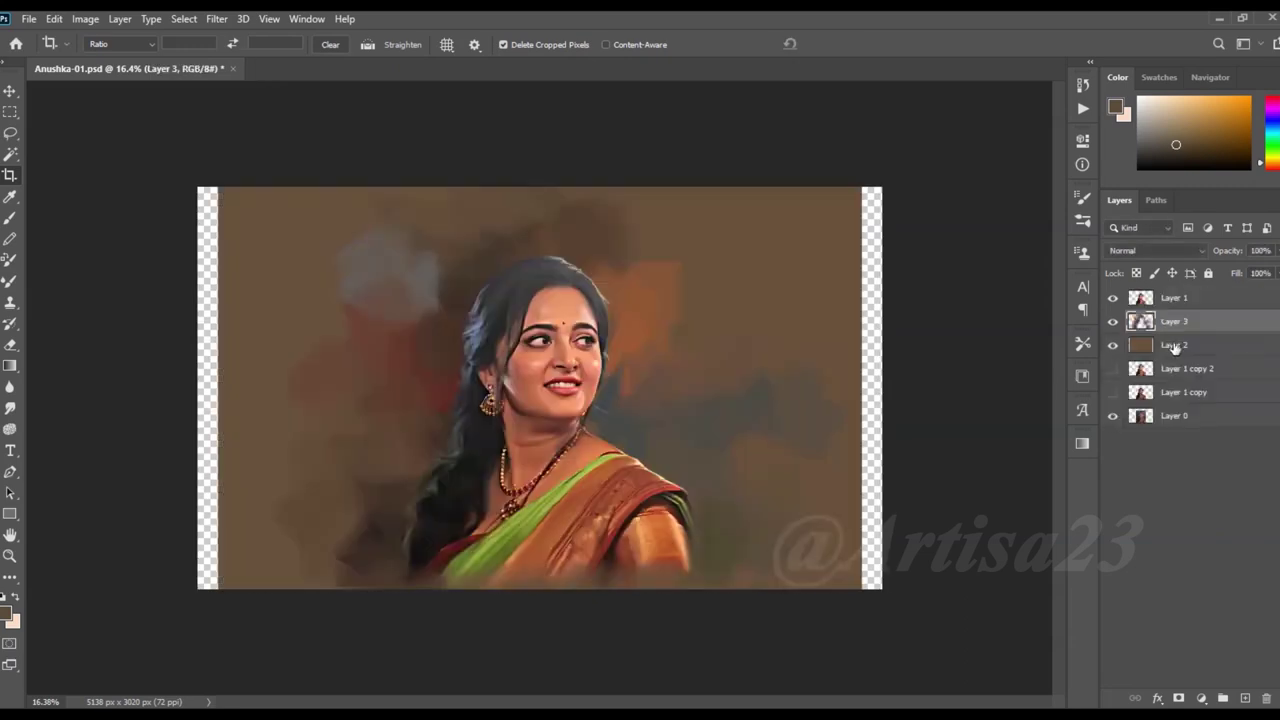
On the brown background Layer 2, fill the transparent side strips with brown
{"action": "left_click", "coordinate": [1174, 345]}
{"action": "left_click", "coordinate": [9, 91]}
{"action": "left_click", "coordinate": [10, 237]}
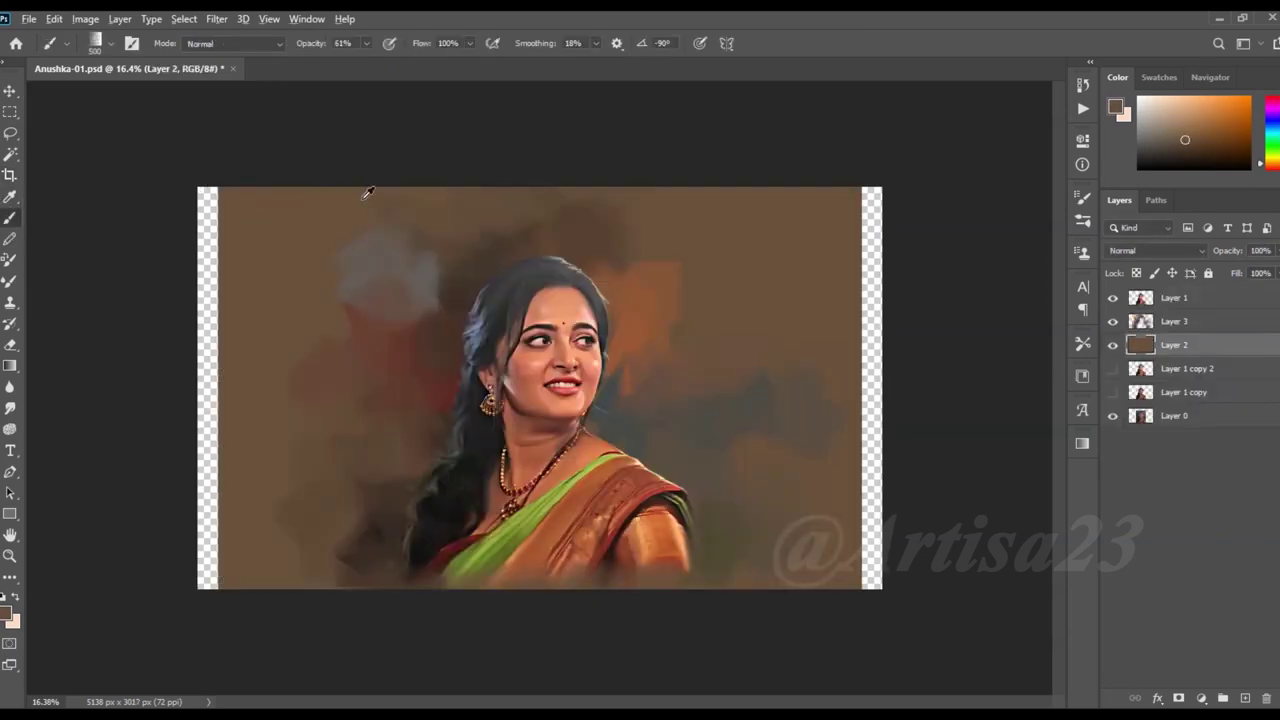
{"action": "scroll", "coordinate": [680, 340], "scroll_direction": "down", "scroll_amount": 1}
{"action": "scroll", "coordinate": [561, 322], "scroll_direction": "up", "scroll_amount": 2}
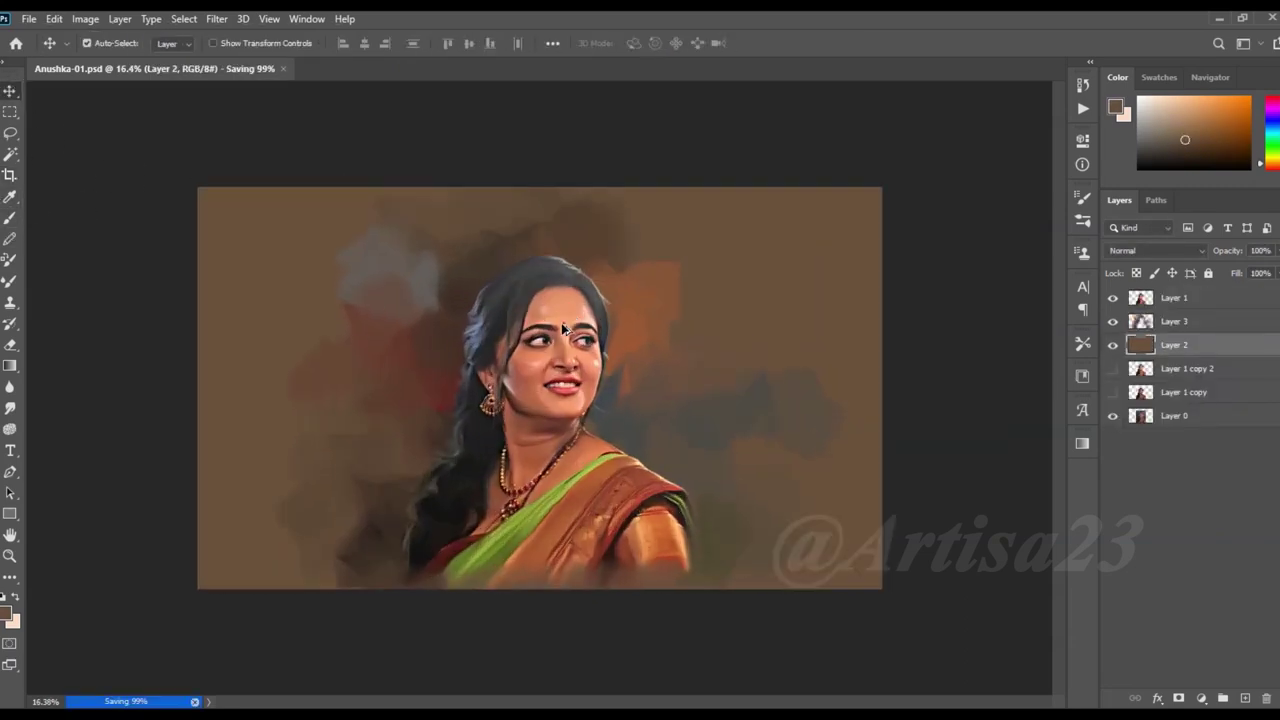
{"action": "scroll", "coordinate": [687, 328], "scroll_direction": "down", "scroll_amount": 1}
Return to the brush and sample background browns from the canvas
{"action": "left_click", "coordinate": [10, 220]}
{"action": "scroll", "coordinate": [378, 256], "scroll_direction": "up", "scroll_amount": 1}
{"action": "left_click", "coordinate": [277, 363], "text": "alt"}
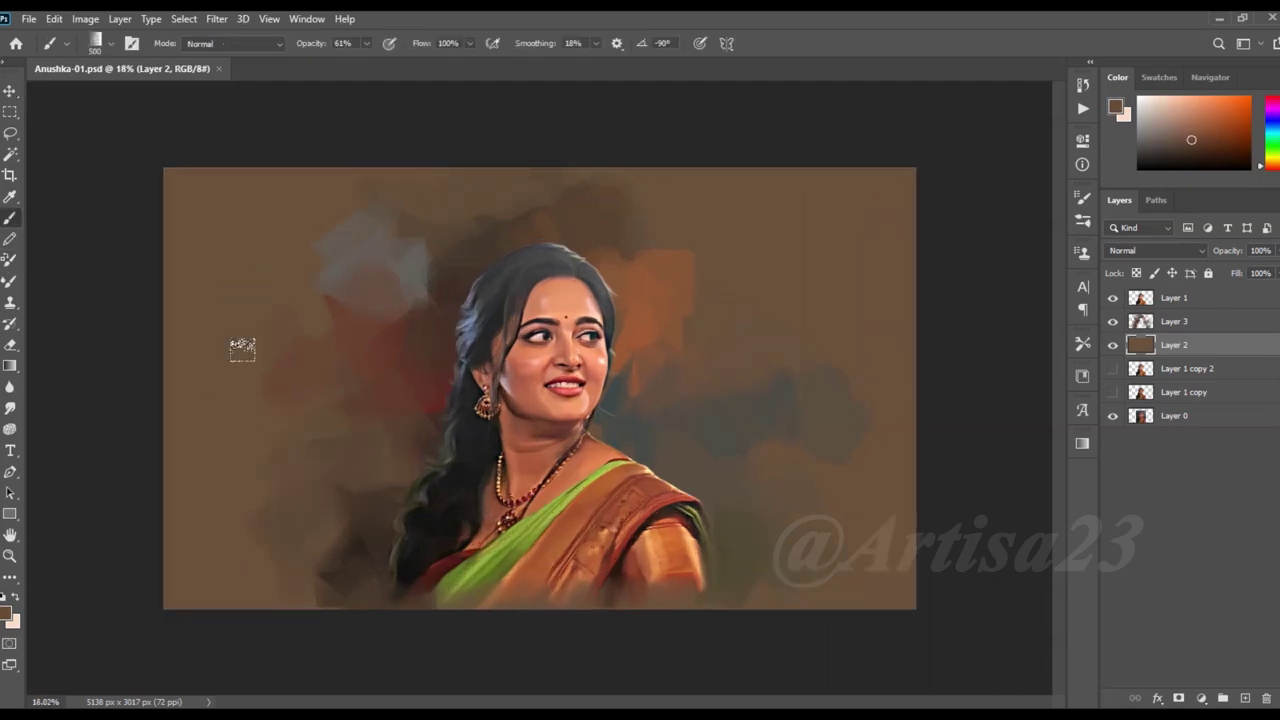
{"action": "left_click", "coordinate": [715, 280], "text": "alt"}
{"action": "left_click", "coordinate": [280, 537], "text": "alt"}
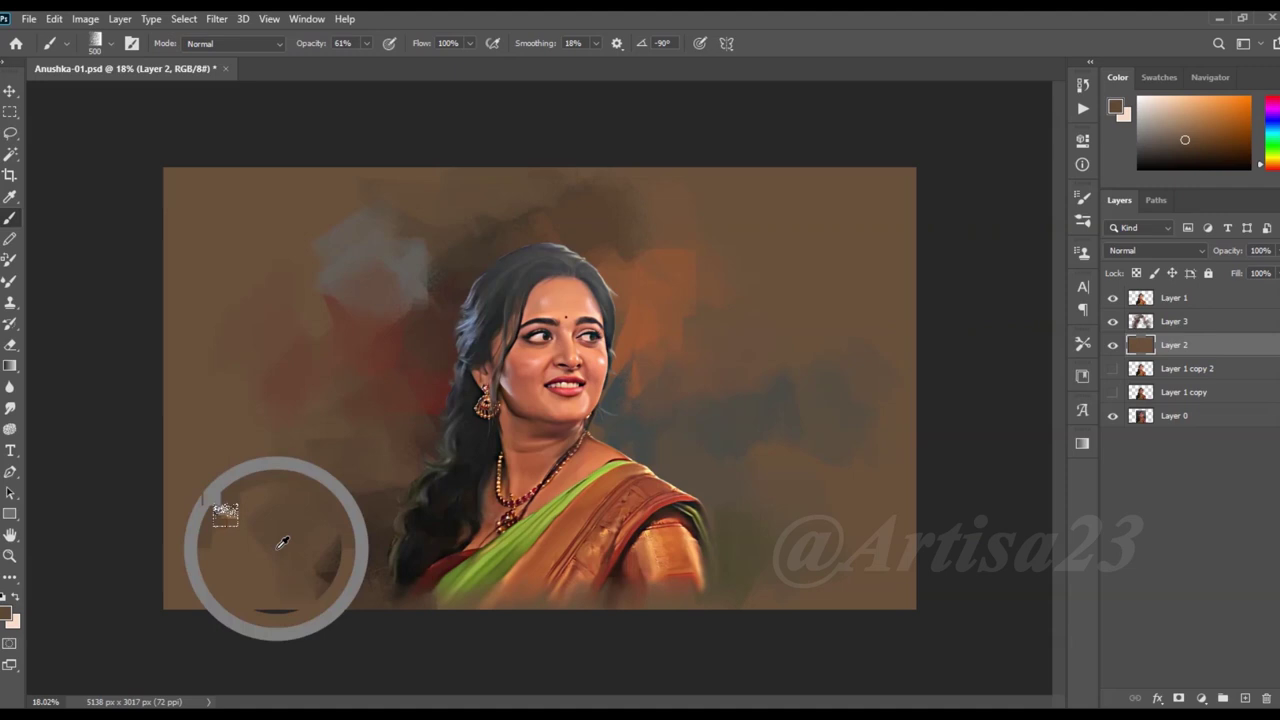
Save the painting with Ctrl+S
{"action": "scroll", "coordinate": [539, 390], "scroll_direction": "down", "scroll_amount": 1}
{"action": "key", "text": "ctrl+s"}
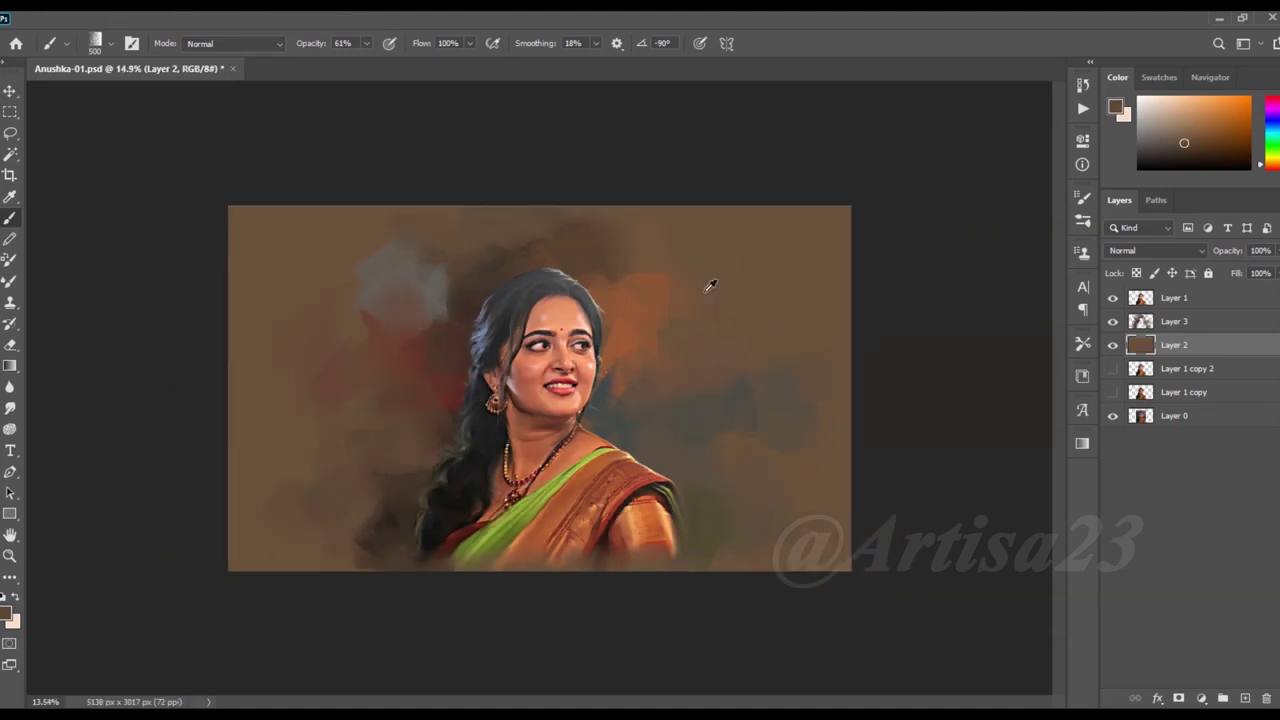
{"action": "scroll", "coordinate": [709, 286], "scroll_direction": "down", "scroll_amount": 1}
{"action": "scroll", "coordinate": [394, 235], "scroll_direction": "up", "scroll_amount": 1}
Make Layer 3 active and sample colours around the head, shoulder and lower-left background
{"action": "key", "text": "alt+bracketright"}
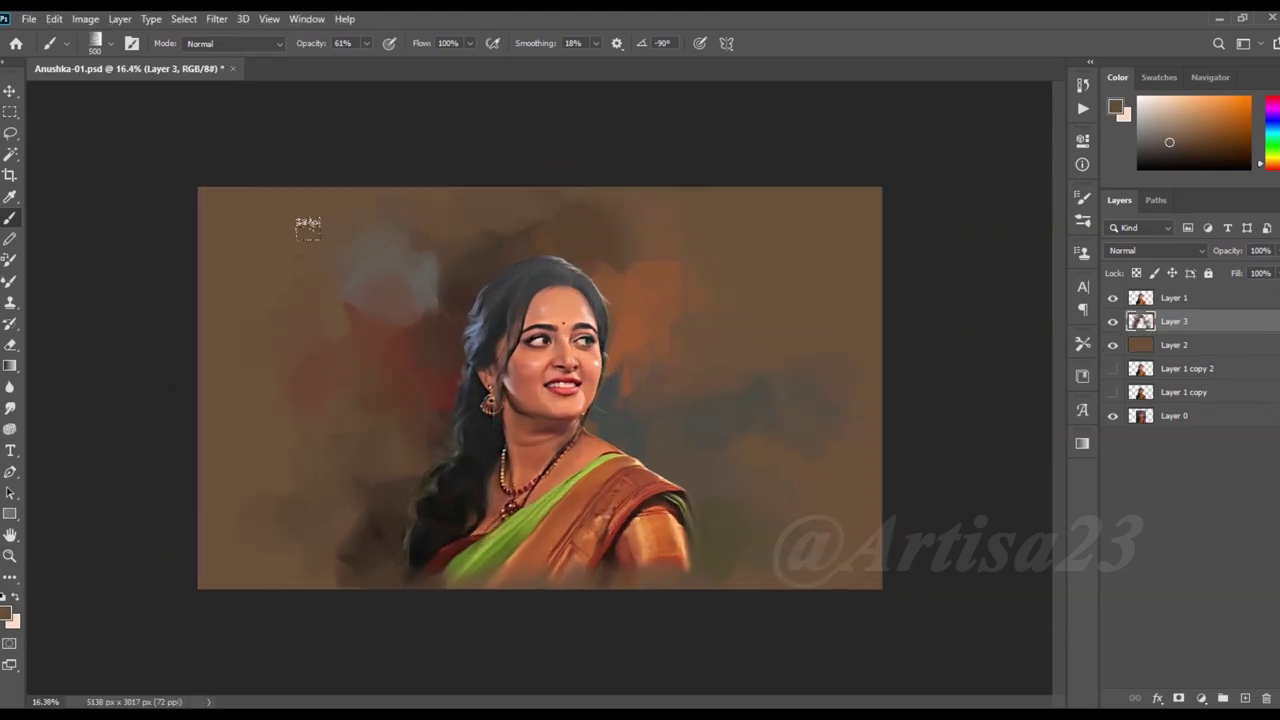
{"action": "left_click", "coordinate": [350, 291], "text": "alt"}
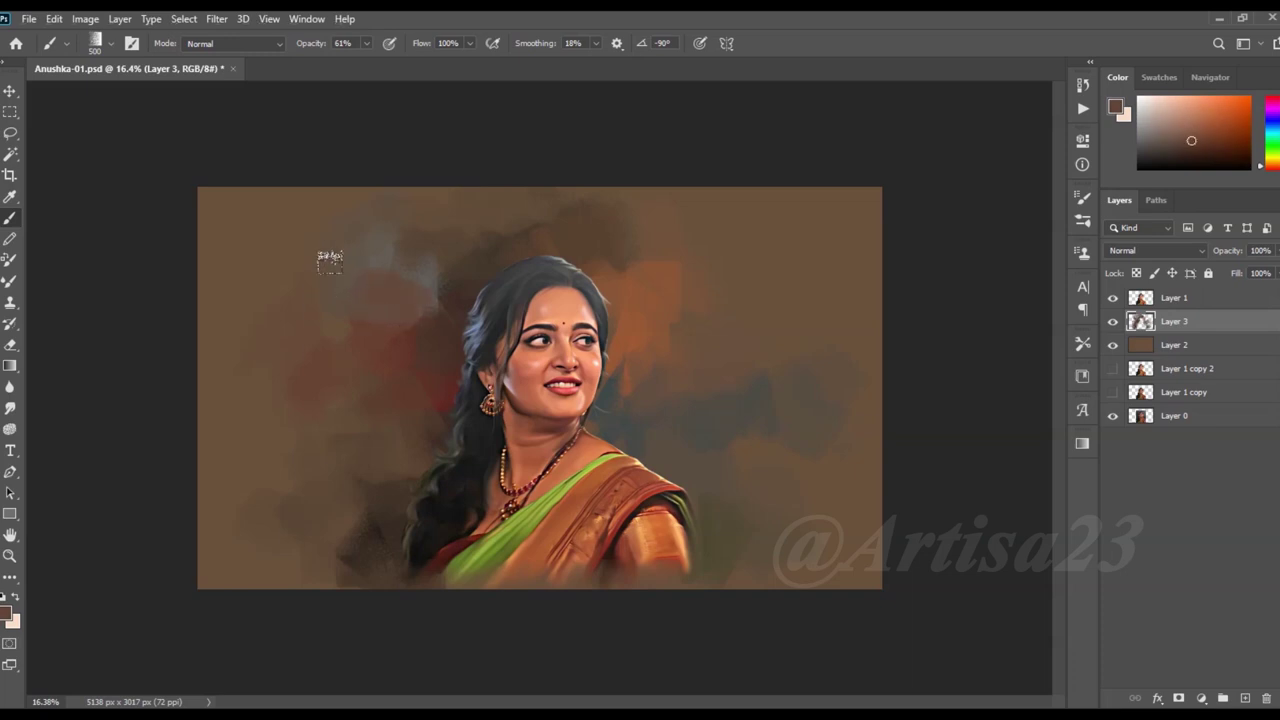
{"action": "left_click", "coordinate": [394, 228], "text": "alt"}
{"action": "left_click", "coordinate": [646, 243], "text": "alt"}
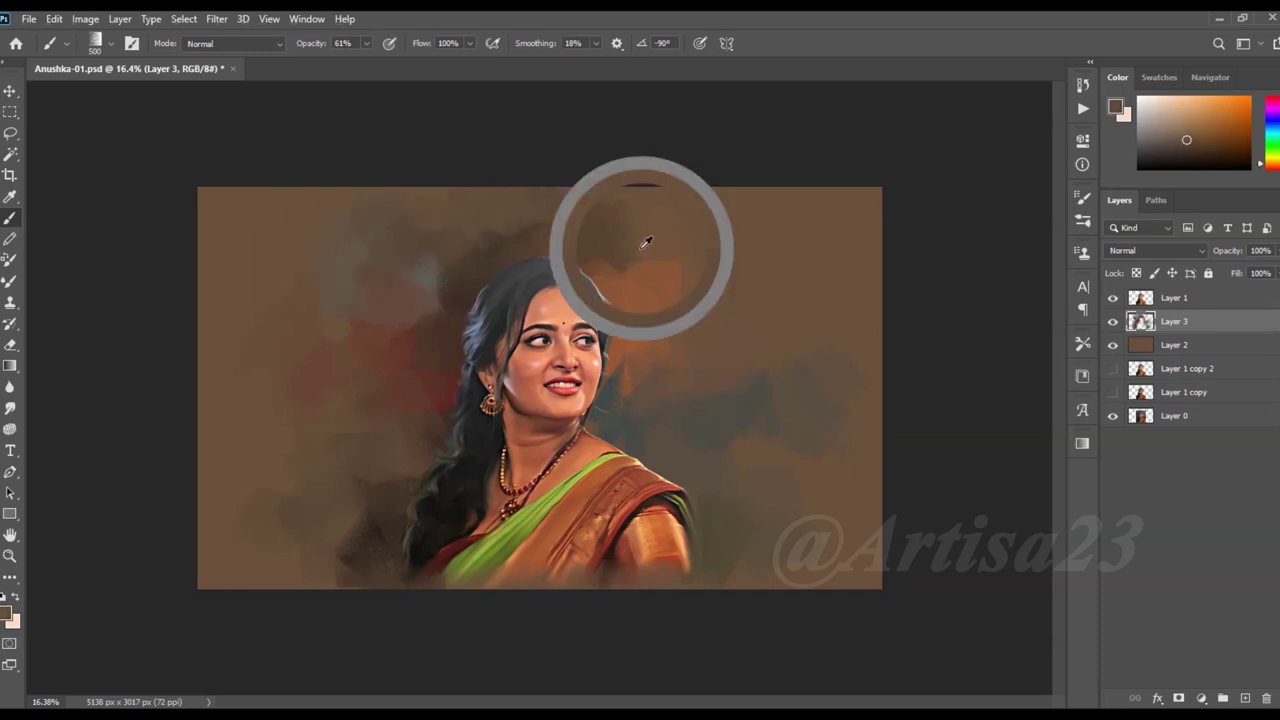
{"action": "left_click", "coordinate": [605, 205], "text": "alt"}
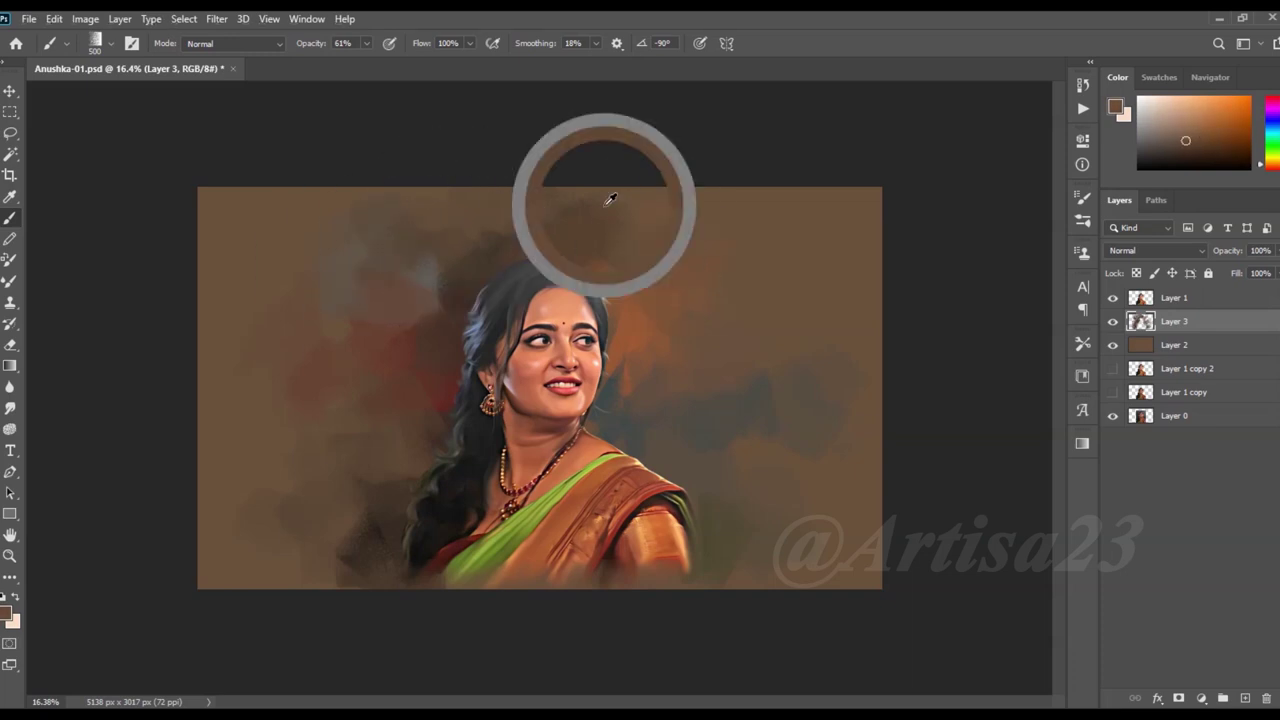
{"action": "left_click", "coordinate": [314, 447], "text": "alt"}
{"action": "left_click", "coordinate": [809, 439], "text": "alt"}
Sample more background browns and enlarge the brush to 500
{"action": "scroll", "coordinate": [625, 342], "scroll_direction": "down", "scroll_amount": 2}
{"action": "left_click", "coordinate": [749, 337], "text": "alt"}
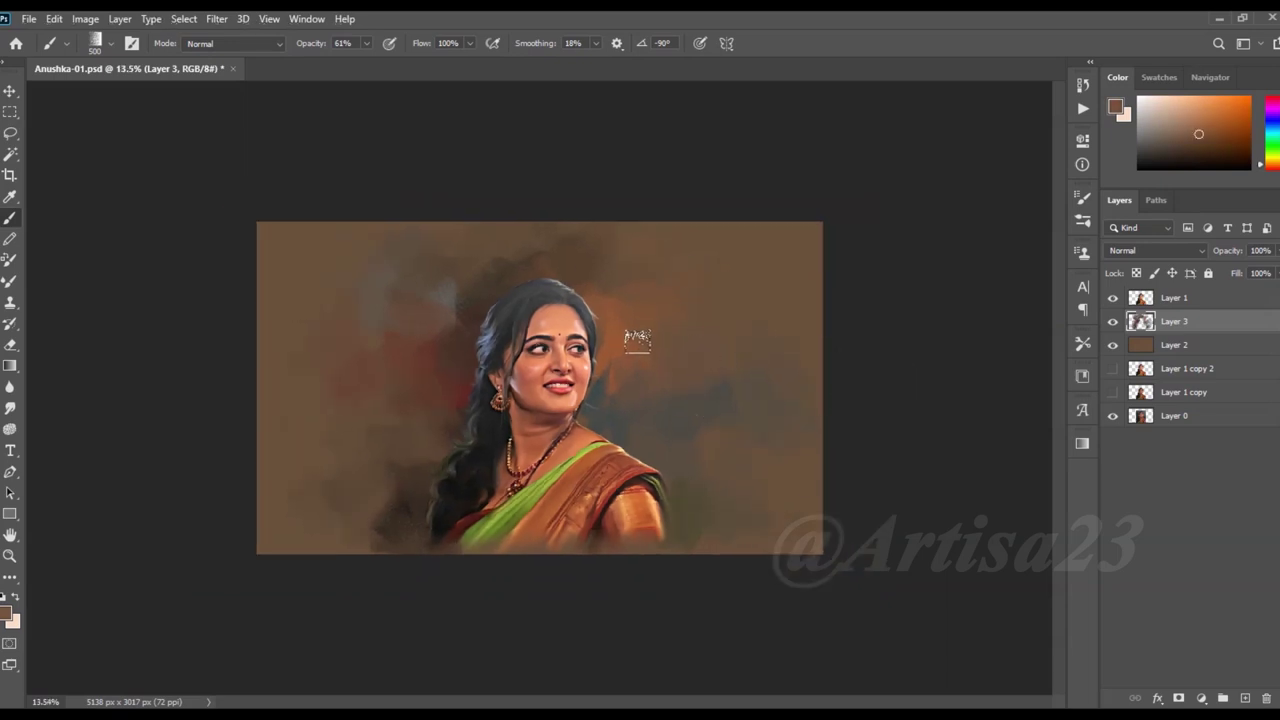
{"action": "scroll", "coordinate": [630, 392], "scroll_direction": "up", "scroll_amount": 2}
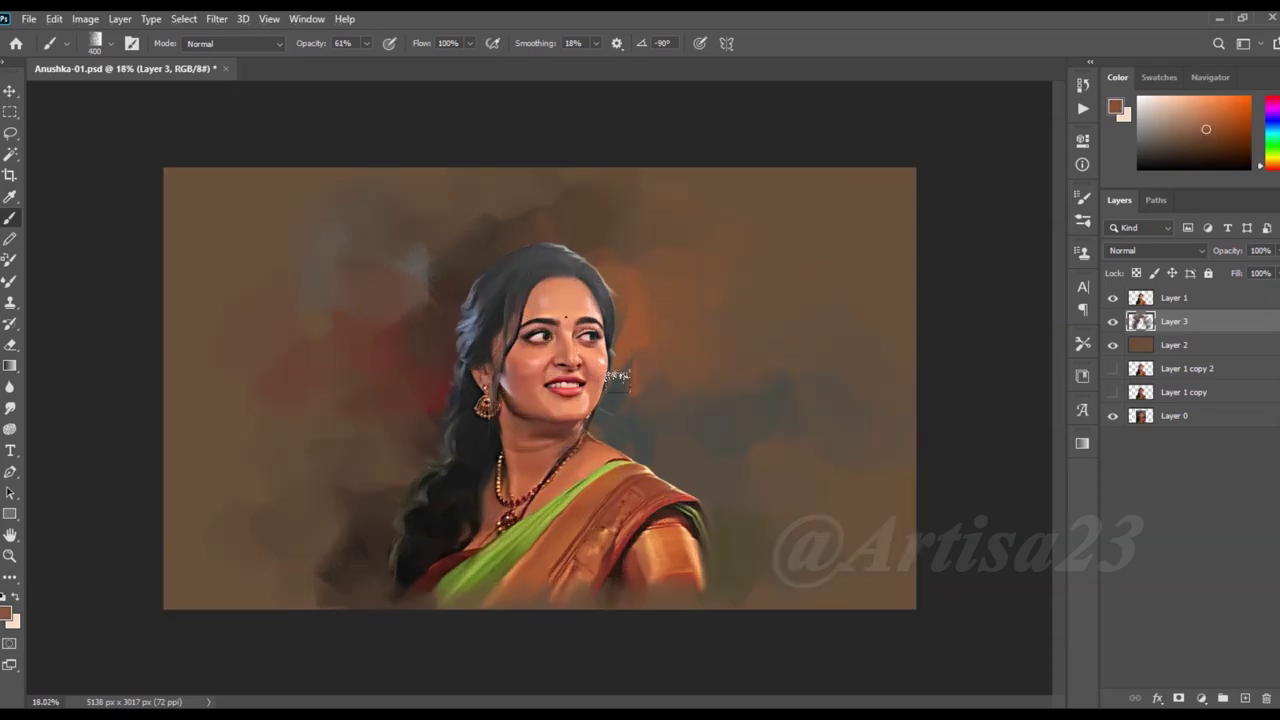
{"action": "scroll", "coordinate": [620, 372], "scroll_direction": "up", "scroll_amount": 1}
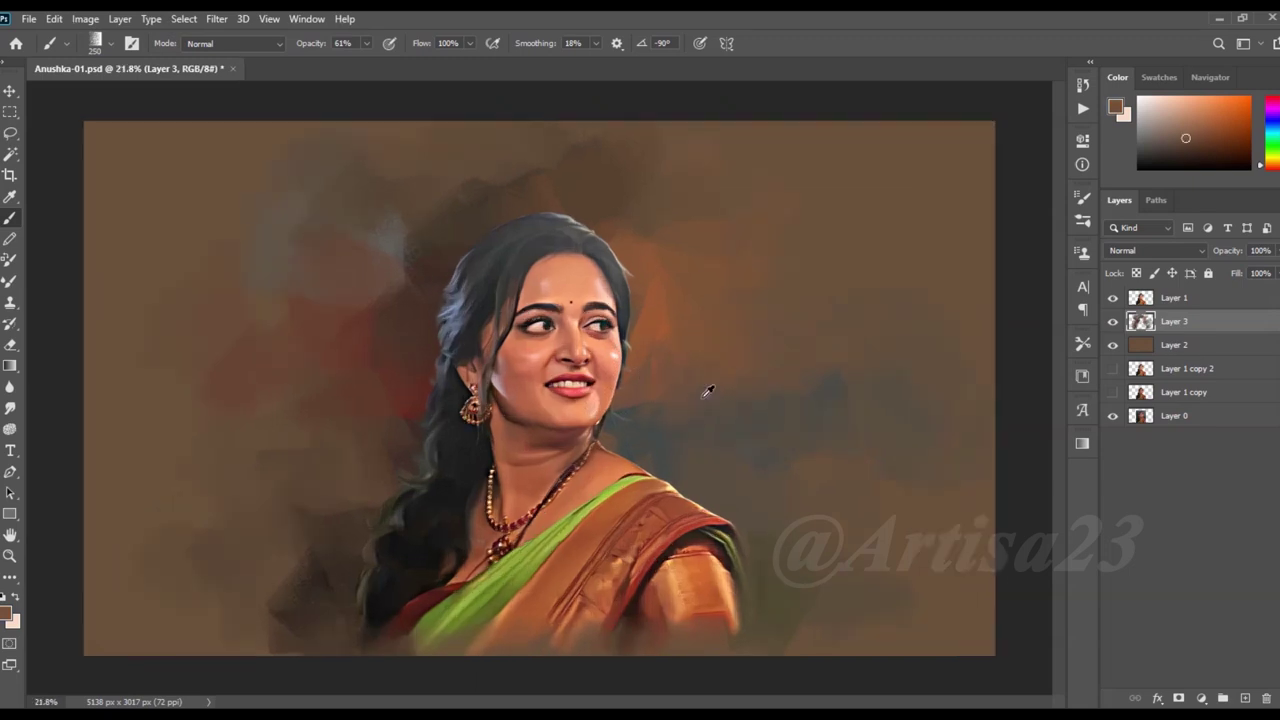
{"action": "scroll", "coordinate": [700, 391], "scroll_direction": "down", "scroll_amount": 1}
{"action": "scroll", "coordinate": [657, 263], "scroll_direction": "down", "scroll_amount": 1}
{"action": "left_click", "coordinate": [455, 280], "text": "alt"}
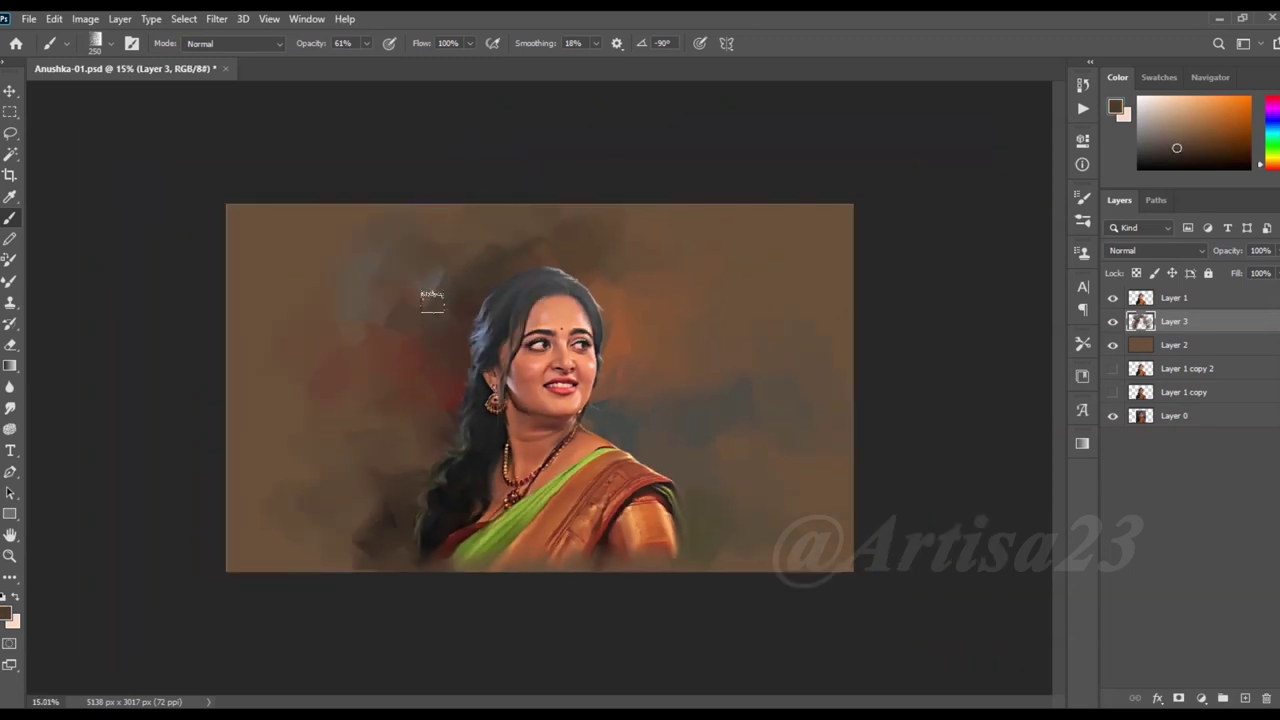
{"action": "key", "text": "bracketright"}
{"action": "key", "text": "bracketright"}
Sample several brown tones on Layer 3 and paint a dark stroke right of the shoulder
{"action": "left_click", "coordinate": [377, 316], "text": "alt"}
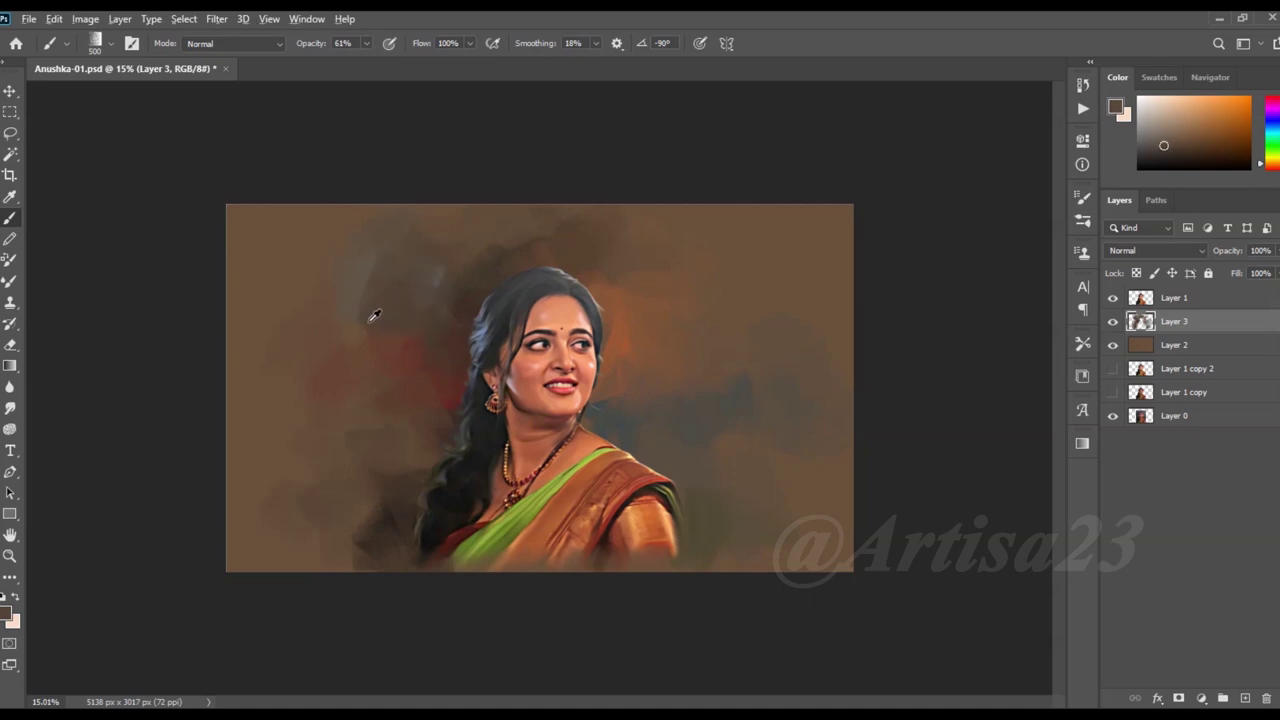
{"action": "left_click", "coordinate": [726, 412], "text": "alt"}
{"action": "left_click", "coordinate": [718, 536], "text": "alt"}
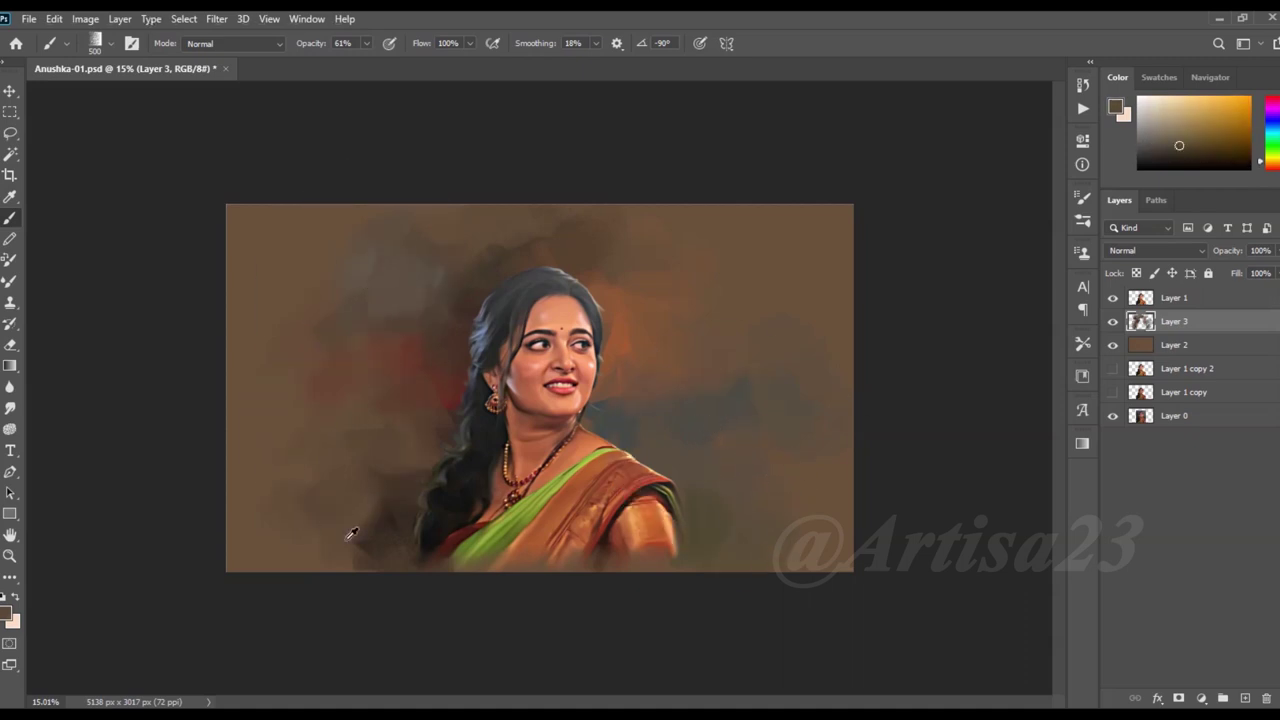
{"action": "left_click", "coordinate": [663, 405], "text": "alt"}
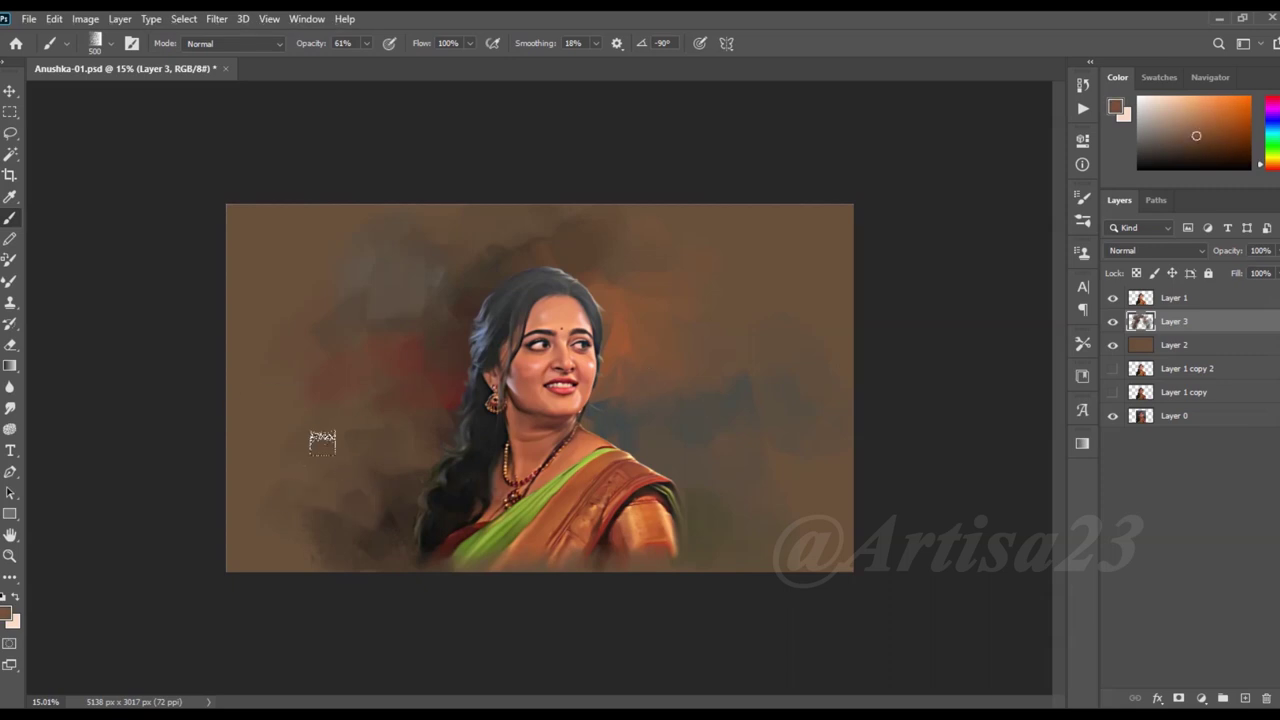
{"action": "left_click", "coordinate": [323, 529], "text": "alt"}
{"action": "left_click", "coordinate": [307, 537], "text": "alt"}
{"action": "left_click_drag", "start_coordinate": [665, 515], "coordinate": [700, 465]}
Sample darker browns beside the shoulder and dab a warm brown into the background
{"action": "left_click", "coordinate": [677, 463], "text": "alt"}
{"action": "left_click", "coordinate": [712, 512], "text": "alt"}
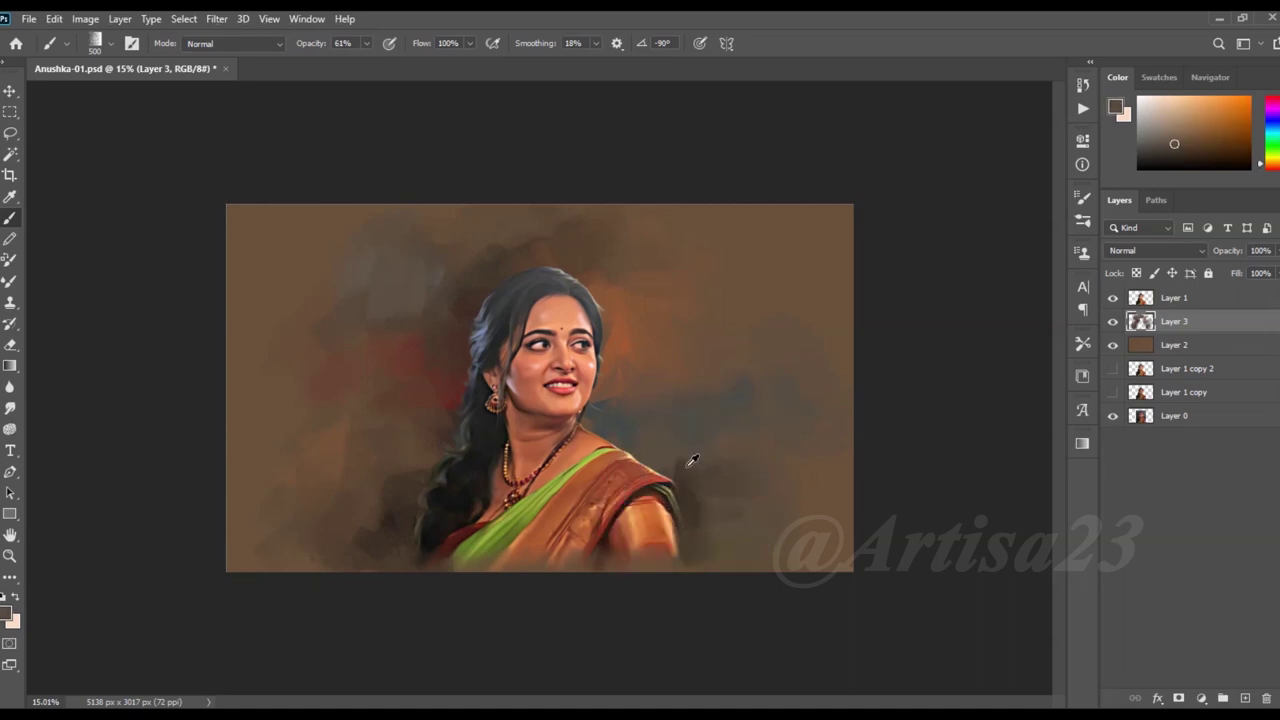
{"action": "left_click", "coordinate": [722, 437], "text": "alt"}
{"action": "left_click", "coordinate": [449, 414], "text": "alt"}
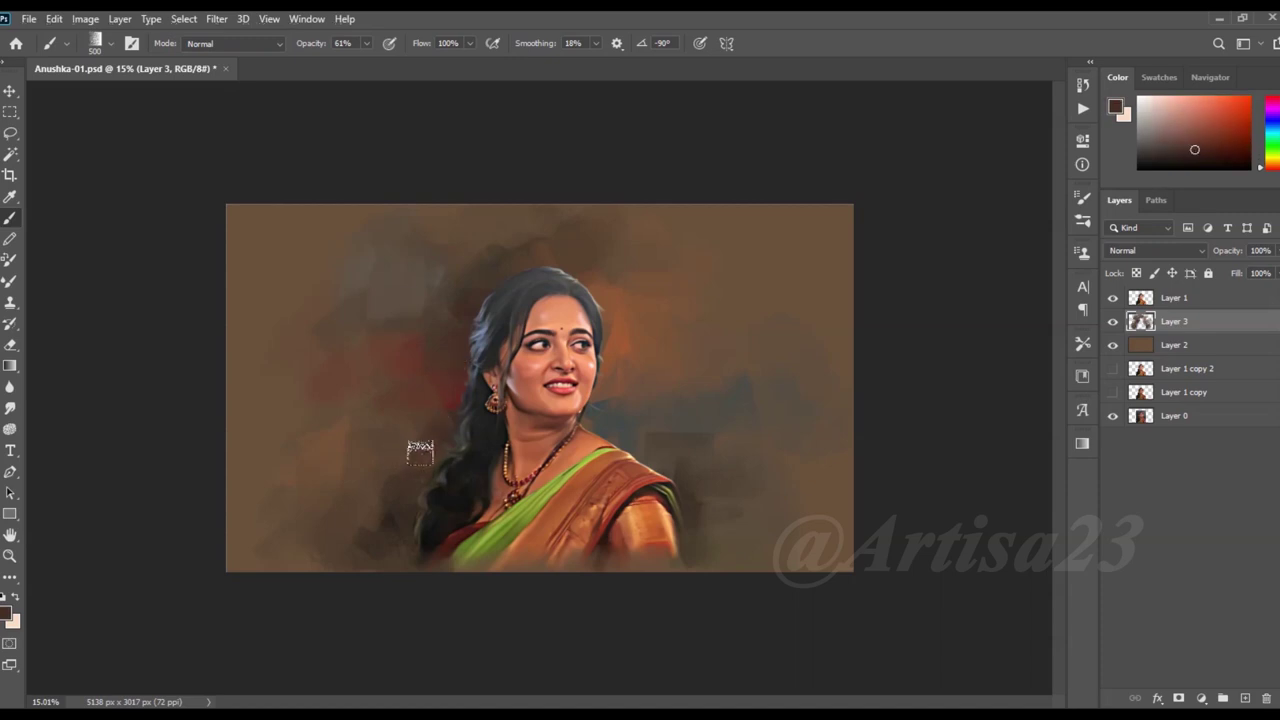
{"action": "left_click", "coordinate": [500, 407], "text": "alt"}
Dab background colour and dark blotches above the head and upper left
{"action": "left_click", "coordinate": [511, 245], "text": "alt"}
{"action": "left_click", "coordinate": [424, 242], "text": "alt"}
{"action": "left_click", "coordinate": [625, 227], "text": "alt"}
{"action": "left_click", "coordinate": [365, 307], "text": "alt"}
{"action": "left_click", "coordinate": [379, 253], "text": "alt"}
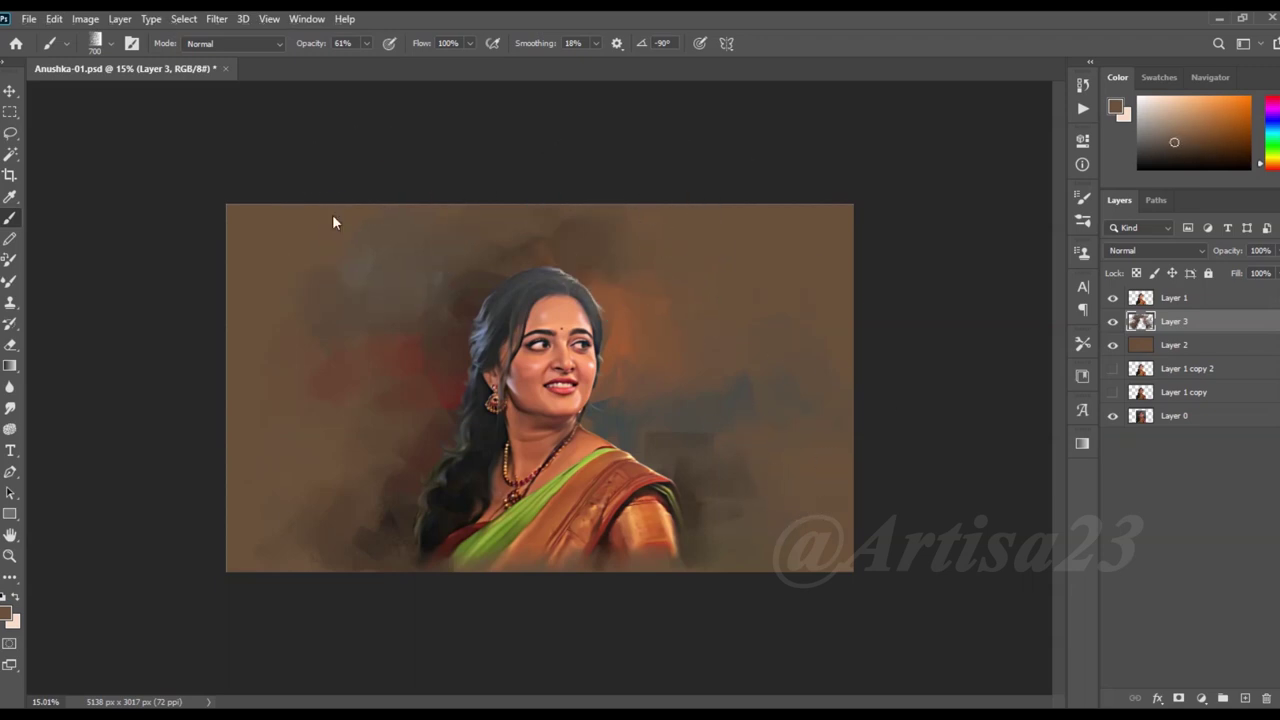
Sample more reddish-brown, dark grey and orange-brown background tones, then save the painting
{"action": "scroll", "coordinate": [520, 260], "scroll_direction": "down", "scroll_amount": 1}
{"action": "left_click", "coordinate": [678, 442], "text": "alt"}
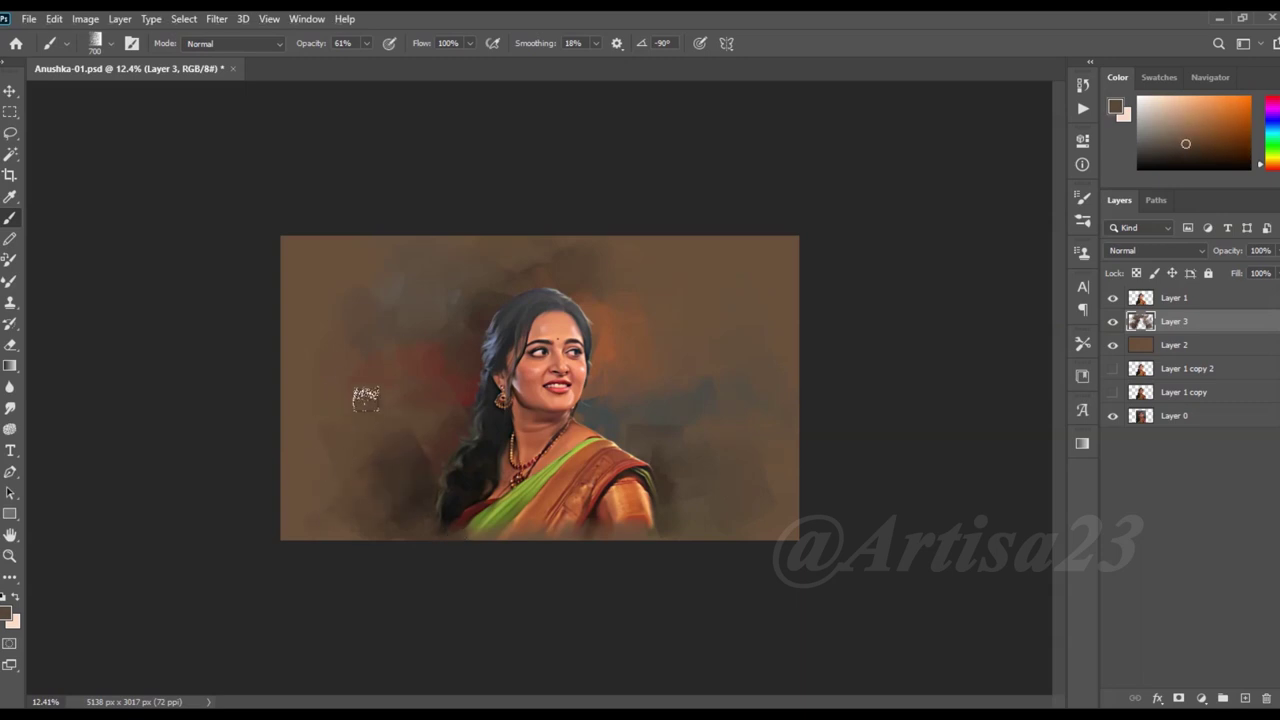
{"action": "left_click", "coordinate": [401, 370], "text": "alt"}
{"action": "left_click", "coordinate": [417, 427], "text": "alt"}
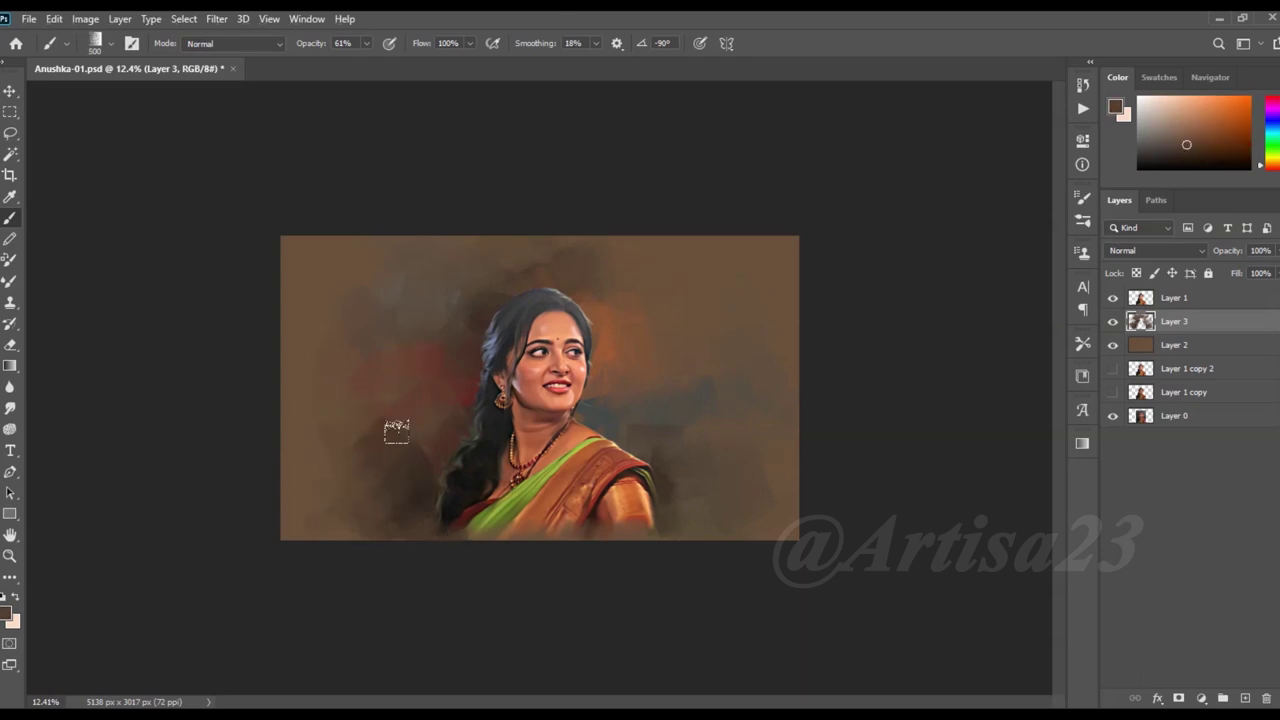
{"action": "left_click", "coordinate": [418, 392], "text": "alt"}
{"action": "left_click", "coordinate": [386, 486], "text": "alt"}
{"action": "scroll", "coordinate": [590, 329], "scroll_direction": "up", "scroll_amount": 1}
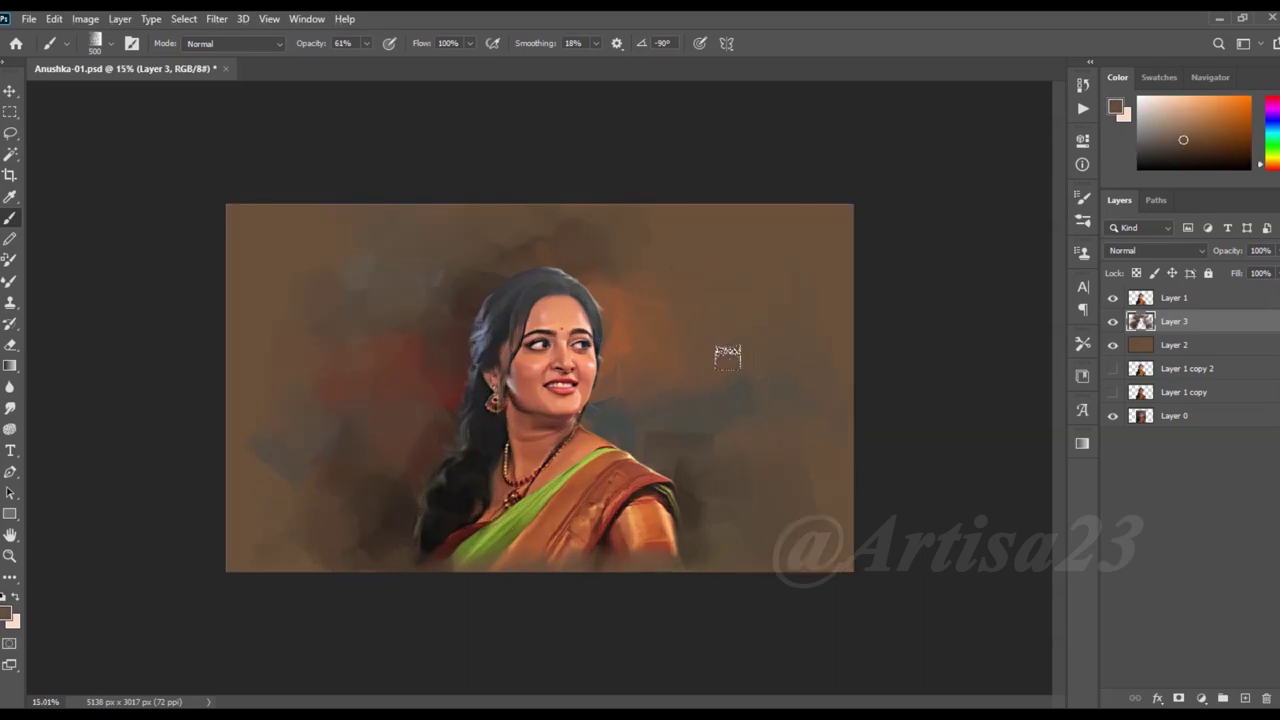
{"action": "key", "text": "ctrl+s"}
{"action": "key", "text": "alt+bracketleft"}
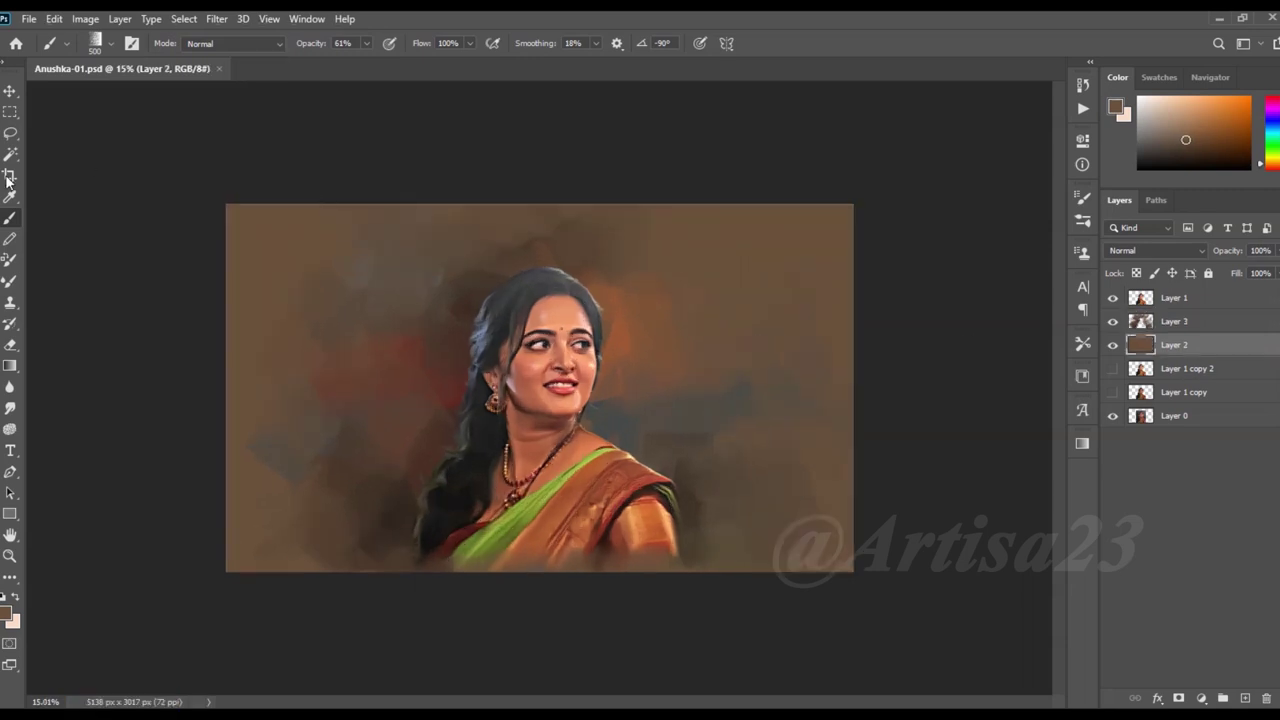
Widen the canvas with the Crop tool and fill the new side strips brown on Layer 2
{"action": "left_click", "coordinate": [10, 175]}
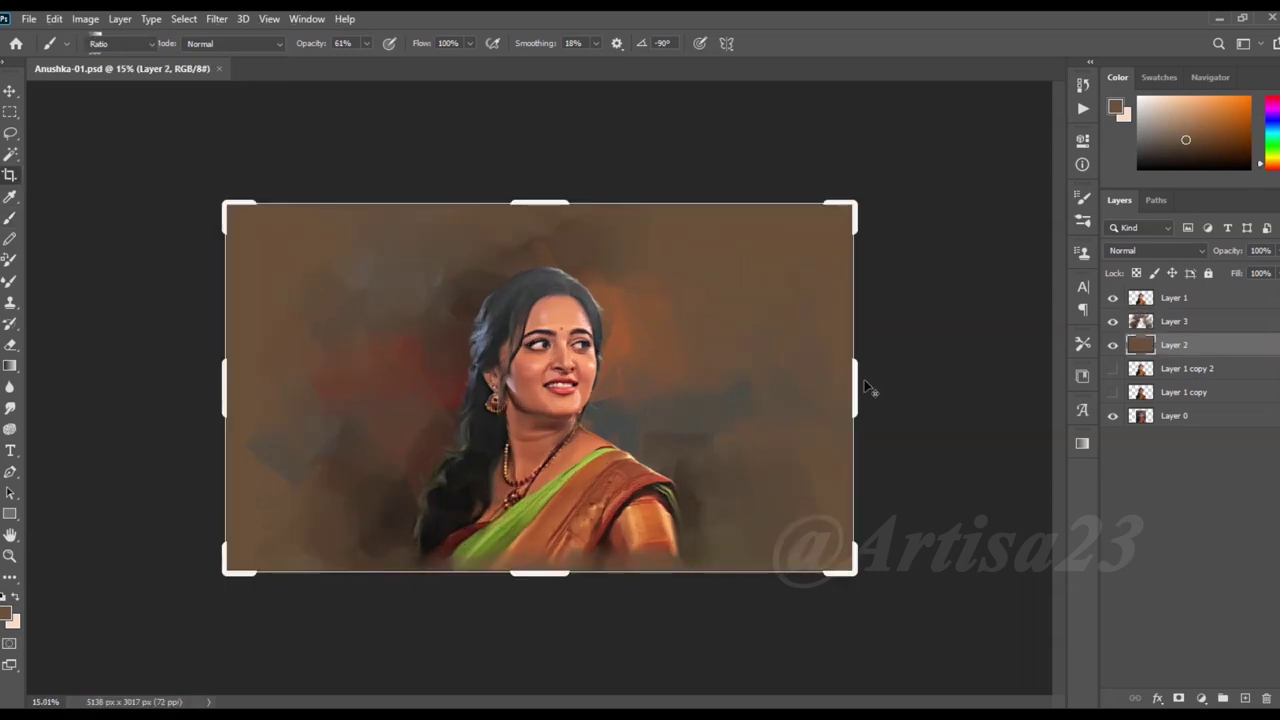
{"action": "left_click_drag", "start_coordinate": [853, 386], "coordinate": [875, 378]}
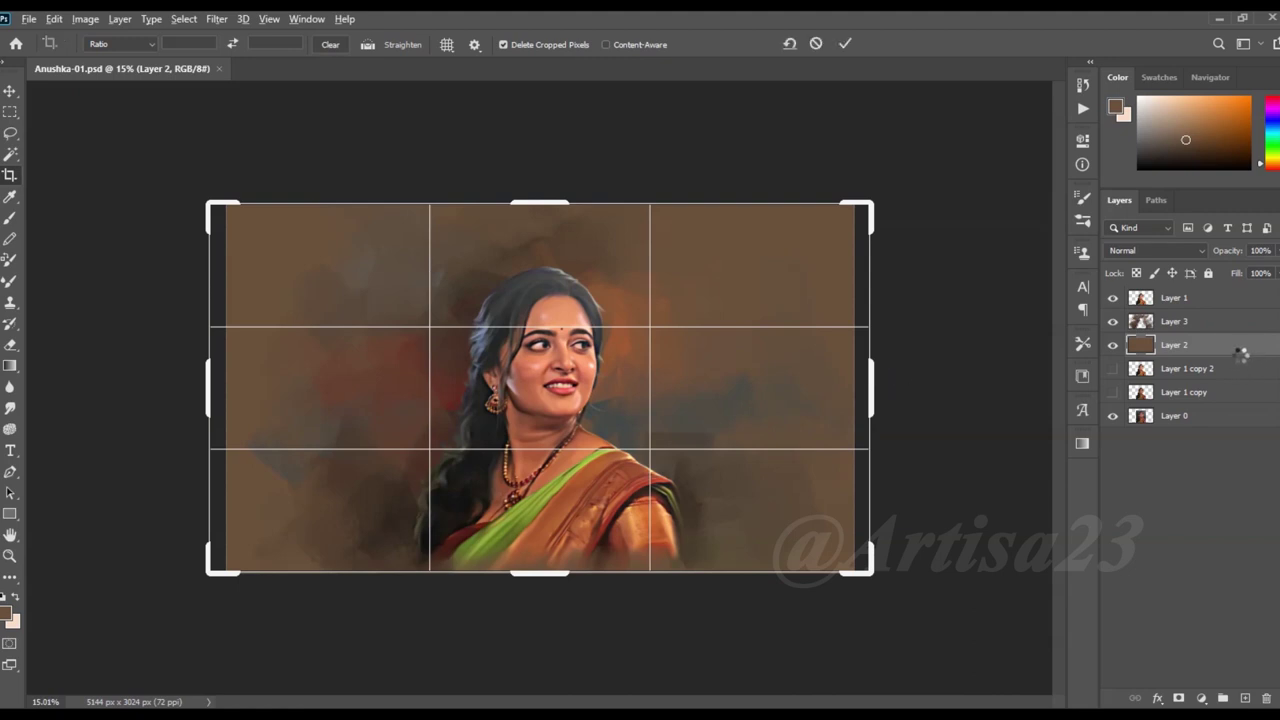
{"action": "left_click", "coordinate": [1186, 322]}
{"action": "left_click", "coordinate": [1112, 320]}
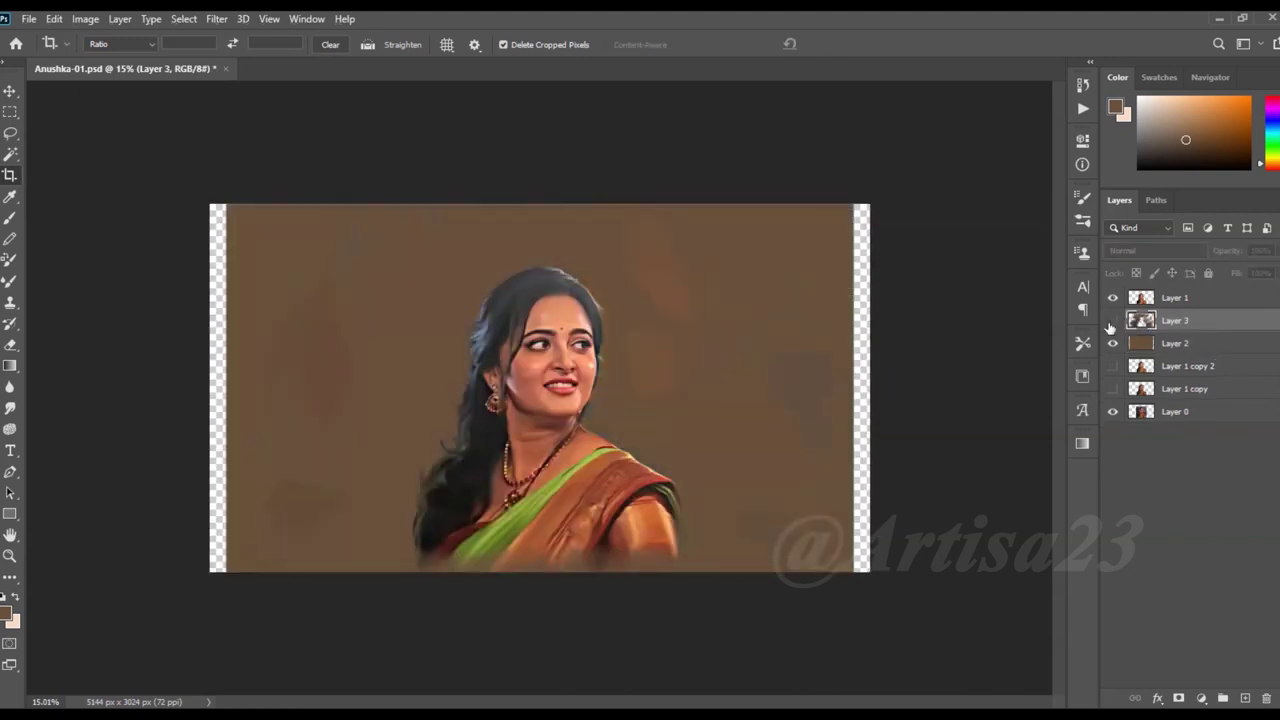
{"action": "key", "text": "b"}
{"action": "left_click", "coordinate": [1112, 320]}
{"action": "left_click", "coordinate": [1167, 345]}
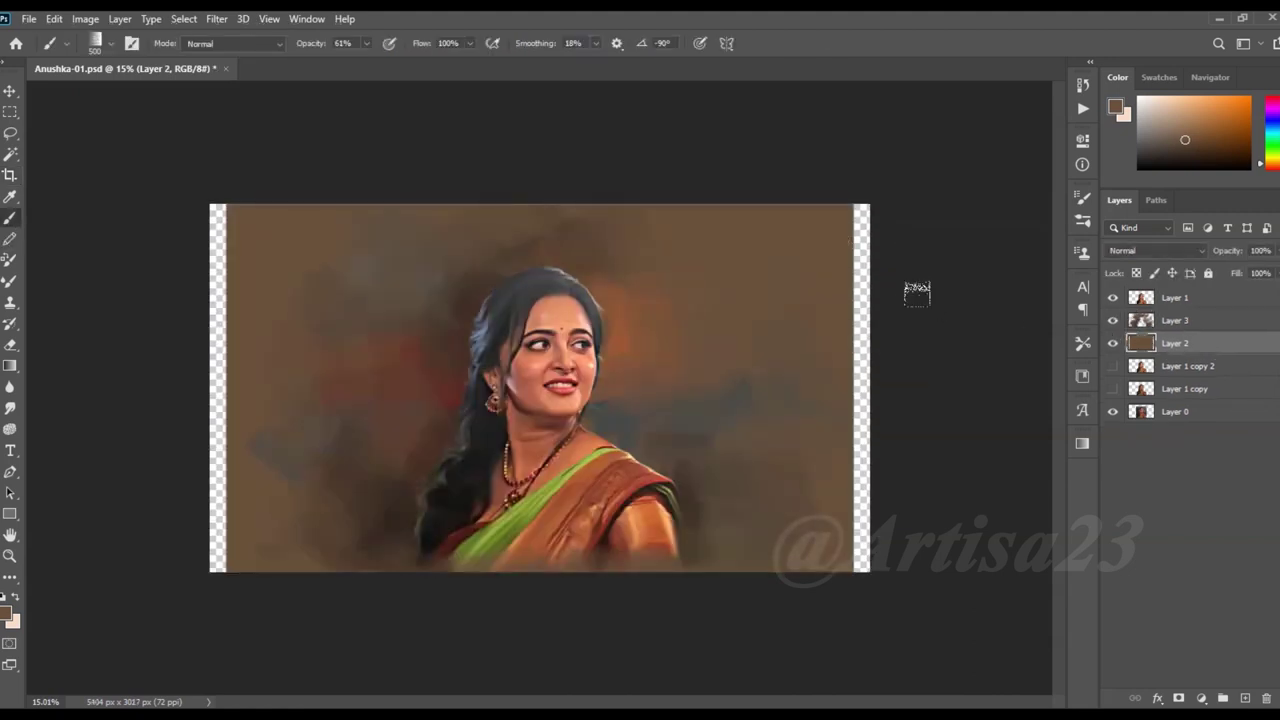
{"action": "key", "text": "alt+BackSpace"}
{"action": "left_click", "coordinate": [1188, 322]}
Sample dark background tones from the lower left and right of the canvas
{"action": "scroll", "coordinate": [751, 263], "scroll_direction": "down", "scroll_amount": 2}
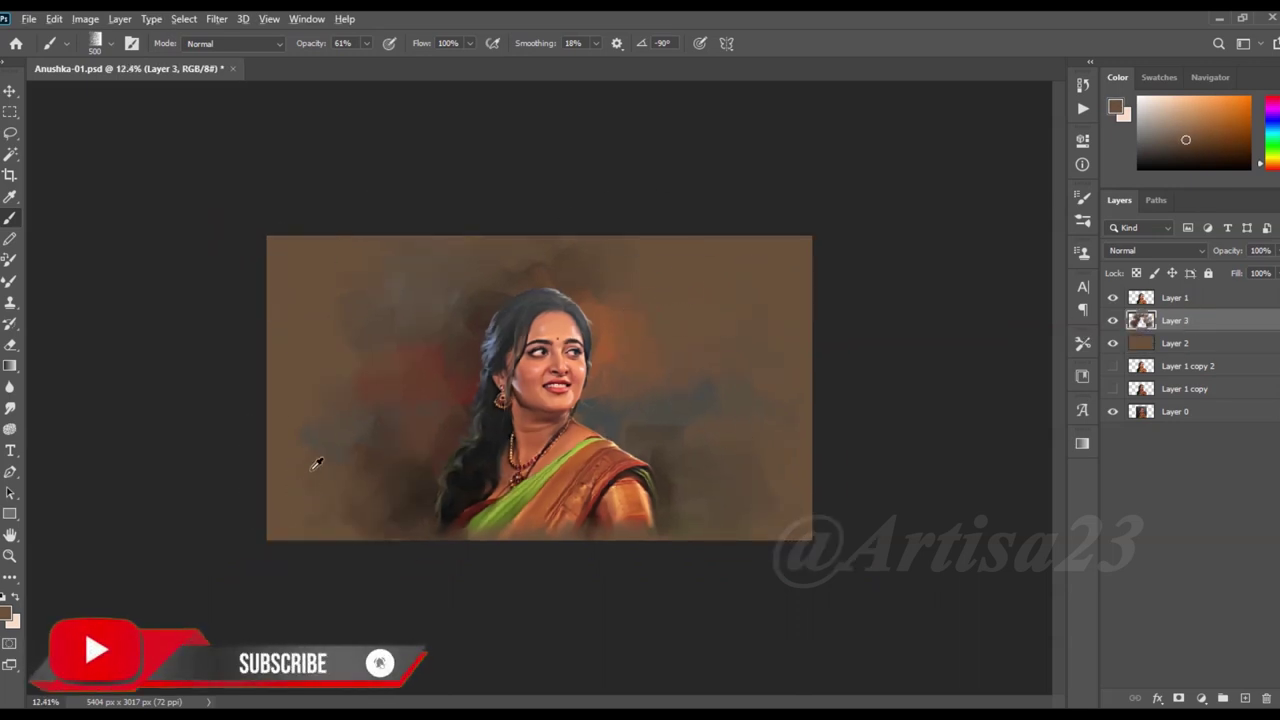
{"action": "left_click", "coordinate": [350, 524], "text": "alt"}
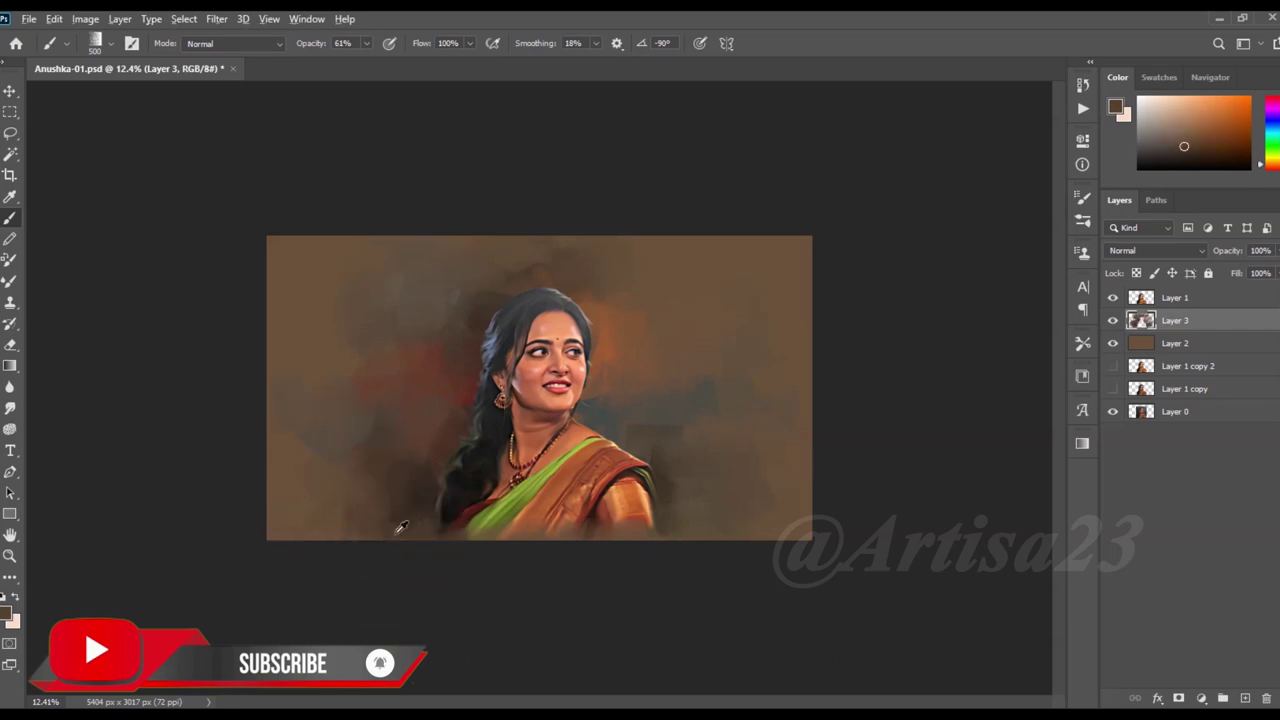
{"action": "left_click", "coordinate": [683, 516], "text": "alt"}
{"action": "scroll", "coordinate": [618, 338], "scroll_direction": "up", "scroll_amount": 1, "text": "alt"}
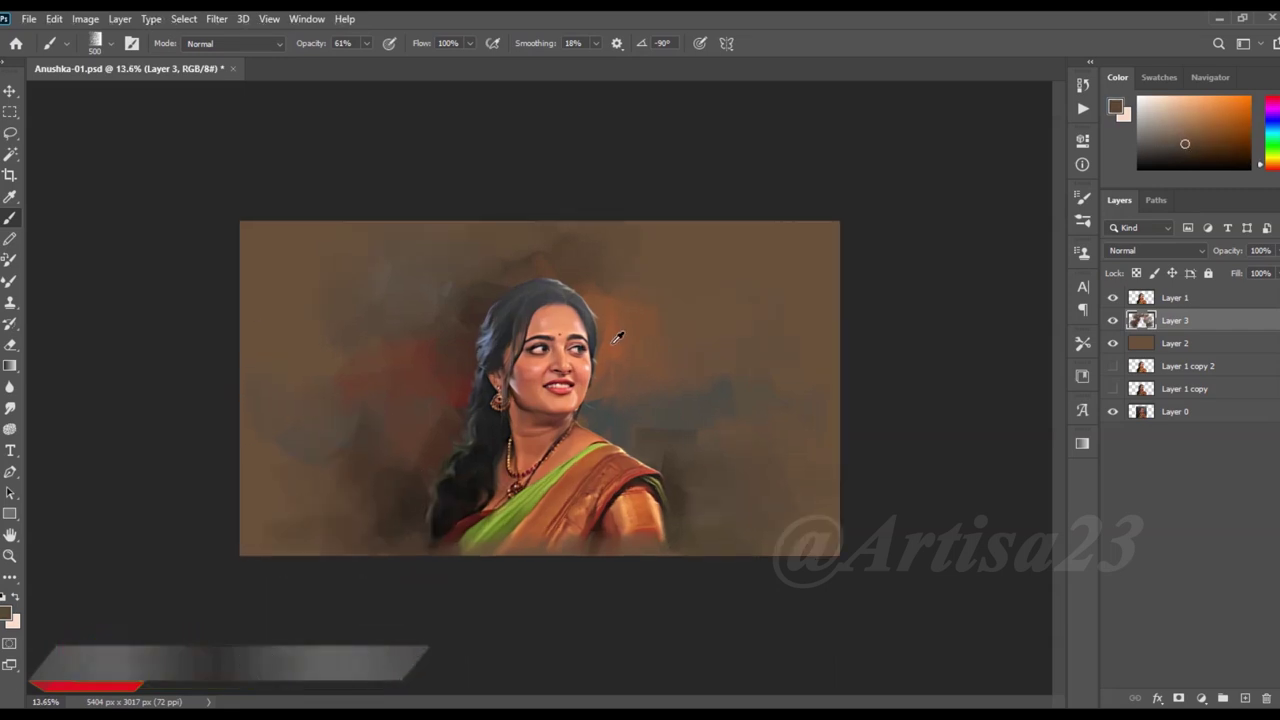
{"action": "scroll", "coordinate": [618, 338], "scroll_direction": "down", "scroll_amount": 1}
{"action": "scroll", "coordinate": [600, 358], "scroll_direction": "down", "scroll_amount": 2}
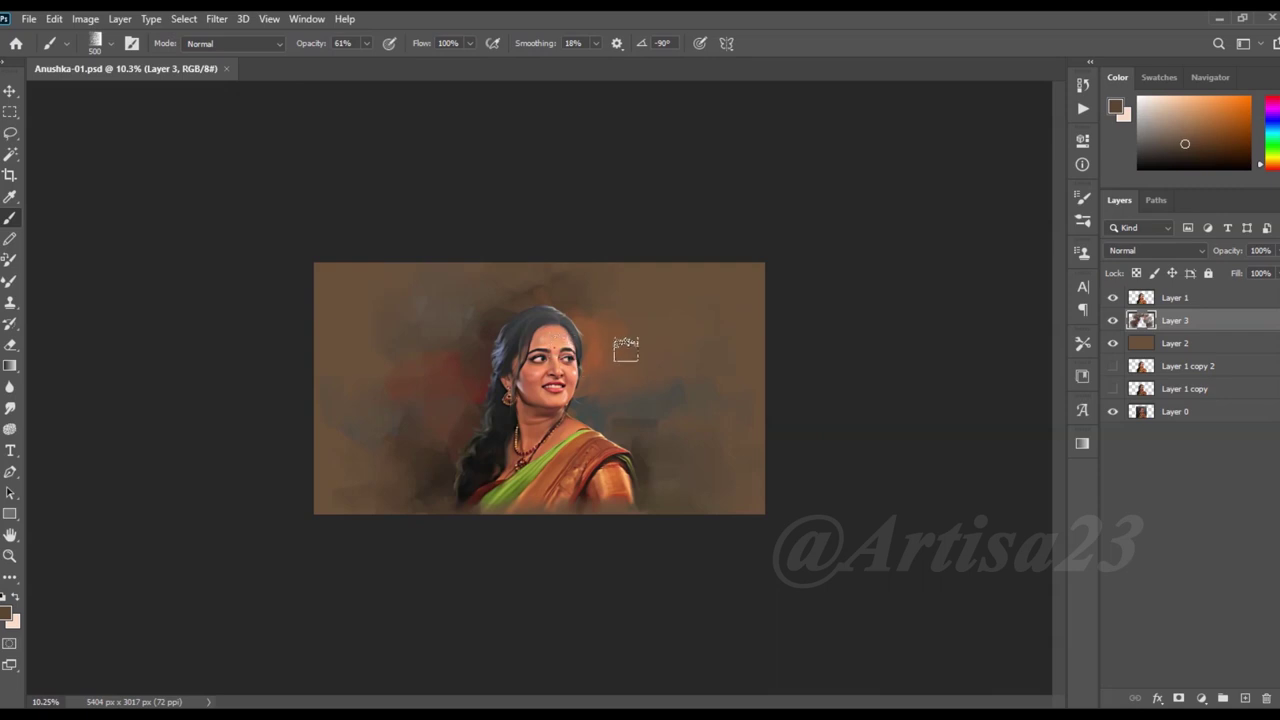
{"action": "scroll", "coordinate": [560, 340], "scroll_direction": "up", "scroll_amount": 1}
Save the portrait as a new version named Anushka-01a.psd
{"action": "left_click", "coordinate": [29, 18]}
{"action": "left_click", "coordinate": [87, 208]}
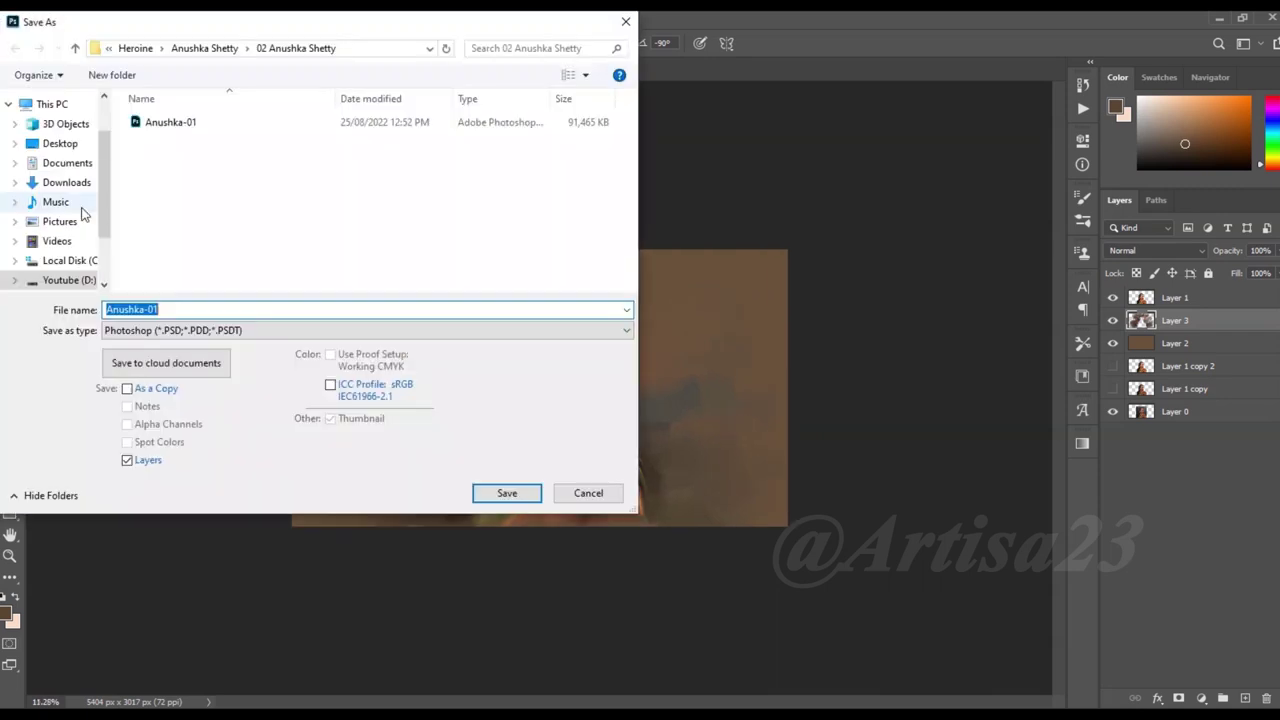
{"action": "key", "text": "Right"}
{"action": "type", "text": "a"}
{"action": "left_click", "coordinate": [507, 493]}
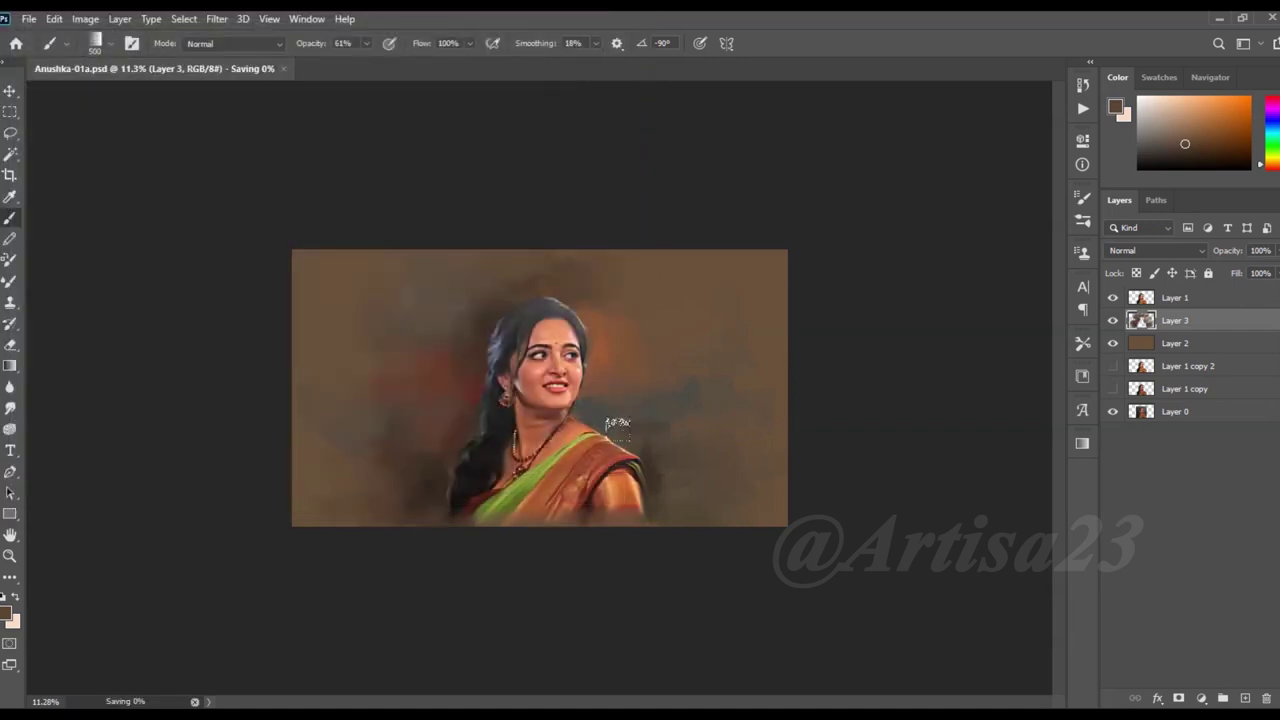
Add a new empty Layer 4 above Layer 1 at the top of the stack
{"action": "scroll", "coordinate": [540, 388], "scroll_direction": "up", "scroll_amount": 1}
{"action": "scroll", "coordinate": [540, 388], "scroll_direction": "up", "scroll_amount": 1}
{"action": "left_click", "coordinate": [1185, 300]}
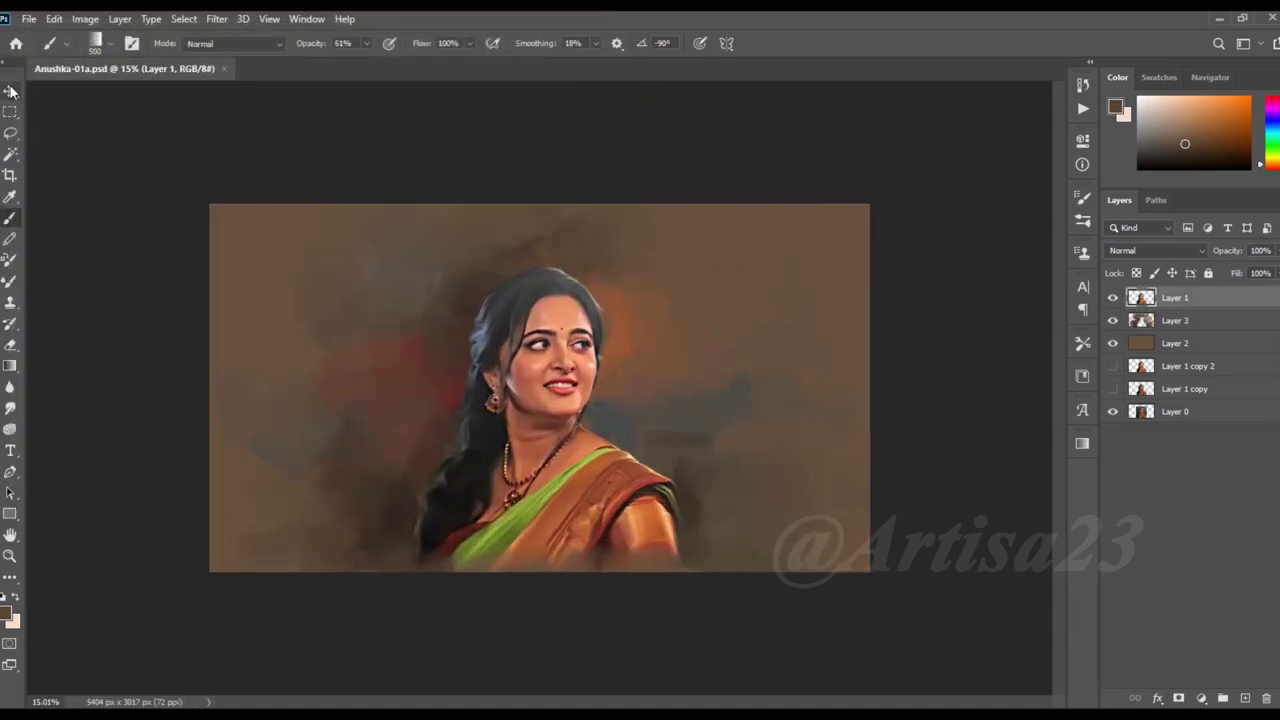
{"action": "left_click", "coordinate": [10, 90]}
{"action": "scroll", "coordinate": [700, 350], "scroll_direction": "up", "scroll_amount": 1}
{"action": "left_click", "coordinate": [1246, 695]}
{"action": "double_click", "coordinate": [1175, 297]}
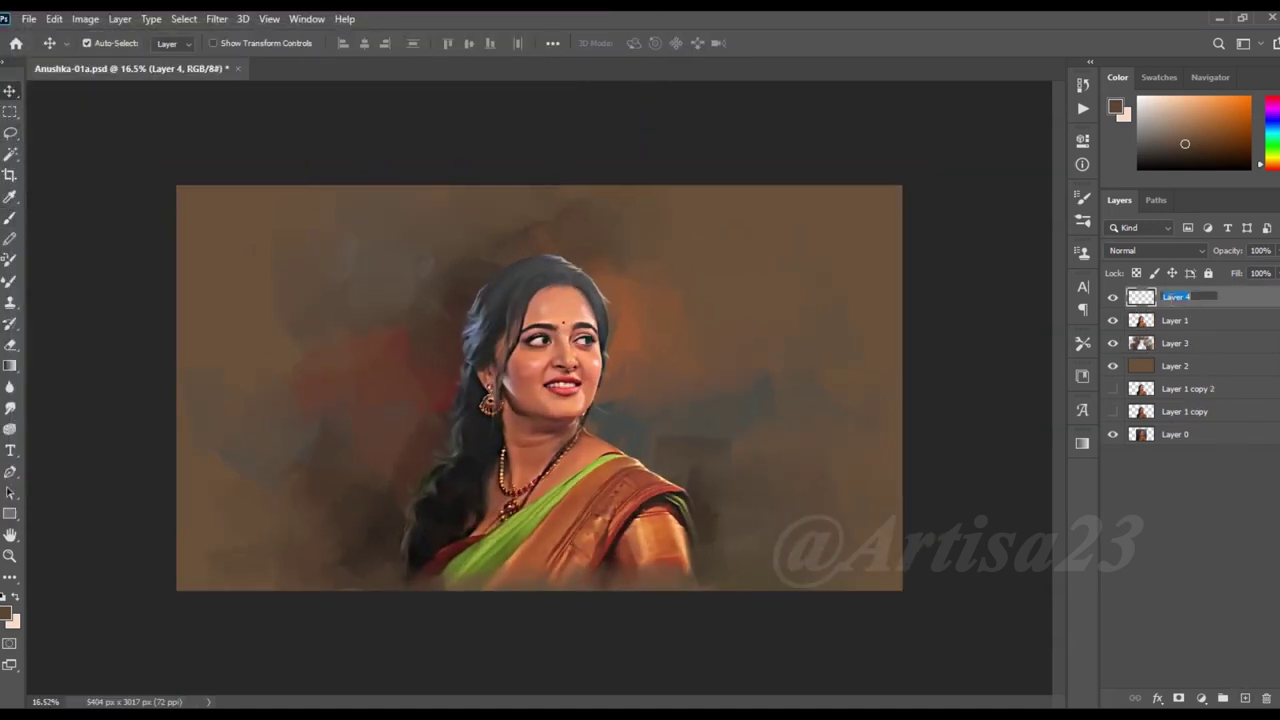
{"action": "type", "text": "Hair 01"}
Name the new layer Hair 01 and bring up the brush presets list
{"action": "key", "text": "Return"}
{"action": "scroll", "coordinate": [560, 328], "scroll_direction": "up", "scroll_amount": 3}
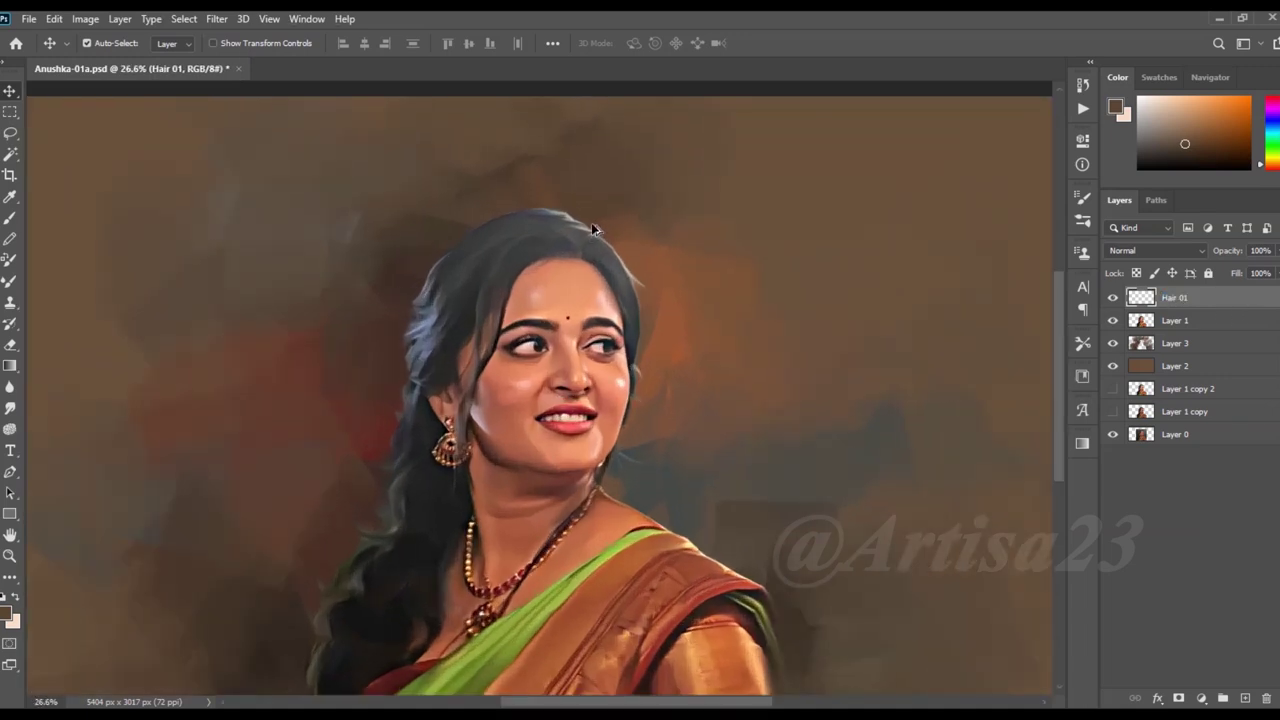
{"action": "key", "text": "b"}
{"action": "key", "text": "F5"}
{"action": "left_click", "coordinate": [853, 190]}
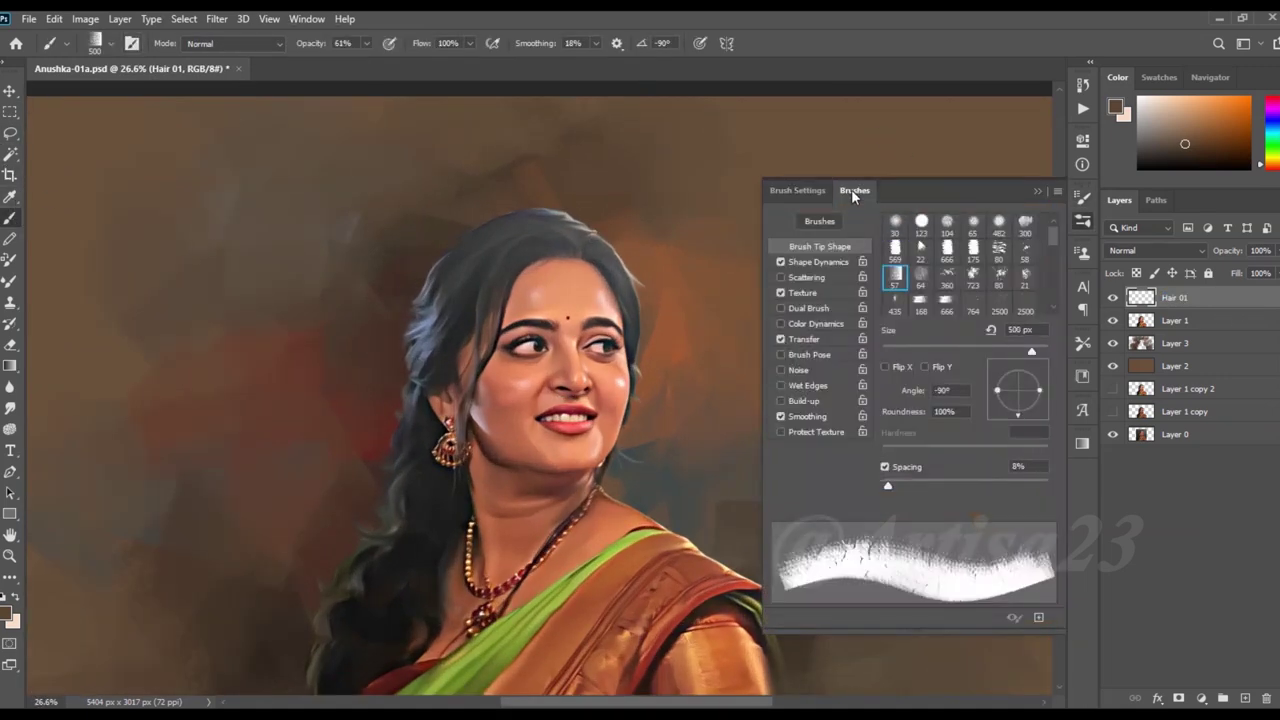
{"action": "left_click", "coordinate": [801, 193]}
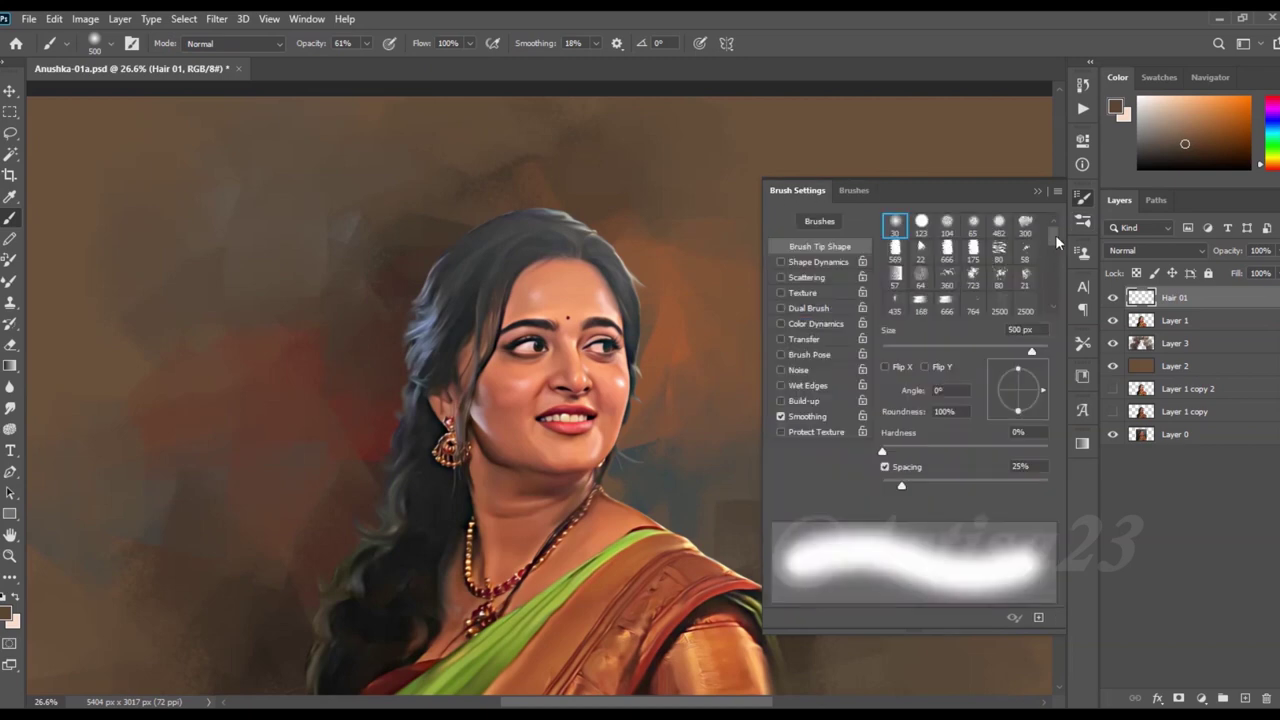
{"action": "left_click", "coordinate": [855, 191]}
Choose a 260 px hair-strand brush preset and sample a near-black hair colour
{"action": "left_click_drag", "start_coordinate": [1056, 329], "coordinate": [1068, 477]}
{"action": "left_click", "coordinate": [879, 466]}
{"action": "key", "text": "F5"}
{"action": "scroll", "coordinate": [467, 478], "scroll_direction": "up", "scroll_amount": 2}
{"action": "left_click", "coordinate": [467, 478], "text": "alt"}
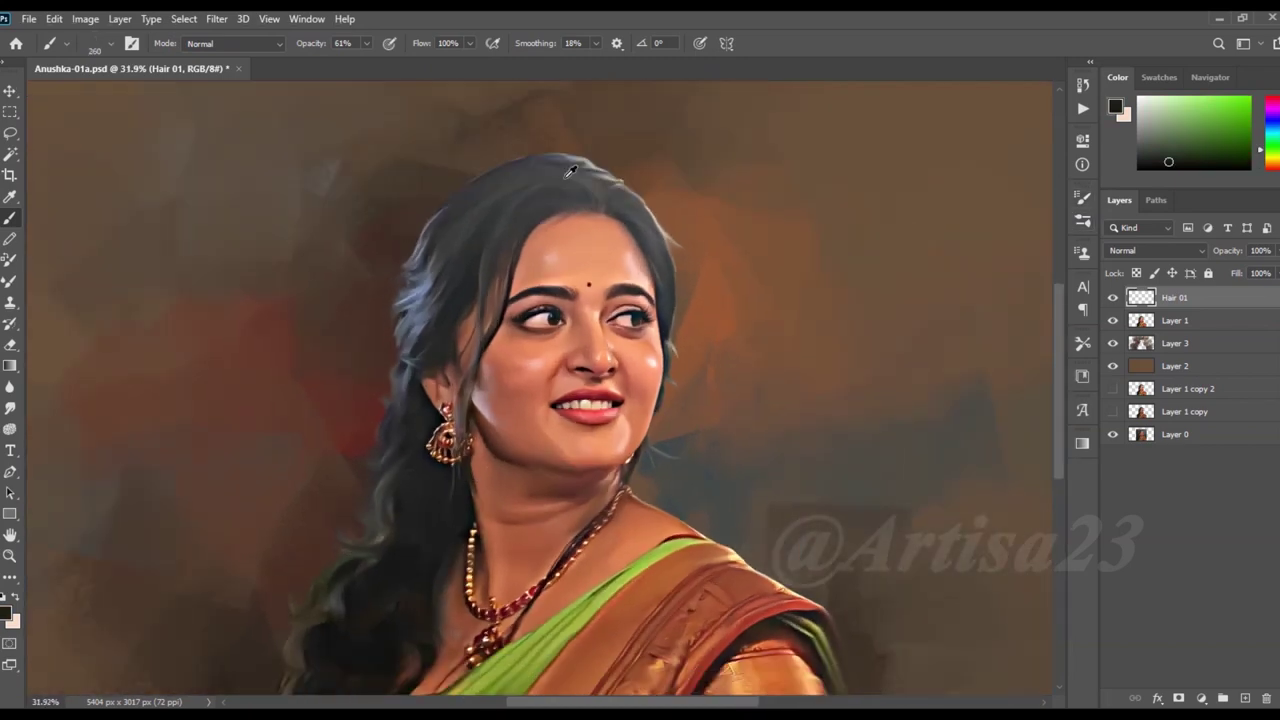
Set the brush to 78% opacity, shrink it, and paint faint strands atop the head
{"action": "scroll", "coordinate": [467, 478], "scroll_direction": "up", "scroll_amount": 2}
{"action": "key", "text": "7"}
{"action": "key", "text": "8"}
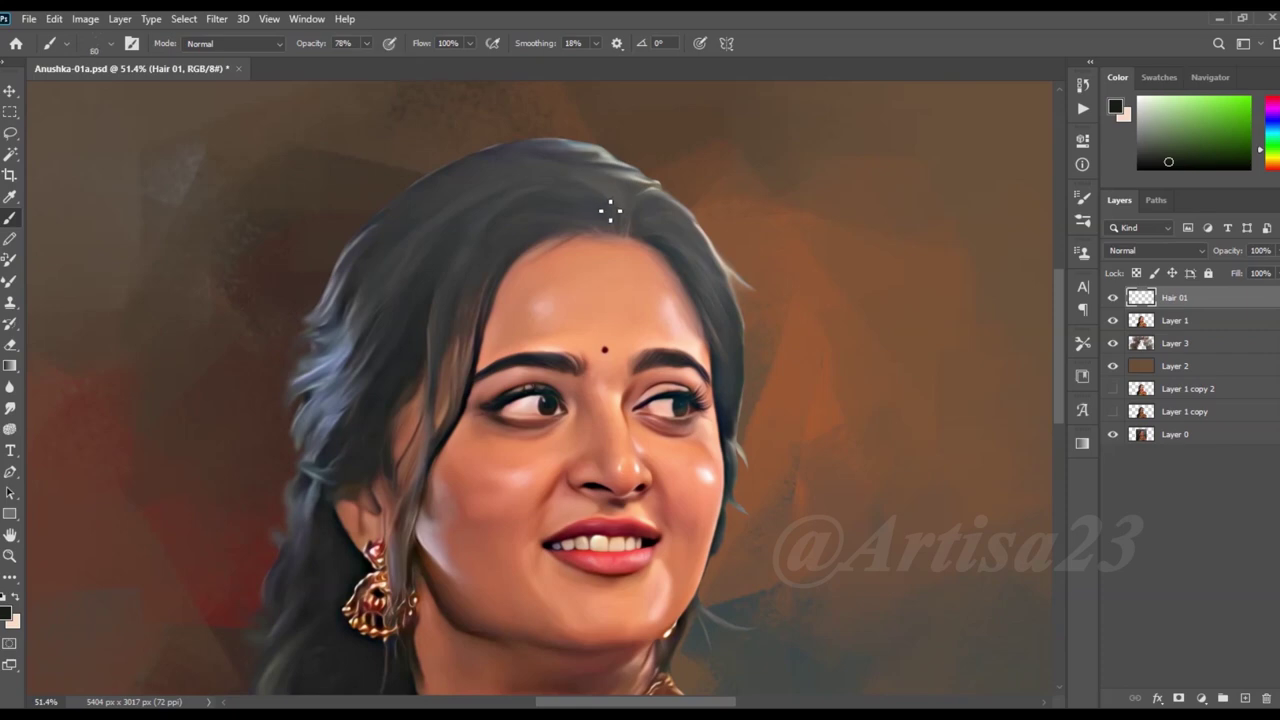
{"action": "scroll", "coordinate": [605, 195], "scroll_direction": "up", "scroll_amount": 3}
{"action": "left_click_drag", "start_coordinate": [554, 153], "coordinate": [527, 148]}
Paint a grey-blue strand along the left side hair and reduce the brush to 15 px
{"action": "scroll", "coordinate": [421, 192], "scroll_direction": "down", "scroll_amount": 1}
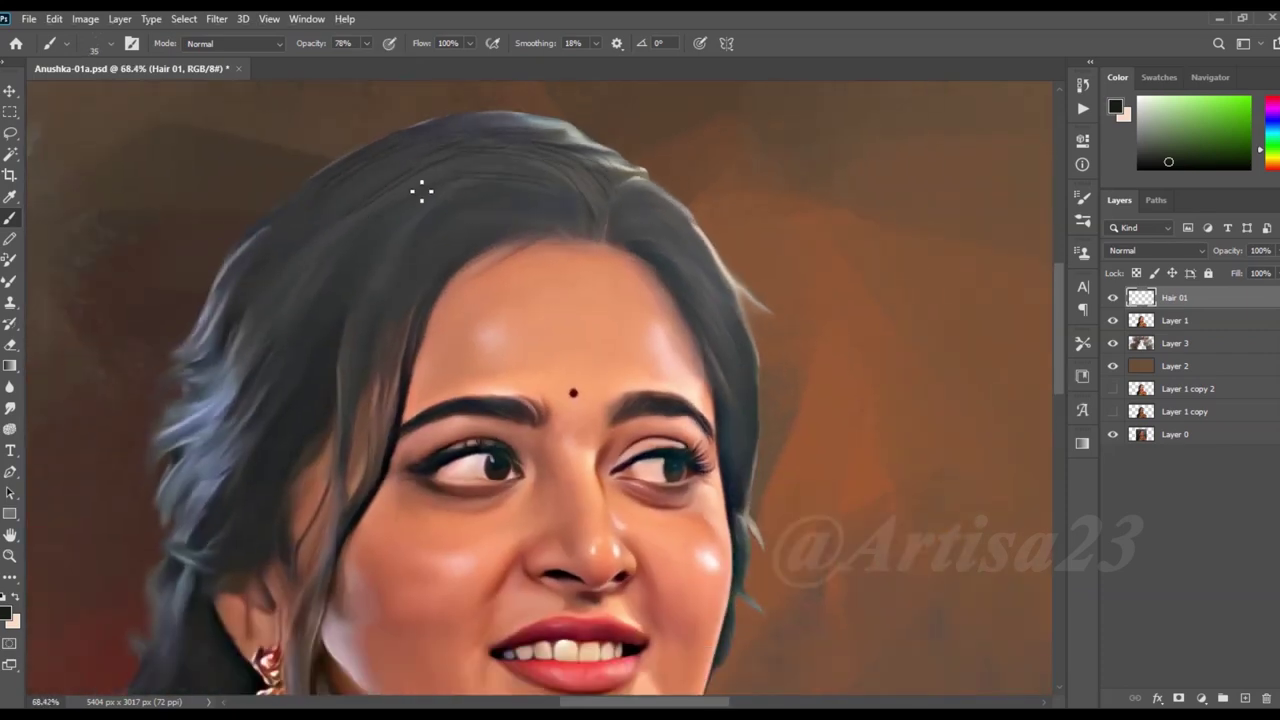
{"action": "scroll", "coordinate": [367, 181], "scroll_direction": "down", "scroll_amount": 1}
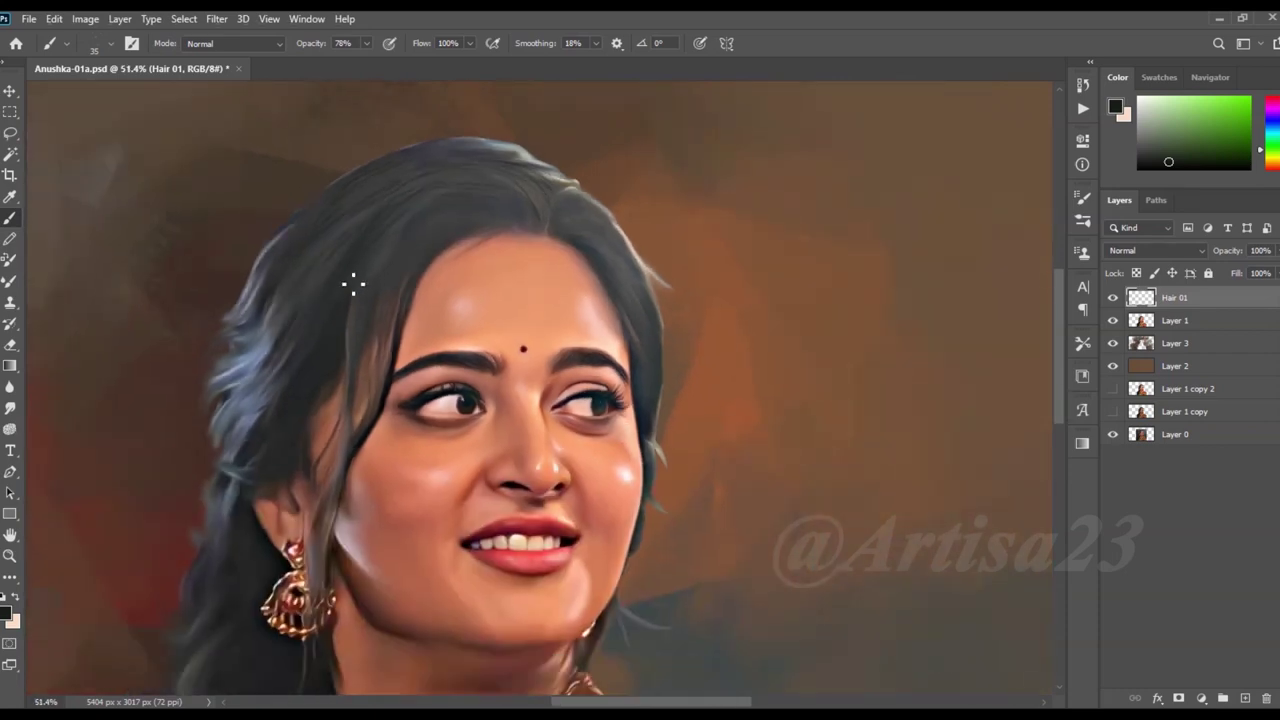
{"action": "scroll", "coordinate": [296, 416], "scroll_direction": "up", "scroll_amount": 2}
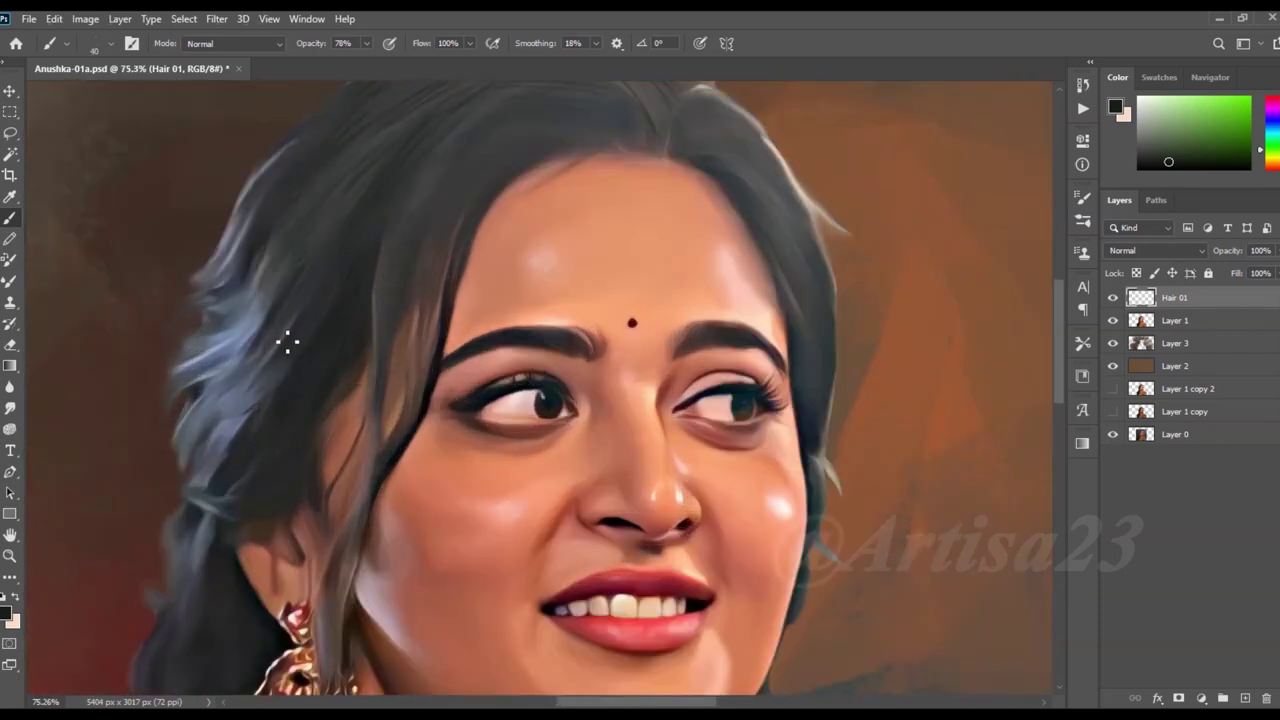
{"action": "left_click_drag", "start_coordinate": [316, 480], "coordinate": [336, 412]}
{"action": "key", "text": "bracketleft"}
{"action": "scroll", "coordinate": [491, 204], "scroll_direction": "up", "scroll_amount": 1}
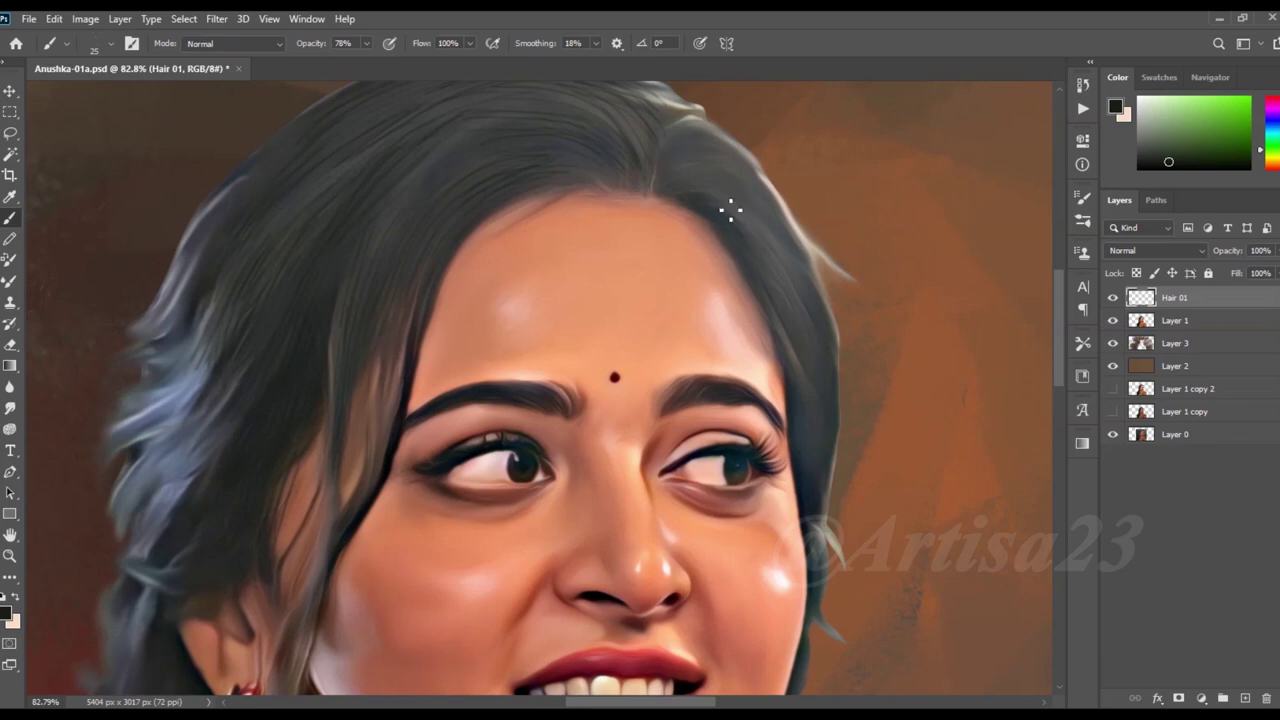
{"action": "scroll", "coordinate": [666, 216], "scroll_direction": "up", "scroll_amount": 1}
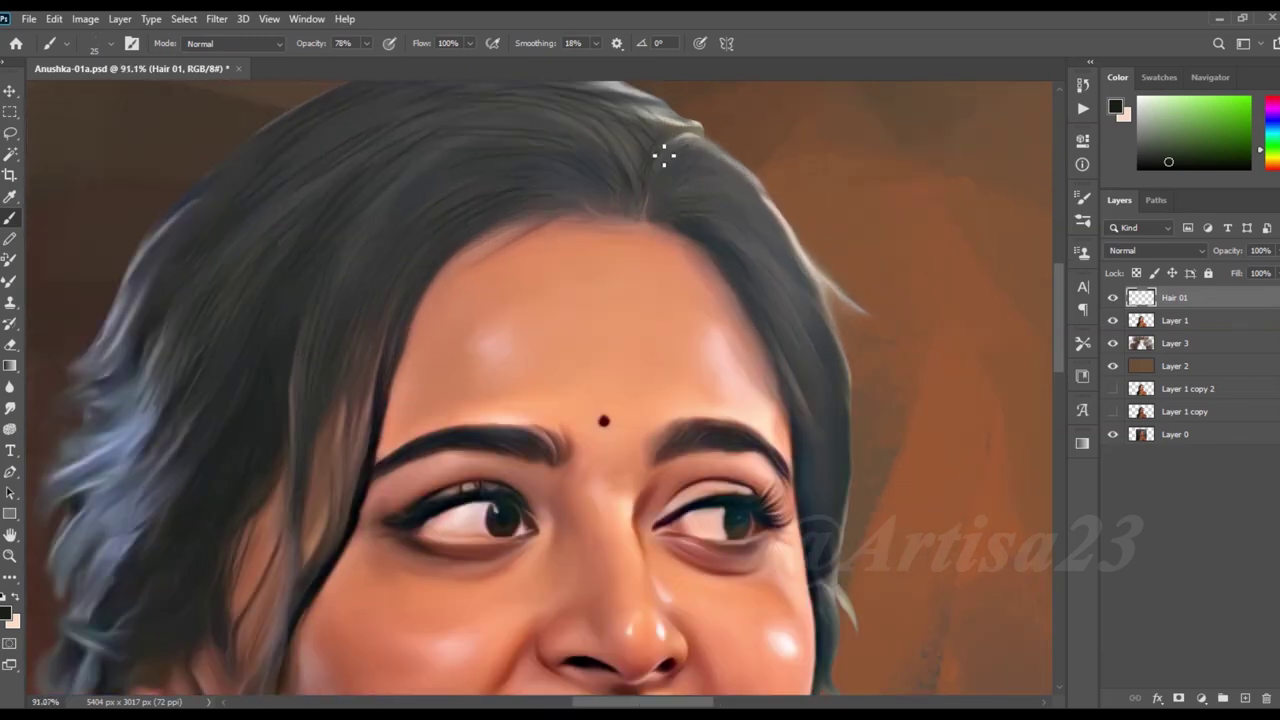
{"action": "scroll", "coordinate": [664, 155], "scroll_direction": "down", "scroll_amount": 2}
{"action": "scroll", "coordinate": [490, 107], "scroll_direction": "down", "scroll_amount": 1}
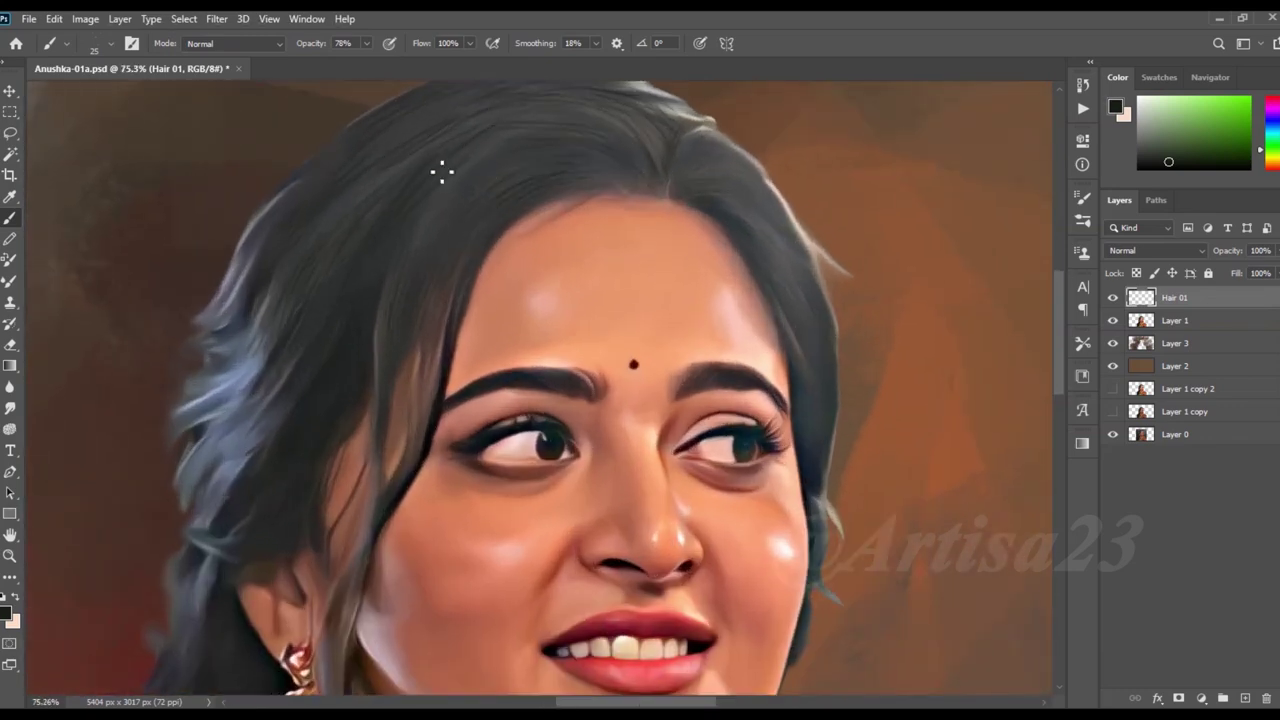
{"action": "scroll", "coordinate": [576, 151], "scroll_direction": "down", "scroll_amount": 2}
{"action": "scroll", "coordinate": [420, 289], "scroll_direction": "down", "scroll_amount": 1}
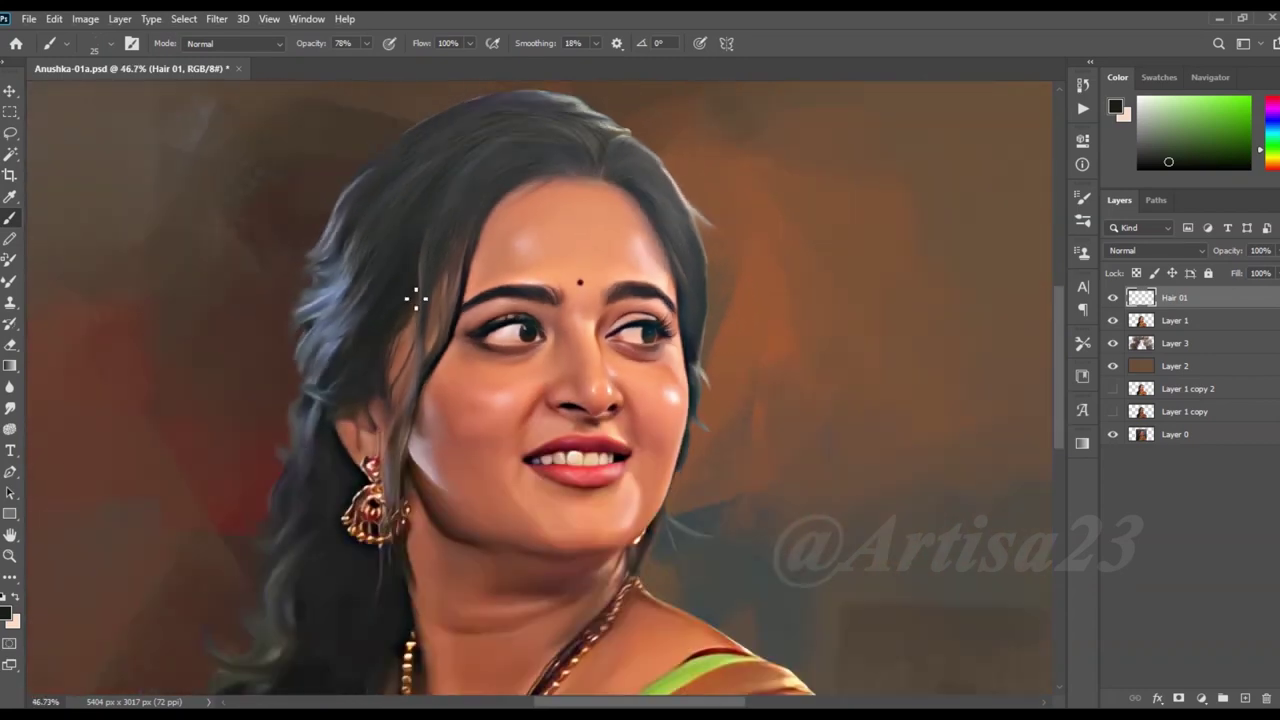
{"action": "scroll", "coordinate": [345, 422], "scroll_direction": "down", "scroll_amount": 1}
{"action": "scroll", "coordinate": [428, 582], "scroll_direction": "up", "scroll_amount": 1}
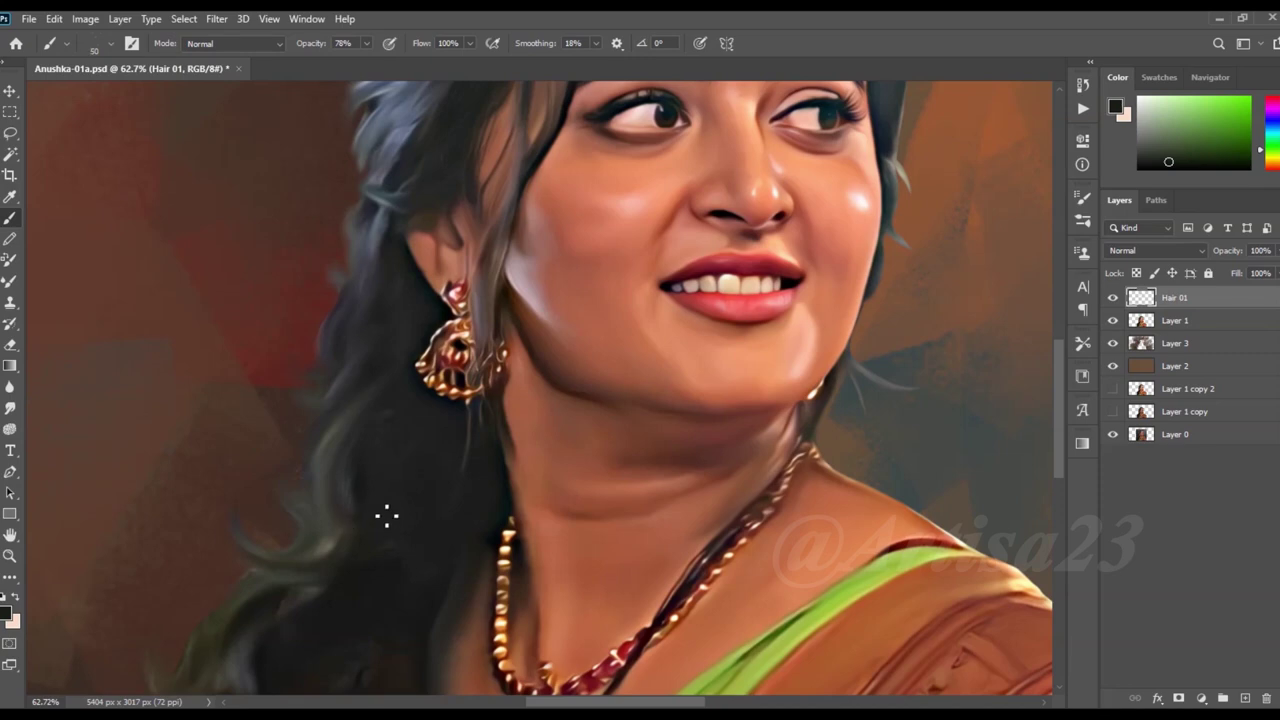
{"action": "scroll", "coordinate": [442, 567], "scroll_direction": "down", "scroll_amount": 2}
{"action": "scroll", "coordinate": [363, 589], "scroll_direction": "up", "scroll_amount": 1}
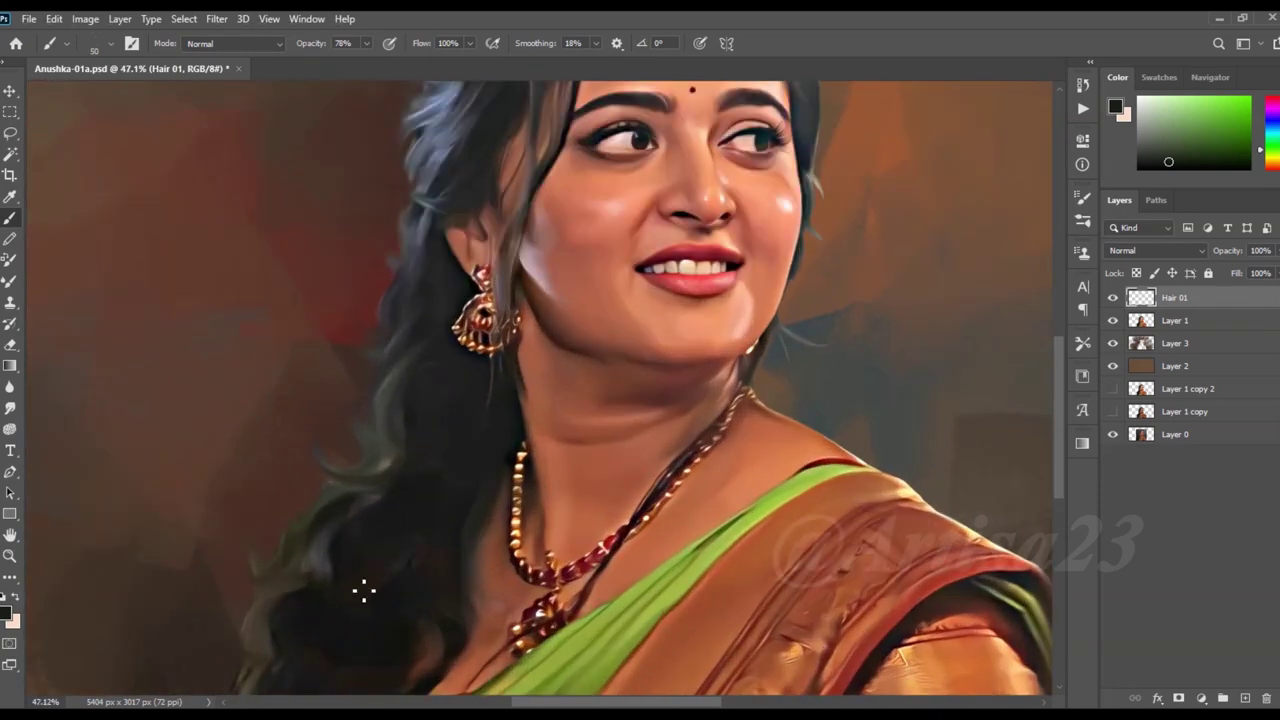
{"action": "scroll", "coordinate": [419, 342], "scroll_direction": "up", "scroll_amount": 1}
{"action": "scroll", "coordinate": [419, 342], "scroll_direction": "up", "scroll_amount": 1}
{"action": "scroll", "coordinate": [420, 268], "scroll_direction": "up", "scroll_amount": 1}
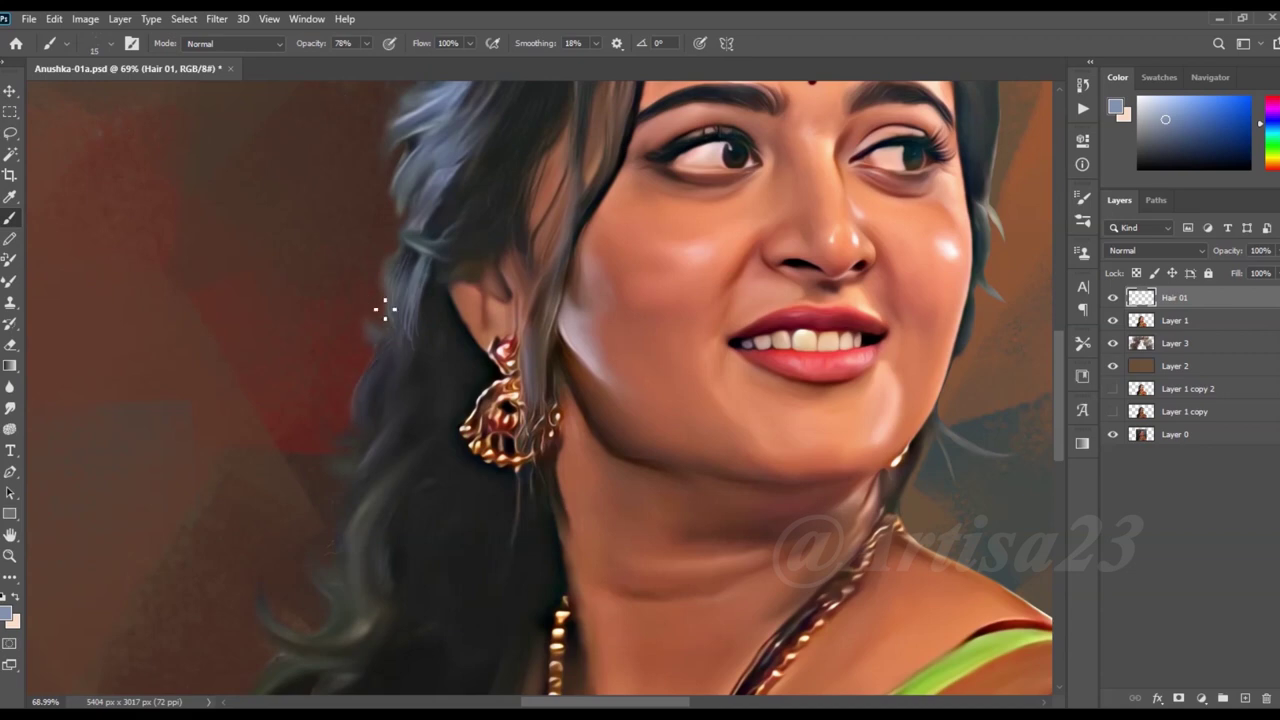
Enlarge the brush slightly and paint a short stroke on the outer hair edge
{"action": "key", "text": "bracketright"}
{"action": "left_click_drag", "start_coordinate": [380, 430], "coordinate": [362, 450]}
{"action": "left_click_drag", "start_coordinate": [365, 612], "coordinate": [372, 548]}
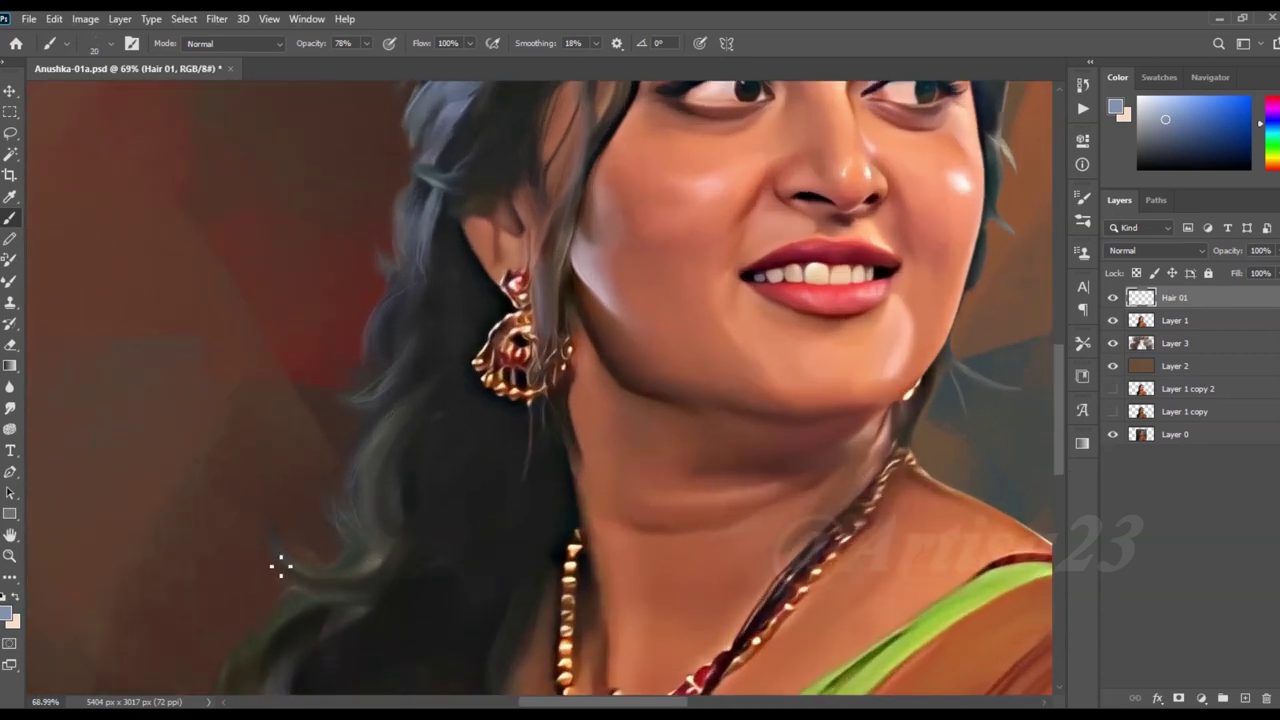
{"action": "scroll", "coordinate": [280, 566], "scroll_direction": "down", "scroll_amount": 2}
{"action": "scroll", "coordinate": [456, 520], "scroll_direction": "down", "scroll_amount": 1}
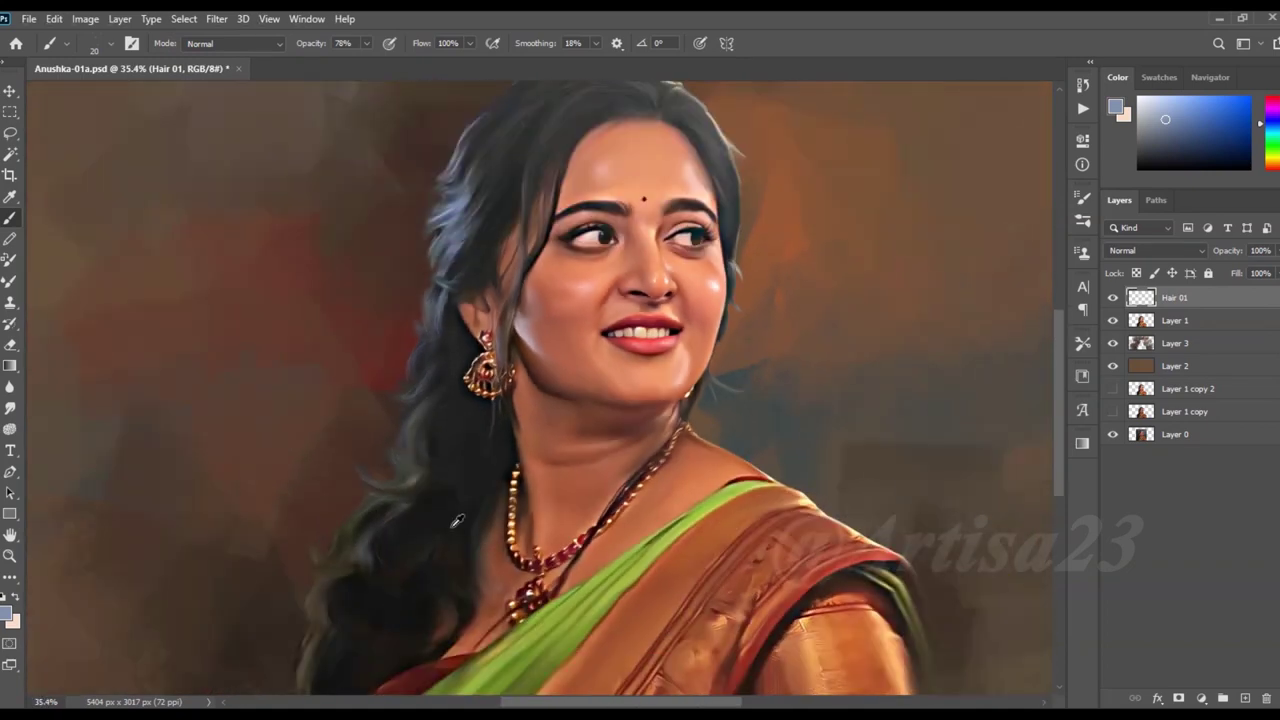
{"action": "scroll", "coordinate": [370, 545], "scroll_direction": "down", "scroll_amount": 1}
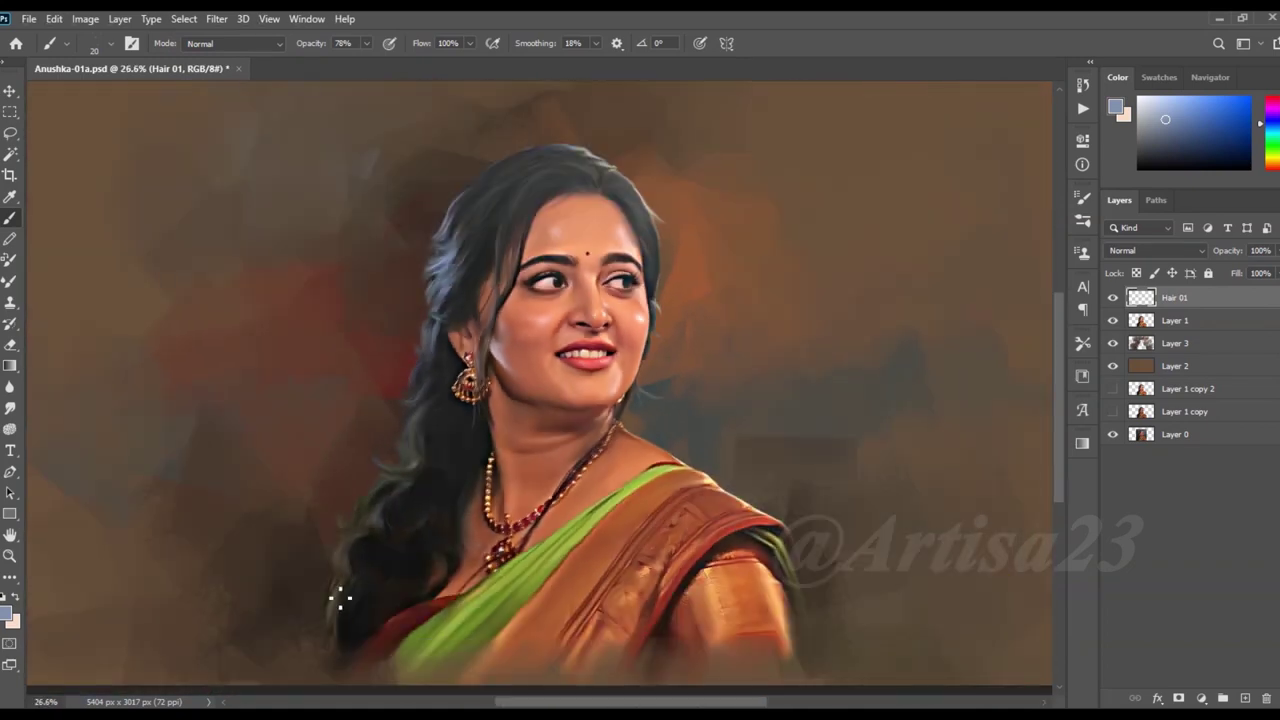
{"action": "scroll", "coordinate": [341, 598], "scroll_direction": "up", "scroll_amount": 1}
{"action": "scroll", "coordinate": [437, 310], "scroll_direction": "up", "scroll_amount": 2}
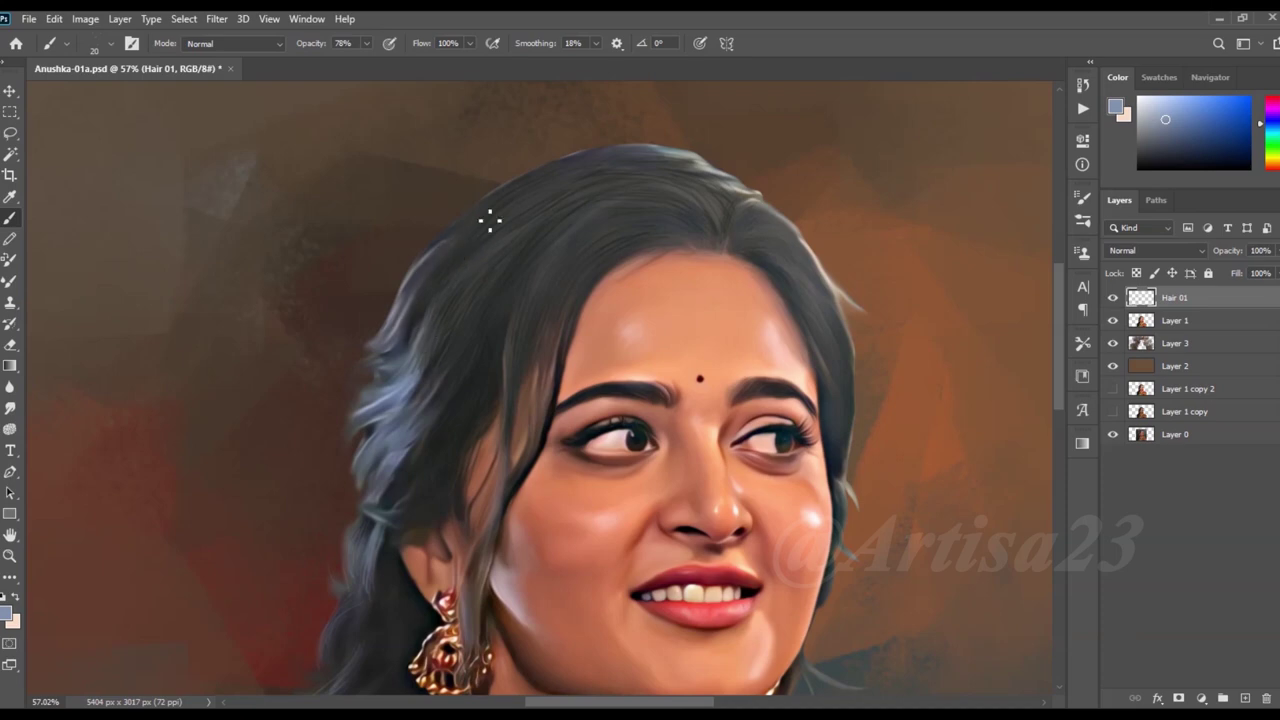
{"action": "scroll", "coordinate": [667, 233], "scroll_direction": "up", "scroll_amount": 1}
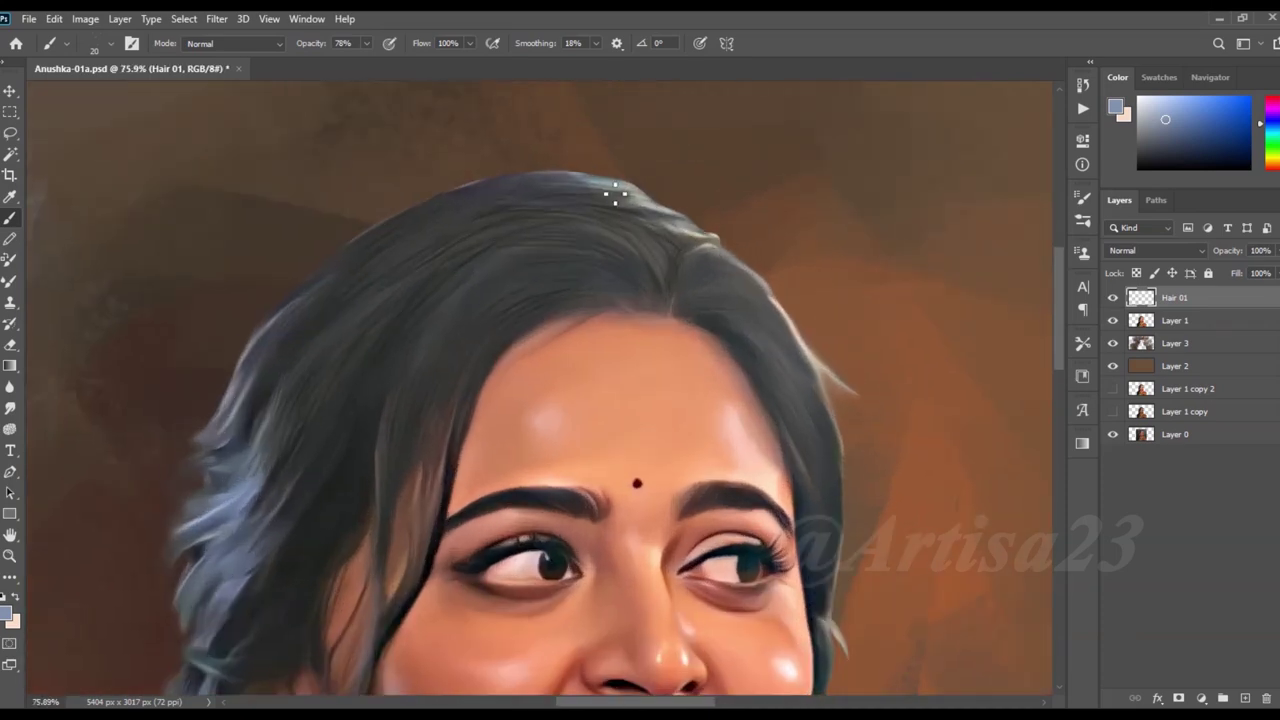
{"action": "scroll", "coordinate": [526, 231], "scroll_direction": "down", "scroll_amount": 1}
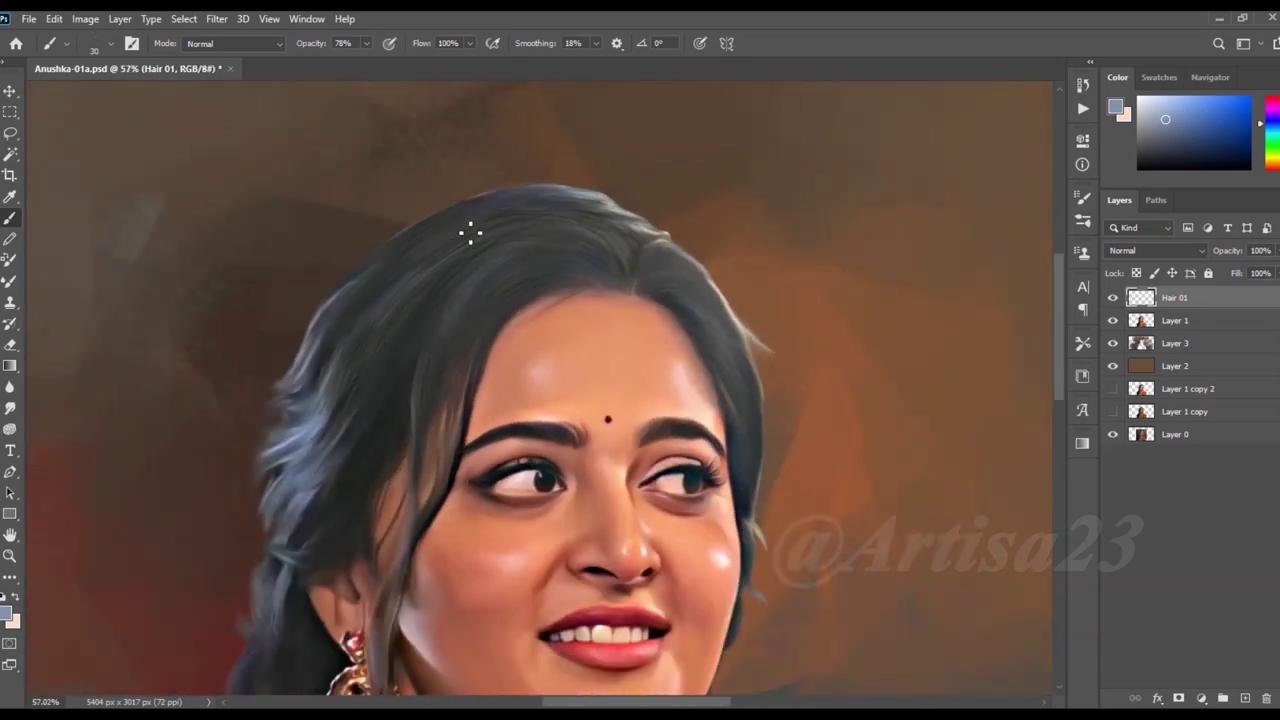
{"action": "scroll", "coordinate": [518, 244], "scroll_direction": "down", "scroll_amount": 1}
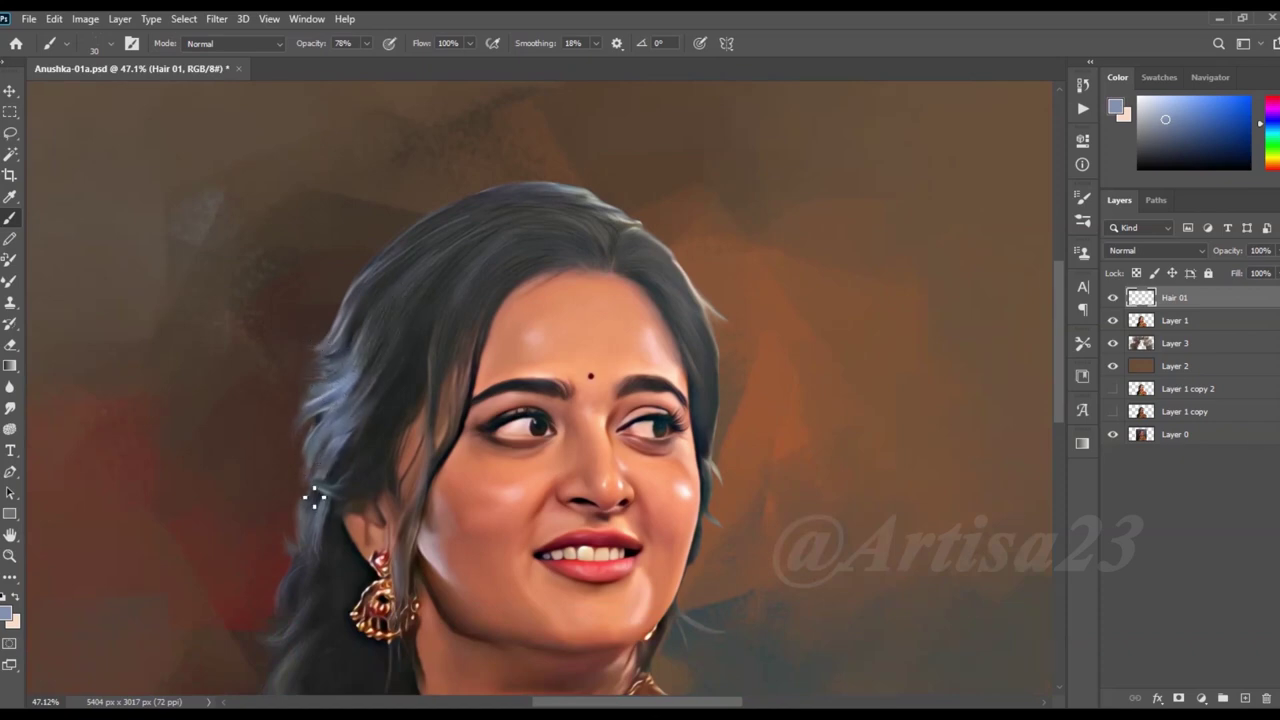
Paint fine flyaway strands up the lower hair edge and resample a dark colour
{"action": "left_click_drag", "start_coordinate": [302, 599], "coordinate": [308, 560]}
{"action": "scroll", "coordinate": [542, 322], "scroll_direction": "up", "scroll_amount": 2}
{"action": "scroll", "coordinate": [543, 329], "scroll_direction": "down", "scroll_amount": 1}
{"action": "scroll", "coordinate": [560, 370], "scroll_direction": "down", "scroll_amount": 1}
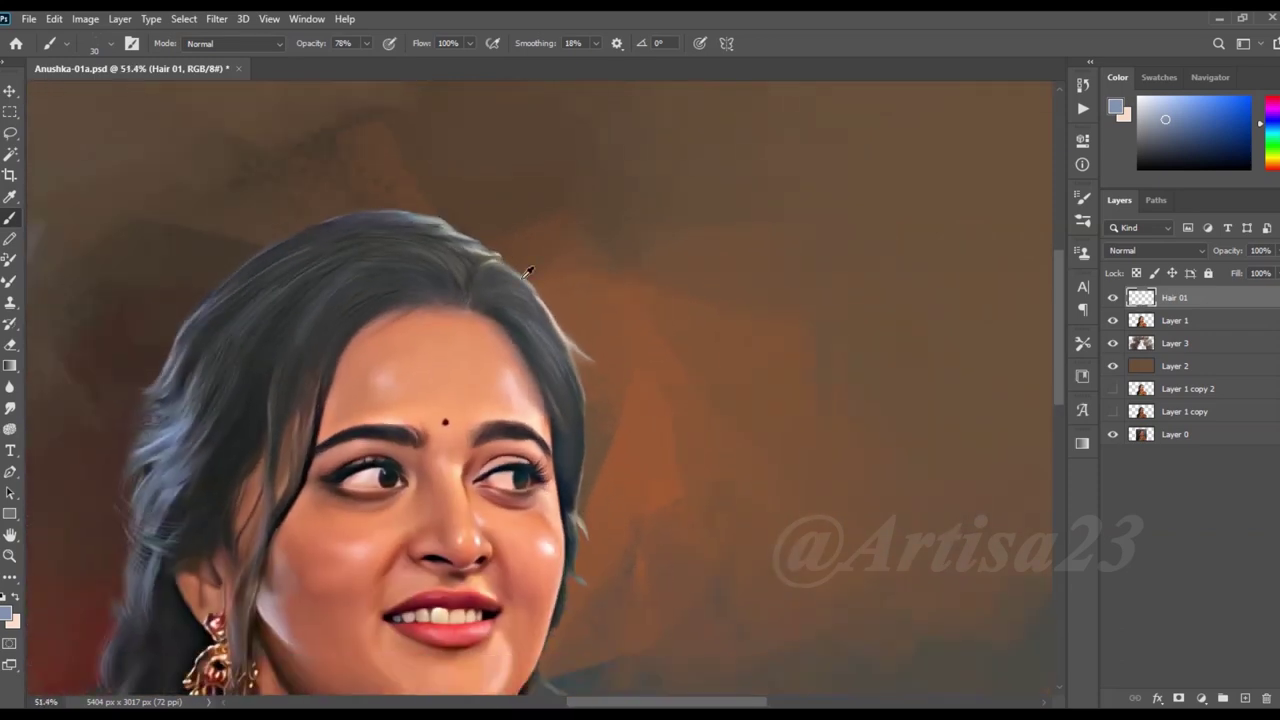
{"action": "left_click", "coordinate": [573, 508], "text": "alt"}
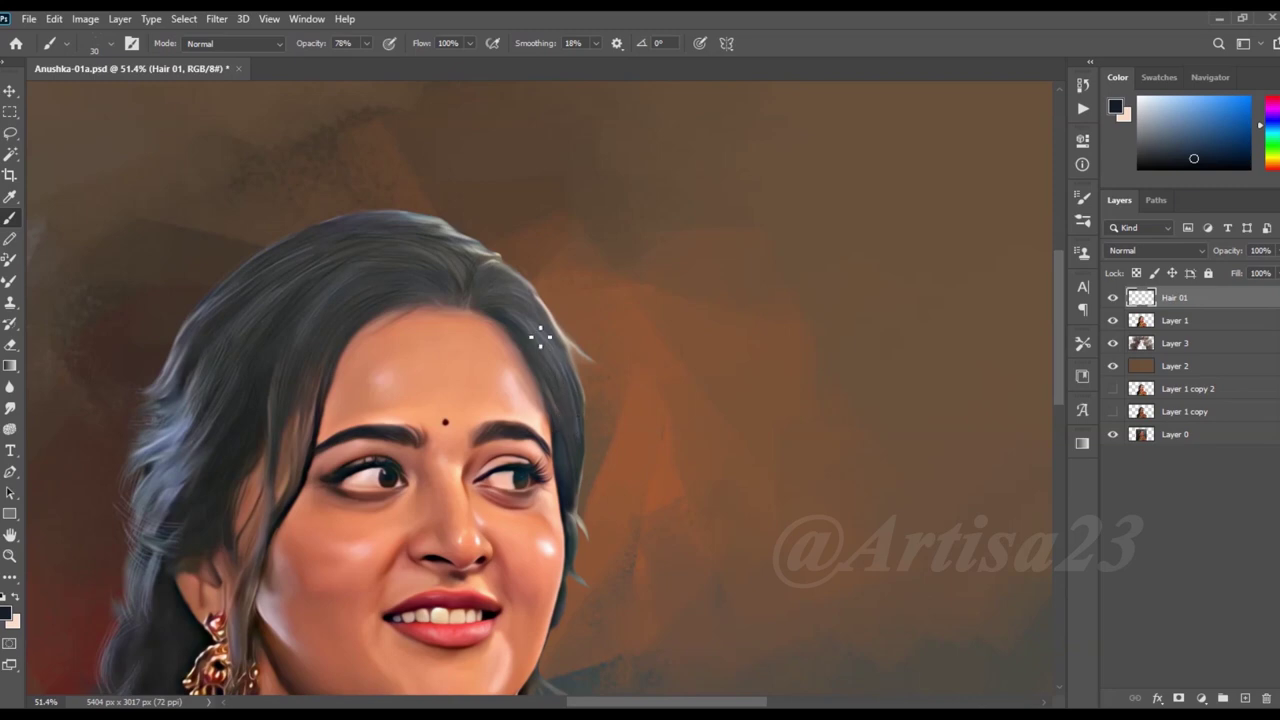
Set the foreground painting colour to black in the Color Picker
{"action": "scroll", "coordinate": [543, 349], "scroll_direction": "up", "scroll_amount": 1}
{"action": "left_click", "coordinate": [407, 290], "text": "alt"}
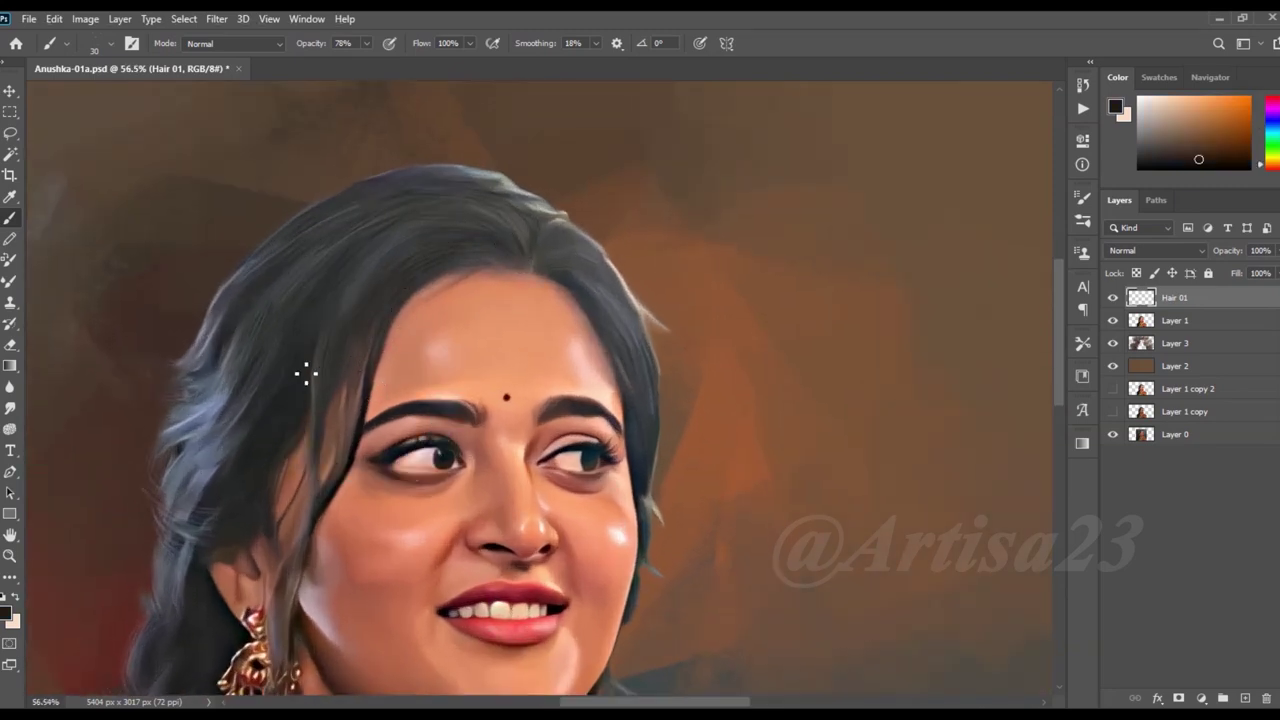
{"action": "scroll", "coordinate": [527, 220], "scroll_direction": "down", "scroll_amount": 2}
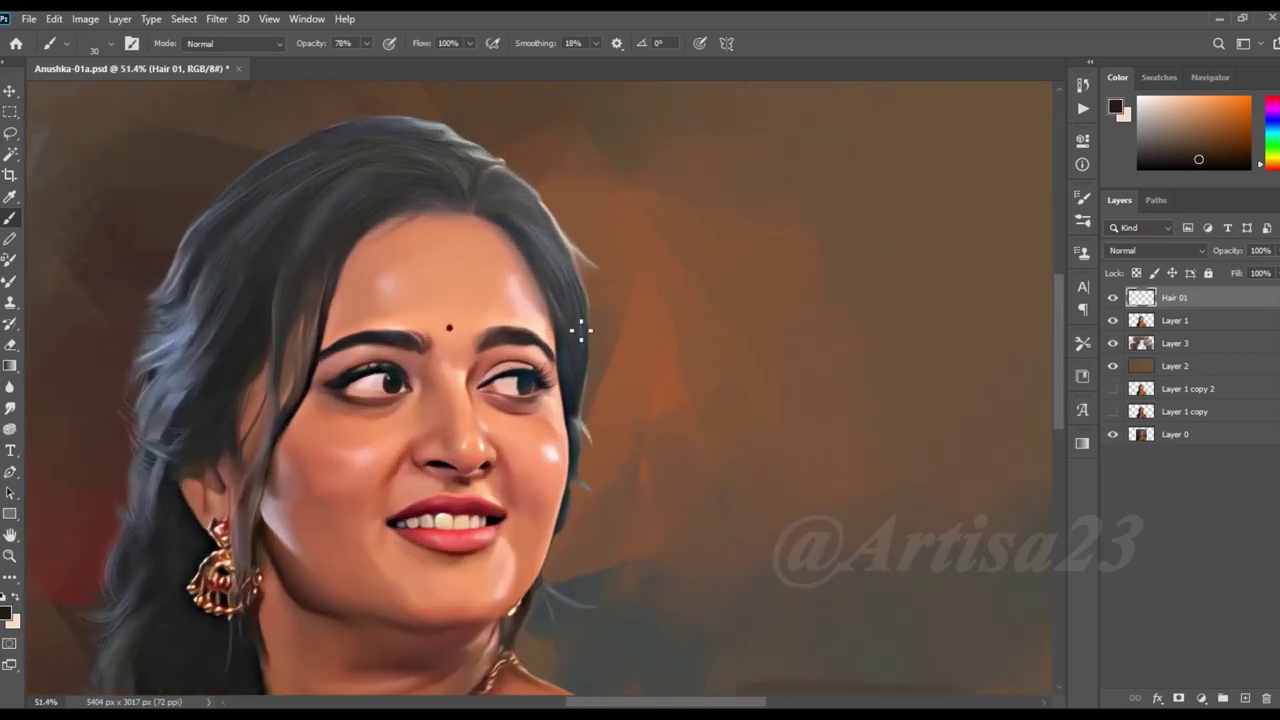
{"action": "left_click", "coordinate": [343, 588], "text": "alt"}
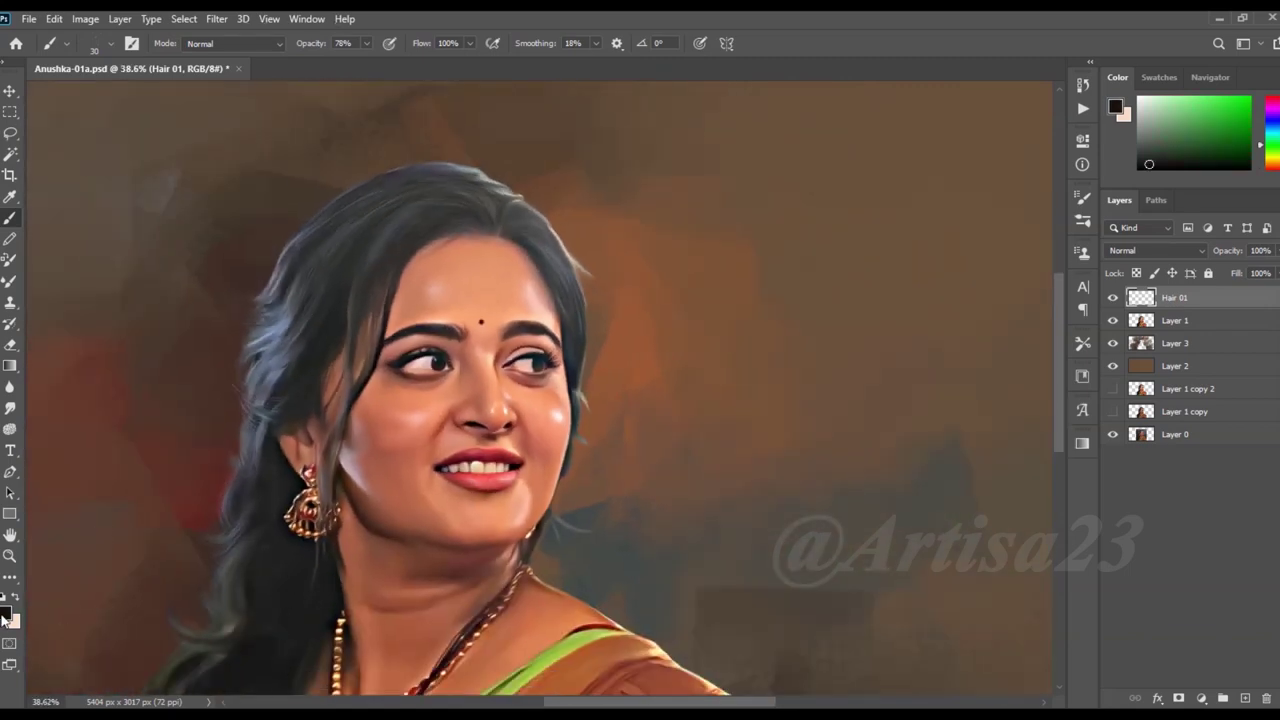
{"action": "left_click", "coordinate": [5, 618]}
{"action": "left_click", "coordinate": [940, 380]}
{"action": "key", "text": "Return"}
Review the hair beside the cheek and jaw and enlarge the brush slightly
{"action": "scroll", "coordinate": [475, 213], "scroll_direction": "up", "scroll_amount": 2}
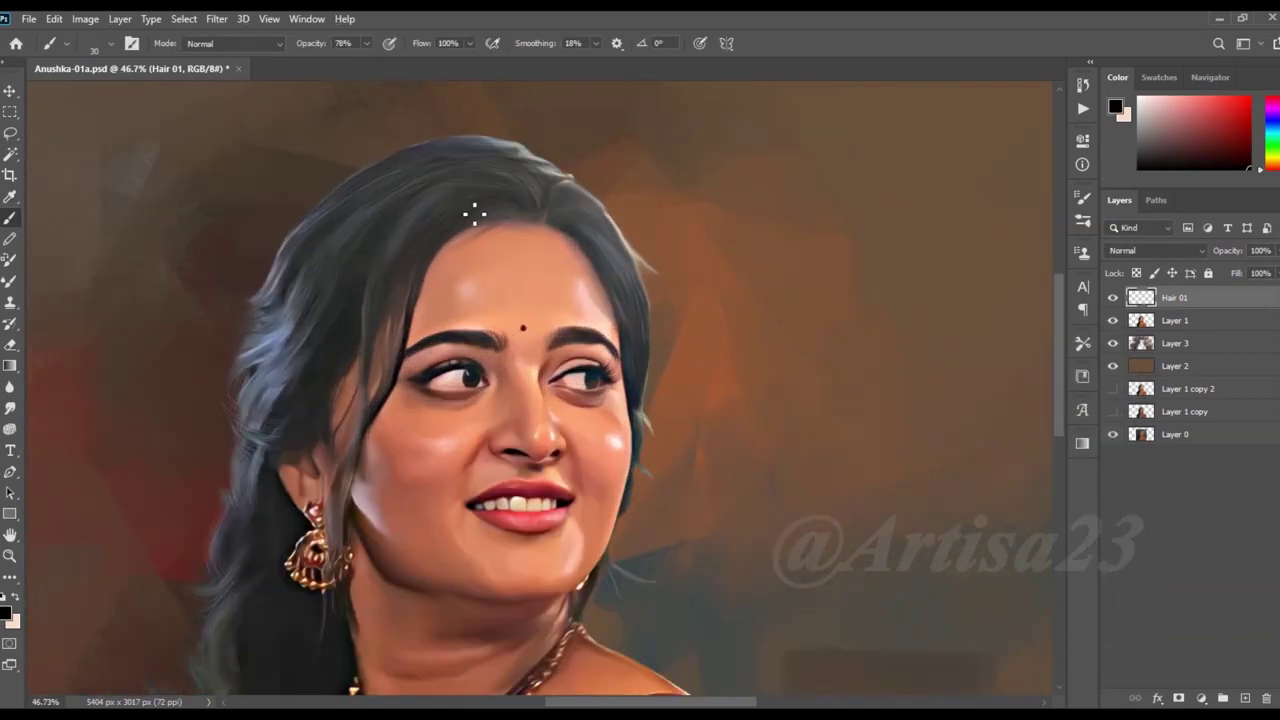
{"action": "scroll", "coordinate": [475, 213], "scroll_direction": "up", "scroll_amount": 3}
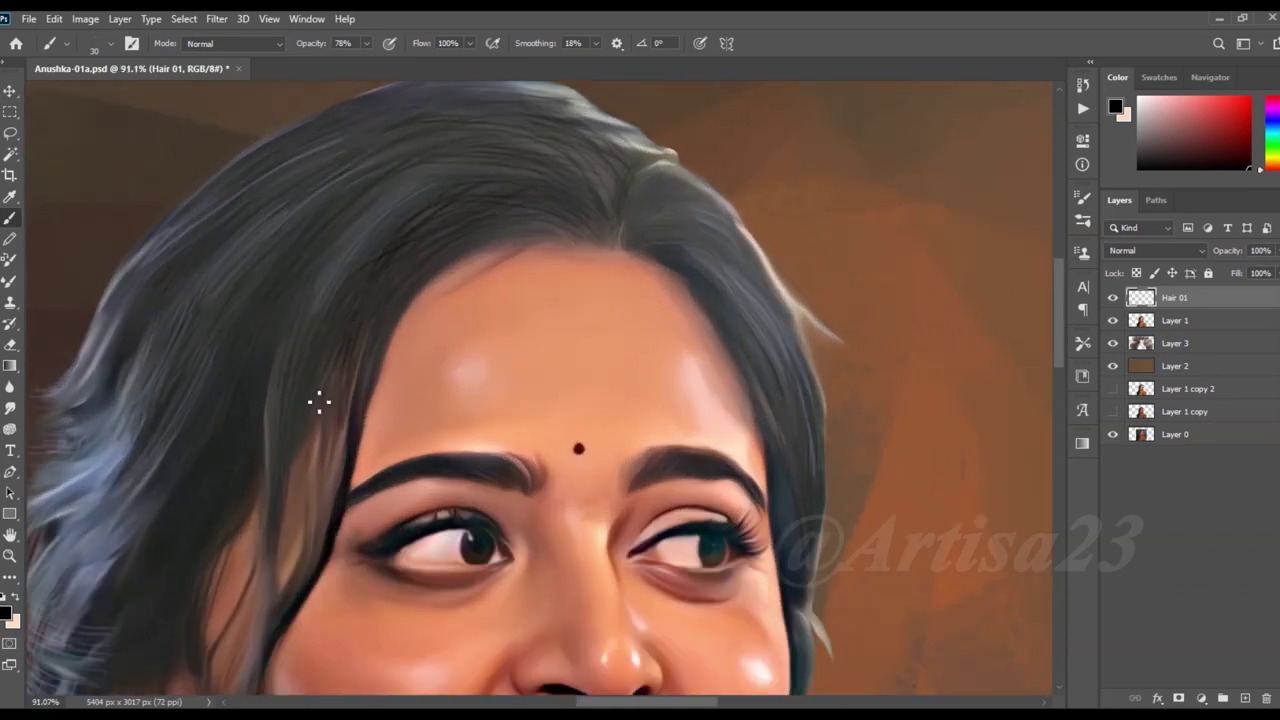
{"action": "scroll", "coordinate": [380, 251], "scroll_direction": "down", "scroll_amount": 2}
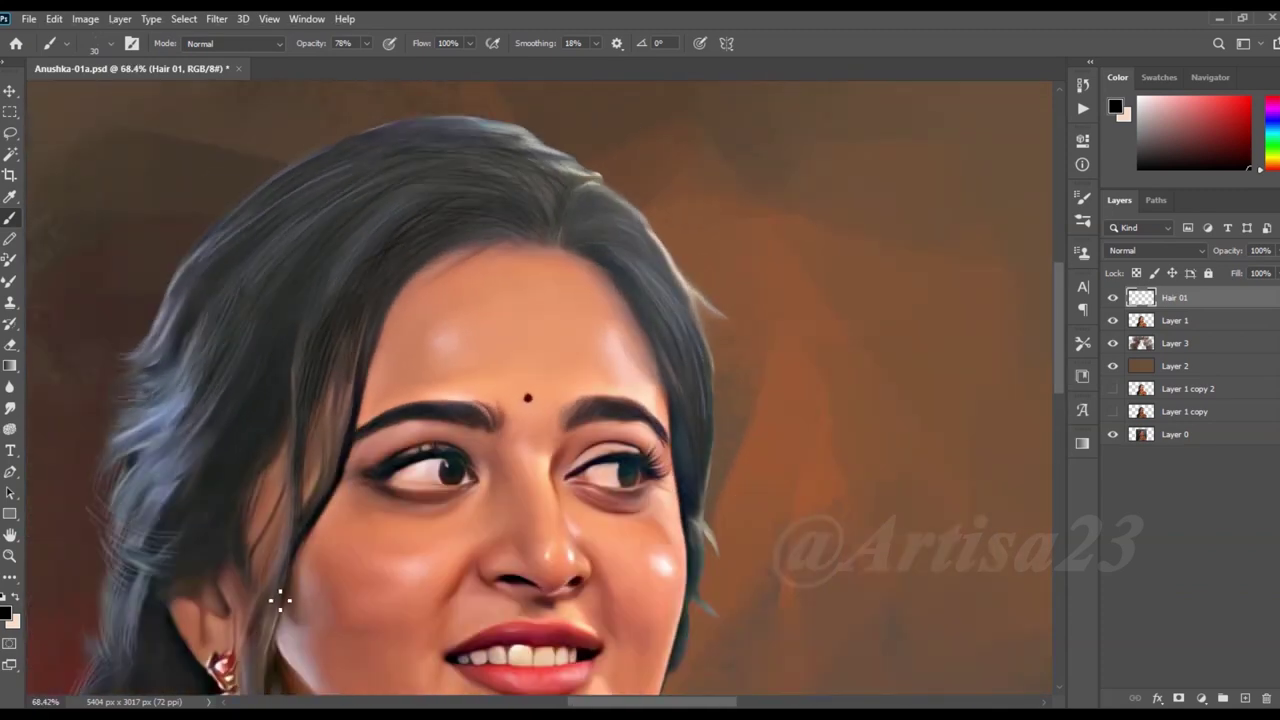
{"action": "scroll", "coordinate": [322, 430], "scroll_direction": "down", "scroll_amount": 2}
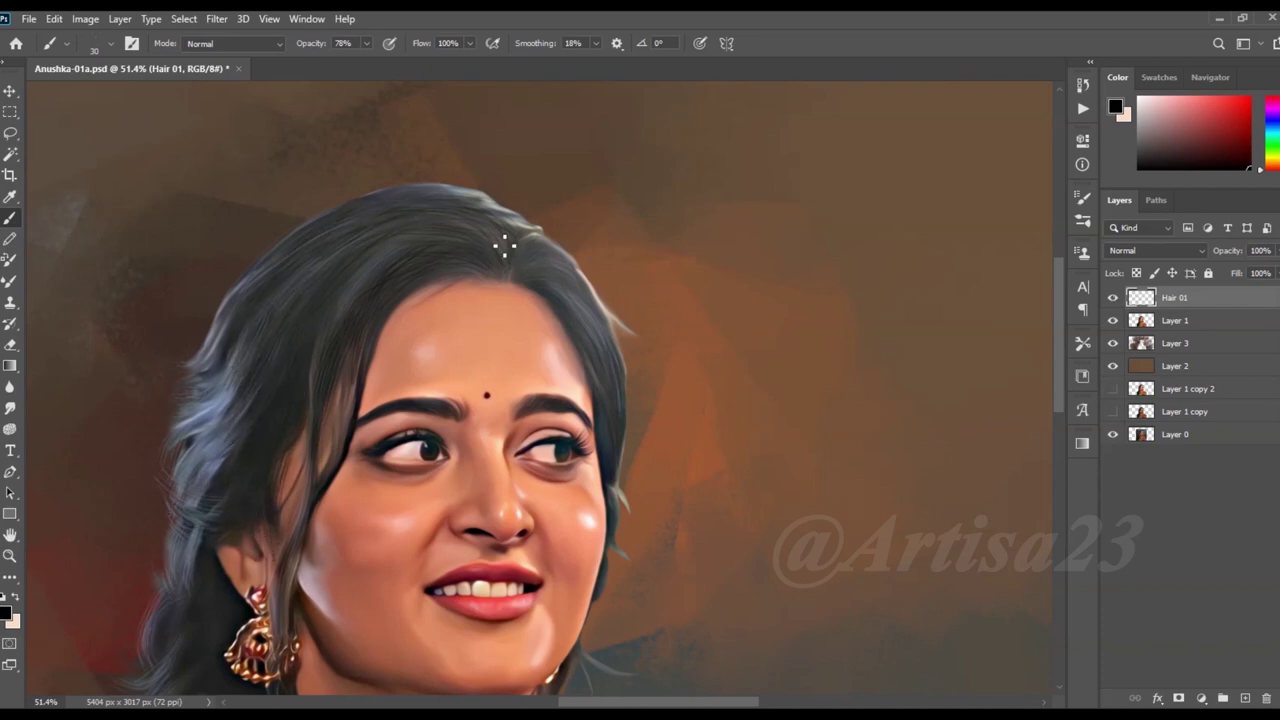
{"action": "scroll", "coordinate": [428, 203], "scroll_direction": "up", "scroll_amount": 1}
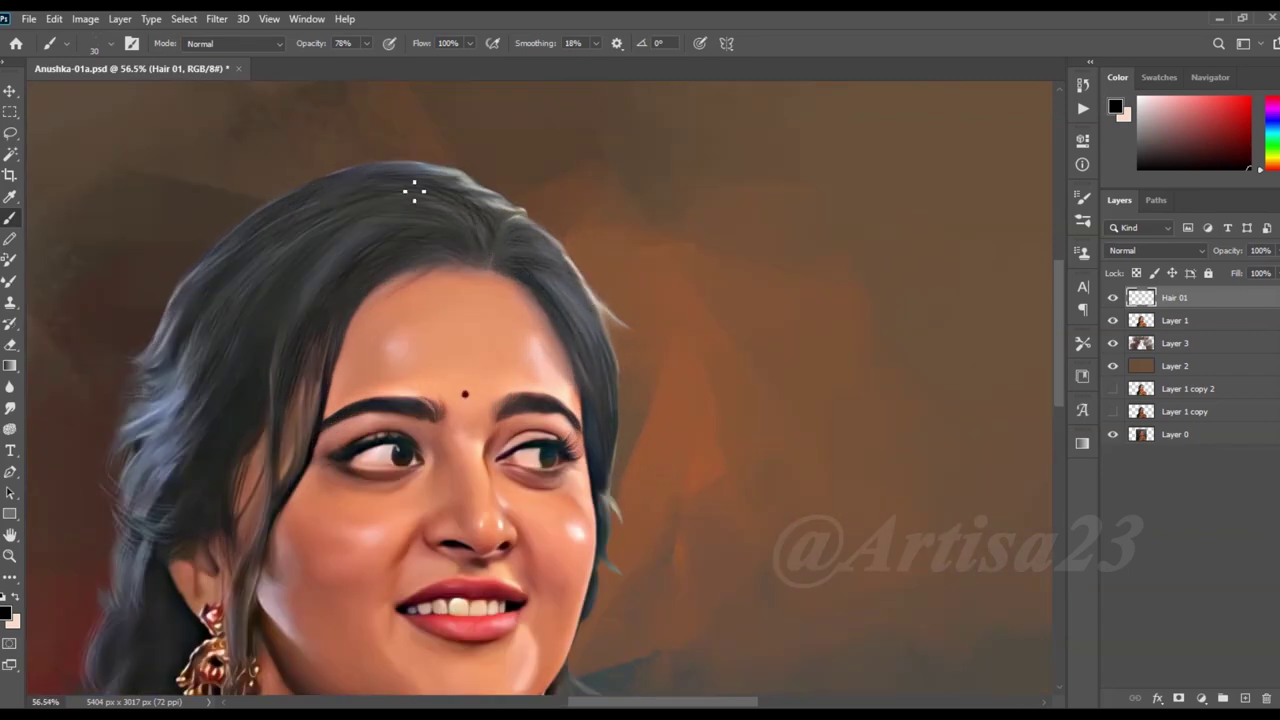
{"action": "scroll", "coordinate": [413, 188], "scroll_direction": "down", "scroll_amount": 2}
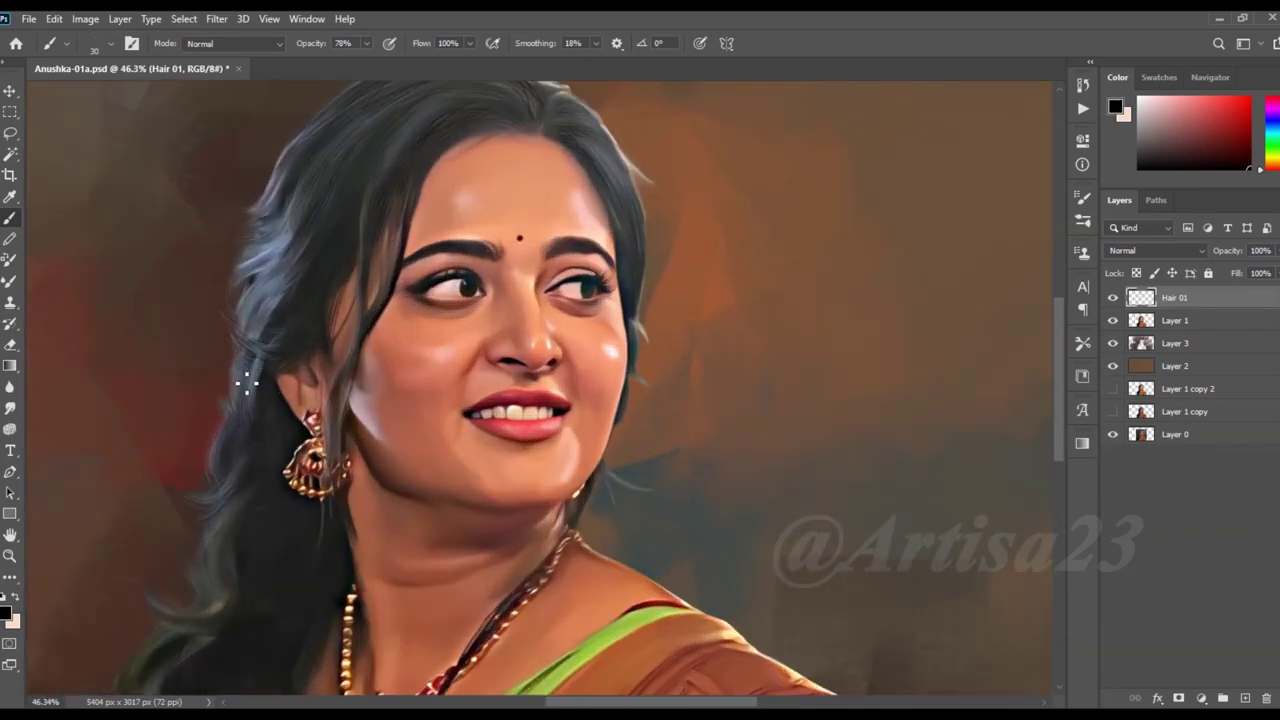
{"action": "scroll", "coordinate": [663, 277], "scroll_direction": "up", "scroll_amount": 8}
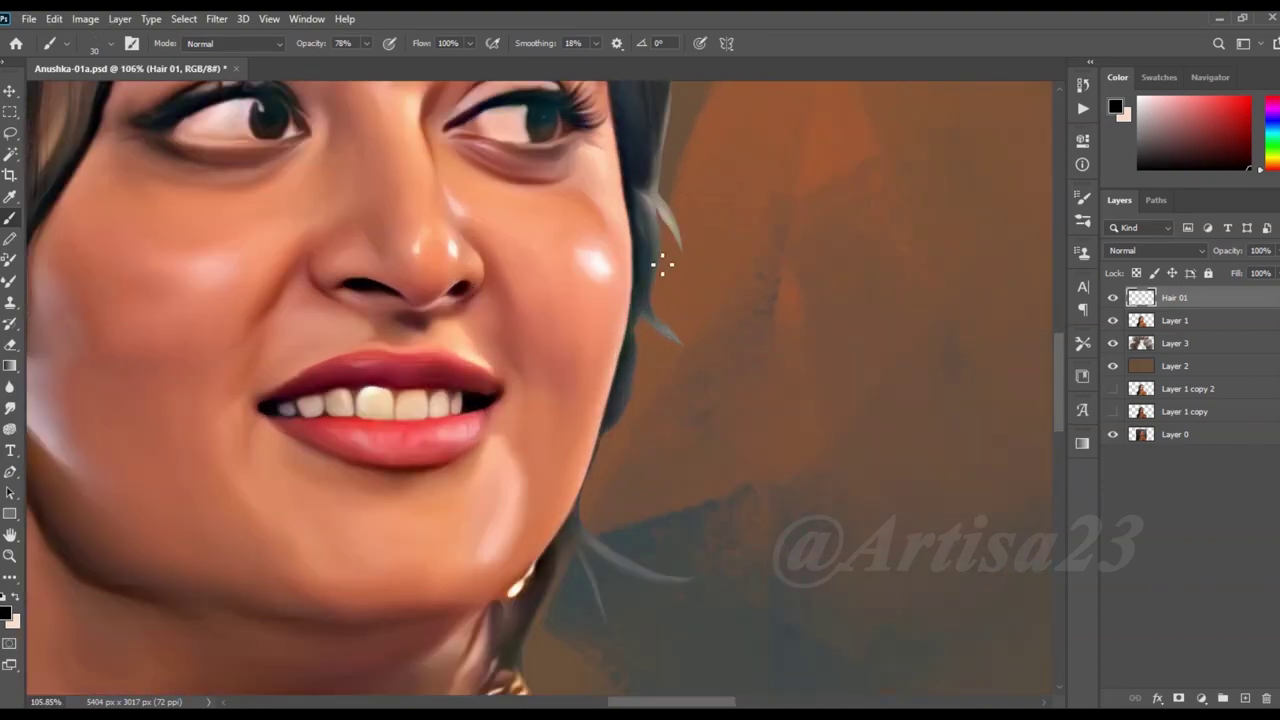
{"action": "scroll", "coordinate": [662, 262], "scroll_direction": "down", "scroll_amount": 4}
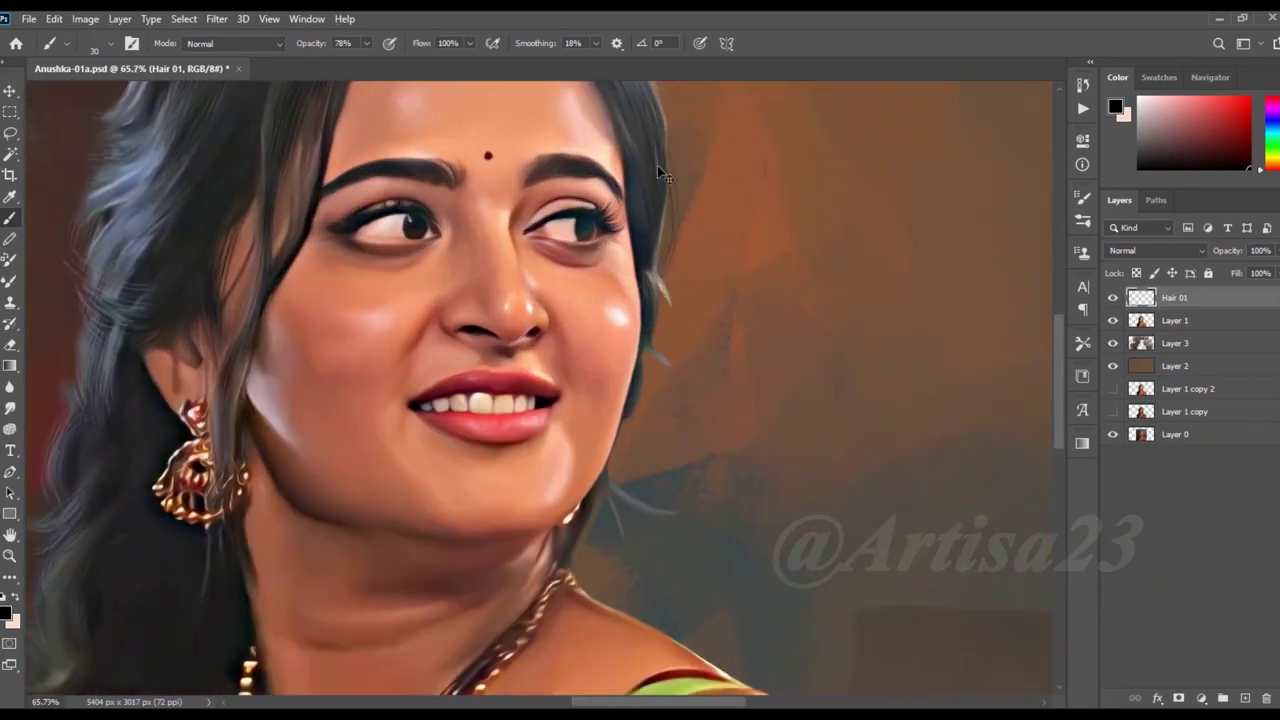
{"action": "scroll", "coordinate": [662, 275], "scroll_direction": "down", "scroll_amount": 1}
{"action": "scroll", "coordinate": [666, 322], "scroll_direction": "up", "scroll_amount": 4}
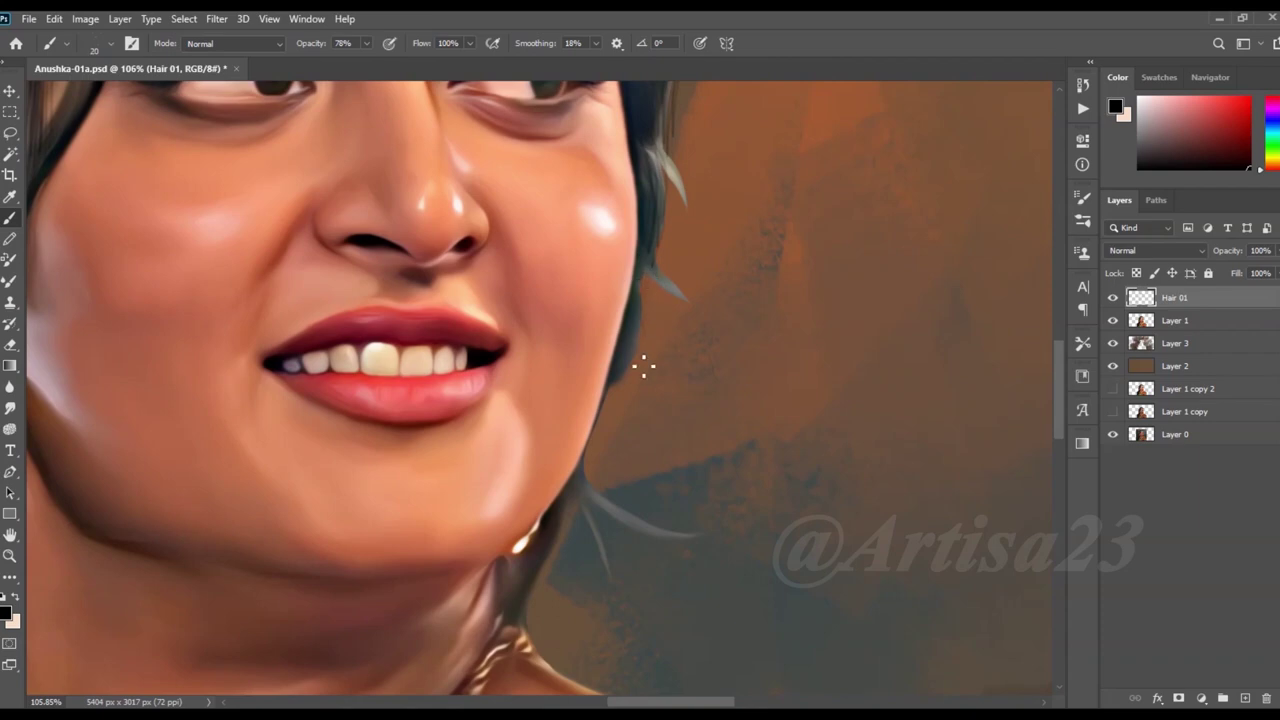
{"action": "scroll", "coordinate": [603, 410], "scroll_direction": "down", "scroll_amount": 1}
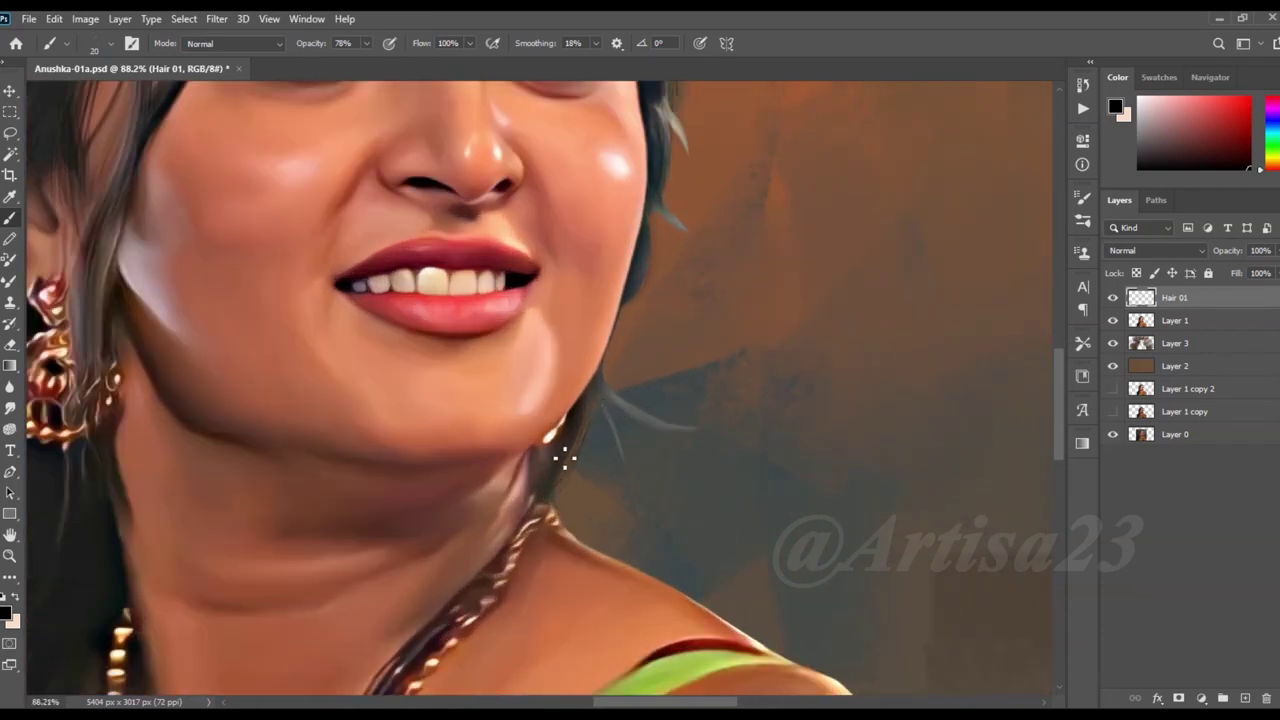
{"action": "scroll", "coordinate": [550, 497], "scroll_direction": "down", "scroll_amount": 4}
{"action": "scroll", "coordinate": [440, 510], "scroll_direction": "up", "scroll_amount": 2}
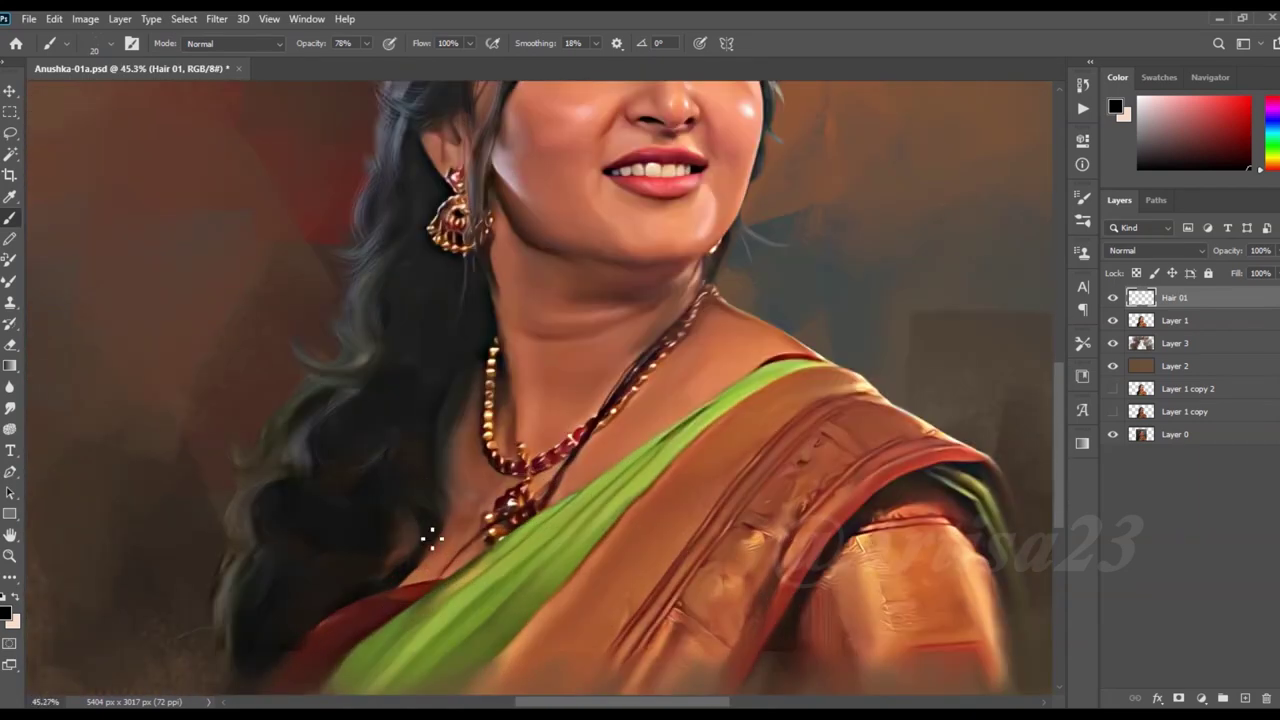
{"action": "key", "text": "bracketright"}
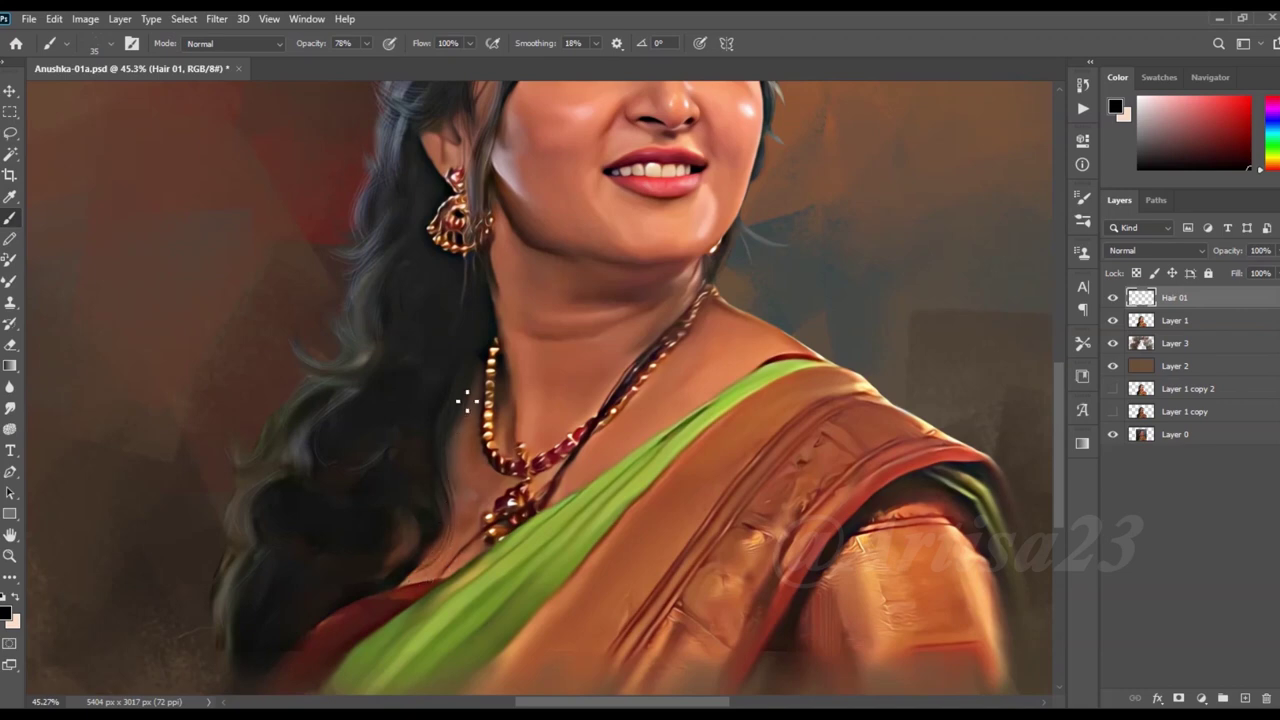
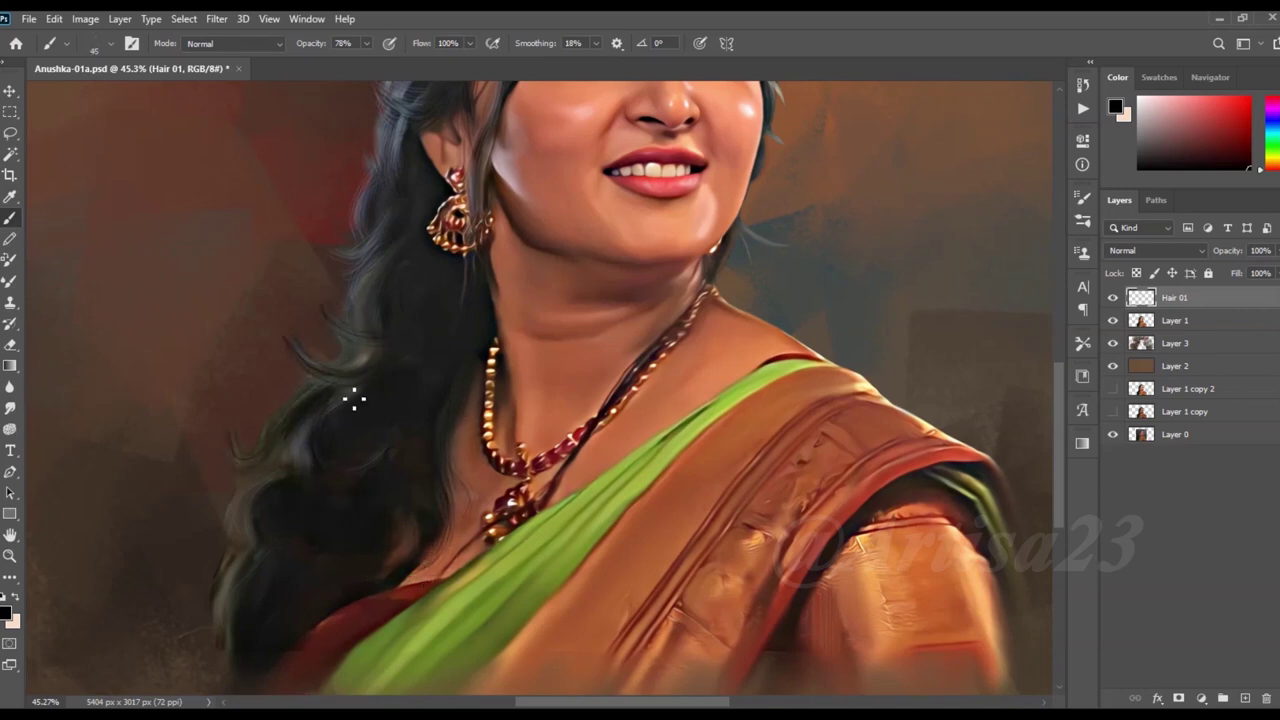
Zoom around the painted hair strands and save the portrait PSD
{"action": "scroll", "coordinate": [228, 602], "scroll_direction": "down", "scroll_amount": 2}
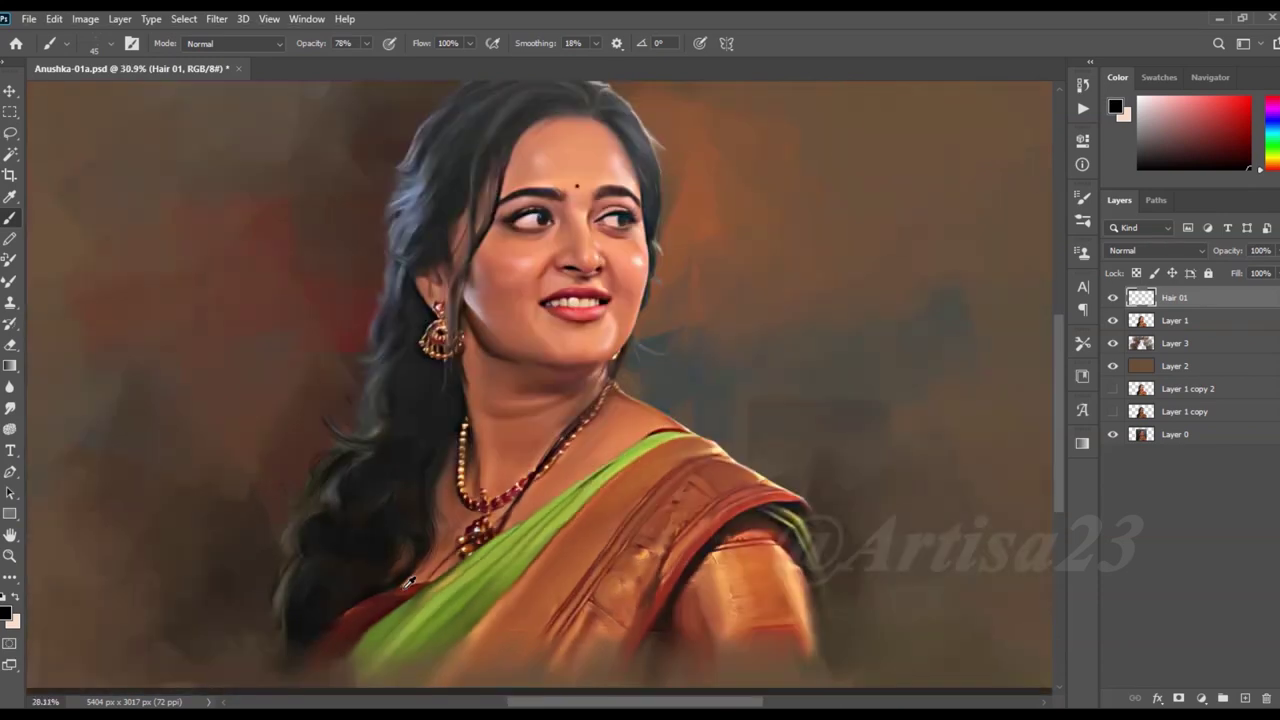
{"action": "scroll", "coordinate": [300, 450], "scroll_direction": "down", "scroll_amount": 2}
{"action": "key", "text": "ctrl+s"}
{"action": "scroll", "coordinate": [403, 347], "scroll_direction": "up", "scroll_amount": 2}
{"action": "scroll", "coordinate": [405, 347], "scroll_direction": "up", "scroll_amount": 2}
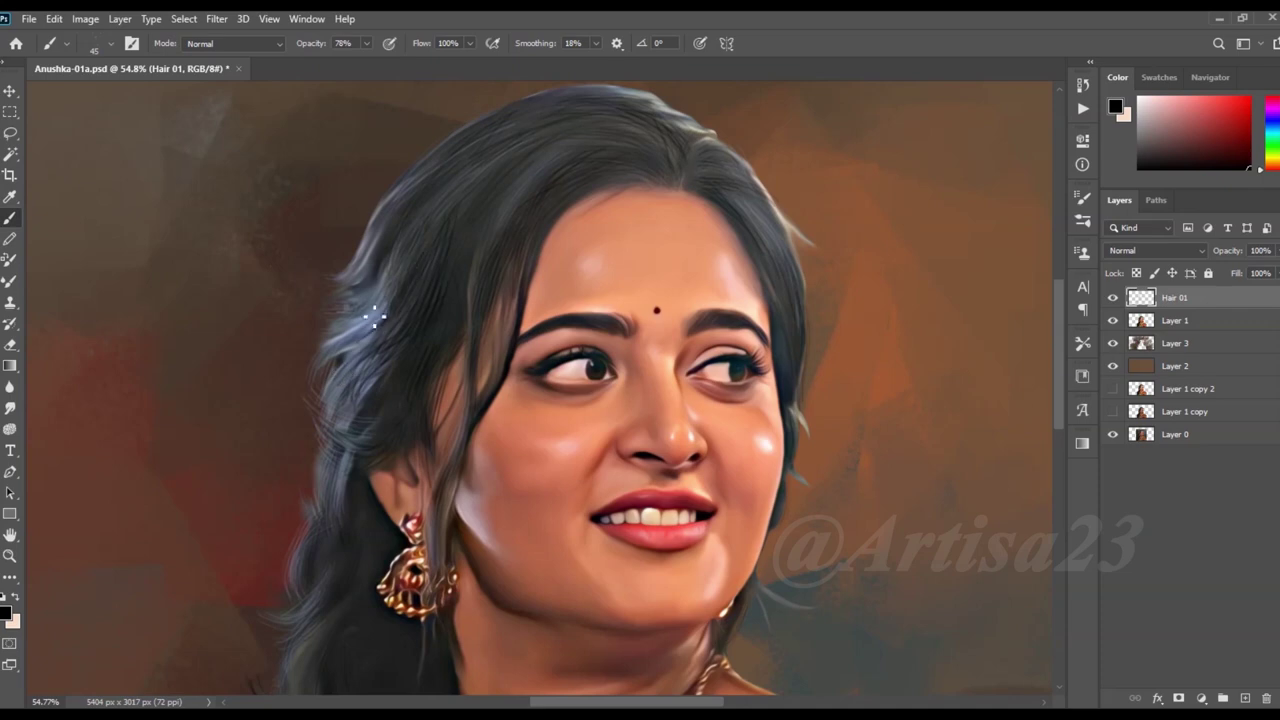
{"action": "scroll", "coordinate": [490, 225], "scroll_direction": "down", "scroll_amount": 2}
{"action": "key", "text": "ctrl+s"}
{"action": "scroll", "coordinate": [556, 288], "scroll_direction": "down", "scroll_amount": 1}
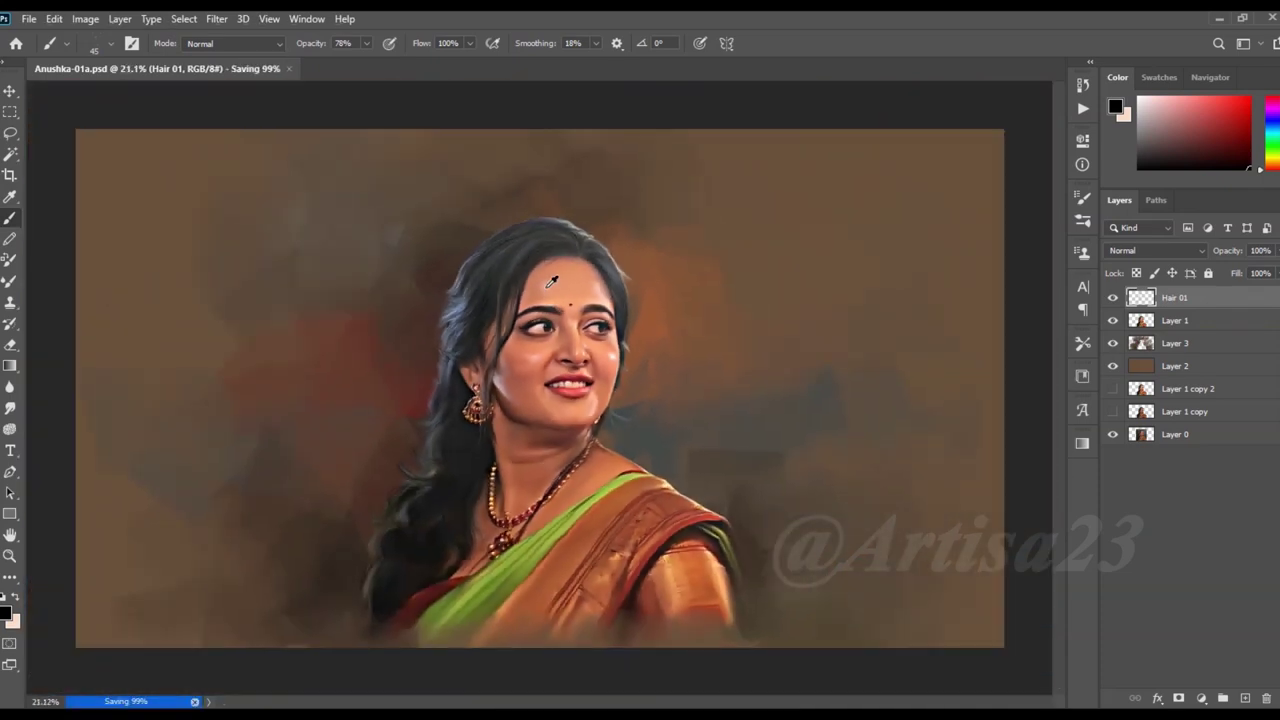
{"action": "scroll", "coordinate": [620, 300], "scroll_direction": "up", "scroll_amount": 1}
{"action": "scroll", "coordinate": [633, 307], "scroll_direction": "up", "scroll_amount": 1}
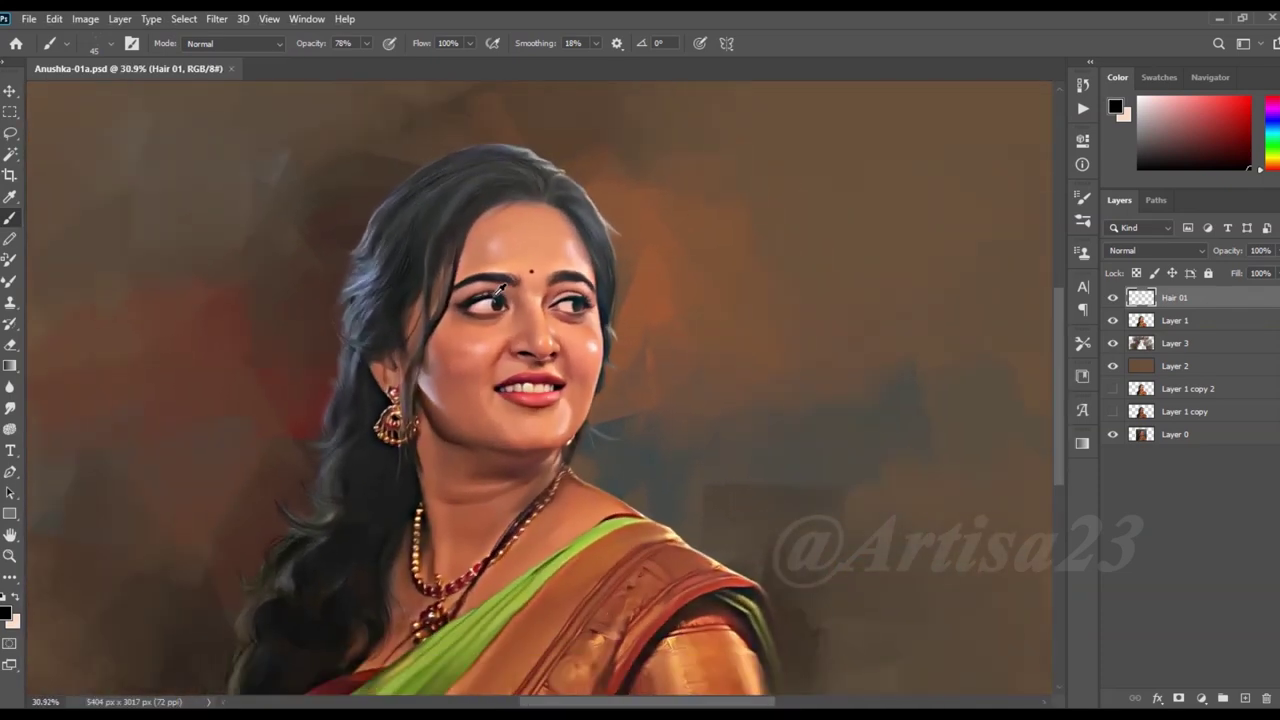
{"action": "key", "text": "F5"}
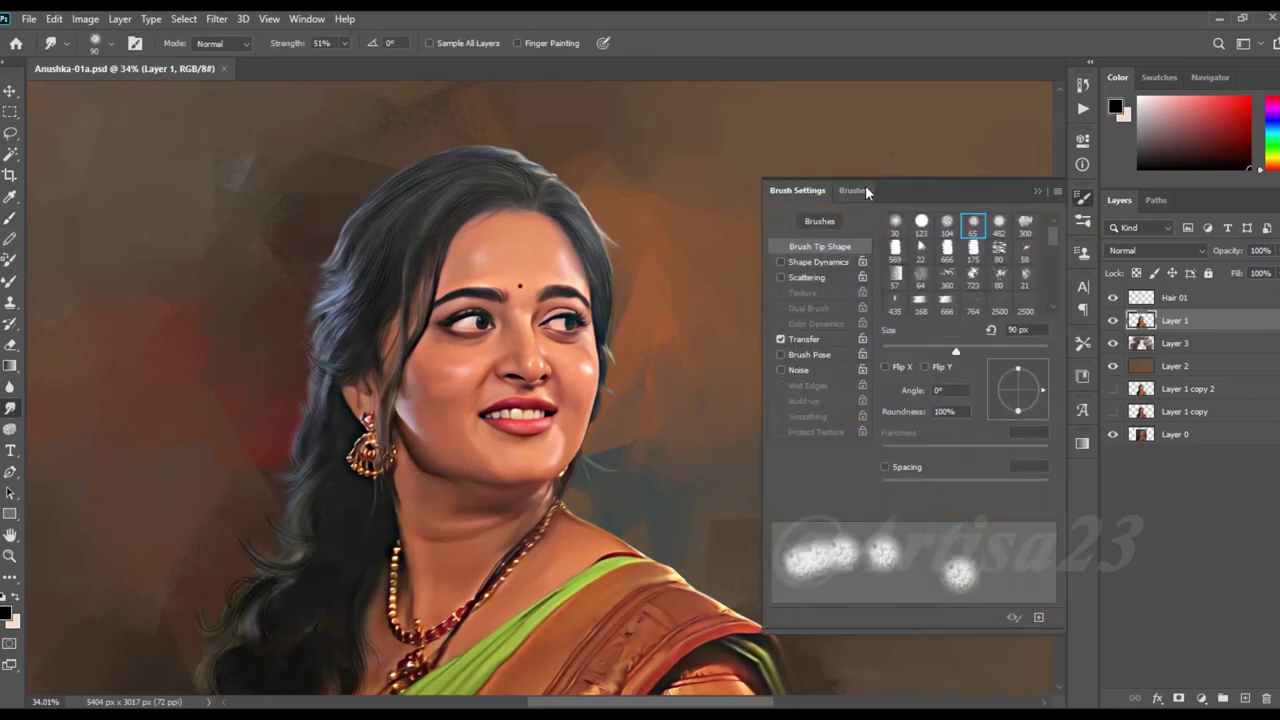
Smudge the left eye's white, lashes and catchlight on Layer 1
{"action": "left_click", "coordinate": [855, 190]}
{"action": "left_click", "coordinate": [1037, 190]}
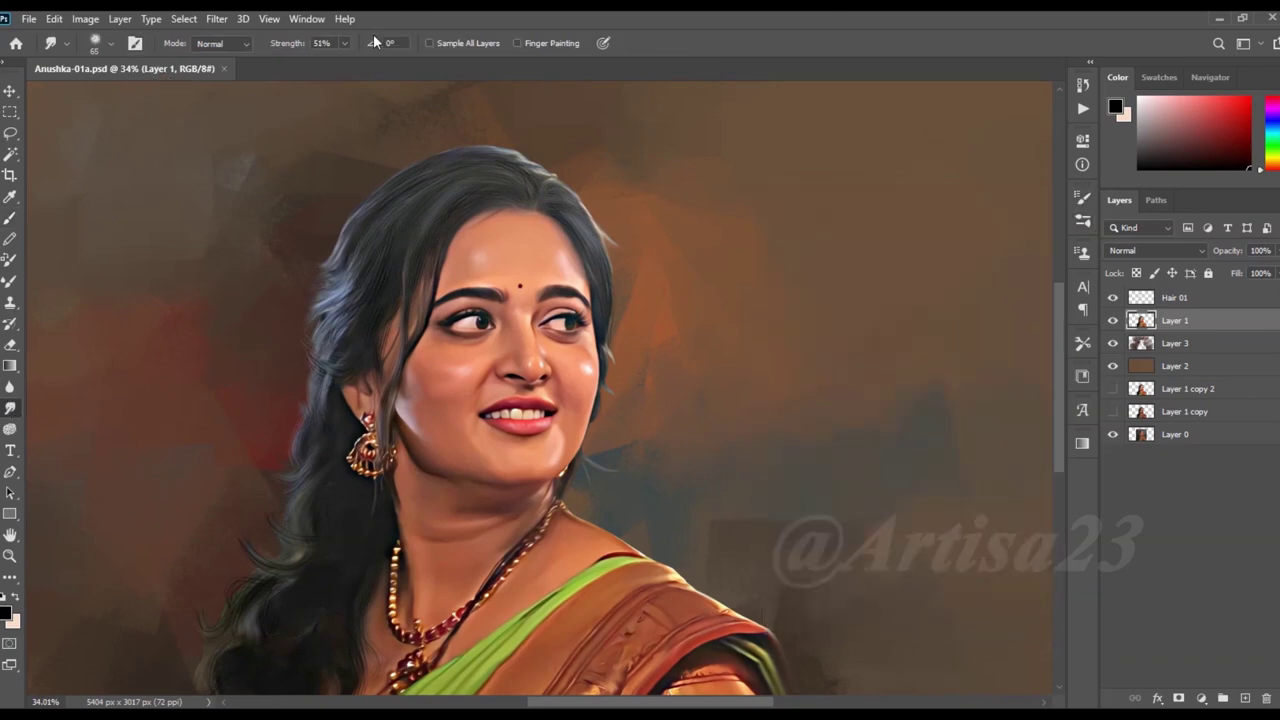
{"action": "scroll", "coordinate": [454, 317], "scroll_direction": "up", "scroll_amount": 10}
{"action": "mouse_move", "coordinate": [486, 363]}
{"action": "left_mouse_down"}
{"action": "mouse_move", "coordinate": [389, 371]}
{"action": "mouse_move", "coordinate": [374, 346]}
{"action": "mouse_move", "coordinate": [441, 315]}
{"action": "left_mouse_up"}
{"action": "key", "text": "bracketleft"}
{"action": "key", "text": "bracketleft"}
{"action": "key", "text": "bracketright"}
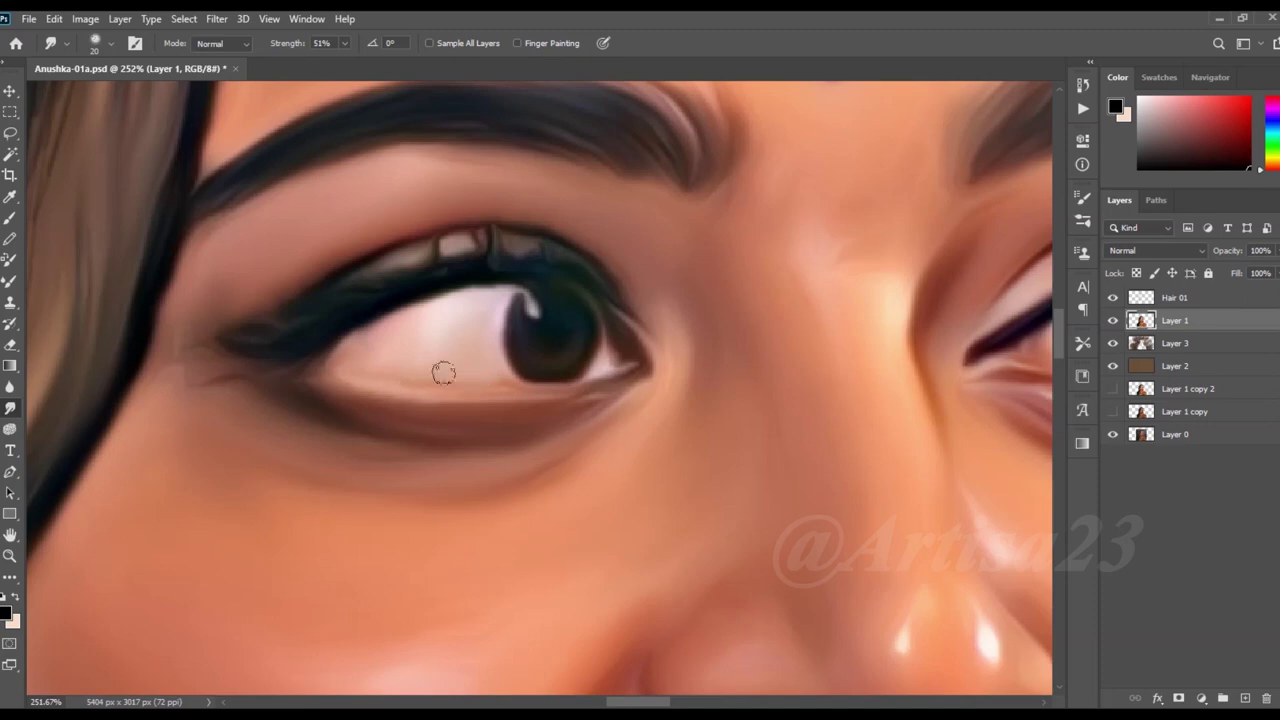
{"action": "key", "text": "bracketright"}
{"action": "left_click_drag", "start_coordinate": [543, 291], "coordinate": [447, 307]}
Soften the shoulder and blouse edge with a broader smudge stroke
{"action": "scroll", "coordinate": [447, 307], "scroll_direction": "down", "scroll_amount": 4}
{"action": "scroll", "coordinate": [629, 323], "scroll_direction": "up", "scroll_amount": 1}
{"action": "scroll", "coordinate": [660, 220], "scroll_direction": "up", "scroll_amount": 2}
{"action": "scroll", "coordinate": [563, 219], "scroll_direction": "down", "scroll_amount": 3}
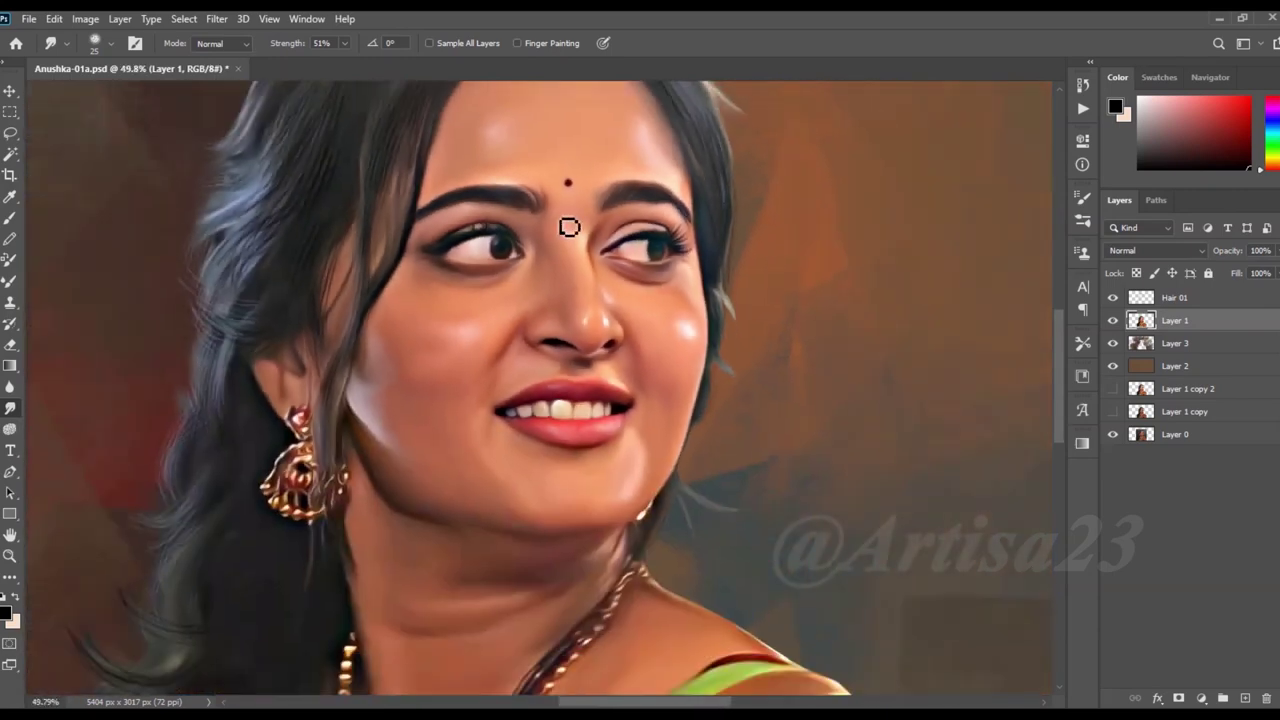
{"action": "scroll", "coordinate": [569, 223], "scroll_direction": "down", "scroll_amount": 3}
{"action": "key", "text": "bracketright"}
{"action": "key", "text": "bracketright"}
{"action": "key", "text": "bracketright"}
{"action": "key", "text": "bracketright"}
{"action": "key", "text": "bracketright"}
{"action": "key", "text": "bracketright"}
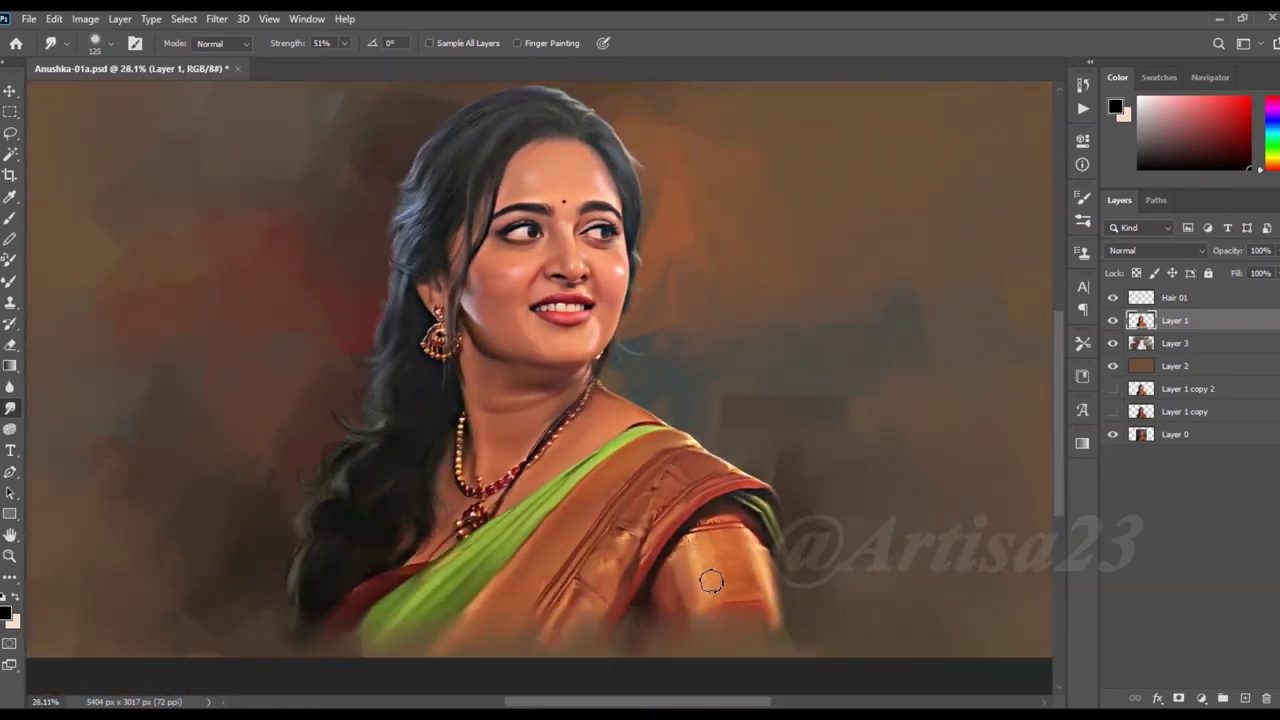
{"action": "key", "text": "bracketleft"}
{"action": "left_click_drag", "start_coordinate": [745, 550], "coordinate": [712, 492]}
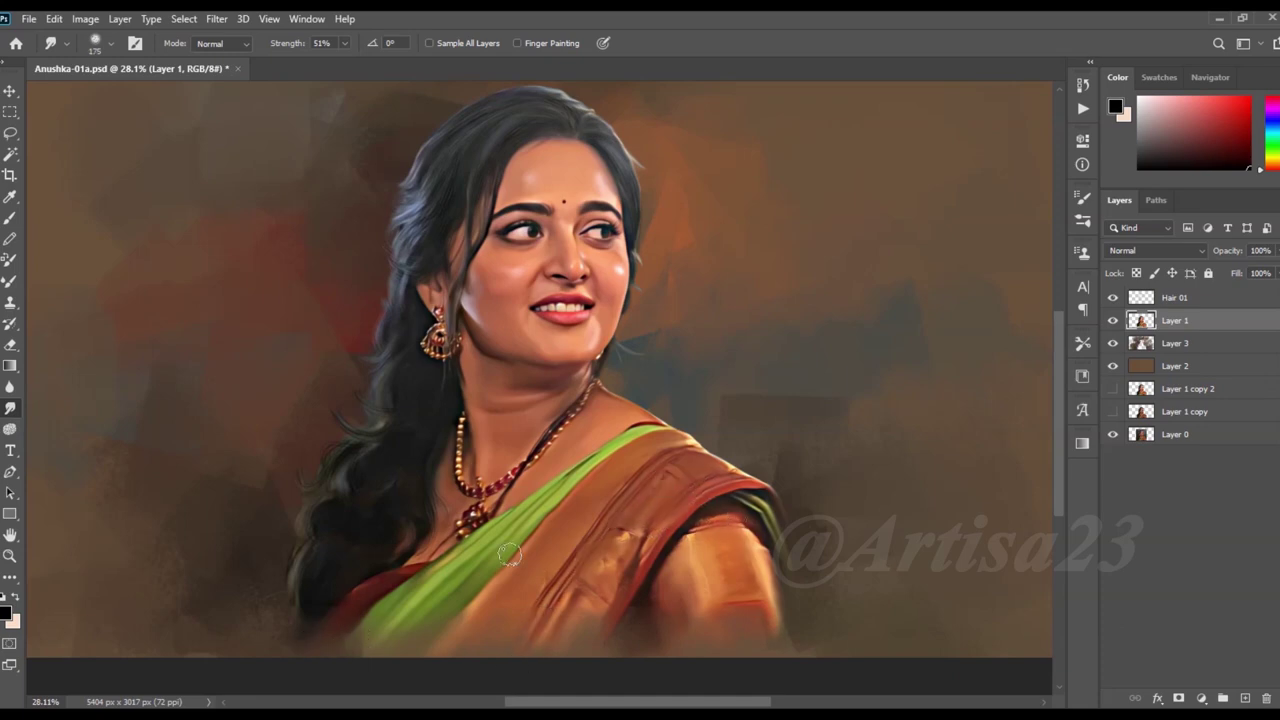
Save the portrait and add a new empty layer above Hair 01
{"action": "scroll", "coordinate": [450, 300], "scroll_direction": "down", "scroll_amount": 3}
{"action": "key", "text": "ctrl+s"}
{"action": "scroll", "coordinate": [580, 368], "scroll_direction": "up", "scroll_amount": 1}
{"action": "key", "text": "bracketright"}
{"action": "scroll", "coordinate": [580, 368], "scroll_direction": "up", "scroll_amount": 2}
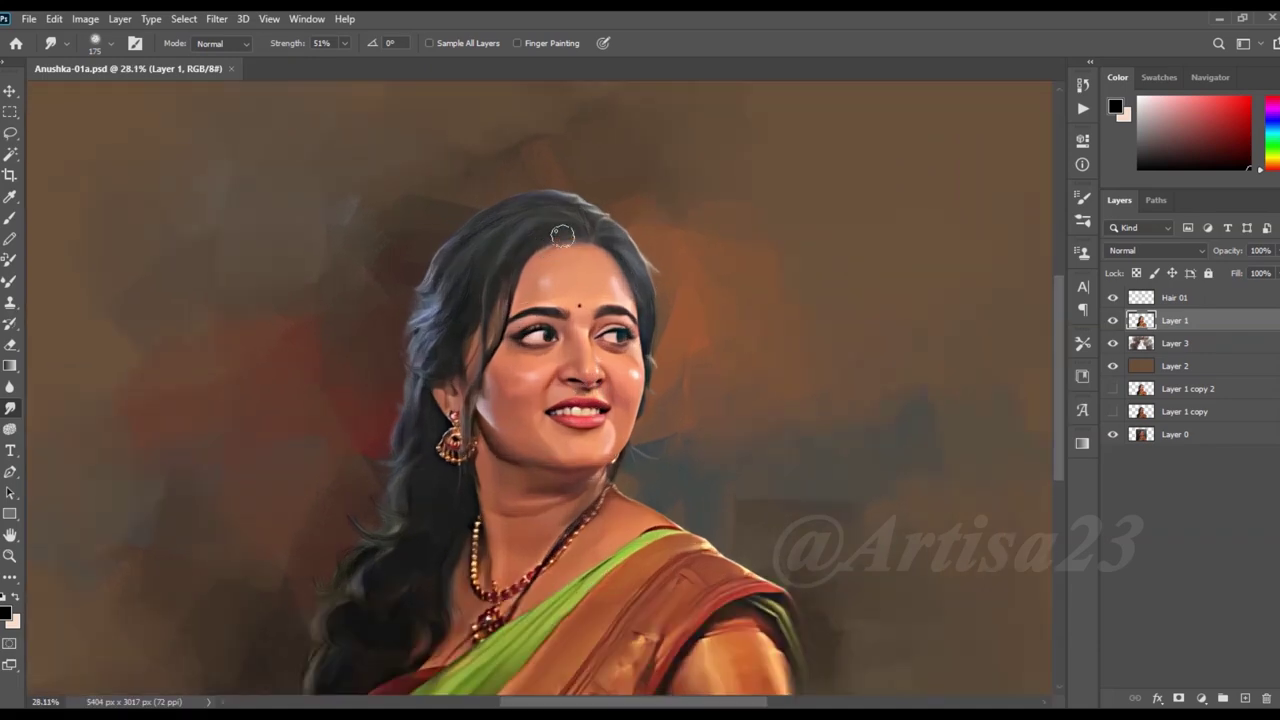
{"action": "scroll", "coordinate": [580, 280], "scroll_direction": "up", "scroll_amount": 3}
{"action": "scroll", "coordinate": [580, 190], "scroll_direction": "up", "scroll_amount": 3}
{"action": "left_click", "coordinate": [1180, 302]}
{"action": "key", "text": "ctrl+shift+alt+n"}
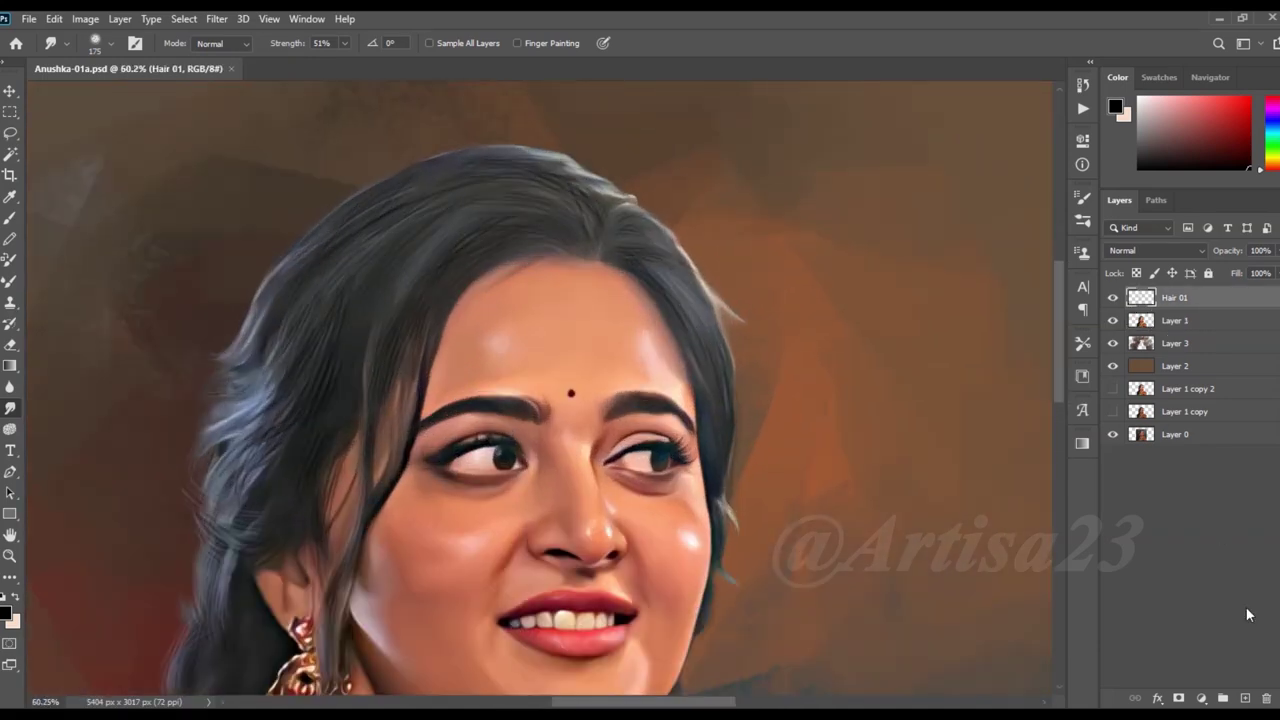
Name the new layer 'Hair 02'
{"action": "double_click", "coordinate": [1210, 297]}
{"action": "key", "text": "Escape"}
{"action": "double_click", "coordinate": [1175, 297]}
{"action": "type", "text": "Hair 02"}
{"action": "key", "text": "Return"}
{"action": "scroll", "coordinate": [707, 296], "scroll_direction": "down", "scroll_amount": 2, "text": "alt"}
Switch to a small Hard Round brush for fine hair strands
{"action": "key", "text": "b"}
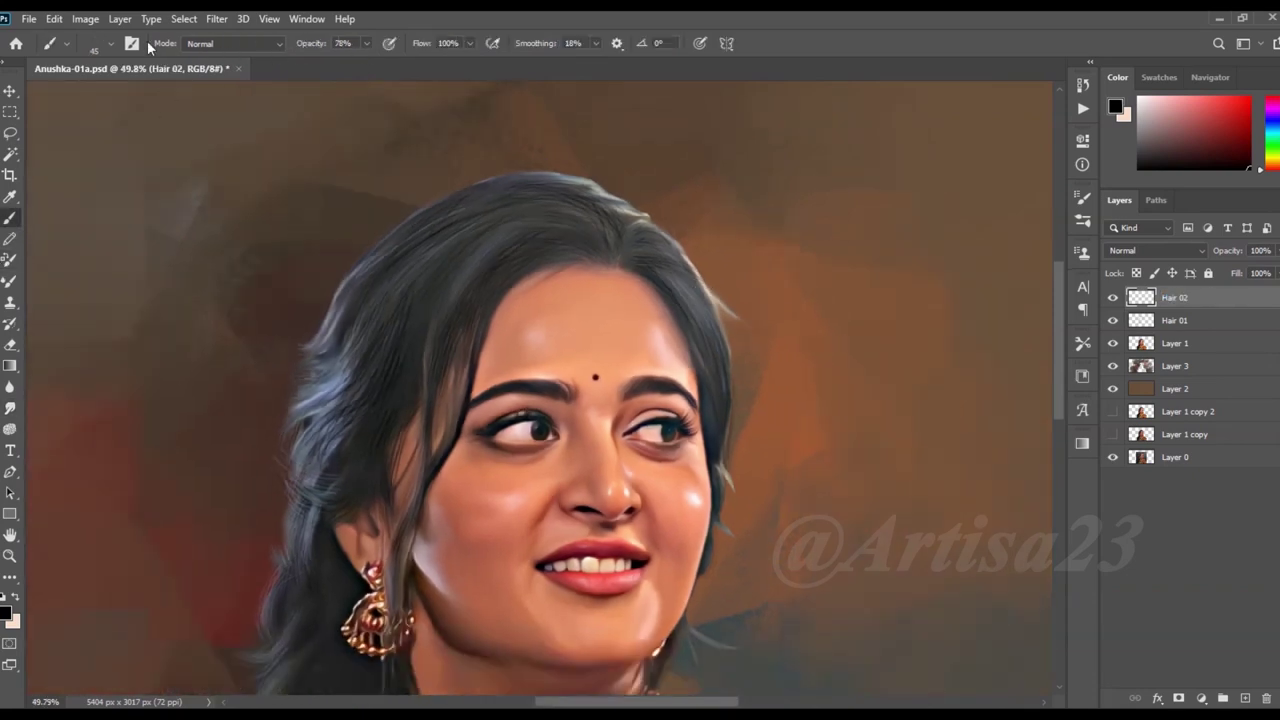
{"action": "left_click", "coordinate": [131, 43]}
{"action": "left_click", "coordinate": [855, 190]}
{"action": "scroll", "coordinate": [993, 340], "scroll_direction": "up", "scroll_amount": 3}
{"action": "scroll", "coordinate": [993, 297], "scroll_direction": "up", "scroll_amount": 3}
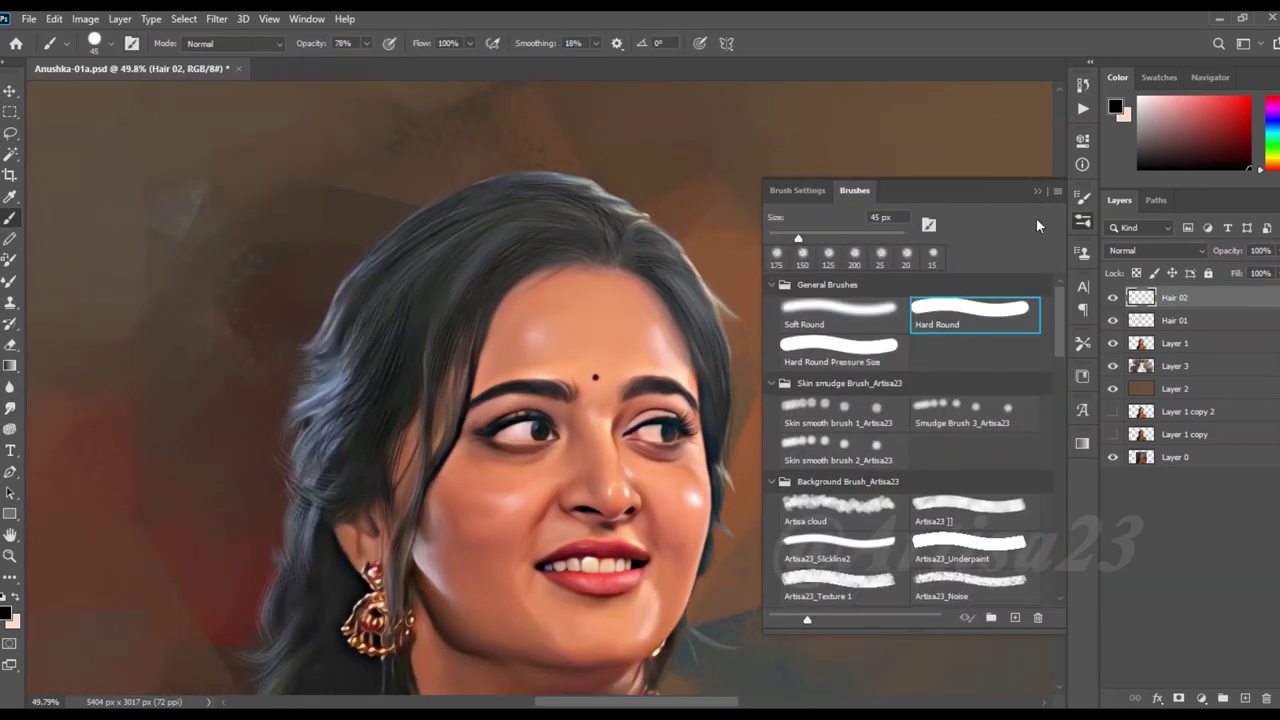
{"action": "left_click", "coordinate": [993, 297]}
{"action": "scroll", "coordinate": [634, 175], "scroll_direction": "up", "scroll_amount": 2, "text": "alt"}
{"action": "key", "text": "bracketleft"}
{"action": "key", "text": "bracketleft"}
{"action": "key", "text": "bracketleft"}
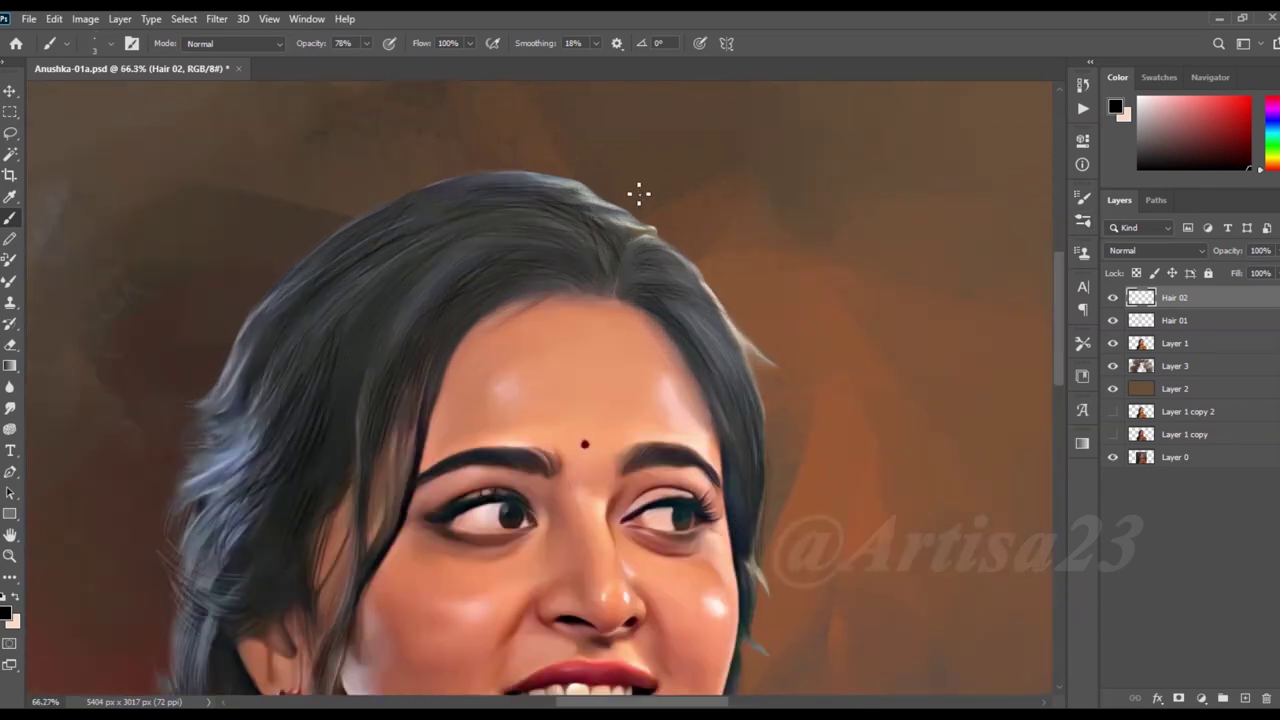
{"action": "scroll", "coordinate": [638, 193], "scroll_direction": "up", "scroll_amount": 2, "text": "alt"}
{"action": "scroll", "coordinate": [638, 193], "scroll_direction": "up", "scroll_amount": 2, "text": "alt"}
Paint thin light grey strands at the hairline, crown and hair edge
{"action": "left_click", "coordinate": [600, 203], "text": "alt"}
{"action": "left_click_drag", "start_coordinate": [578, 188], "coordinate": [424, 142]}
{"action": "scroll", "coordinate": [459, 180], "scroll_direction": "down", "scroll_amount": 2, "text": "alt"}
{"action": "mouse_move", "coordinate": [655, 234]}
{"action": "left_mouse_down"}
{"action": "mouse_move", "coordinate": [607, 212]}
{"action": "mouse_move", "coordinate": [601, 181]}
{"action": "left_mouse_up"}
{"action": "left_click_drag", "start_coordinate": [688, 262], "coordinate": [794, 370]}
Paint light peach strands down the right edge of the hair
{"action": "left_click", "coordinate": [783, 358], "text": "alt"}
{"action": "mouse_move", "coordinate": [818, 424]}
{"action": "left_mouse_down"}
{"action": "mouse_move", "coordinate": [877, 460]}
{"action": "mouse_move", "coordinate": [903, 451]}
{"action": "mouse_move", "coordinate": [852, 510]}
{"action": "left_mouse_up"}
{"action": "left_click_drag", "start_coordinate": [782, 358], "coordinate": [818, 420]}
{"action": "scroll", "coordinate": [818, 420], "scroll_direction": "down", "scroll_amount": 4}
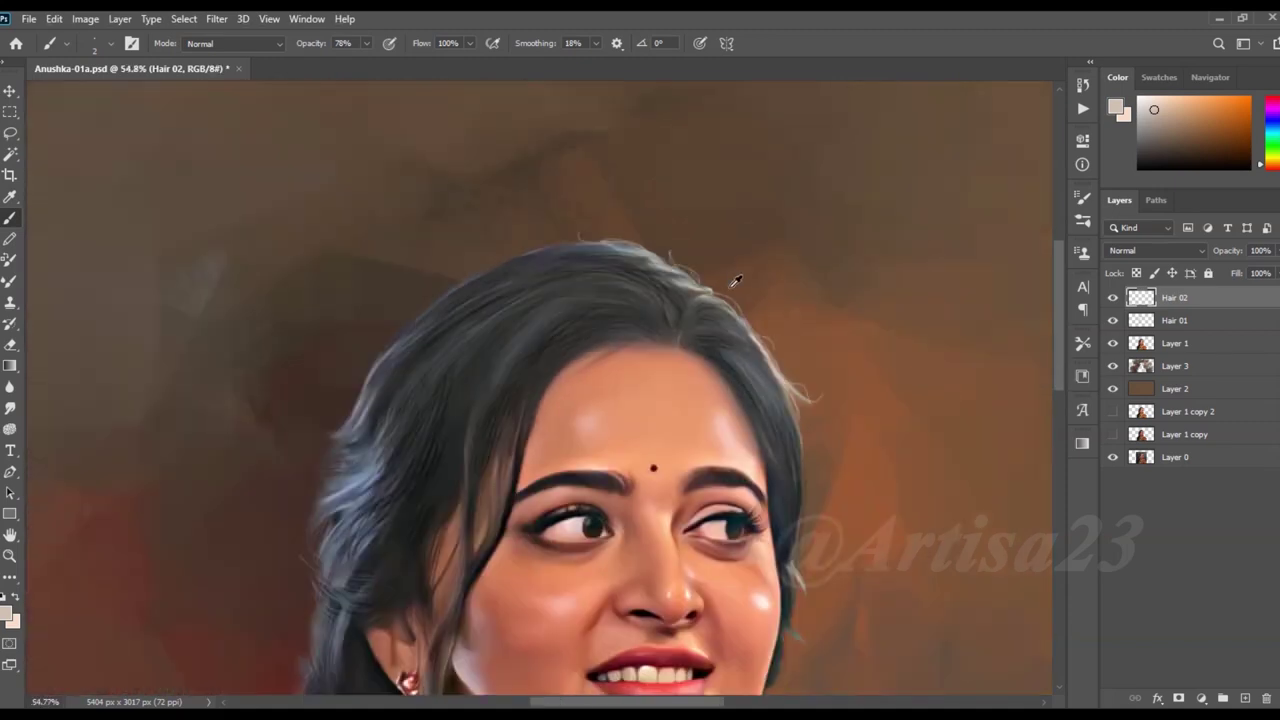
{"action": "left_click_drag", "start_coordinate": [792, 376], "coordinate": [786, 540]}
{"action": "left_click_drag", "start_coordinate": [786, 406], "coordinate": [809, 503]}
{"action": "mouse_move", "coordinate": [786, 440]}
{"action": "left_mouse_down"}
{"action": "mouse_move", "coordinate": [777, 523]}
{"action": "mouse_move", "coordinate": [789, 545]}
{"action": "left_mouse_up"}
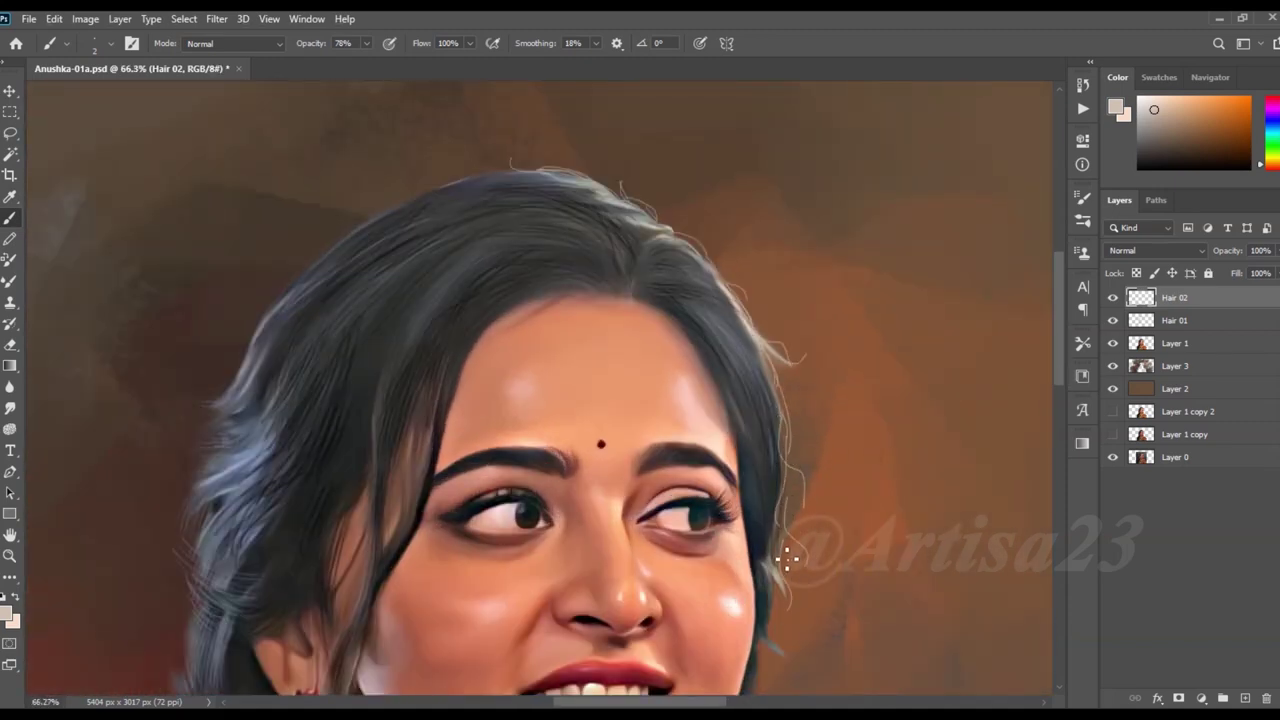
{"action": "scroll", "coordinate": [791, 663], "scroll_direction": "up", "scroll_amount": 3}
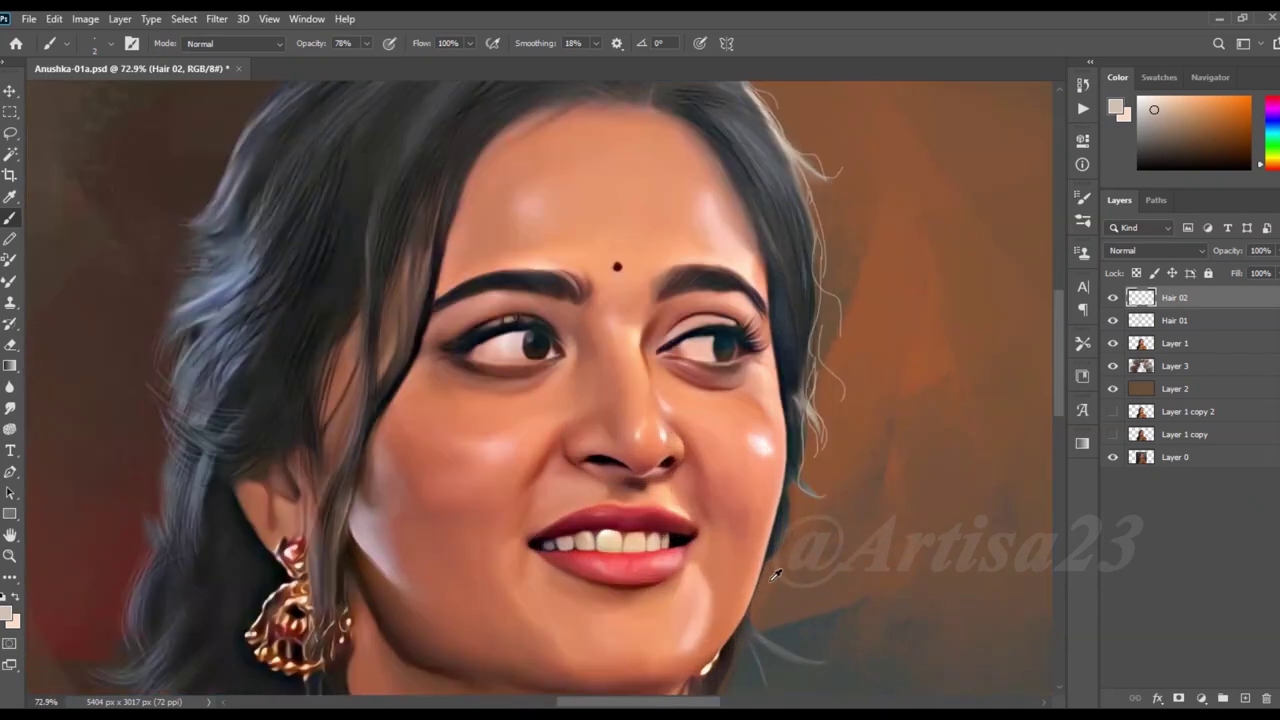
Try a dark strand on the hair edge, undo it, and pick a light tan colour
{"action": "left_click", "coordinate": [784, 497], "text": "alt"}
{"action": "left_click_drag", "start_coordinate": [808, 448], "coordinate": [796, 518]}
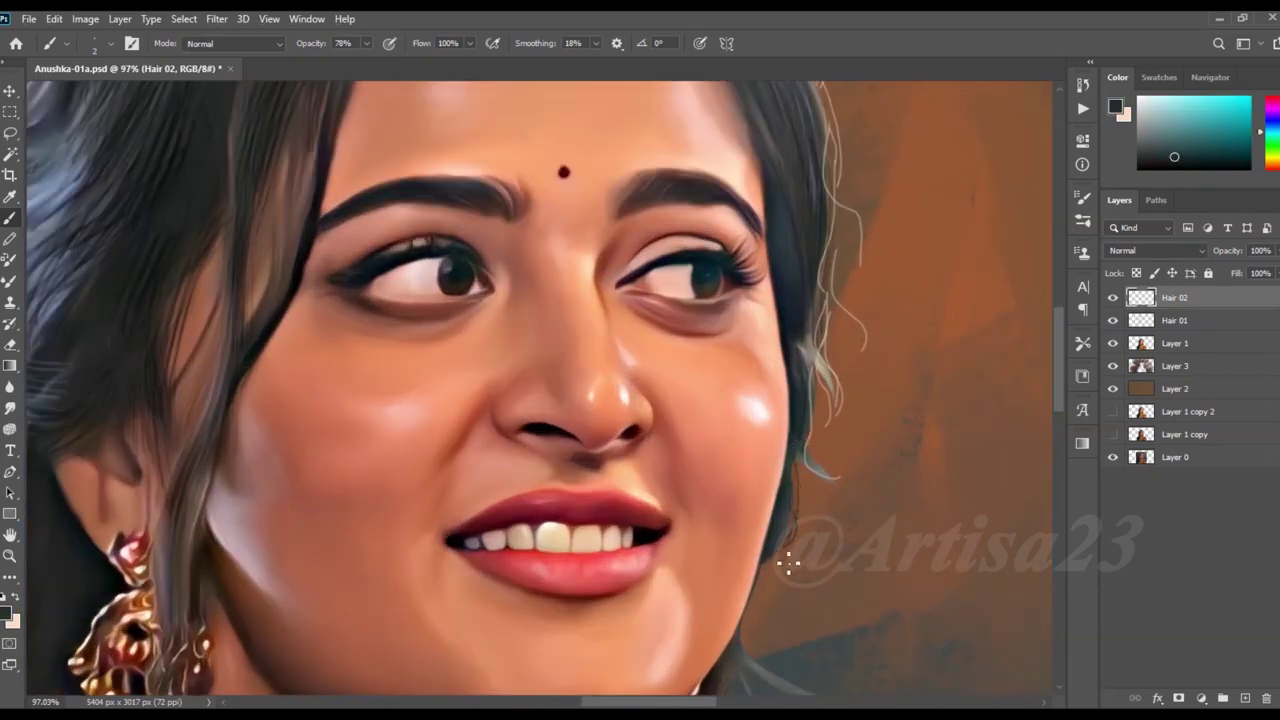
{"action": "key", "text": "ctrl+z"}
{"action": "left_click", "coordinate": [822, 364], "text": "alt"}
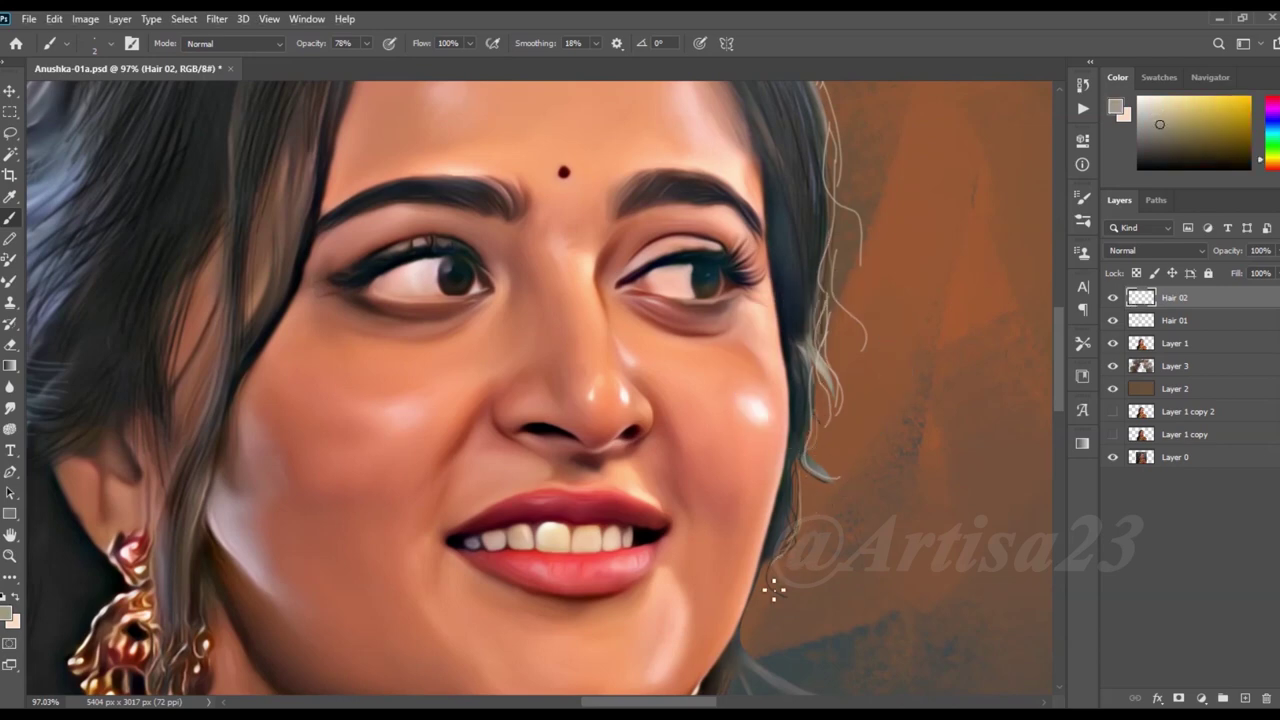
{"action": "scroll", "coordinate": [772, 590], "scroll_direction": "down", "scroll_amount": 2}
{"action": "scroll", "coordinate": [640, 450], "scroll_direction": "down", "scroll_amount": 2}
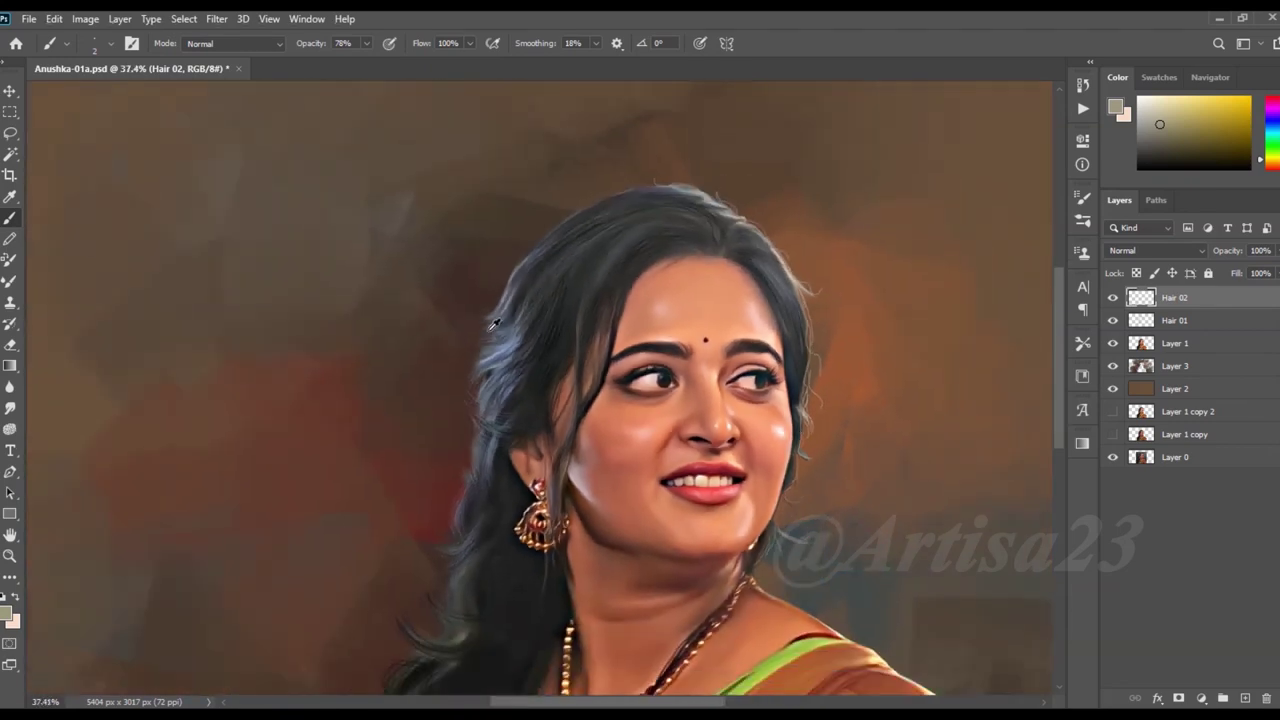
Sample a blue-grey from the hair and paint blue-grey strands into it
{"action": "scroll", "coordinate": [535, 345], "scroll_direction": "up", "scroll_amount": 3}
{"action": "left_click", "coordinate": [535, 345], "text": "alt"}
{"action": "mouse_move", "coordinate": [520, 335]}
{"action": "left_mouse_down"}
{"action": "mouse_move", "coordinate": [543, 294]}
{"action": "mouse_move", "coordinate": [537, 323]}
{"action": "left_mouse_up"}
{"action": "left_click_drag", "start_coordinate": [552, 368], "coordinate": [500, 430]}
{"action": "left_click_drag", "start_coordinate": [556, 400], "coordinate": [527, 490]}
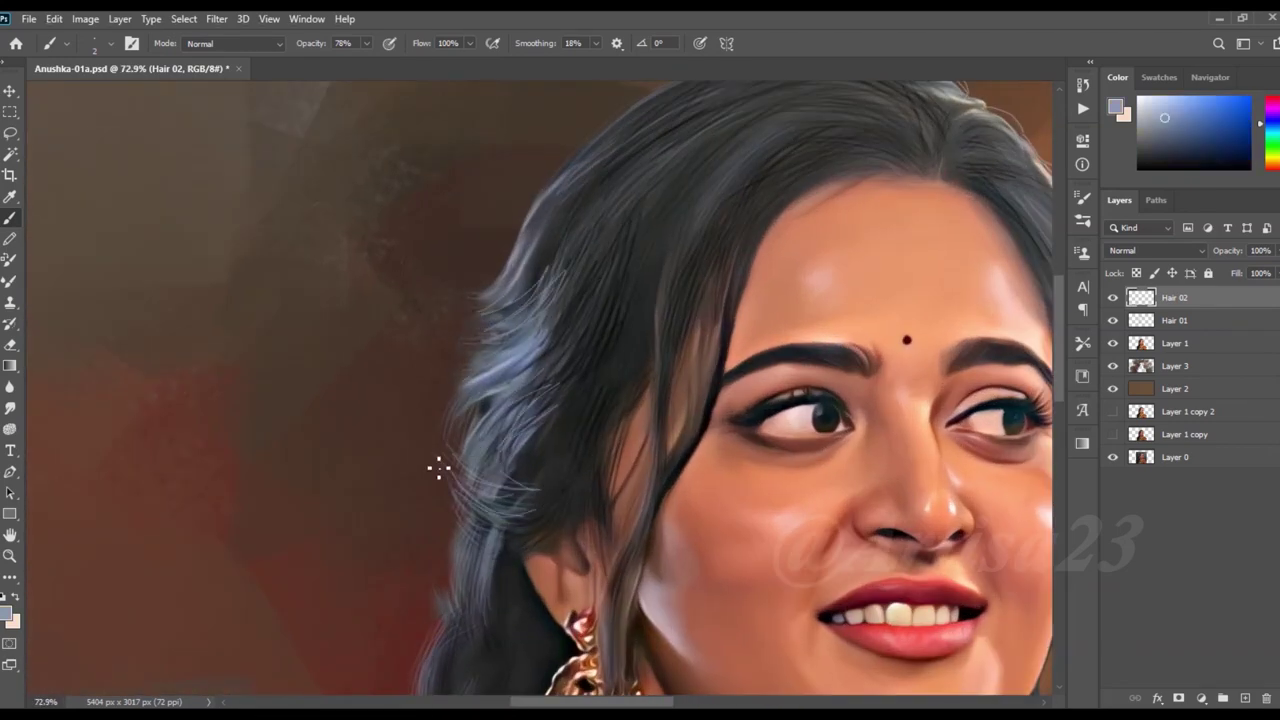
Lower the brush opacity to 33% for faint strands around the crown
{"action": "scroll", "coordinate": [438, 468], "scroll_direction": "down", "scroll_amount": 3}
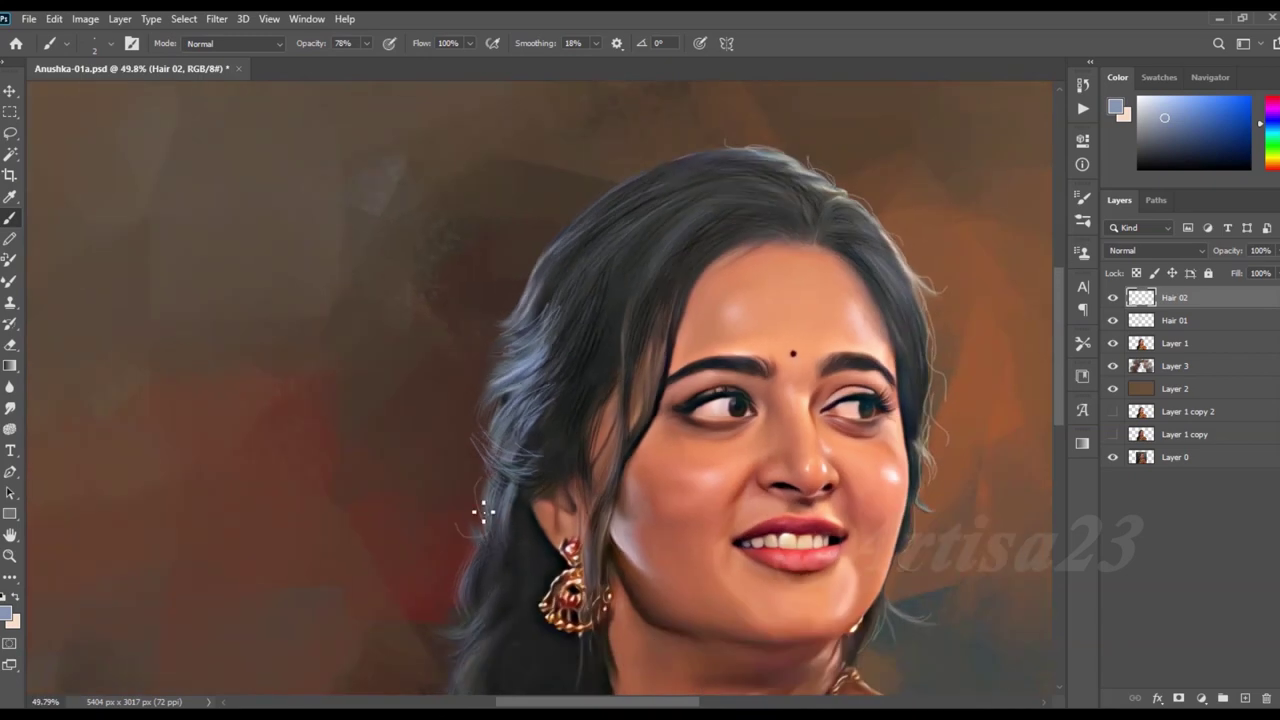
{"action": "scroll", "coordinate": [455, 614], "scroll_direction": "down", "scroll_amount": 2}
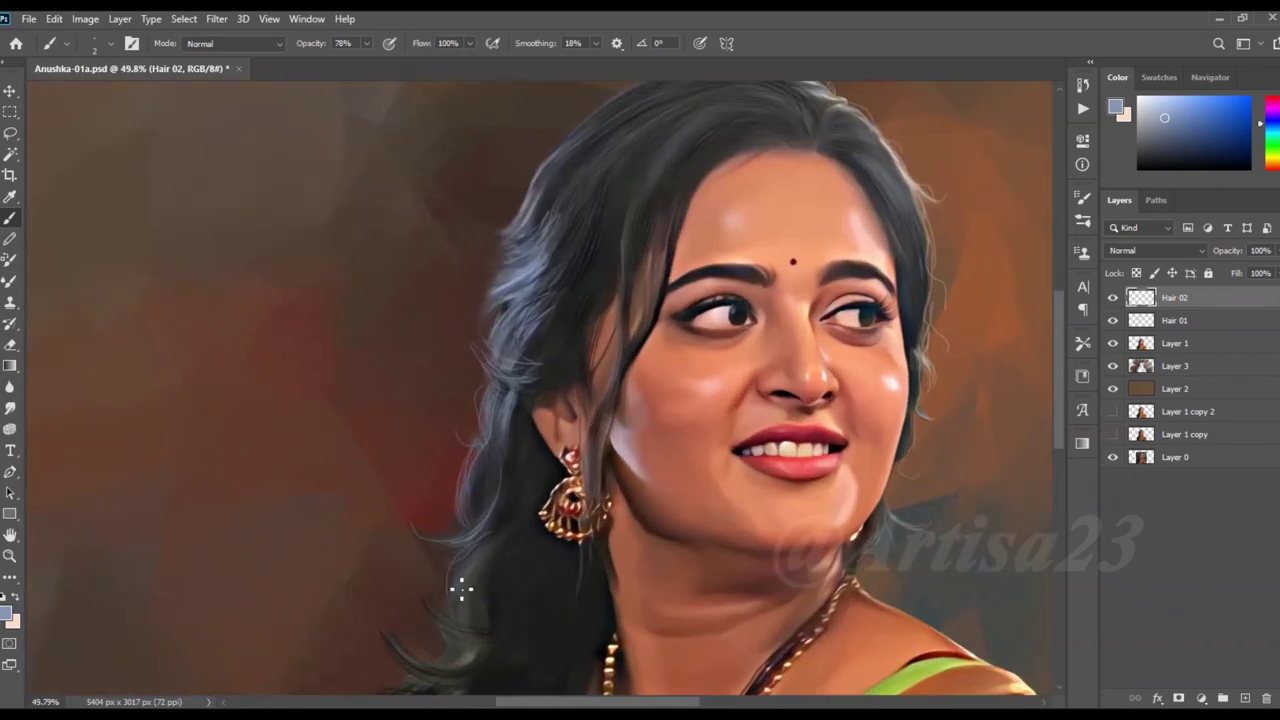
{"action": "scroll", "coordinate": [411, 543], "scroll_direction": "down", "scroll_amount": 1}
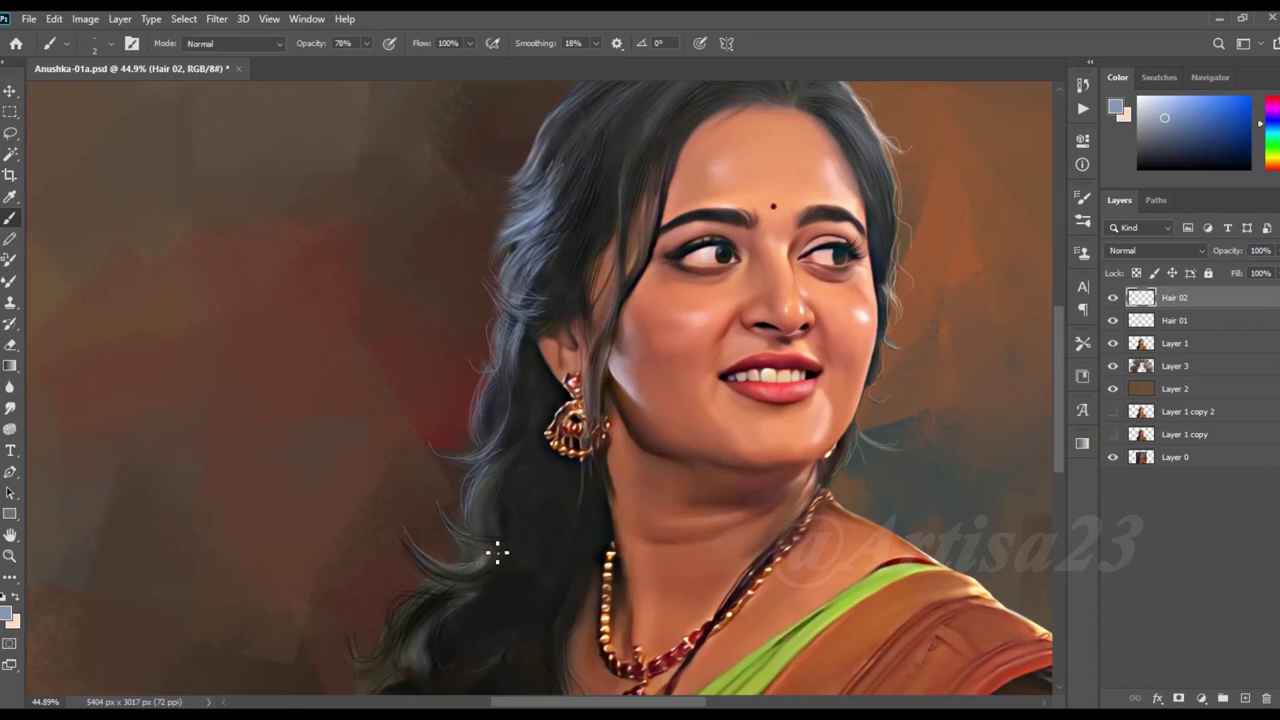
{"action": "scroll", "coordinate": [455, 545], "scroll_direction": "down", "scroll_amount": 2}
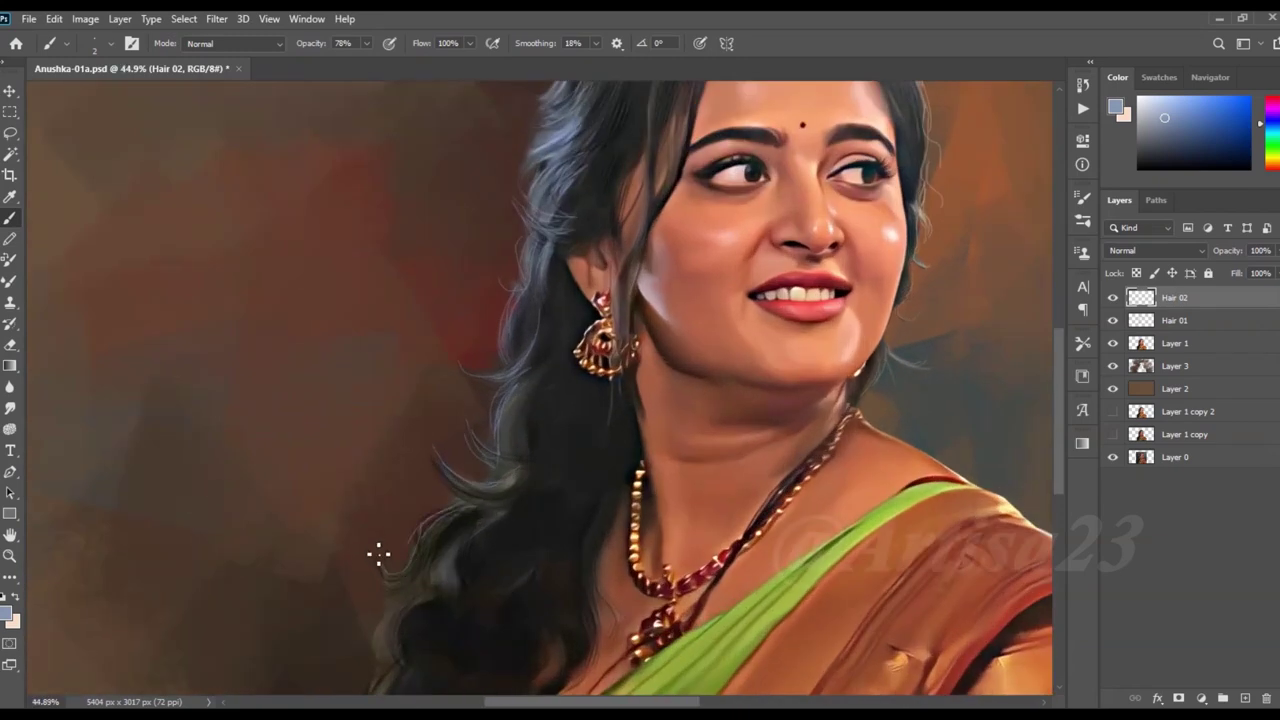
{"action": "scroll", "coordinate": [423, 611], "scroll_direction": "down", "scroll_amount": 1}
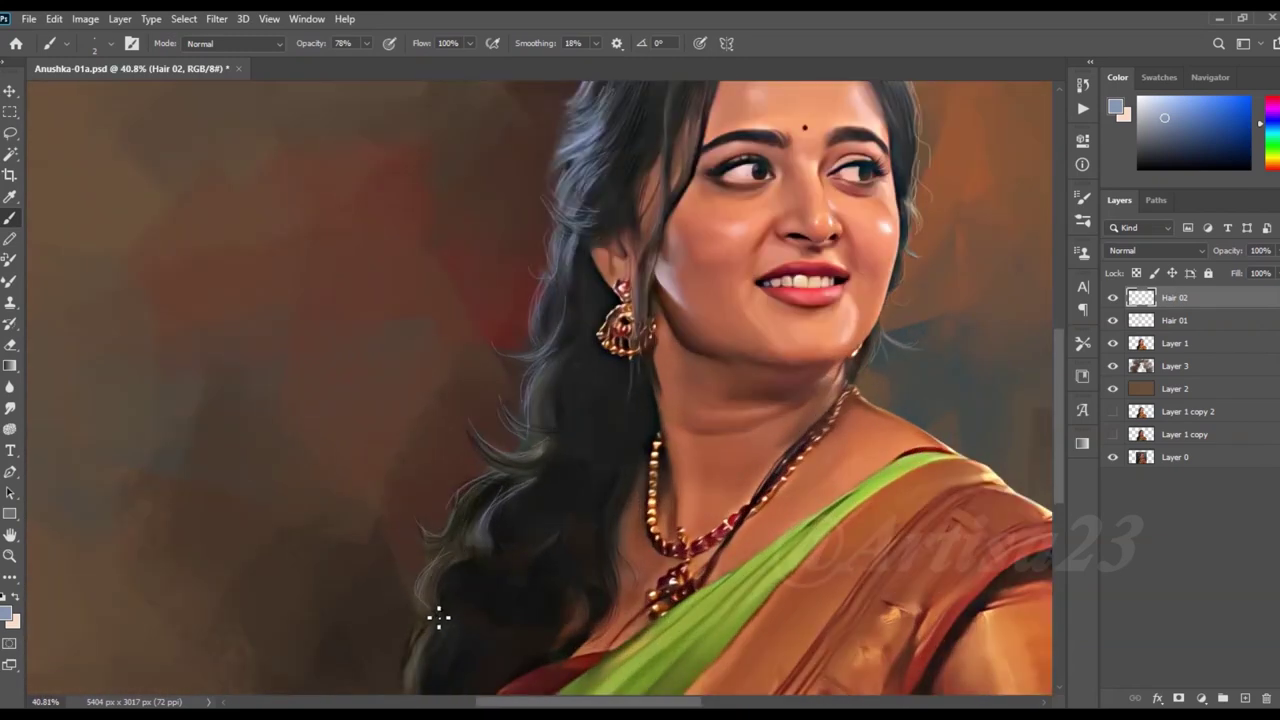
{"action": "scroll", "coordinate": [449, 583], "scroll_direction": "down", "scroll_amount": 4}
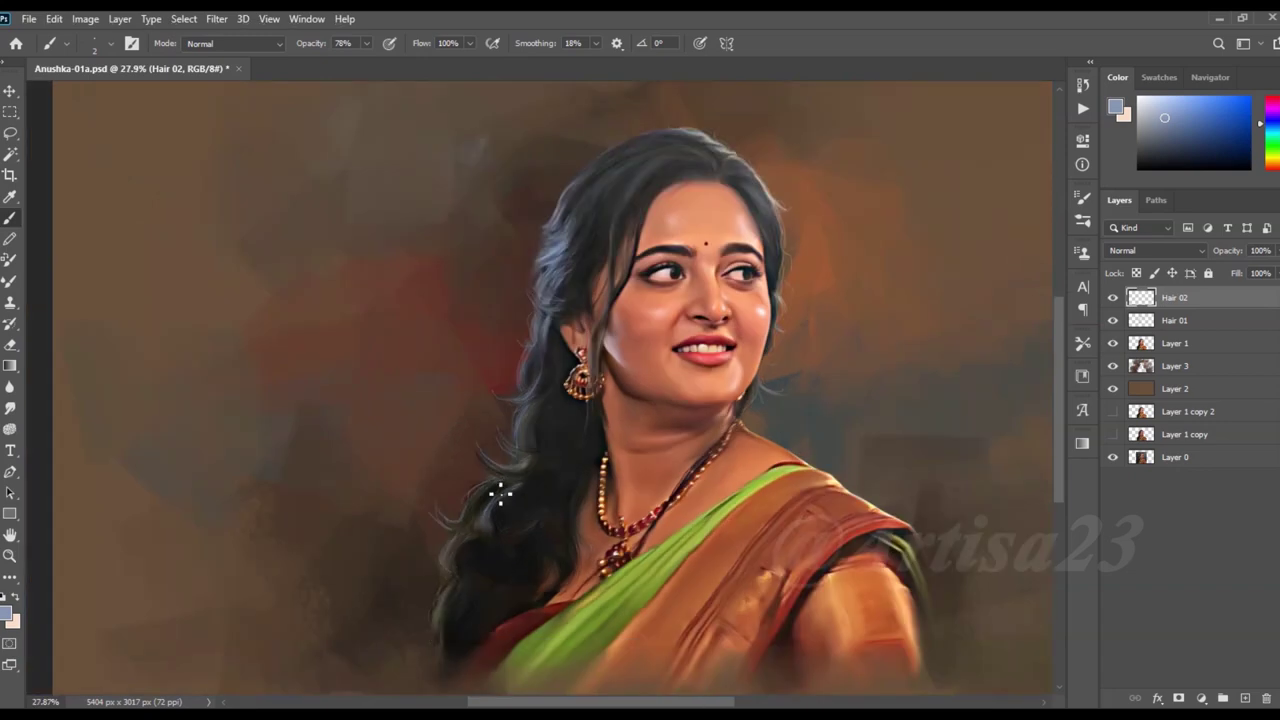
{"action": "scroll", "coordinate": [485, 522], "scroll_direction": "up", "scroll_amount": 4}
{"action": "scroll", "coordinate": [556, 385], "scroll_direction": "up", "scroll_amount": 2}
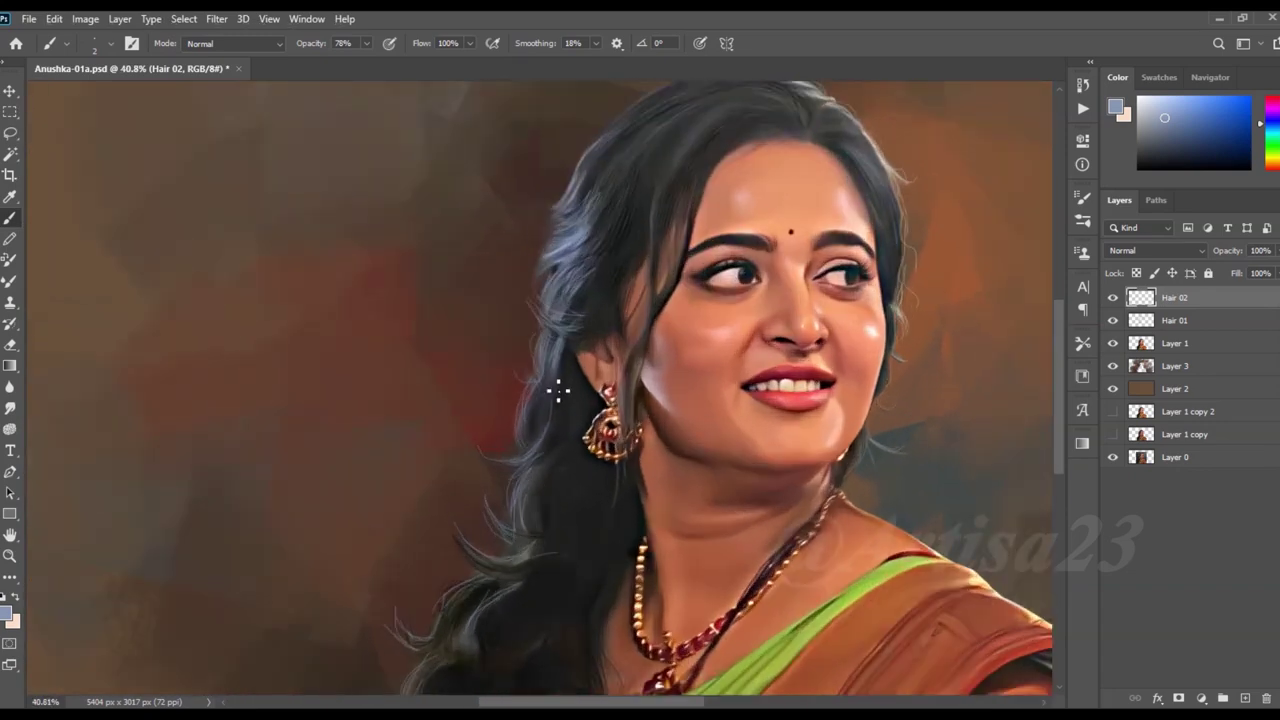
{"action": "scroll", "coordinate": [536, 451], "scroll_direction": "up", "scroll_amount": 1}
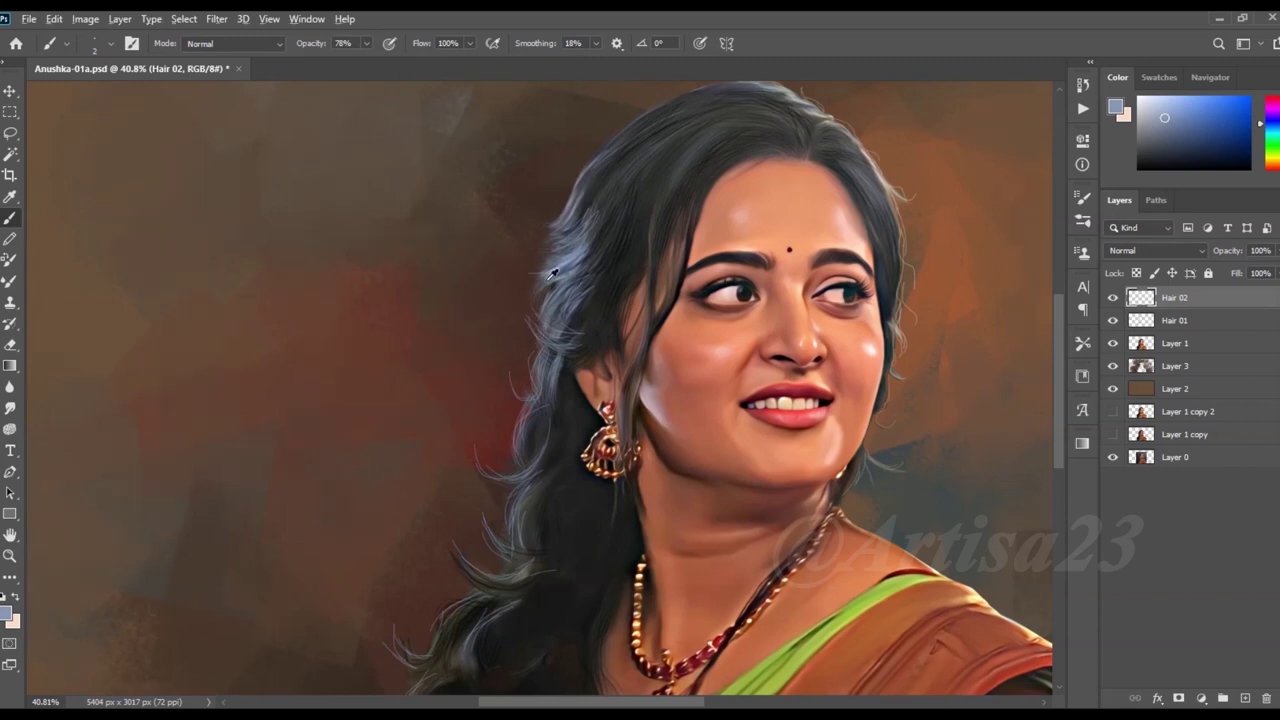
{"action": "scroll", "coordinate": [665, 160], "scroll_direction": "up", "scroll_amount": 5}
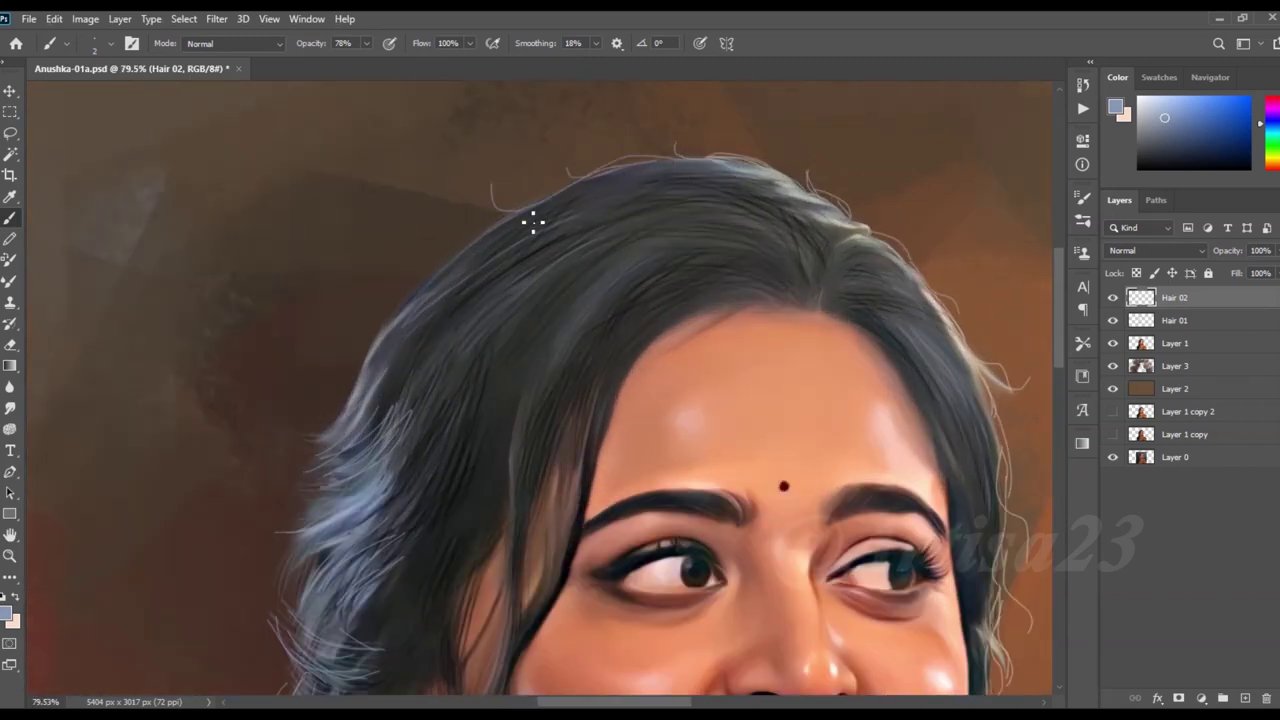
{"action": "scroll", "coordinate": [370, 388], "scroll_direction": "down", "scroll_amount": 5}
{"action": "scroll", "coordinate": [706, 260], "scroll_direction": "up", "scroll_amount": 4}
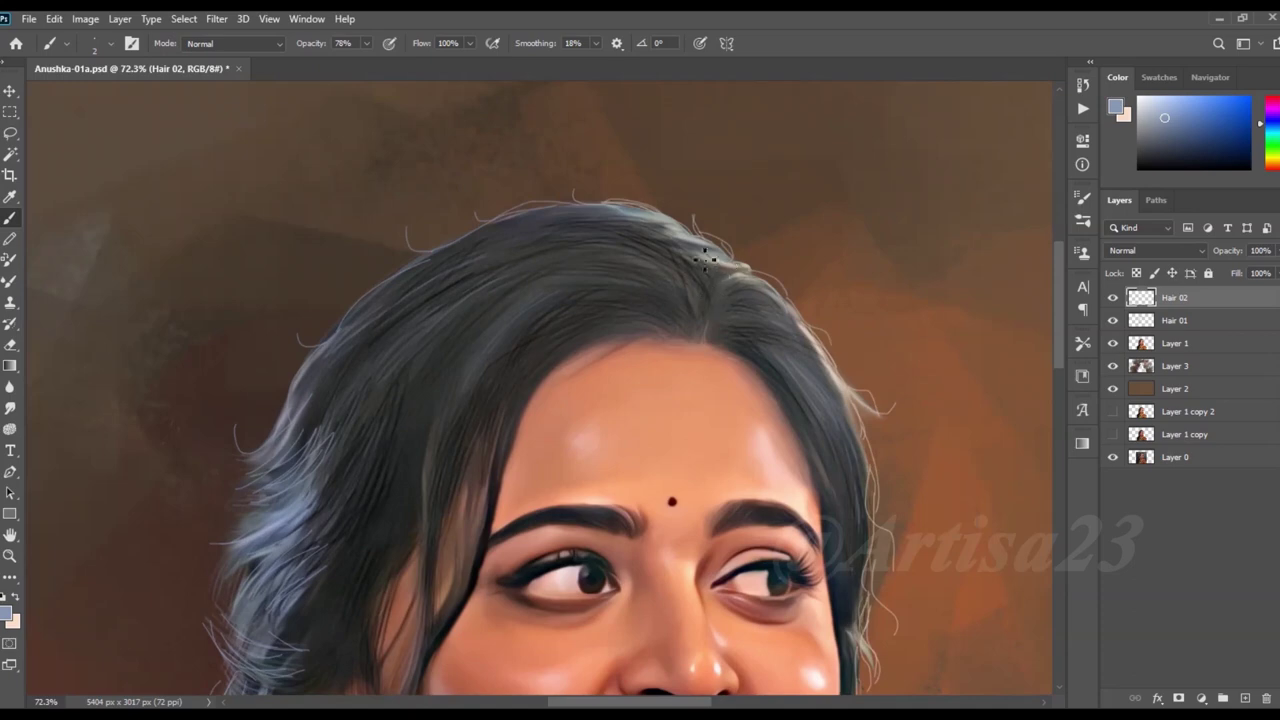
{"action": "scroll", "coordinate": [626, 230], "scroll_direction": "down", "scroll_amount": 2}
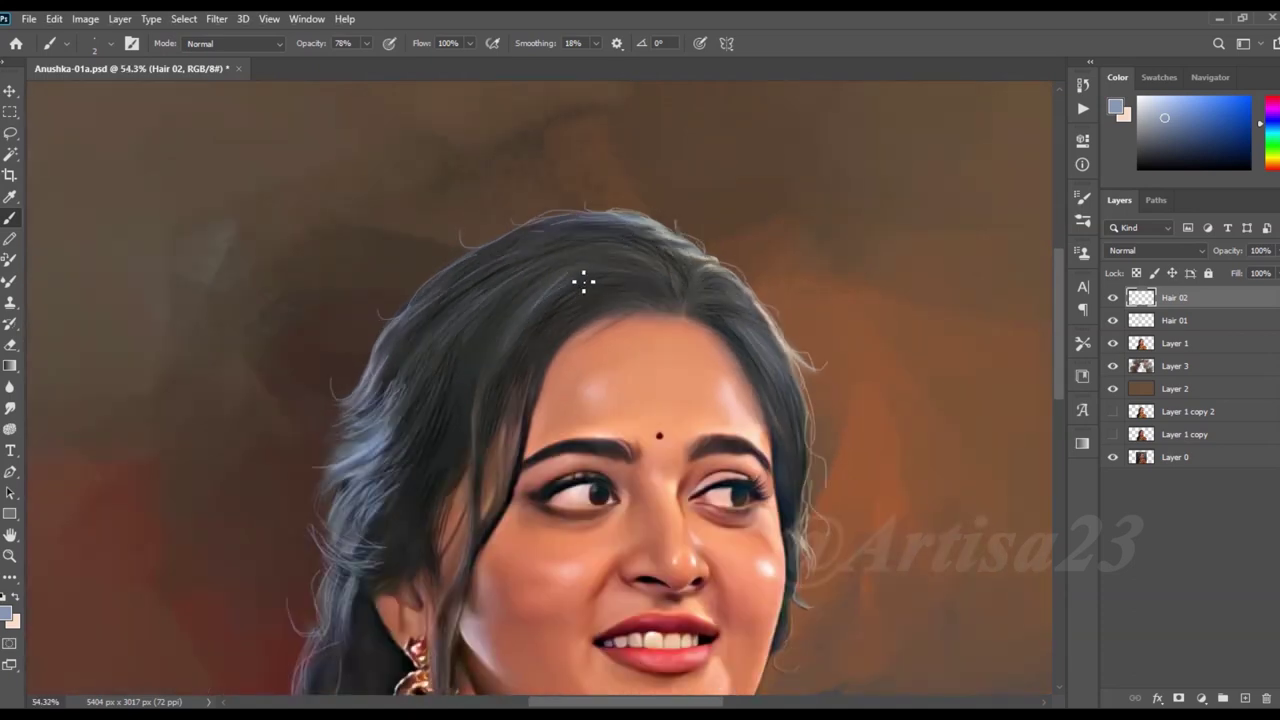
{"action": "scroll", "coordinate": [563, 263], "scroll_direction": "up", "scroll_amount": 2}
{"action": "key", "text": "3"}
{"action": "key", "text": "3"}
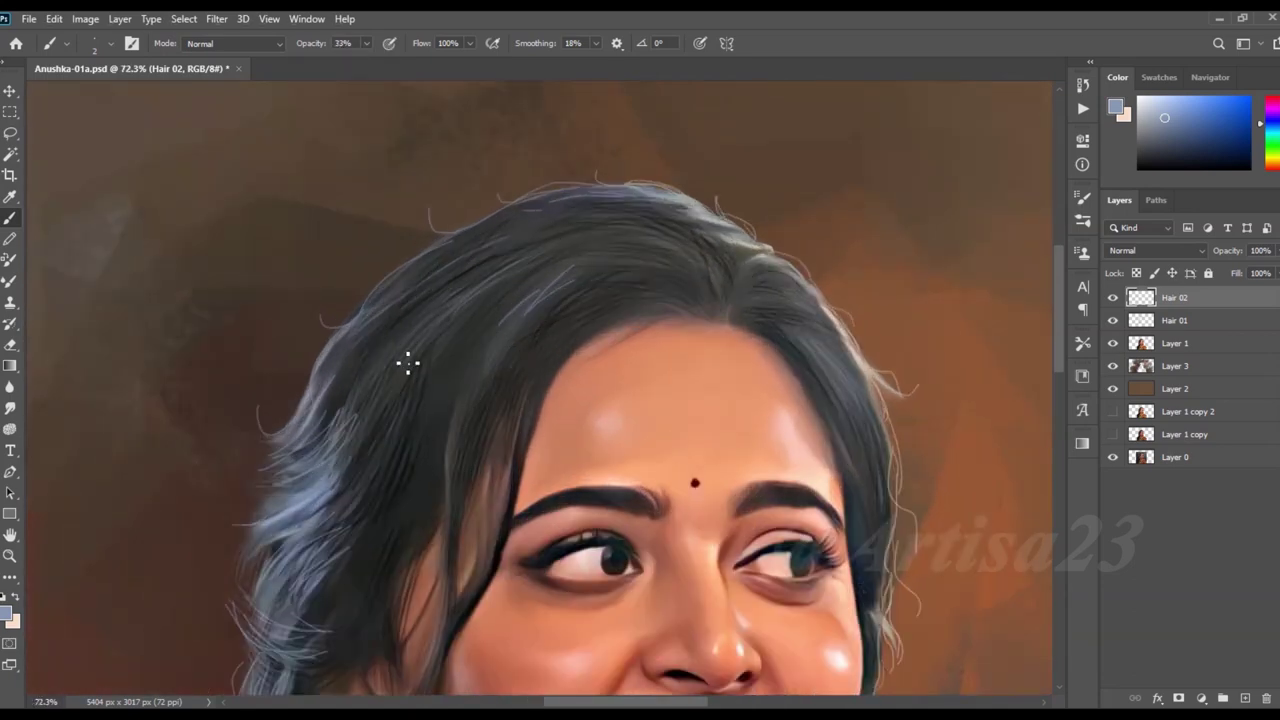
{"action": "scroll", "coordinate": [537, 332], "scroll_direction": "down", "scroll_amount": 3}
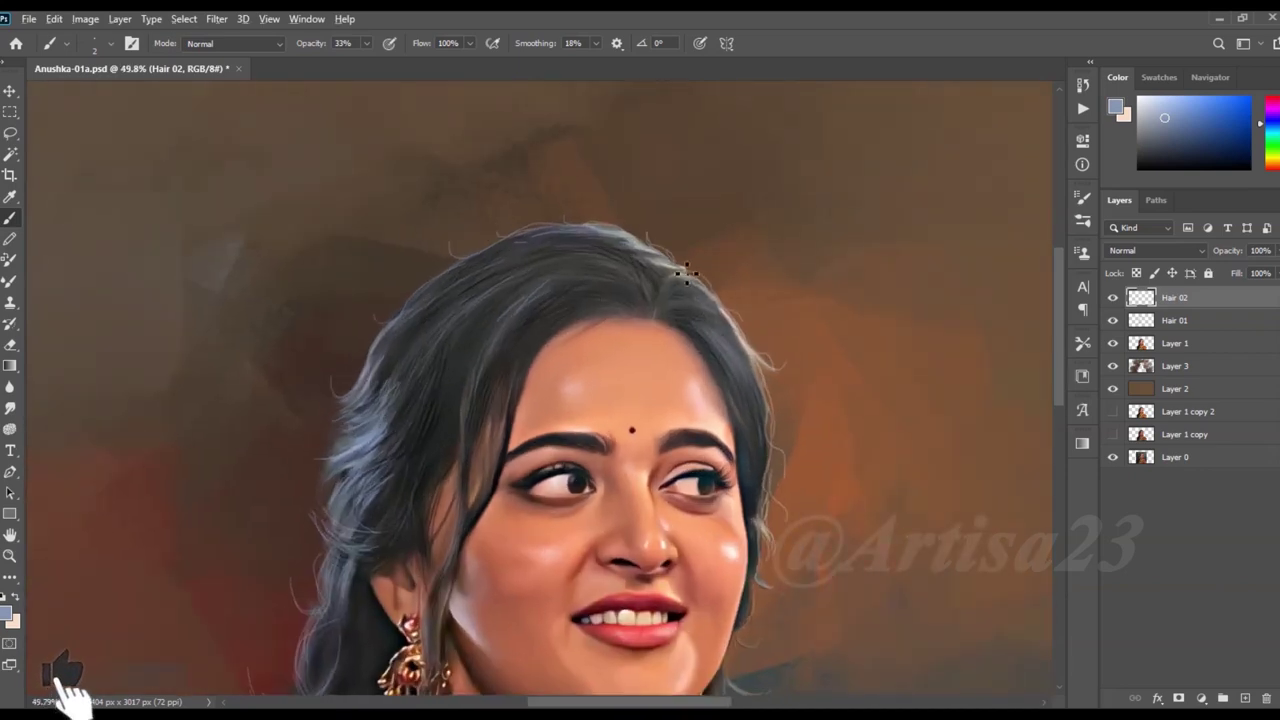
{"action": "scroll", "coordinate": [700, 300], "scroll_direction": "up", "scroll_amount": 3}
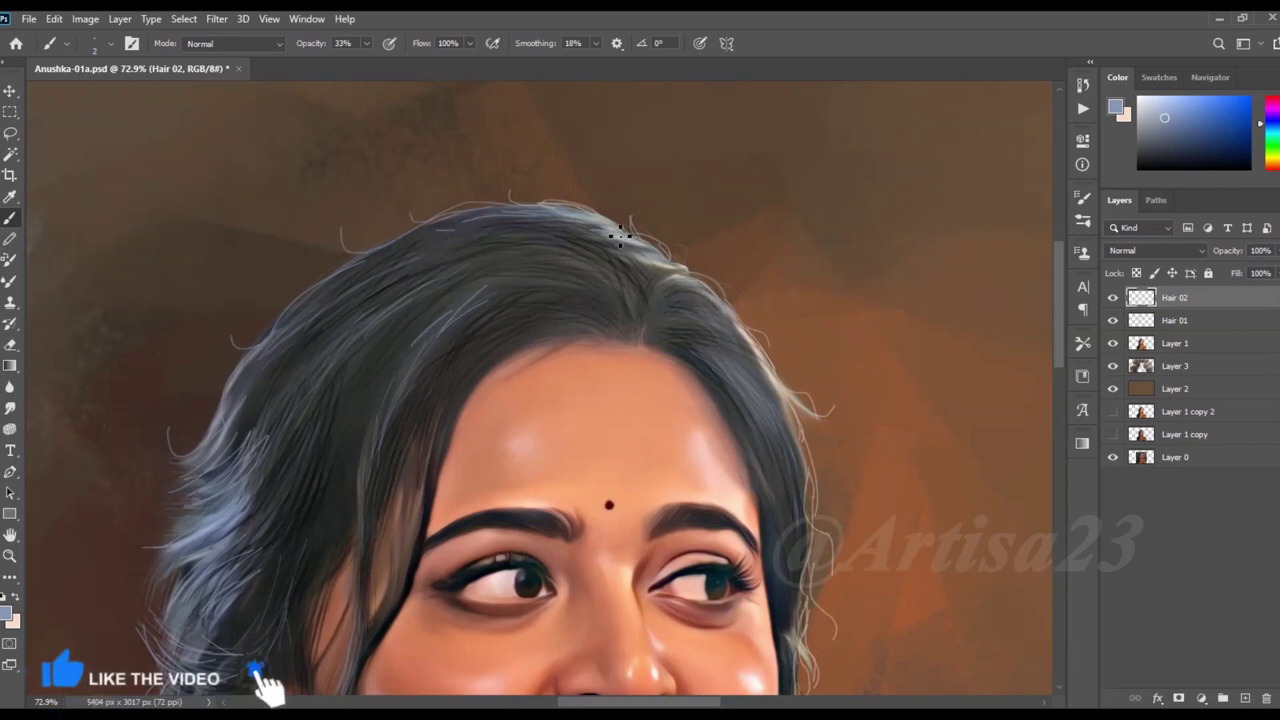
{"action": "scroll", "coordinate": [586, 186], "scroll_direction": "down", "scroll_amount": 2}
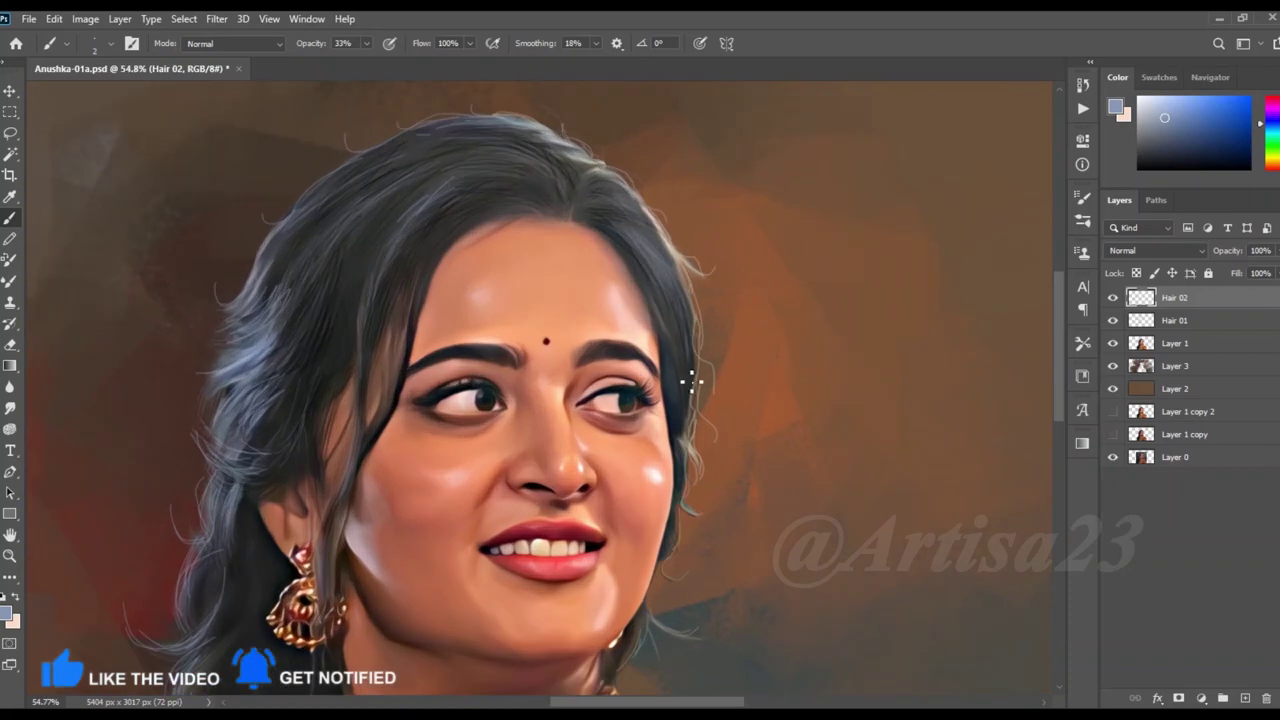
{"action": "scroll", "coordinate": [683, 315], "scroll_direction": "down", "scroll_amount": 3}
Save the painting and make Layer 1 the active layer
{"action": "key", "text": "ctrl+s"}
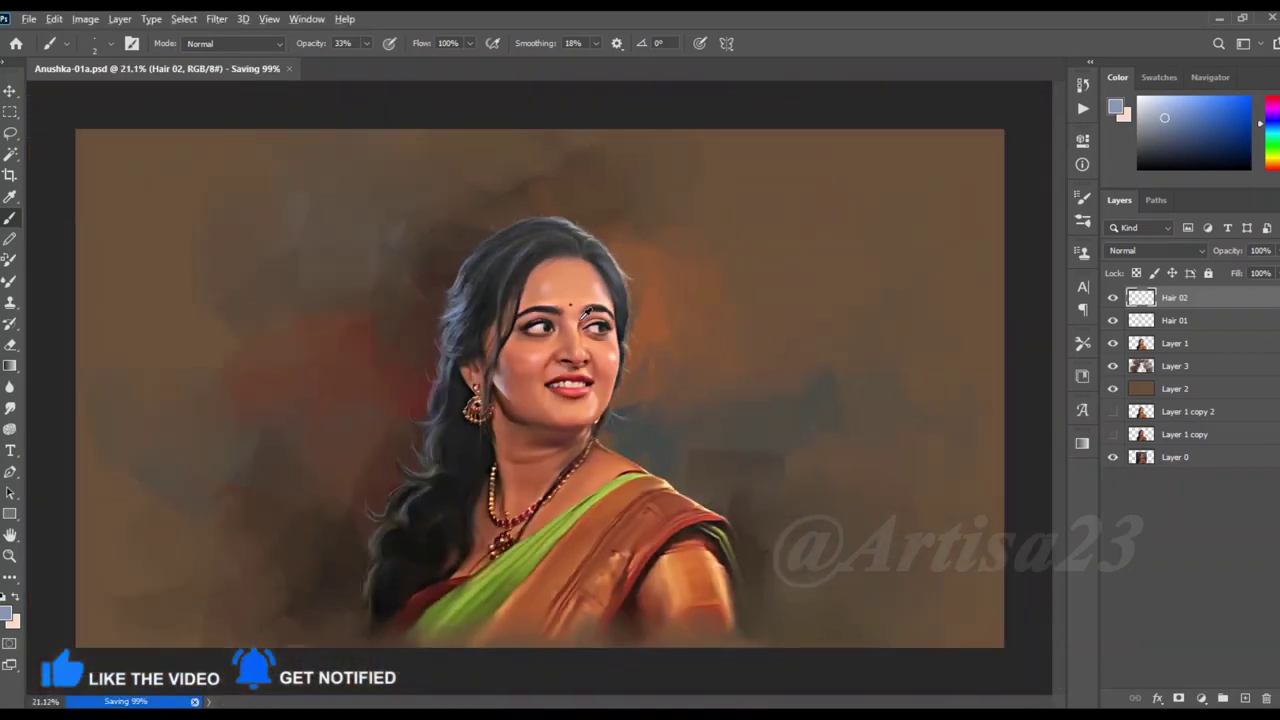
{"action": "scroll", "coordinate": [706, 369], "scroll_direction": "up", "scroll_amount": 2}
{"action": "left_click", "coordinate": [1147, 347]}
{"action": "key", "text": "r"}
{"action": "scroll", "coordinate": [470, 343], "scroll_direction": "up", "scroll_amount": 3}
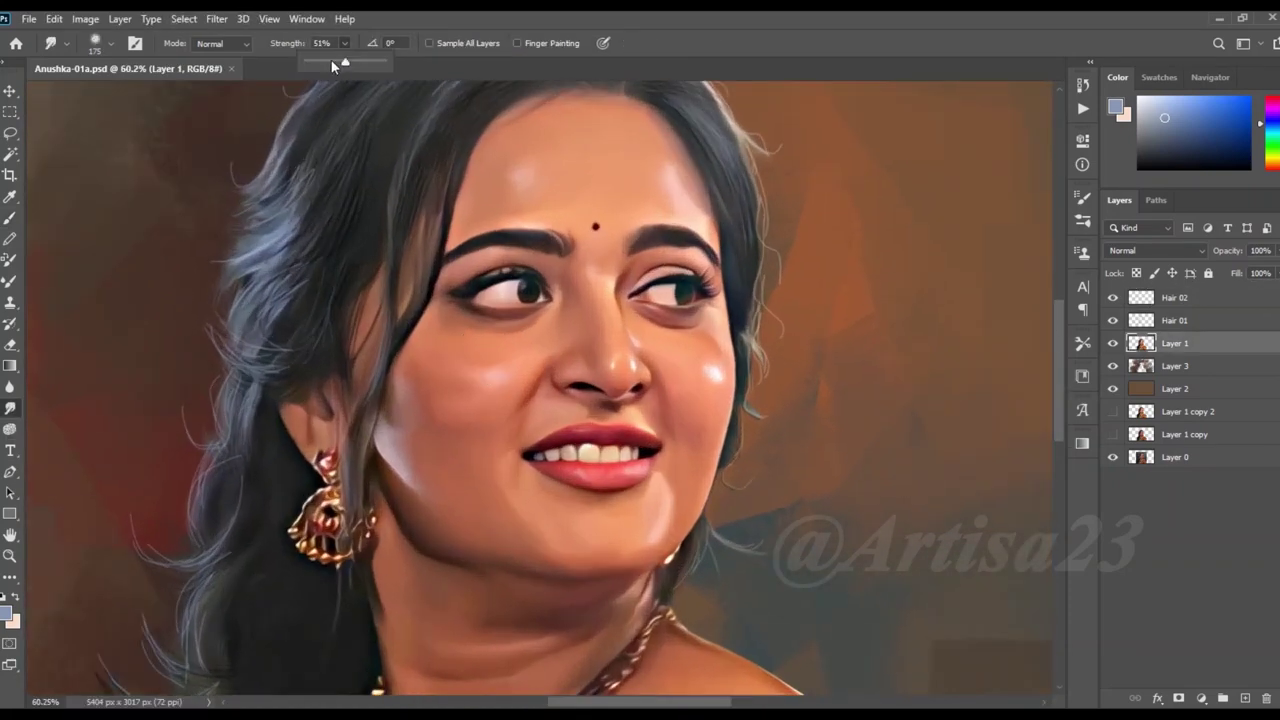
Set smudge strength to 26% and blend the paint on the cheek
{"action": "scroll", "coordinate": [440, 378], "scroll_direction": "up", "scroll_amount": 1}
{"action": "key", "text": "bracketleft"}
{"action": "key", "text": "bracketleft"}
{"action": "key", "text": "bracketleft"}
{"action": "key", "text": "2"}
{"action": "key", "text": "6"}
{"action": "key", "text": "bracketright"}
{"action": "left_click_drag", "start_coordinate": [424, 398], "coordinate": [485, 388]}
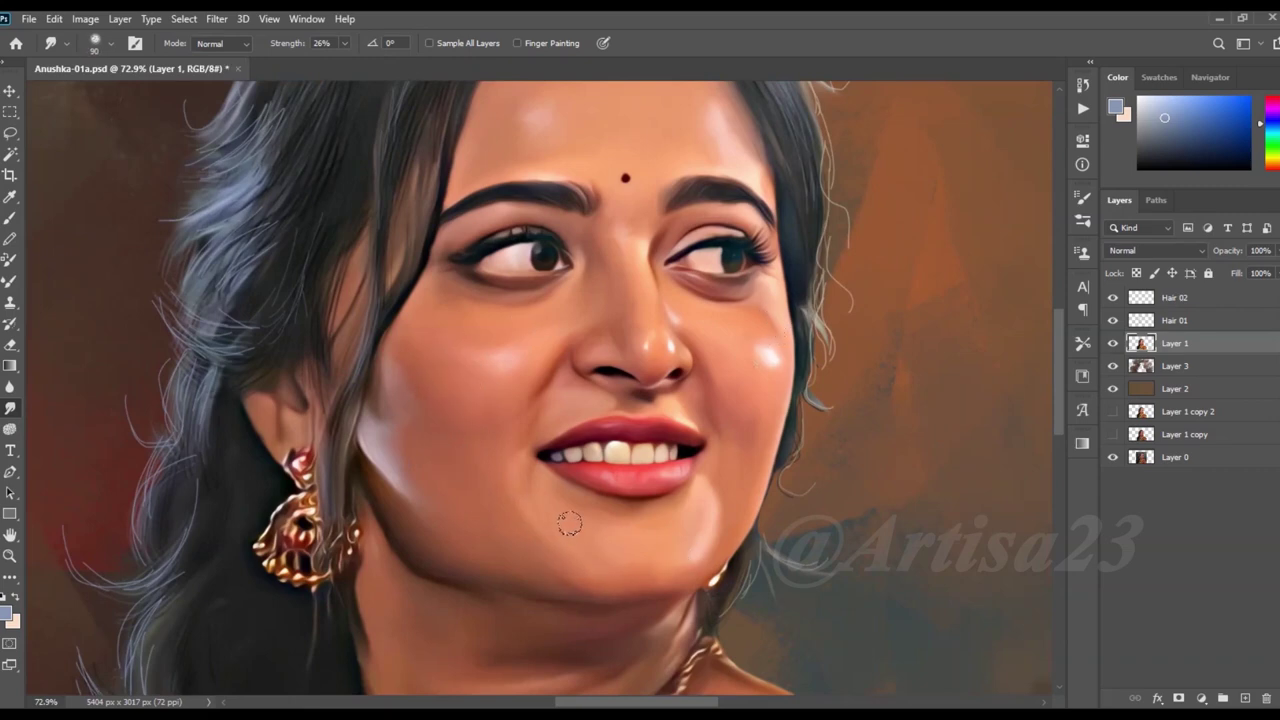
Add a new empty layer directly above Layer 1
{"action": "scroll", "coordinate": [560, 406], "scroll_direction": "down", "scroll_amount": 3}
{"action": "scroll", "coordinate": [597, 421], "scroll_direction": "down", "scroll_amount": 2}
{"action": "scroll", "coordinate": [597, 421], "scroll_direction": "down", "scroll_amount": 2}
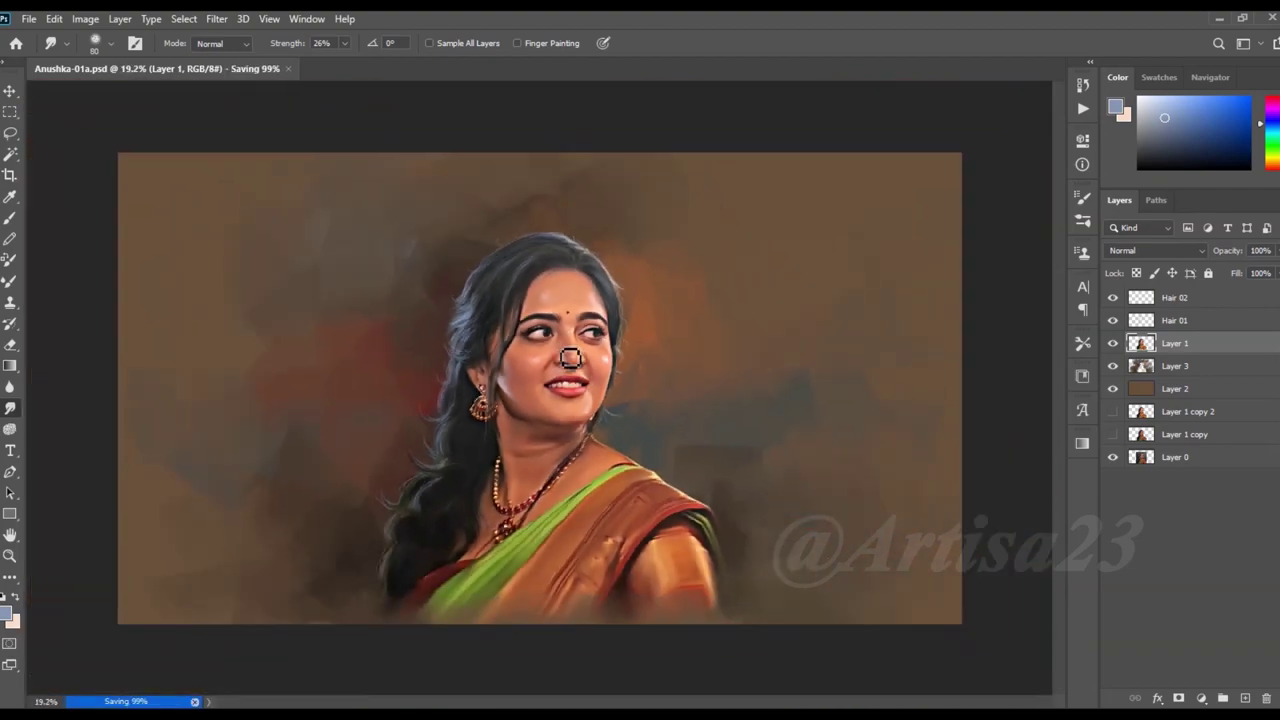
{"action": "scroll", "coordinate": [659, 538], "scroll_direction": "up", "scroll_amount": 2}
{"action": "scroll", "coordinate": [643, 489], "scroll_direction": "up", "scroll_amount": 2}
{"action": "scroll", "coordinate": [626, 363], "scroll_direction": "down", "scroll_amount": 1}
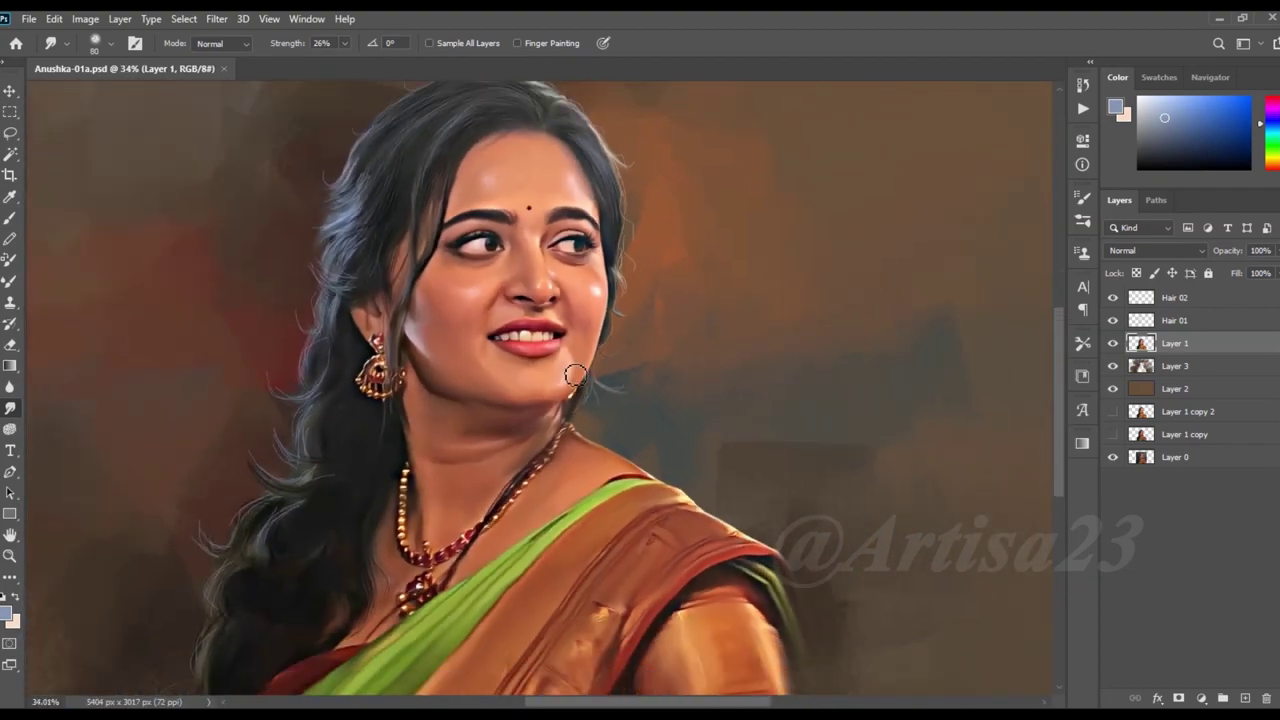
{"action": "scroll", "coordinate": [615, 340], "scroll_direction": "up", "scroll_amount": 2}
{"action": "scroll", "coordinate": [625, 260], "scroll_direction": "up", "scroll_amount": 2}
{"action": "scroll", "coordinate": [630, 190], "scroll_direction": "up", "scroll_amount": 2}
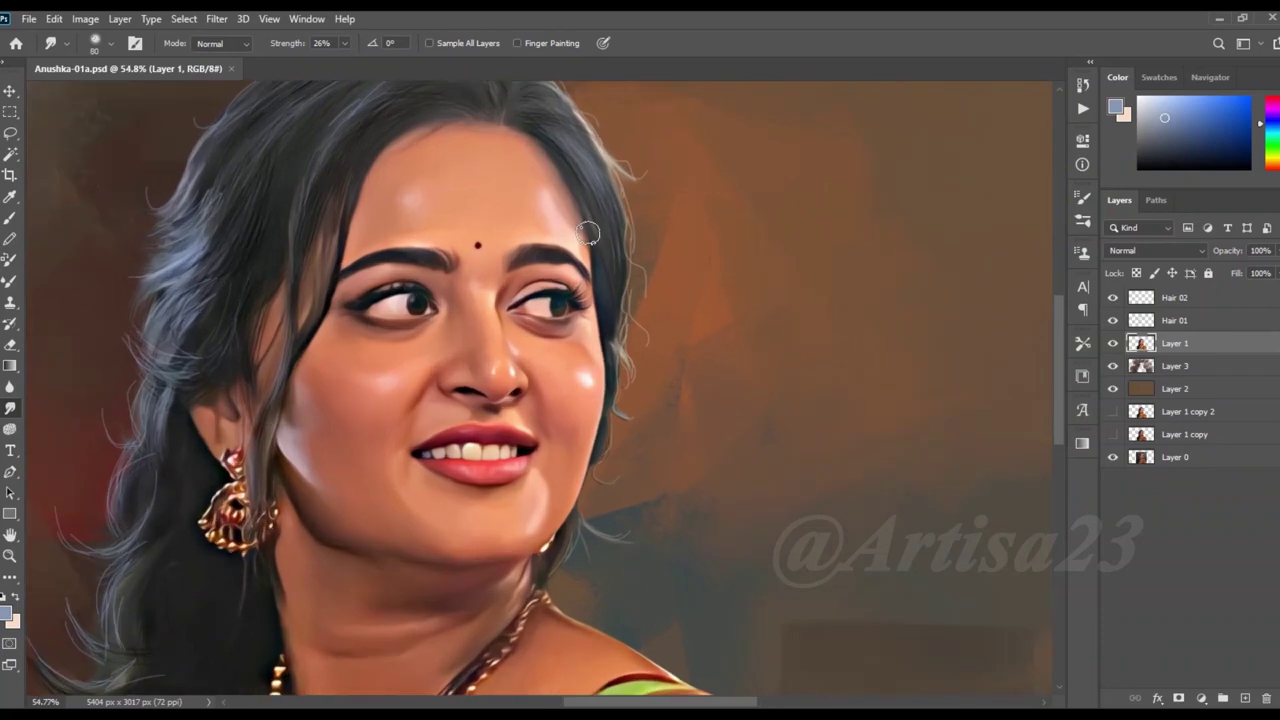
{"action": "left_click", "coordinate": [1246, 698]}
{"action": "type", "text": "Line"}
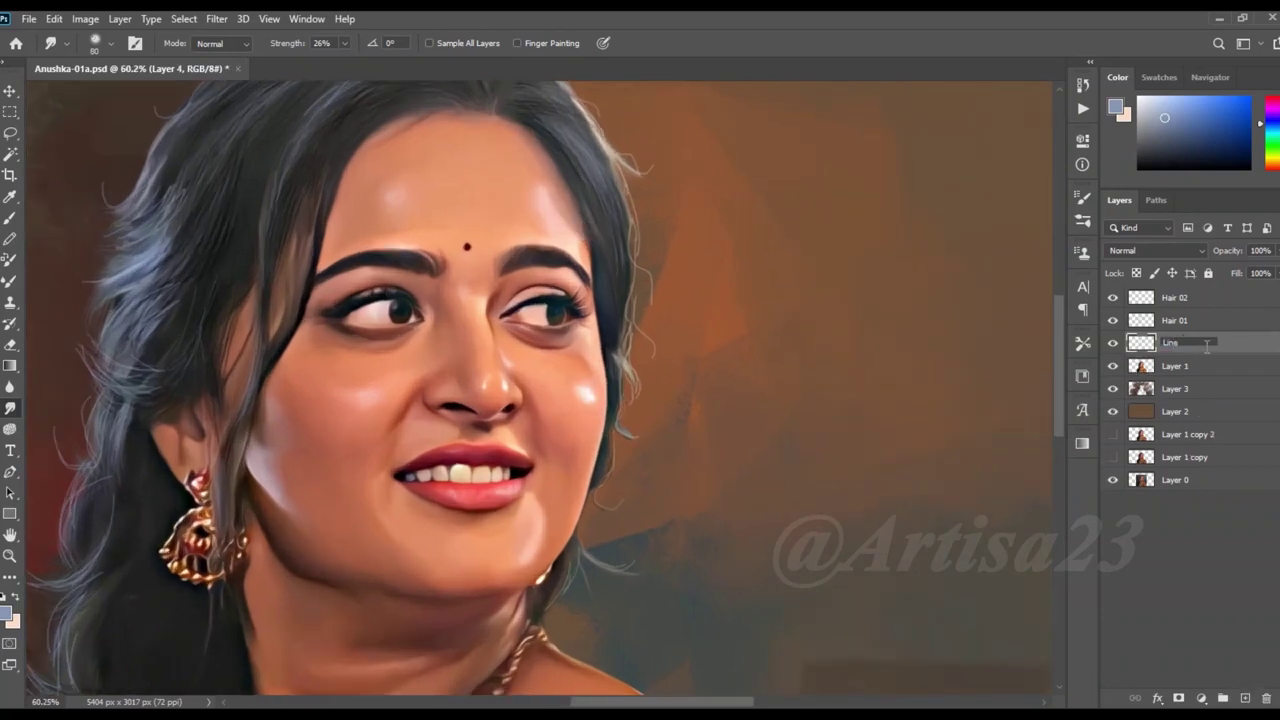
Confirm the new layer name Line and set up the Brush with a preset
{"action": "key", "text": "Return"}
{"action": "key", "text": "b"}
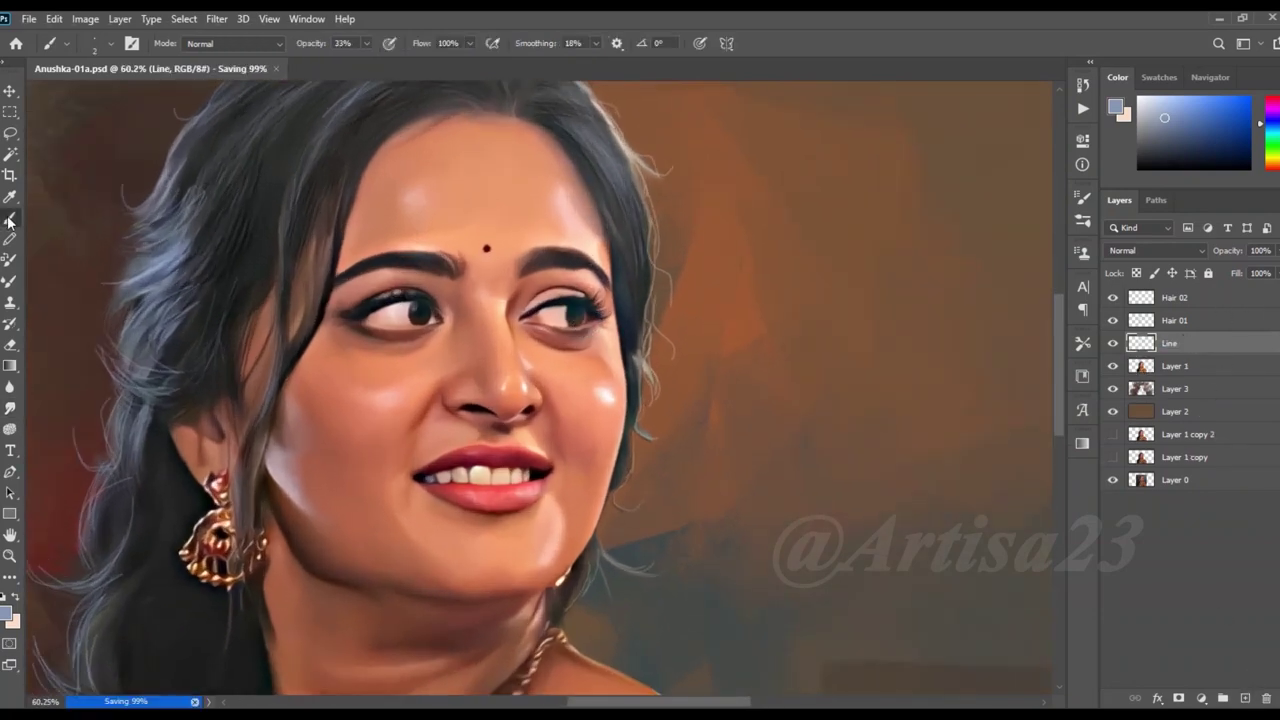
{"action": "key", "text": "F5"}
{"action": "left_click", "coordinate": [853, 190]}
{"action": "left_click", "coordinate": [1082, 197]}
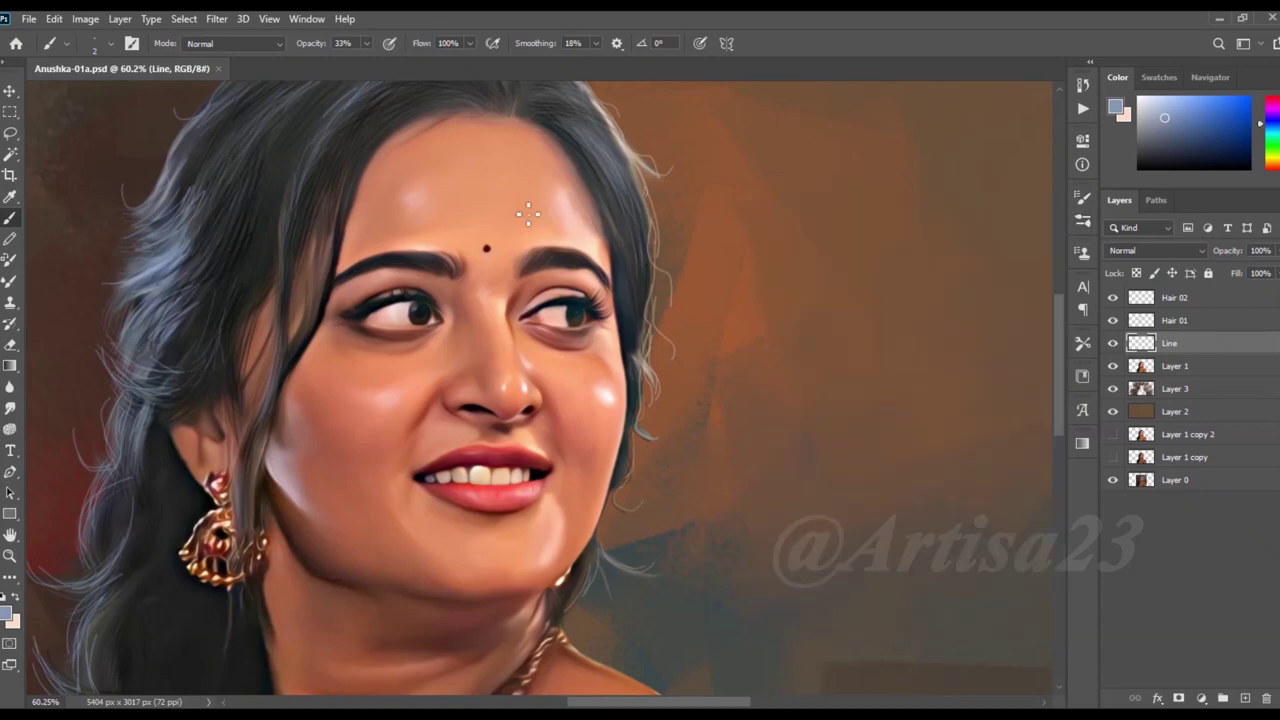
{"action": "scroll", "coordinate": [517, 205], "scroll_direction": "up", "scroll_amount": 1}
{"action": "scroll", "coordinate": [362, 365], "scroll_direction": "up", "scroll_amount": 2}
{"action": "scroll", "coordinate": [362, 365], "scroll_direction": "up", "scroll_amount": 3}
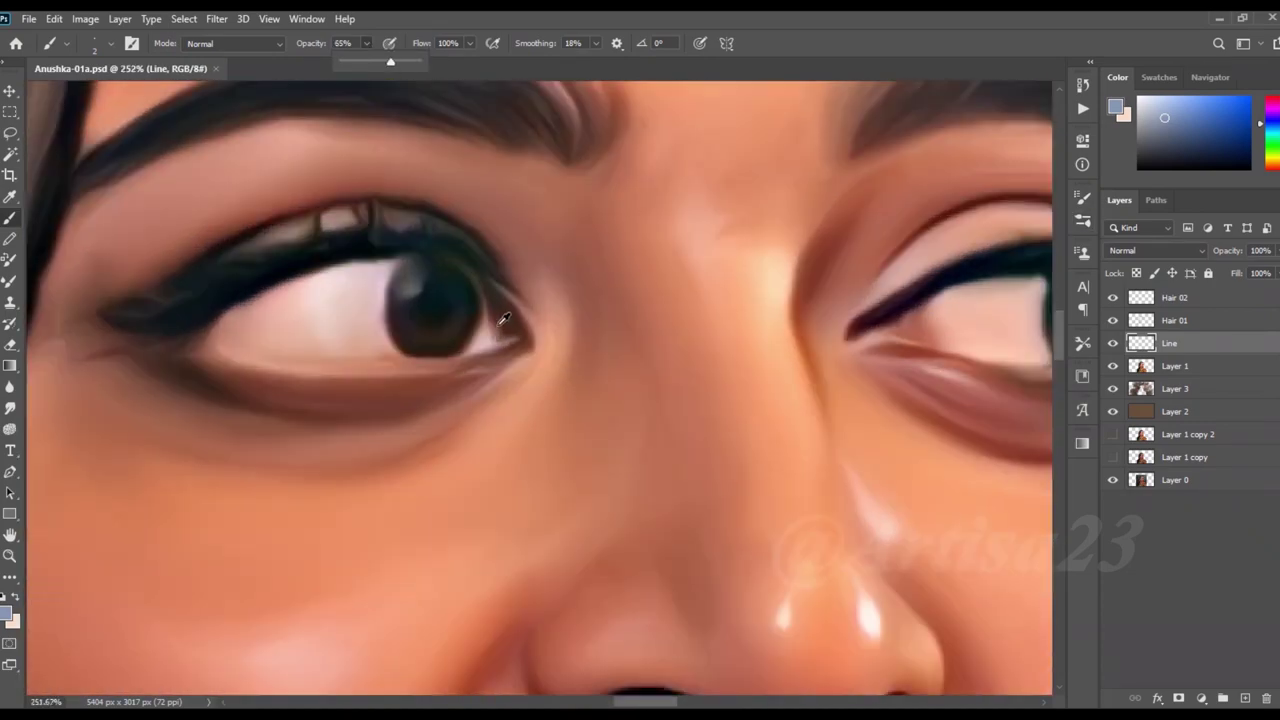
Sample eye colours and paint a light blue-grey highlight across the left upper iris
{"action": "left_click", "coordinate": [500, 305], "text": "alt"}
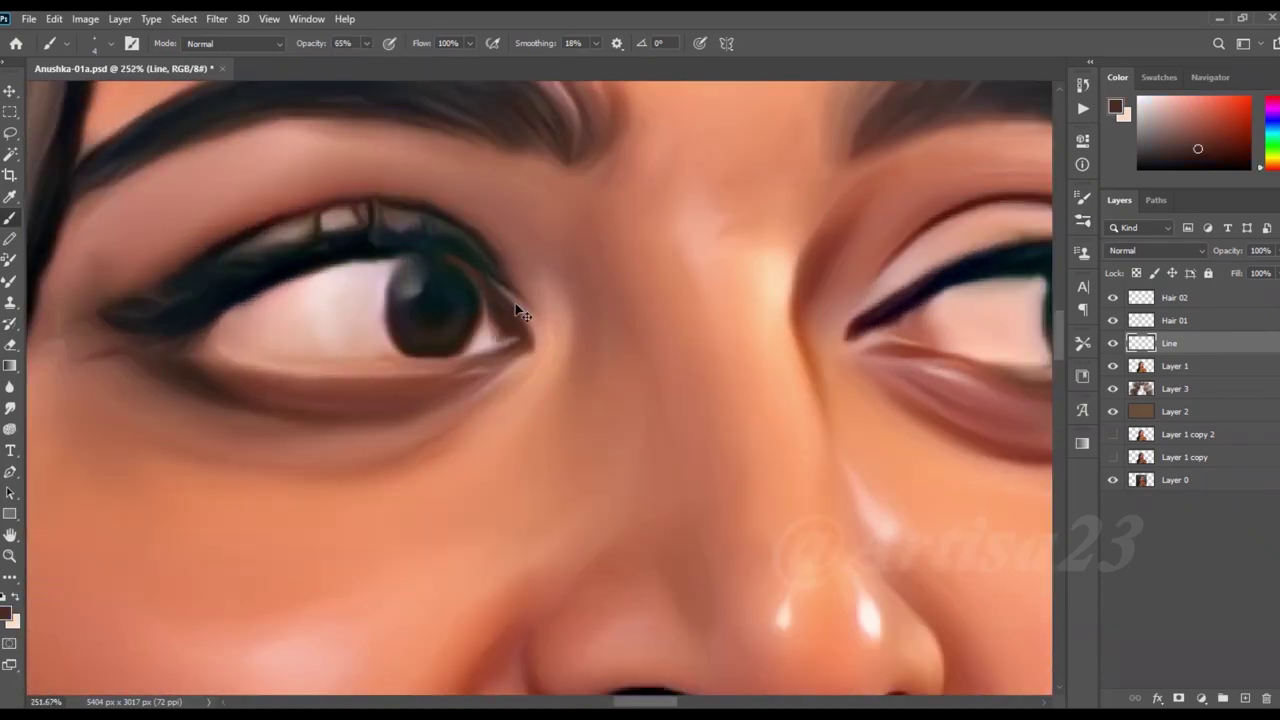
{"action": "scroll", "coordinate": [475, 255], "scroll_direction": "up", "scroll_amount": 1}
{"action": "left_click", "coordinate": [459, 256], "text": "alt"}
{"action": "mouse_move", "coordinate": [516, 375]}
{"action": "left_mouse_down"}
{"action": "mouse_move", "coordinate": [543, 337]}
{"action": "mouse_move", "coordinate": [306, 380]}
{"action": "mouse_move", "coordinate": [137, 346]}
{"action": "left_mouse_up"}
{"action": "left_click", "coordinate": [543, 337], "text": "alt"}
{"action": "scroll", "coordinate": [390, 320], "scroll_direction": "down", "scroll_amount": 2}
{"action": "scroll", "coordinate": [390, 320], "scroll_direction": "up", "scroll_amount": 2}
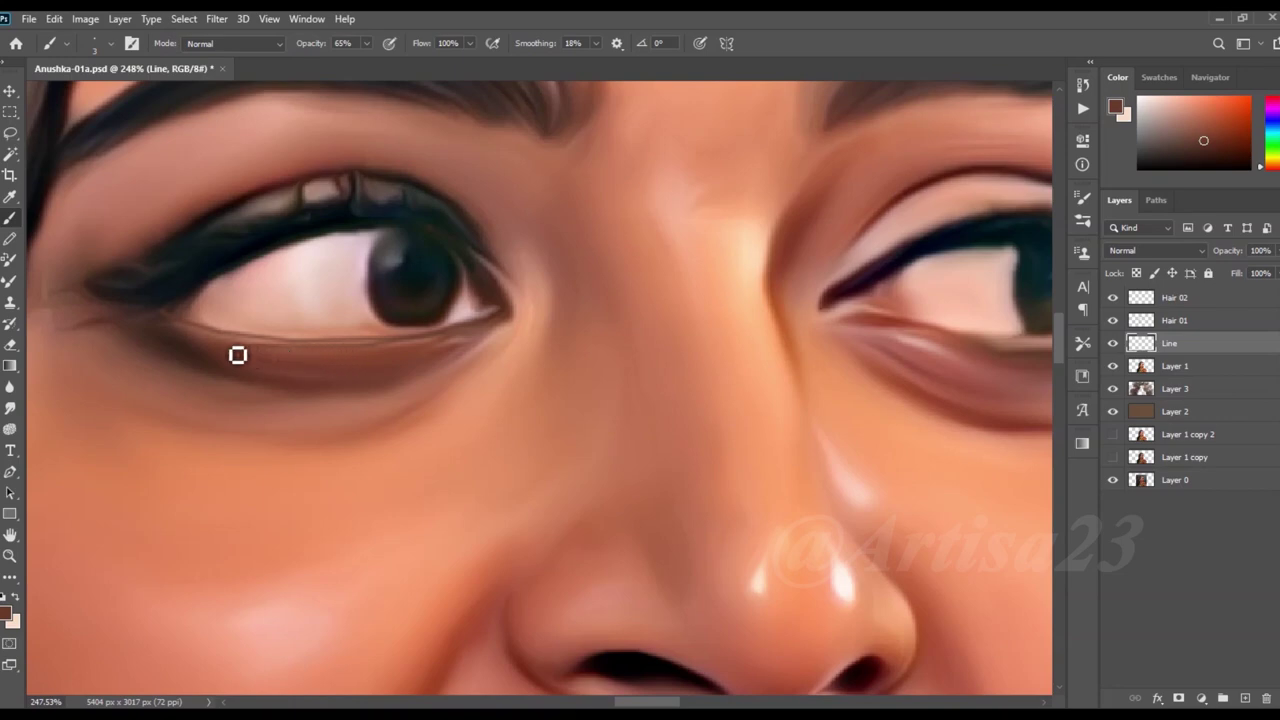
{"action": "scroll", "coordinate": [251, 357], "scroll_direction": "down", "scroll_amount": 2}
{"action": "scroll", "coordinate": [398, 290], "scroll_direction": "up", "scroll_amount": 3}
{"action": "left_click", "coordinate": [398, 290], "text": "alt"}
{"action": "left_click", "coordinate": [366, 243], "text": "alt"}
{"action": "left_click_drag", "start_coordinate": [366, 243], "coordinate": [326, 300]}
Add a light highlight and a dark near-black outline ring to the right iris
{"action": "left_click", "coordinate": [533, 265], "text": "alt"}
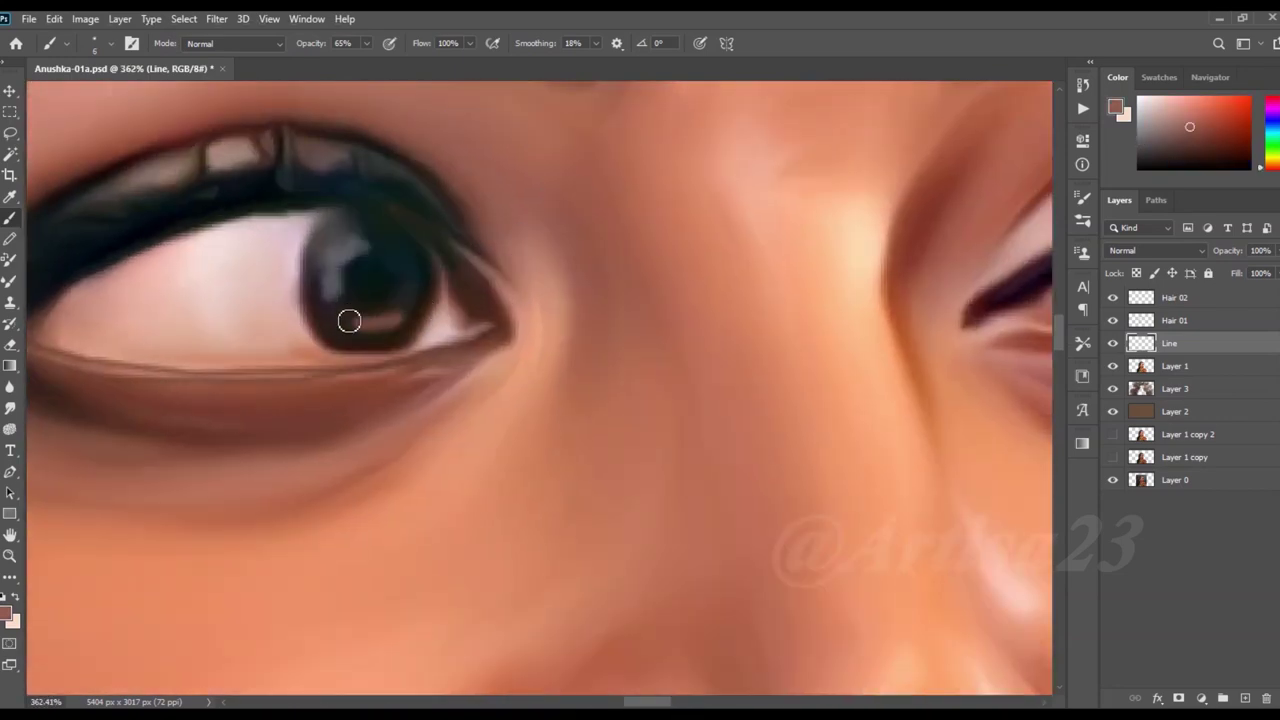
{"action": "scroll", "coordinate": [700, 300], "scroll_direction": "right", "scroll_amount": 5}
{"action": "scroll", "coordinate": [824, 296], "scroll_direction": "down", "scroll_amount": 3}
{"action": "left_click", "coordinate": [809, 266], "text": "alt"}
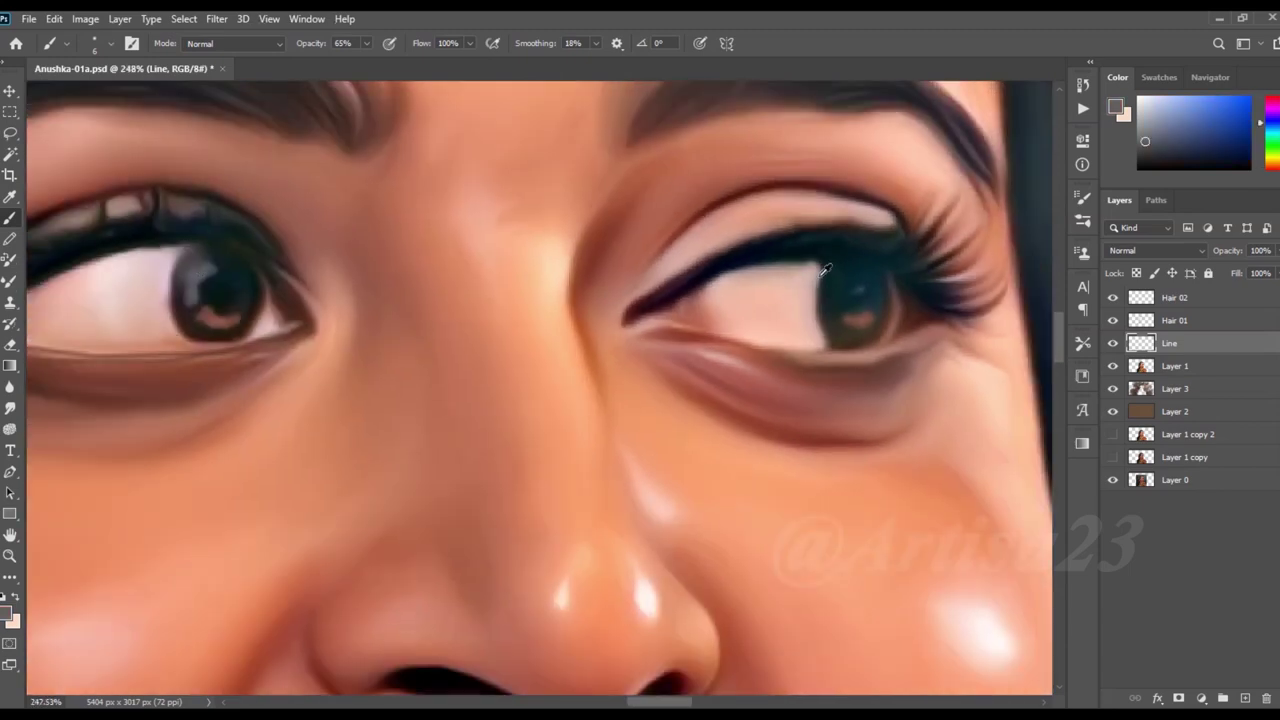
{"action": "scroll", "coordinate": [809, 266], "scroll_direction": "up", "scroll_amount": 3}
{"action": "left_click_drag", "start_coordinate": [840, 310], "coordinate": [848, 335]}
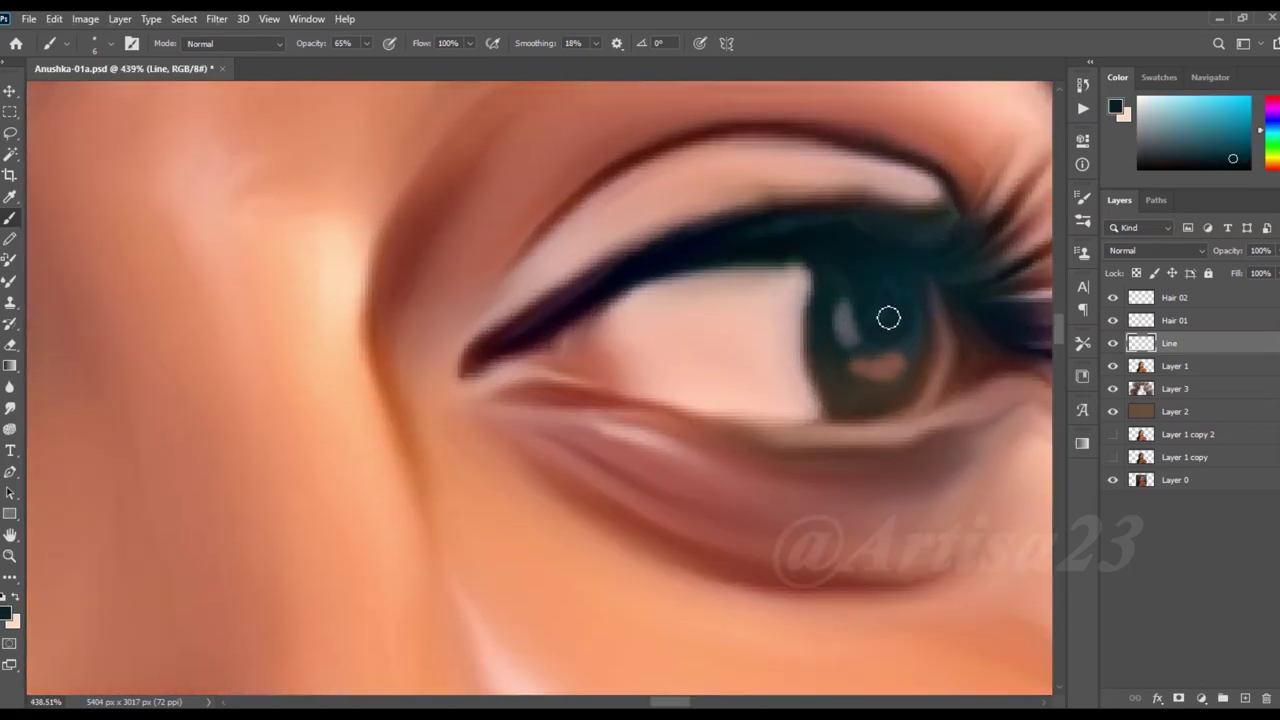
{"action": "left_click", "coordinate": [703, 246], "text": "alt"}
{"action": "mouse_move", "coordinate": [914, 284]}
{"action": "left_mouse_down"}
{"action": "mouse_move", "coordinate": [934, 354]}
{"action": "mouse_move", "coordinate": [846, 400]}
{"action": "mouse_move", "coordinate": [871, 269]}
{"action": "mouse_move", "coordinate": [892, 307]}
{"action": "left_mouse_up"}
Paint dark reddish-brown strokes along the lower lash line and inner eye corner
{"action": "left_click", "coordinate": [908, 360], "text": "alt"}
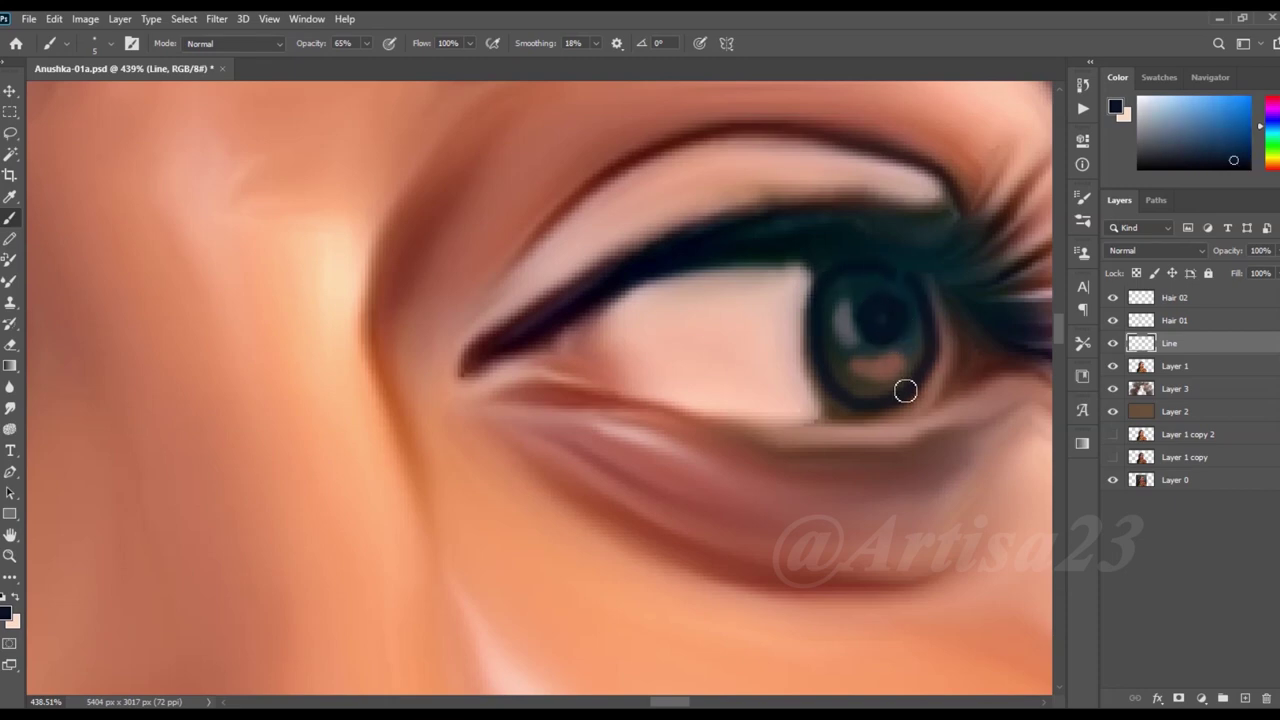
{"action": "scroll", "coordinate": [707, 282], "scroll_direction": "down", "scroll_amount": 2}
{"action": "mouse_move", "coordinate": [914, 369]}
{"action": "left_mouse_down"}
{"action": "mouse_move", "coordinate": [826, 397]}
{"action": "mouse_move", "coordinate": [630, 382]}
{"action": "left_mouse_up"}
{"action": "left_click", "coordinate": [778, 500], "text": "alt"}
{"action": "left_click", "coordinate": [580, 340], "text": "alt"}
{"action": "scroll", "coordinate": [580, 340], "scroll_direction": "up", "scroll_amount": 2}
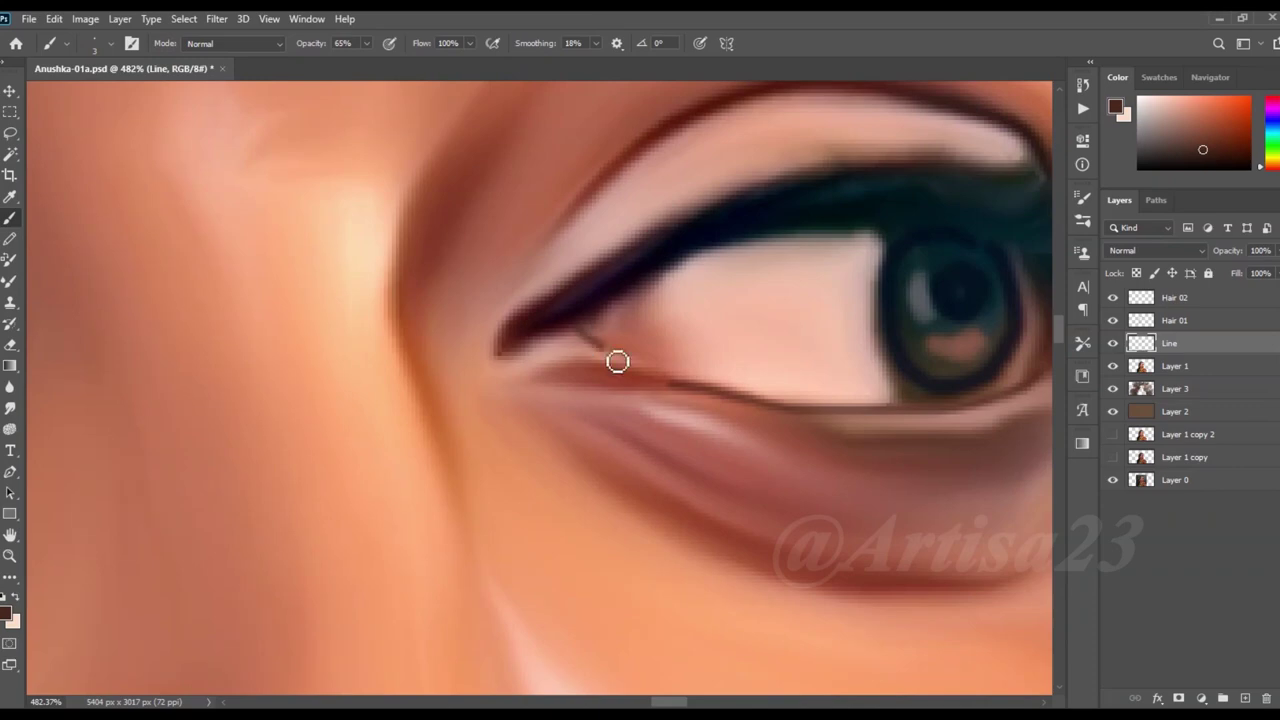
{"action": "mouse_move", "coordinate": [620, 380]}
{"action": "left_mouse_down"}
{"action": "mouse_move", "coordinate": [551, 374]}
{"action": "mouse_move", "coordinate": [640, 306]}
{"action": "left_mouse_up"}
{"action": "scroll", "coordinate": [668, 282], "scroll_direction": "down", "scroll_amount": 2}
{"action": "left_click", "coordinate": [700, 214], "text": "alt"}
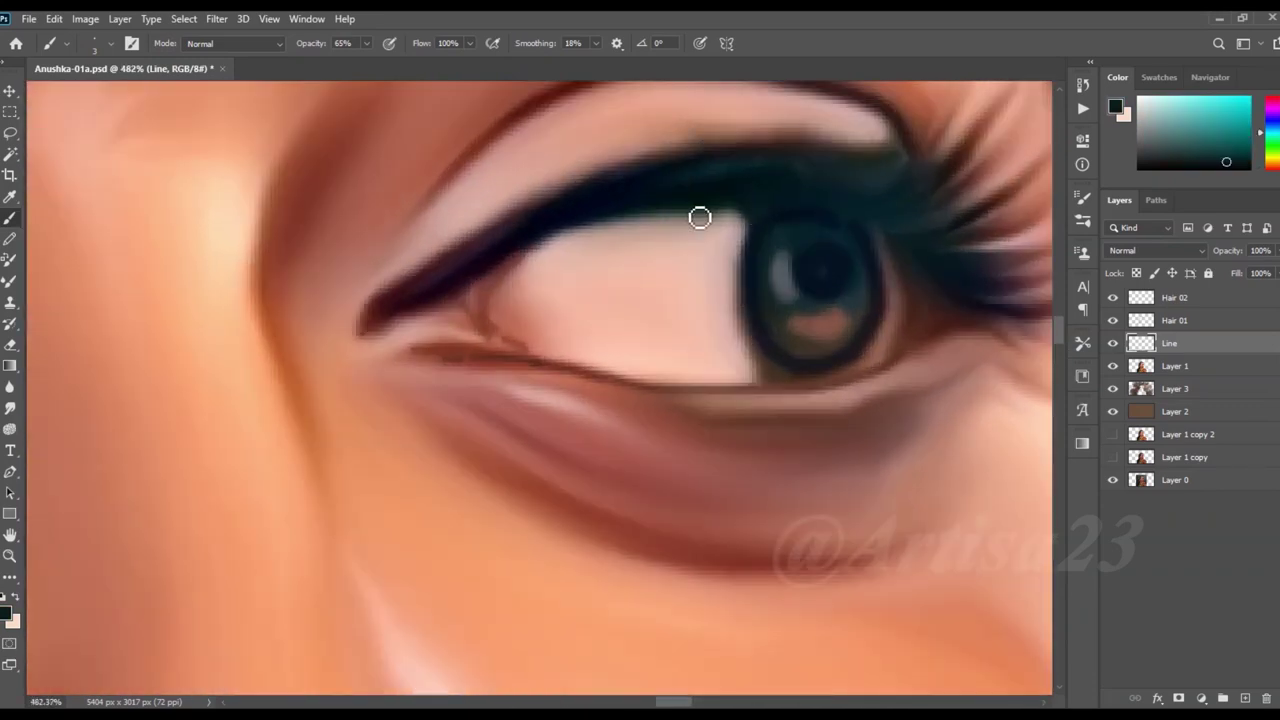
{"action": "scroll", "coordinate": [400, 300], "scroll_direction": "down", "scroll_amount": 2}
{"action": "scroll", "coordinate": [249, 331], "scroll_direction": "down", "scroll_amount": 1}
{"action": "scroll", "coordinate": [364, 295], "scroll_direction": "up", "scroll_amount": 2}
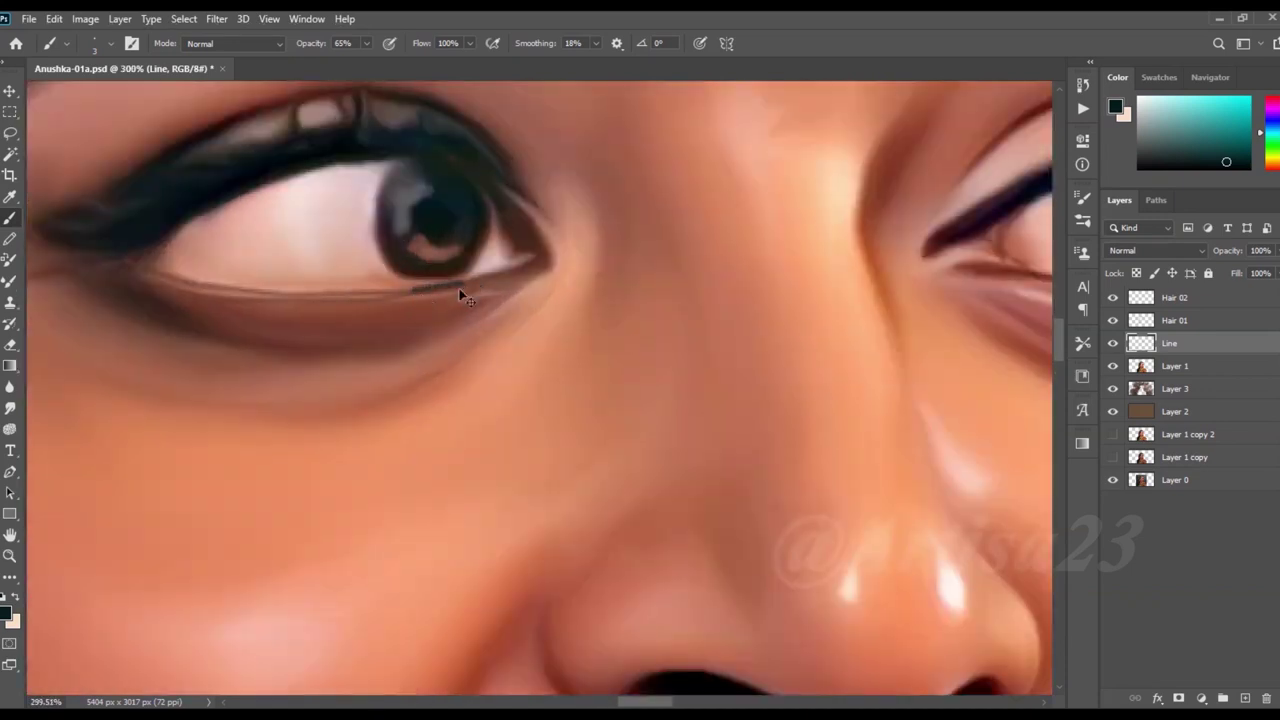
{"action": "left_click", "coordinate": [986, 252], "text": "alt"}
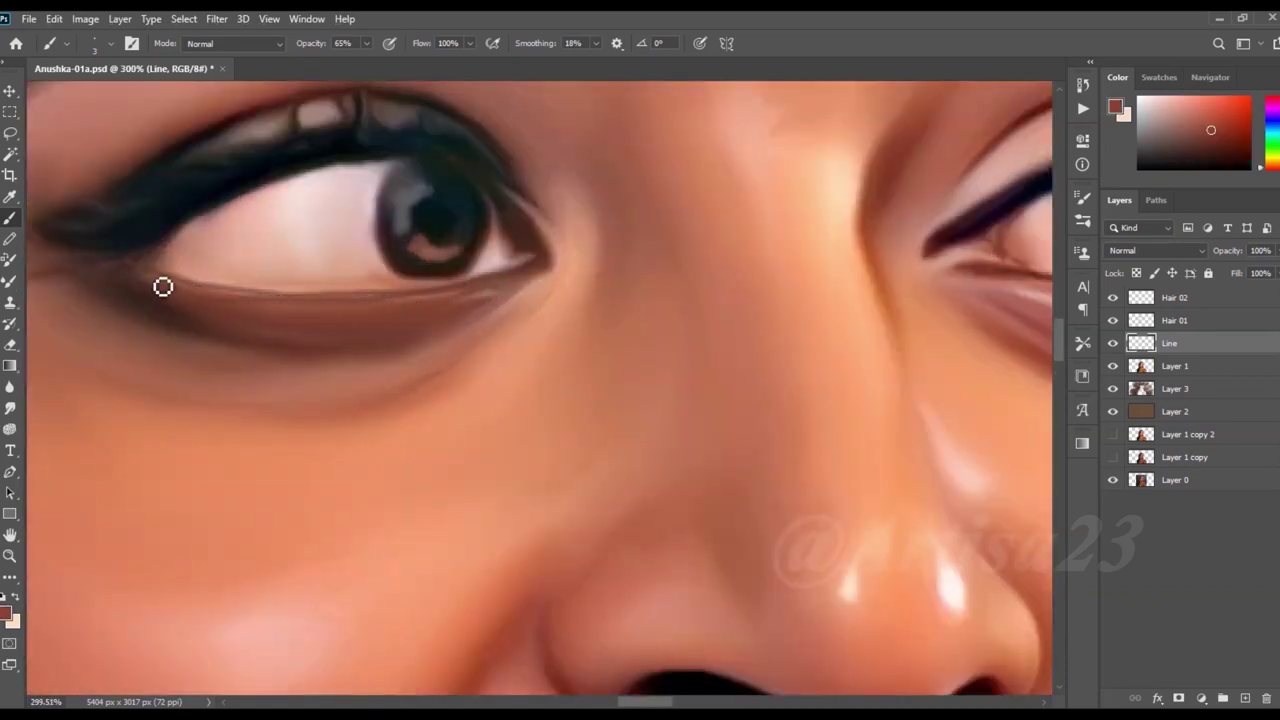
Blend the fresh lower-lid strokes into the skin with the Smudge tool
{"action": "left_click", "coordinate": [10, 408]}
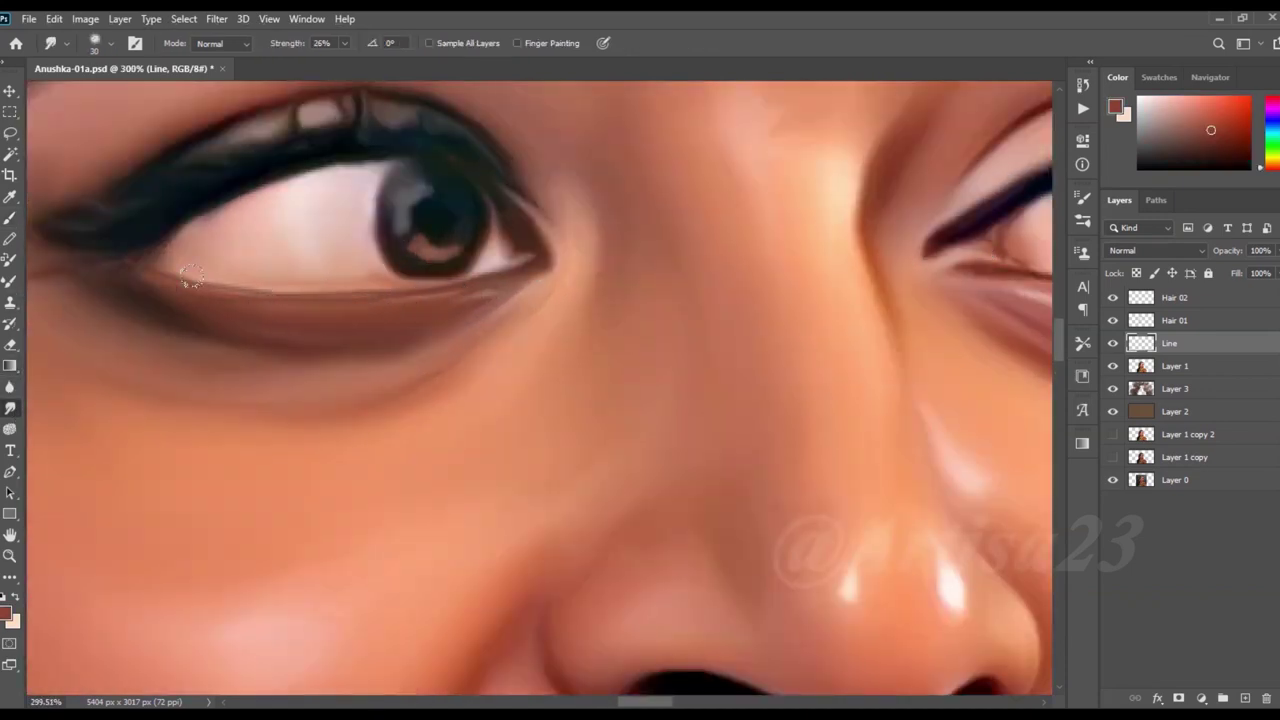
{"action": "scroll", "coordinate": [526, 268], "scroll_direction": "down", "scroll_amount": 1}
{"action": "scroll", "coordinate": [930, 285], "scroll_direction": "up", "scroll_amount": 1}
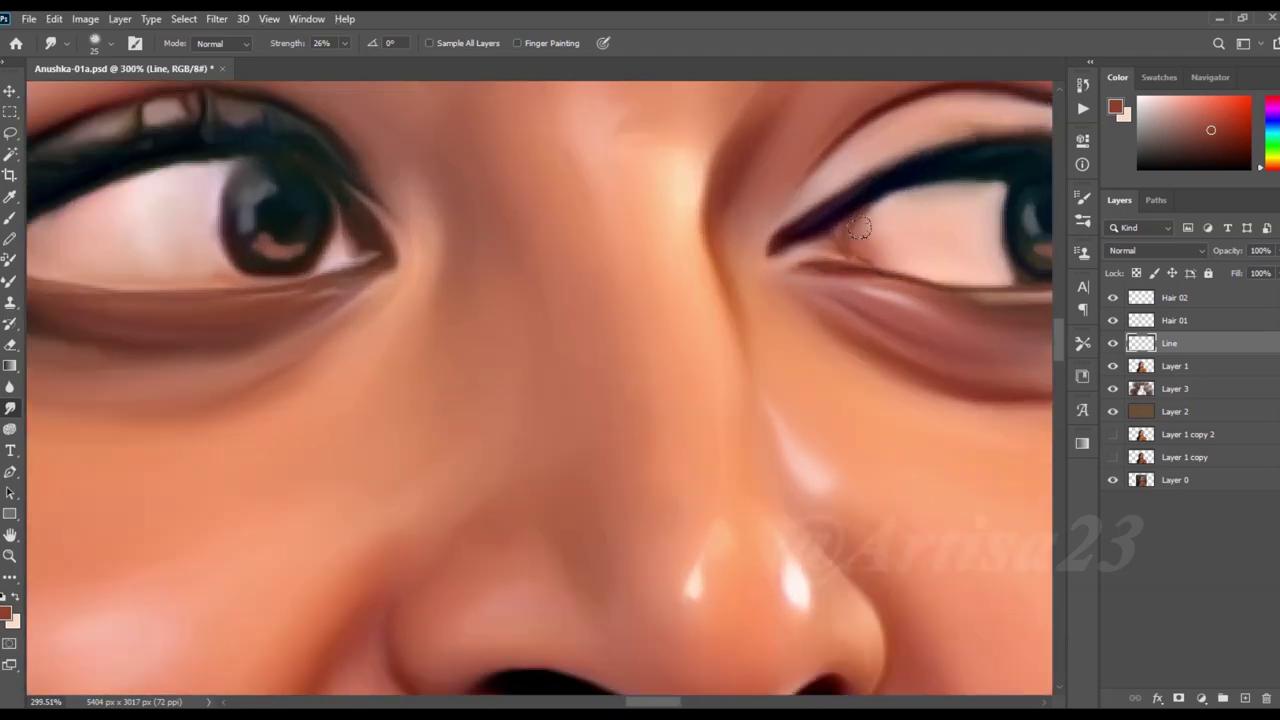
{"action": "scroll", "coordinate": [845, 270], "scroll_direction": "down", "scroll_amount": 1}
{"action": "scroll", "coordinate": [829, 294], "scroll_direction": "down", "scroll_amount": 1}
{"action": "scroll", "coordinate": [434, 240], "scroll_direction": "up", "scroll_amount": 2}
{"action": "key", "text": "b"}
{"action": "scroll", "coordinate": [538, 265], "scroll_direction": "up", "scroll_amount": 1}
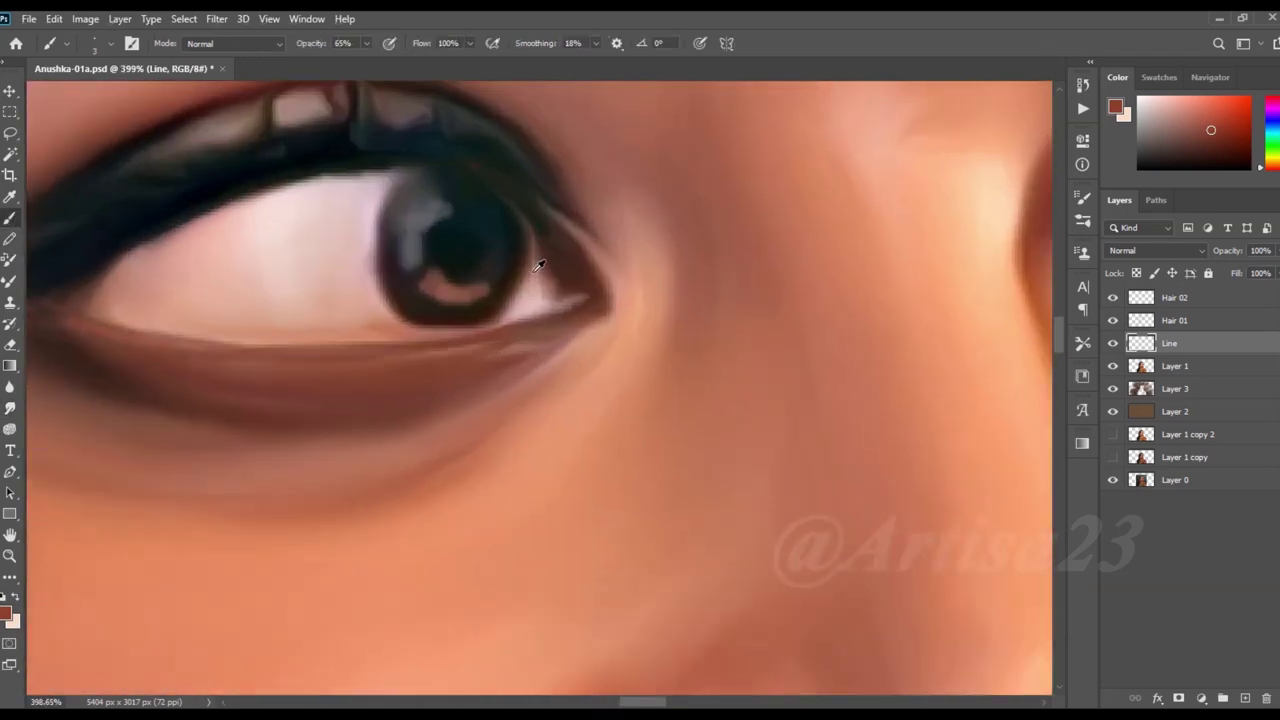
{"action": "scroll", "coordinate": [771, 234], "scroll_direction": "down", "scroll_amount": 2}
{"action": "scroll", "coordinate": [450, 262], "scroll_direction": "up", "scroll_amount": 2}
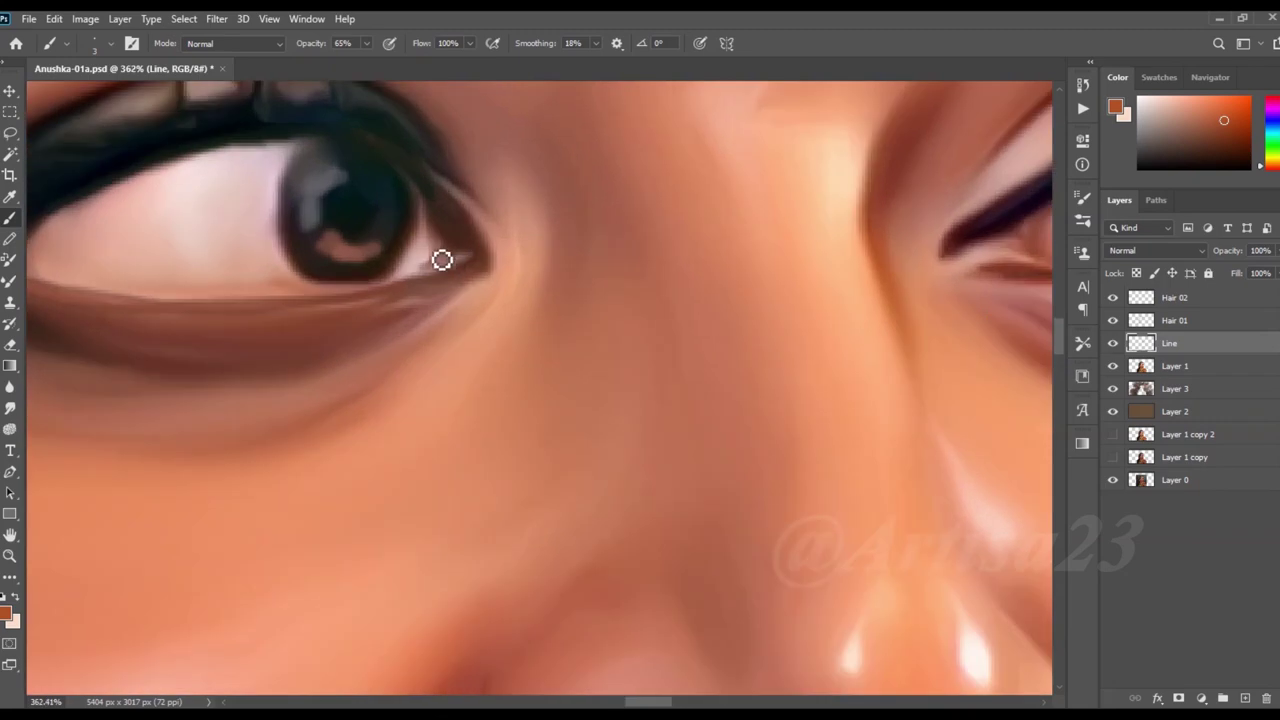
Smudge the eye corner smooth so the orange and brown strokes merge with the skin
{"action": "key", "text": "r"}
{"action": "scroll", "coordinate": [428, 258], "scroll_direction": "up", "scroll_amount": 2}
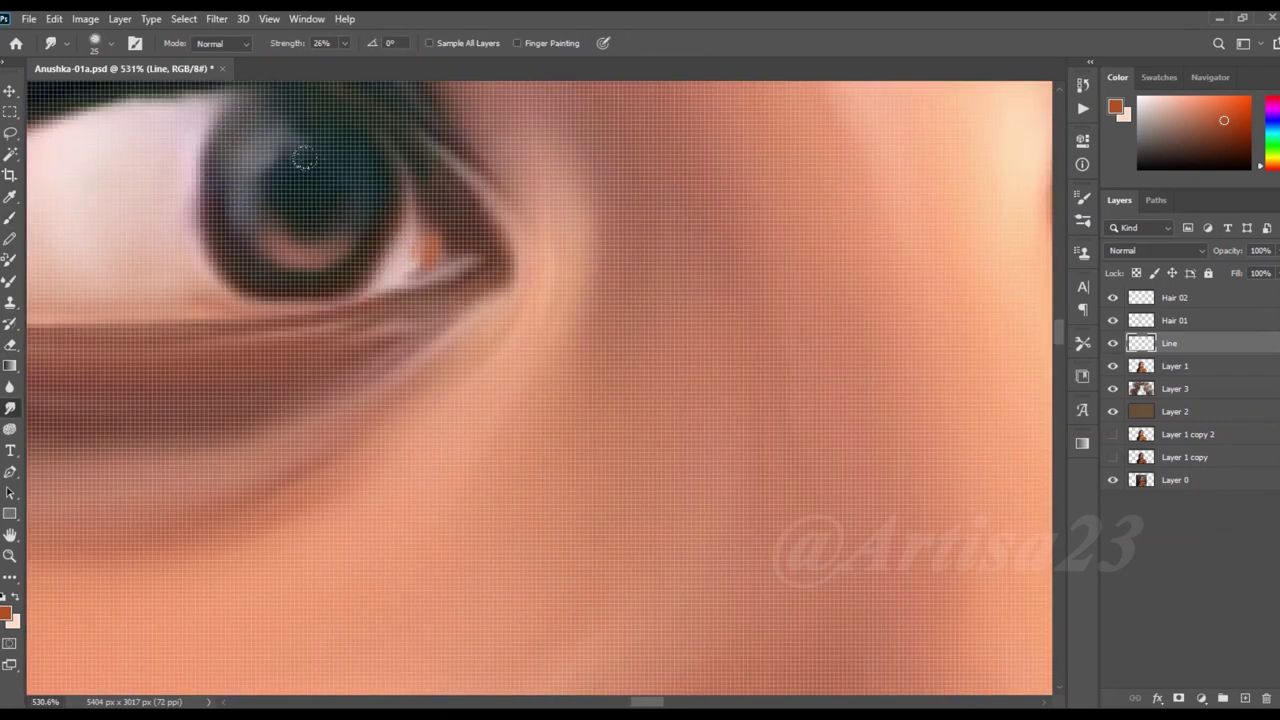
{"action": "scroll", "coordinate": [310, 200], "scroll_direction": "down", "scroll_amount": 5}
{"action": "scroll", "coordinate": [776, 210], "scroll_direction": "up", "scroll_amount": 2}
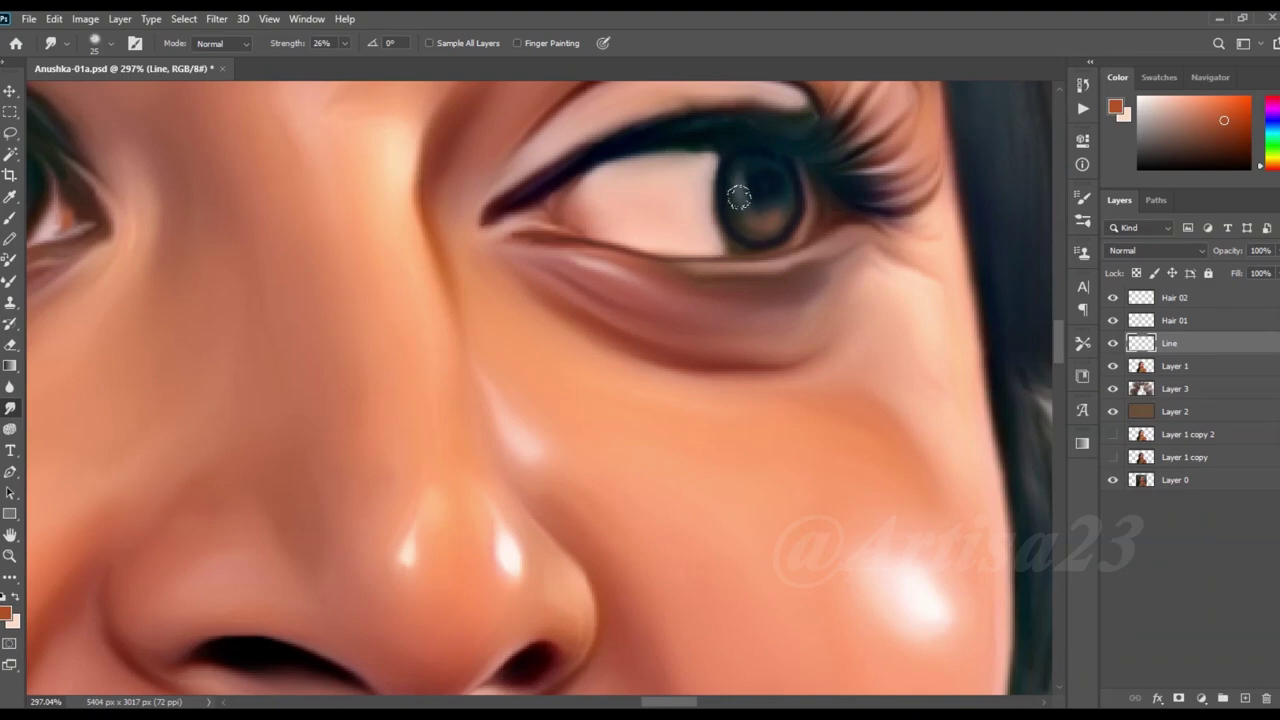
{"action": "scroll", "coordinate": [718, 205], "scroll_direction": "down", "scroll_amount": 3}
{"action": "scroll", "coordinate": [720, 205], "scroll_direction": "down", "scroll_amount": 2}
{"action": "scroll", "coordinate": [654, 249], "scroll_direction": "down", "scroll_amount": 2}
{"action": "scroll", "coordinate": [560, 249], "scroll_direction": "down", "scroll_amount": 1}
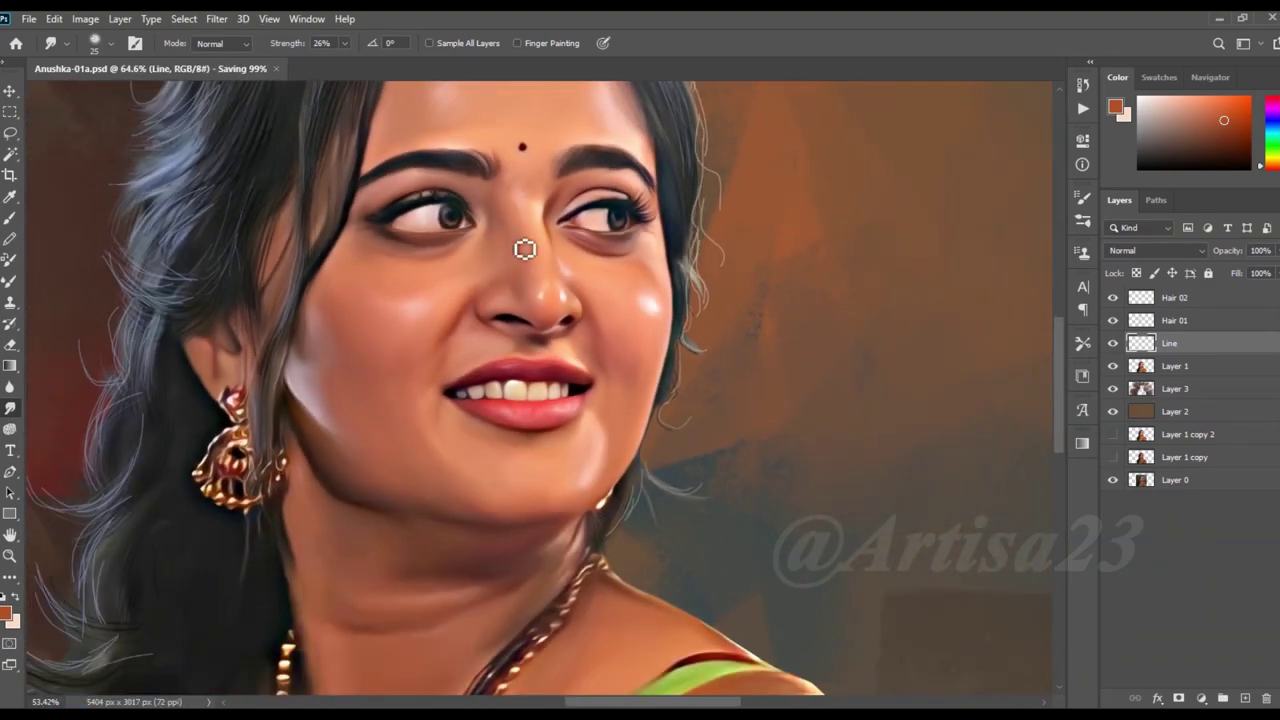
{"action": "scroll", "coordinate": [525, 250], "scroll_direction": "down", "scroll_amount": 1}
{"action": "scroll", "coordinate": [525, 250], "scroll_direction": "down", "scroll_amount": 2}
{"action": "scroll", "coordinate": [577, 523], "scroll_direction": "down", "scroll_amount": 2}
{"action": "key", "text": "b"}
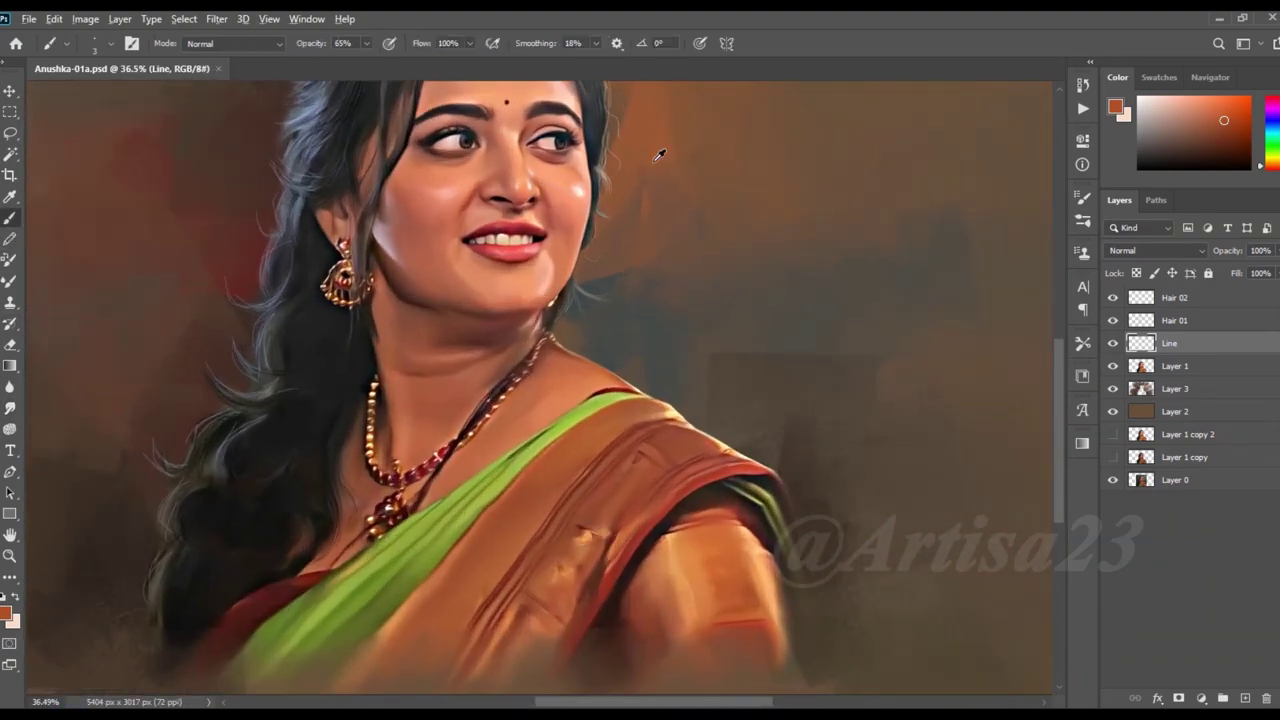
{"action": "scroll", "coordinate": [676, 417], "scroll_direction": "down", "scroll_amount": 2}
{"action": "scroll", "coordinate": [676, 417], "scroll_direction": "down", "scroll_amount": 2}
{"action": "scroll", "coordinate": [662, 600], "scroll_direction": "up", "scroll_amount": 2}
{"action": "scroll", "coordinate": [662, 632], "scroll_direction": "up", "scroll_amount": 2}
{"action": "scroll", "coordinate": [662, 632], "scroll_direction": "up", "scroll_amount": 2}
Sample the bindi's dark red and soften its edge by smudging on Layer 1
{"action": "left_click", "coordinate": [591, 491], "text": "alt"}
{"action": "scroll", "coordinate": [591, 491], "scroll_direction": "down", "scroll_amount": 2}
{"action": "scroll", "coordinate": [545, 237], "scroll_direction": "up", "scroll_amount": 4}
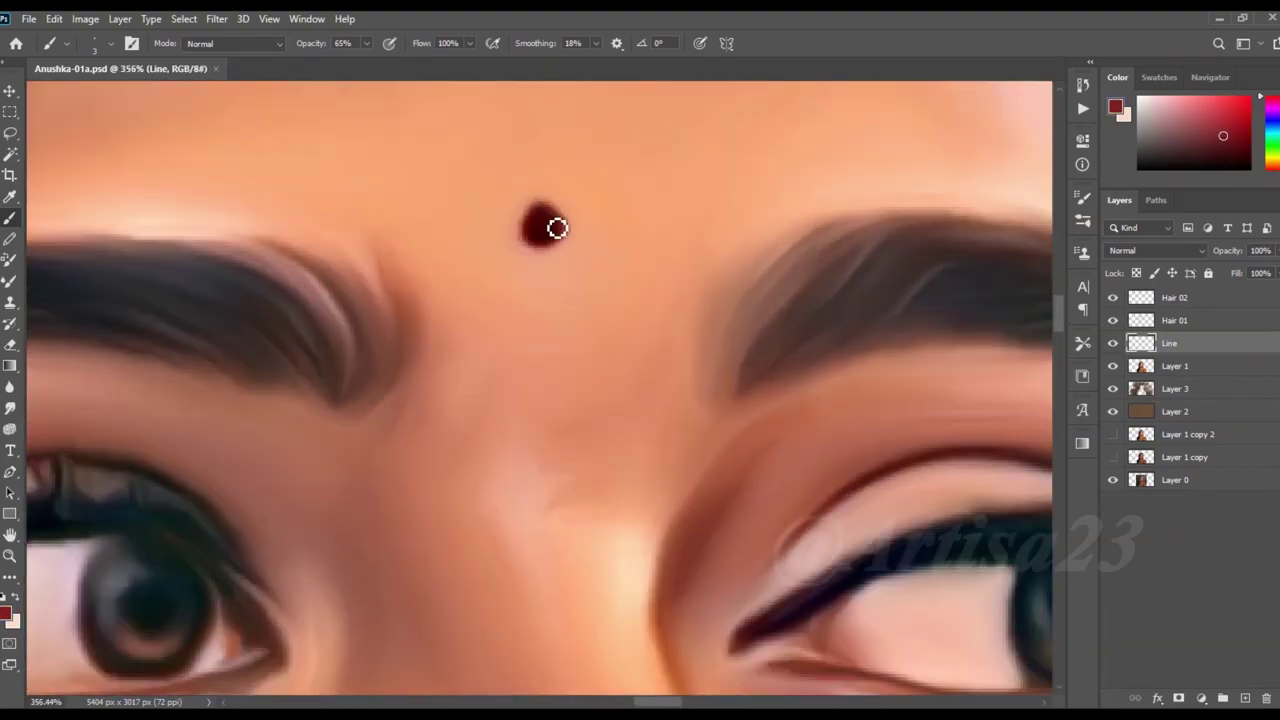
{"action": "scroll", "coordinate": [558, 236], "scroll_direction": "up", "scroll_amount": 3}
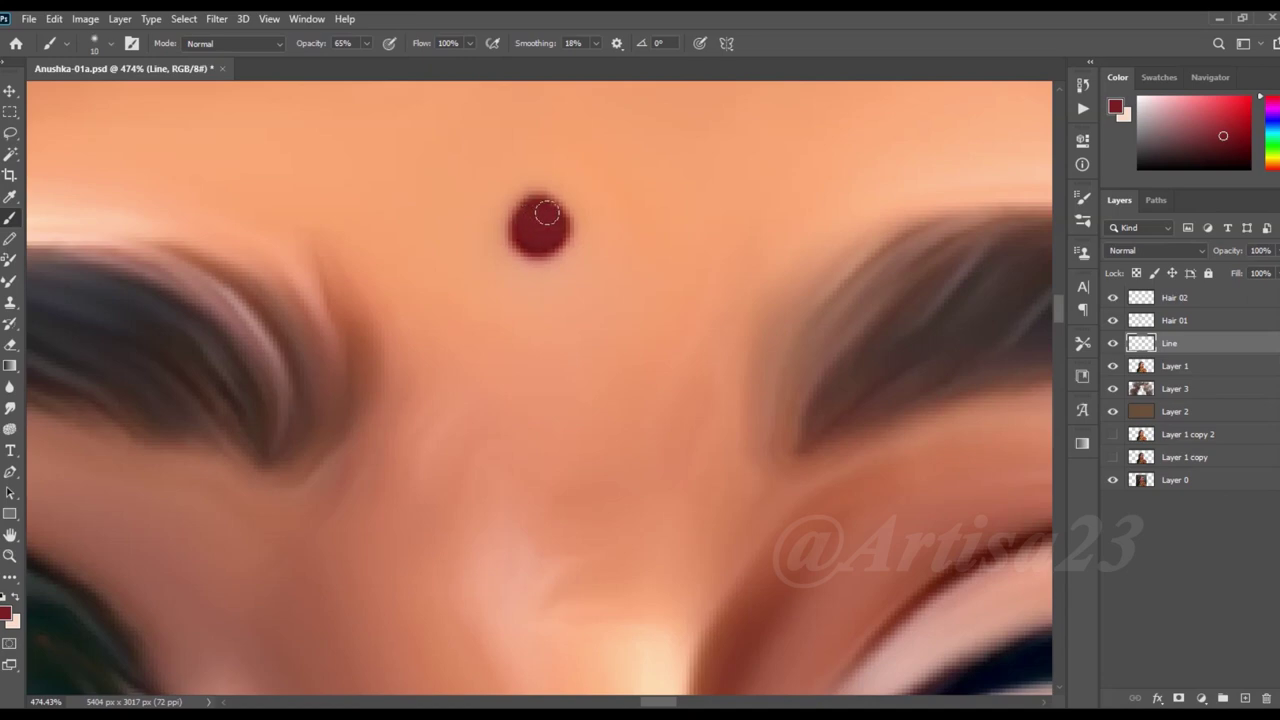
{"action": "key", "text": "alt+bracketleft"}
{"action": "key", "text": "r"}
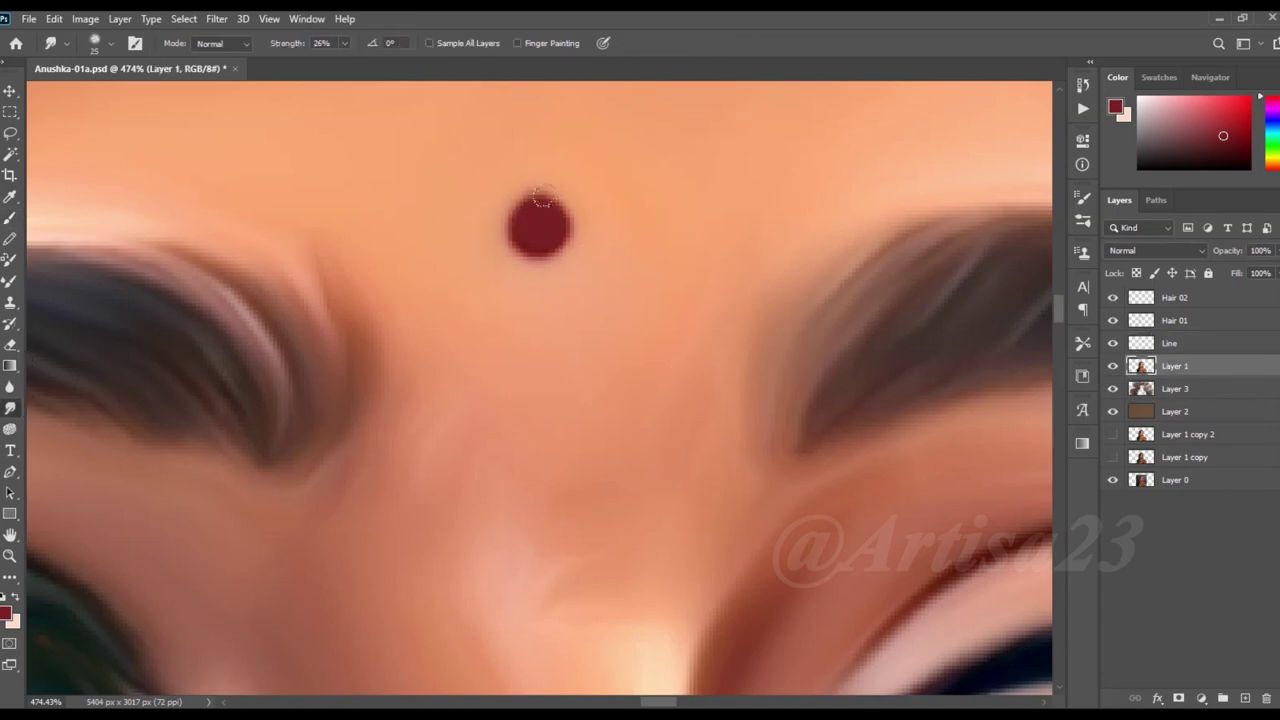
{"action": "scroll", "coordinate": [545, 245], "scroll_direction": "down", "scroll_amount": 2}
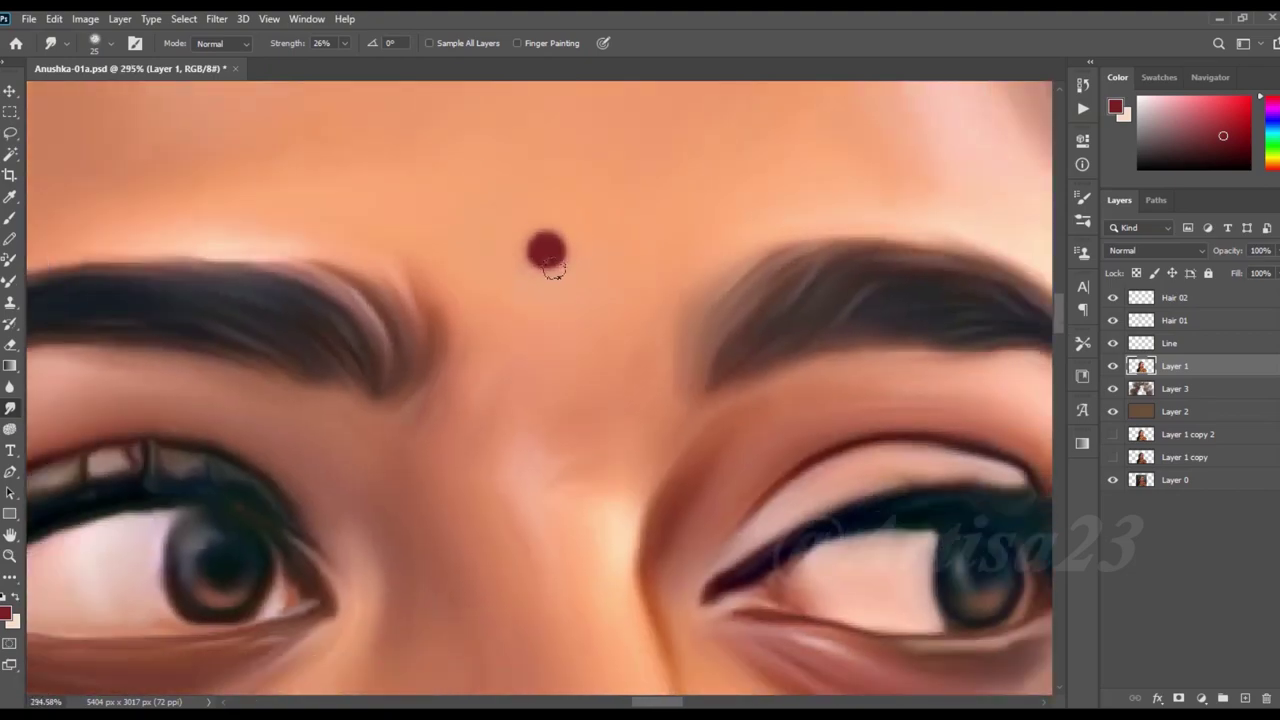
{"action": "scroll", "coordinate": [549, 240], "scroll_direction": "down", "scroll_amount": 3}
{"action": "scroll", "coordinate": [546, 243], "scroll_direction": "up", "scroll_amount": 2}
Back on the Line layer, repaint the bindi as a round deep-red dot
{"action": "key", "text": "alt+bracketright"}
{"action": "key", "text": "b"}
{"action": "left_click", "coordinate": [541, 240], "text": "alt"}
{"action": "scroll", "coordinate": [545, 243], "scroll_direction": "up", "scroll_amount": 2}
{"action": "scroll", "coordinate": [549, 230], "scroll_direction": "up", "scroll_amount": 1}
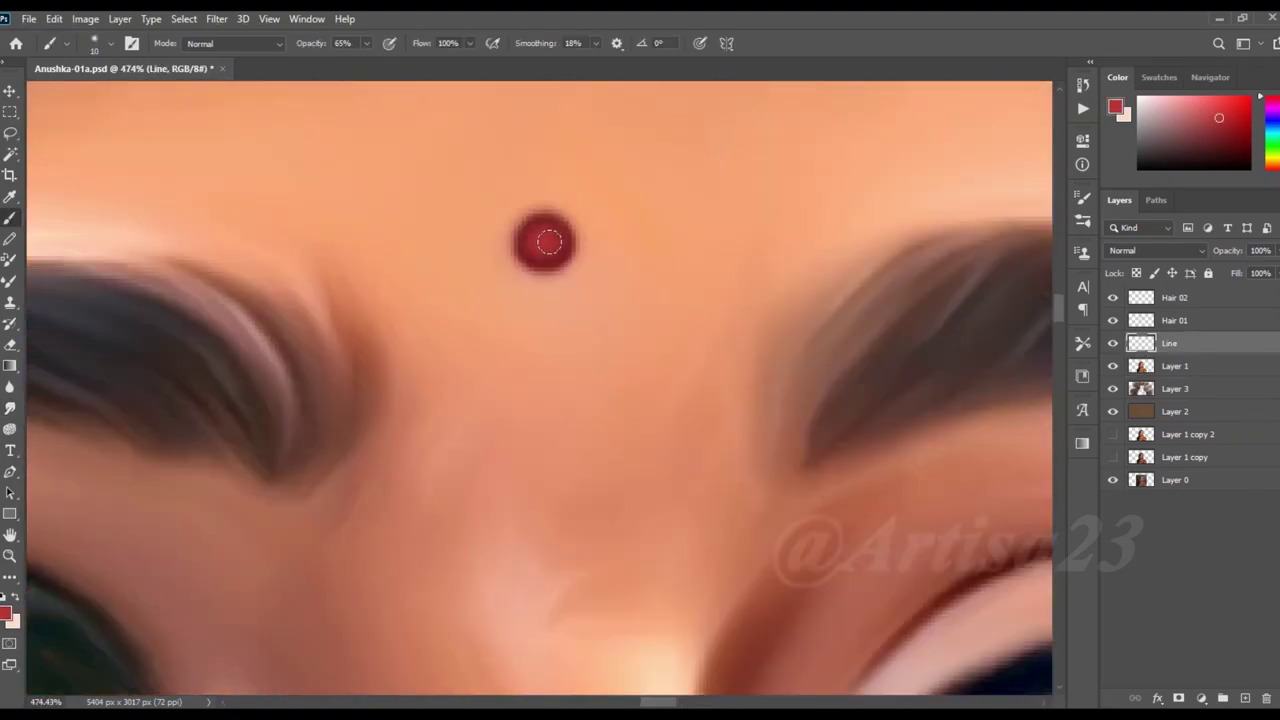
{"action": "scroll", "coordinate": [548, 242], "scroll_direction": "up", "scroll_amount": 1}
{"action": "left_click", "coordinate": [540, 241], "text": "alt"}
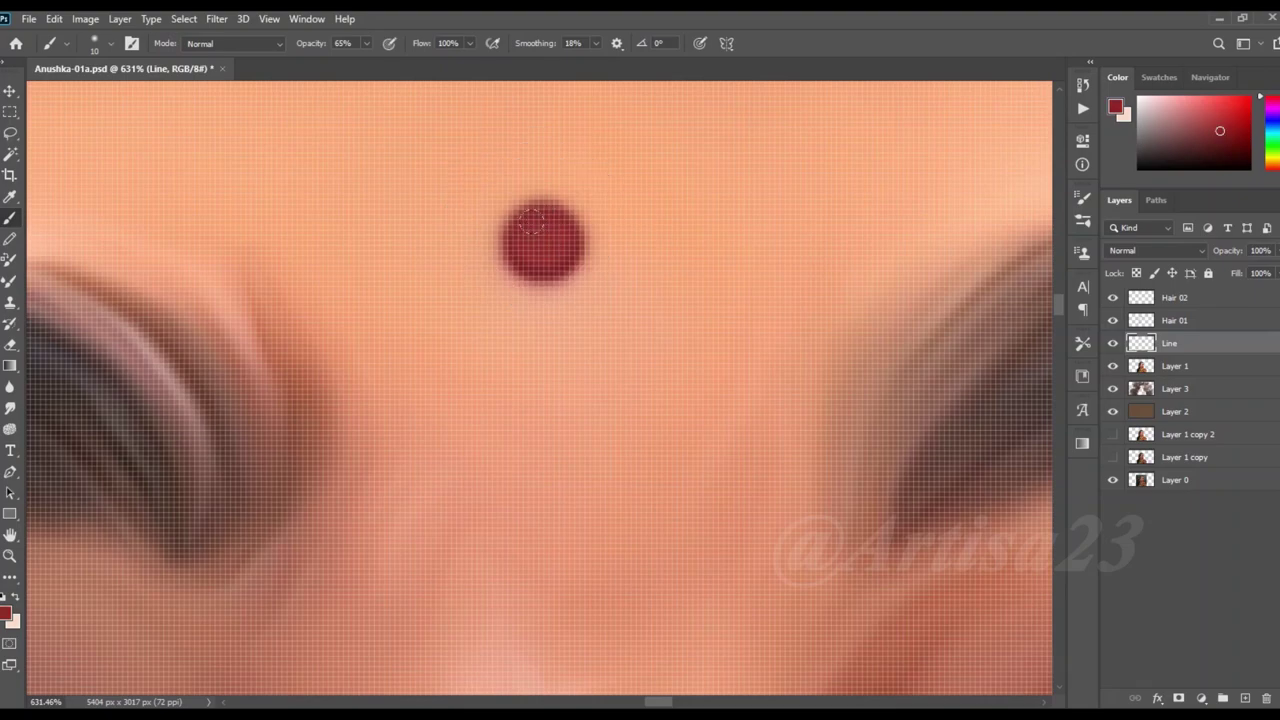
{"action": "scroll", "coordinate": [537, 215], "scroll_direction": "down", "scroll_amount": 5}
{"action": "scroll", "coordinate": [543, 205], "scroll_direction": "down", "scroll_amount": 3}
{"action": "scroll", "coordinate": [548, 355], "scroll_direction": "up", "scroll_amount": 2}
{"action": "scroll", "coordinate": [551, 351], "scroll_direction": "down", "scroll_amount": 2}
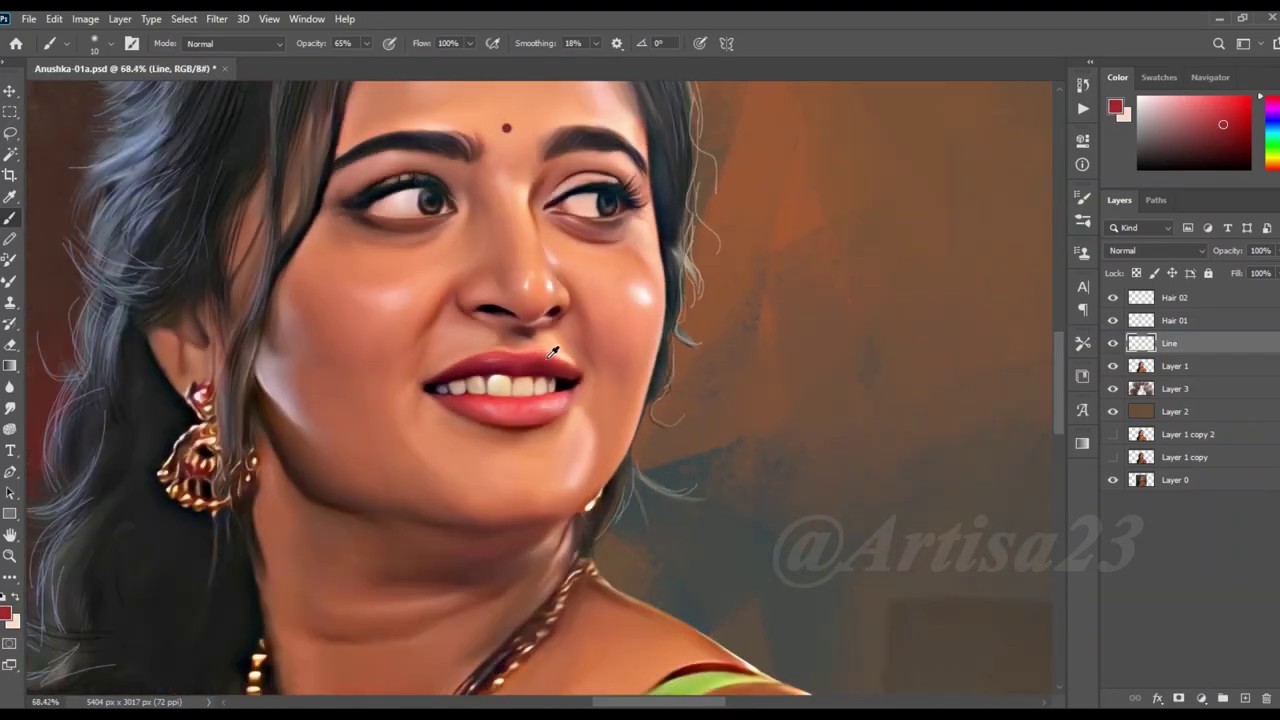
{"action": "scroll", "coordinate": [500, 125], "scroll_direction": "up", "scroll_amount": 3}
{"action": "scroll", "coordinate": [487, 128], "scroll_direction": "up", "scroll_amount": 2}
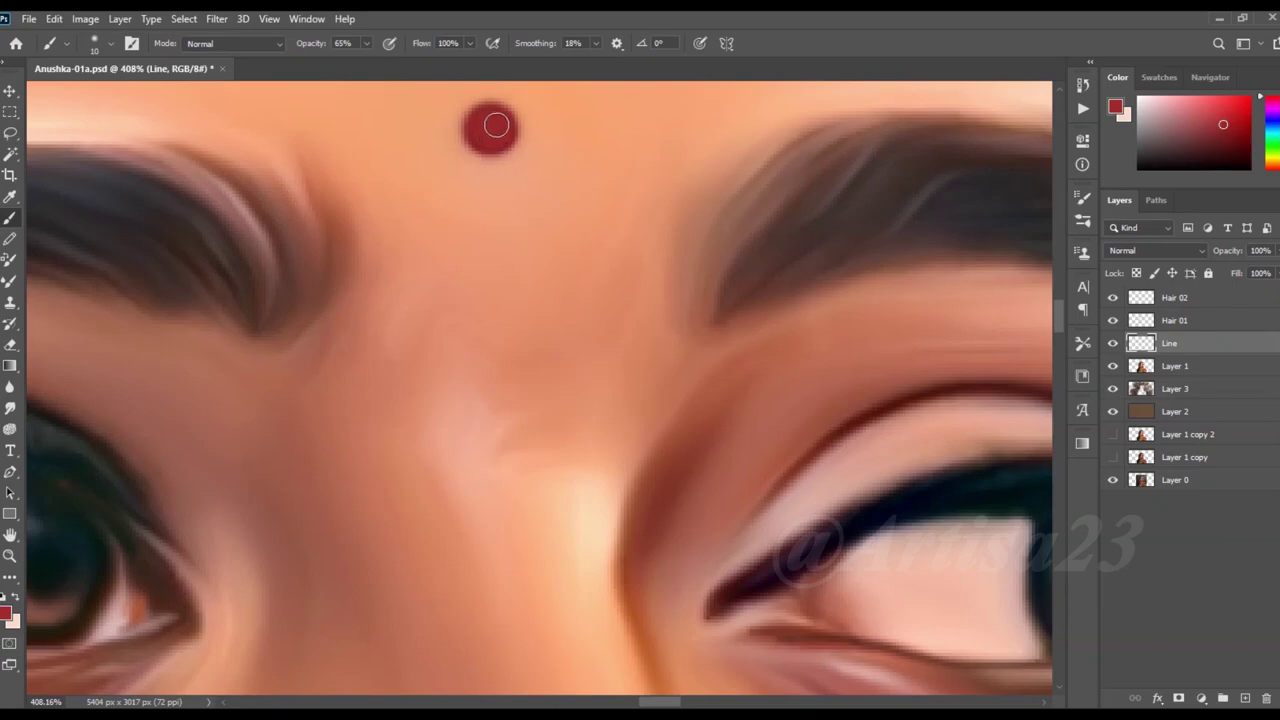
{"action": "scroll", "coordinate": [496, 124], "scroll_direction": "down", "scroll_amount": 4}
{"action": "scroll", "coordinate": [531, 177], "scroll_direction": "down", "scroll_amount": 3}
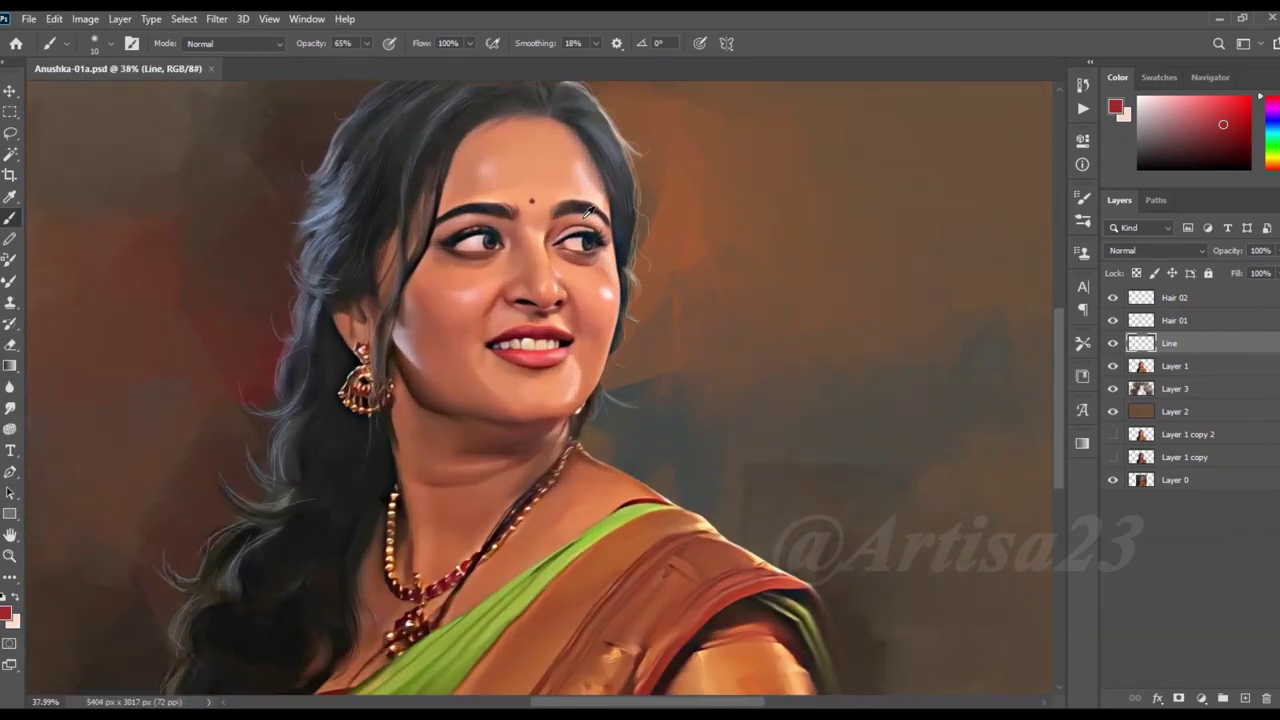
Pick a light tone, dab a small white catchlight into the iris, and save the file
{"action": "scroll", "coordinate": [587, 212], "scroll_direction": "up", "scroll_amount": 3}
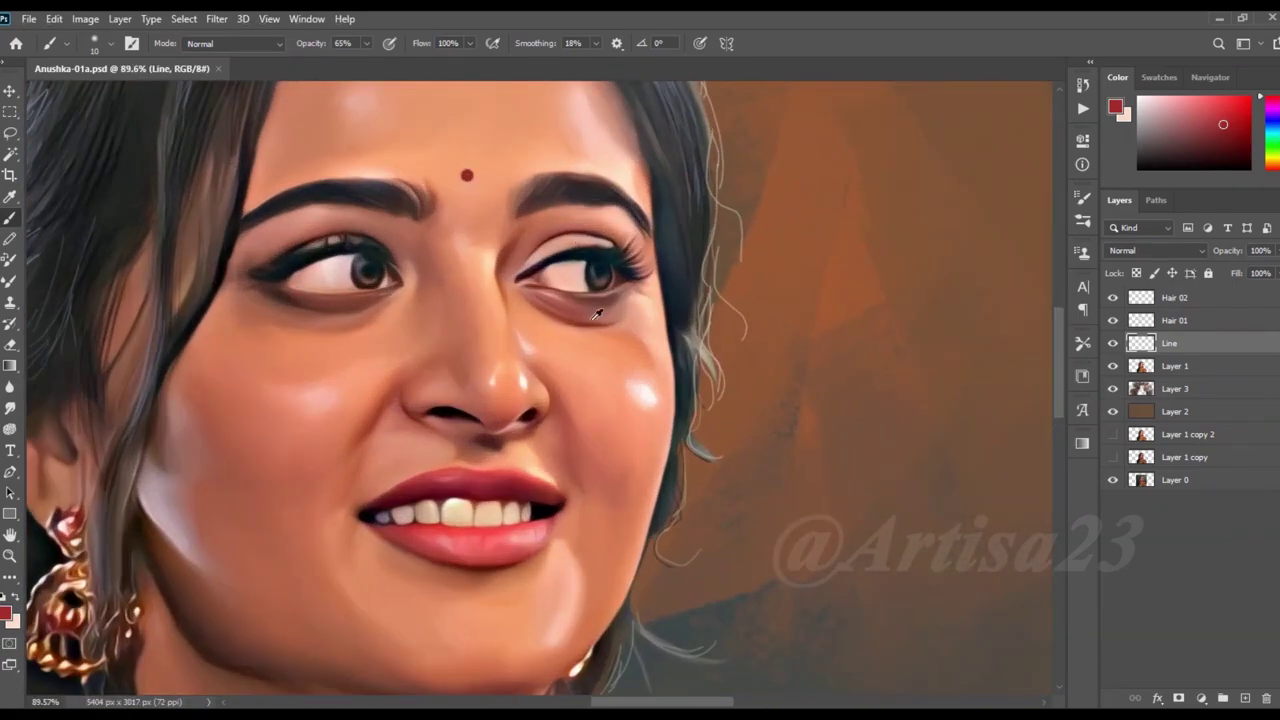
{"action": "scroll", "coordinate": [663, 400], "scroll_direction": "up", "scroll_amount": 2}
{"action": "left_click", "coordinate": [663, 400], "text": "alt"}
{"action": "scroll", "coordinate": [602, 248], "scroll_direction": "up", "scroll_amount": 3}
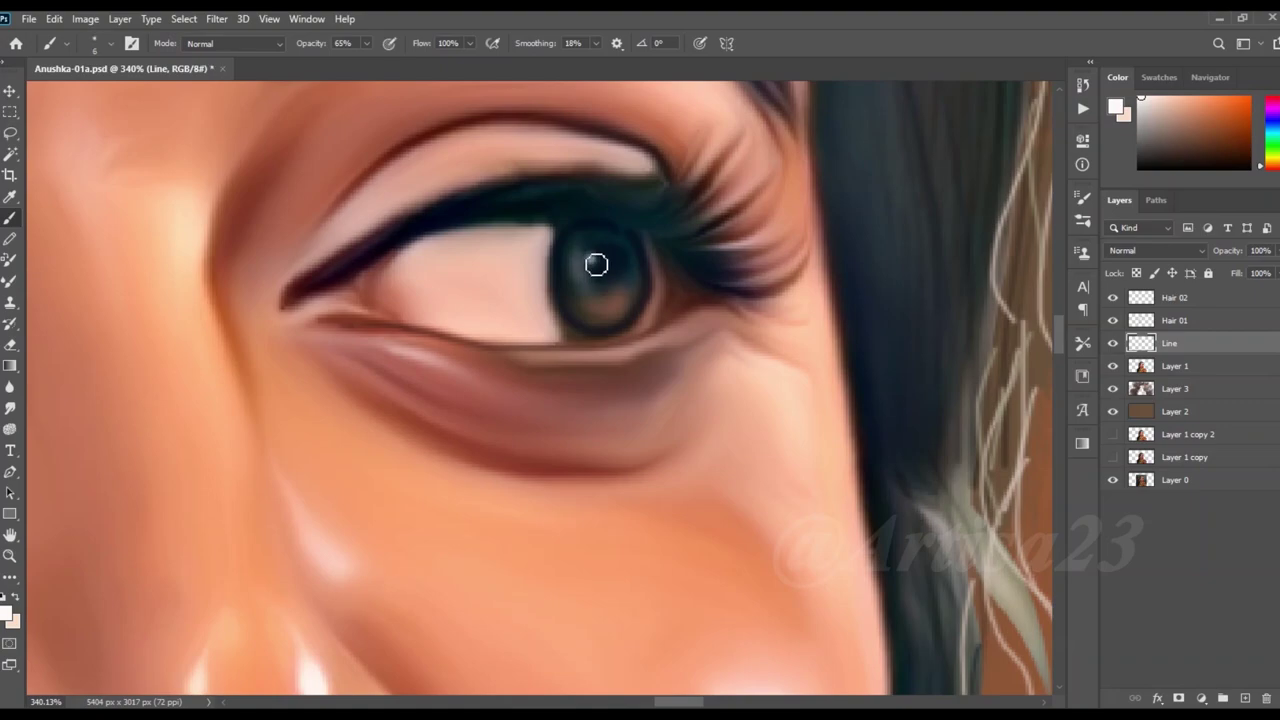
{"action": "scroll", "coordinate": [596, 264], "scroll_direction": "down", "scroll_amount": 2}
{"action": "scroll", "coordinate": [163, 254], "scroll_direction": "up", "scroll_amount": 2}
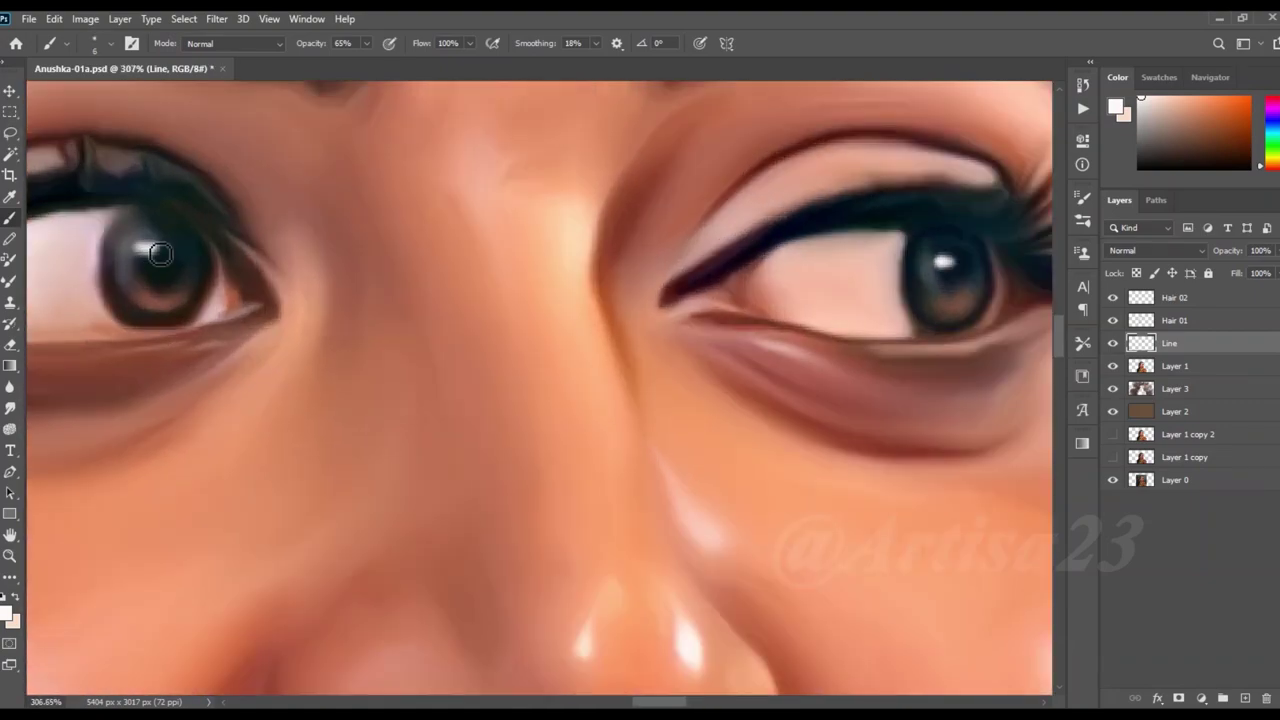
{"action": "scroll", "coordinate": [160, 254], "scroll_direction": "down", "scroll_amount": 3}
{"action": "scroll", "coordinate": [507, 238], "scroll_direction": "down", "scroll_amount": 2}
{"action": "key", "text": "ctrl+s"}
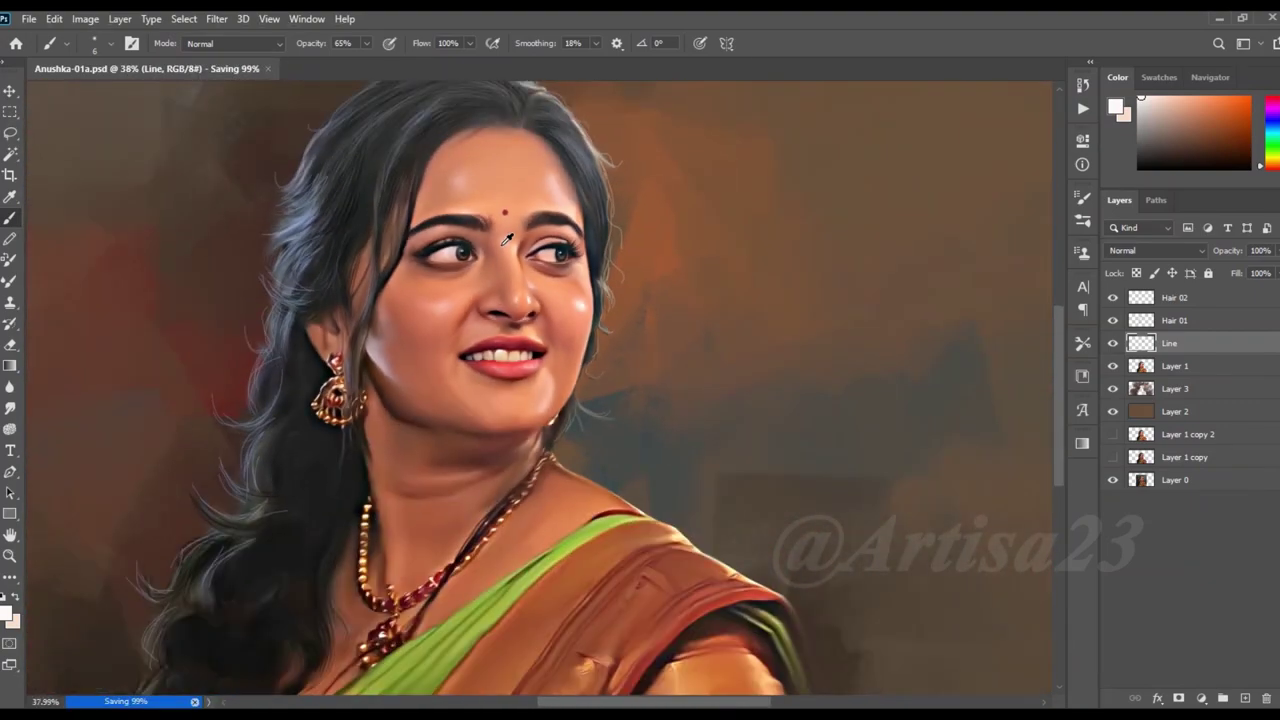
Add a new layer named Furr 01 above the Hair 02 layer
{"action": "scroll", "coordinate": [507, 238], "scroll_direction": "down", "scroll_amount": 2}
{"action": "scroll", "coordinate": [596, 280], "scroll_direction": "up", "scroll_amount": 1}
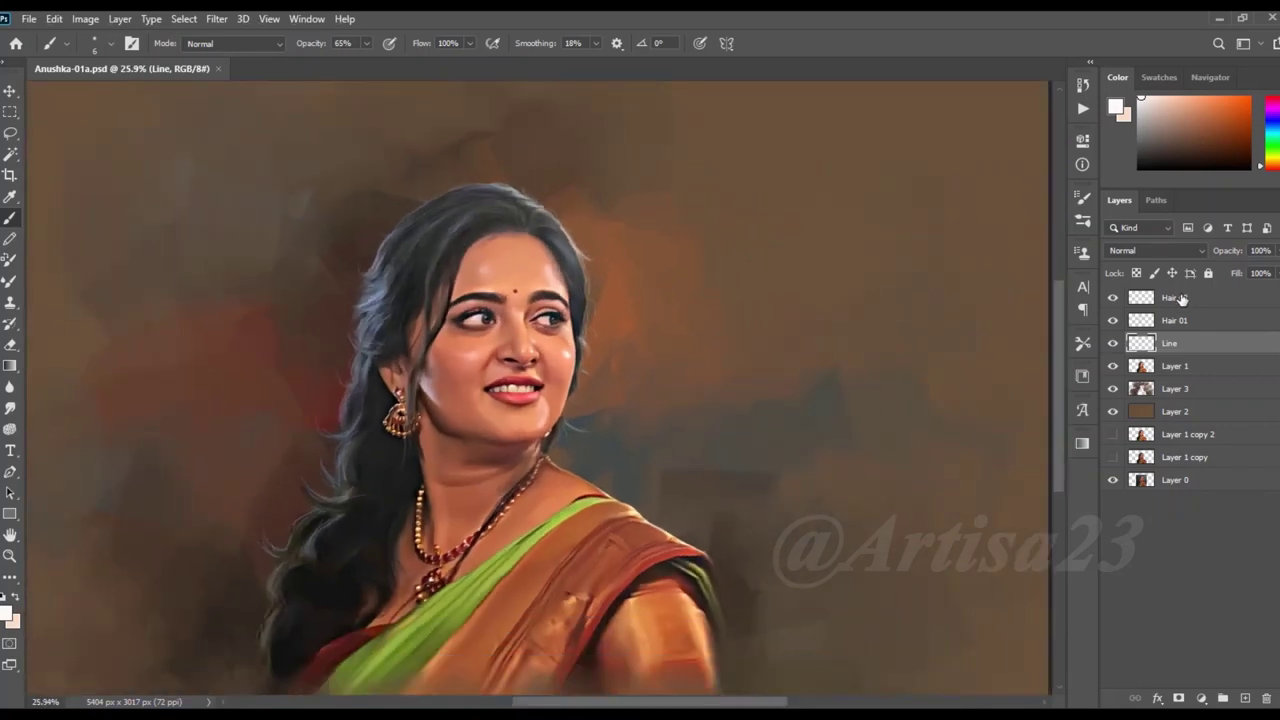
{"action": "left_click", "coordinate": [1178, 298]}
{"action": "key", "text": "ctrl+shift+alt+n"}
{"action": "type", "text": "Furr 01"}
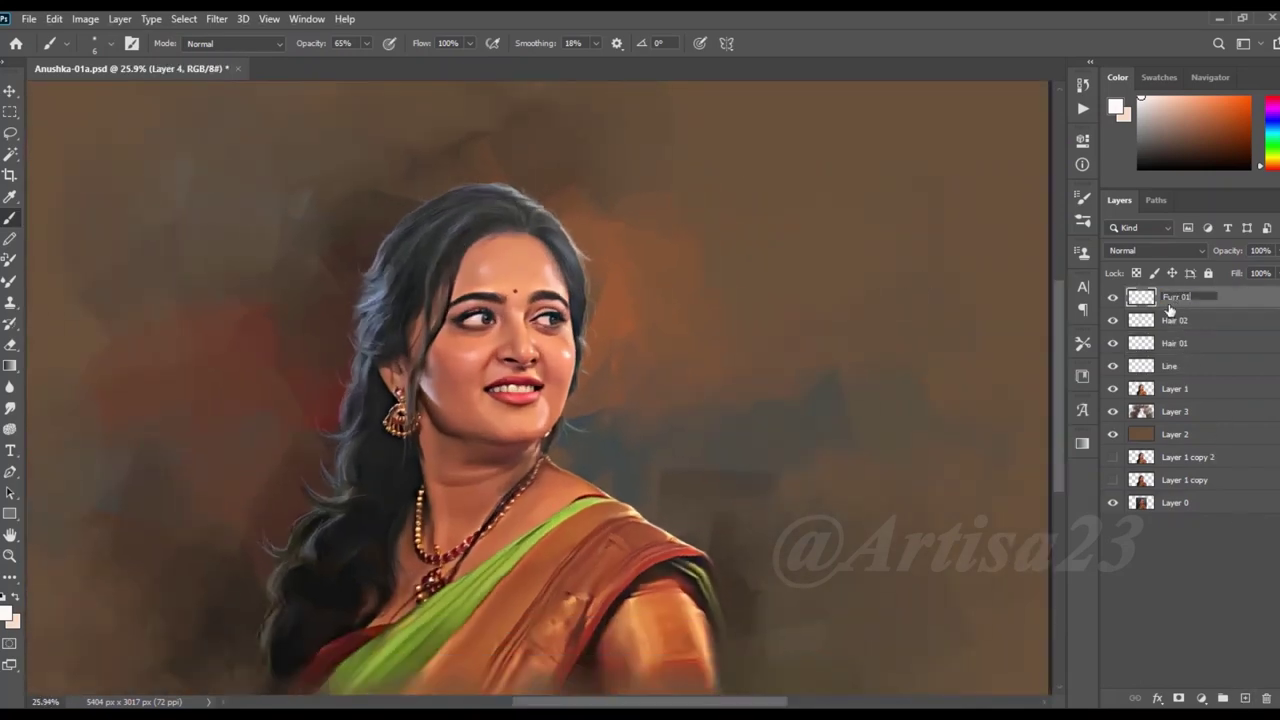
{"action": "key", "text": "Return"}
{"action": "scroll", "coordinate": [548, 313], "scroll_direction": "up", "scroll_amount": 3}
{"action": "scroll", "coordinate": [548, 313], "scroll_direction": "up", "scroll_amount": 2}
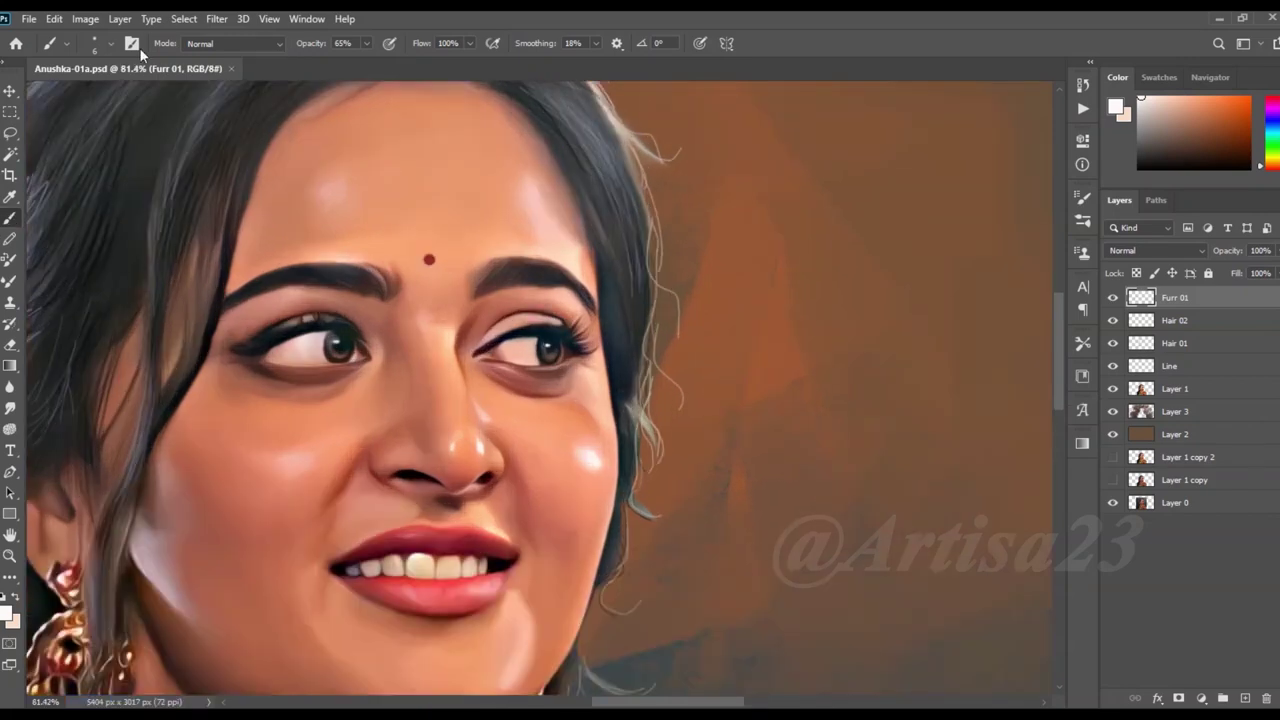
Set up a fine round brush (about 6 px) painting in black 000000
{"action": "left_click", "coordinate": [131, 43]}
{"action": "left_click", "coordinate": [910, 225]}
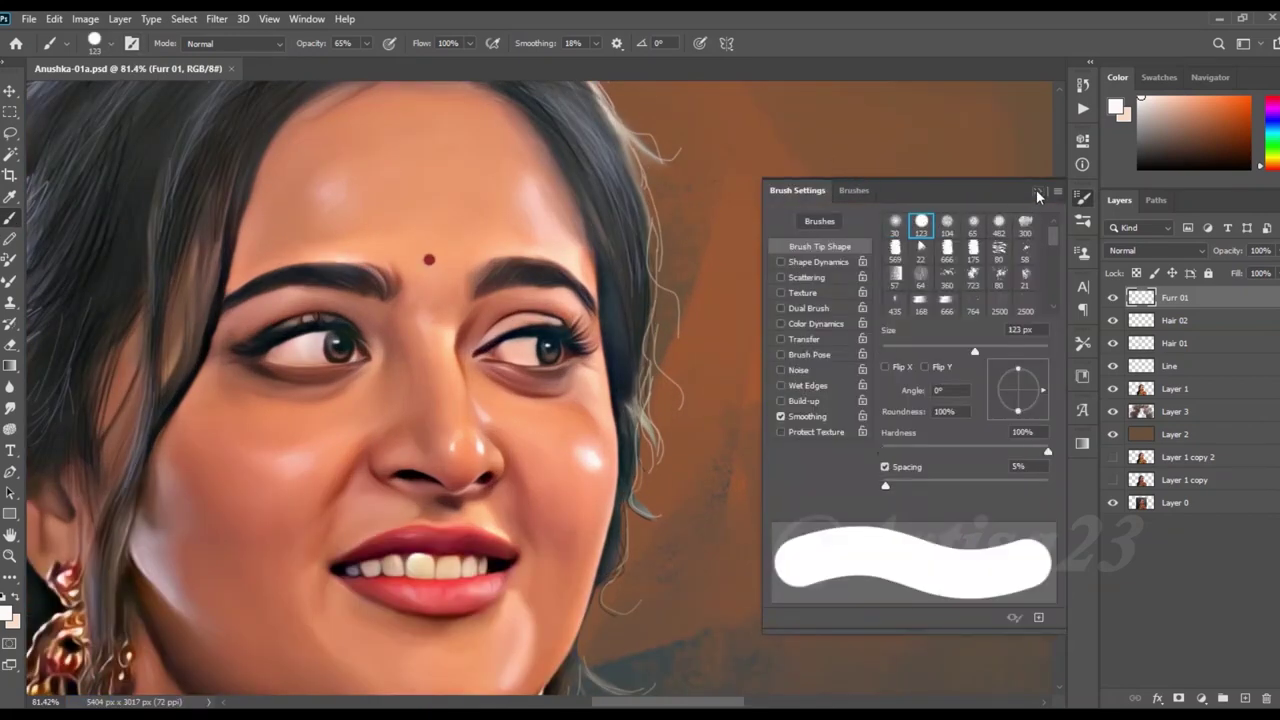
{"action": "left_click", "coordinate": [1037, 193]}
{"action": "scroll", "coordinate": [556, 302], "scroll_direction": "up", "scroll_amount": 3}
{"action": "left_click", "coordinate": [8, 614]}
{"action": "type", "text": "000000"}
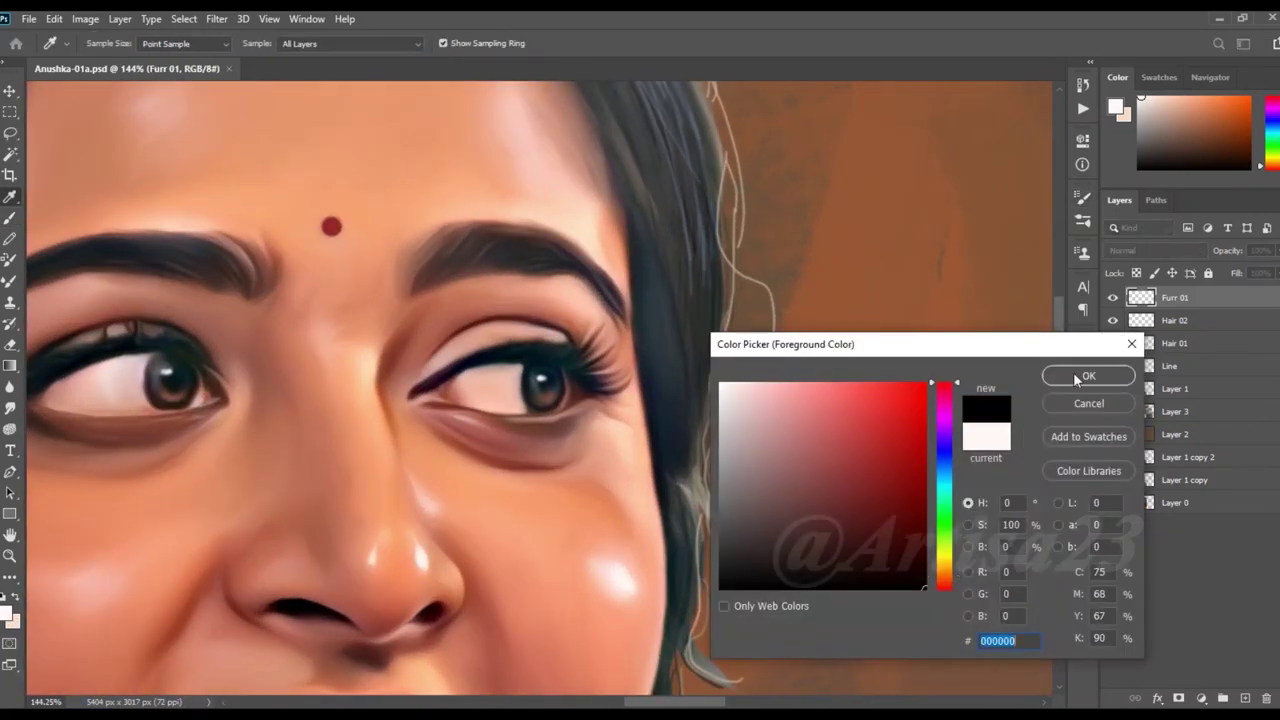
{"action": "left_click", "coordinate": [1088, 374]}
{"action": "scroll", "coordinate": [604, 329], "scroll_direction": "up", "scroll_amount": 1}
{"action": "key", "text": "bracketleft"}
{"action": "key", "text": "bracketleft"}
{"action": "key", "text": "bracketleft"}
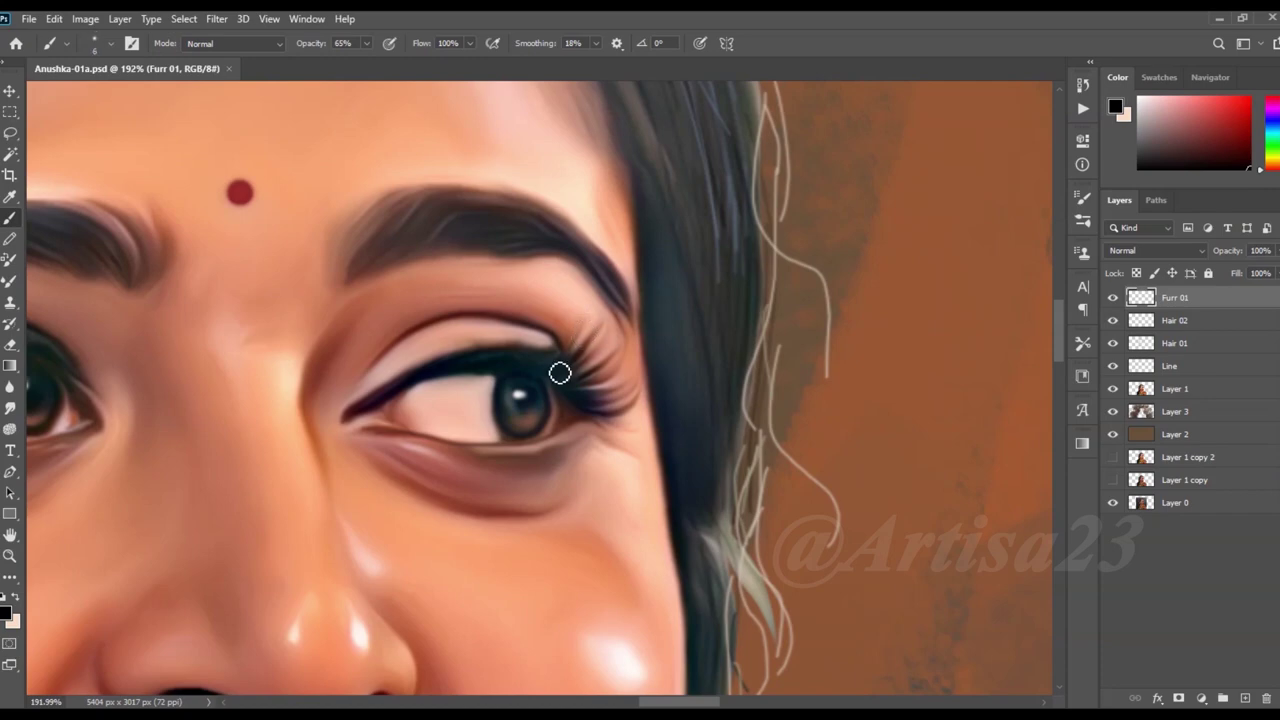
{"action": "scroll", "coordinate": [548, 374], "scroll_direction": "up", "scroll_amount": 2}
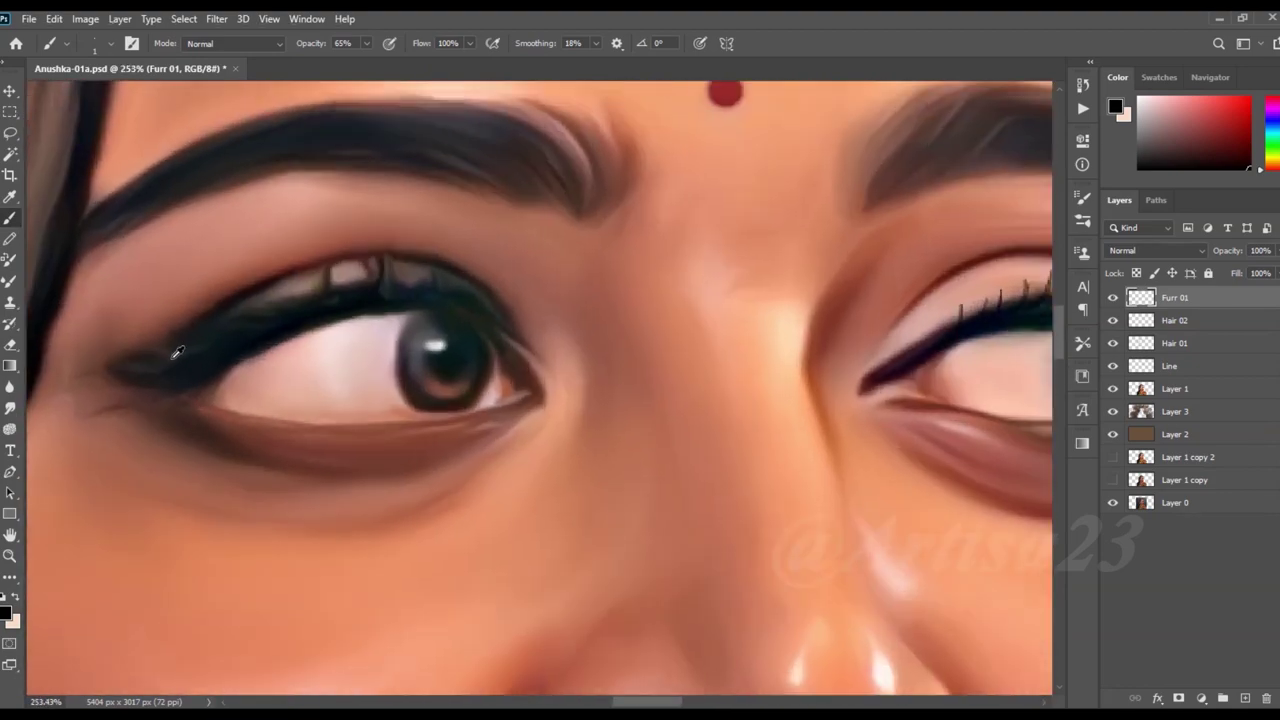
Paint thin upper lashes and short lower lashes under the right eye
{"action": "left_click_drag", "start_coordinate": [62, 355], "coordinate": [112, 384]}
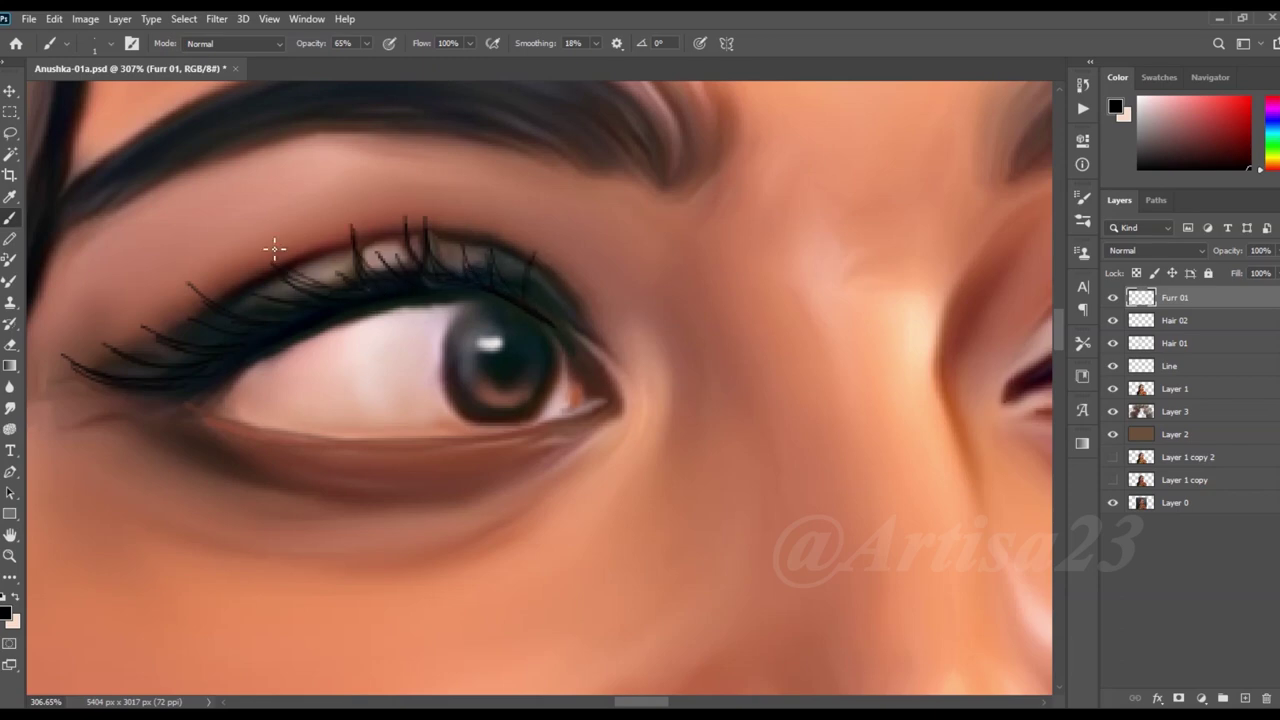
{"action": "left_click_drag", "start_coordinate": [325, 293], "coordinate": [280, 264]}
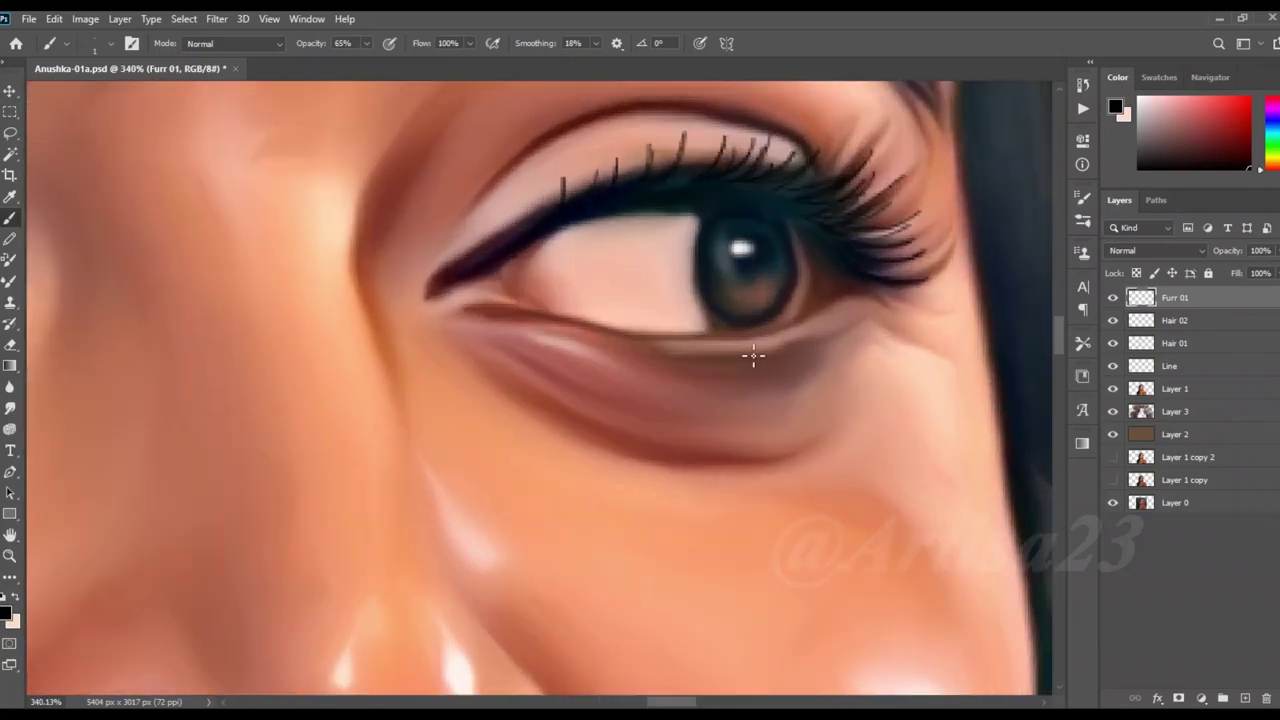
{"action": "left_click", "coordinate": [829, 252], "text": "alt"}
{"action": "mouse_move", "coordinate": [731, 354]}
{"action": "left_mouse_down"}
{"action": "mouse_move", "coordinate": [735, 382]}
{"action": "mouse_move", "coordinate": [811, 362]}
{"action": "left_mouse_up"}
{"action": "mouse_move", "coordinate": [834, 333]}
{"action": "left_mouse_down"}
{"action": "mouse_move", "coordinate": [826, 355]}
{"action": "mouse_move", "coordinate": [836, 350]}
{"action": "left_mouse_up"}
{"action": "mouse_move", "coordinate": [712, 348]}
{"action": "left_mouse_down"}
{"action": "mouse_move", "coordinate": [705, 378]}
{"action": "mouse_move", "coordinate": [658, 382]}
{"action": "left_mouse_up"}
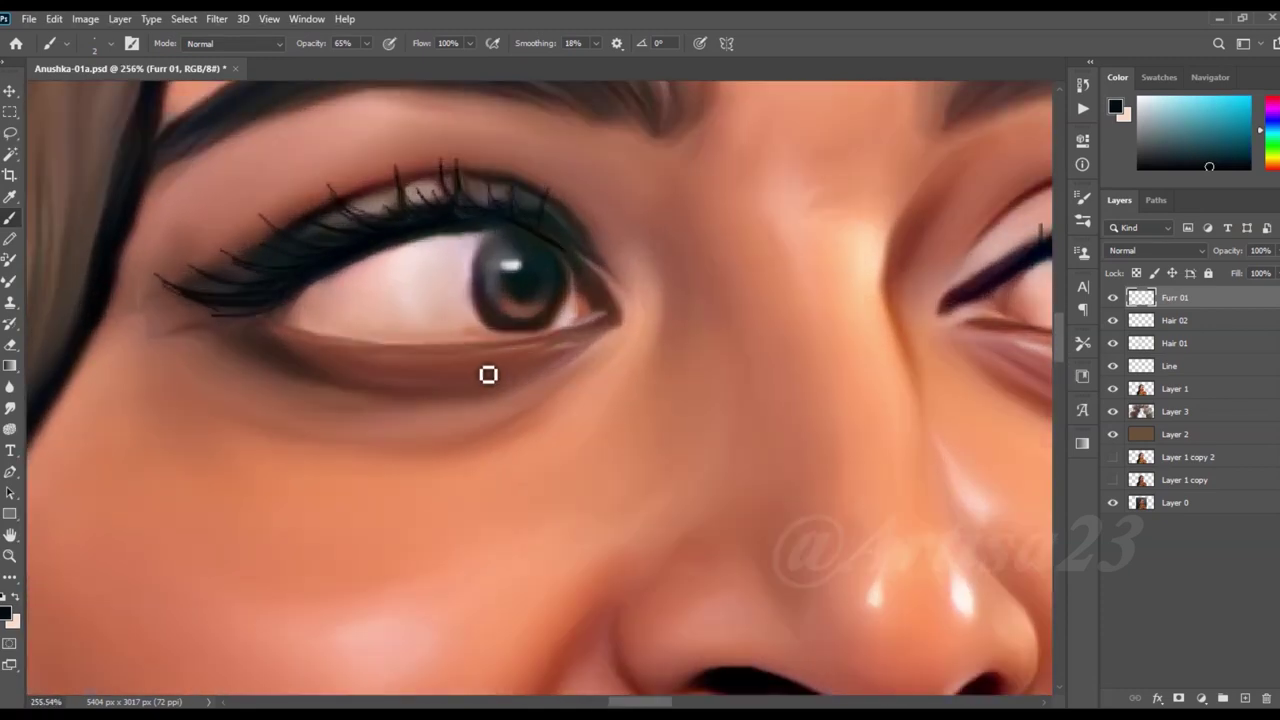
Paint short lower lashes along the left lower lid, undo a stray stroke, and save
{"action": "left_click_drag", "start_coordinate": [480, 360], "coordinate": [491, 376]}
{"action": "left_click_drag", "start_coordinate": [508, 356], "coordinate": [518, 366]}
{"action": "left_click_drag", "start_coordinate": [540, 349], "coordinate": [553, 358]}
{"action": "key", "text": "z"}
{"action": "mouse_move", "coordinate": [416, 360]}
{"action": "left_mouse_down"}
{"action": "mouse_move", "coordinate": [417, 390]}
{"action": "mouse_move", "coordinate": [462, 382]}
{"action": "left_mouse_up"}
{"action": "key", "text": "b"}
{"action": "key", "text": "ctrl+z"}
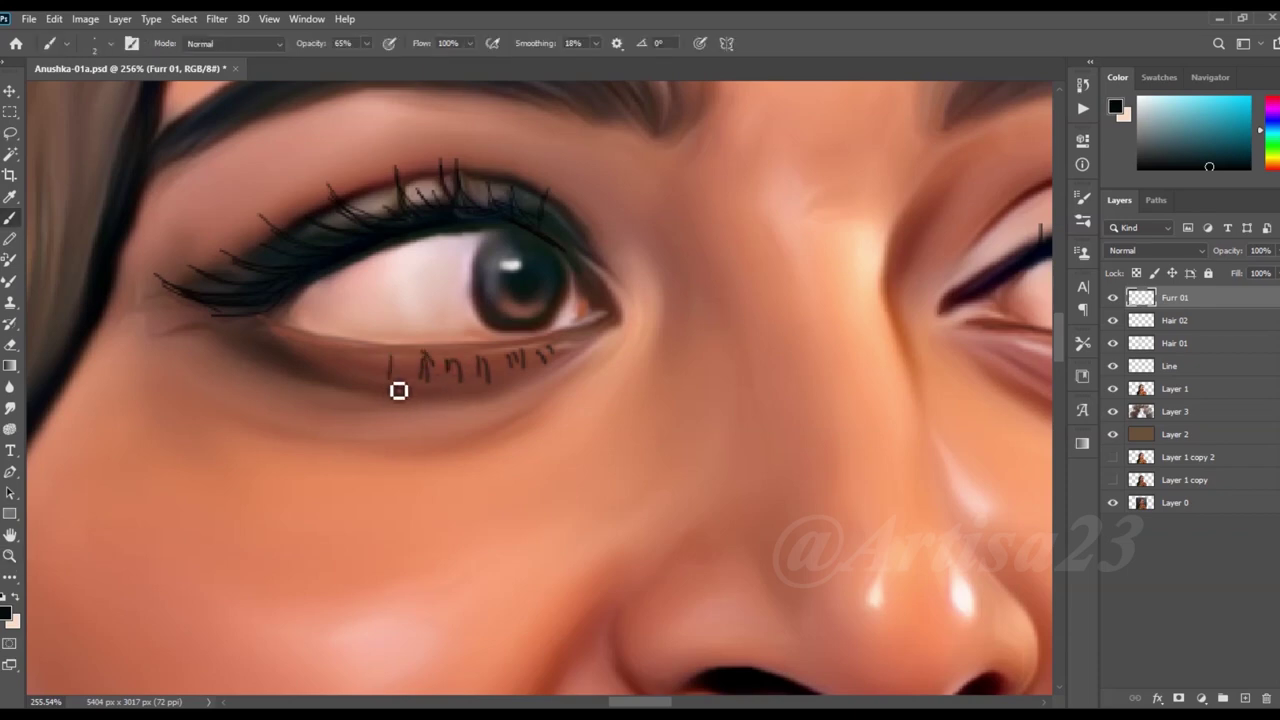
{"action": "left_click_drag", "start_coordinate": [400, 350], "coordinate": [398, 370]}
{"action": "left_click_drag", "start_coordinate": [386, 352], "coordinate": [370, 374]}
{"action": "mouse_move", "coordinate": [356, 350]}
{"action": "left_mouse_down"}
{"action": "mouse_move", "coordinate": [352, 372]}
{"action": "mouse_move", "coordinate": [332, 370]}
{"action": "left_mouse_up"}
{"action": "left_click_drag", "start_coordinate": [312, 345], "coordinate": [310, 368]}
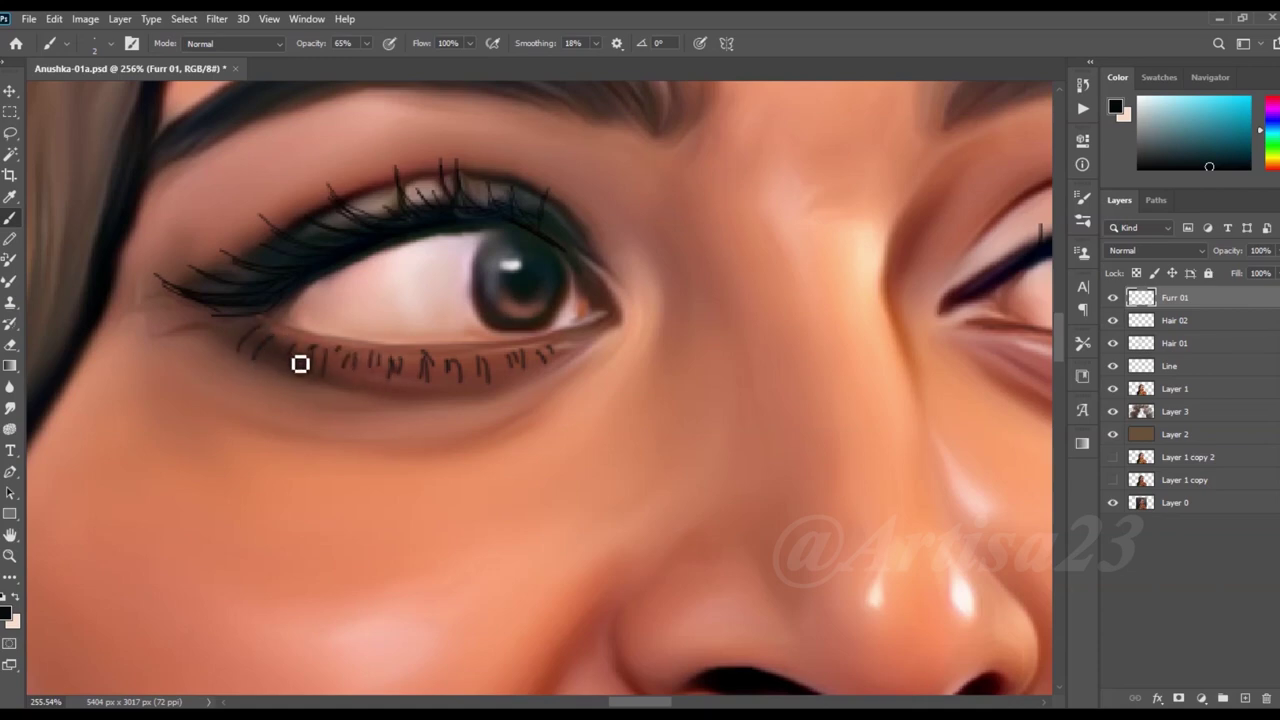
{"action": "key", "text": "ctrl+s"}
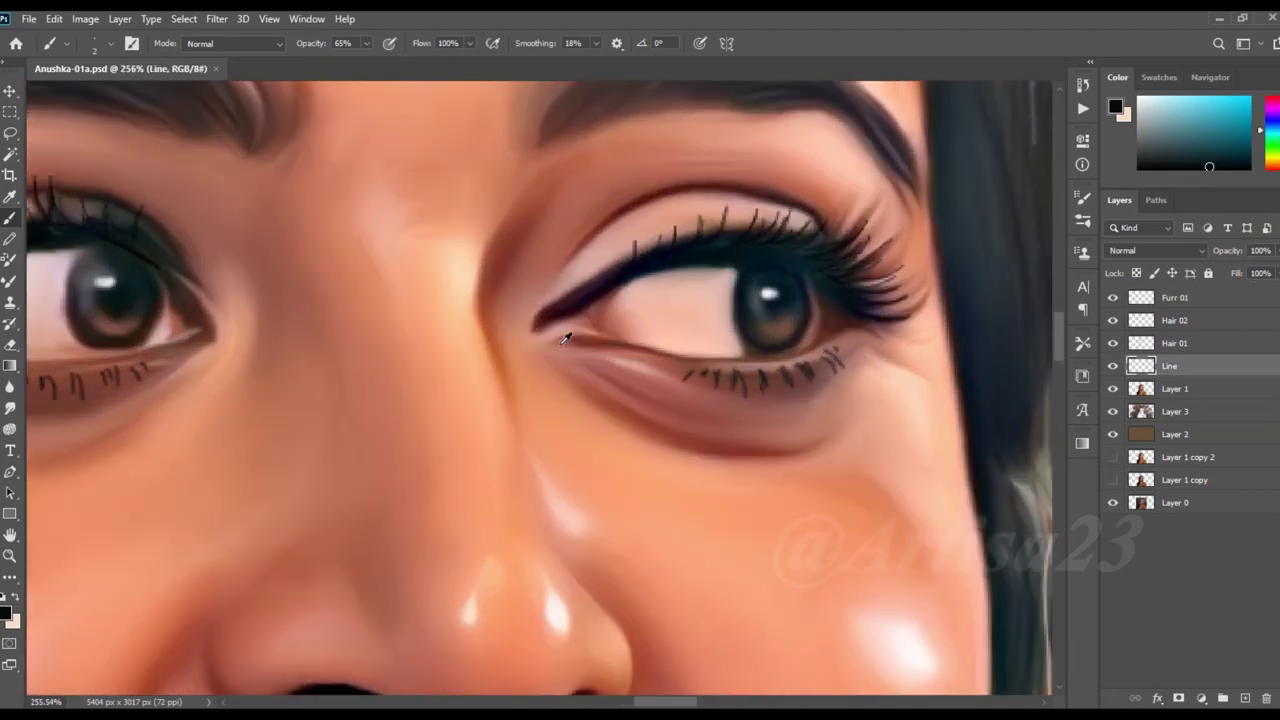
Select the Line layer, smudge briefly, then select Layer 1 and save
{"action": "left_click", "coordinate": [564, 350], "text": "alt"}
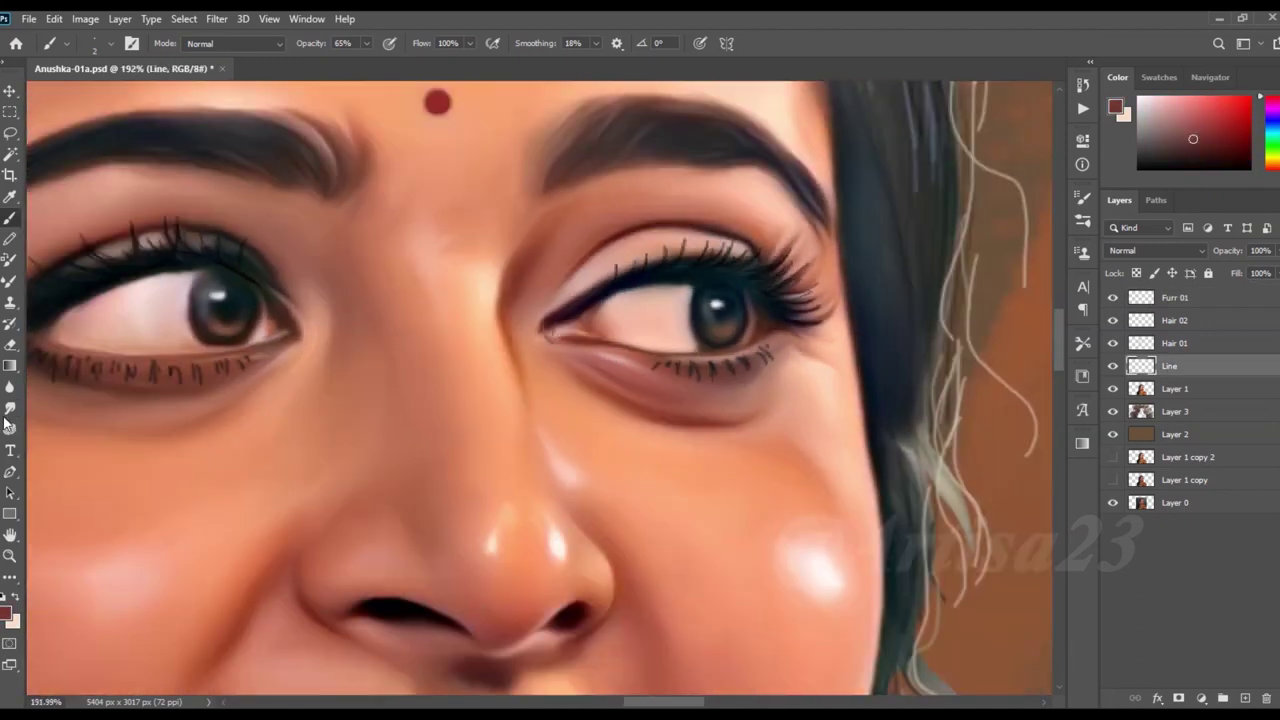
{"action": "key", "text": "r"}
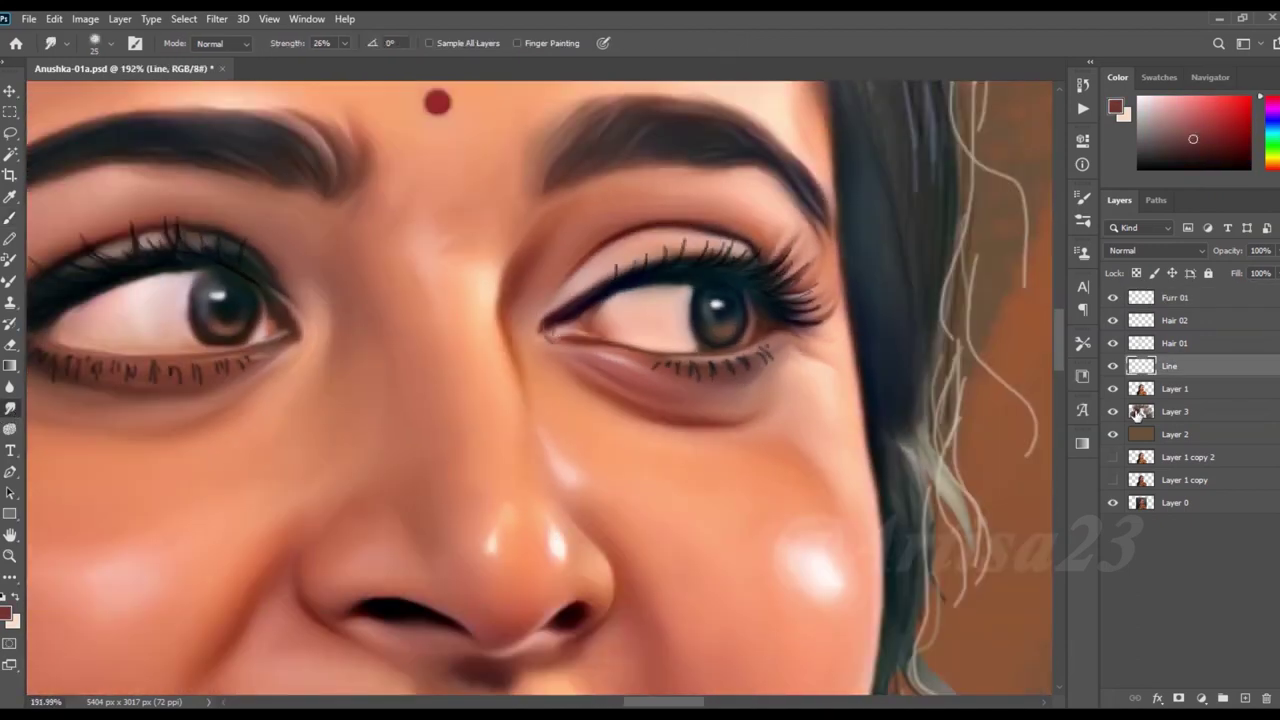
{"action": "left_click", "coordinate": [1175, 388]}
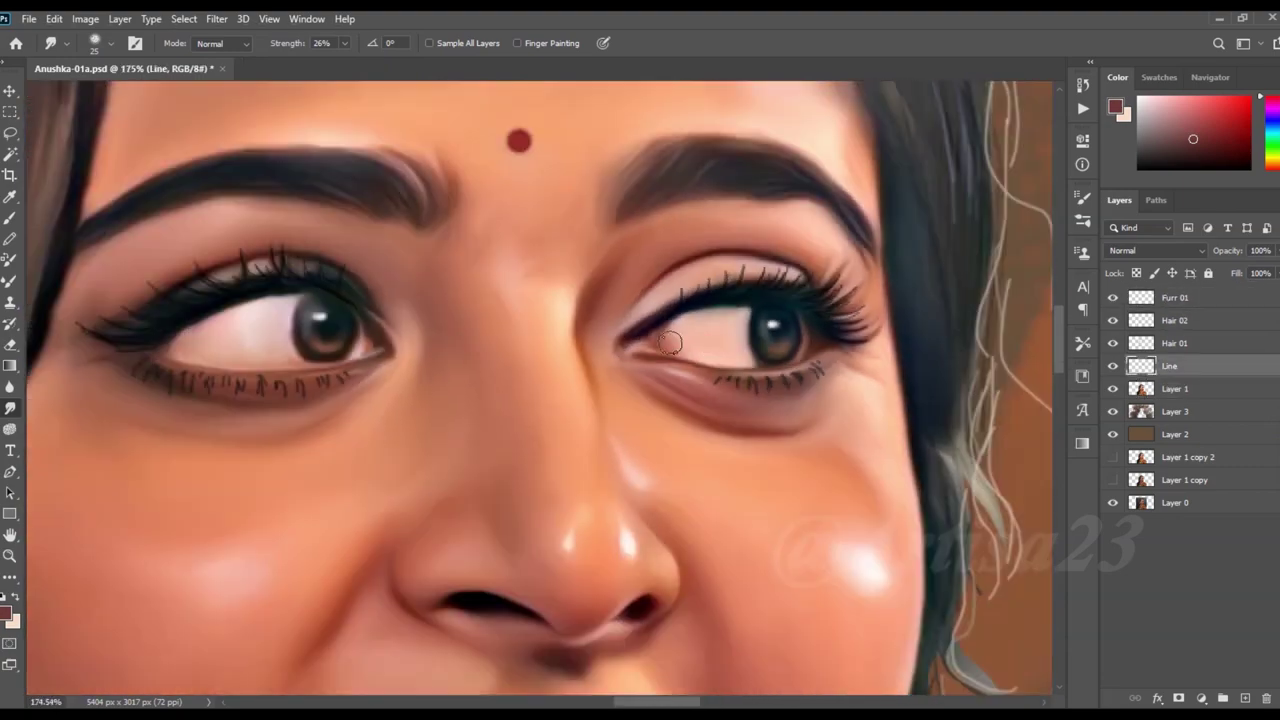
{"action": "scroll", "coordinate": [669, 343], "scroll_direction": "down", "scroll_amount": 2}
{"action": "scroll", "coordinate": [451, 343], "scroll_direction": "down", "scroll_amount": 4}
{"action": "scroll", "coordinate": [420, 331], "scroll_direction": "down", "scroll_amount": 2}
{"action": "key", "text": "ctrl+s"}
Add a new empty layer named Color 01 above Furr 01 and save
{"action": "scroll", "coordinate": [443, 345], "scroll_direction": "down", "scroll_amount": 1}
{"action": "left_click", "coordinate": [1245, 698]}
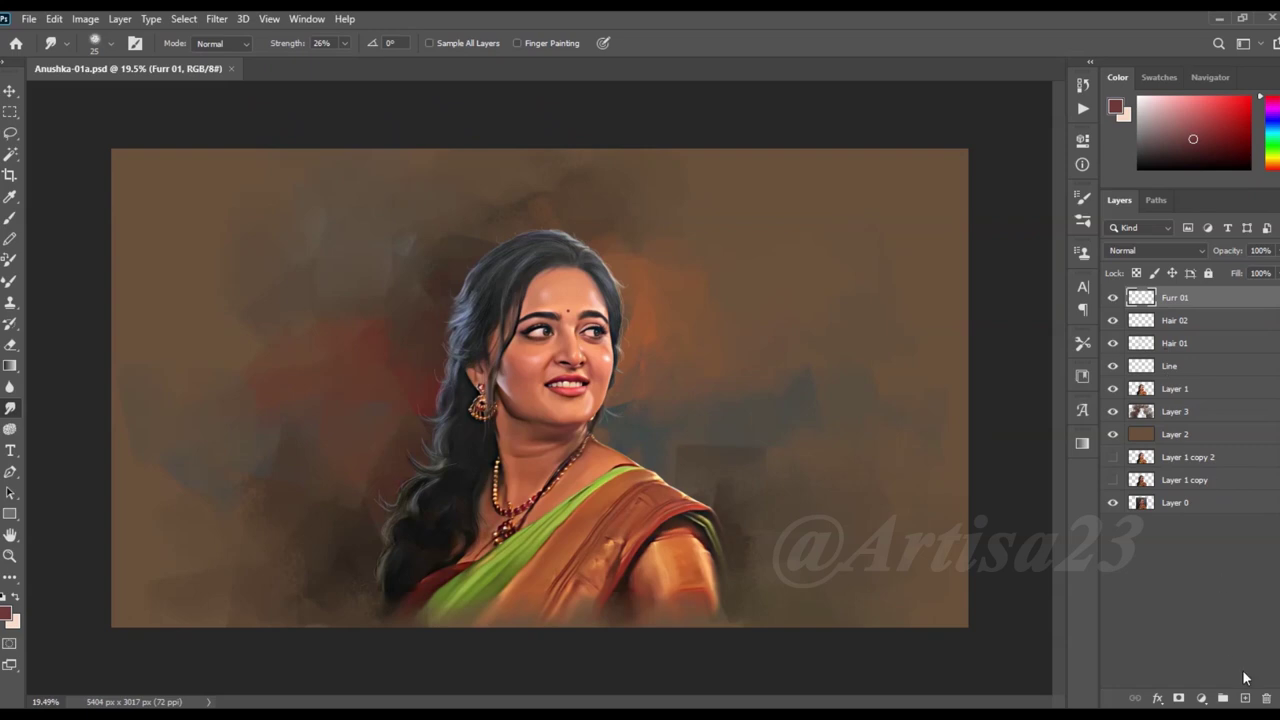
{"action": "type", "text": "Color 01"}
{"action": "key", "text": "Return"}
{"action": "scroll", "coordinate": [622, 280], "scroll_direction": "down", "scroll_amount": 1}
{"action": "key", "text": "ctrl+s"}
{"action": "scroll", "coordinate": [622, 280], "scroll_direction": "up", "scroll_amount": 2}
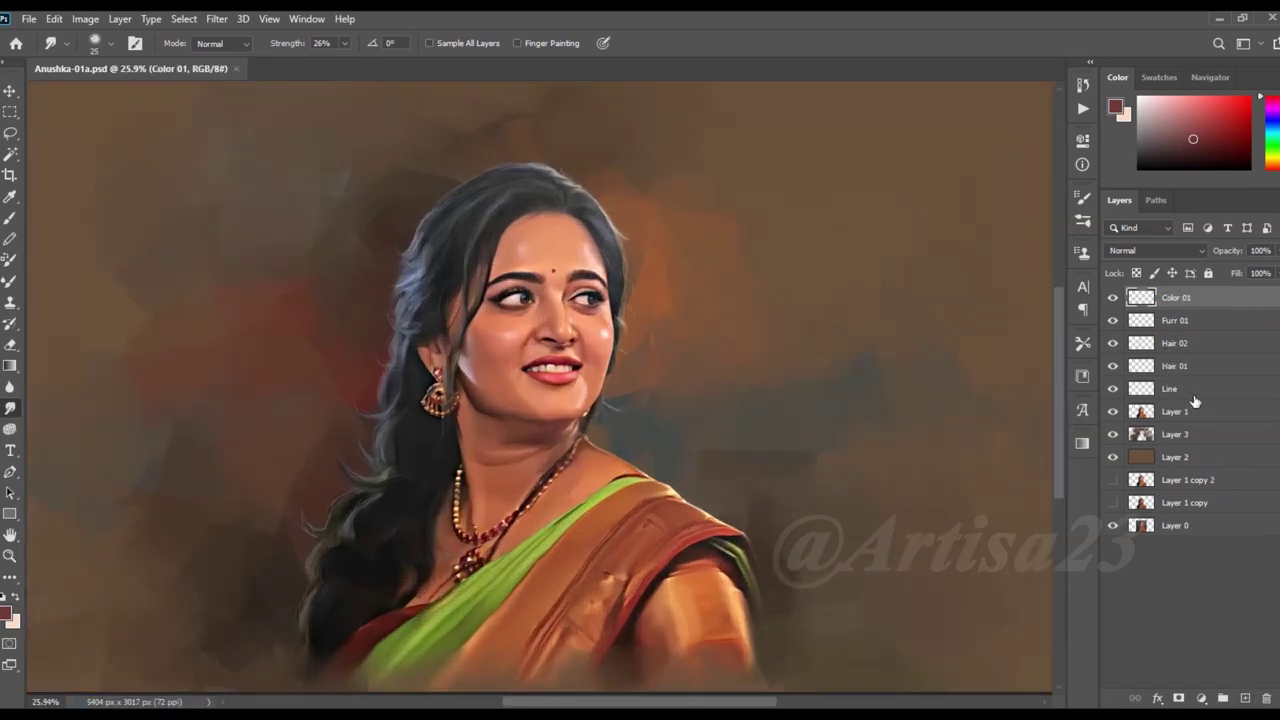
{"action": "scroll", "coordinate": [673, 274], "scroll_direction": "down", "scroll_amount": 1}
Set the brush to 15% opacity, put Color 01 in Color blend mode, and choose dark red
{"action": "key", "text": "b"}
{"action": "left_click_drag", "start_coordinate": [367, 43], "coordinate": [329, 67]}
{"action": "left_click", "coordinate": [1160, 250]}
{"action": "left_click", "coordinate": [1140, 636]}
{"action": "left_click", "coordinate": [6, 613]}
{"action": "left_click_drag", "start_coordinate": [927, 385], "coordinate": [927, 494]}
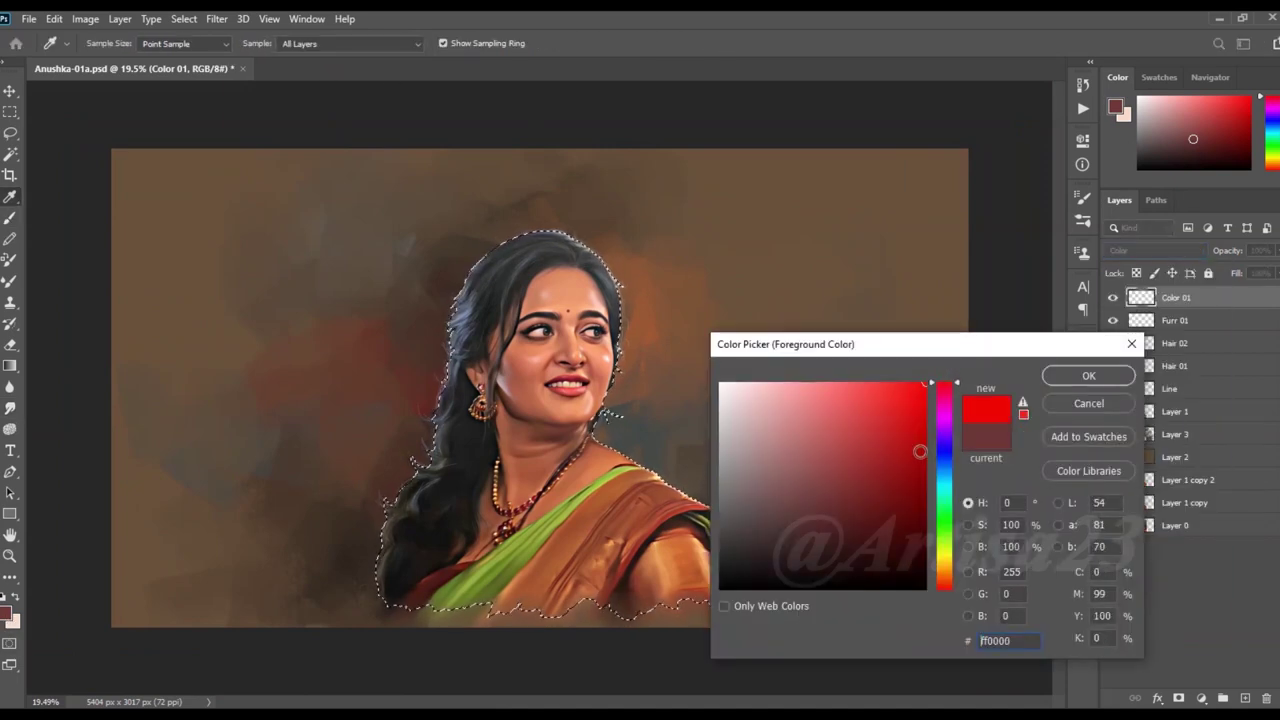
{"action": "key", "text": "Return"}
Pick a different brush tip at size 100, brush red over the face, and save
{"action": "scroll", "coordinate": [648, 360], "scroll_direction": "up", "scroll_amount": 3}
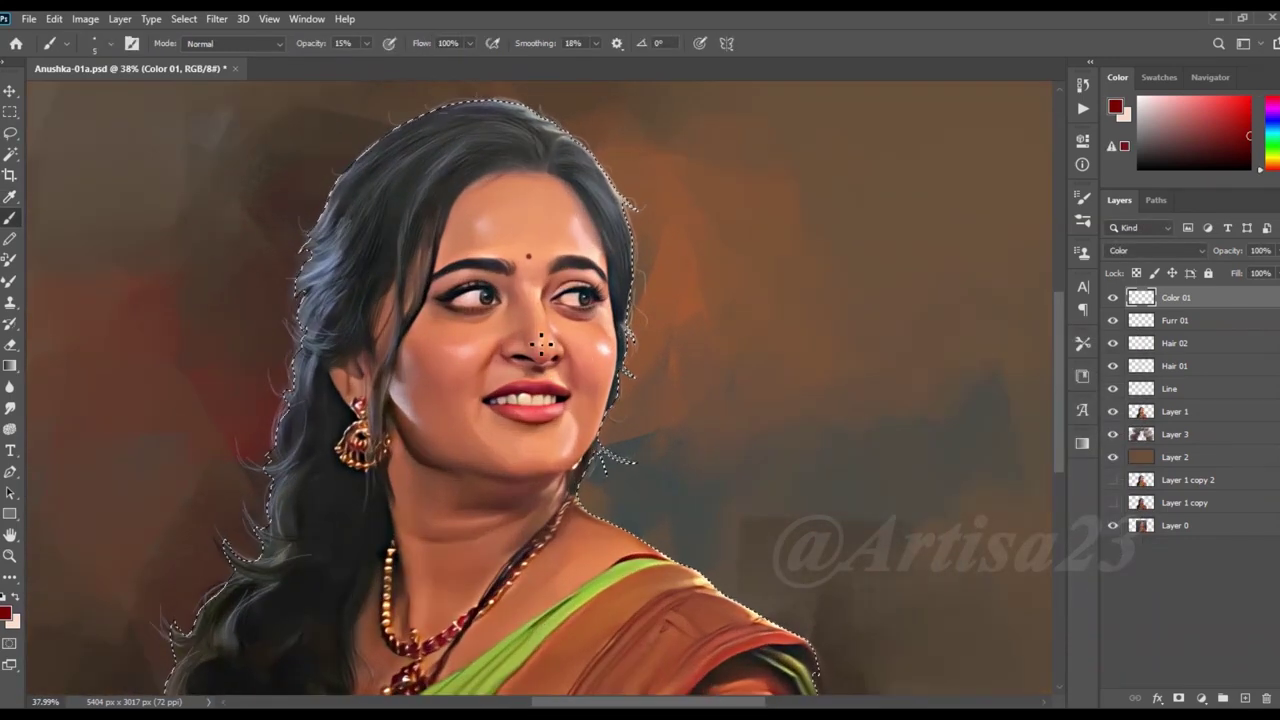
{"action": "key", "text": "F5"}
{"action": "left_click", "coordinate": [897, 226]}
{"action": "key", "text": "F5"}
{"action": "key", "text": "bracketright"}
{"action": "key", "text": "bracketright"}
{"action": "key", "text": "bracketright"}
{"action": "scroll", "coordinate": [424, 536], "scroll_direction": "down", "scroll_amount": 3}
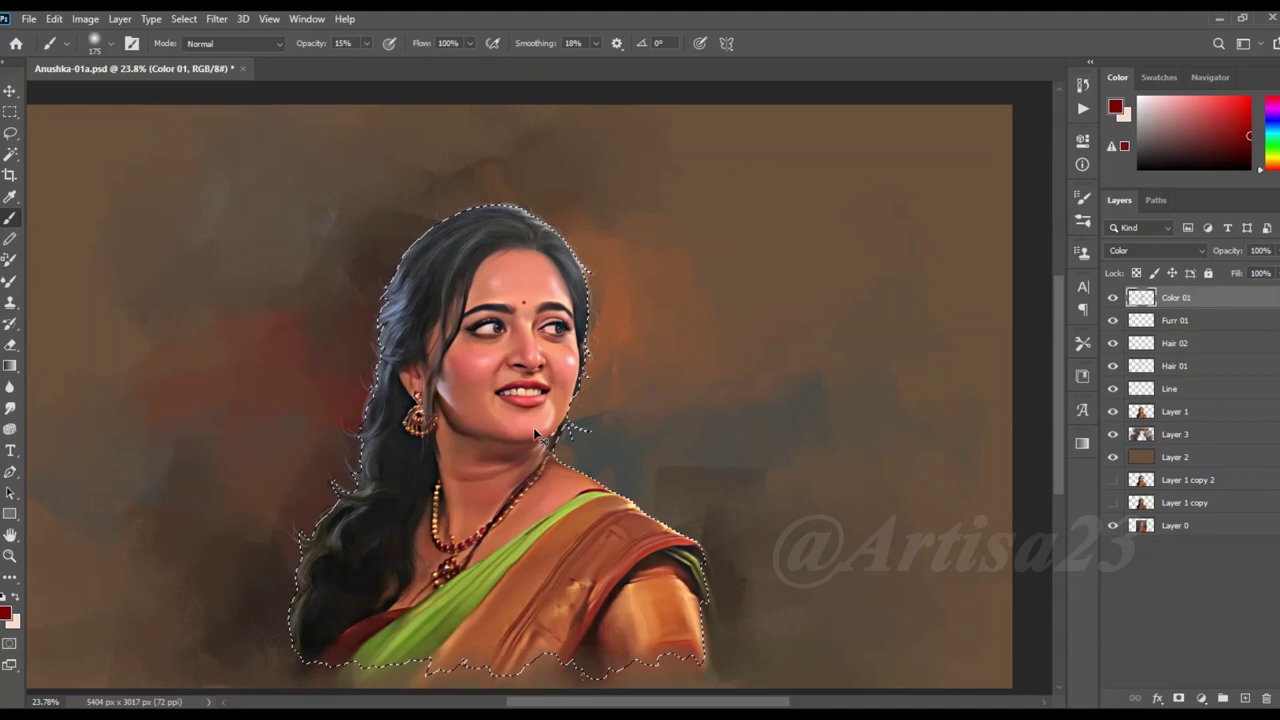
{"action": "key", "text": "ctrl+s"}
Smudge the red tint with a size-250 brush, save, and add a new empty layer
{"action": "key", "text": "r"}
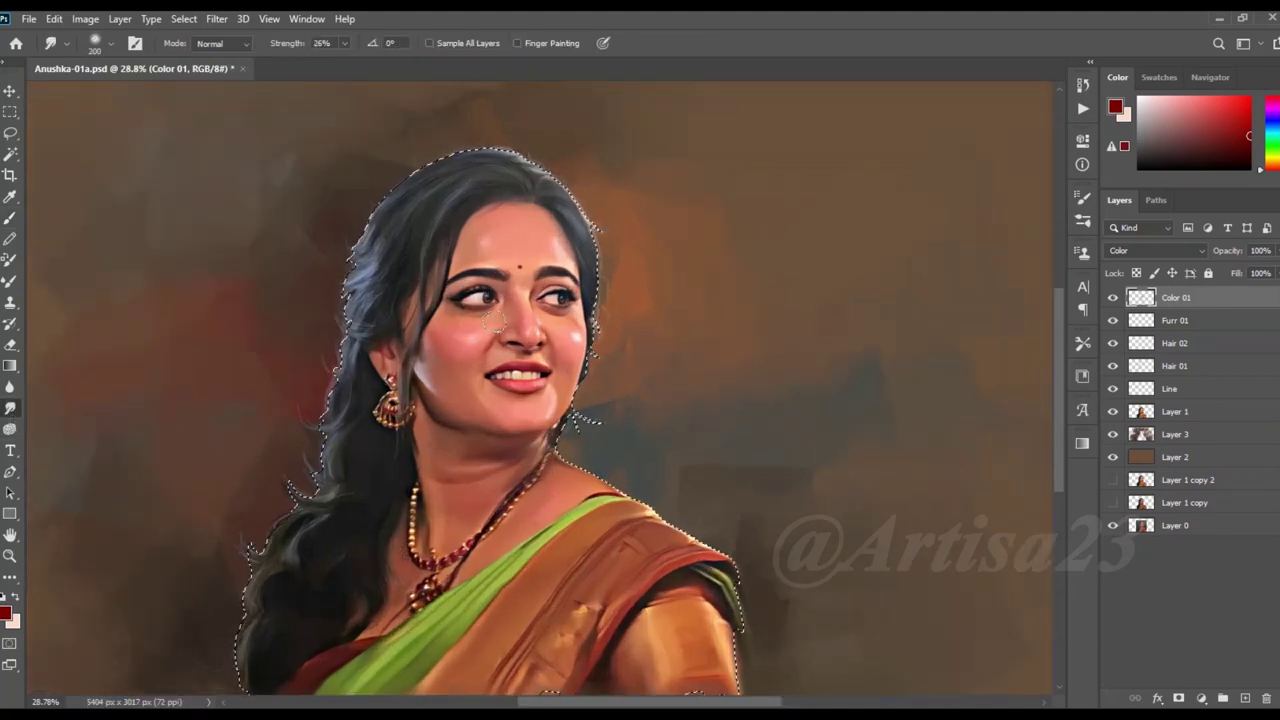
{"action": "key", "text": "bracketleft"}
{"action": "key", "text": "bracketleft"}
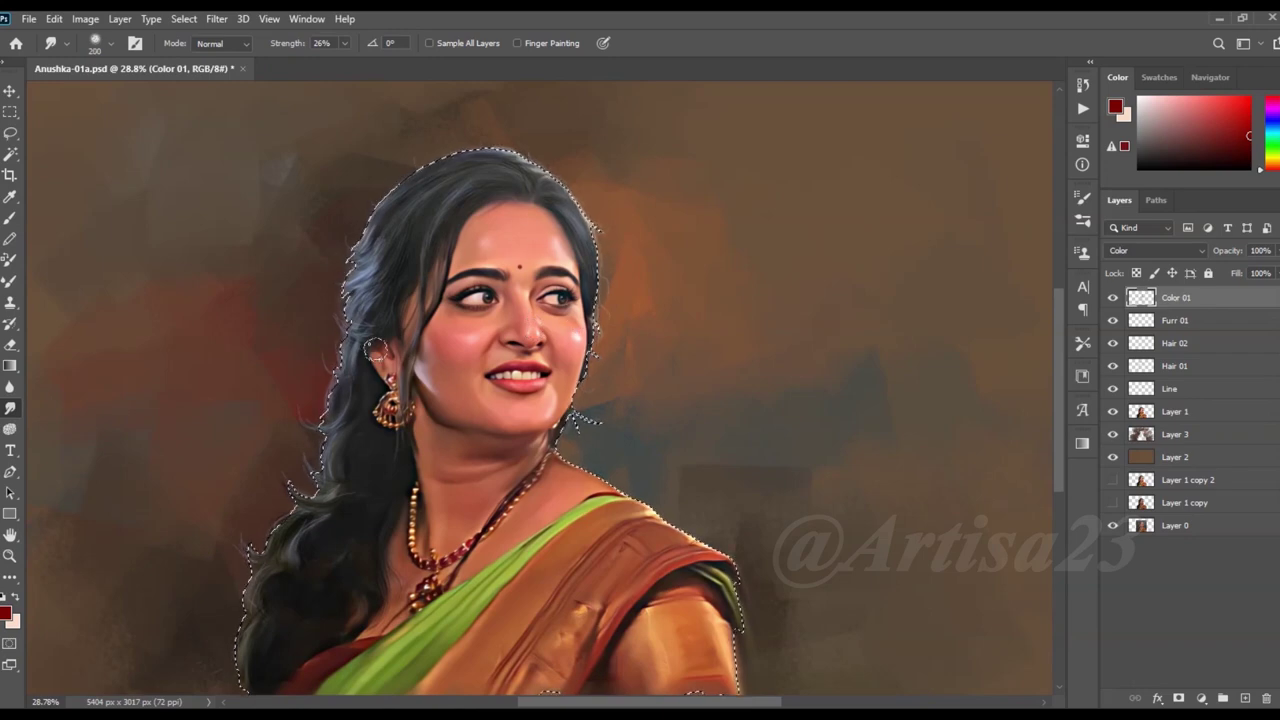
{"action": "scroll", "coordinate": [475, 495], "scroll_direction": "down", "scroll_amount": 1}
{"action": "scroll", "coordinate": [475, 495], "scroll_direction": "down", "scroll_amount": 1}
{"action": "key", "text": "ctrl+s"}
{"action": "key", "text": "ctrl+shift+alt+n"}
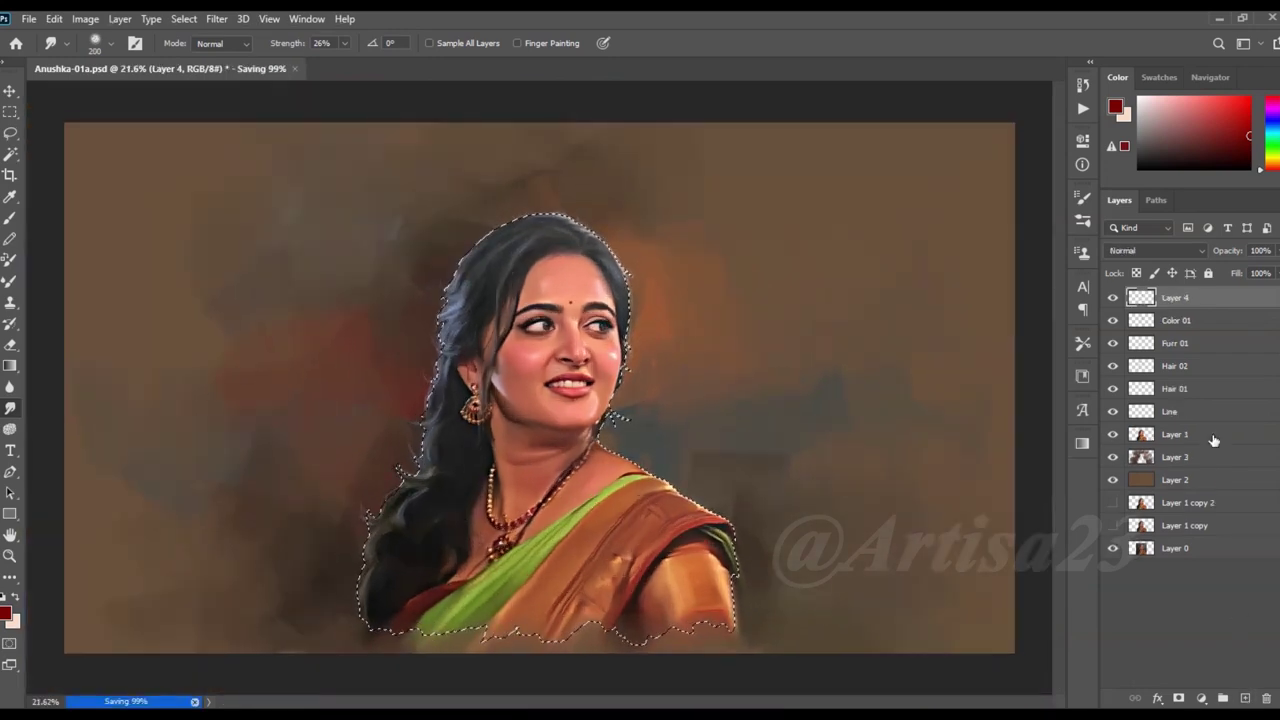
Rename the new Layer 4 to Color 02
{"action": "double_click", "coordinate": [1175, 298]}
{"action": "type", "text": "Color 01"}
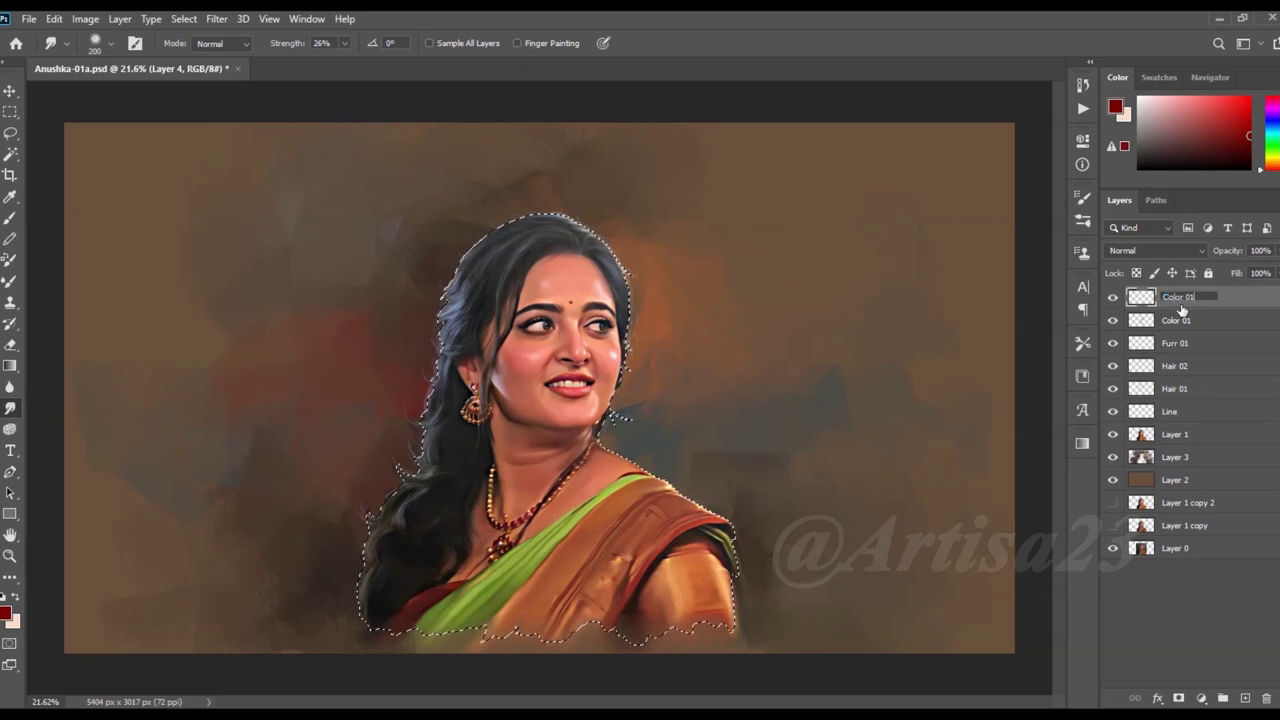
{"action": "key", "text": "BackSpace"}
{"action": "type", "text": "2"}
{"action": "key", "text": "Return"}
Choose a bright orange foreground colour in the Color Picker
{"action": "scroll", "coordinate": [645, 150], "scroll_direction": "up", "scroll_amount": 1}
{"action": "key", "text": "i"}
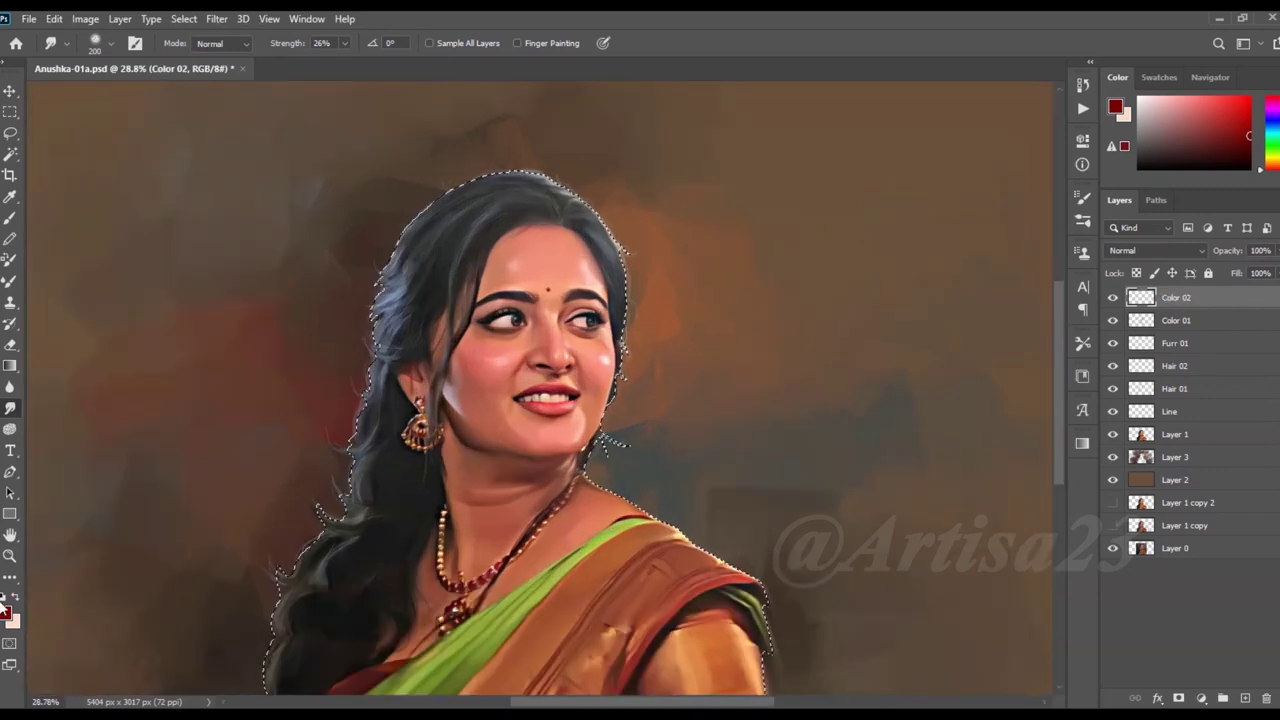
{"action": "left_click", "coordinate": [6, 612]}
{"action": "left_click_drag", "start_coordinate": [940, 462], "coordinate": [940, 575]}
{"action": "left_click", "coordinate": [900, 393]}
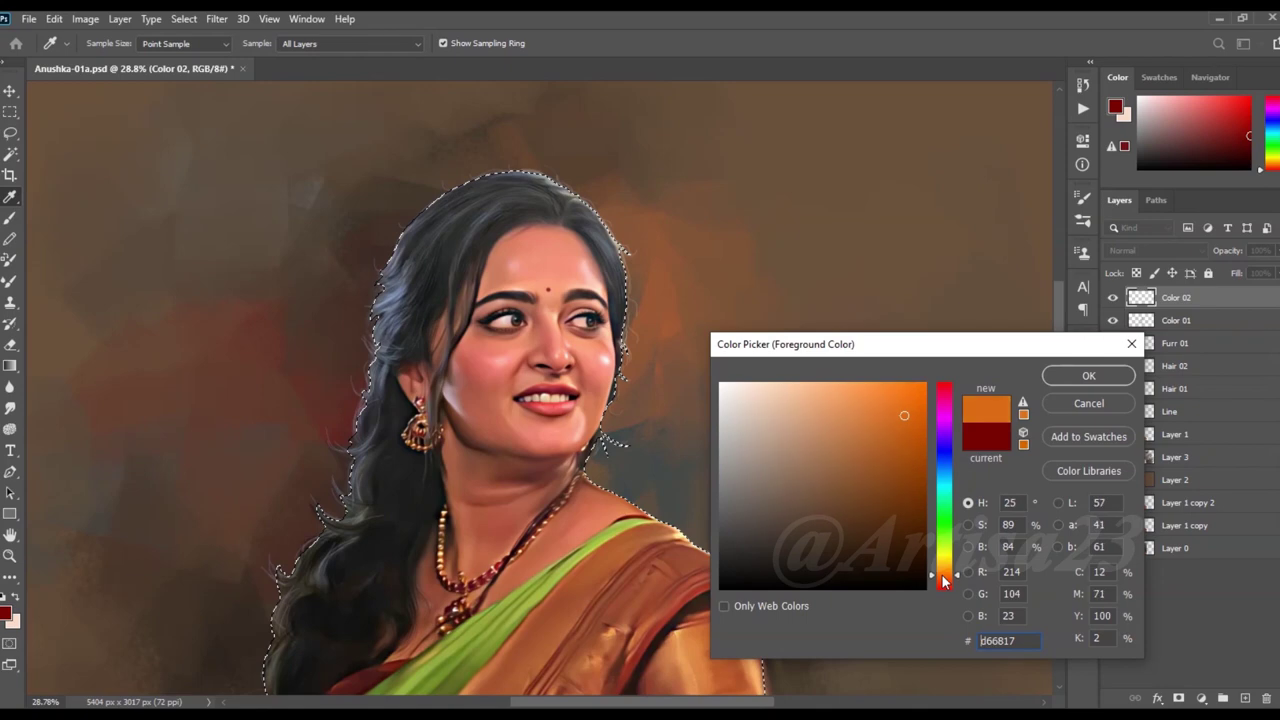
{"action": "left_click", "coordinate": [1090, 378]}
Set Color 02 to Color blend mode, brush orange over the skin at size 125, and save
{"action": "key", "text": "b"}
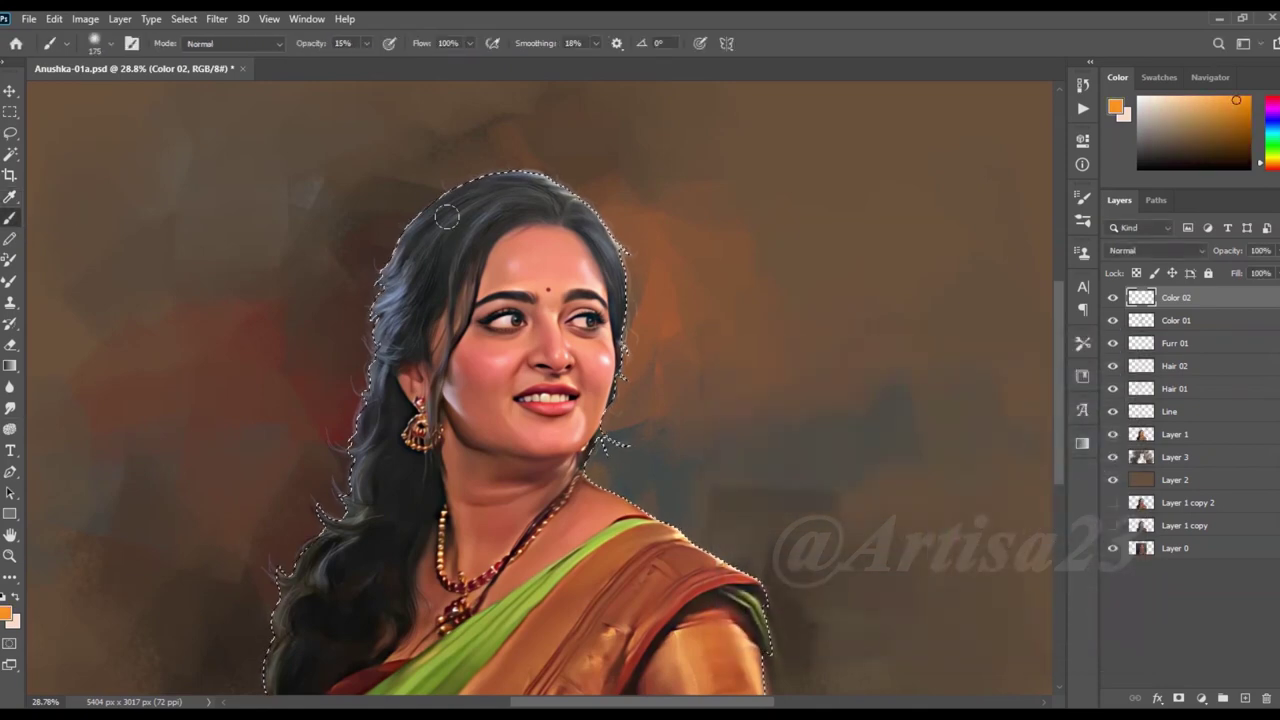
{"action": "left_click", "coordinate": [1130, 252]}
{"action": "left_click", "coordinate": [1150, 631]}
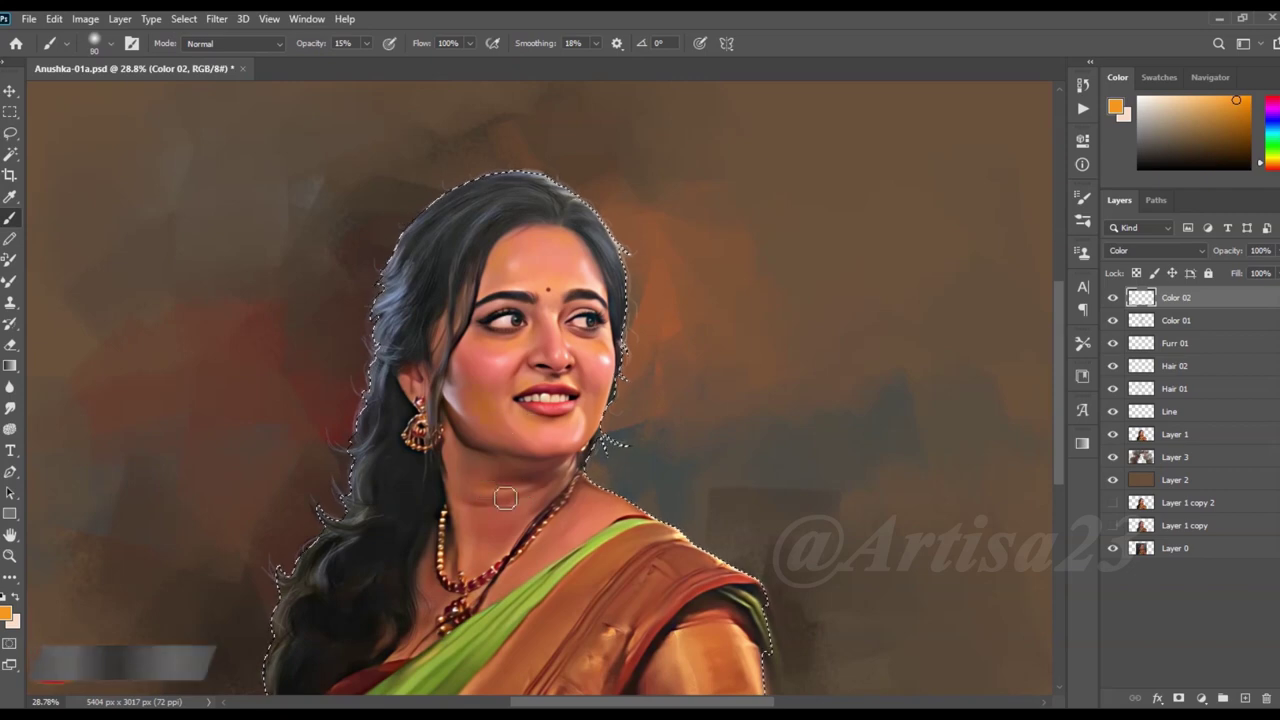
{"action": "key", "text": "bracketright"}
{"action": "key", "text": "bracketright"}
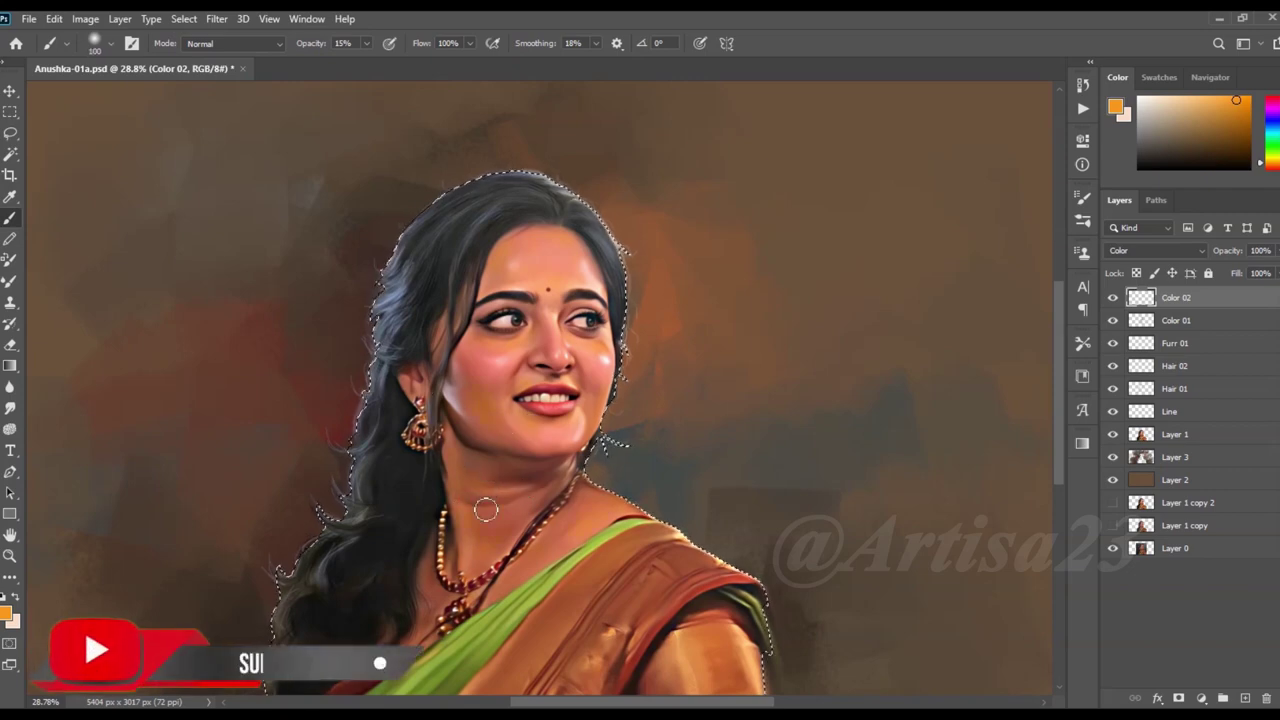
{"action": "key", "text": "bracketright"}
{"action": "key", "text": "ctrl+s"}
{"action": "scroll", "coordinate": [680, 380], "scroll_direction": "up", "scroll_amount": 2}
Smudge the orange tint across the face with a 150–175 brush
{"action": "key", "text": "r"}
{"action": "key", "text": "bracketleft"}
{"action": "left_click_drag", "start_coordinate": [560, 470], "coordinate": [575, 420]}
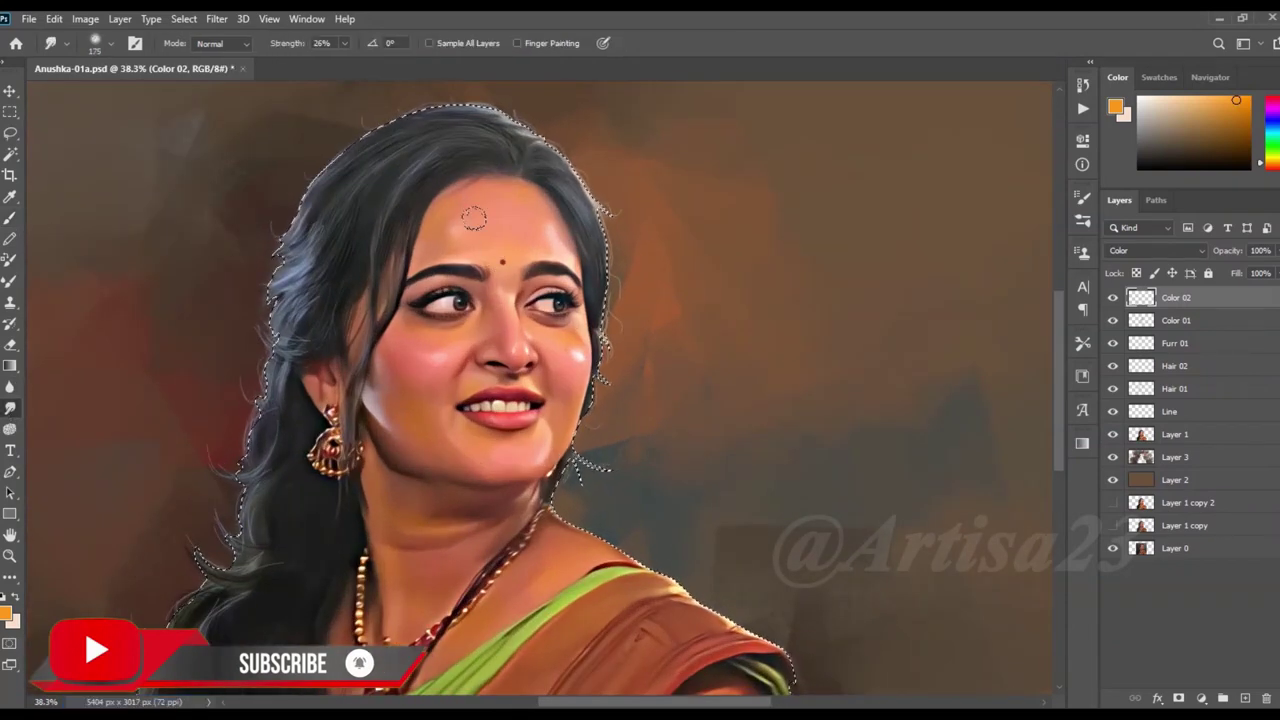
{"action": "key", "text": "bracketleft"}
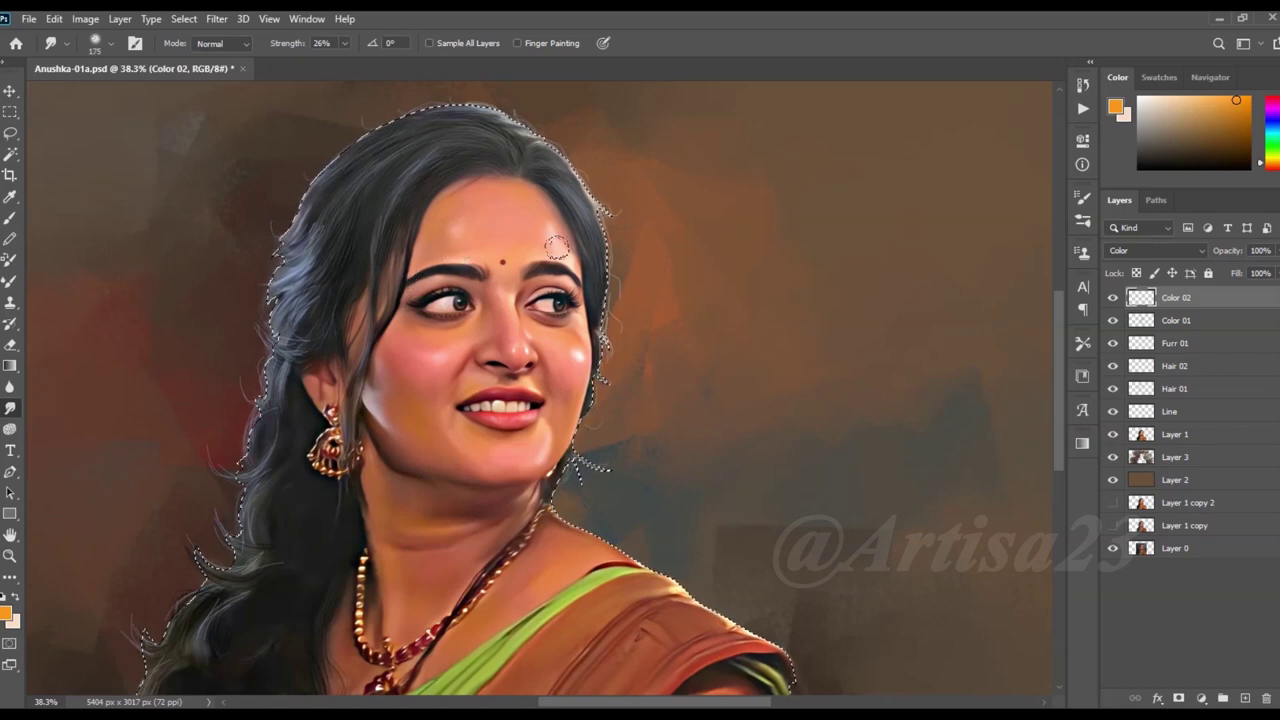
{"action": "key", "text": "bracketright"}
{"action": "key", "text": "bracketright"}
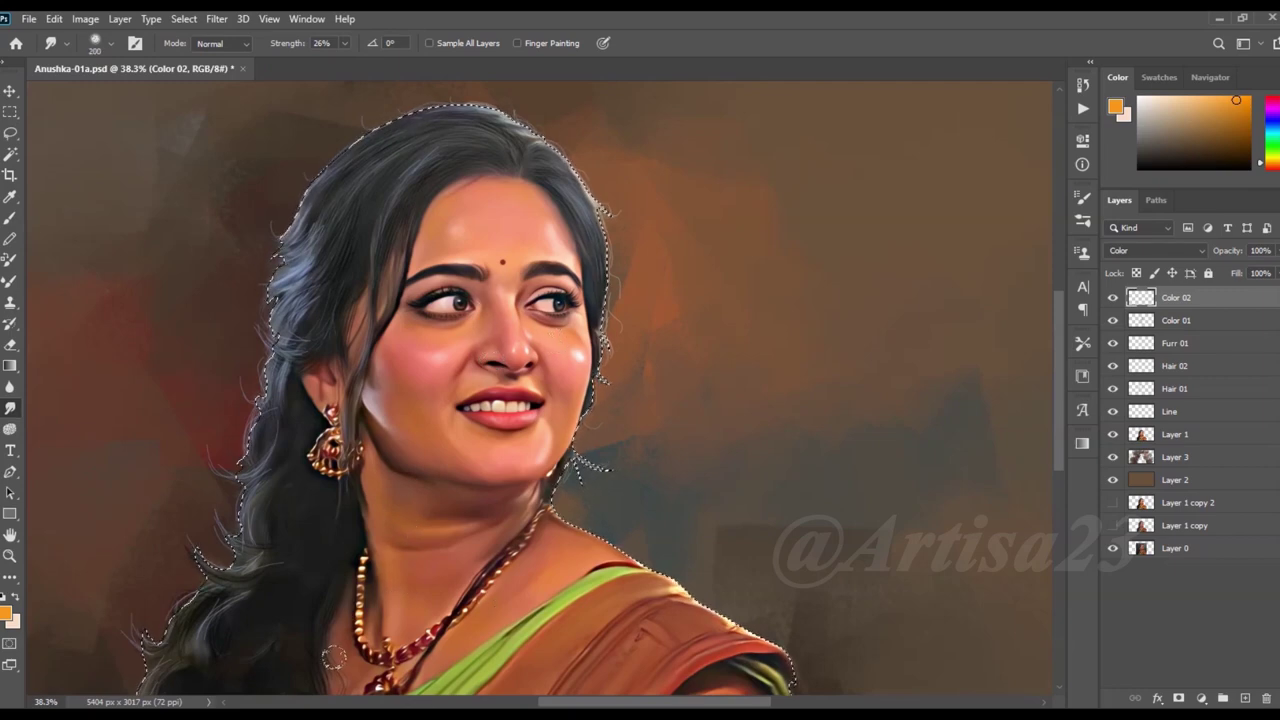
{"action": "scroll", "coordinate": [263, 200], "scroll_direction": "down", "scroll_amount": 2}
{"action": "left_click", "coordinate": [85, 18]}
Apply Color Balance midtones of +84, +100, −31 to the figure
{"action": "left_click", "coordinate": [285, 162]}
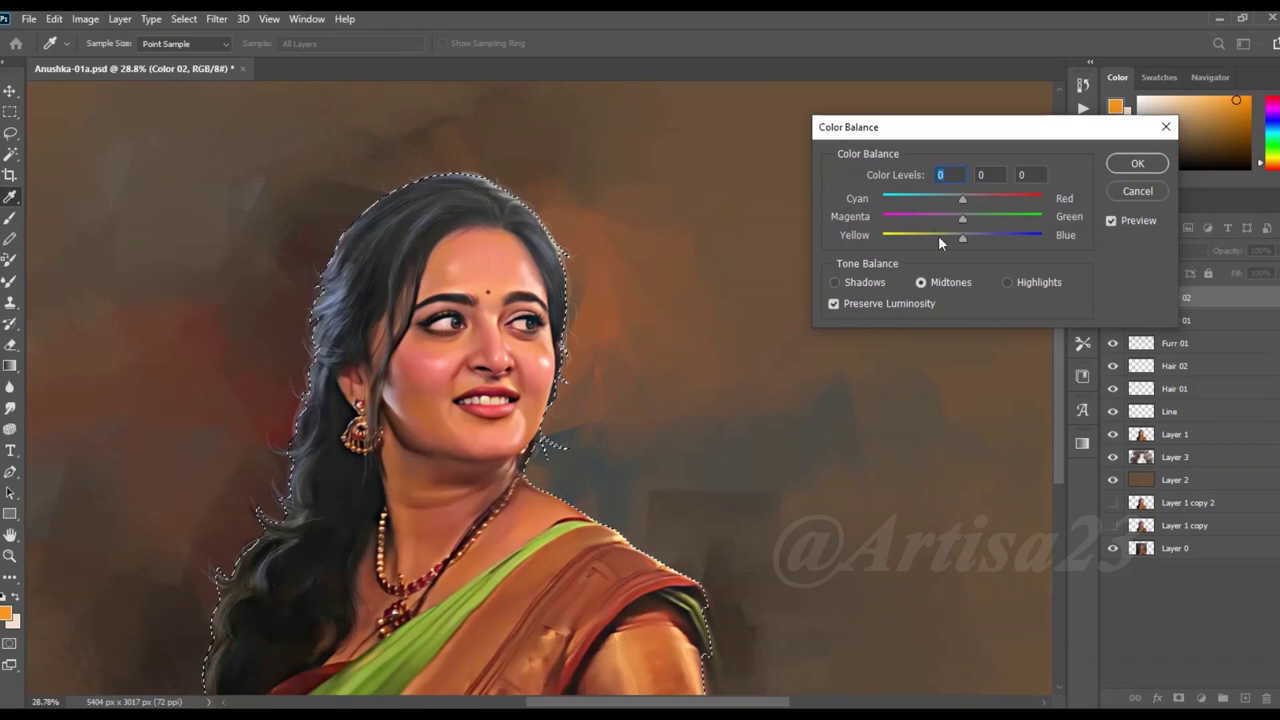
{"action": "left_click_drag", "start_coordinate": [927, 204], "coordinate": [1020, 197]}
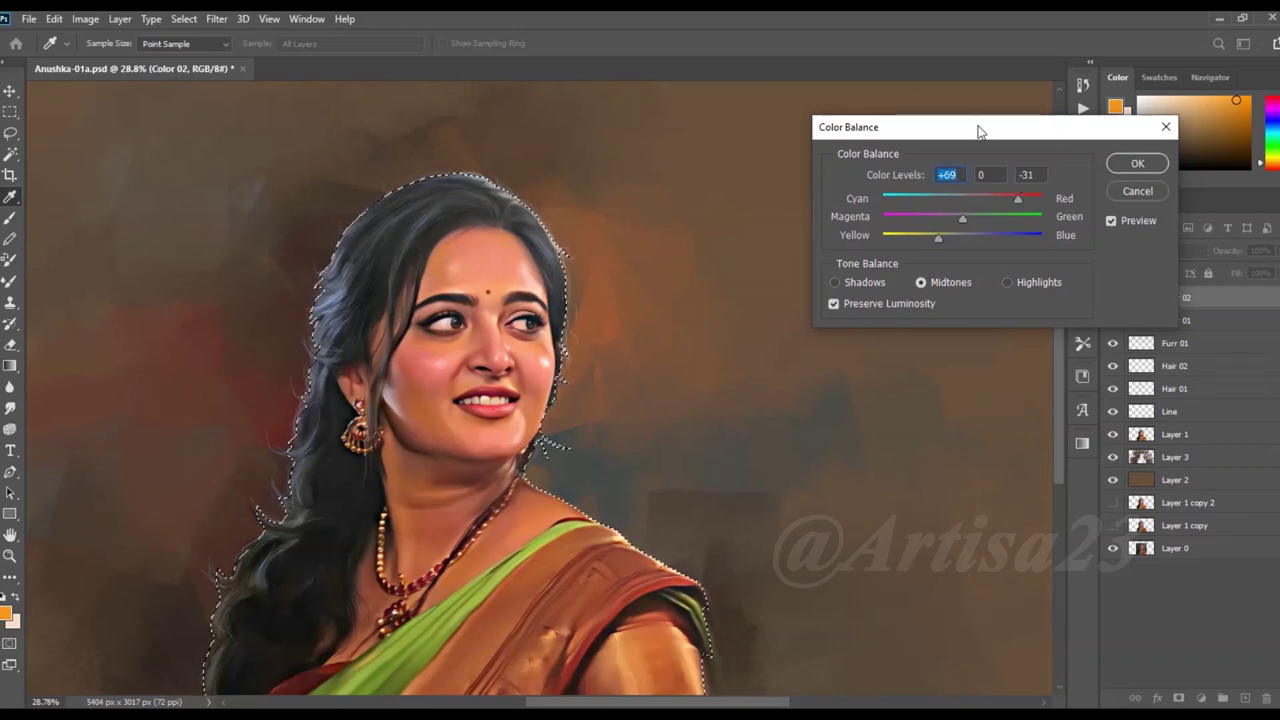
{"action": "left_click_drag", "start_coordinate": [977, 131], "coordinate": [837, 128]}
{"action": "left_click_drag", "start_coordinate": [880, 197], "coordinate": [923, 222]}
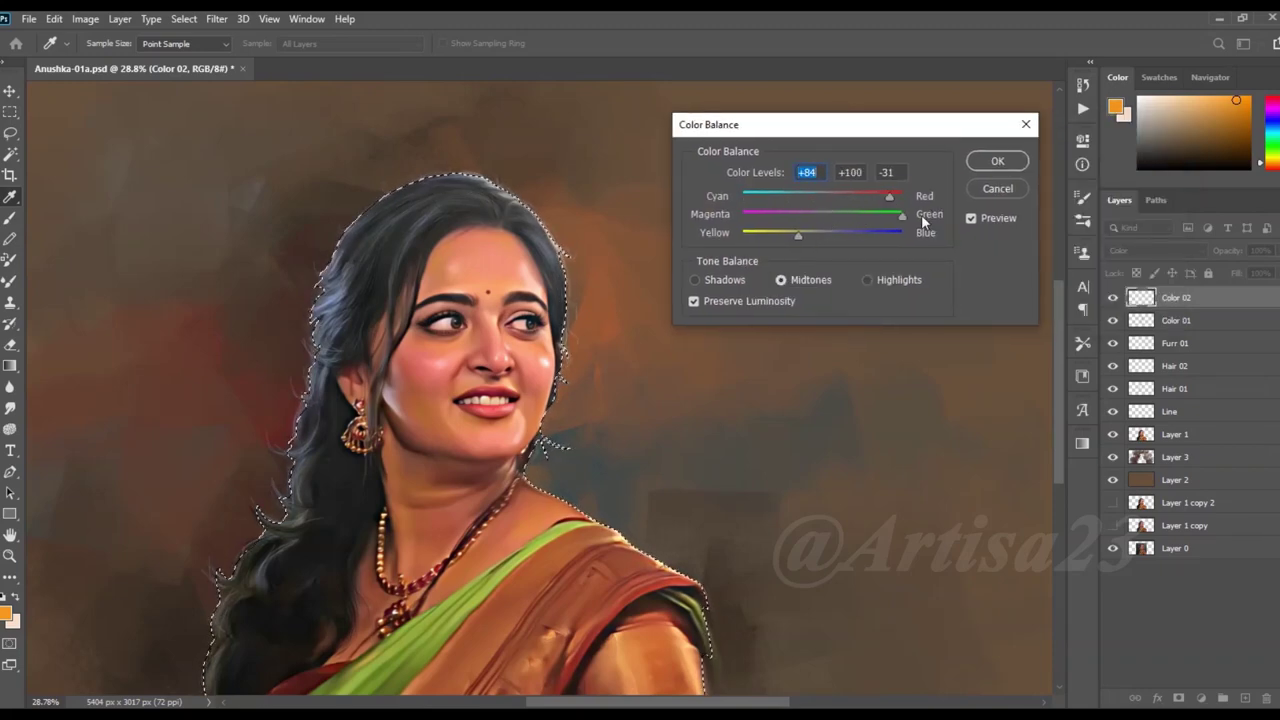
{"action": "left_click", "coordinate": [997, 161]}
Smudge the figure, save, and add a new layer above Color 02 for renaming
{"action": "key", "text": "r"}
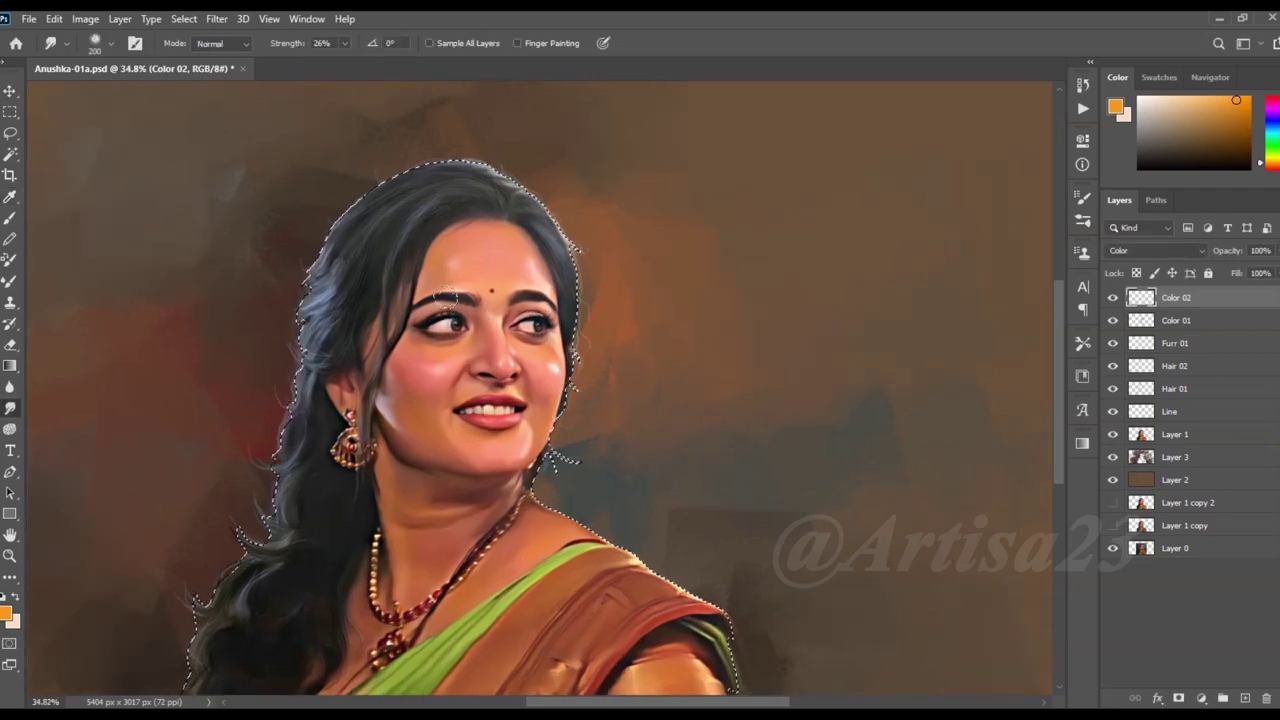
{"action": "scroll", "coordinate": [451, 228], "scroll_direction": "up", "scroll_amount": 2}
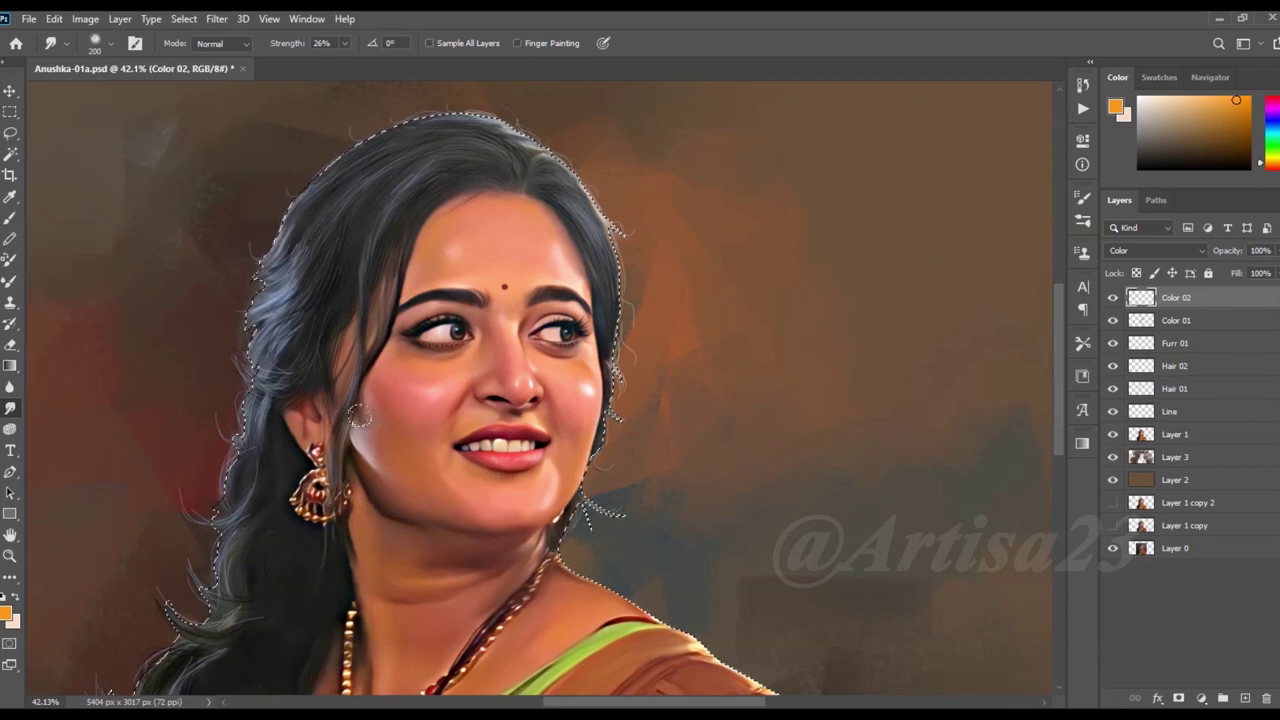
{"action": "scroll", "coordinate": [469, 495], "scroll_direction": "down", "scroll_amount": 2}
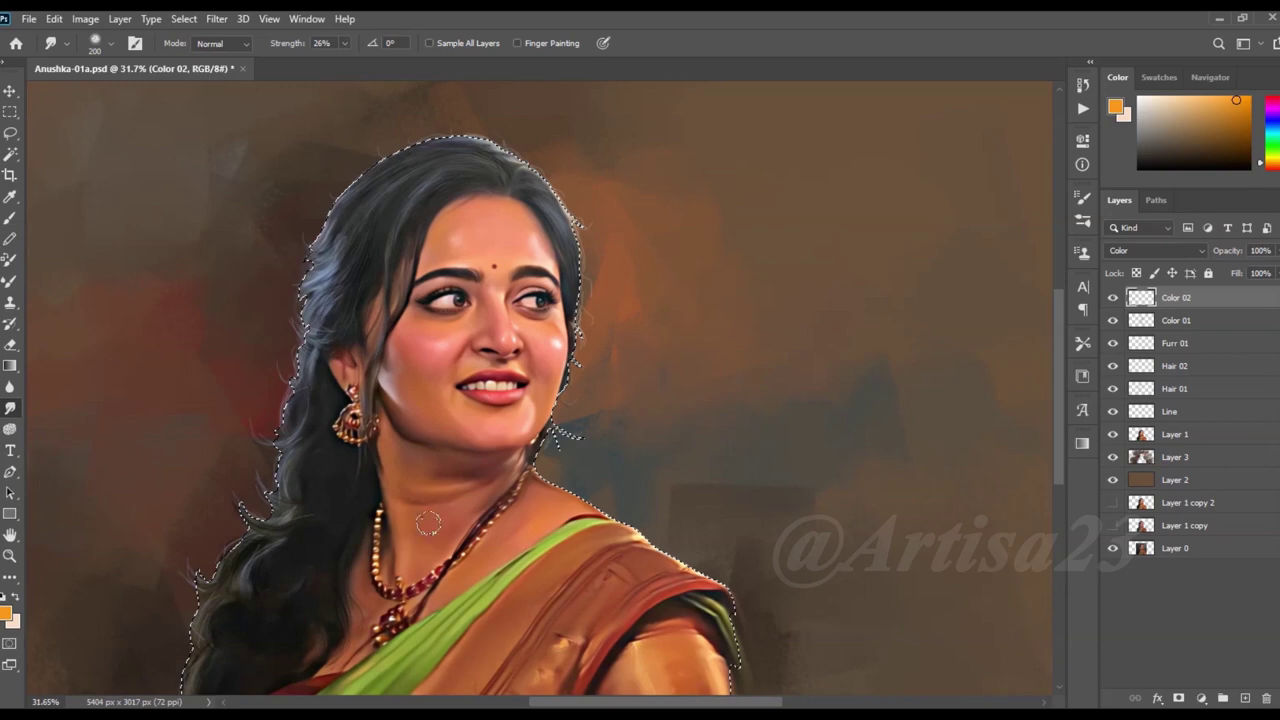
{"action": "scroll", "coordinate": [474, 433], "scroll_direction": "down", "scroll_amount": 3}
{"action": "key", "text": "ctrl+s"}
{"action": "scroll", "coordinate": [505, 233], "scroll_direction": "up", "scroll_amount": 4}
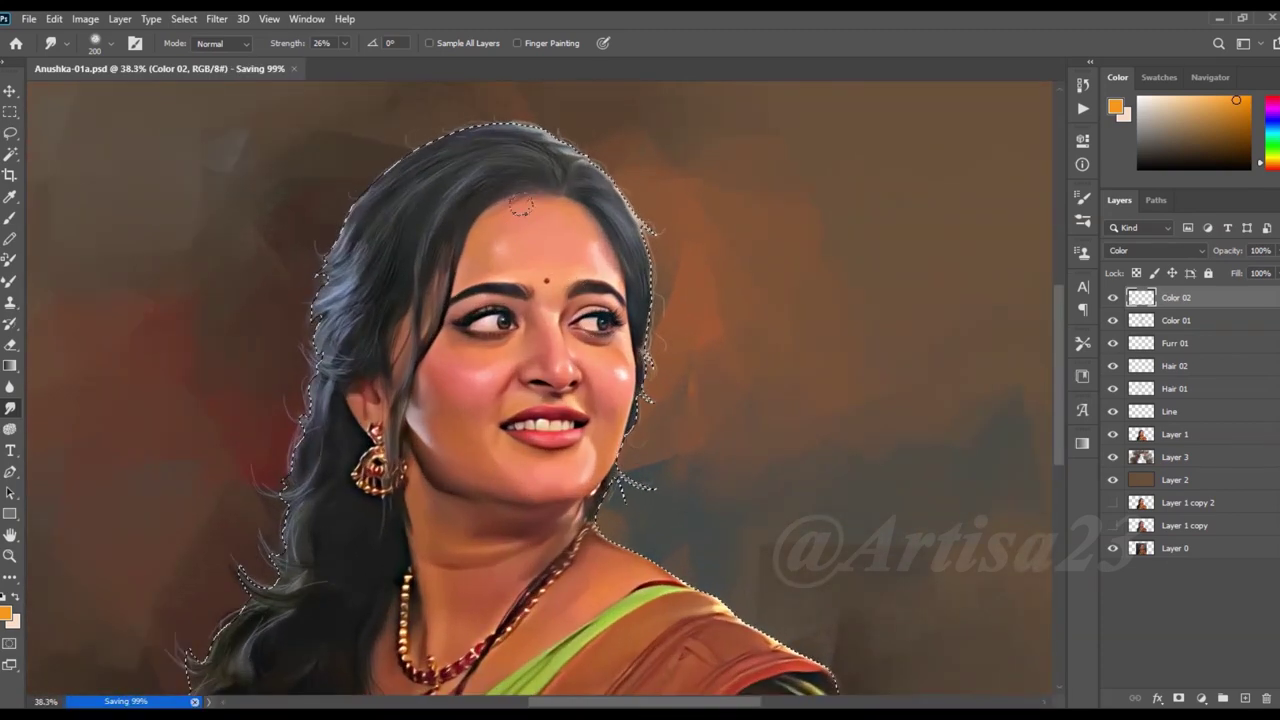
{"action": "scroll", "coordinate": [545, 280], "scroll_direction": "down", "scroll_amount": 2}
{"action": "scroll", "coordinate": [547, 320], "scroll_direction": "up", "scroll_amount": 1}
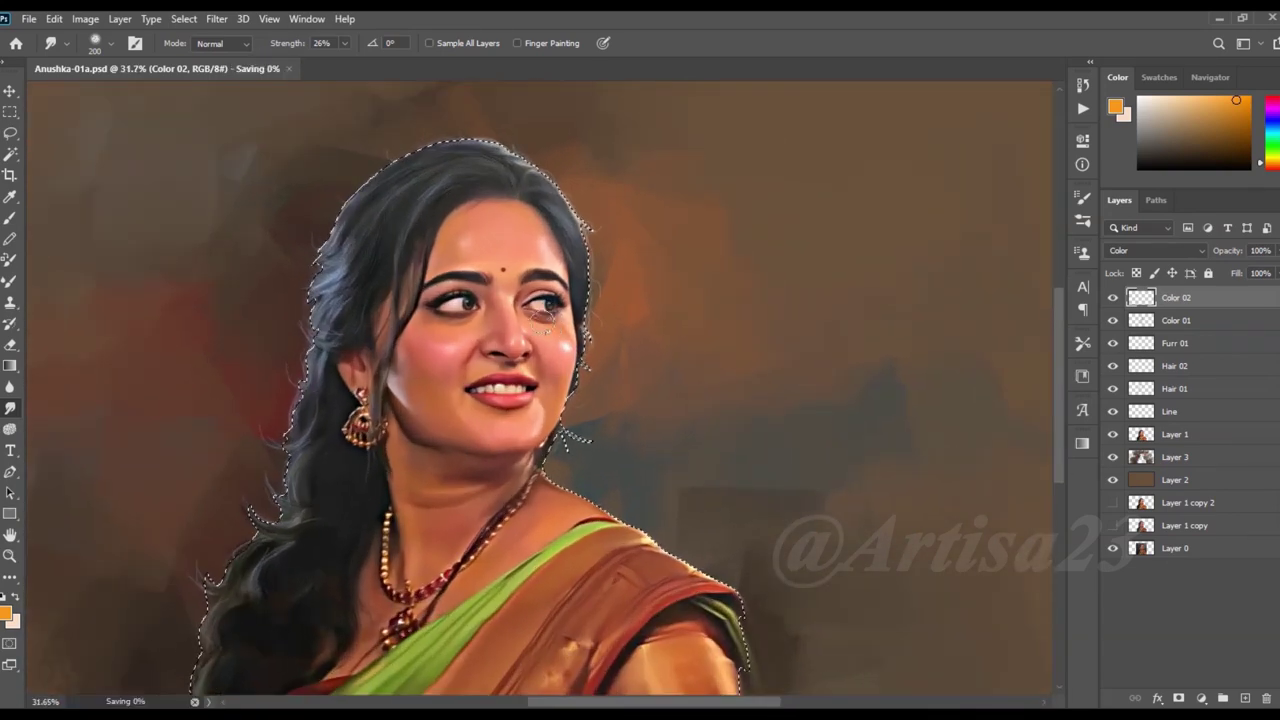
{"action": "key", "text": "ctrl+shift+alt+n"}
{"action": "double_click", "coordinate": [1175, 297]}
Name the new layer Lips and save
{"action": "type", "text": "Line"}
{"action": "key", "text": "Return"}
{"action": "key", "text": "ctrl+s"}
{"action": "scroll", "coordinate": [108, 505], "scroll_direction": "up", "scroll_amount": 2}
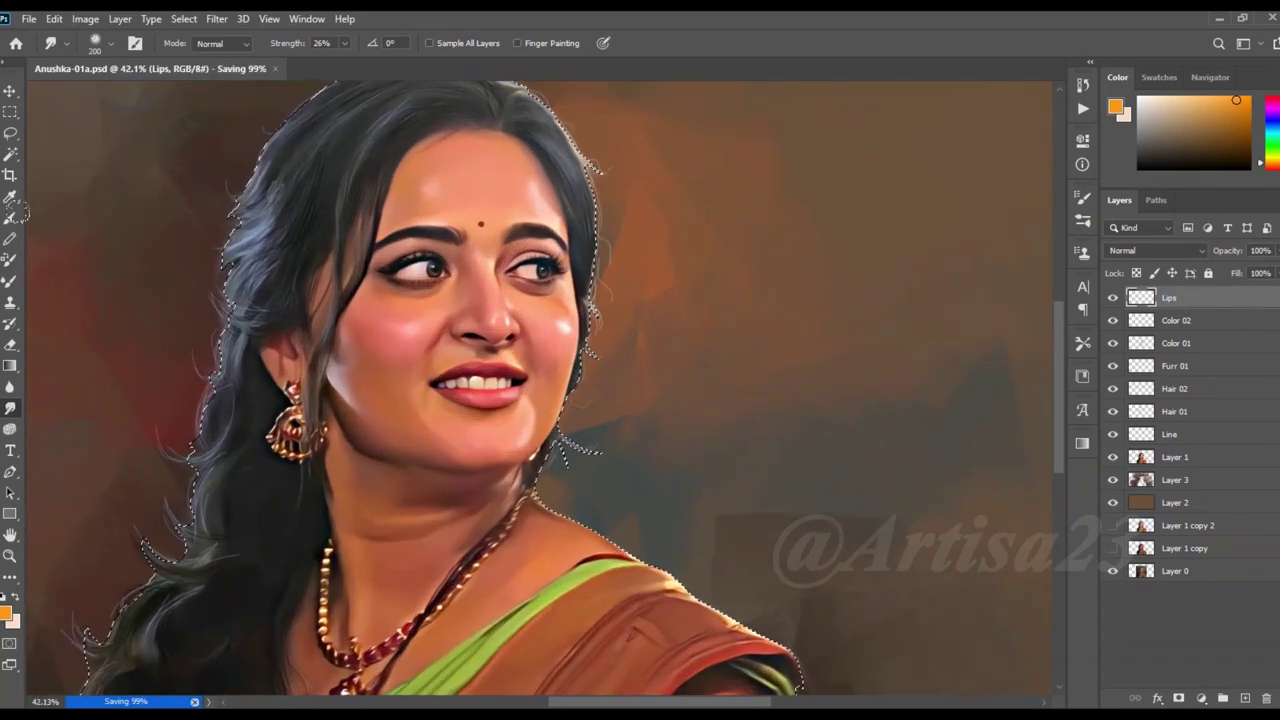
Choose dark red B90000 for the brush at about 74% opacity
{"action": "key", "text": "b"}
{"action": "left_click", "coordinate": [6, 613]}
{"action": "left_click", "coordinate": [944, 385]}
{"action": "left_click_drag", "start_coordinate": [905, 420], "coordinate": [928, 478]}
{"action": "key", "text": "Return"}
{"action": "left_click", "coordinate": [366, 43]}
{"action": "left_click_drag", "start_coordinate": [386, 61], "coordinate": [402, 60]}
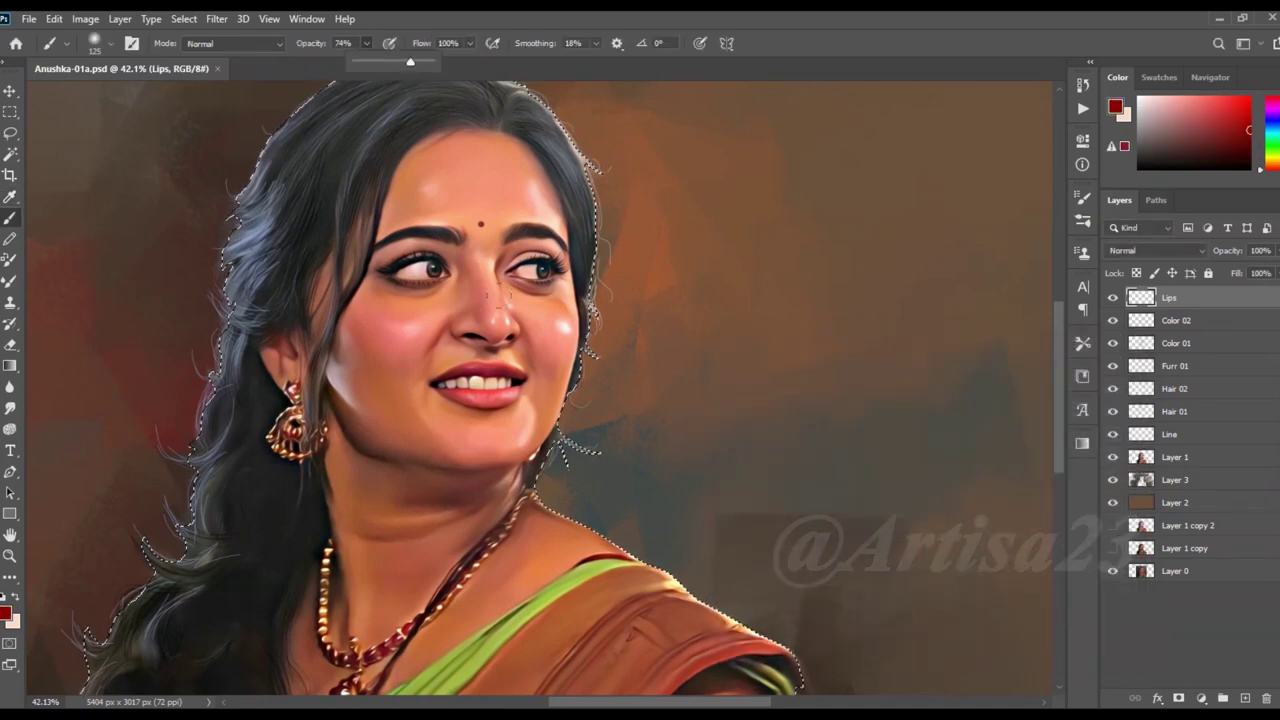
{"action": "scroll", "coordinate": [526, 400], "scroll_direction": "up", "scroll_amount": 3}
{"action": "scroll", "coordinate": [526, 400], "scroll_direction": "up", "scroll_amount": 3}
Paint dark red over the upper and lower lips with a 10–15 brush
{"action": "mouse_move", "coordinate": [560, 385]}
{"action": "left_mouse_down"}
{"action": "mouse_move", "coordinate": [437, 357]}
{"action": "mouse_move", "coordinate": [506, 371]}
{"action": "mouse_move", "coordinate": [411, 360]}
{"action": "mouse_move", "coordinate": [390, 372]}
{"action": "left_mouse_up"}
{"action": "key", "text": "bracketleft"}
{"action": "key", "text": "bracketleft"}
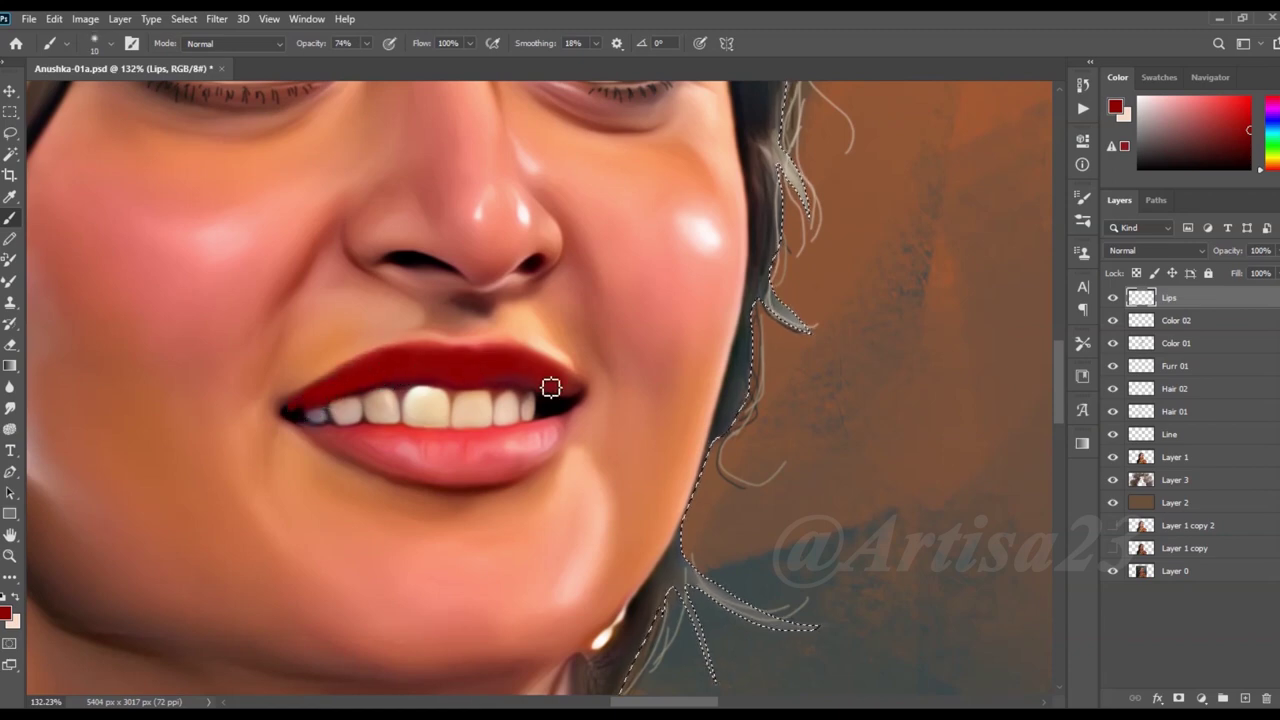
{"action": "key", "text": "bracketright"}
{"action": "mouse_move", "coordinate": [550, 438]}
{"action": "left_mouse_down"}
{"action": "mouse_move", "coordinate": [393, 442]}
{"action": "mouse_move", "coordinate": [551, 443]}
{"action": "mouse_move", "coordinate": [472, 478]}
{"action": "left_mouse_up"}
{"action": "mouse_move", "coordinate": [358, 447]}
{"action": "left_mouse_down"}
{"action": "mouse_move", "coordinate": [440, 475]}
{"action": "mouse_move", "coordinate": [532, 471]}
{"action": "left_mouse_up"}
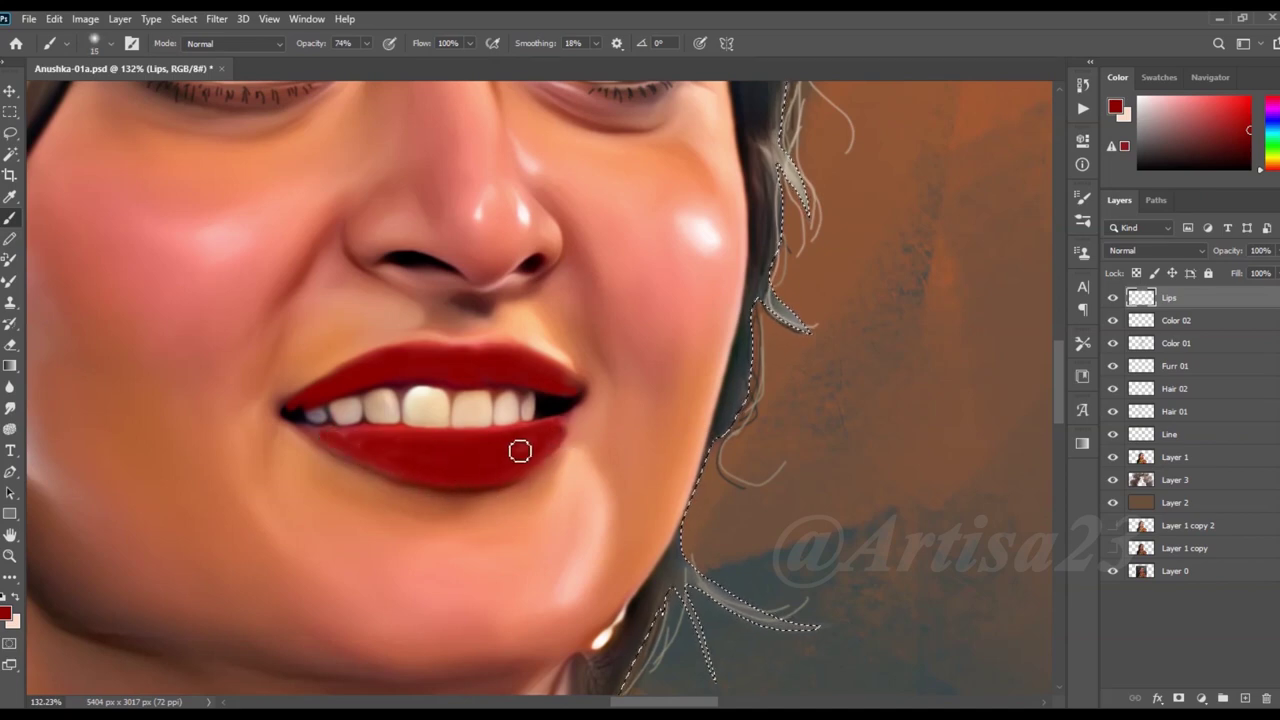
{"action": "left_click_drag", "start_coordinate": [333, 441], "coordinate": [392, 470]}
{"action": "key", "text": "bracketleft"}
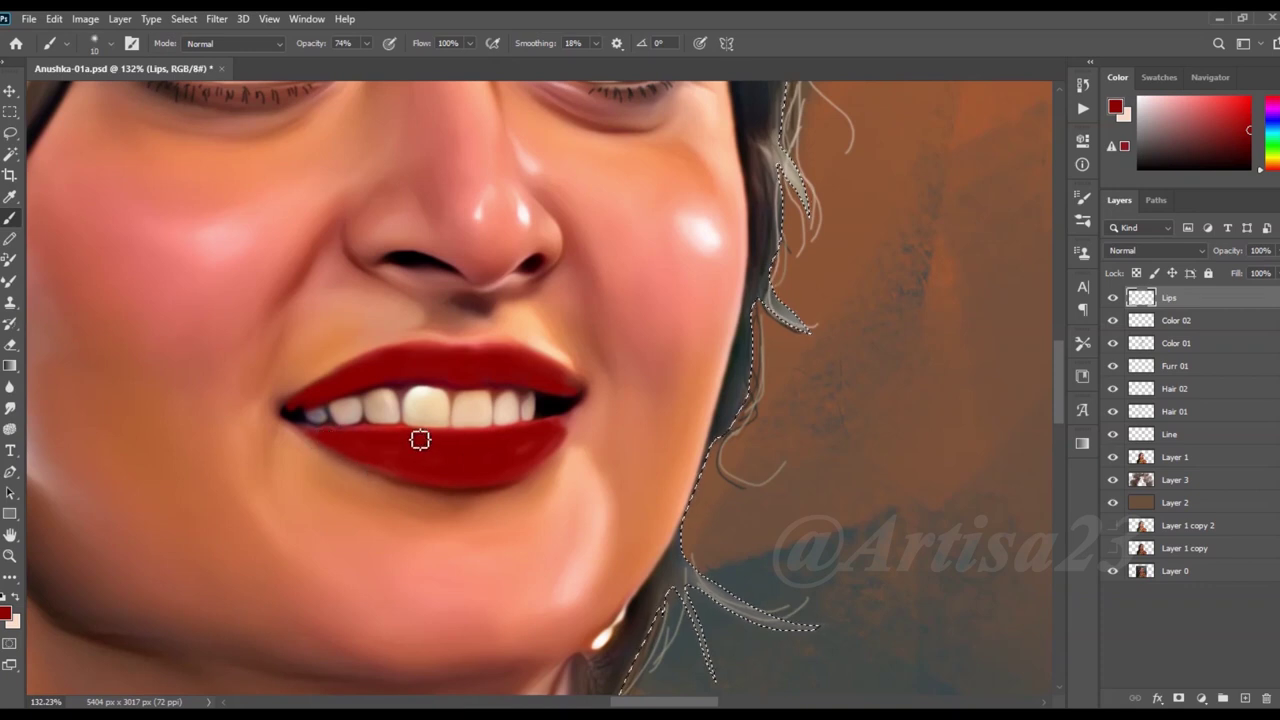
{"action": "key", "text": "bracketright"}
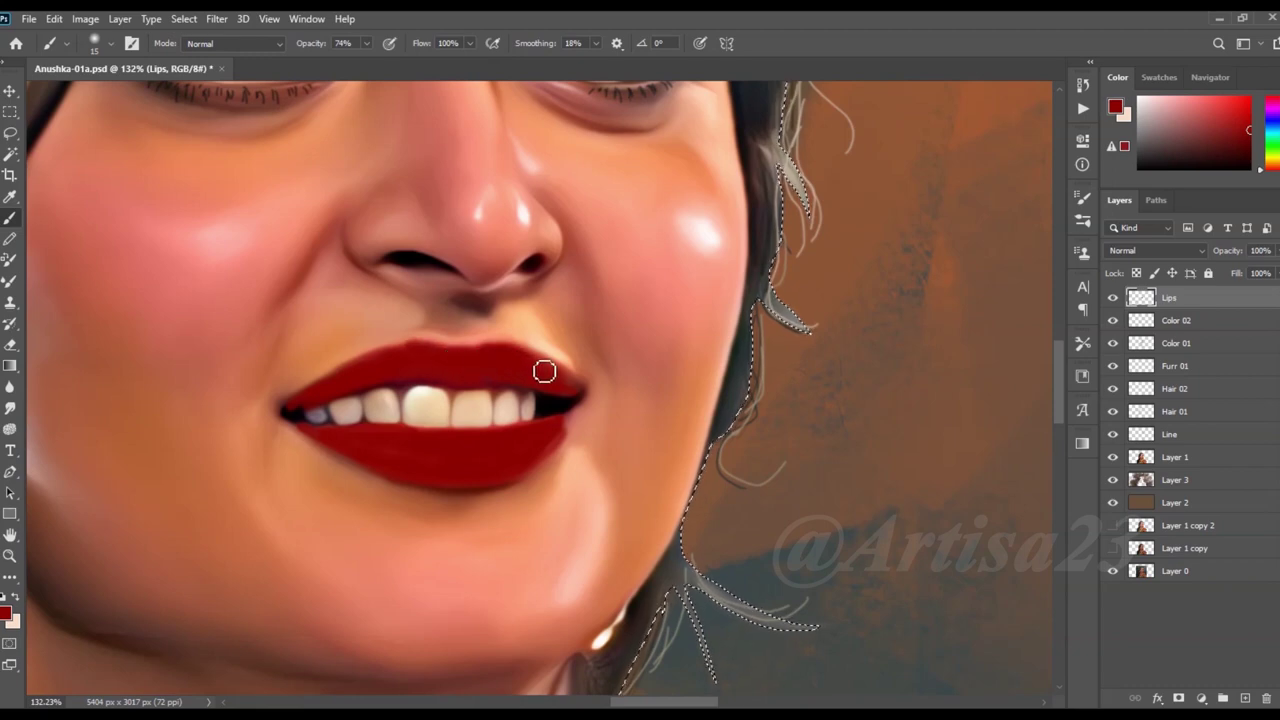
{"action": "scroll", "coordinate": [412, 425], "scroll_direction": "down", "scroll_amount": 4}
{"action": "scroll", "coordinate": [412, 425], "scroll_direction": "down", "scroll_amount": 2}
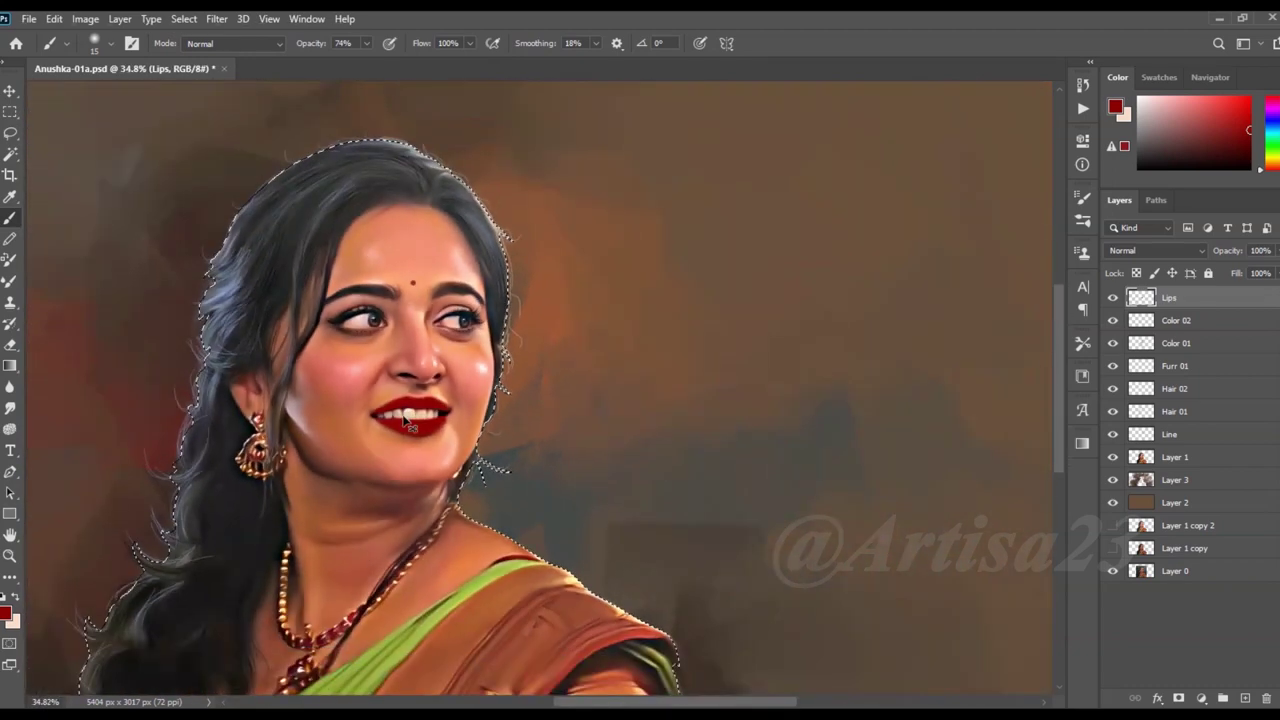
{"action": "scroll", "coordinate": [412, 425], "scroll_direction": "down", "scroll_amount": 1}
{"action": "left_click", "coordinate": [1155, 250]}
Set the Lips layer to Soft Light blending and save
{"action": "left_click", "coordinate": [1122, 459]}
{"action": "key", "text": "v"}
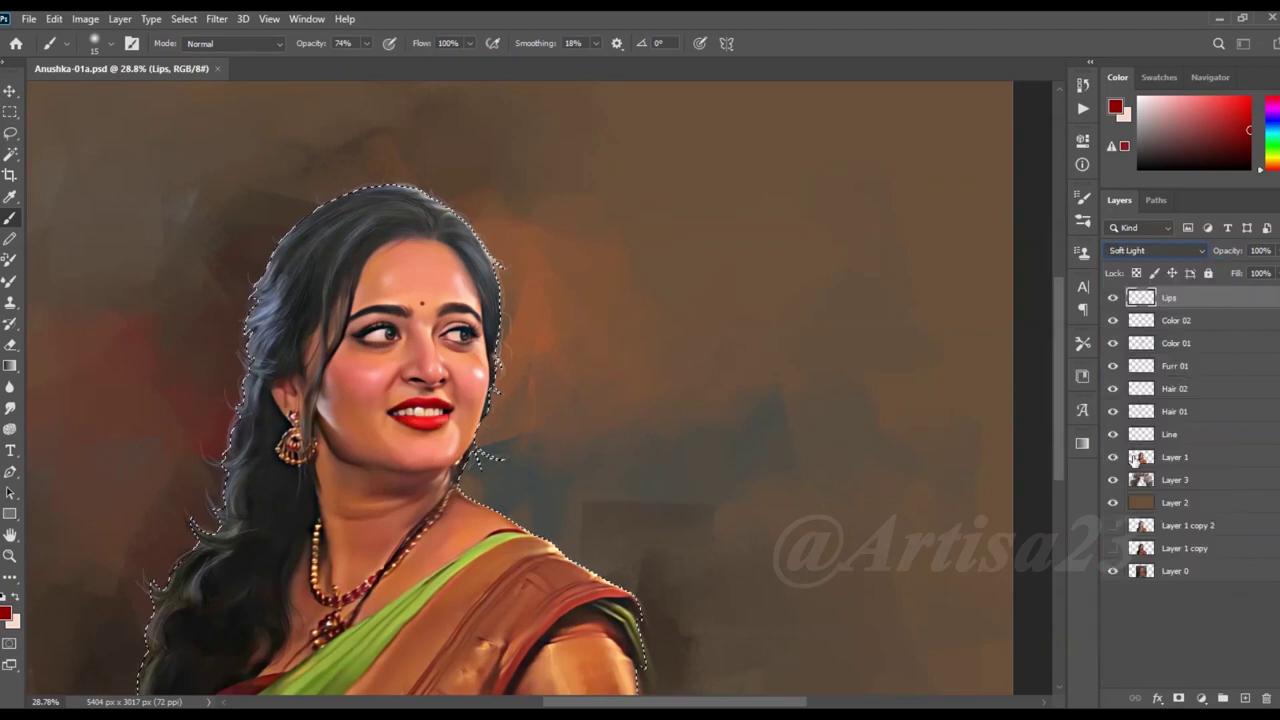
{"action": "scroll", "coordinate": [600, 385], "scroll_direction": "down", "scroll_amount": 2}
{"action": "key", "text": "ctrl+s"}
{"action": "scroll", "coordinate": [596, 383], "scroll_direction": "up", "scroll_amount": 2}
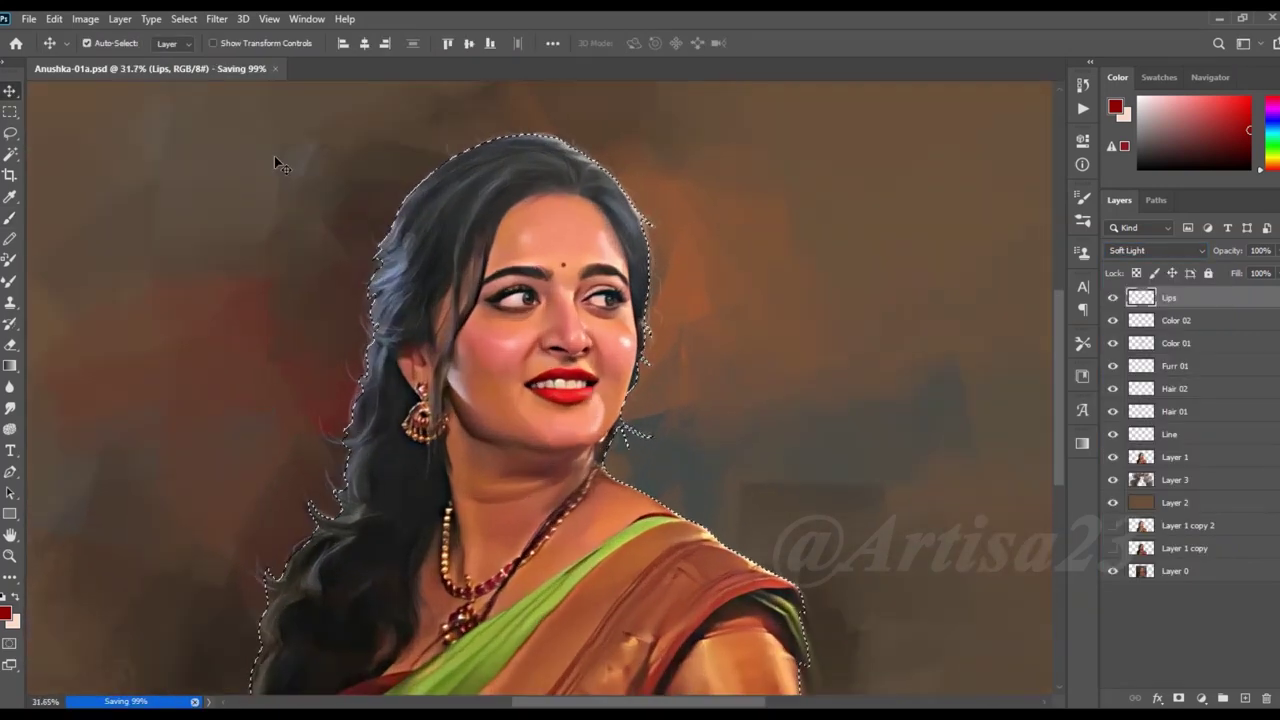
Shift the lips' hue to −57 and lower the Lips layer opacity to 61%
{"action": "left_click", "coordinate": [85, 18]}
{"action": "left_click", "coordinate": [330, 146]}
{"action": "left_click_drag", "start_coordinate": [984, 200], "coordinate": [944, 200]}
{"action": "left_click", "coordinate": [1166, 122]}
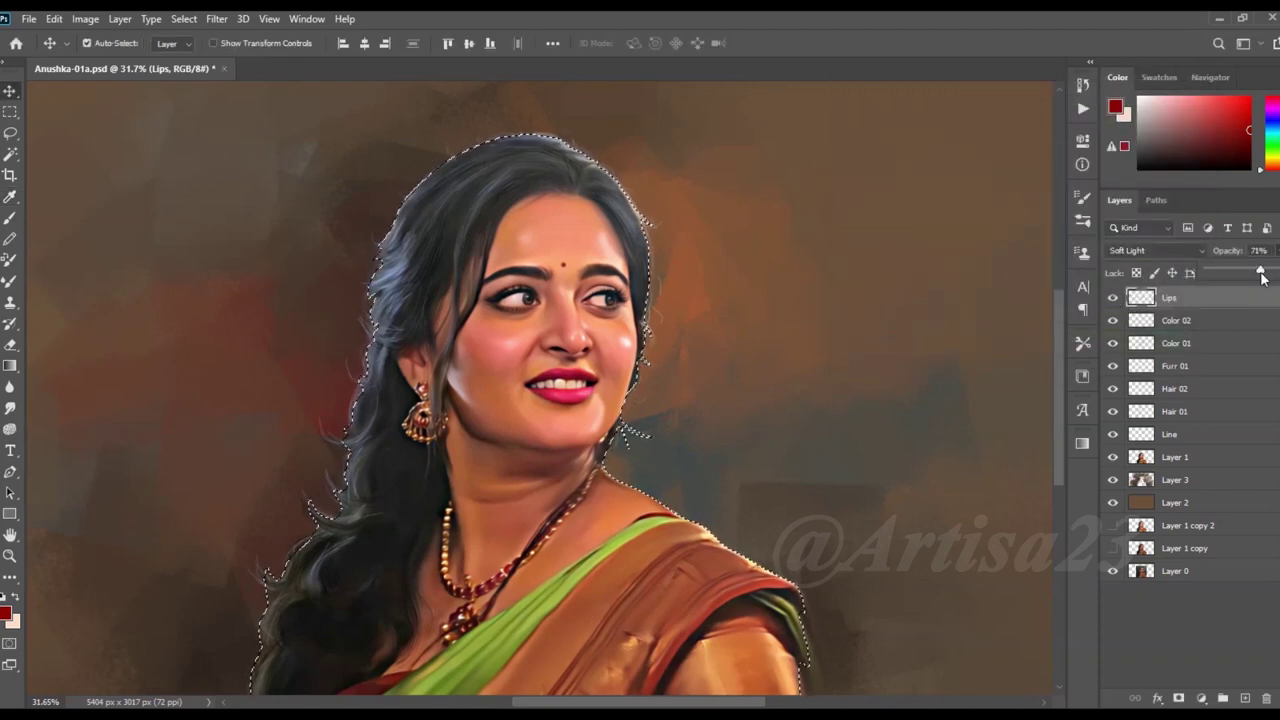
{"action": "key", "text": "6"}
{"action": "key", "text": "1"}
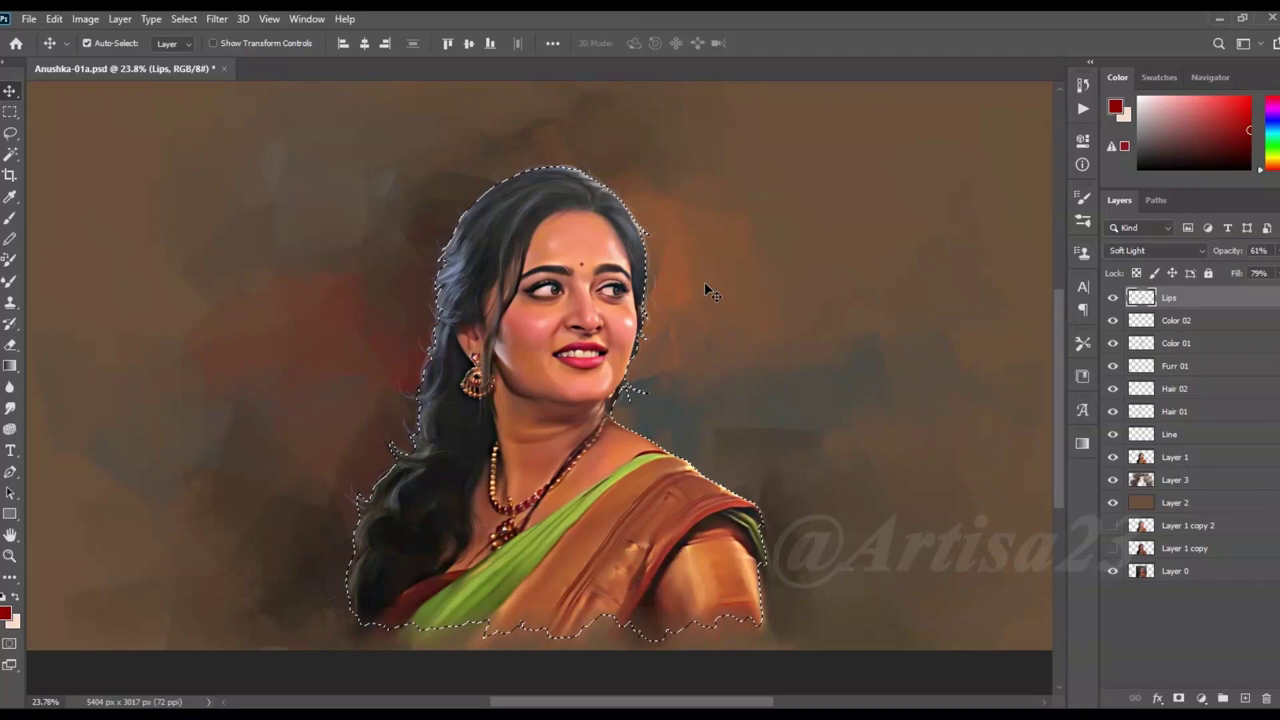
Open and close Color Balance, save, and add a new layer on top
{"action": "left_click", "coordinate": [85, 18]}
{"action": "mouse_move", "coordinate": [111, 61]}
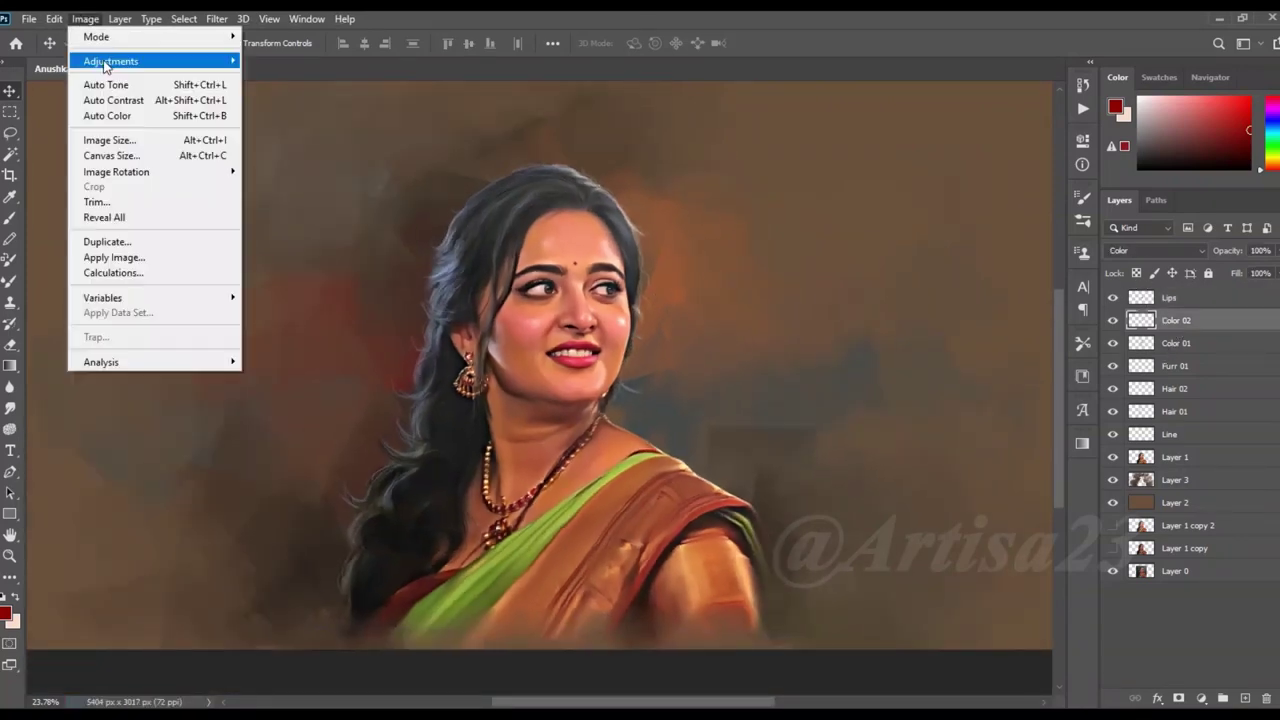
{"action": "left_click", "coordinate": [318, 163]}
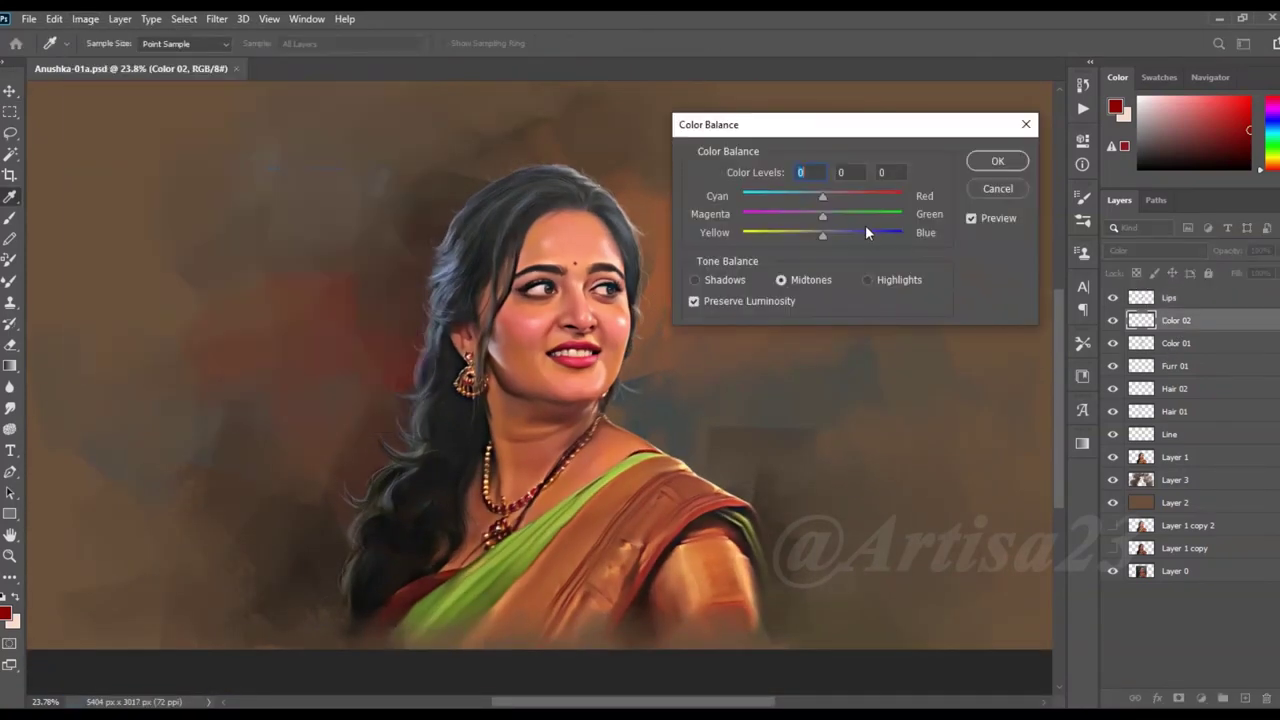
{"action": "left_click", "coordinate": [1008, 165]}
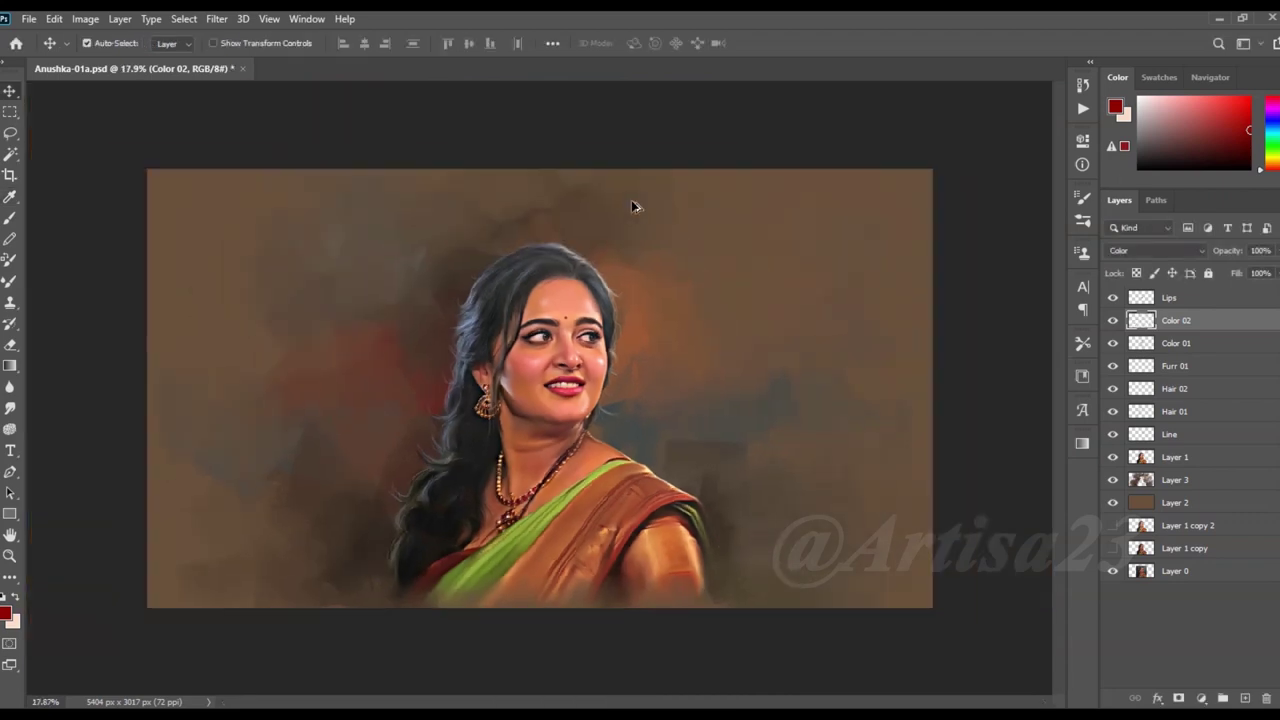
{"action": "key", "text": "ctrl+s"}
{"action": "scroll", "coordinate": [789, 290], "scroll_direction": "down", "scroll_amount": 1}
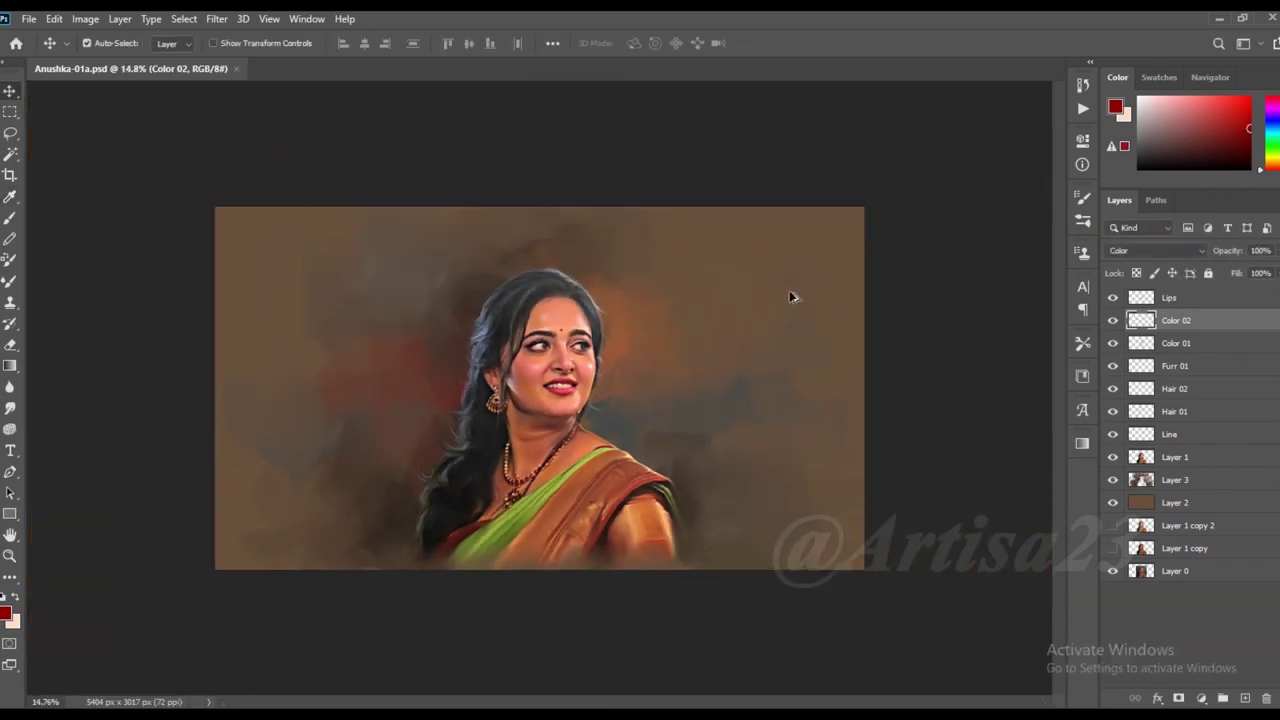
{"action": "scroll", "coordinate": [789, 290], "scroll_direction": "up", "scroll_amount": 2}
{"action": "left_click", "coordinate": [1170, 300]}
{"action": "key", "text": "ctrl+shift+alt+n"}
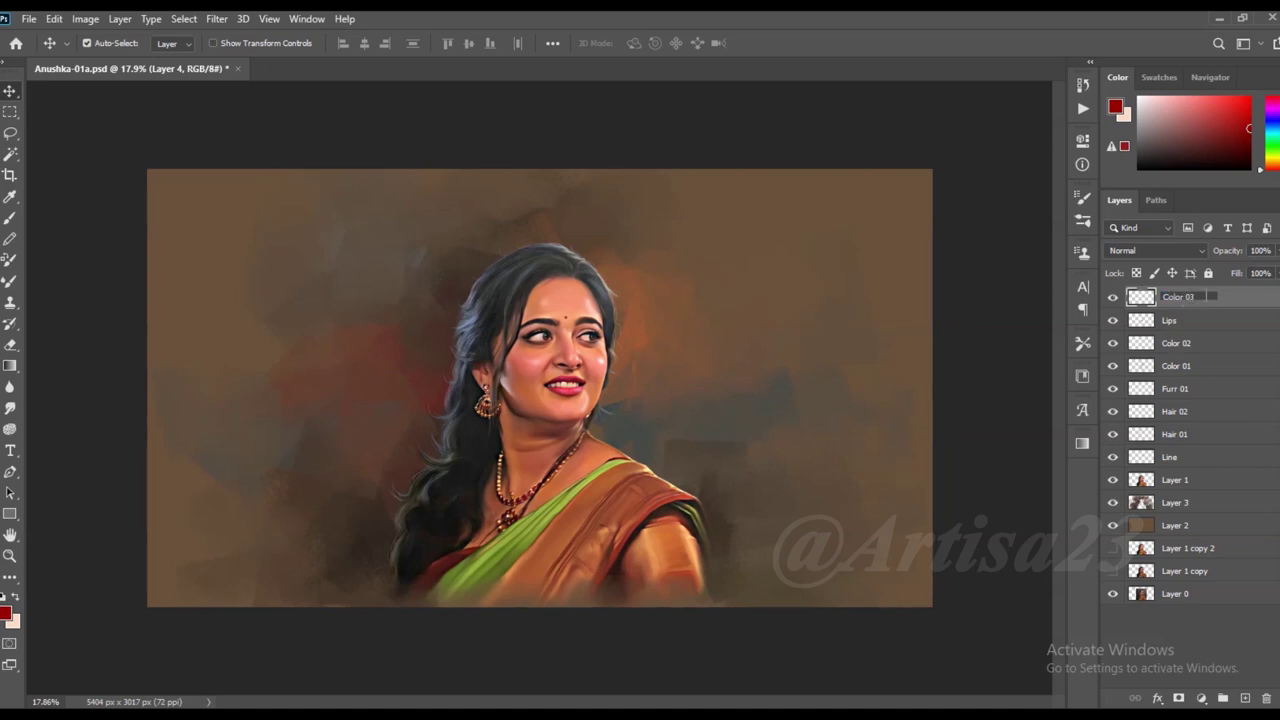
Name the new layer Color 03 and choose a muted blue-grey paint colour
{"action": "key", "text": "Return"}
{"action": "left_click", "coordinate": [13, 224]}
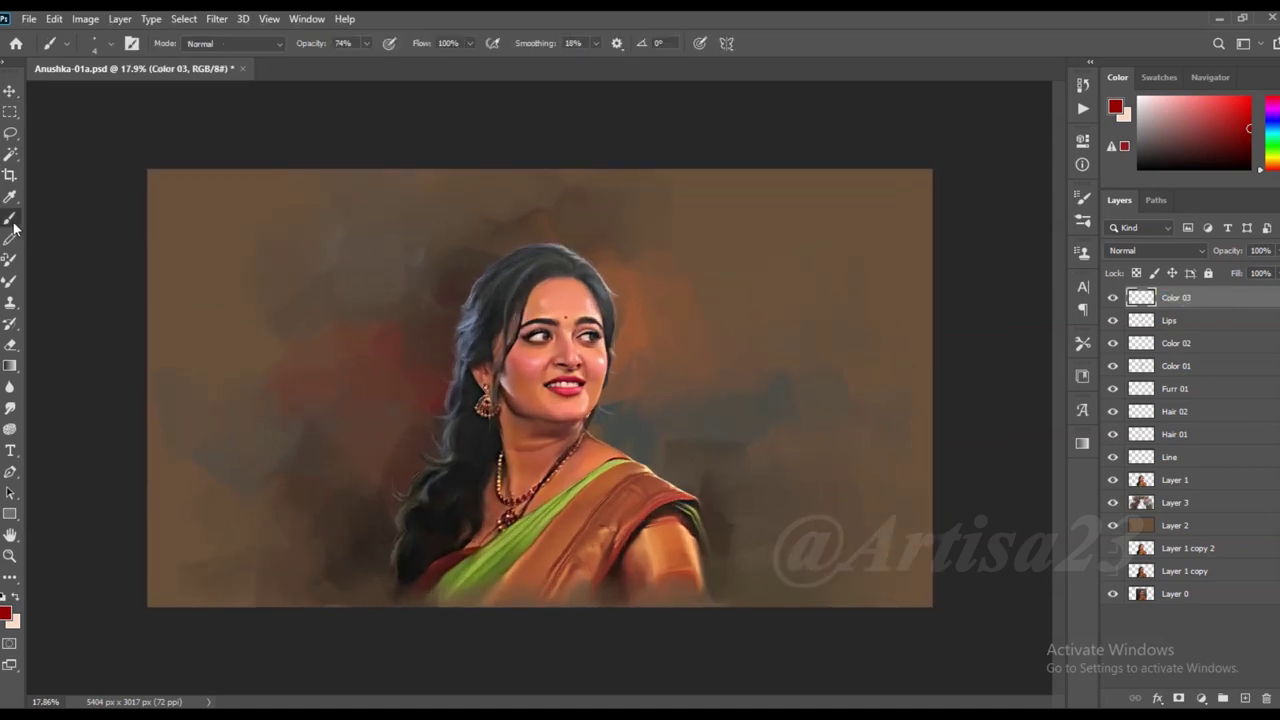
{"action": "left_click", "coordinate": [5, 614]}
{"action": "left_click", "coordinate": [947, 457]}
{"action": "left_click", "coordinate": [797, 494]}
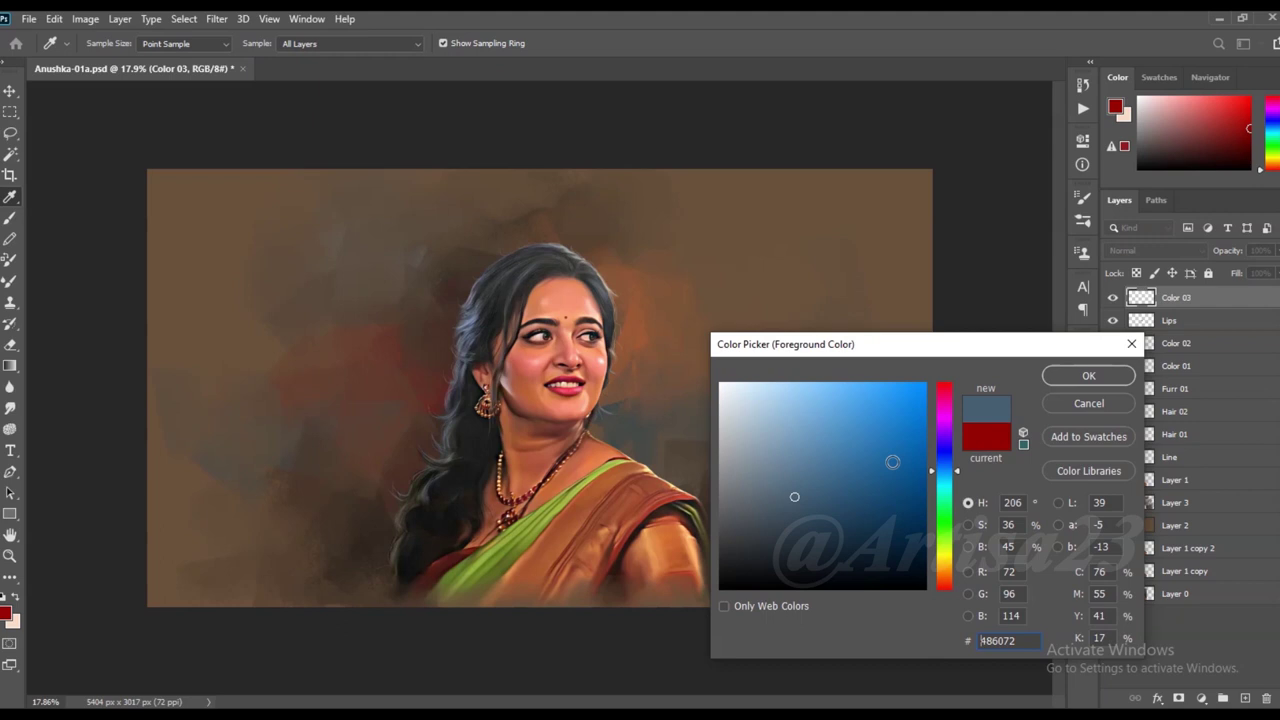
{"action": "left_click", "coordinate": [1080, 374]}
Set Color 03 to Color blend mode and load the figure's outline as a selection
{"action": "left_click", "coordinate": [366, 43]}
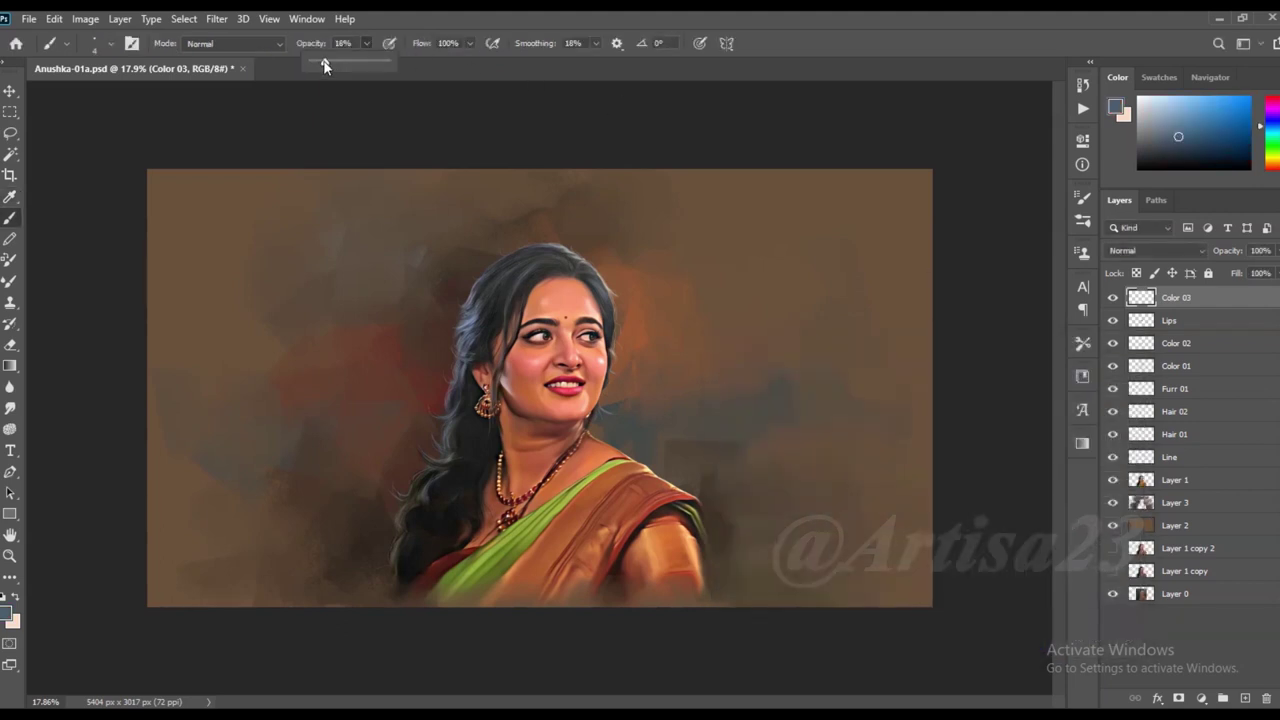
{"action": "left_click", "coordinate": [1155, 250]}
{"action": "left_click", "coordinate": [1133, 640]}
{"action": "left_click", "coordinate": [1147, 482], "text": "ctrl"}
{"action": "key", "text": "v"}
{"action": "scroll", "coordinate": [520, 382], "scroll_direction": "up", "scroll_amount": 3}
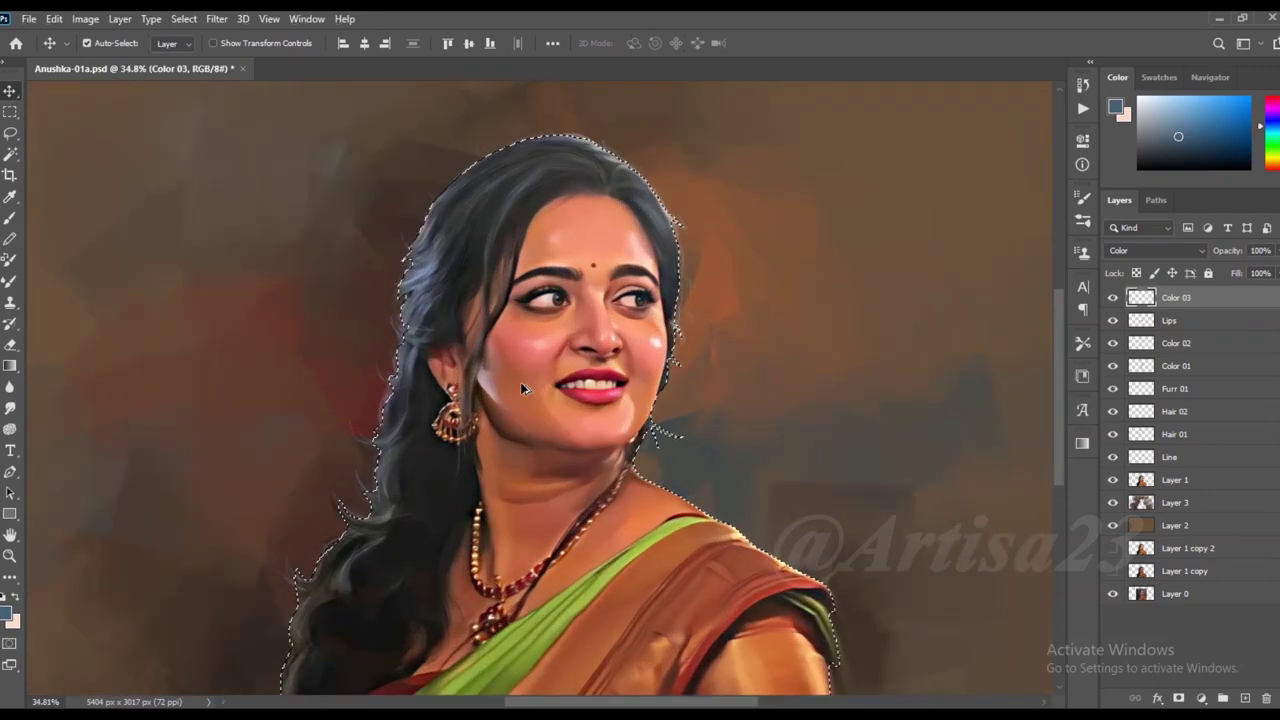
{"action": "scroll", "coordinate": [520, 382], "scroll_direction": "up", "scroll_amount": 1}
Brush blue-grey tints onto the forehead, cheeks and neck with a size-40 brush
{"action": "key", "text": "b"}
{"action": "scroll", "coordinate": [532, 489], "scroll_direction": "up", "scroll_amount": 1}
{"action": "key", "text": "bracketright"}
{"action": "key", "text": "bracketright"}
{"action": "key", "text": "bracketright"}
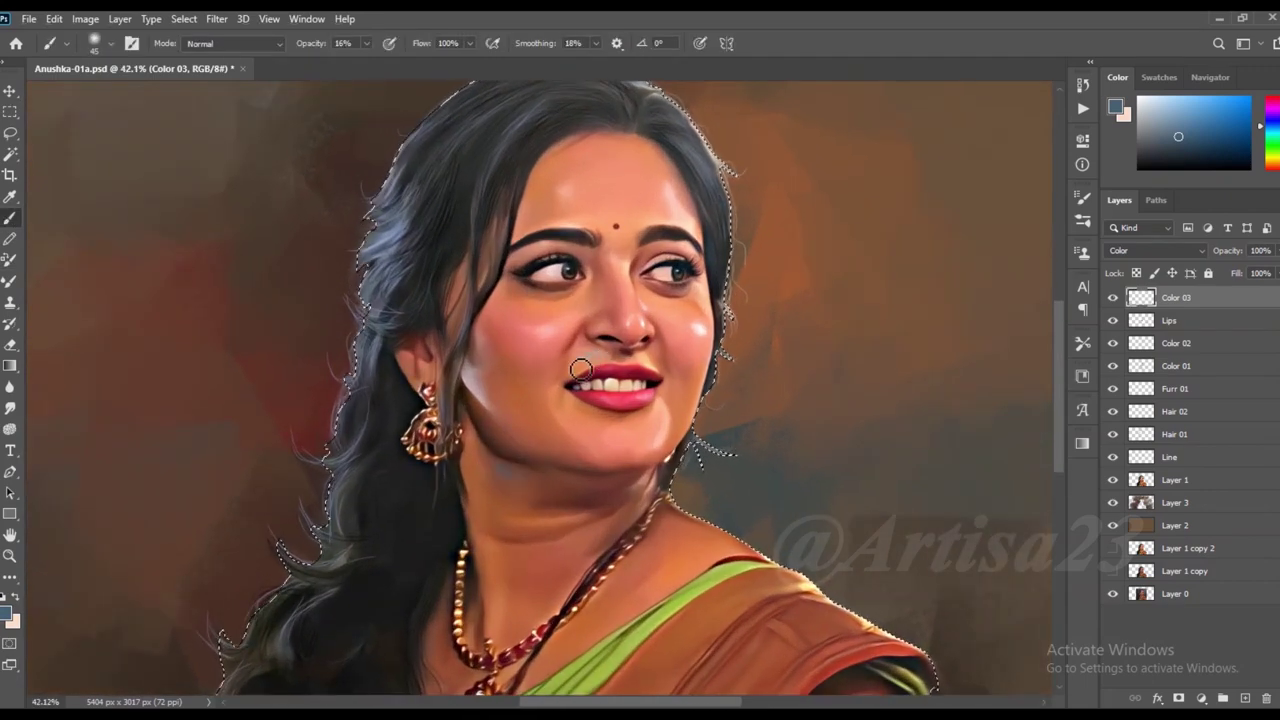
{"action": "key", "text": "bracketleft"}
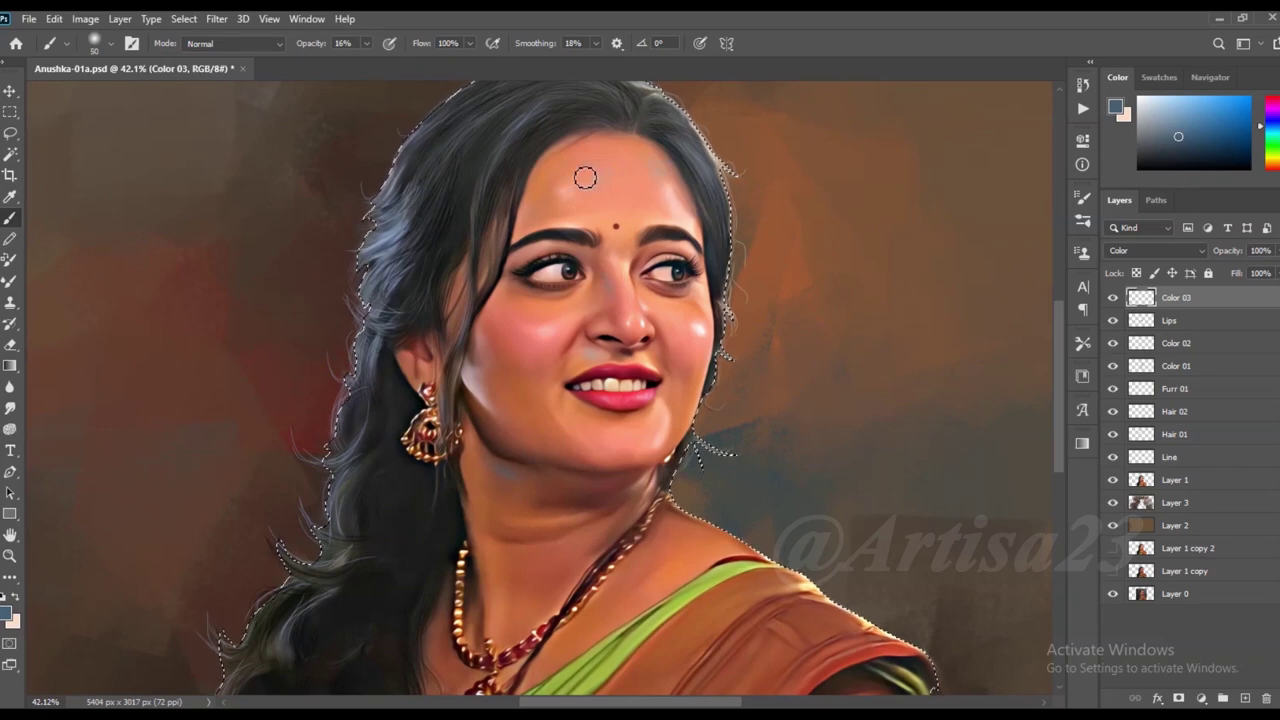
{"action": "key", "text": "bracketleft"}
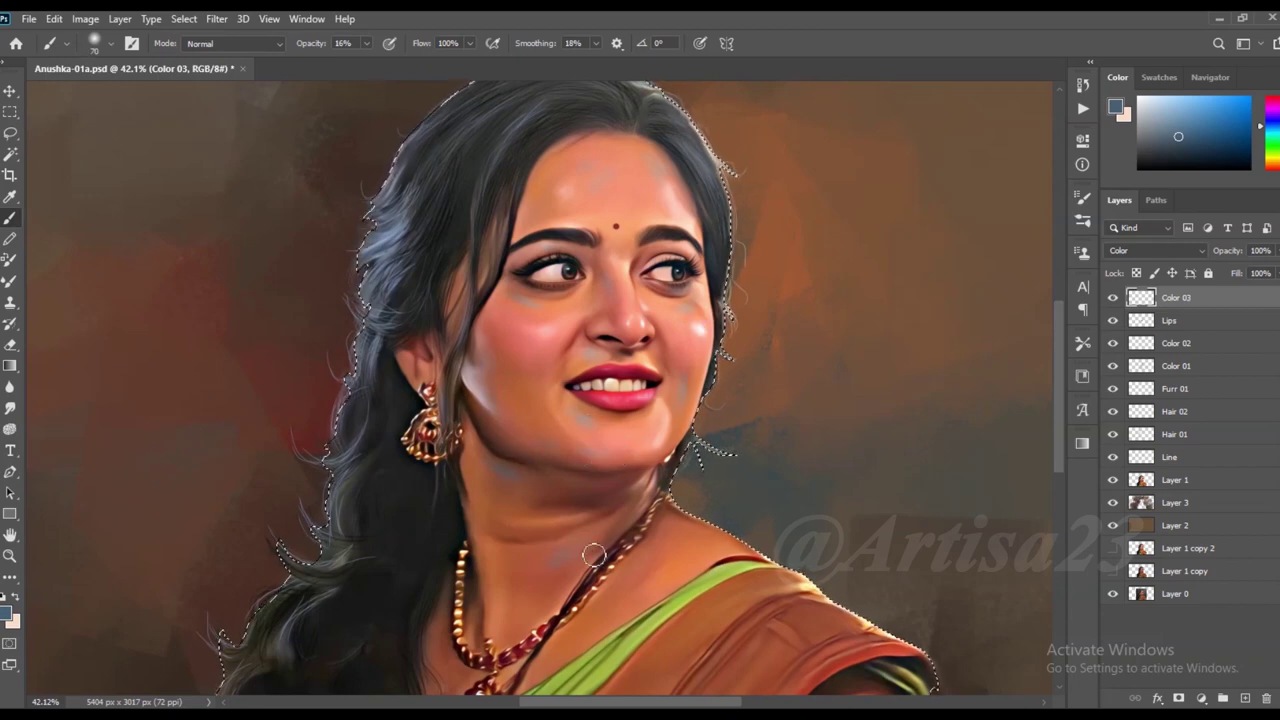
{"action": "left_click", "coordinate": [8, 414]}
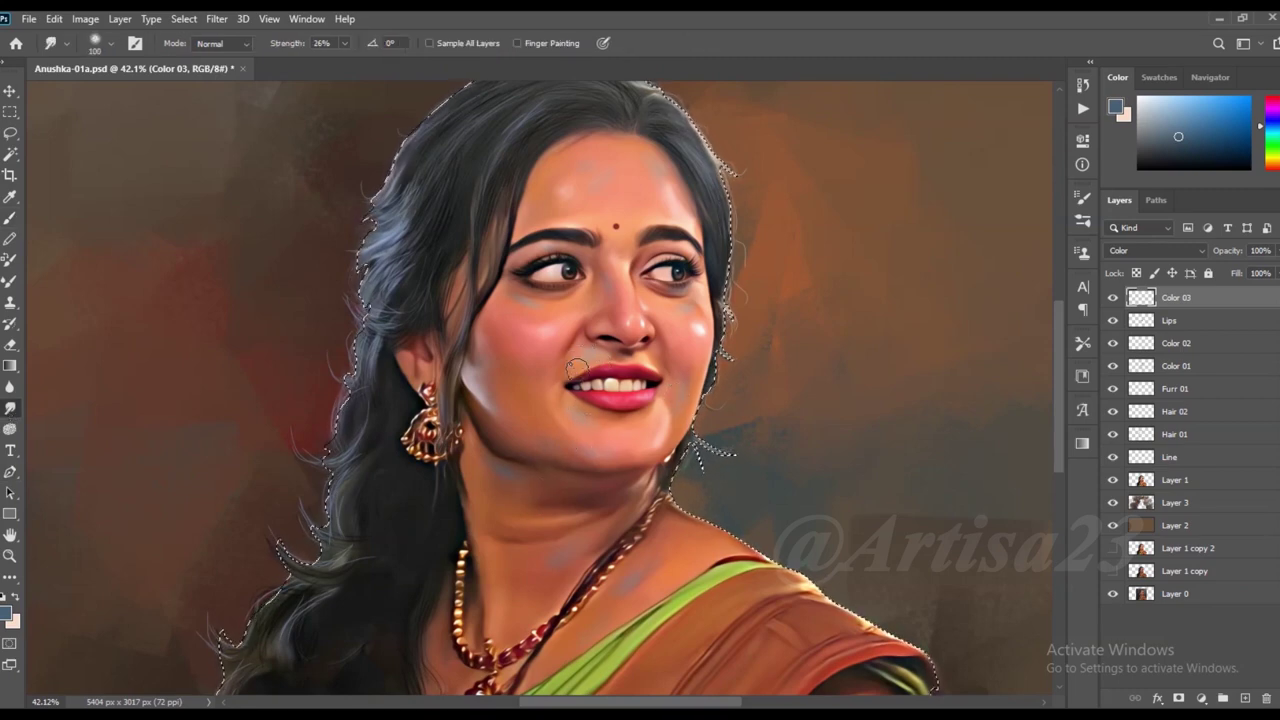
Set Smudge strength to 48% and size the brush down for blending the skin tints
{"action": "left_click", "coordinate": [344, 43]}
{"action": "left_click_drag", "start_coordinate": [342, 62], "coordinate": [361, 62]}
{"action": "key", "text": "bracketleft"}
{"action": "key", "text": "bracketright"}
{"action": "key", "text": "bracketright"}
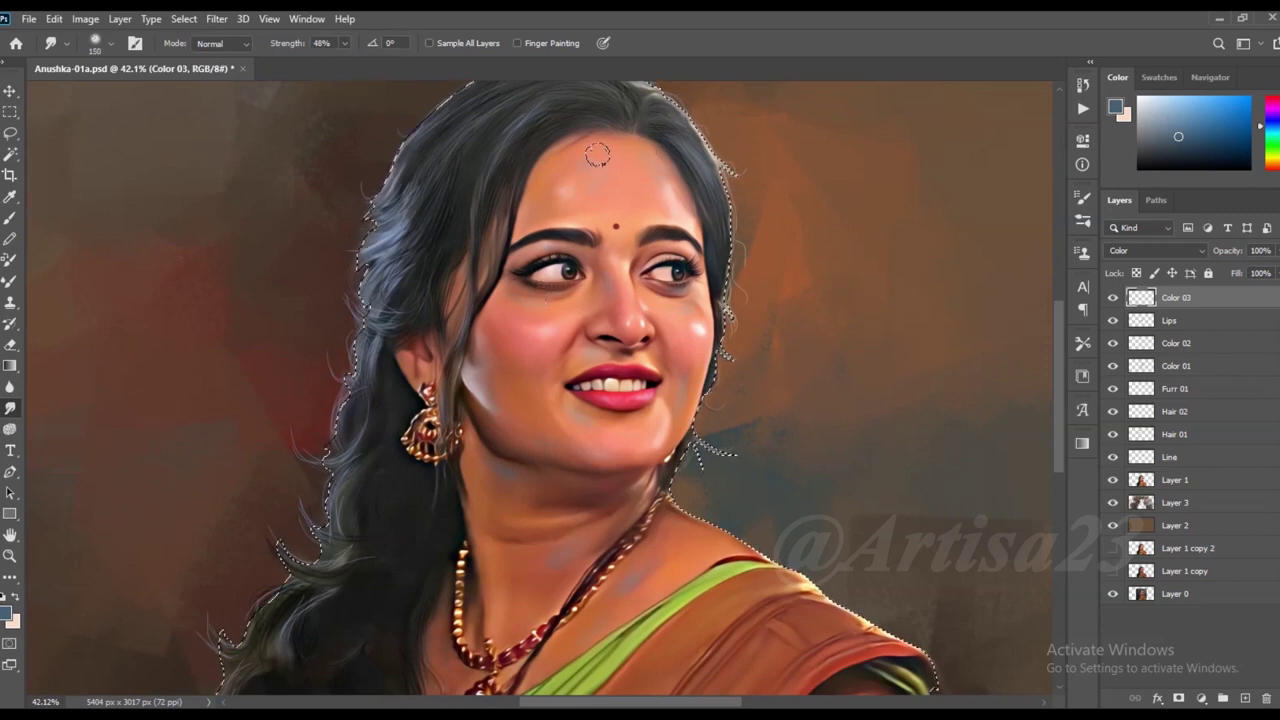
{"action": "key", "text": "bracketleft"}
{"action": "key", "text": "bracketleft"}
{"action": "key", "text": "bracketleft"}
{"action": "scroll", "coordinate": [971, 366], "scroll_direction": "up", "scroll_amount": 1}
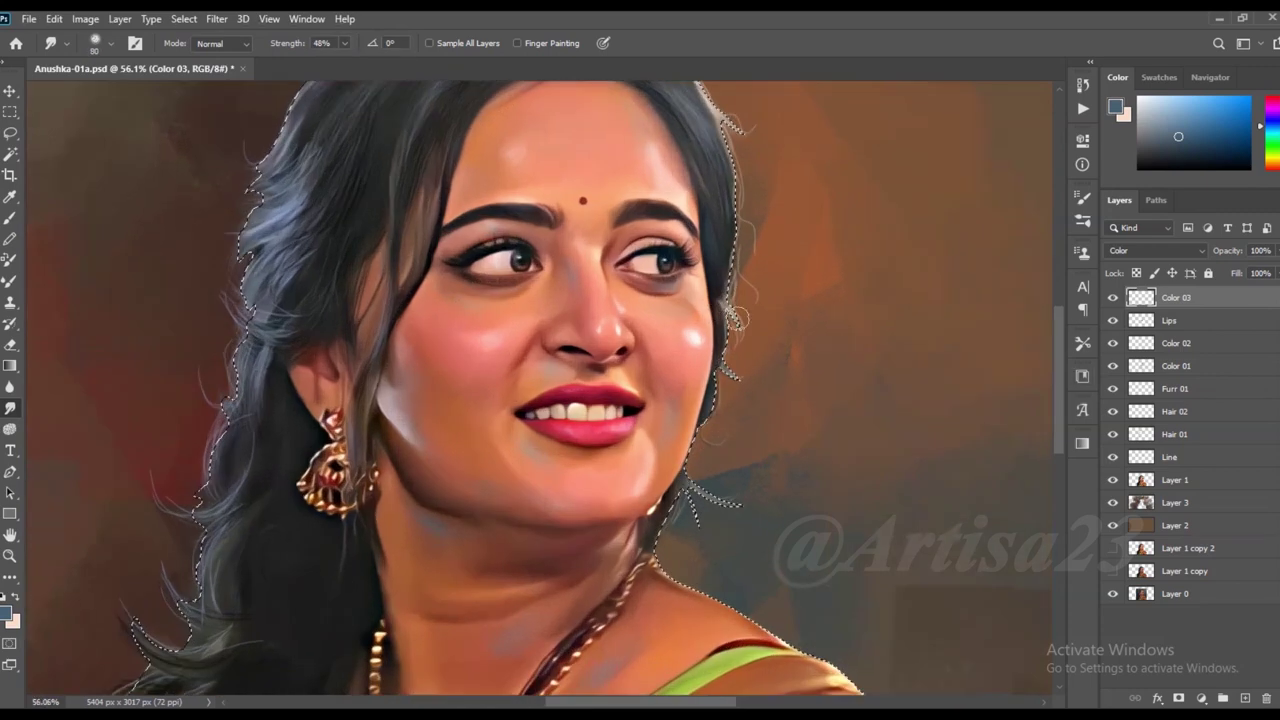
{"action": "scroll", "coordinate": [669, 305], "scroll_direction": "up", "scroll_amount": 1}
{"action": "key", "text": "bracketleft"}
{"action": "key", "text": "bracketleft"}
{"action": "key", "text": "bracketleft"}
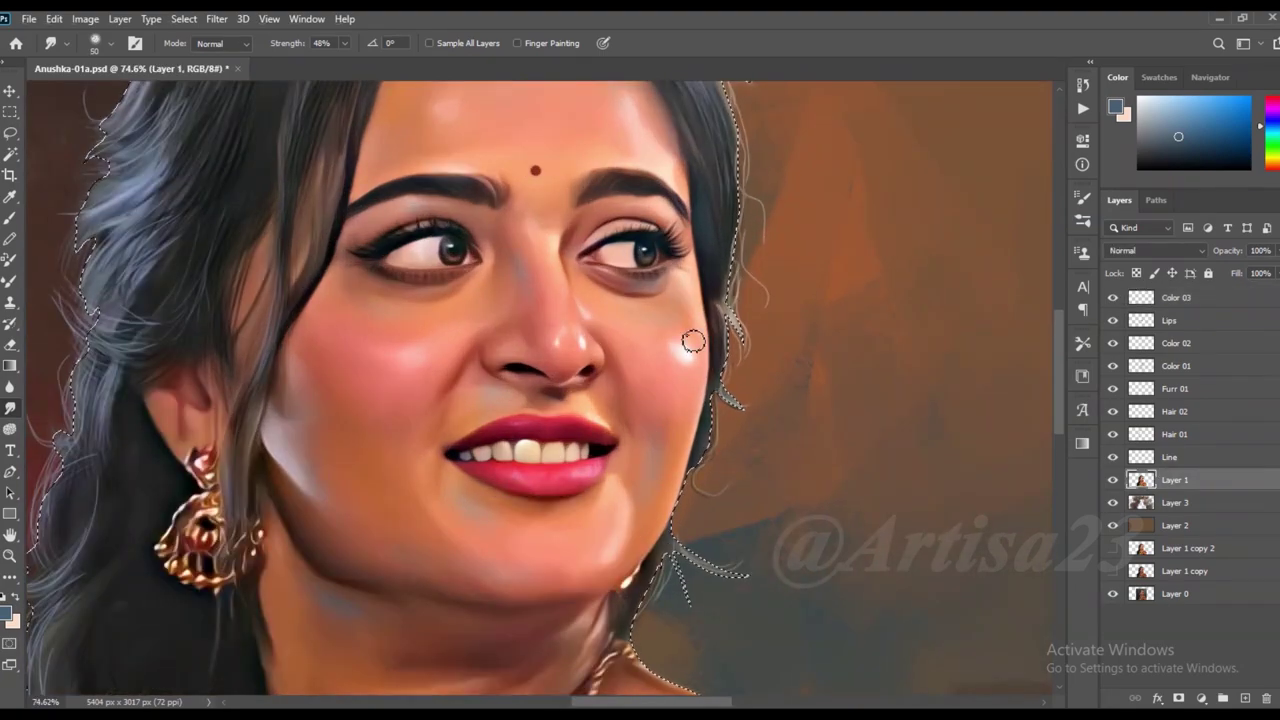
{"action": "scroll", "coordinate": [684, 281], "scroll_direction": "down", "scroll_amount": 2}
Smudge the bluish tints on the Color 03 layer into the face and neck skin
{"action": "left_click", "coordinate": [1170, 298]}
{"action": "scroll", "coordinate": [670, 297], "scroll_direction": "up", "scroll_amount": 1}
{"action": "scroll", "coordinate": [670, 297], "scroll_direction": "up", "scroll_amount": 1}
{"action": "scroll", "coordinate": [609, 275], "scroll_direction": "left", "scroll_amount": 1}
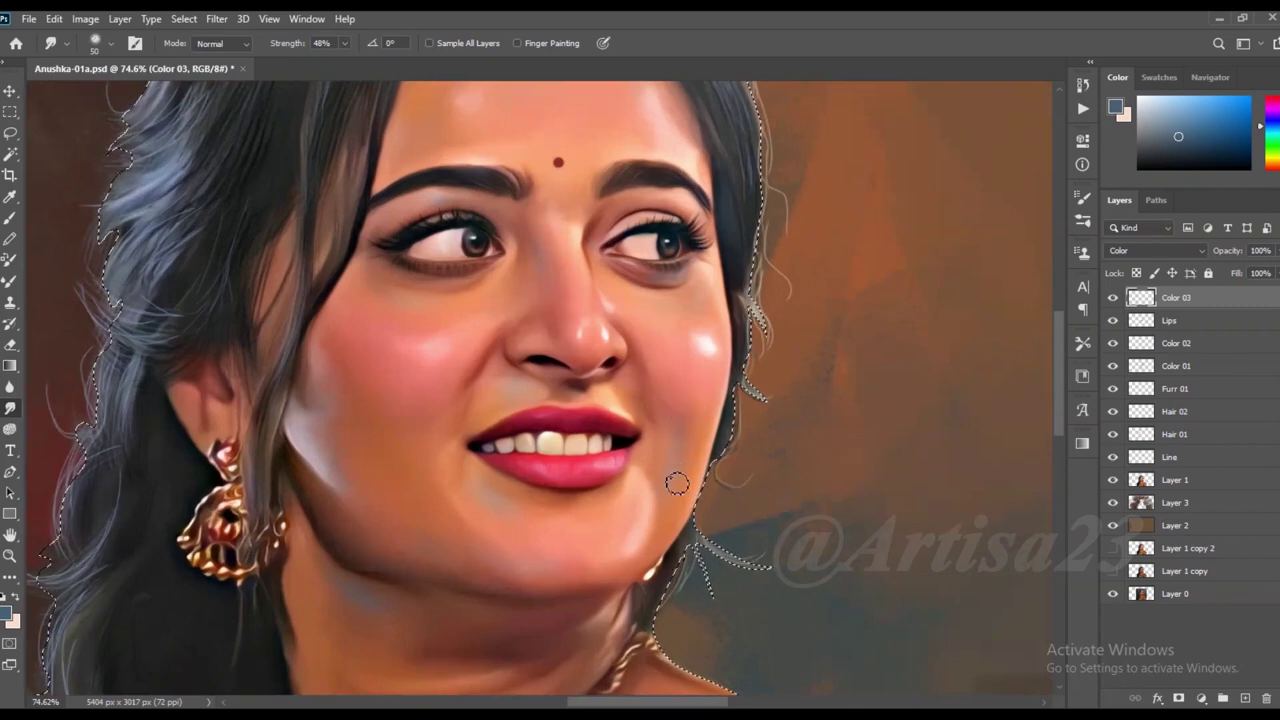
{"action": "key", "text": "bracketright"}
{"action": "key", "text": "bracketright"}
{"action": "key", "text": "bracketright"}
{"action": "scroll", "coordinate": [472, 423], "scroll_direction": "down", "scroll_amount": 1}
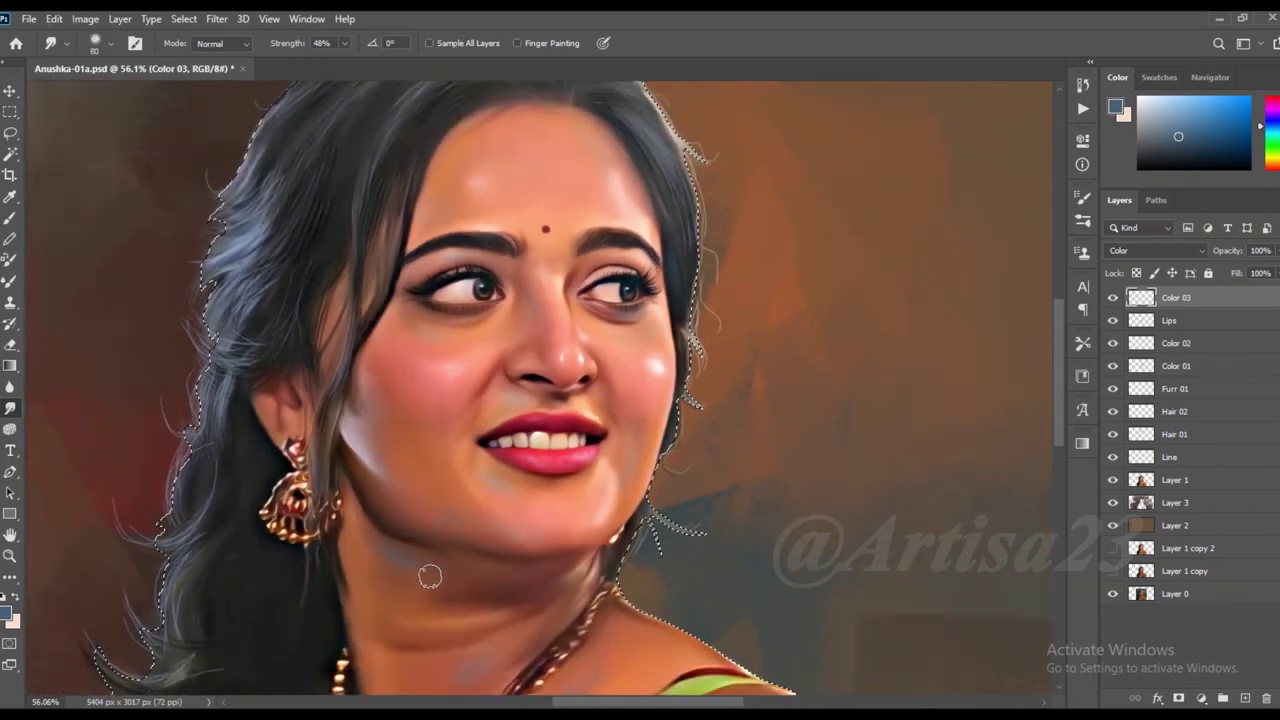
{"action": "scroll", "coordinate": [552, 497], "scroll_direction": "down", "scroll_amount": 1}
{"action": "scroll", "coordinate": [540, 500], "scroll_direction": "down", "scroll_amount": 1}
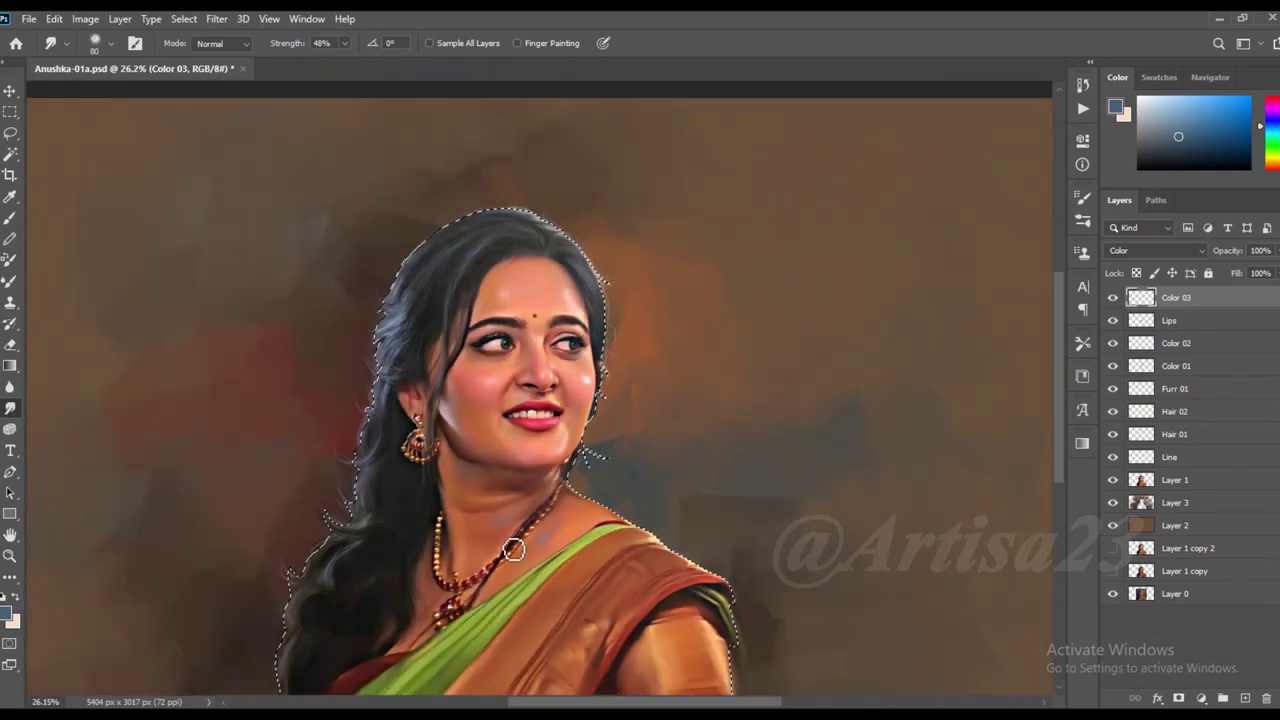
{"action": "scroll", "coordinate": [520, 500], "scroll_direction": "up", "scroll_amount": 1}
{"action": "key", "text": "bracketright"}
{"action": "key", "text": "bracketright"}
{"action": "key", "text": "bracketright"}
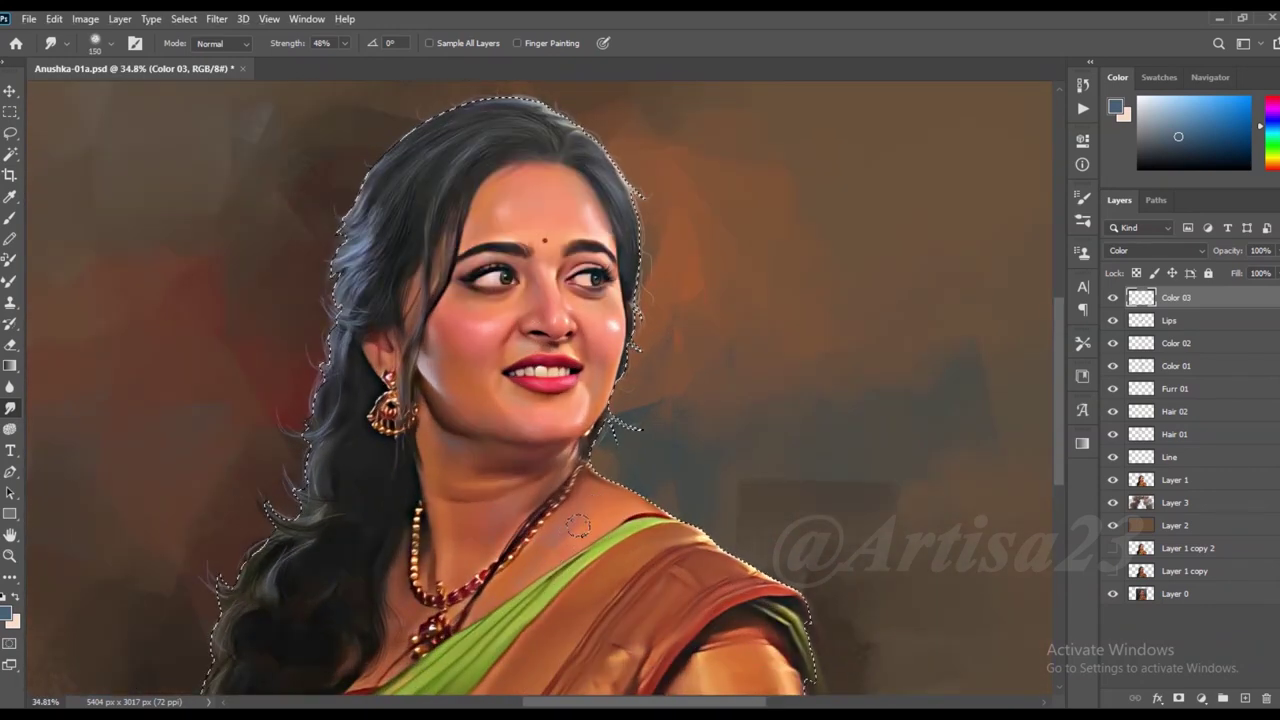
{"action": "scroll", "coordinate": [545, 436], "scroll_direction": "down", "scroll_amount": 1}
Save the file and add a new empty layer above Color 03
{"action": "key", "text": "ctrl+s"}
{"action": "scroll", "coordinate": [545, 436], "scroll_direction": "up", "scroll_amount": 1}
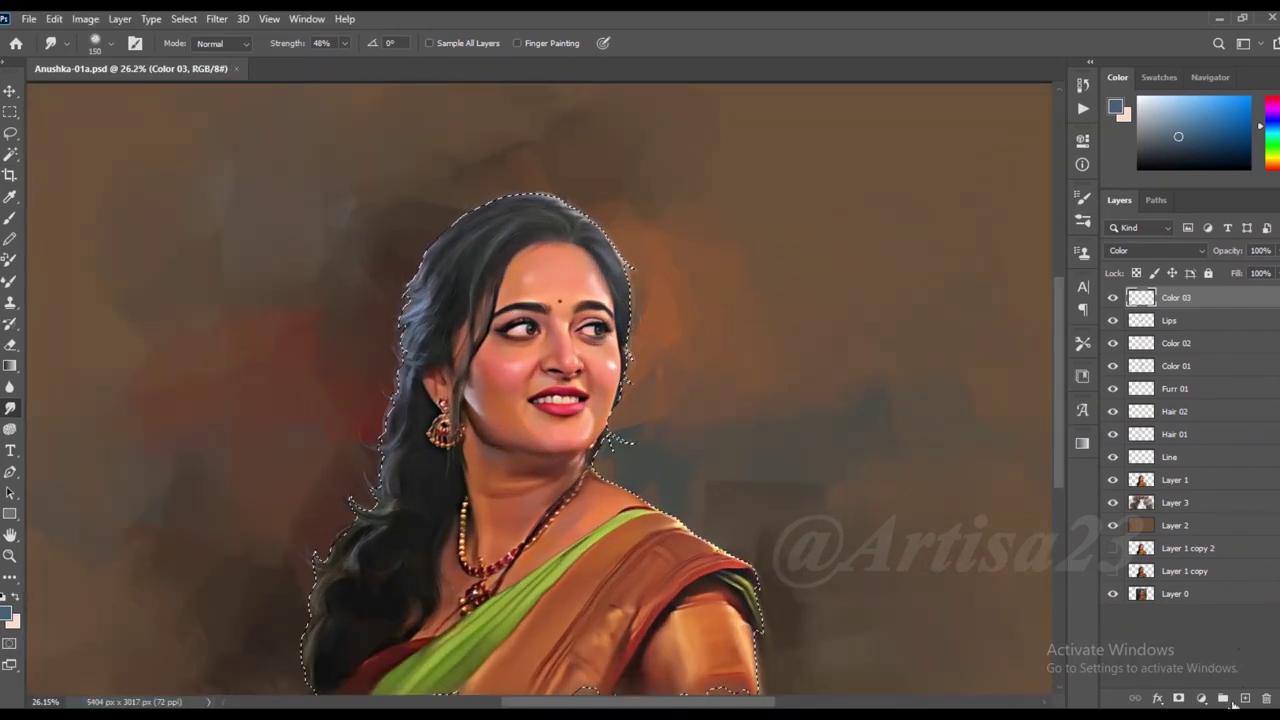
{"action": "left_click", "coordinate": [1245, 698]}
{"action": "double_click", "coordinate": [1177, 297]}
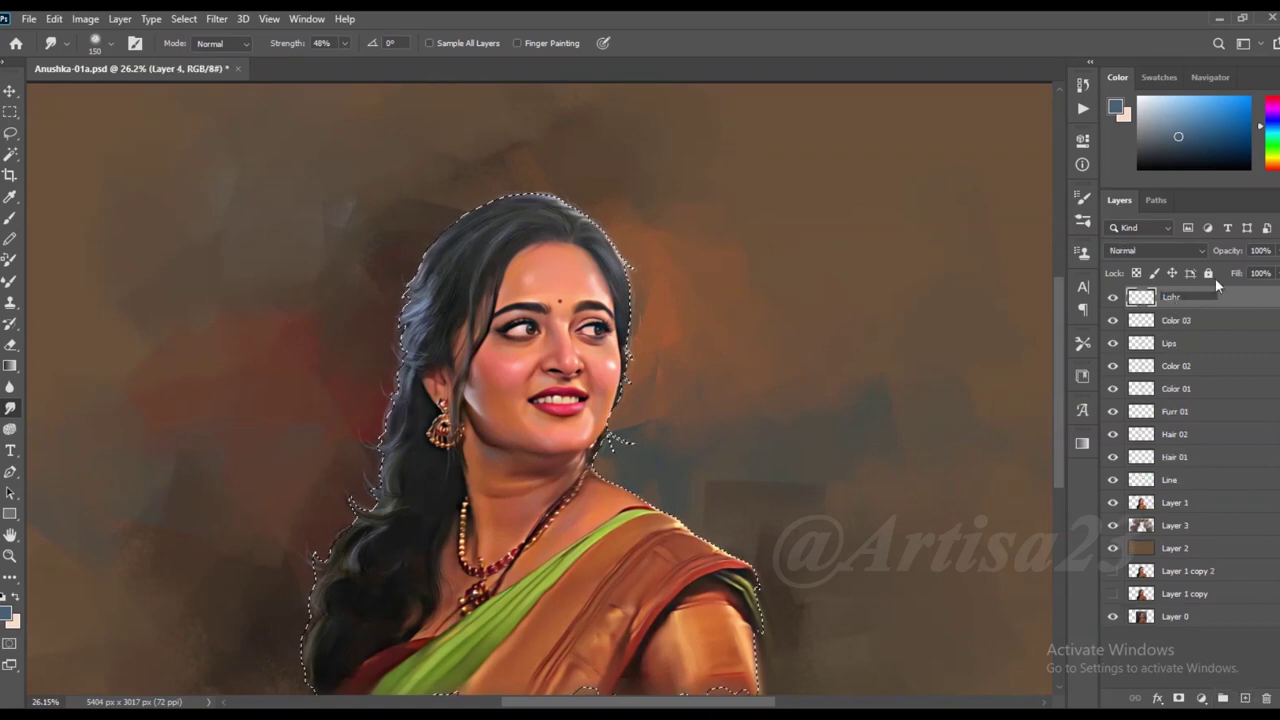
Name the new layer 'Lght'
{"action": "type", "text": "Lghr"}
{"action": "key", "text": "BackSpace"}
{"action": "type", "text": "t"}
{"action": "key", "text": "Return"}
{"action": "scroll", "coordinate": [611, 312], "scroll_direction": "up", "scroll_amount": 1}
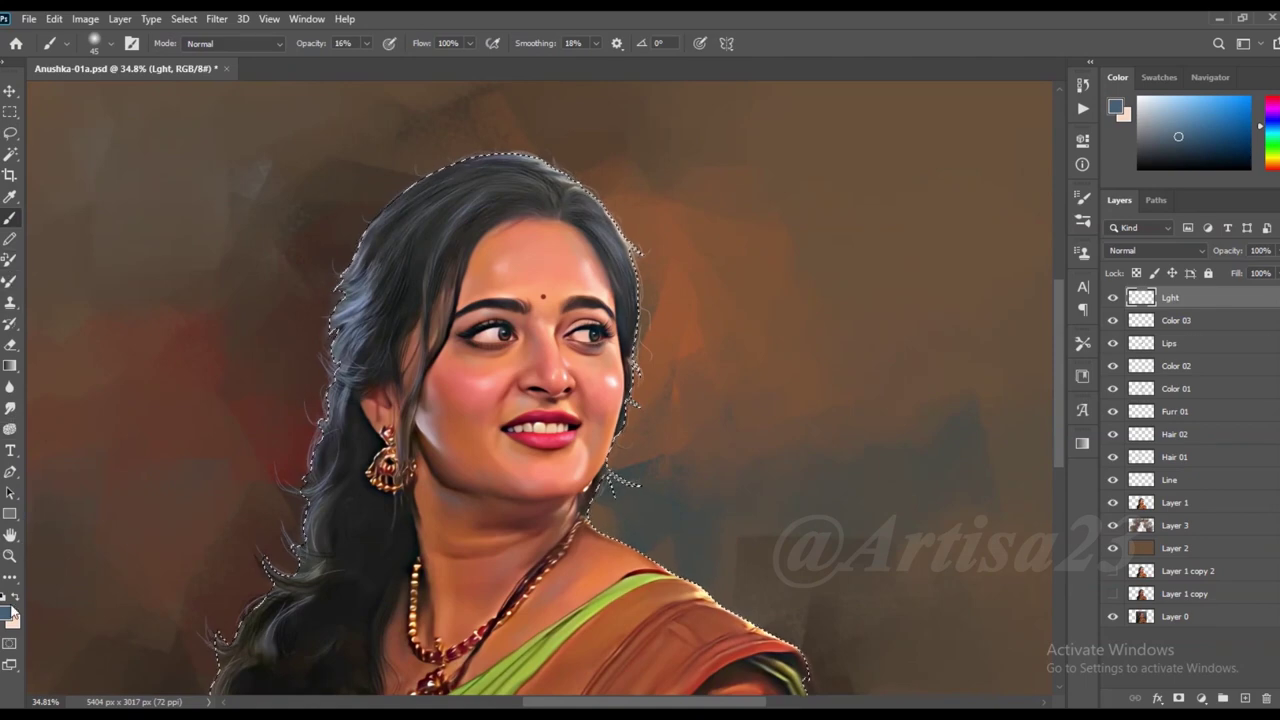
Set the foreground colour to white and choose a small brush
{"action": "left_click", "coordinate": [6, 613]}
{"action": "left_click", "coordinate": [1055, 376]}
{"action": "key", "text": "b"}
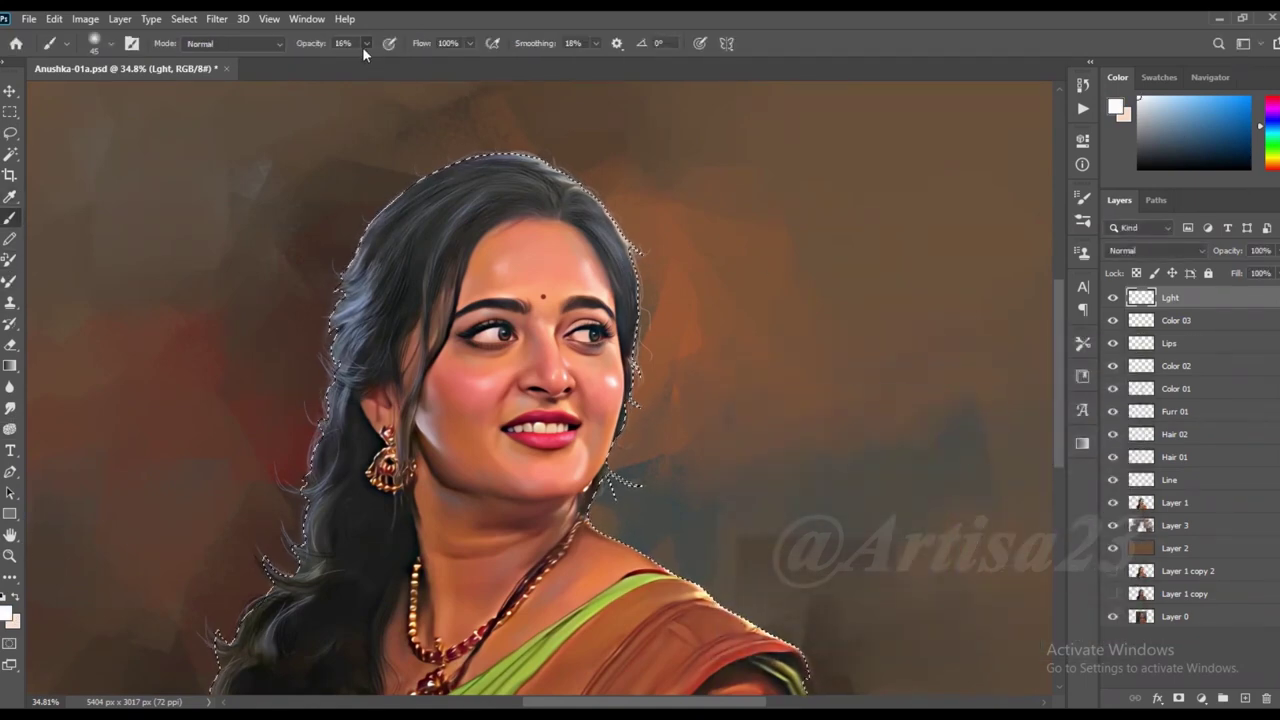
{"action": "scroll", "coordinate": [555, 372], "scroll_direction": "up", "scroll_amount": 2}
{"action": "scroll", "coordinate": [555, 372], "scroll_direction": "up", "scroll_amount": 1}
{"action": "key", "text": "bracketleft"}
{"action": "key", "text": "bracketleft"}
{"action": "key", "text": "bracketleft"}
Paint white highlights on the nose bridge, both sides of the forehead and above the lip
{"action": "left_click_drag", "start_coordinate": [536, 262], "coordinate": [535, 281]}
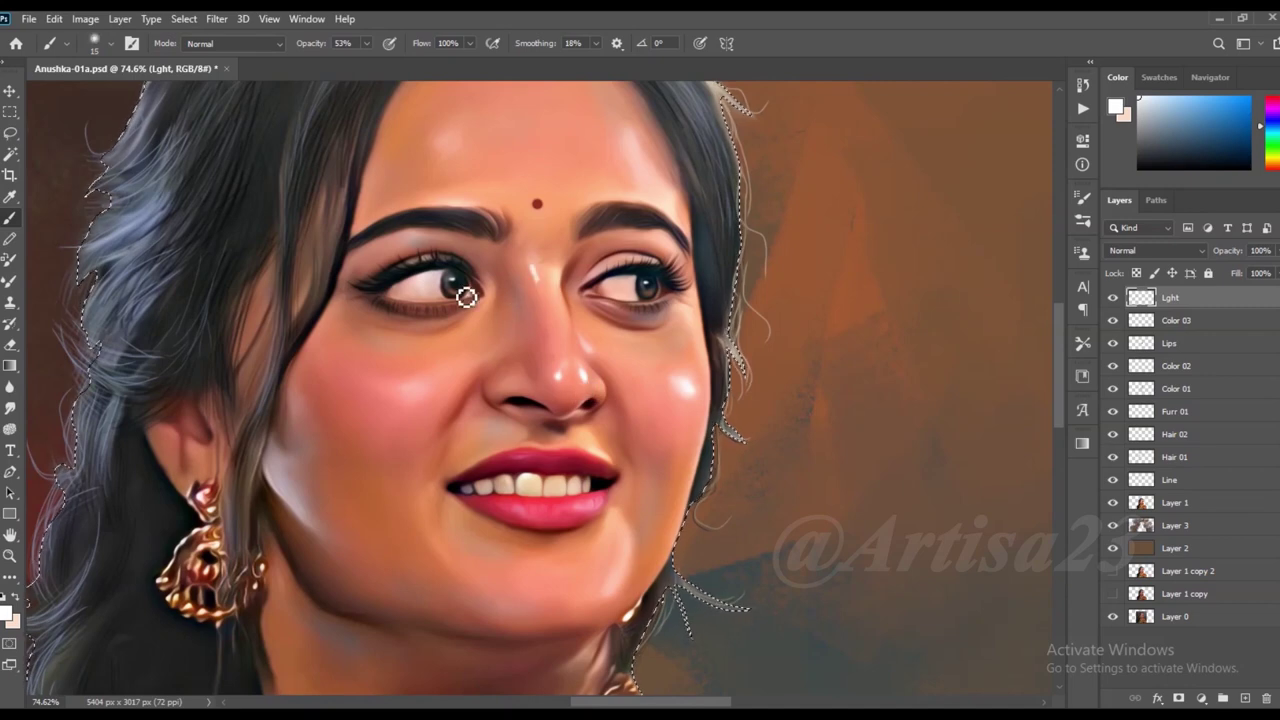
{"action": "key", "text": "bracketleft"}
{"action": "key", "text": "bracketright"}
{"action": "key", "text": "bracketright"}
{"action": "key", "text": "bracketright"}
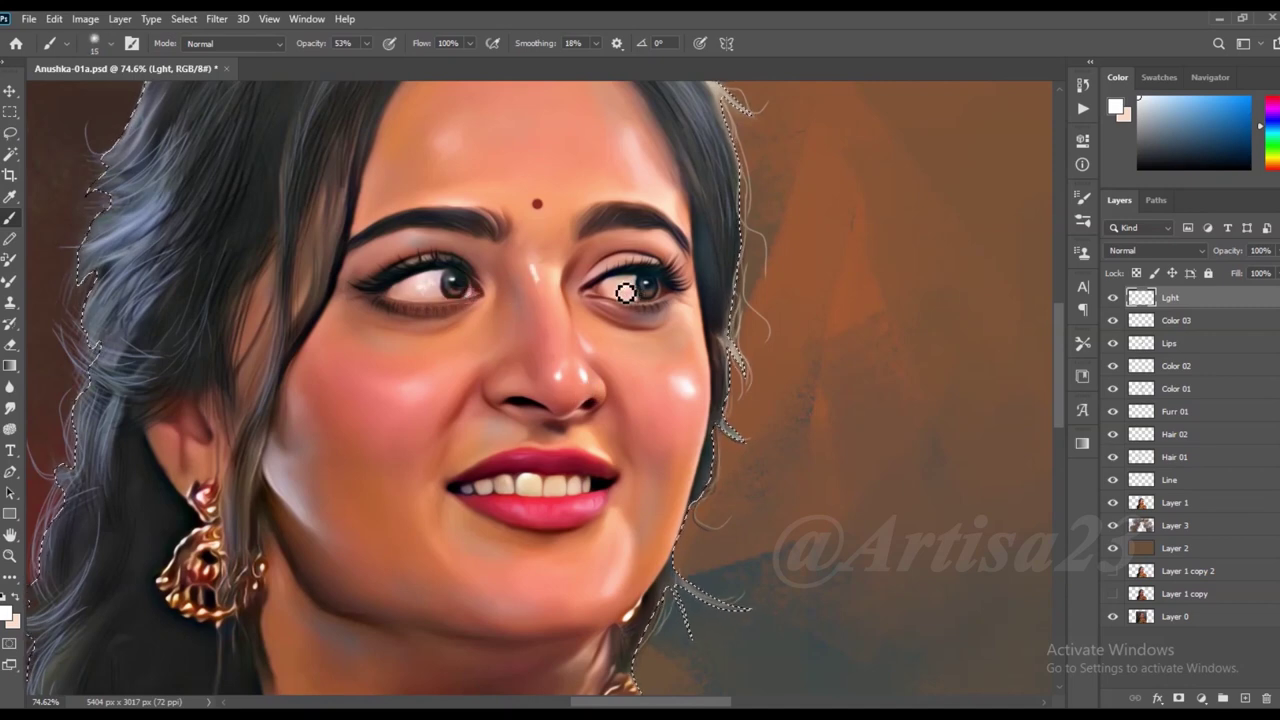
{"action": "left_click_drag", "start_coordinate": [451, 149], "coordinate": [440, 136]}
{"action": "left_click_drag", "start_coordinate": [626, 160], "coordinate": [624, 136]}
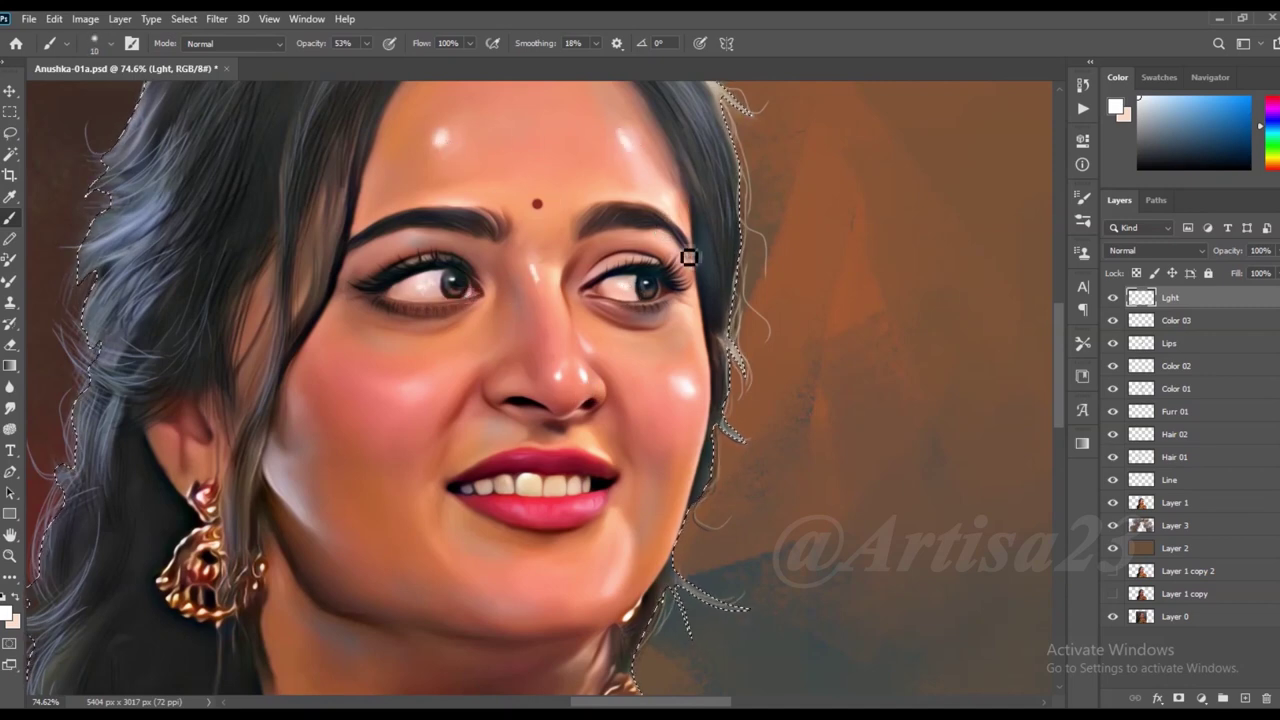
{"action": "key", "text": "bracketleft"}
{"action": "key", "text": "bracketleft"}
{"action": "key", "text": "bracketleft"}
{"action": "left_click_drag", "start_coordinate": [526, 443], "coordinate": [518, 431]}
Add a white highlight on the left cheek, then switch to the Smudge tool
{"action": "key", "text": "bracketright"}
{"action": "key", "text": "bracketright"}
{"action": "key", "text": "bracketright"}
{"action": "left_click_drag", "start_coordinate": [426, 403], "coordinate": [440, 386]}
{"action": "key", "text": "bracketleft"}
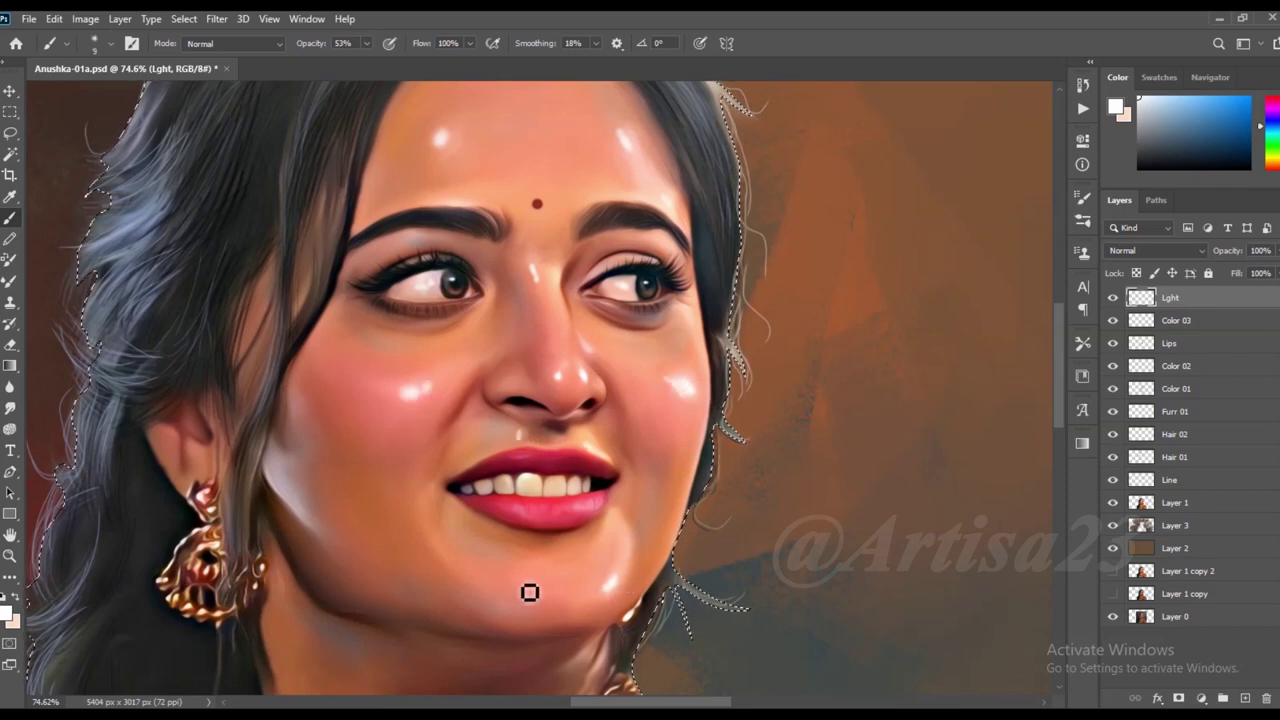
{"action": "scroll", "coordinate": [598, 572], "scroll_direction": "down", "scroll_amount": 5}
{"action": "scroll", "coordinate": [598, 572], "scroll_direction": "up", "scroll_amount": 2}
{"action": "key", "text": "bracketright"}
{"action": "key", "text": "bracketright"}
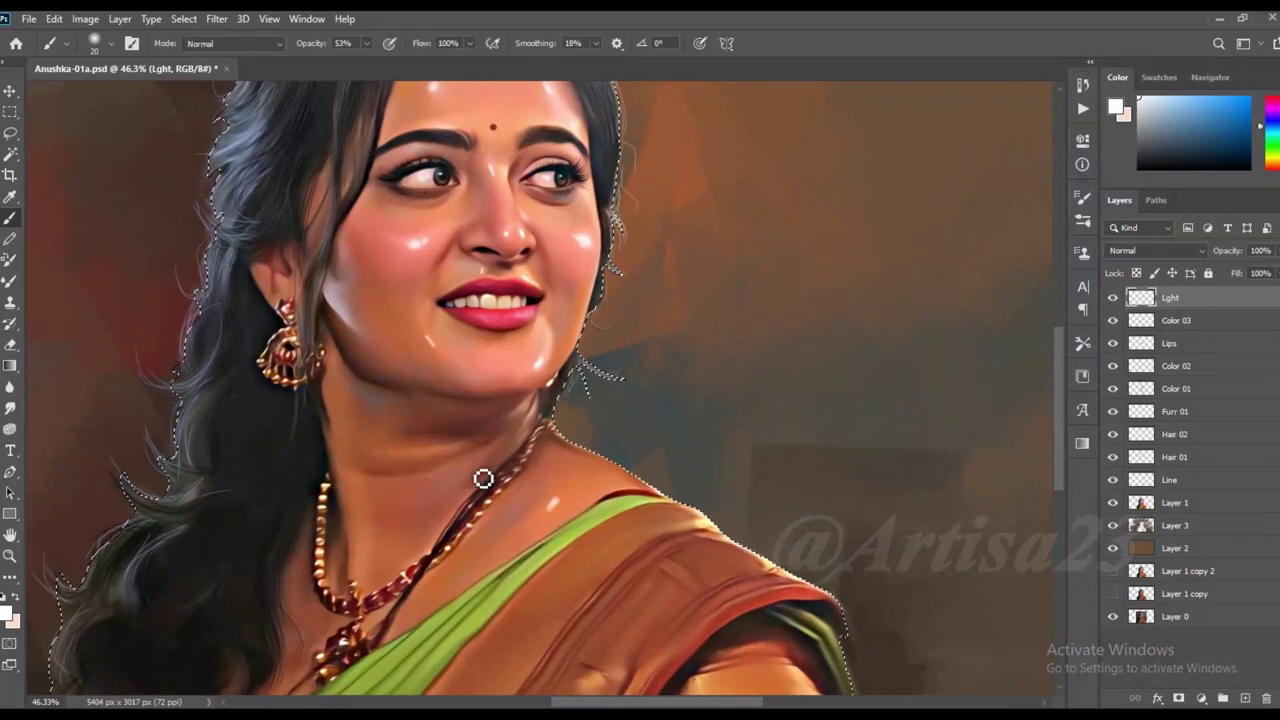
{"action": "scroll", "coordinate": [494, 343], "scroll_direction": "up", "scroll_amount": 2}
{"action": "scroll", "coordinate": [518, 370], "scroll_direction": "up", "scroll_amount": 4}
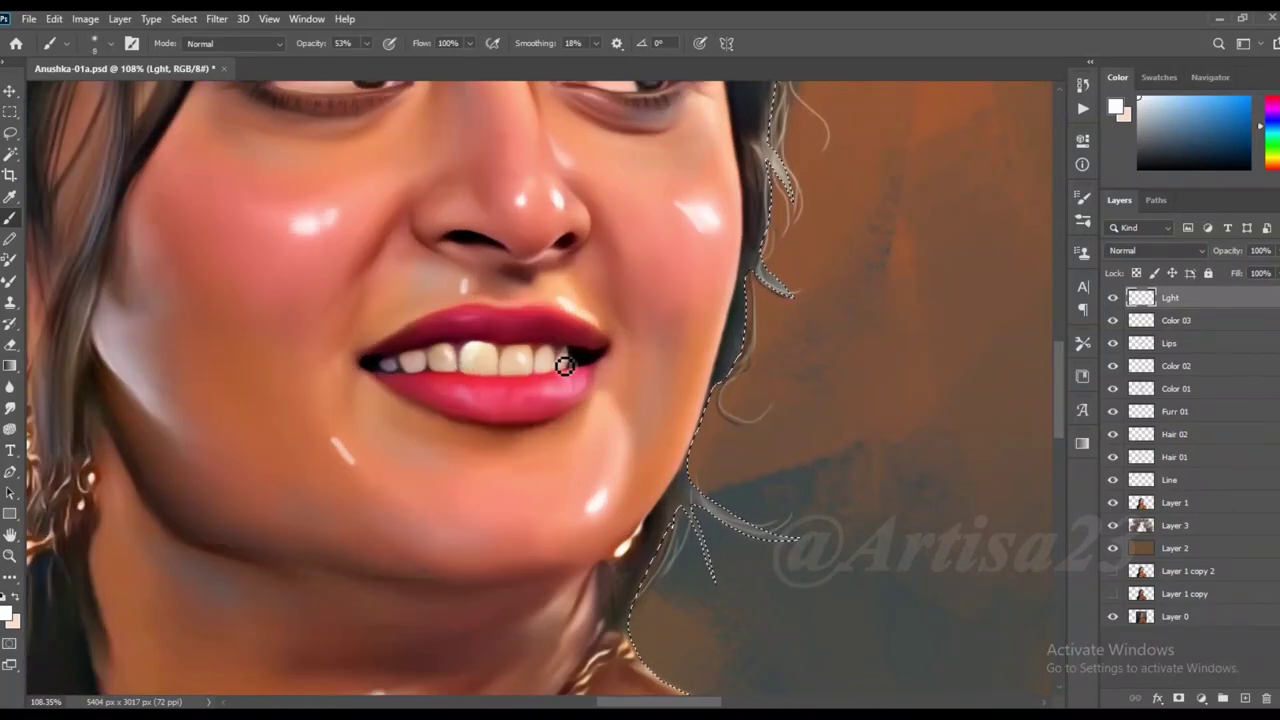
{"action": "left_click", "coordinate": [10, 408]}
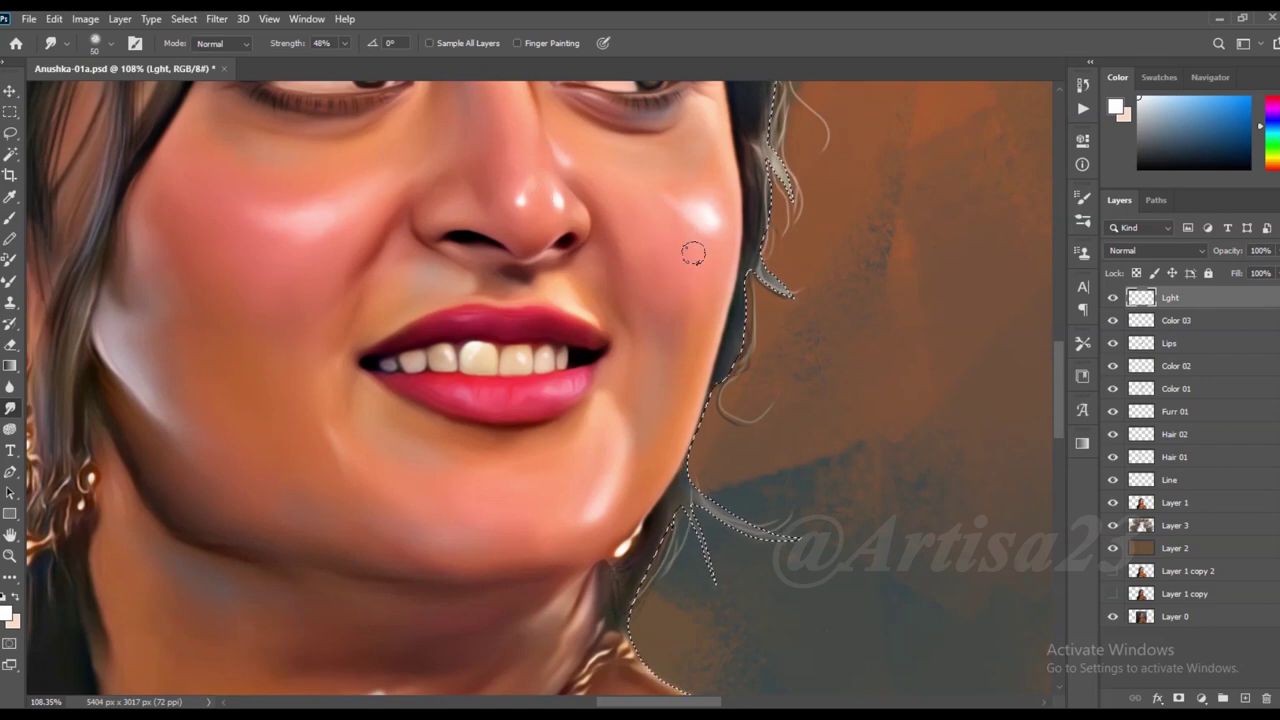
Save the file and smudge the bright right-cheek highlight softer into the skin
{"action": "scroll", "coordinate": [606, 462], "scroll_direction": "down", "scroll_amount": 2}
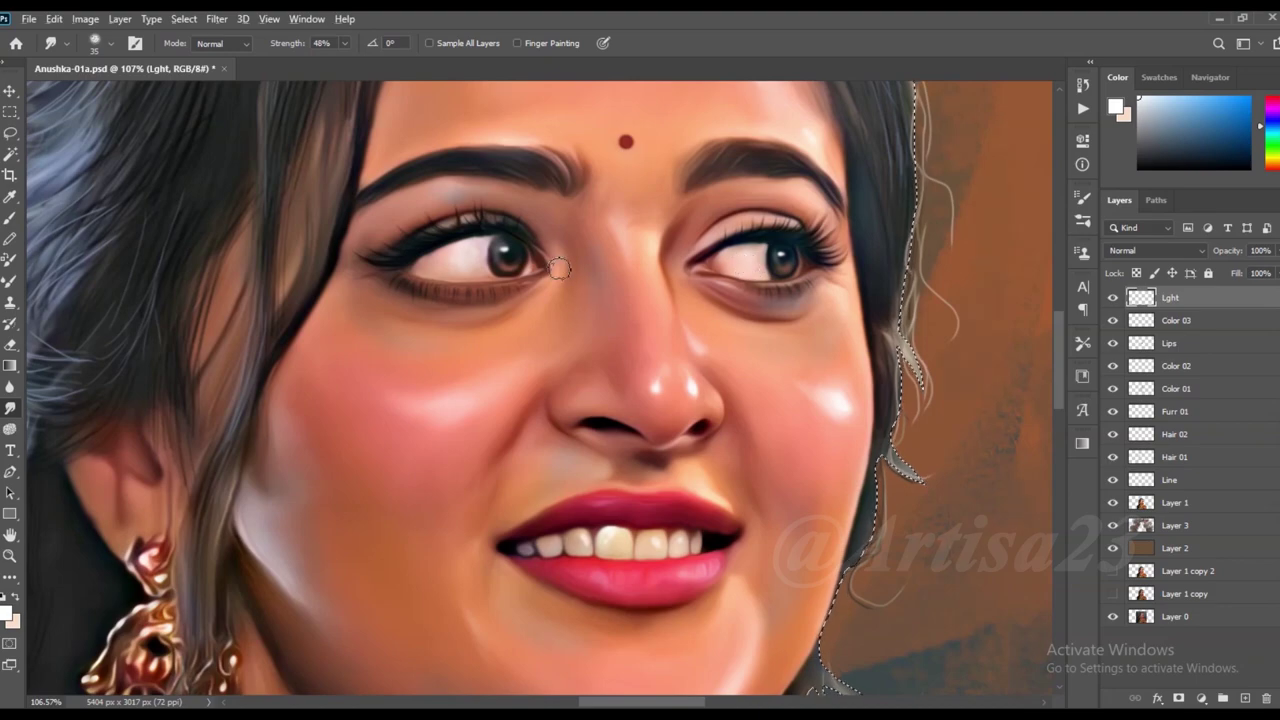
{"action": "key", "text": "ctrl+s"}
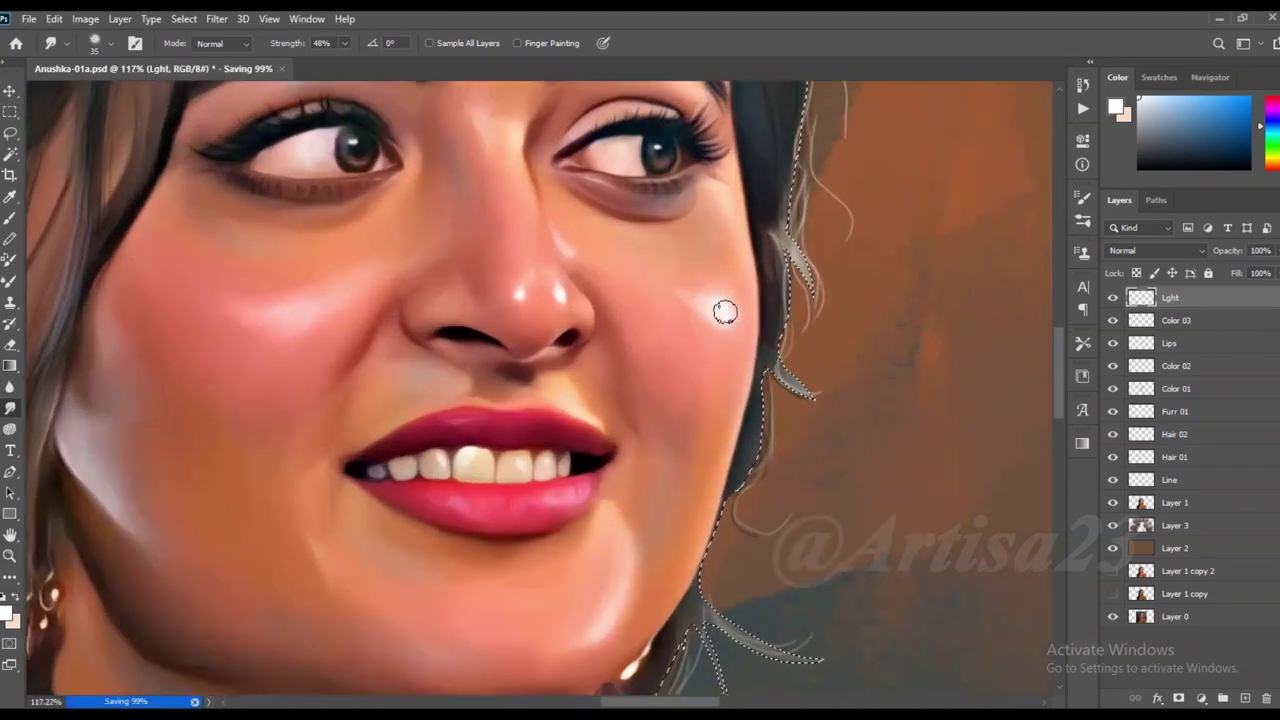
{"action": "left_click_drag", "start_coordinate": [714, 322], "coordinate": [720, 328]}
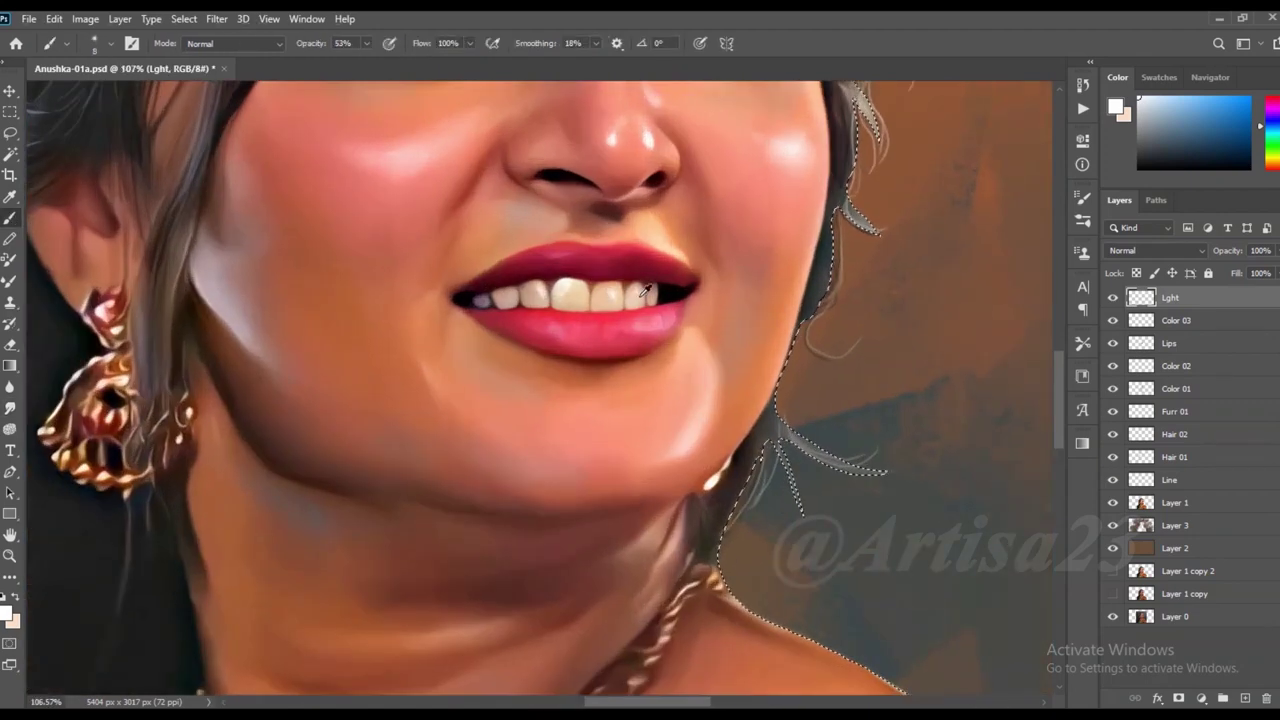
{"action": "scroll", "coordinate": [645, 290], "scroll_direction": "up", "scroll_amount": 2}
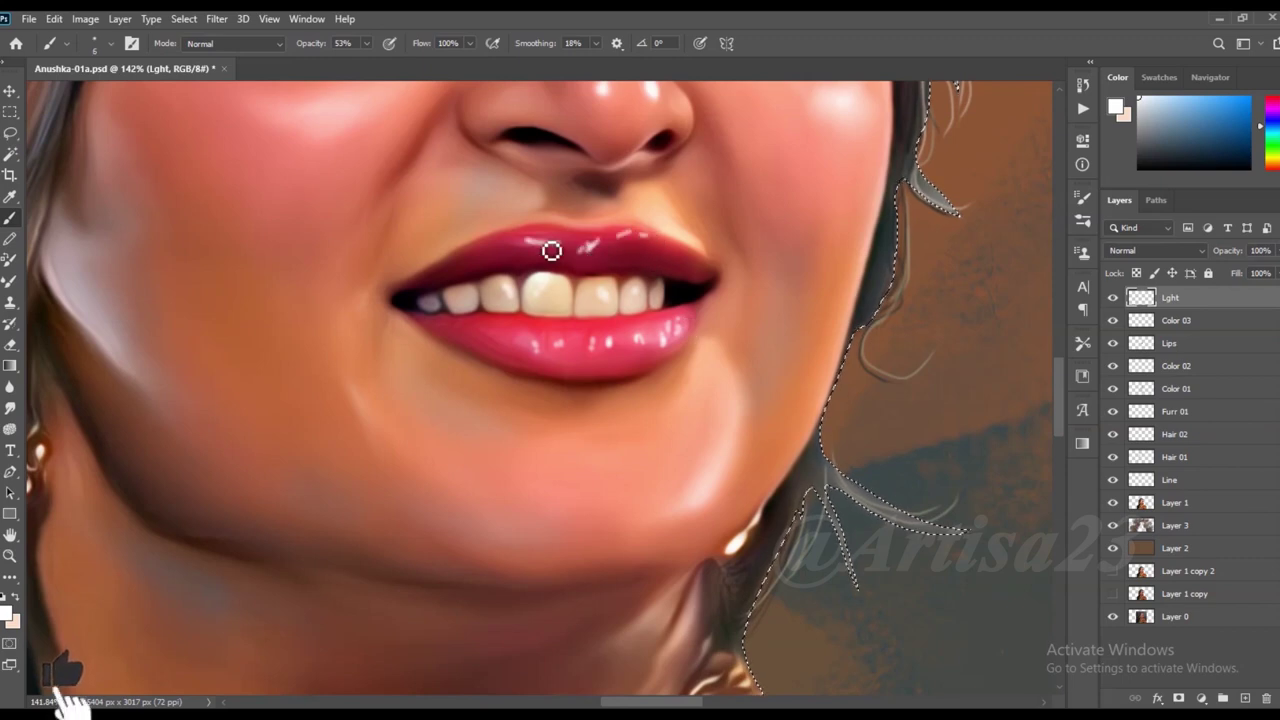
Paint white glints along the upper lip edge and smudge them into the lip
{"action": "left_click_drag", "start_coordinate": [600, 224], "coordinate": [540, 224]}
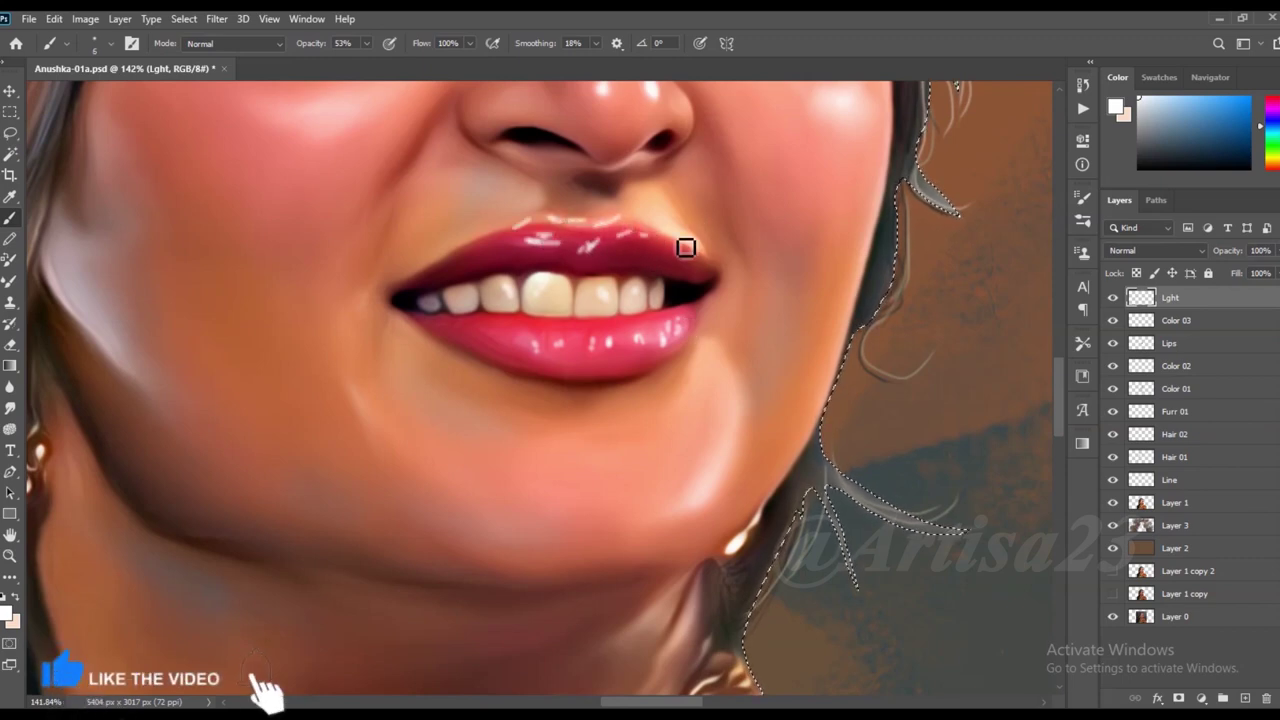
{"action": "left_click", "coordinate": [576, 213], "text": "alt"}
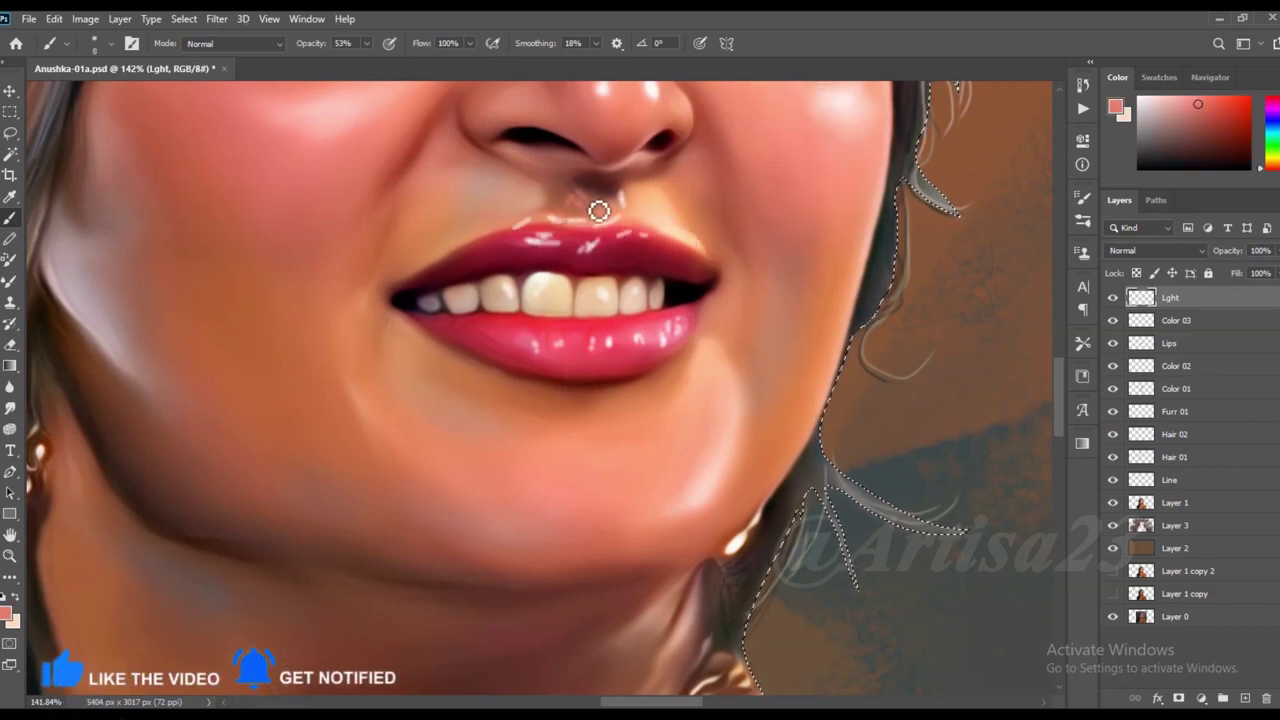
{"action": "left_click", "coordinate": [12, 404]}
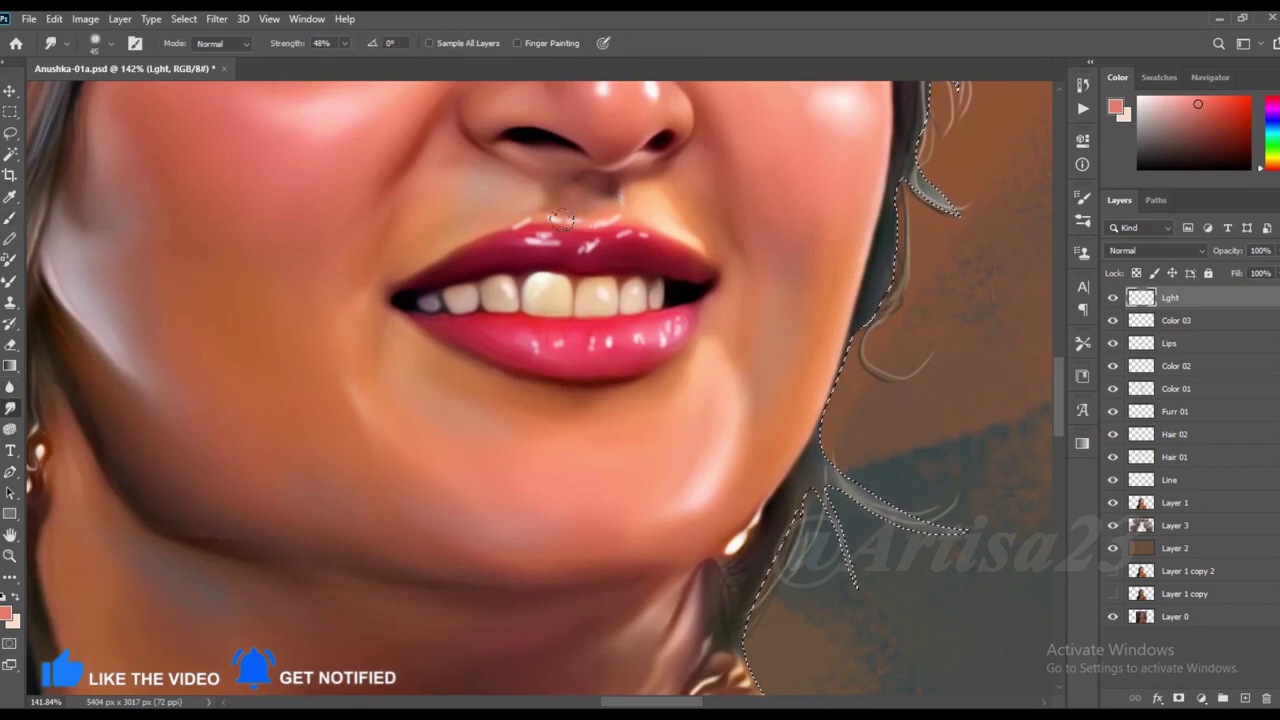
{"action": "left_click_drag", "start_coordinate": [561, 219], "coordinate": [542, 215]}
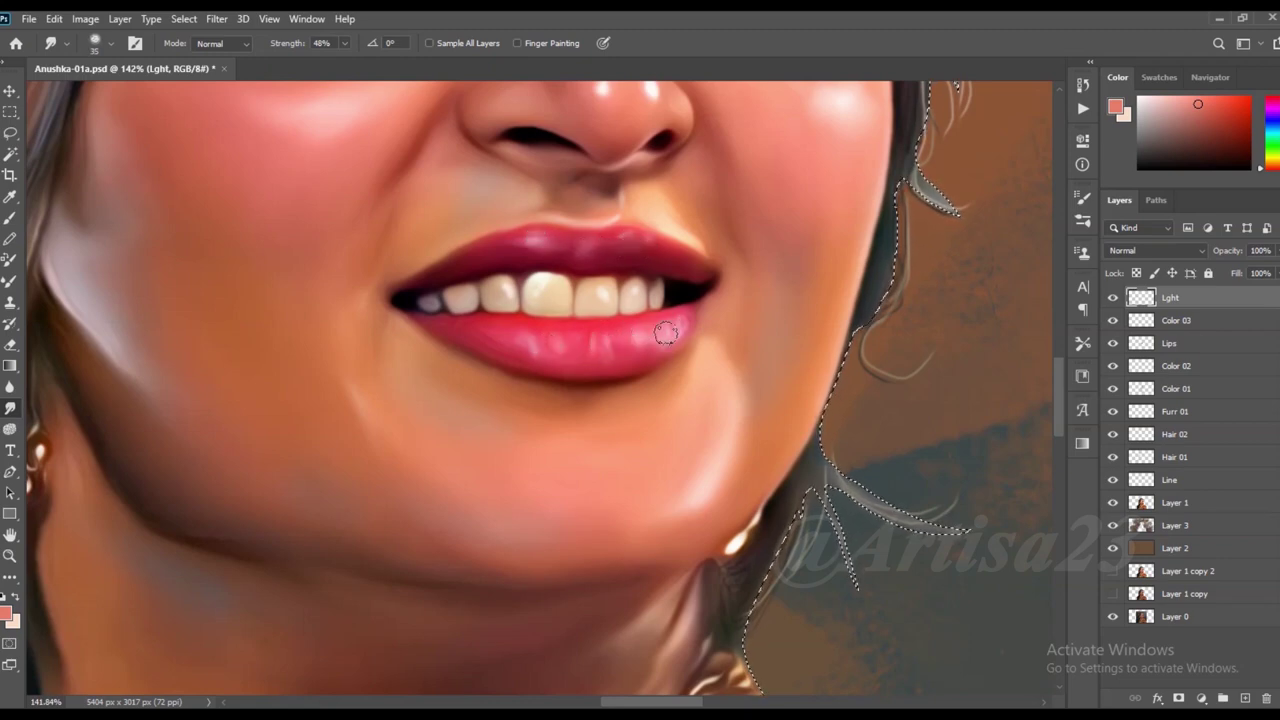
{"action": "scroll", "coordinate": [586, 286], "scroll_direction": "down", "scroll_amount": 5}
{"action": "scroll", "coordinate": [562, 291], "scroll_direction": "up", "scroll_amount": 5}
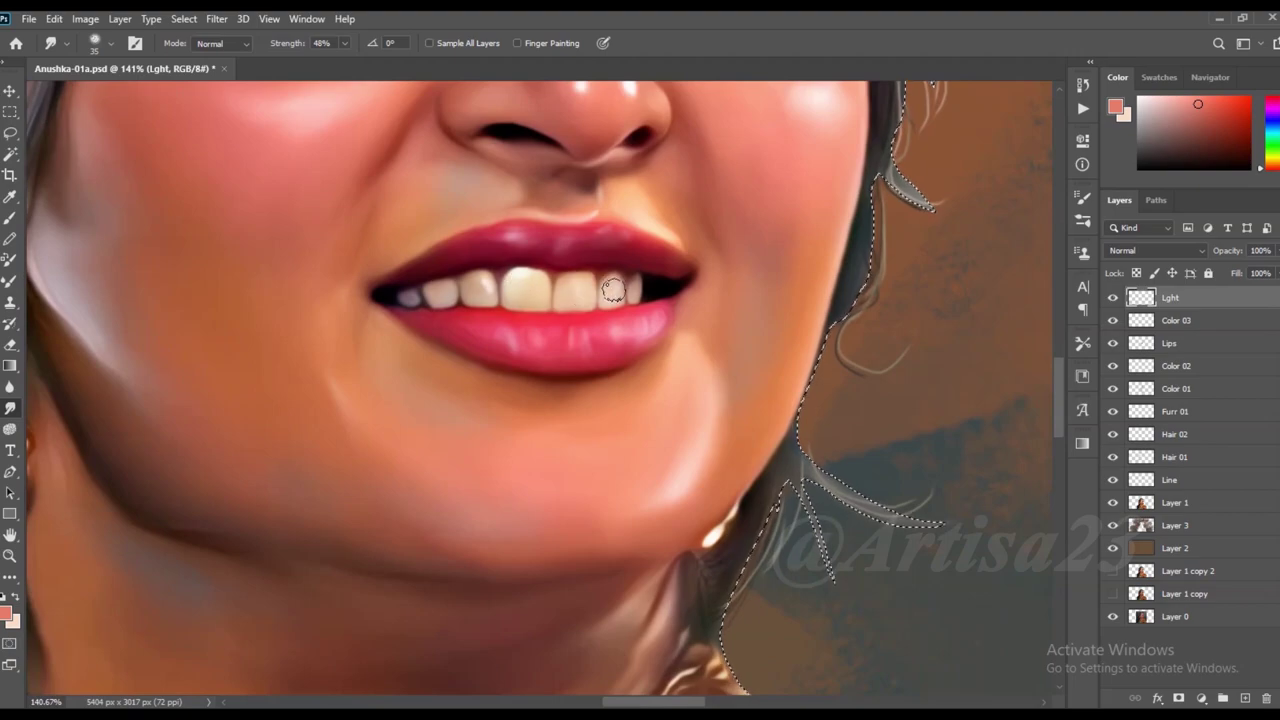
{"action": "scroll", "coordinate": [482, 288], "scroll_direction": "down", "scroll_amount": 2}
{"action": "scroll", "coordinate": [571, 257], "scroll_direction": "down", "scroll_amount": 2}
{"action": "scroll", "coordinate": [623, 337], "scroll_direction": "down", "scroll_amount": 2}
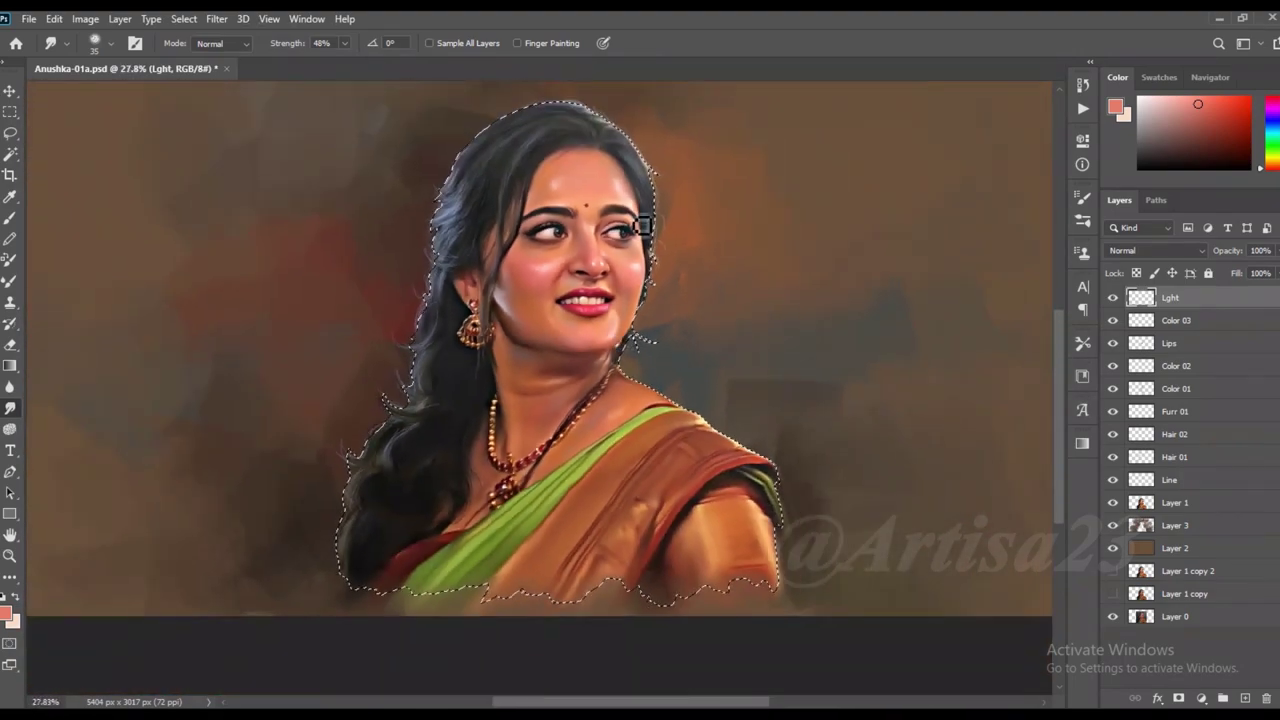
{"action": "scroll", "coordinate": [555, 302], "scroll_direction": "up", "scroll_amount": 3}
Blend the shading up the nose bridge, zoom out and save the portrait
{"action": "left_click_drag", "start_coordinate": [571, 300], "coordinate": [570, 244]}
{"action": "scroll", "coordinate": [529, 186], "scroll_direction": "down", "scroll_amount": 2}
{"action": "scroll", "coordinate": [520, 250], "scroll_direction": "down", "scroll_amount": 2}
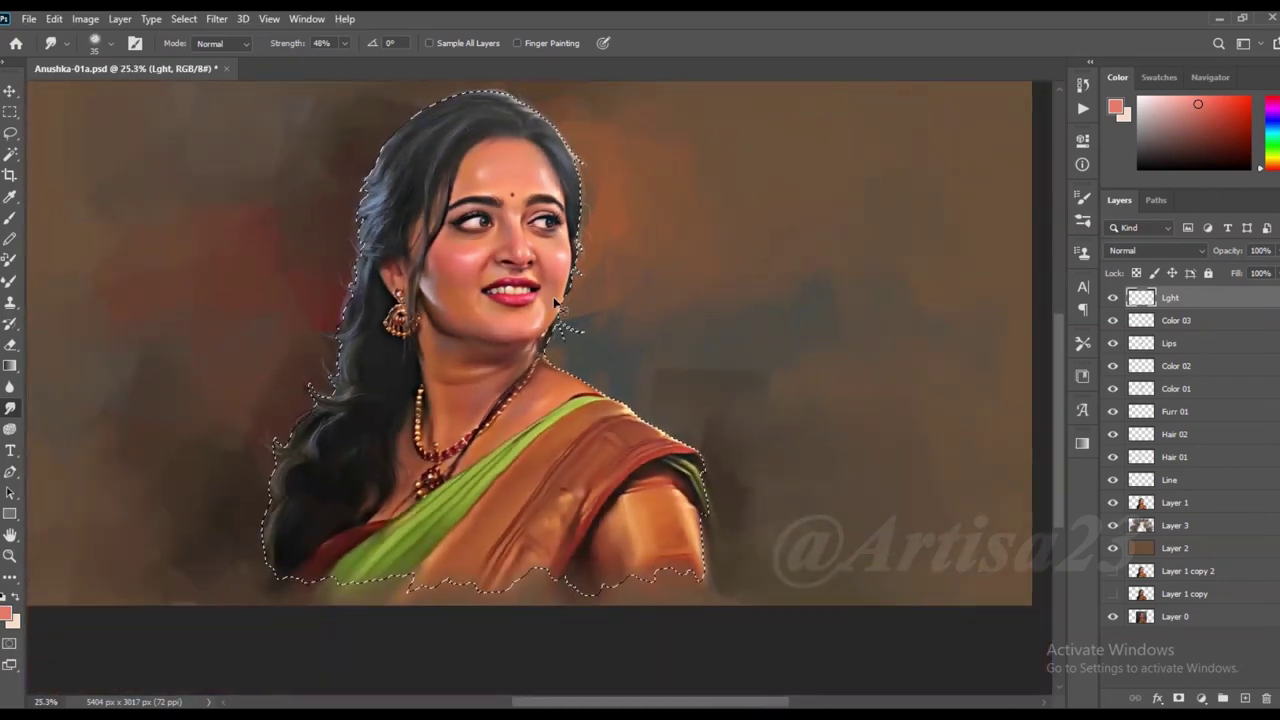
{"action": "key", "text": "ctrl+s"}
{"action": "scroll", "coordinate": [549, 289], "scroll_direction": "up", "scroll_amount": 1}
{"action": "scroll", "coordinate": [545, 328], "scroll_direction": "up", "scroll_amount": 1}
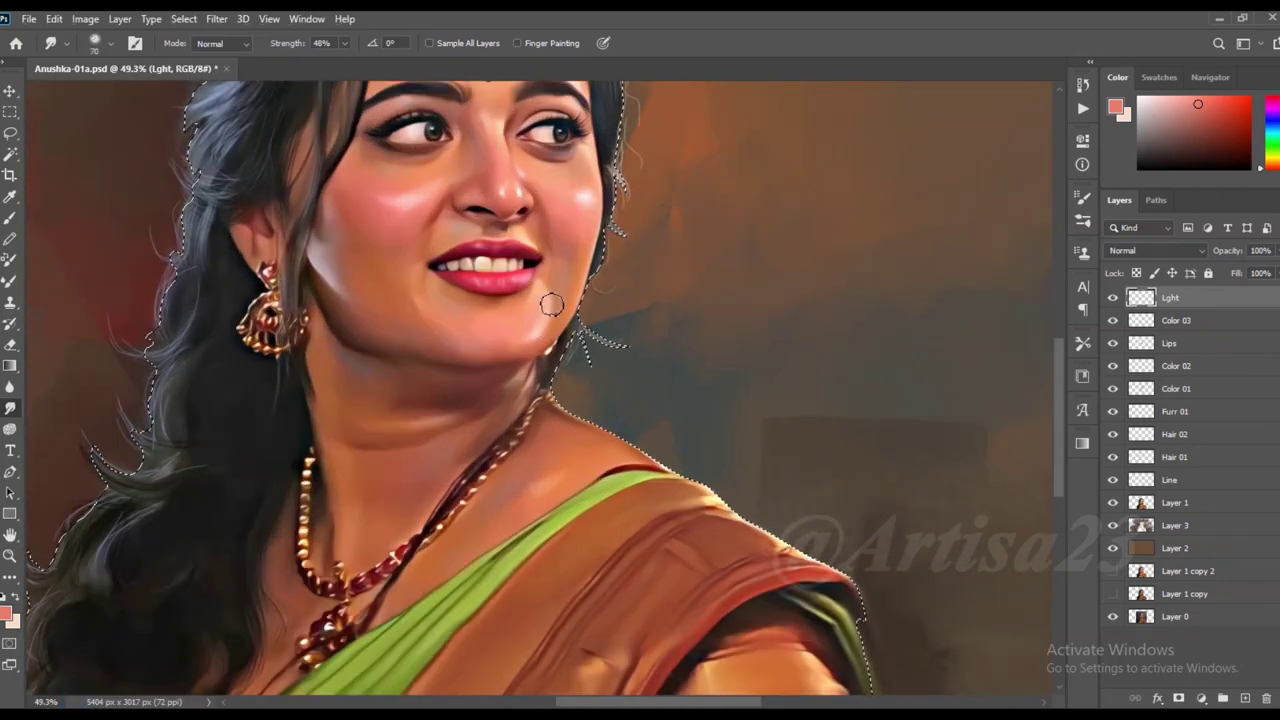
{"action": "scroll", "coordinate": [555, 253], "scroll_direction": "down", "scroll_amount": 2}
{"action": "scroll", "coordinate": [419, 269], "scroll_direction": "down", "scroll_amount": 2}
{"action": "key", "text": "ctrl+s"}
{"action": "scroll", "coordinate": [494, 266], "scroll_direction": "down", "scroll_amount": 1}
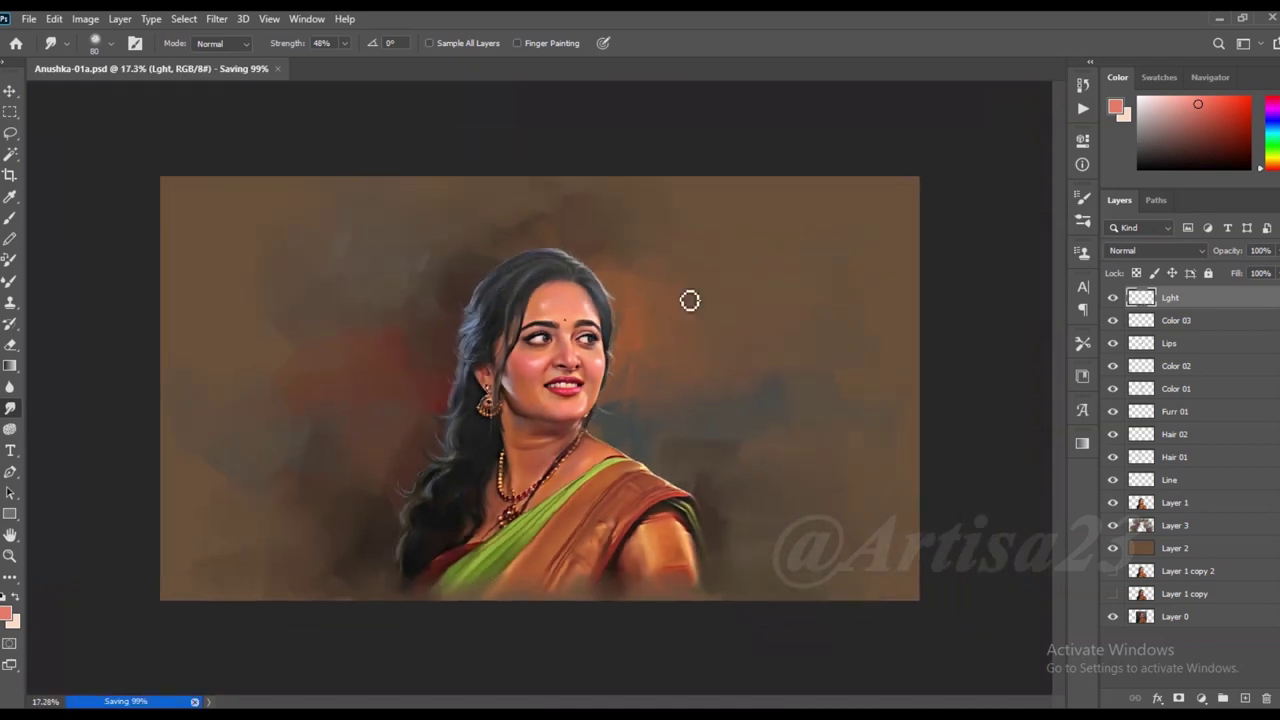
Group the painting layers, keep a hidden backup copy, merge Group 1 and save
{"action": "left_click", "coordinate": [1186, 505], "text": "shift"}
{"action": "key", "text": "ctrl+g"}
{"action": "key", "text": "ctrl+j"}
{"action": "left_click", "coordinate": [1175, 300]}
{"action": "right_click", "coordinate": [1175, 300]}
{"action": "left_click", "coordinate": [1180, 580]}
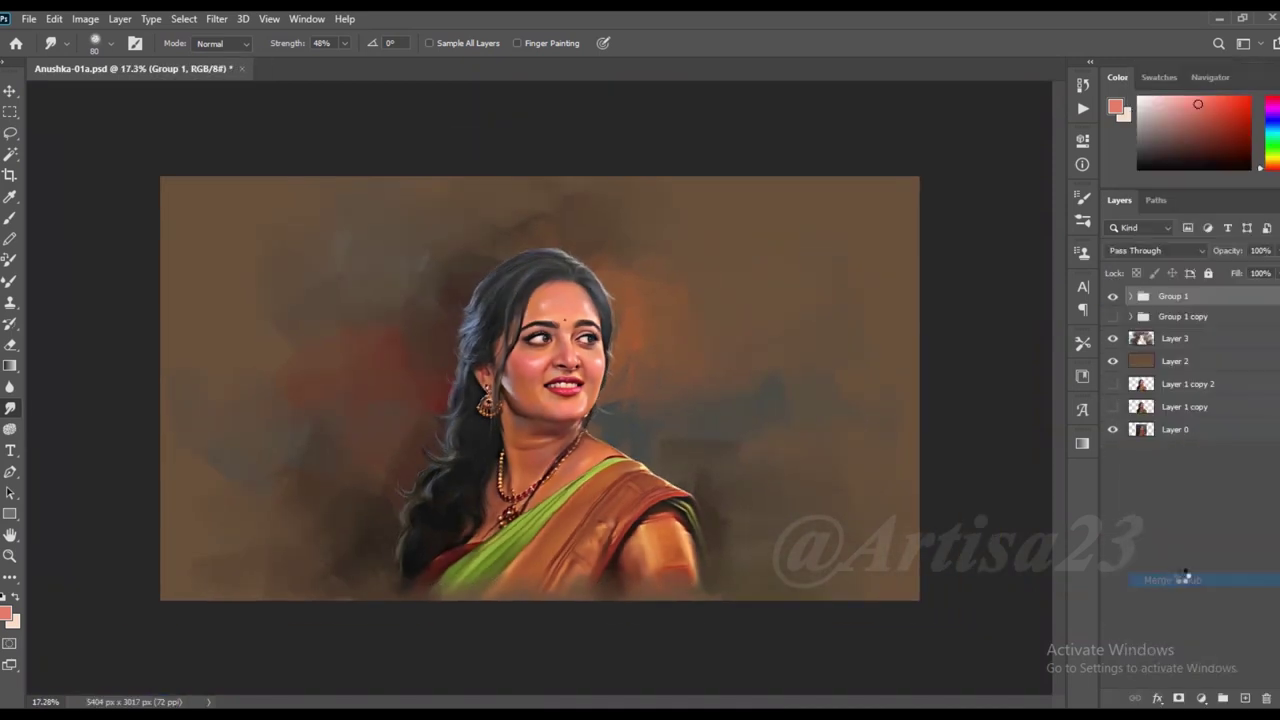
{"action": "scroll", "coordinate": [611, 354], "scroll_direction": "down", "scroll_amount": 1}
{"action": "key", "text": "ctrl+s"}
{"action": "scroll", "coordinate": [640, 425], "scroll_direction": "up", "scroll_amount": 2}
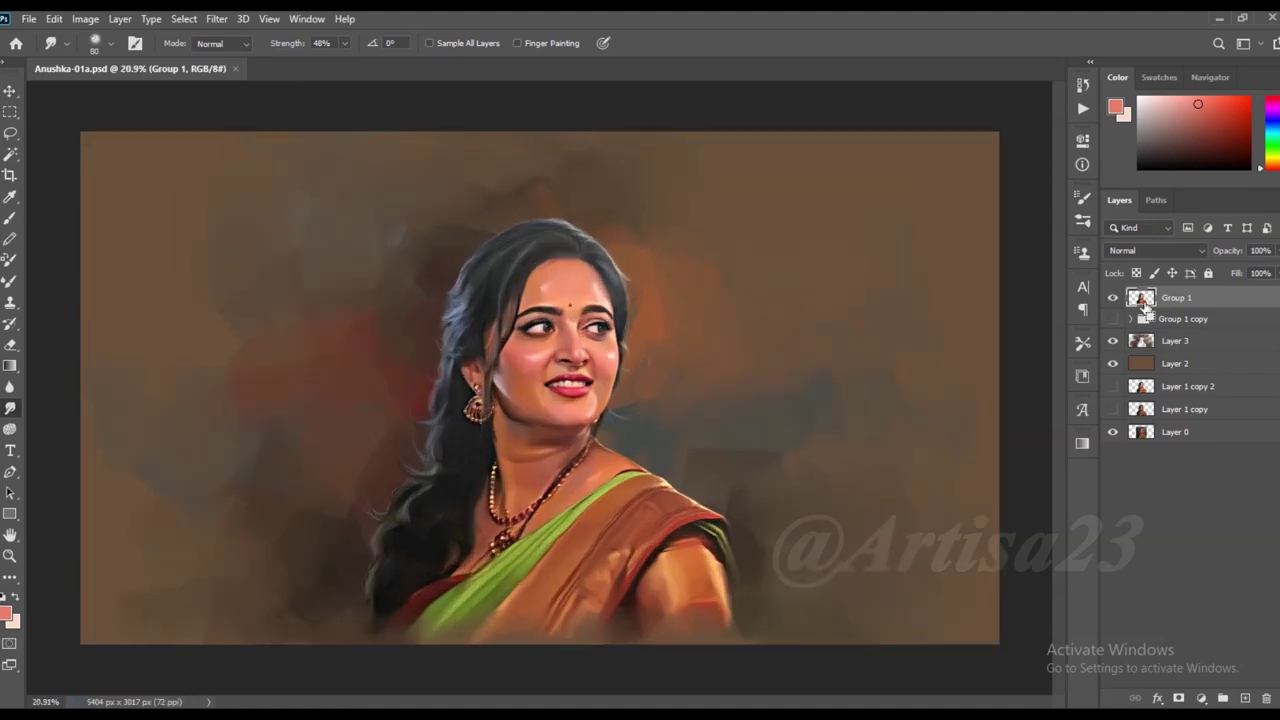
Add a new empty layer and set the foreground to a saturated blue
{"action": "key", "text": "ctrl+shift+alt+n"}
{"action": "key", "text": "i"}
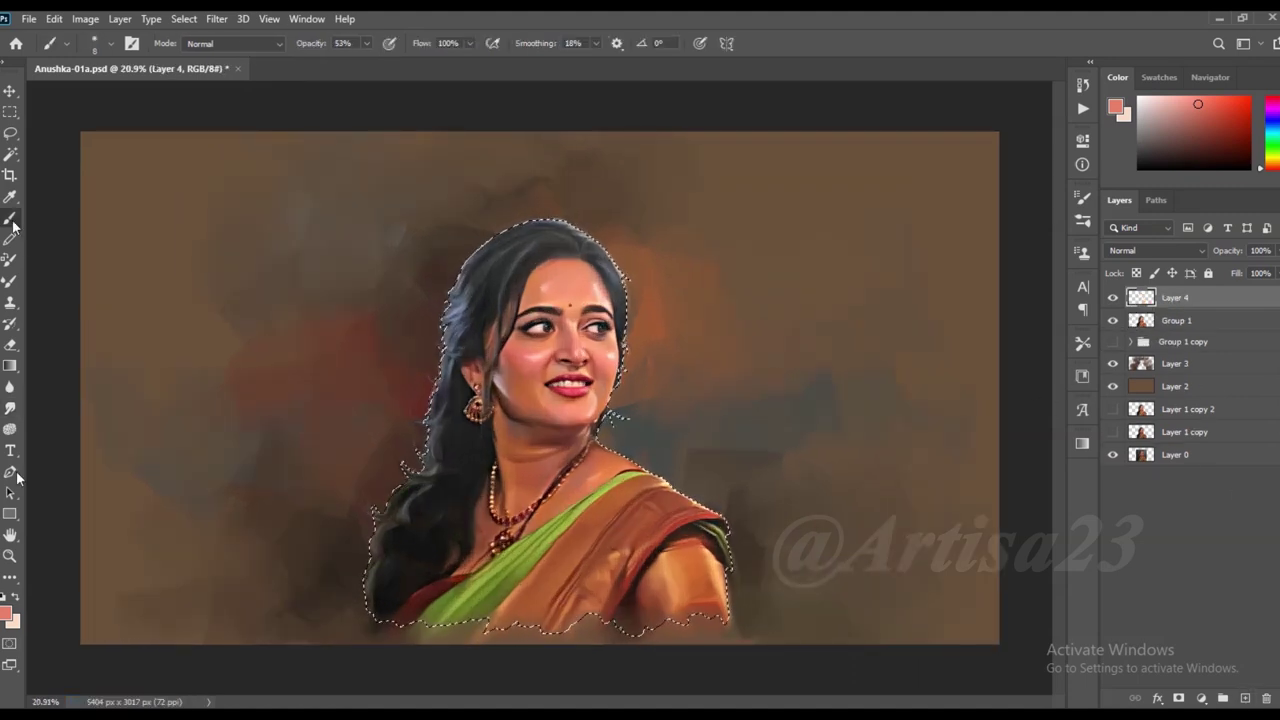
{"action": "left_click", "coordinate": [1115, 107]}
{"action": "left_click", "coordinate": [872, 420]}
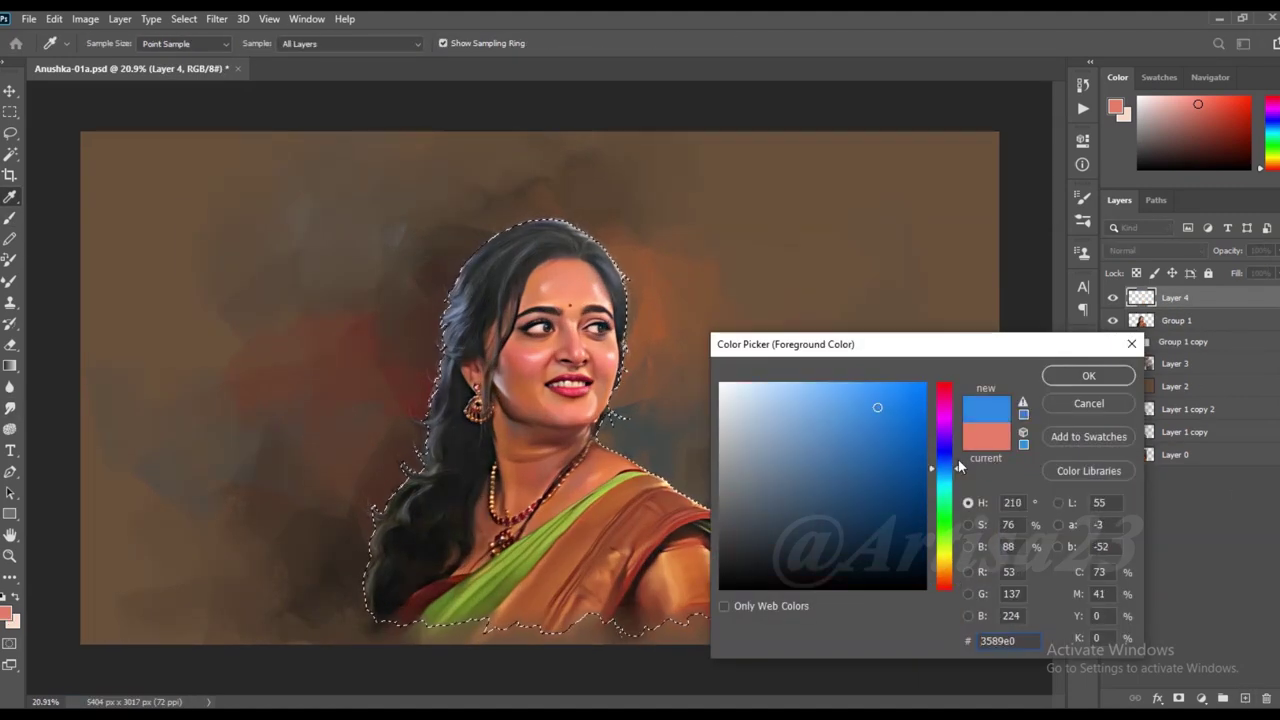
{"action": "left_click", "coordinate": [1090, 378]}
{"action": "key", "text": "b"}
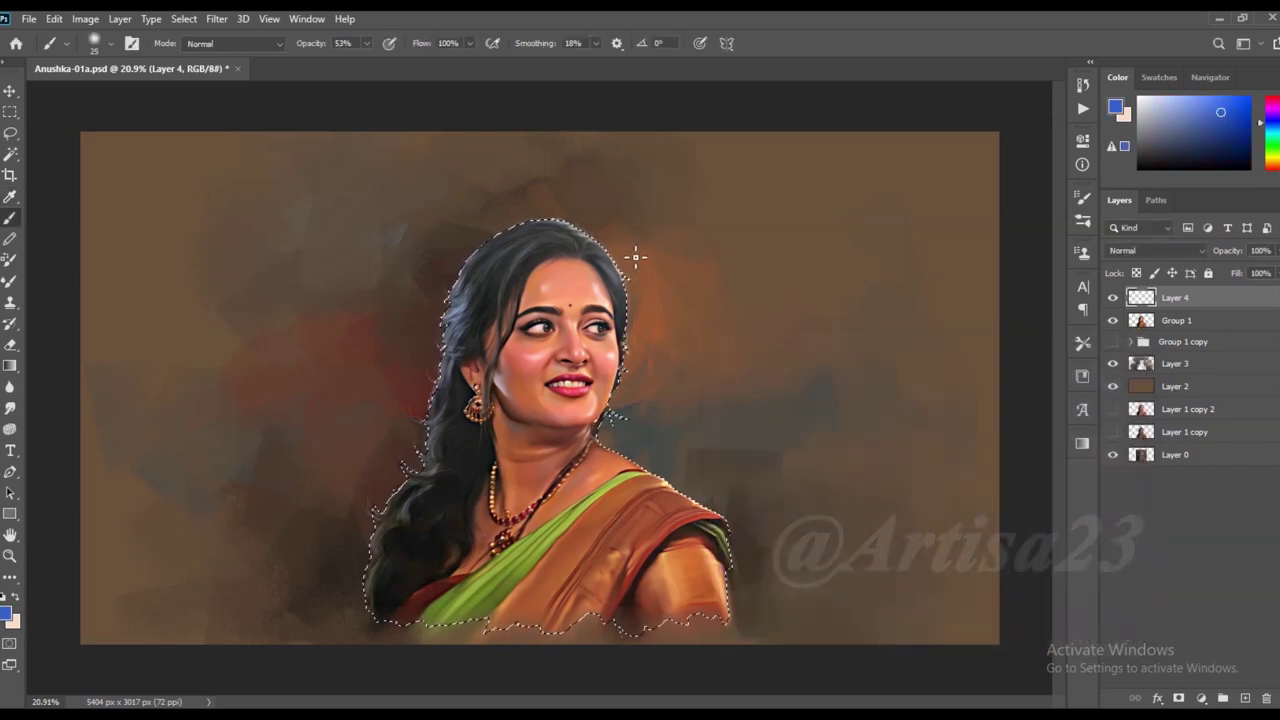
Brush blue over the hair on the left, down the strands and below the ear
{"action": "mouse_move", "coordinate": [606, 242]}
{"action": "left_mouse_down"}
{"action": "mouse_move", "coordinate": [427, 371]}
{"action": "mouse_move", "coordinate": [485, 298]}
{"action": "left_mouse_up"}
{"action": "key", "text": "bracketleft"}
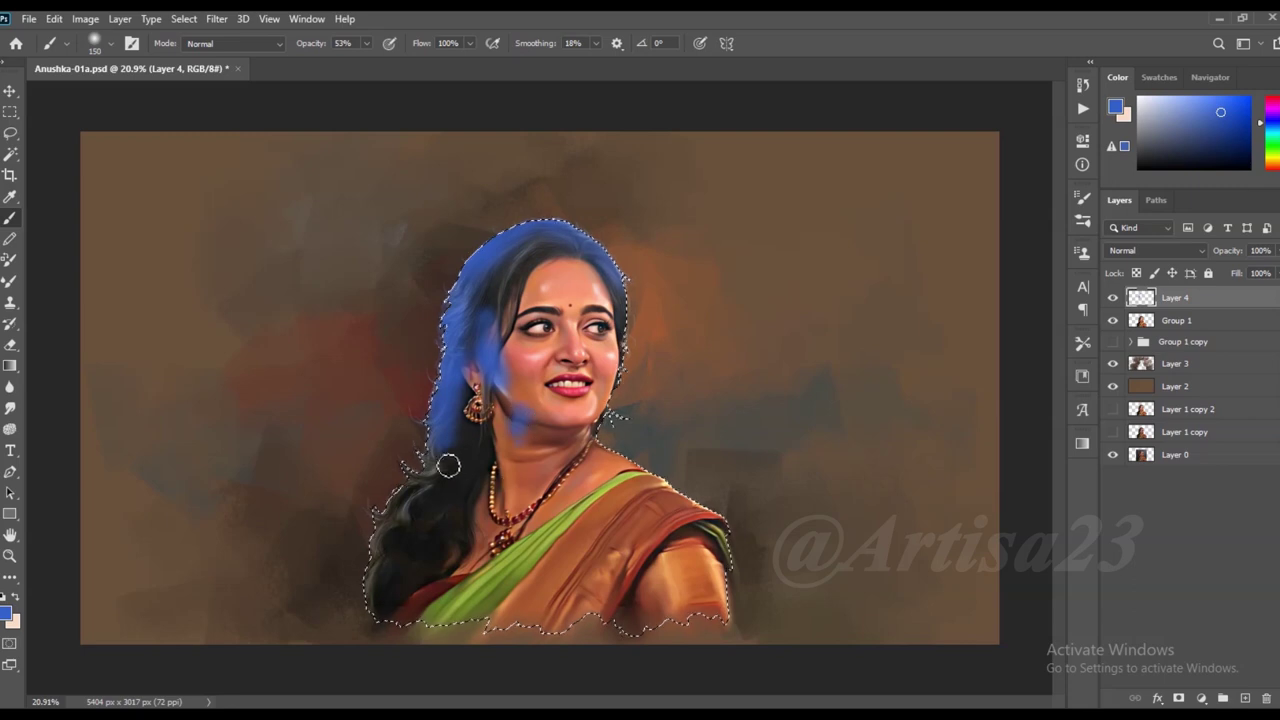
{"action": "key", "text": "bracketright"}
{"action": "key", "text": "bracketright"}
{"action": "left_click_drag", "start_coordinate": [448, 465], "coordinate": [379, 550]}
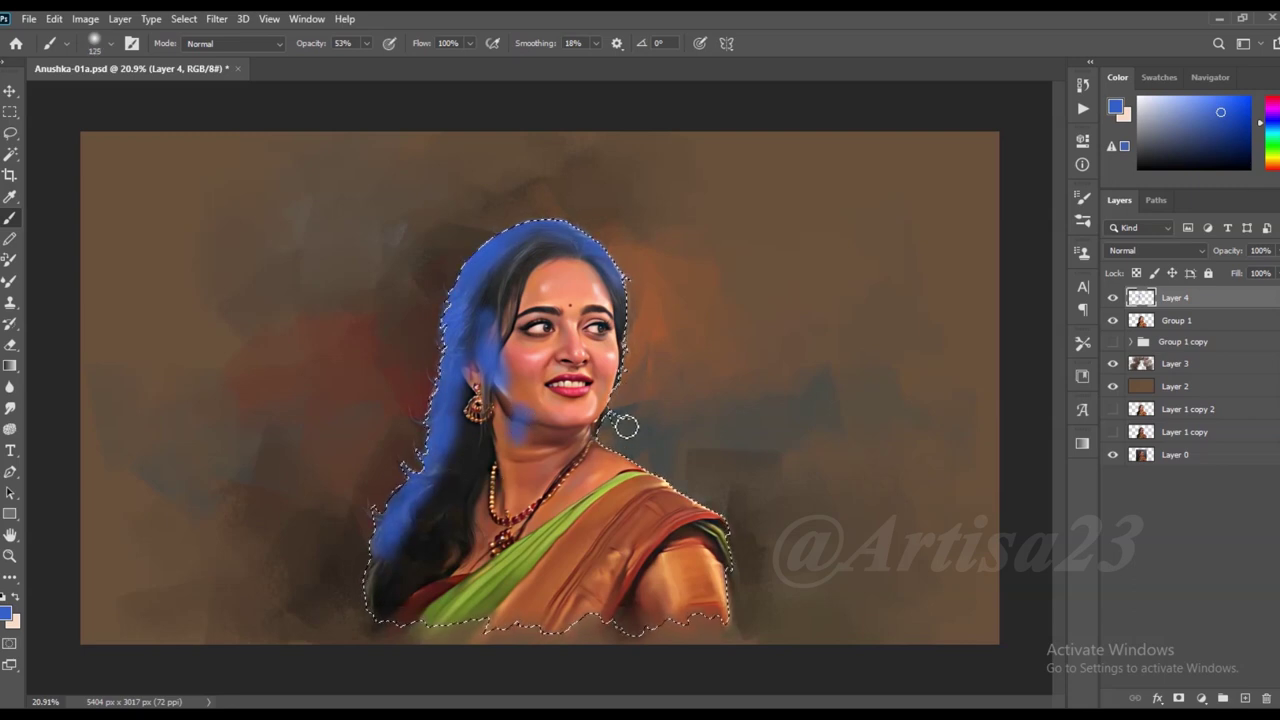
{"action": "key", "text": "bracketright"}
{"action": "left_click_drag", "start_coordinate": [418, 465], "coordinate": [403, 563]}
Set the blue layer's blend mode to Overlay, deselect and save
{"action": "left_click", "coordinate": [1145, 251]}
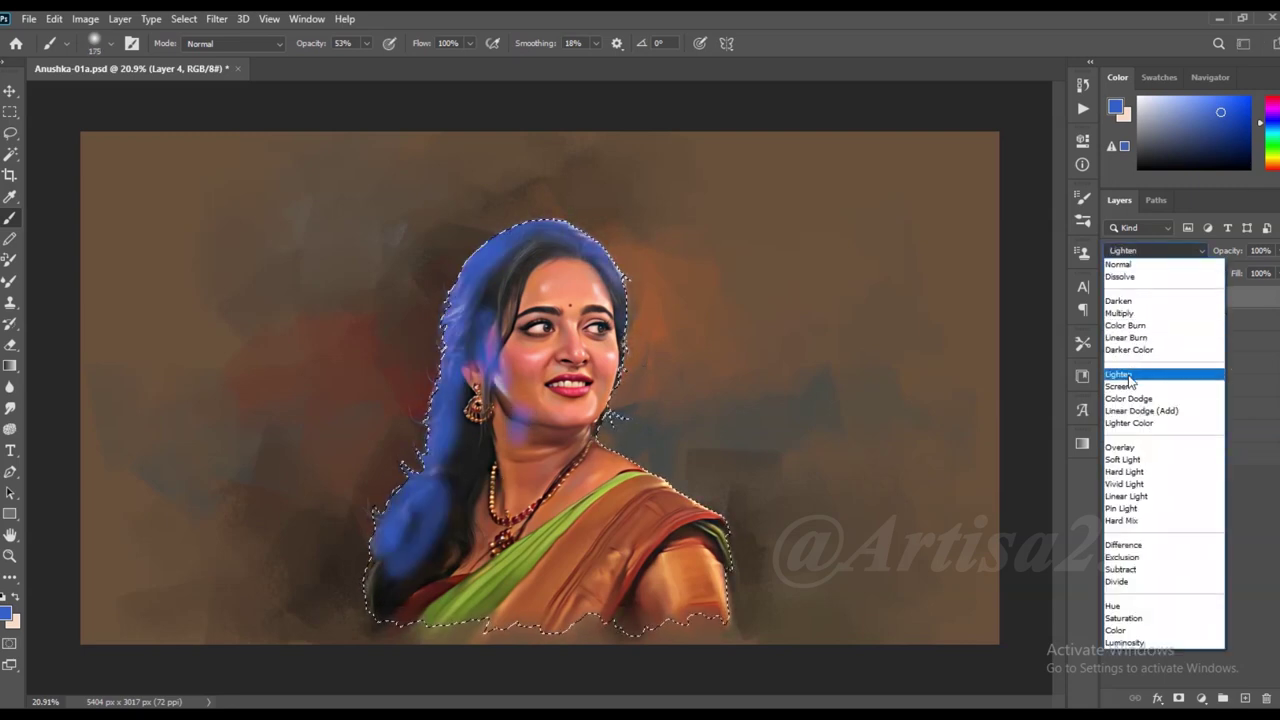
{"action": "left_click", "coordinate": [1120, 447]}
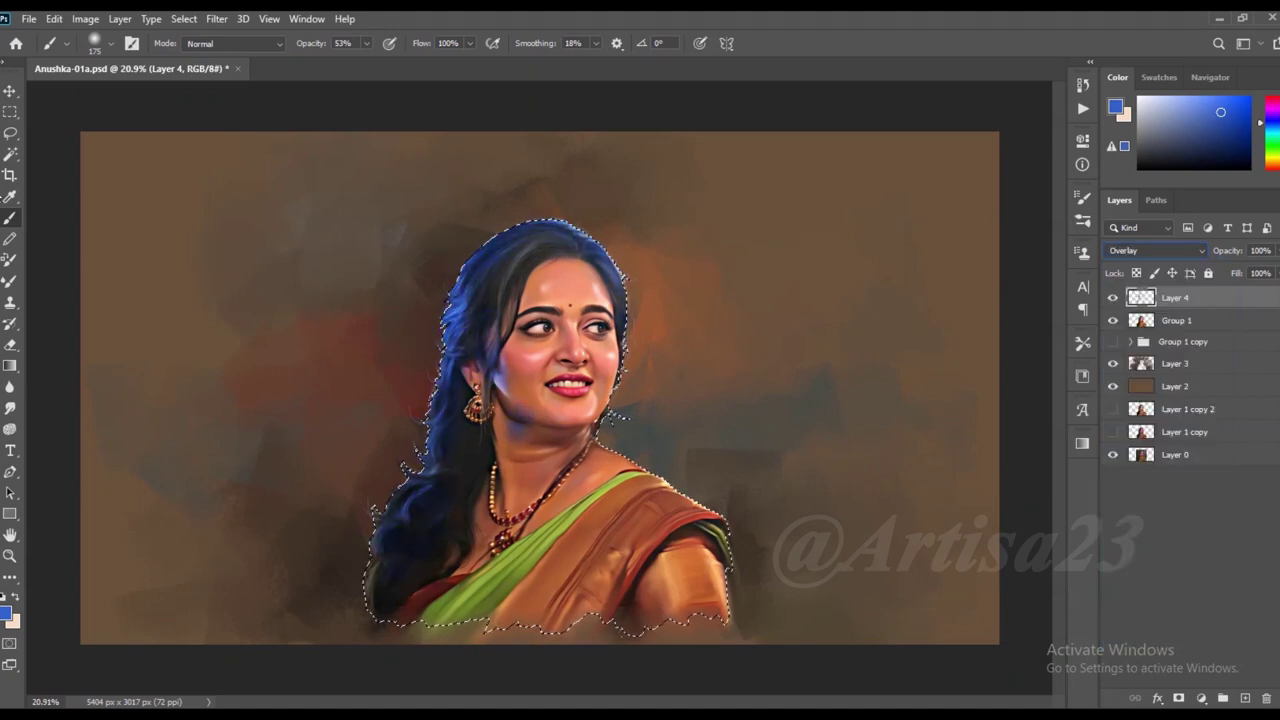
{"action": "key", "text": "v"}
{"action": "key", "text": "ctrl+s"}
{"action": "key", "text": "ctrl+d"}
{"action": "left_click", "coordinate": [85, 18]}
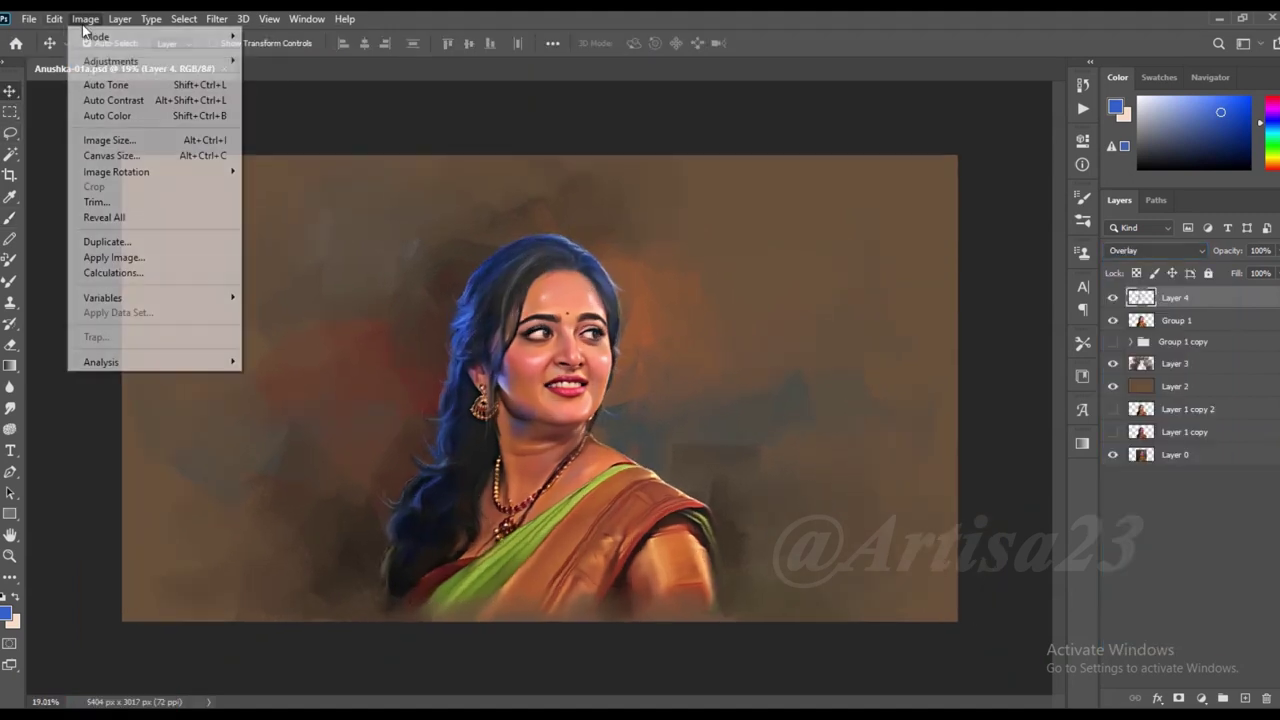
Brighten the blue tint with Levels: midtones to 1.60 and white point pulled in
{"action": "left_click", "coordinate": [300, 76]}
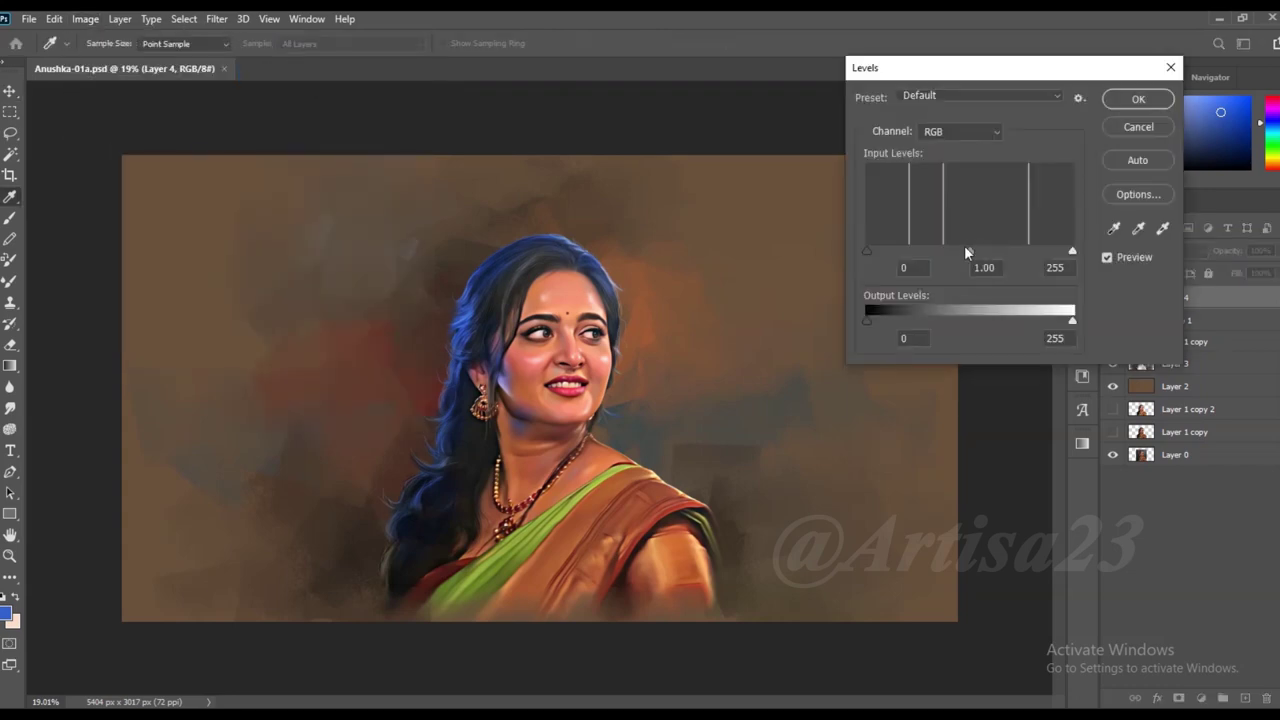
{"action": "left_click_drag", "start_coordinate": [966, 249], "coordinate": [935, 249]}
{"action": "left_click_drag", "start_coordinate": [1072, 251], "coordinate": [1033, 250]}
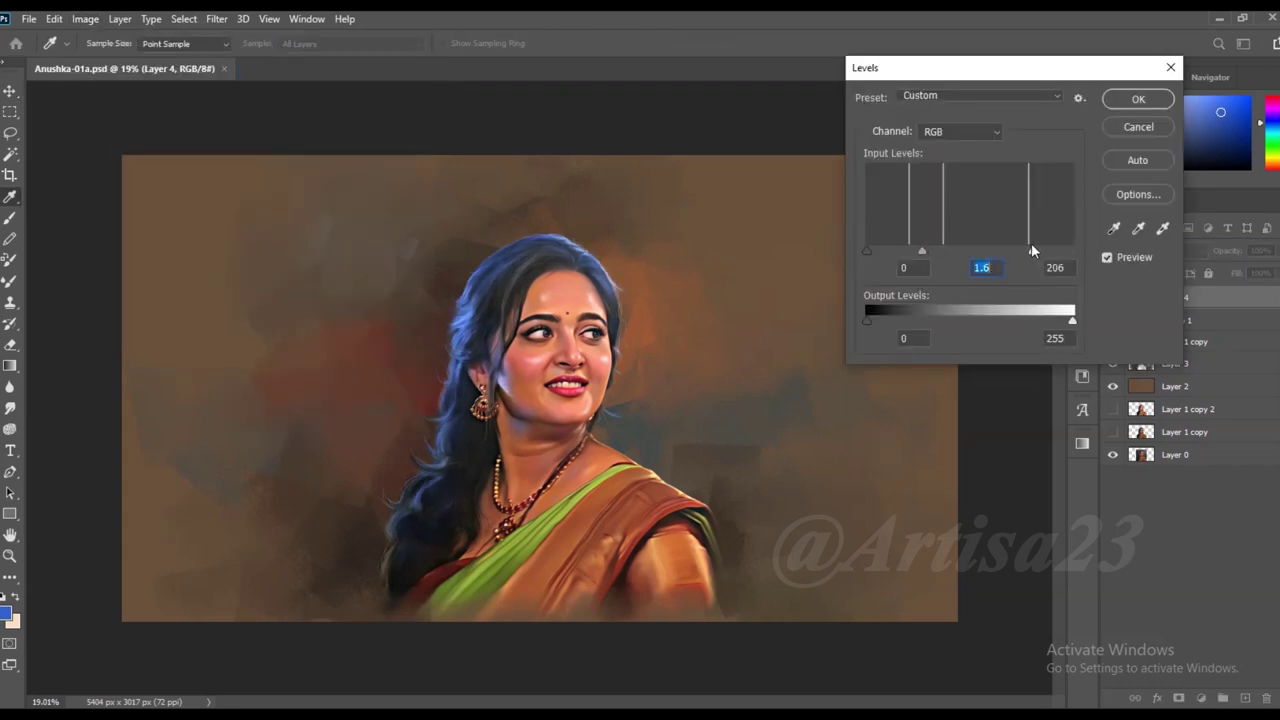
{"action": "left_click", "coordinate": [1120, 102]}
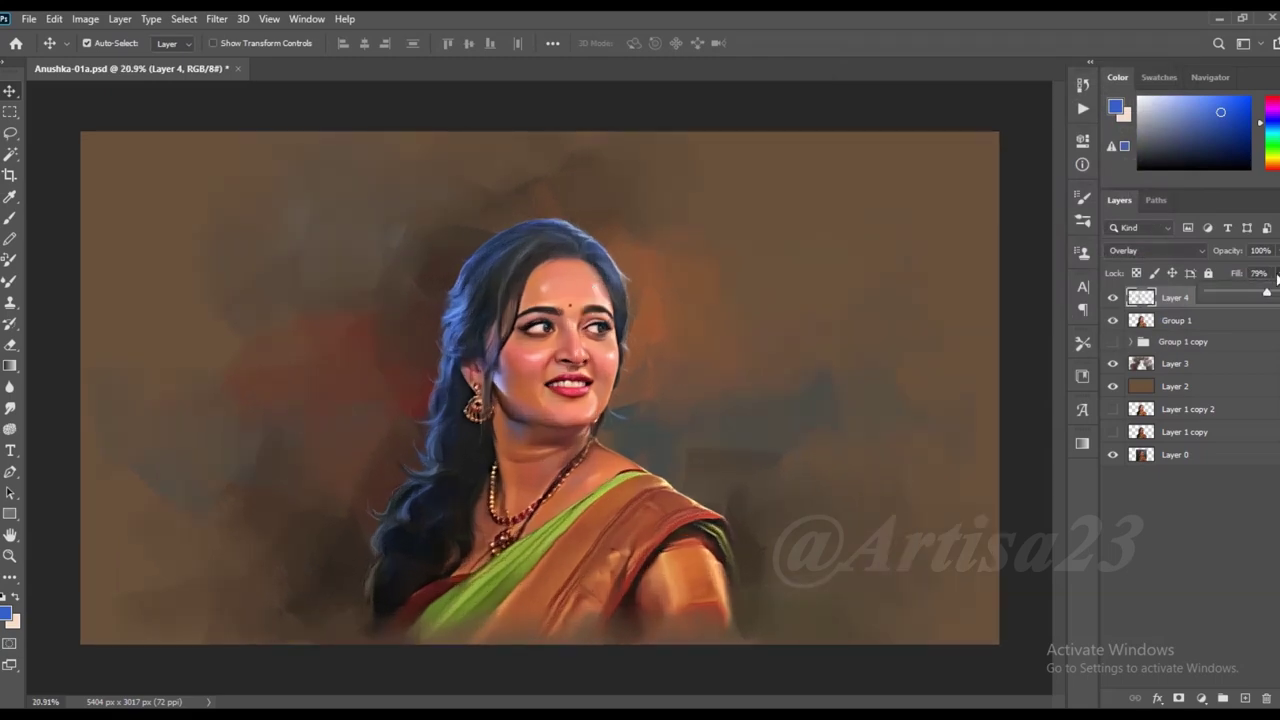
Lower the blue layer to 71% opacity and 79% fill, then inspect the result
{"action": "left_click_drag", "start_coordinate": [1277, 251], "coordinate": [1262, 272]}
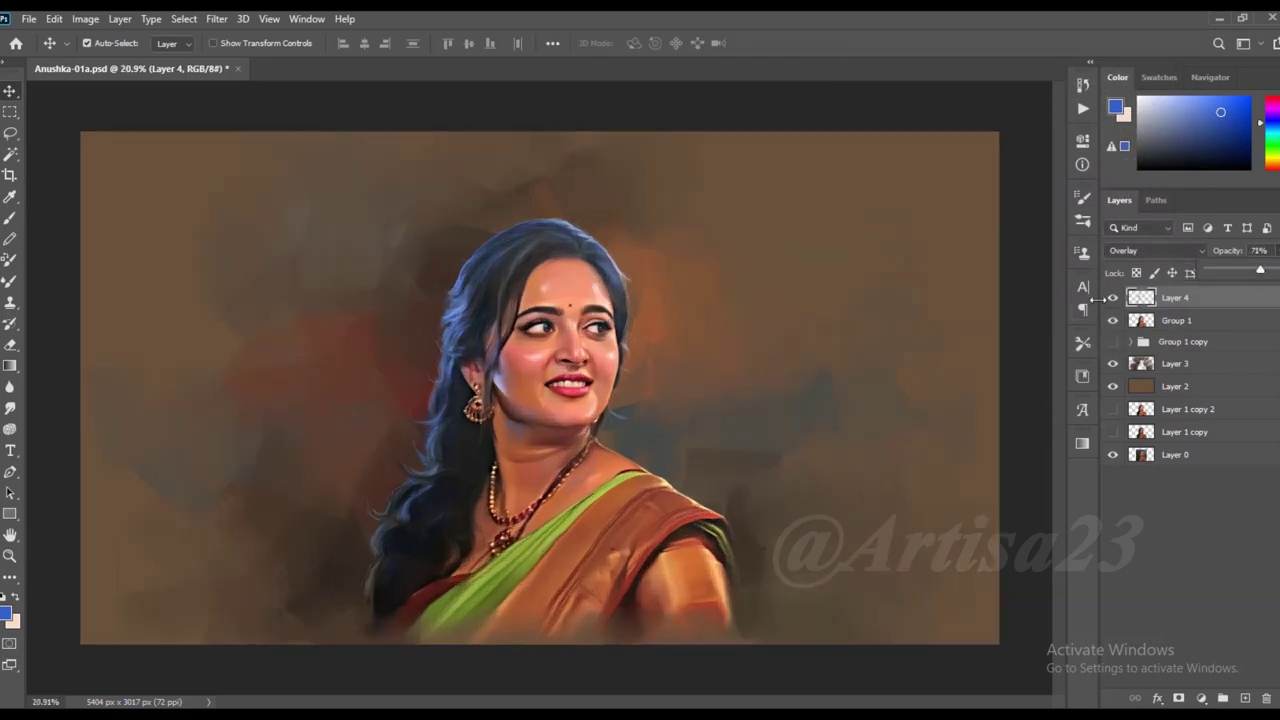
{"action": "left_click", "coordinate": [1112, 298]}
{"action": "scroll", "coordinate": [575, 418], "scroll_direction": "up", "scroll_amount": 3}
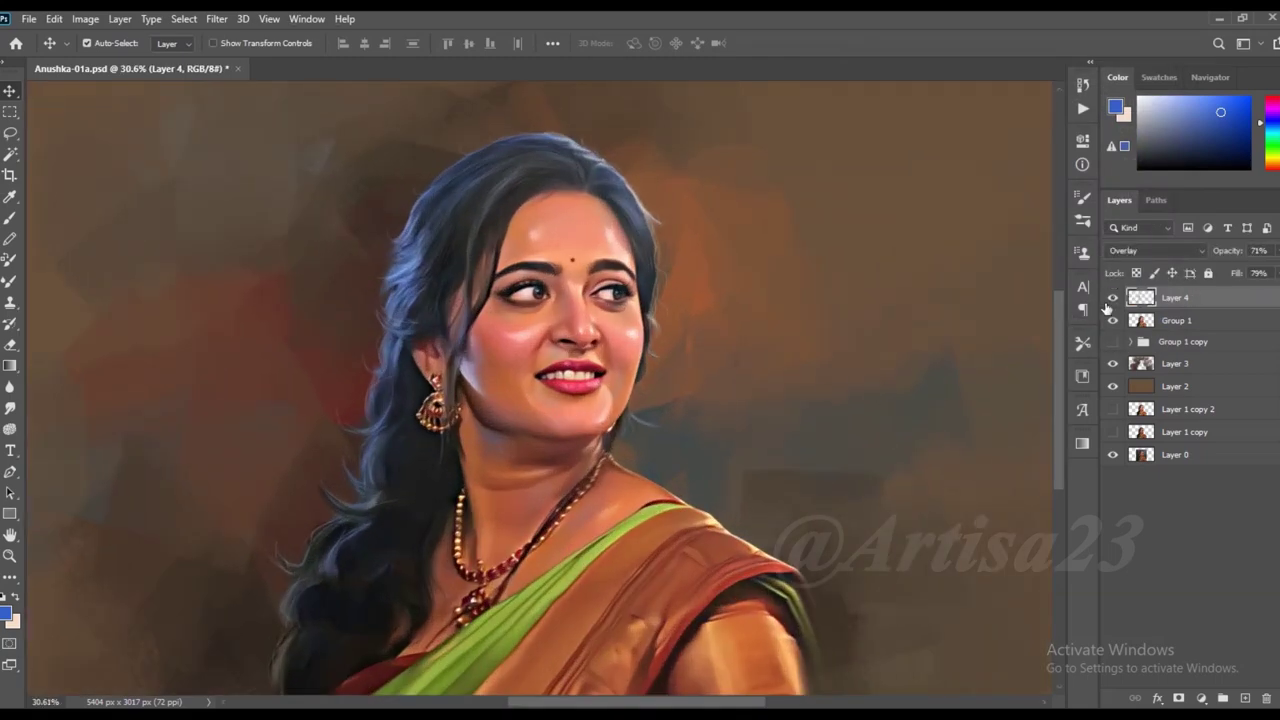
{"action": "left_click", "coordinate": [10, 408]}
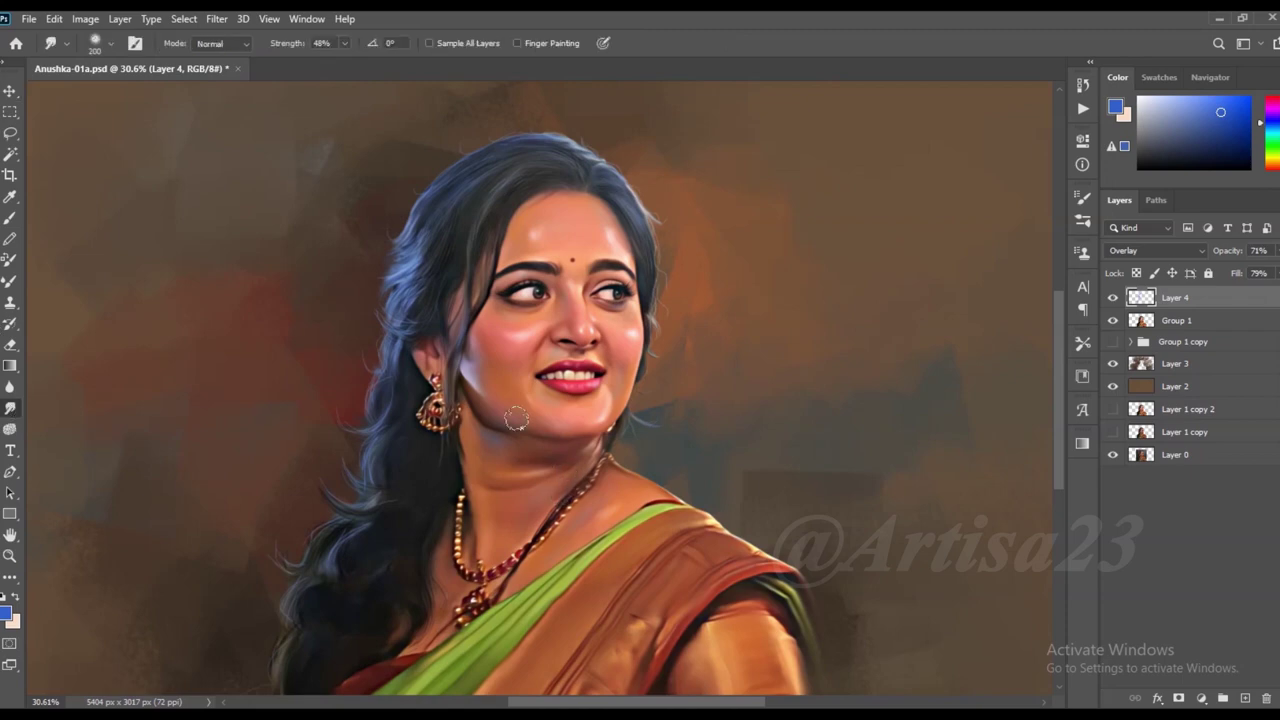
{"action": "scroll", "coordinate": [489, 459], "scroll_direction": "down", "scroll_amount": 2}
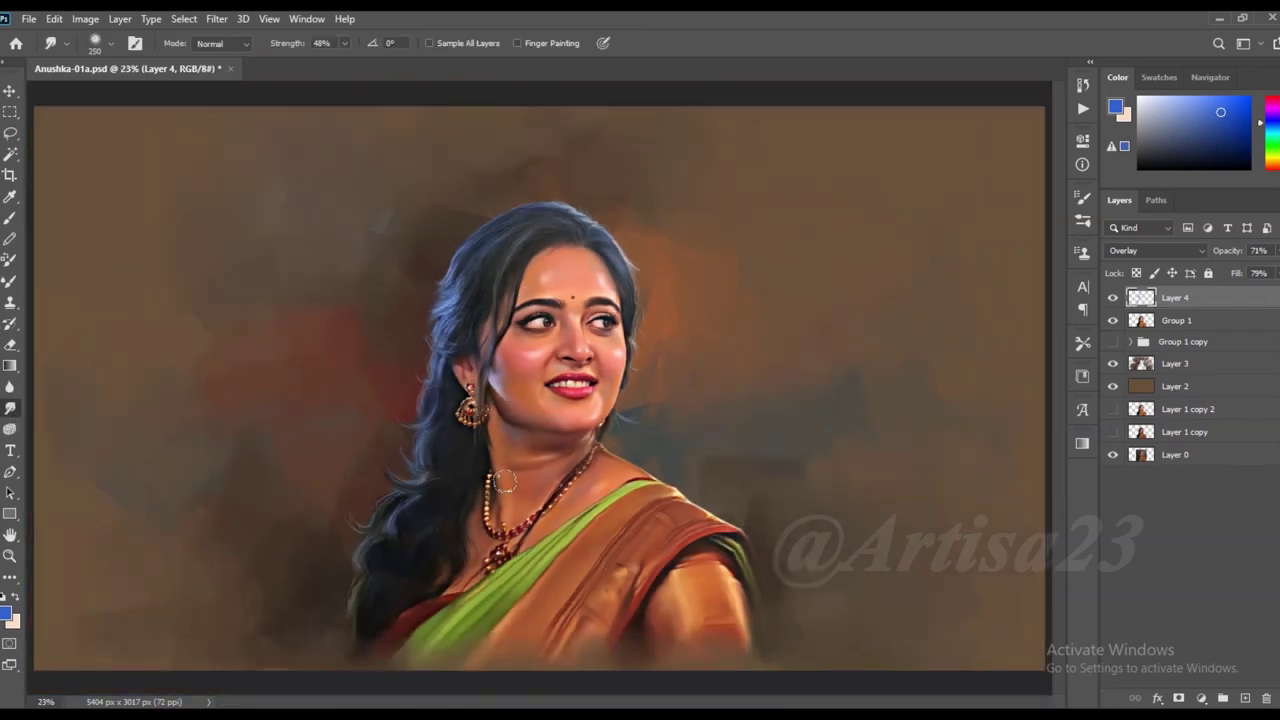
{"action": "scroll", "coordinate": [470, 450], "scroll_direction": "up", "scroll_amount": 1}
{"action": "scroll", "coordinate": [552, 342], "scroll_direction": "up", "scroll_amount": 1}
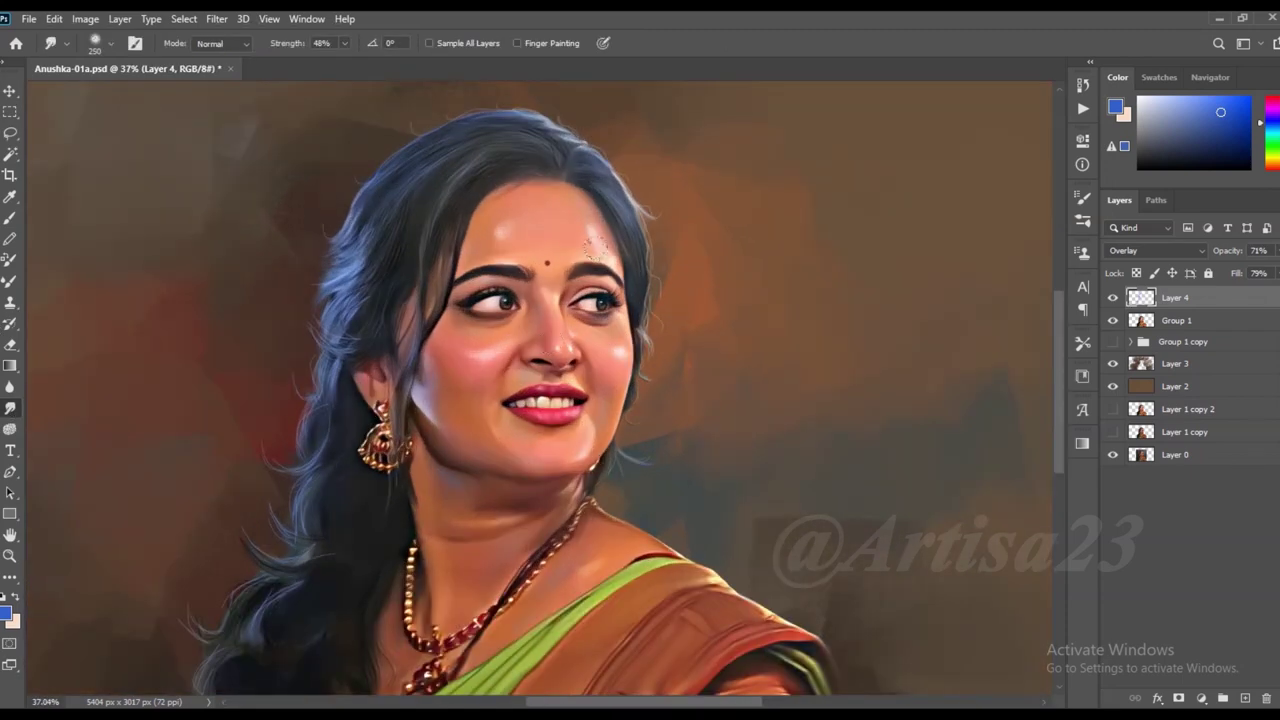
{"action": "scroll", "coordinate": [640, 300], "scroll_direction": "down", "scroll_amount": 2}
{"action": "scroll", "coordinate": [680, 343], "scroll_direction": "down", "scroll_amount": 1}
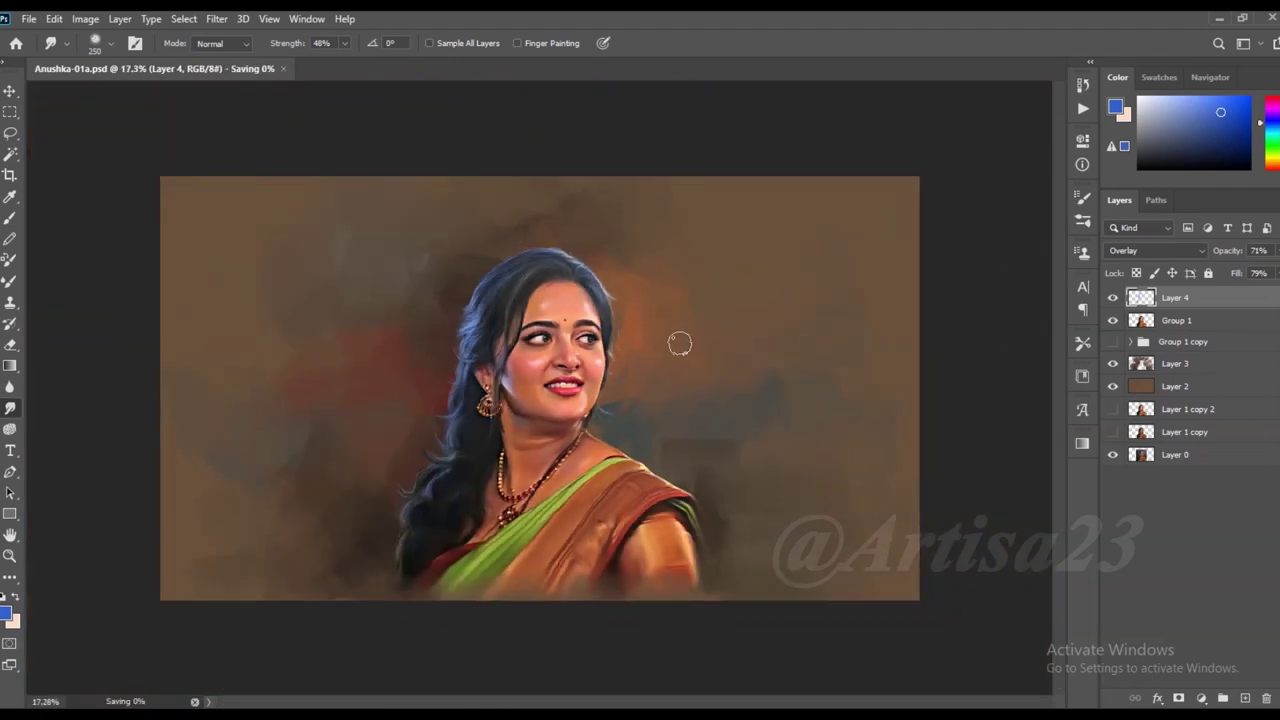
{"action": "scroll", "coordinate": [677, 343], "scroll_direction": "down", "scroll_amount": 1}
{"action": "scroll", "coordinate": [803, 410], "scroll_direction": "down", "scroll_amount": 1}
{"action": "left_click", "coordinate": [9, 90]}
{"action": "scroll", "coordinate": [737, 414], "scroll_direction": "up", "scroll_amount": 1}
{"action": "scroll", "coordinate": [710, 385], "scroll_direction": "down", "scroll_amount": 1}
{"action": "scroll", "coordinate": [763, 399], "scroll_direction": "up", "scroll_amount": 1}
{"action": "scroll", "coordinate": [763, 399], "scroll_direction": "down", "scroll_amount": 1}
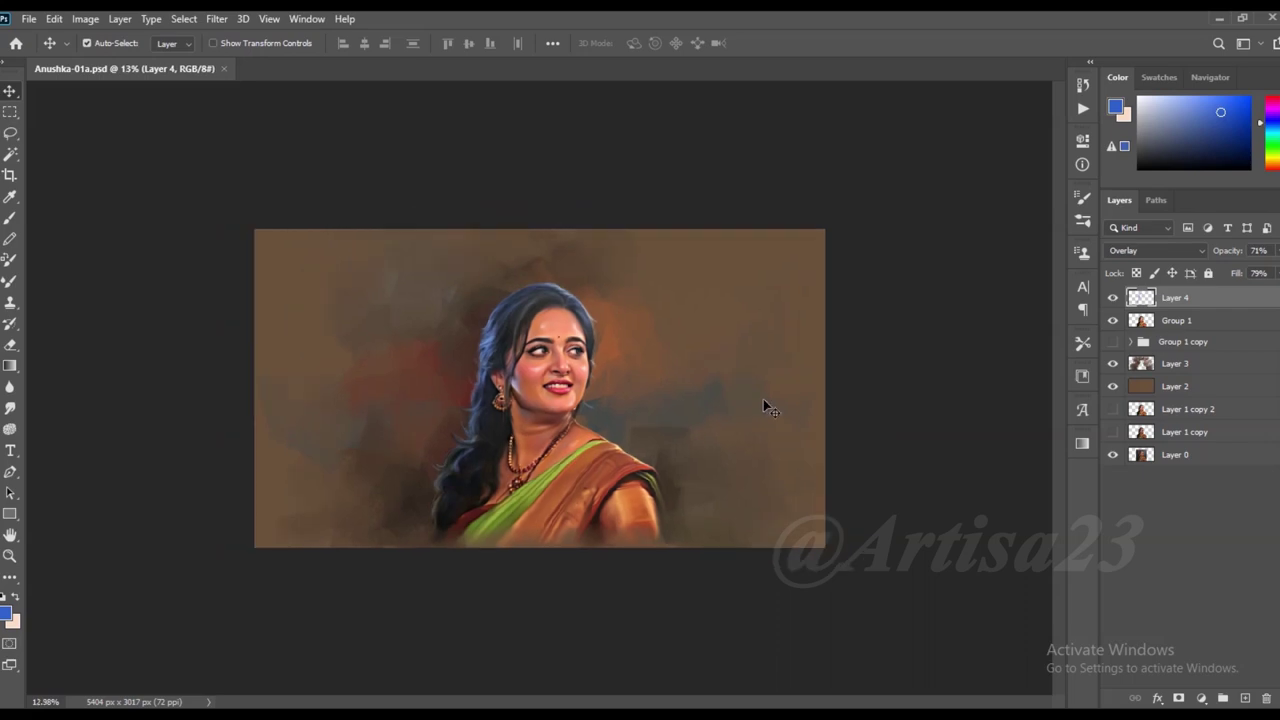